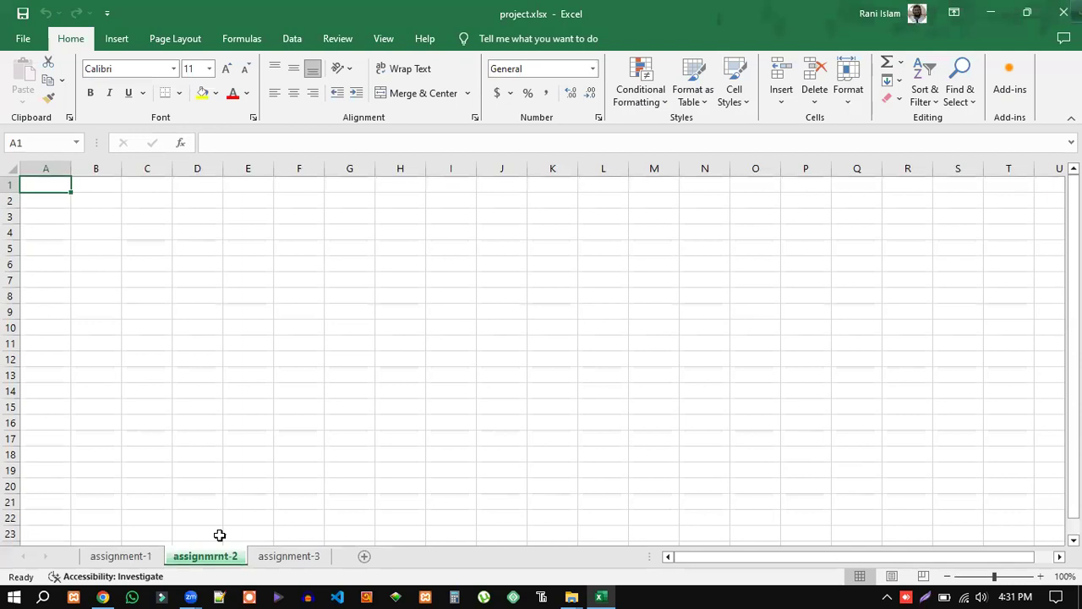
Step: Consult the salary sheet PDF in Chrome, return to Excel, and enter the header Name in cell A1
{"action": "left_click", "coordinate": [104, 596]}
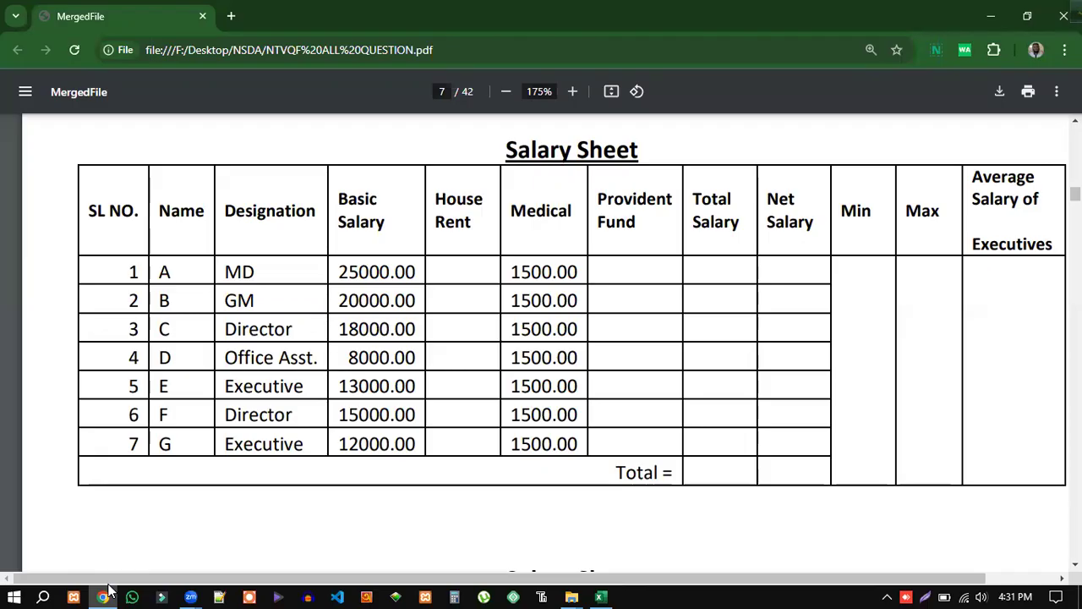
{"action": "left_click", "coordinate": [601, 596]}
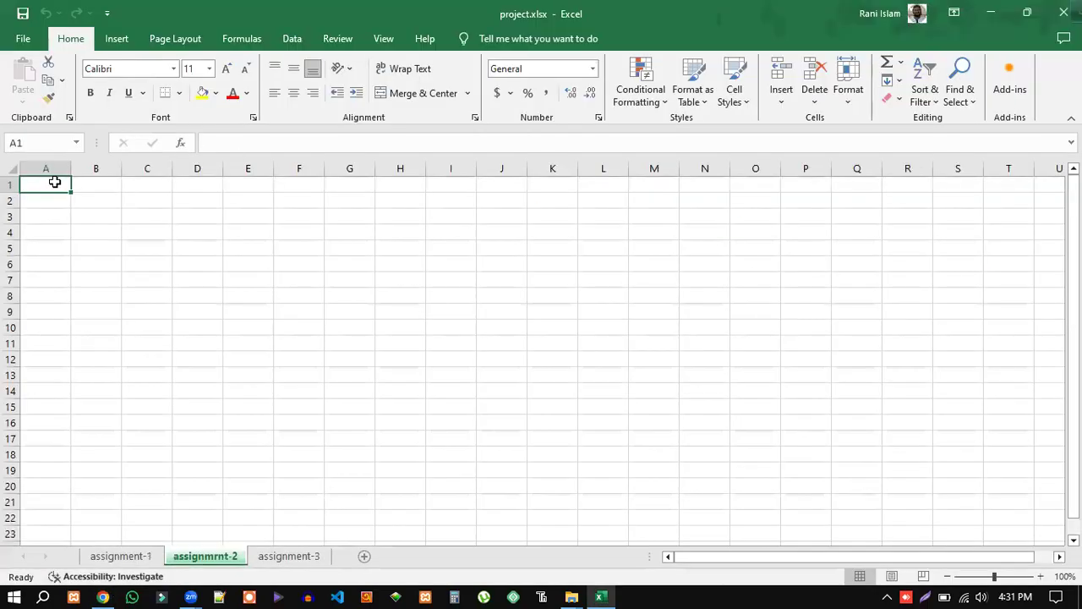
{"action": "type", "text": "Na"}
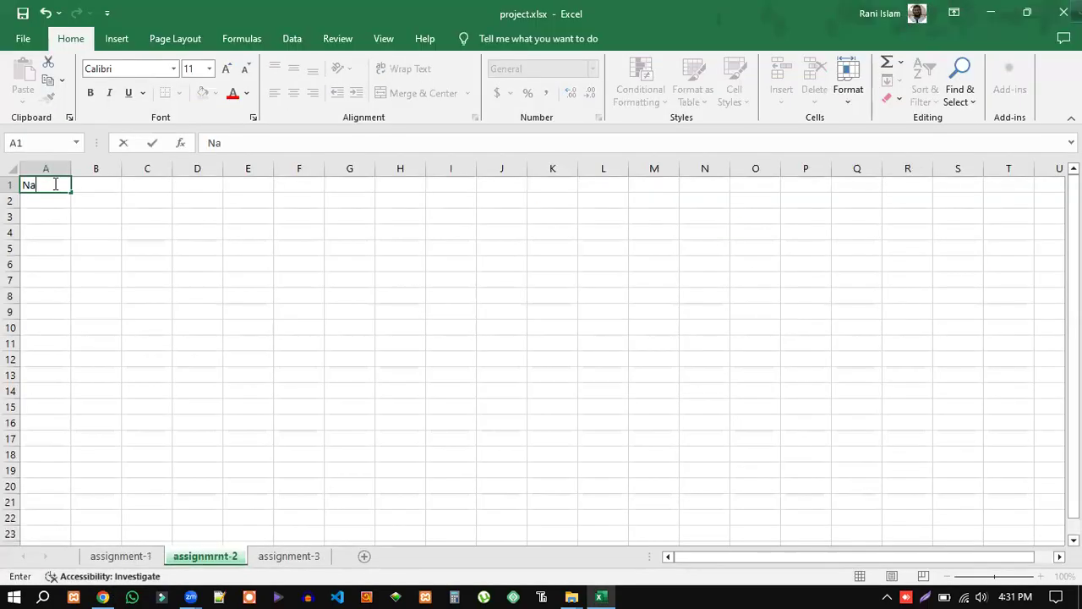
{"action": "type", "text": "me"}
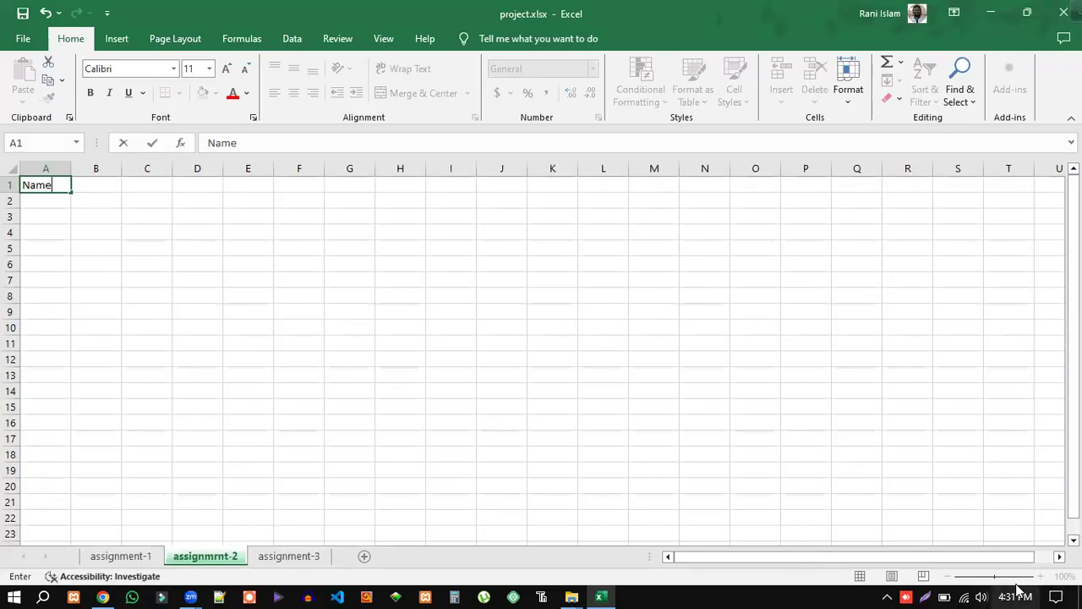
{"action": "left_click", "coordinate": [988, 515]}
Step: Enter the header Designation in cell B1 of the assignmrnt-2 sheet
{"action": "scroll", "coordinate": [988, 514], "scroll_direction": "up", "scroll_amount": 5, "text": "ctrl"}
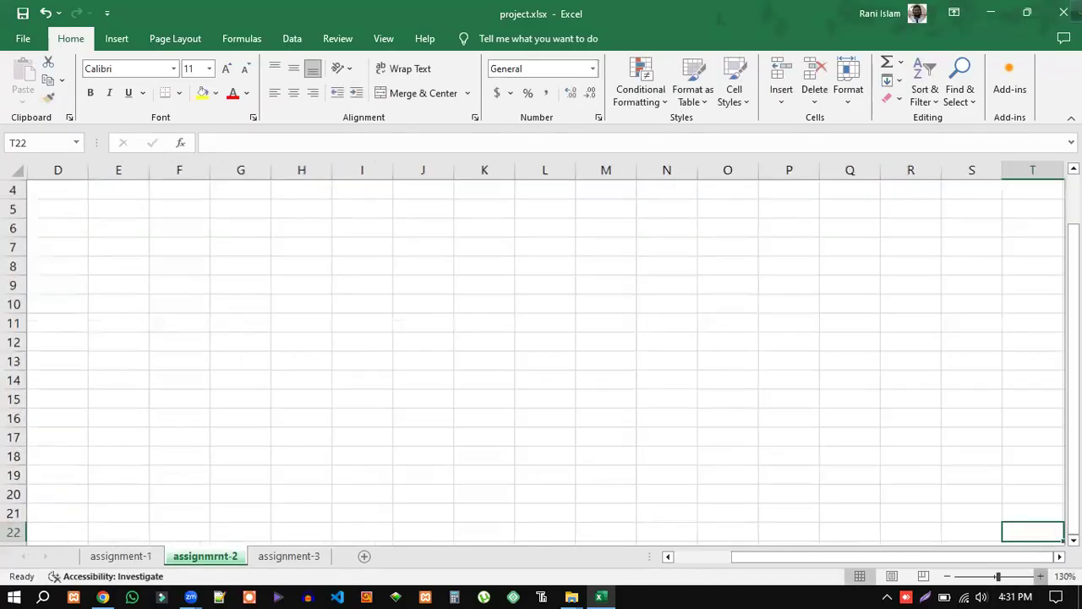
{"action": "left_click_drag", "start_coordinate": [870, 554], "coordinate": [660, 558]}
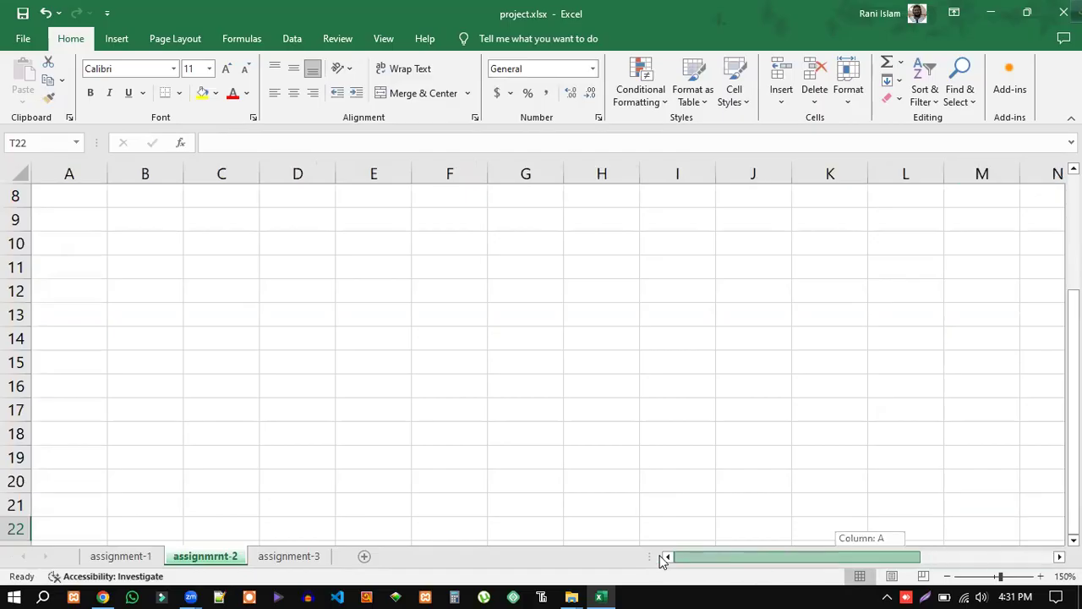
{"action": "scroll", "coordinate": [144, 338], "scroll_direction": "up", "scroll_amount": 3}
{"action": "left_click", "coordinate": [145, 195]}
{"action": "type", "text": "Design"}
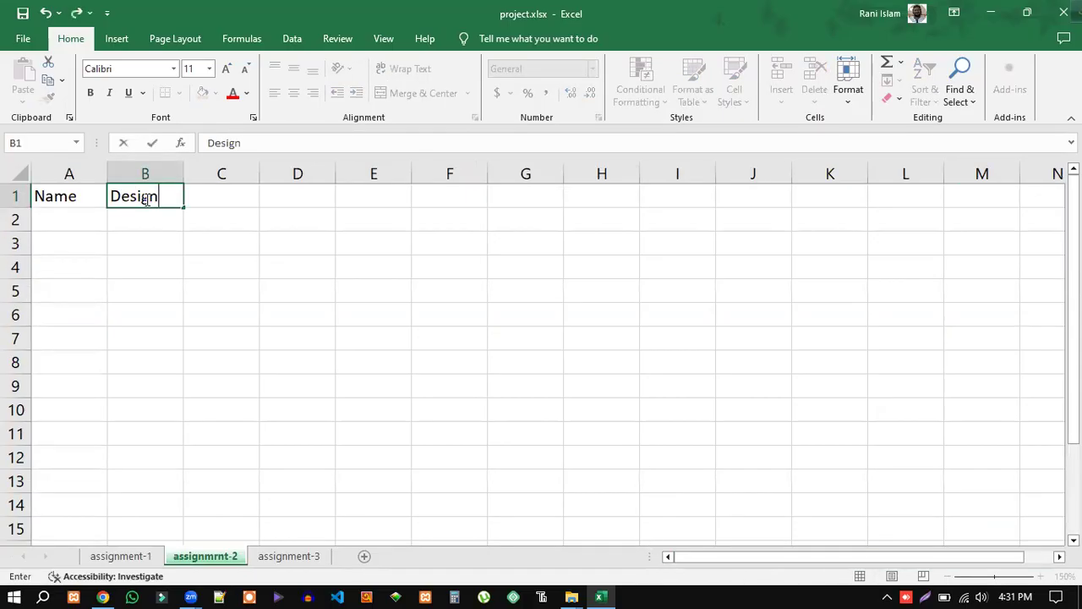
{"action": "type", "text": "ation"}
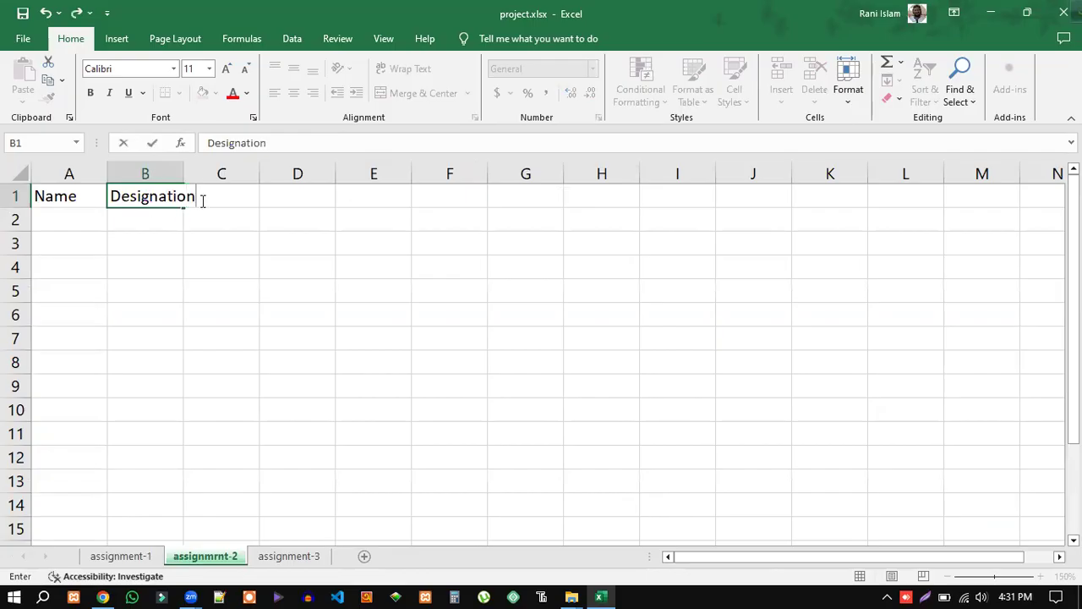
{"action": "left_click", "coordinate": [203, 234]}
Step: Enter the headers Basic in cell C1 and House Rent in cell D1
{"action": "left_click", "coordinate": [211, 199]}
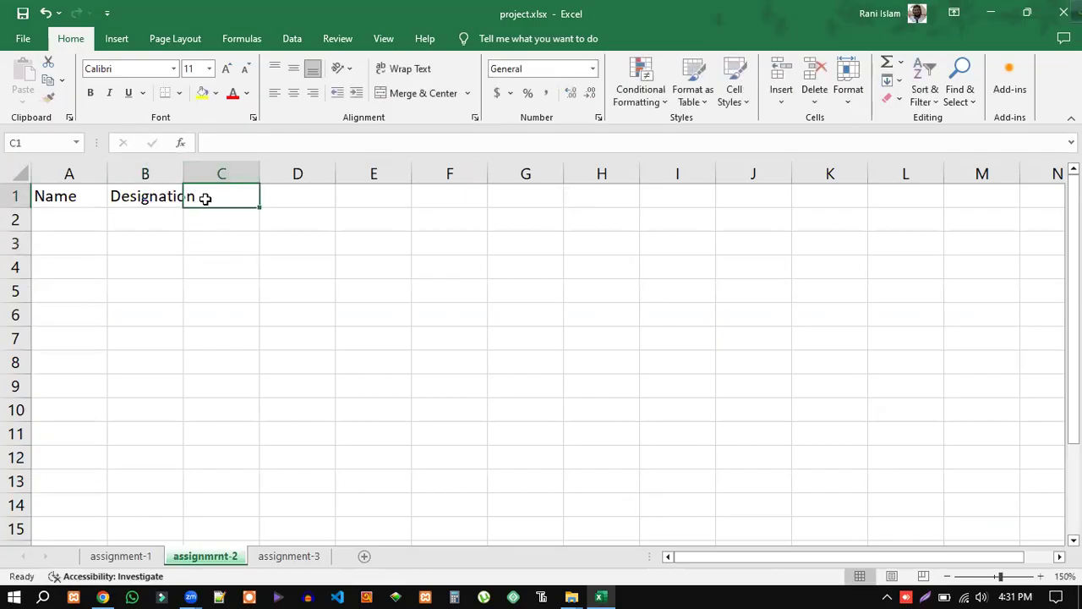
{"action": "type", "text": "Basi"}
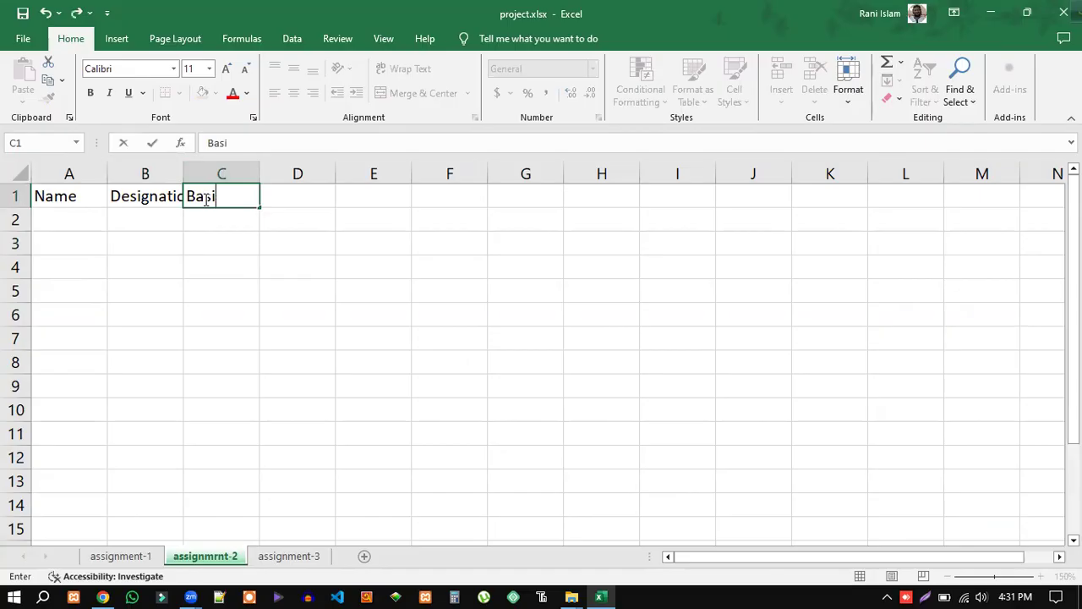
{"action": "type", "text": "c"}
{"action": "key", "text": "Return"}
{"action": "left_click", "coordinate": [285, 194]}
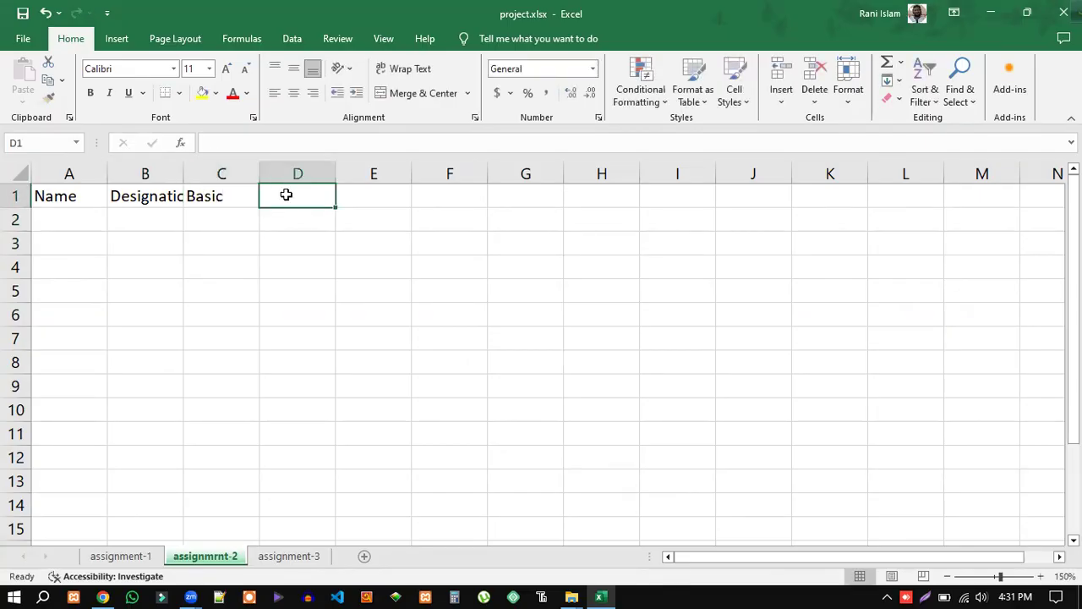
{"action": "type", "text": "House Rent"}
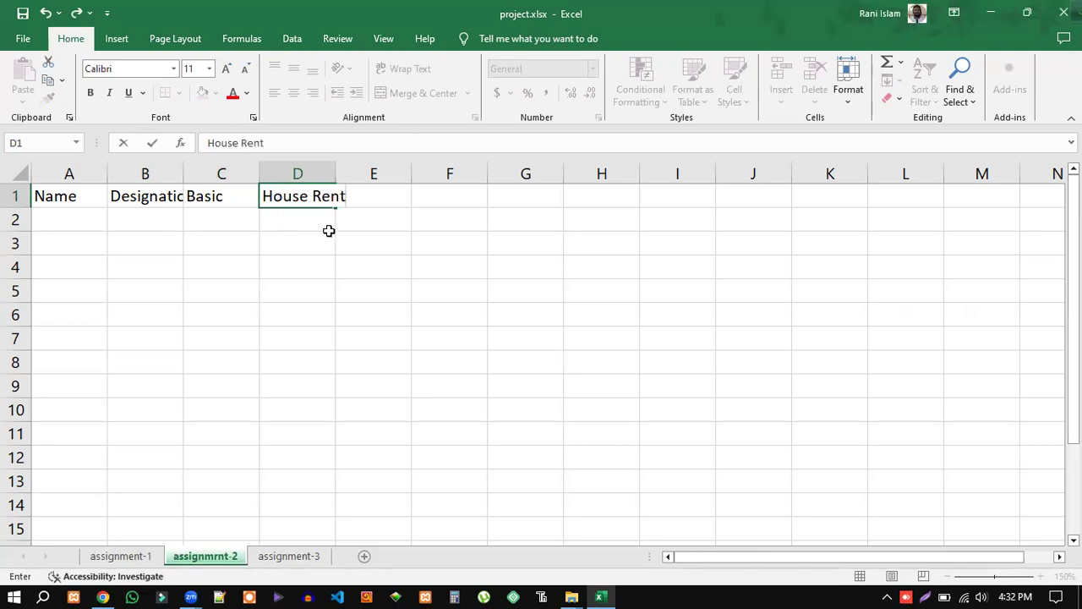
{"action": "key", "text": "Return"}
Step: Check the remaining column titles in the Chrome PDF, and enter Medical in cell E1 and P.Fund in cell F1
{"action": "left_click", "coordinate": [367, 203]}
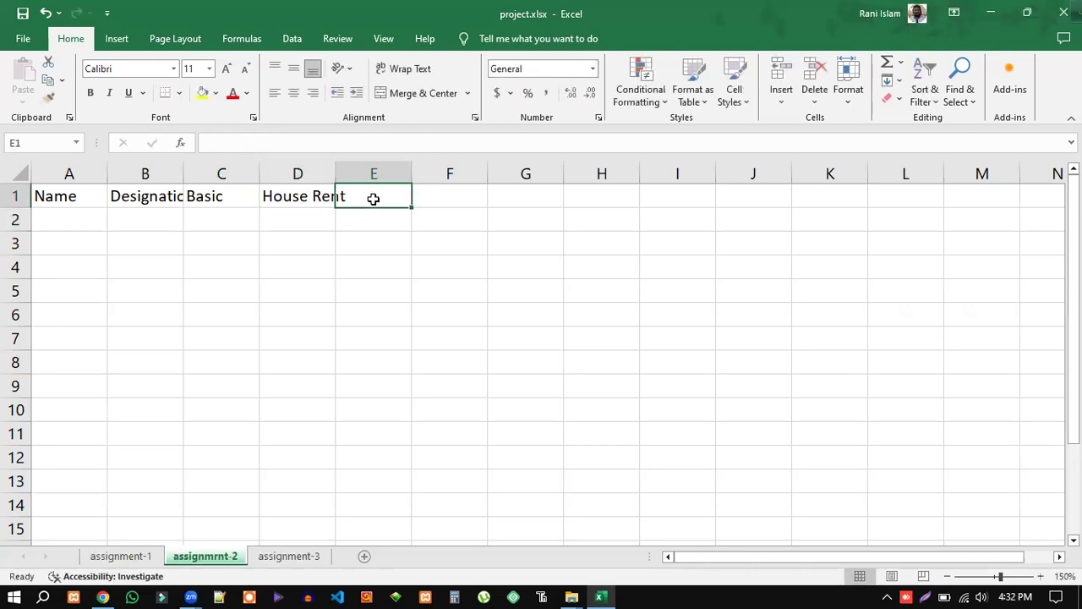
{"action": "left_click", "coordinate": [103, 596]}
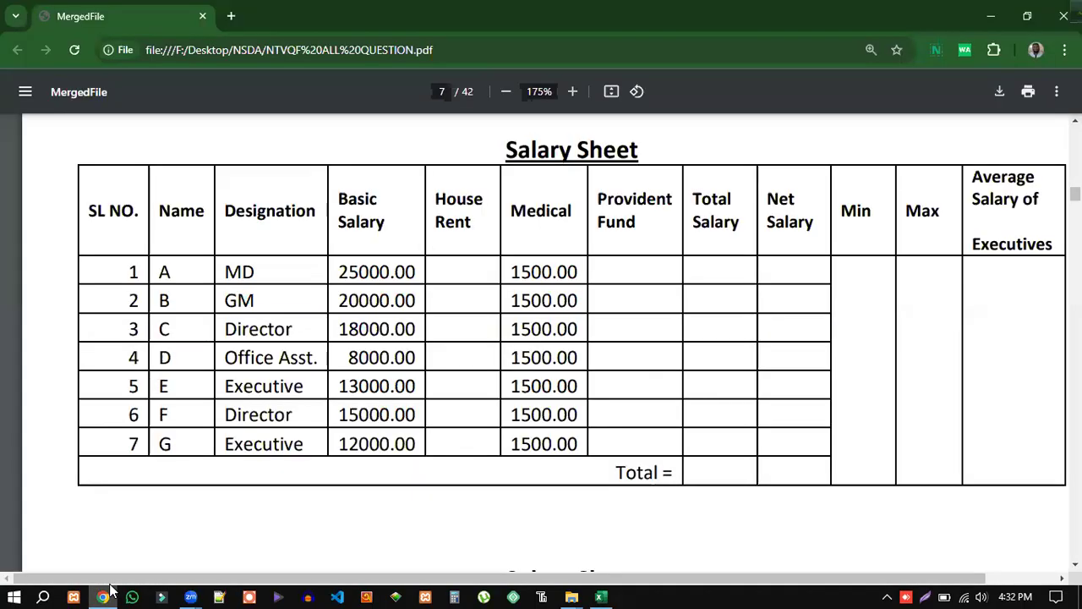
{"action": "left_click", "coordinate": [109, 588]}
{"action": "type", "text": "Med"}
{"action": "type", "text": "icak"}
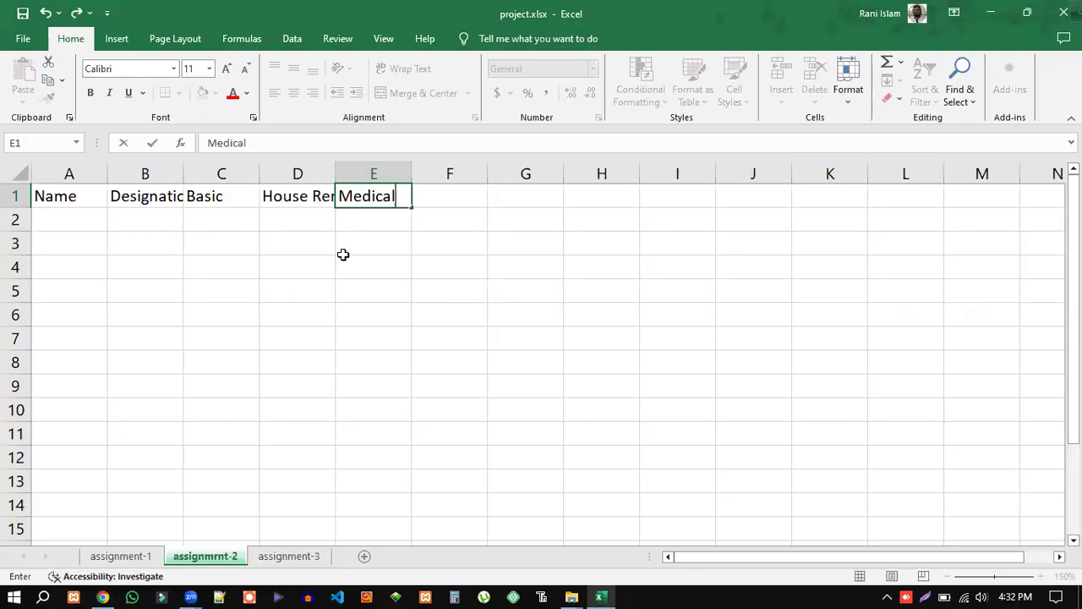
{"action": "left_click", "coordinate": [449, 201]}
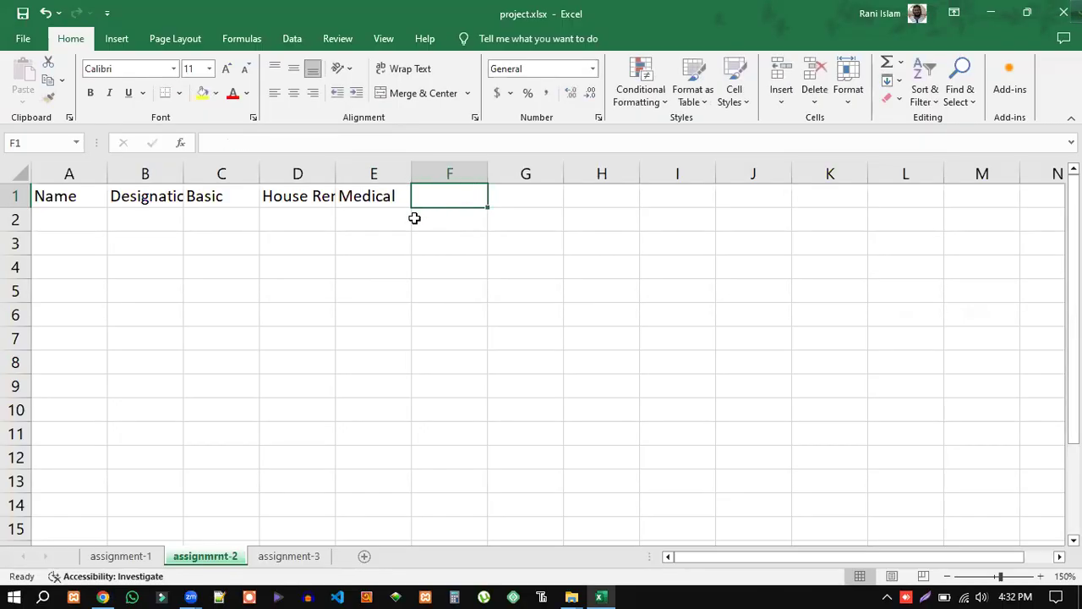
{"action": "type", "text": "P.Fund"}
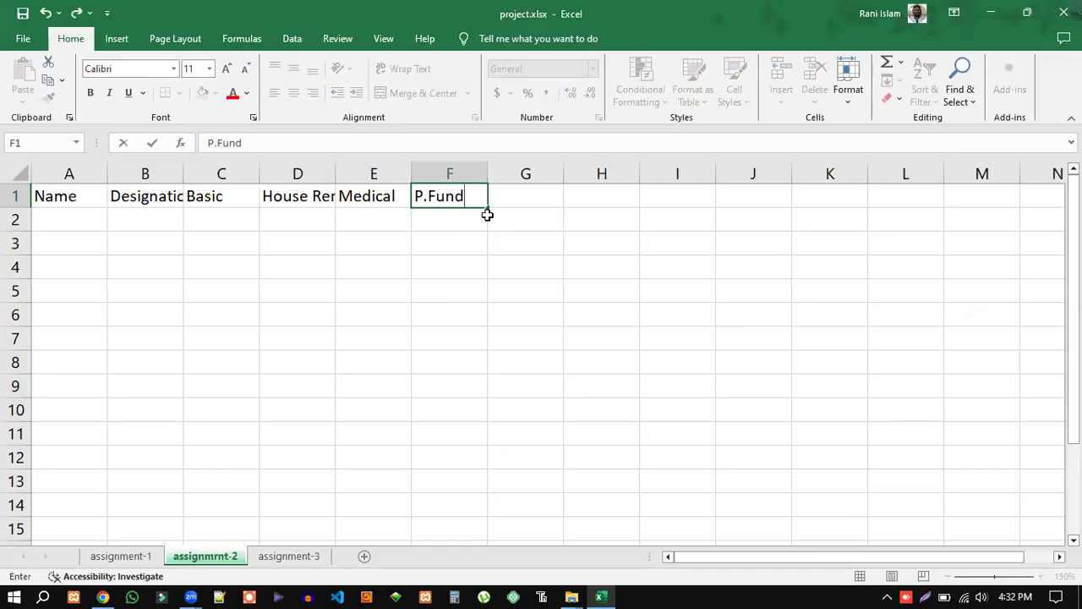
Step: Enter the headers Total Salary in cell G1 and Net Salary in cell H1
{"action": "left_click", "coordinate": [511, 203]}
{"action": "type", "text": "Total Salary"}
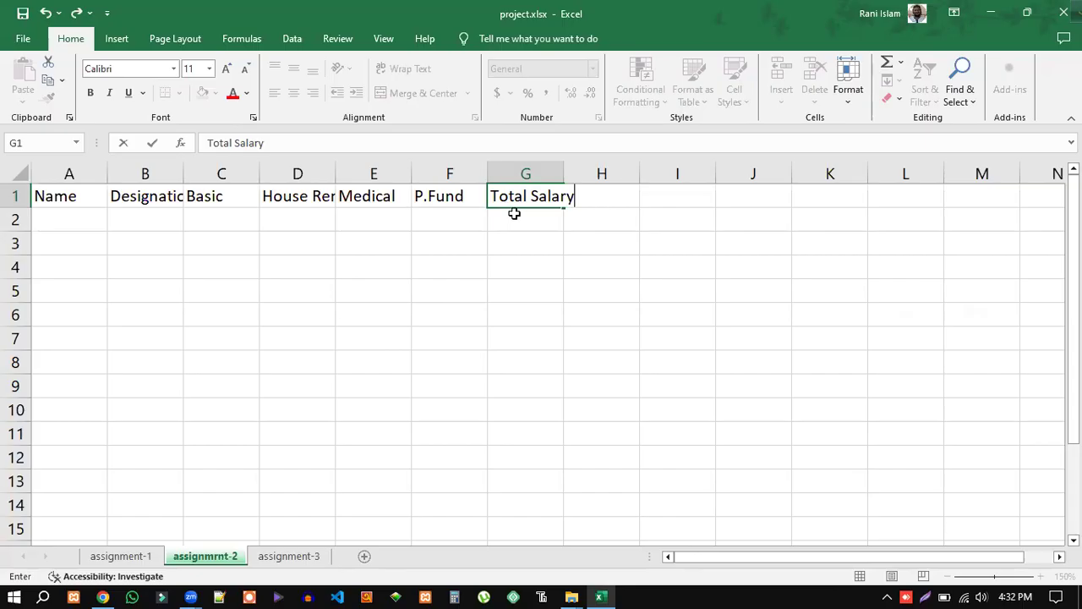
{"action": "key", "text": "Return"}
{"action": "left_click", "coordinate": [587, 196]}
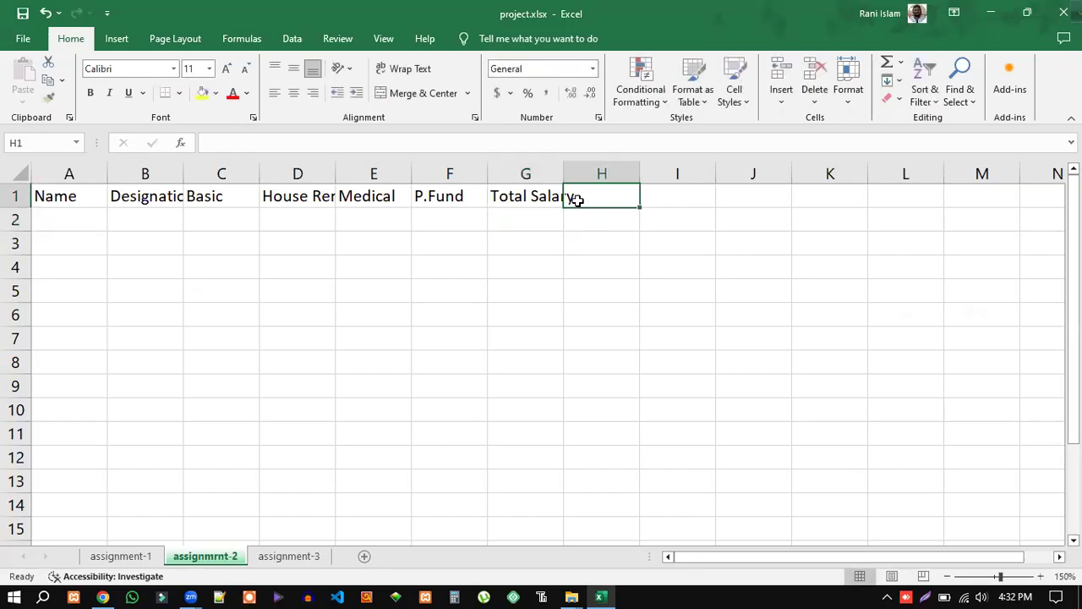
{"action": "type", "text": "Net"}
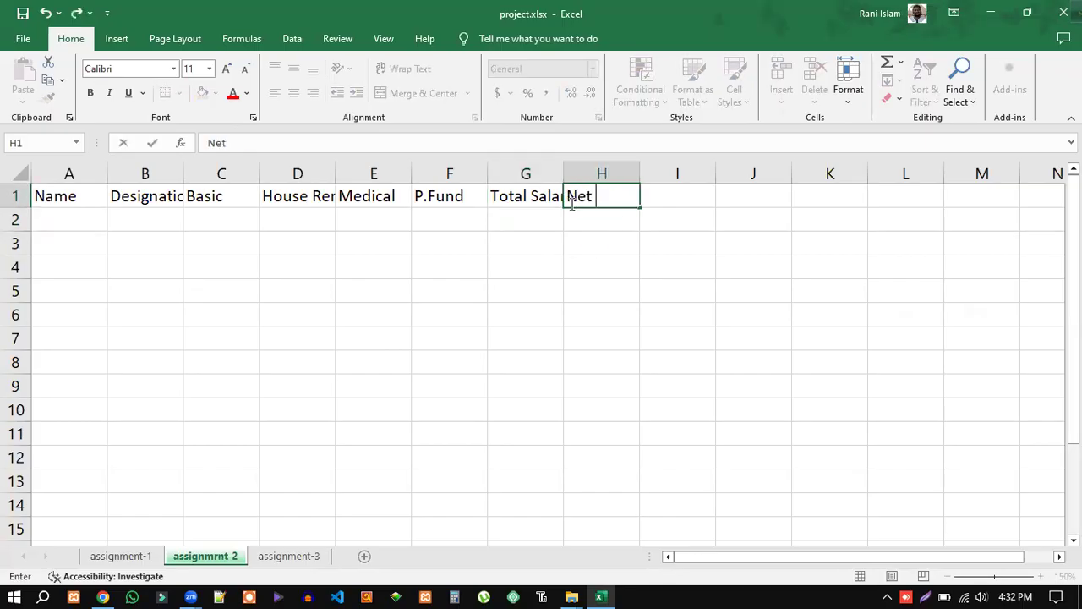
{"action": "type", "text": " Salary"}
{"action": "left_click", "coordinate": [613, 239]}
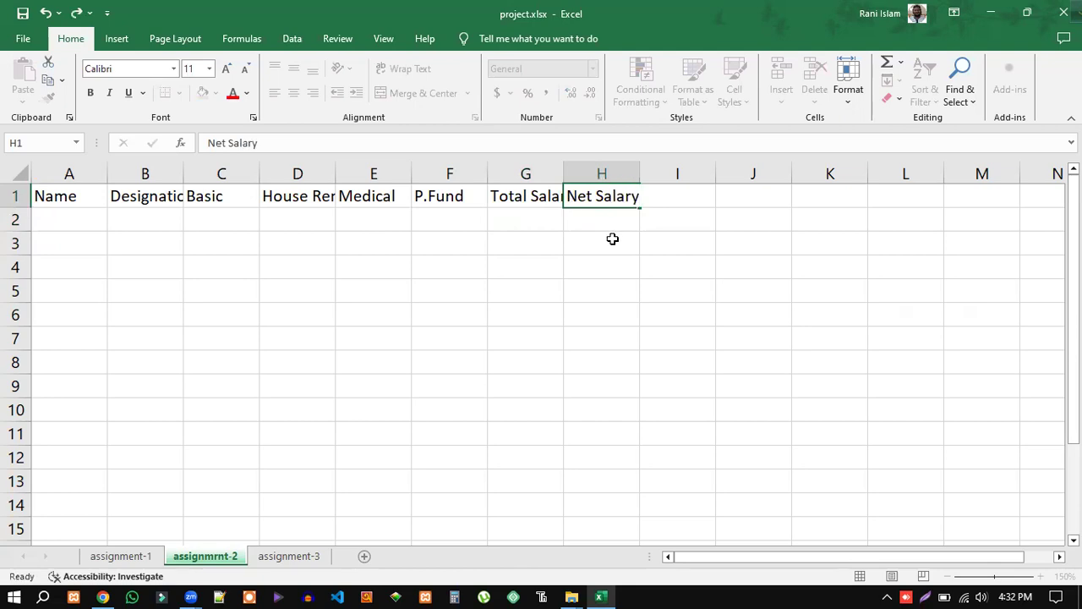
Step: Enter the headers MIN, MAX and Average in cells I1 through K1
{"action": "left_click", "coordinate": [693, 195]}
{"action": "type", "text": "MIn"}
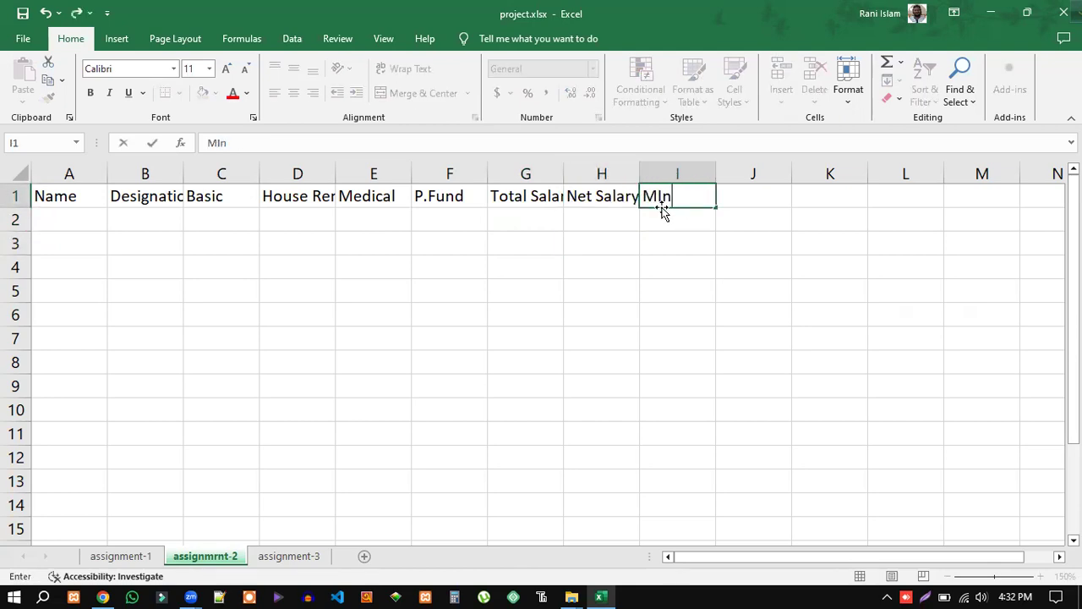
{"action": "key", "text": "BackSpace"}
{"action": "type", "text": "N"}
{"action": "left_click", "coordinate": [756, 196]}
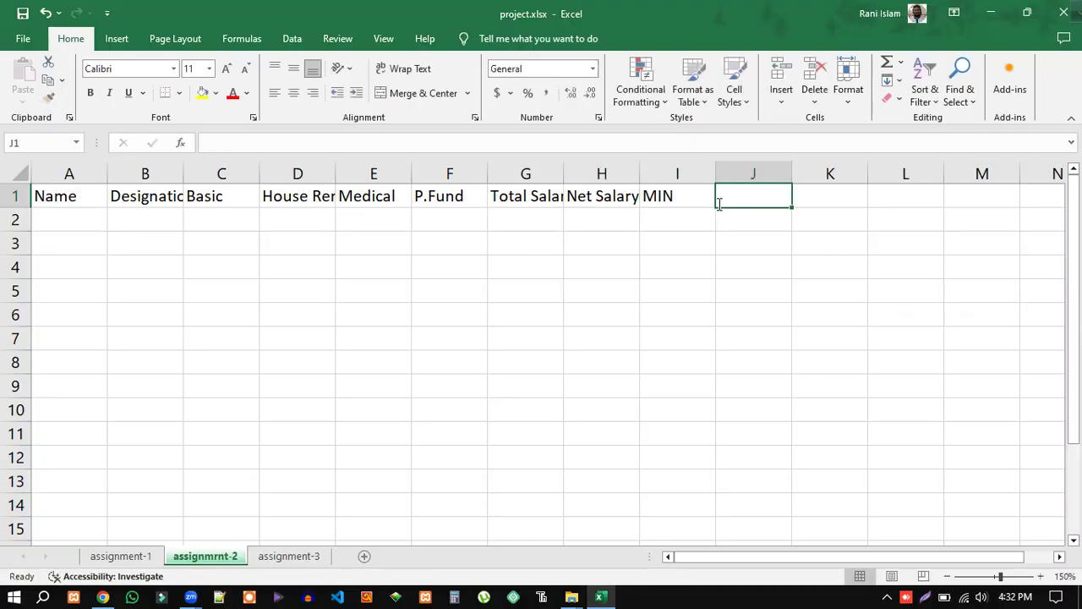
{"action": "type", "text": "MAX"}
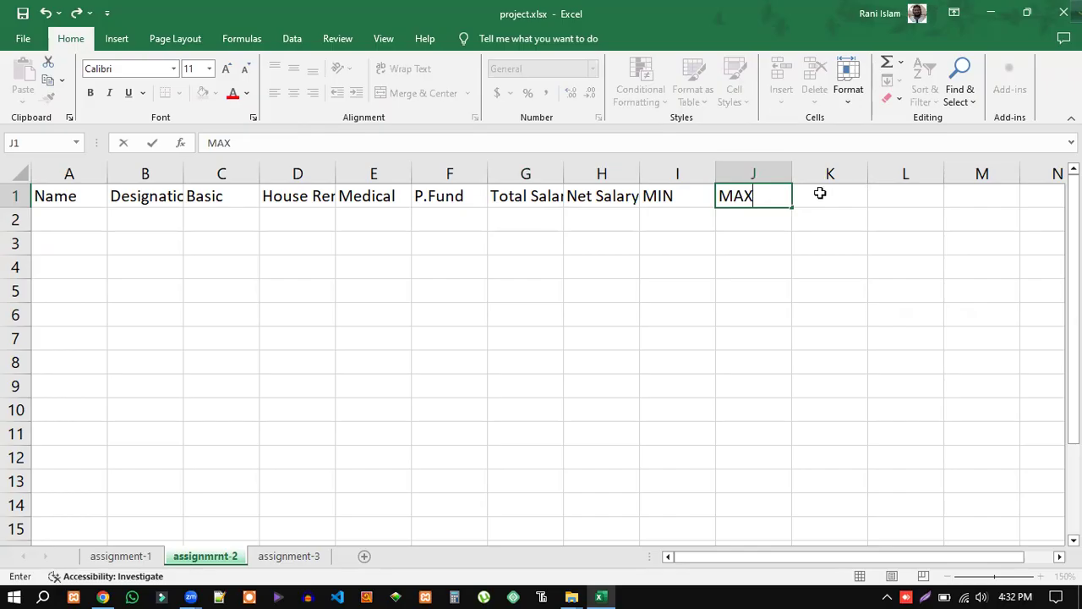
{"action": "left_click", "coordinate": [820, 193]}
{"action": "type", "text": "Av"}
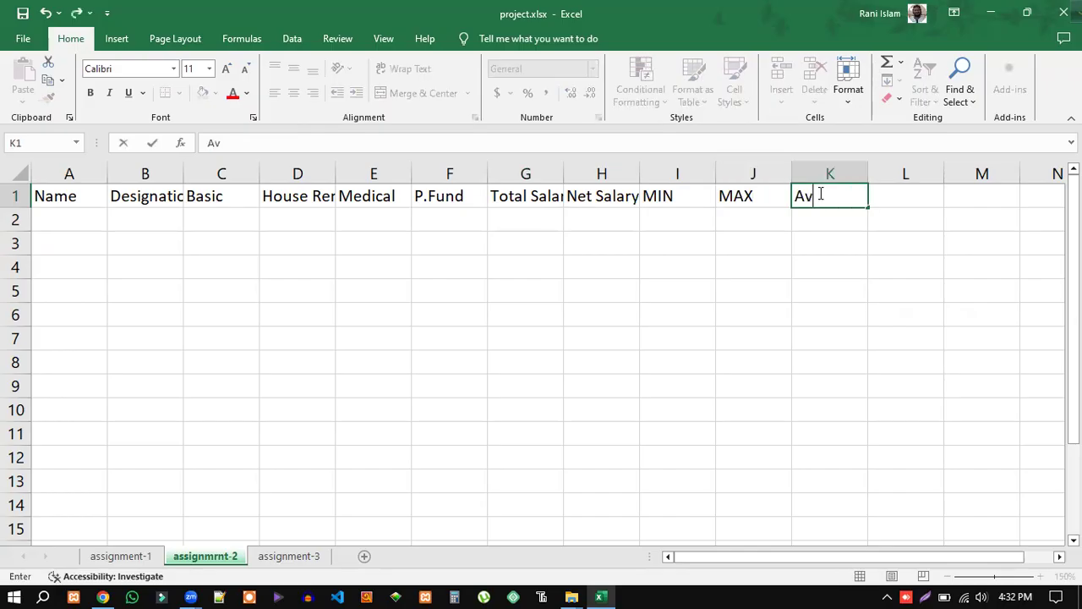
{"action": "type", "text": "erage"}
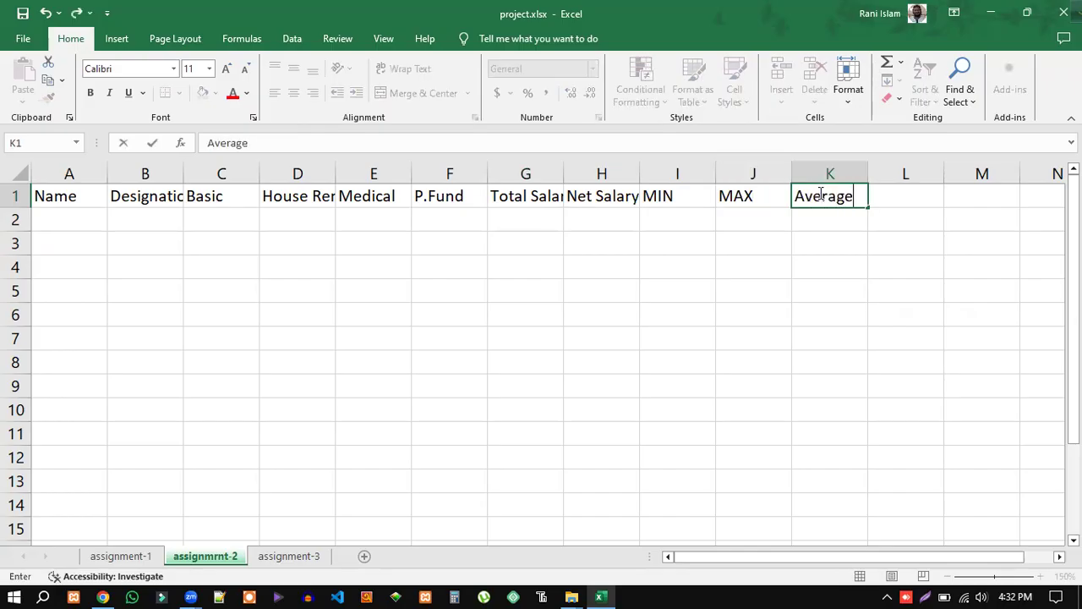
{"action": "left_click", "coordinate": [818, 266]}
Step: Fill the Name column with A, B and C in cells A2 through A4
{"action": "left_click", "coordinate": [77, 221]}
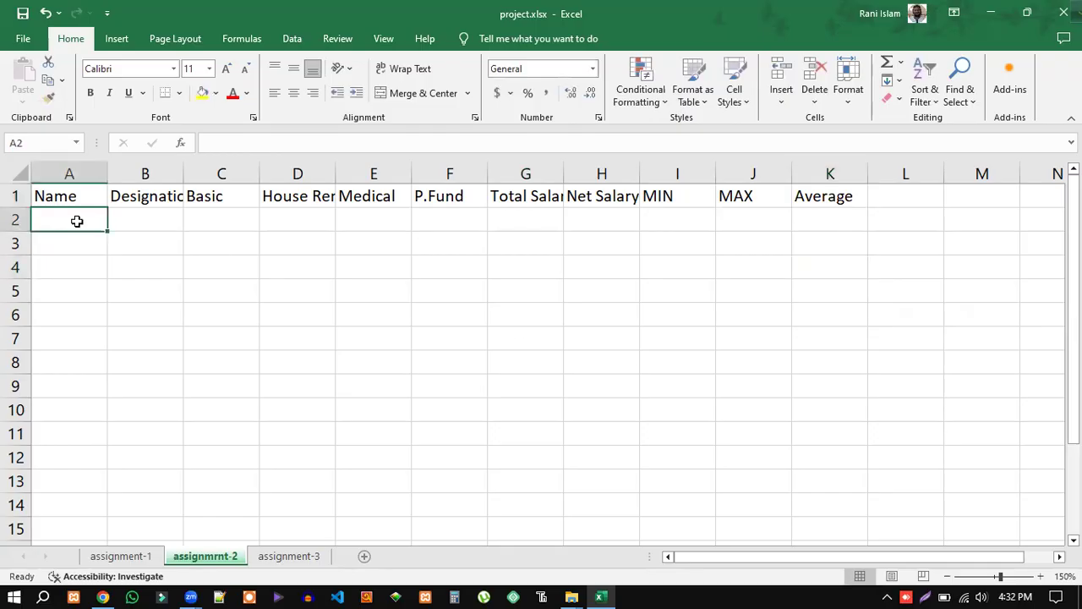
{"action": "type", "text": "A"}
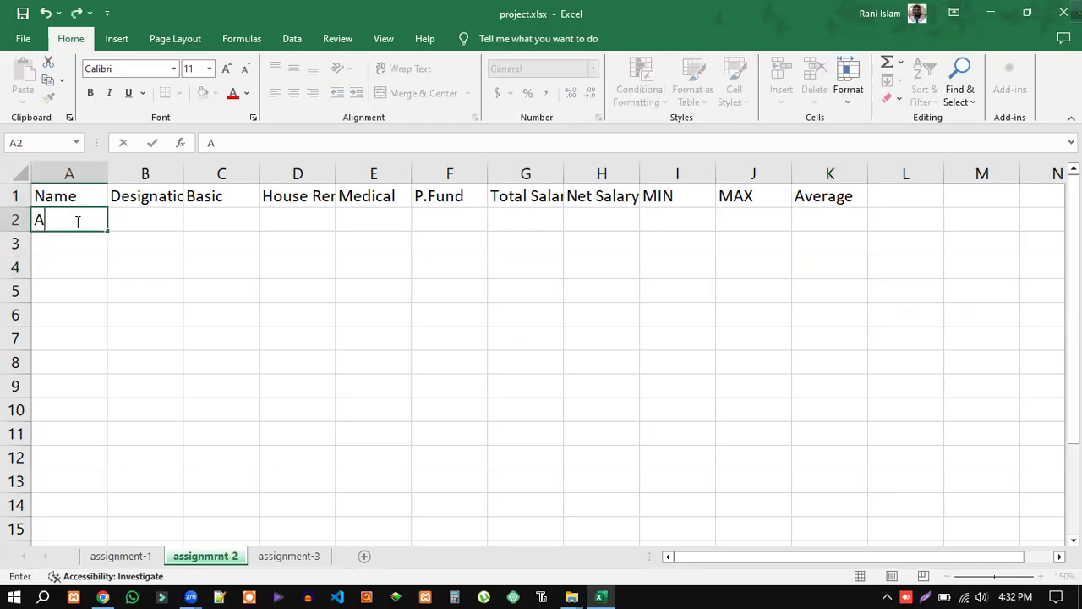
{"action": "key", "text": "Return"}
{"action": "type", "text": "B"}
{"action": "key", "text": "Return"}
{"action": "type", "text": "C"}
{"action": "key", "text": "Return"}
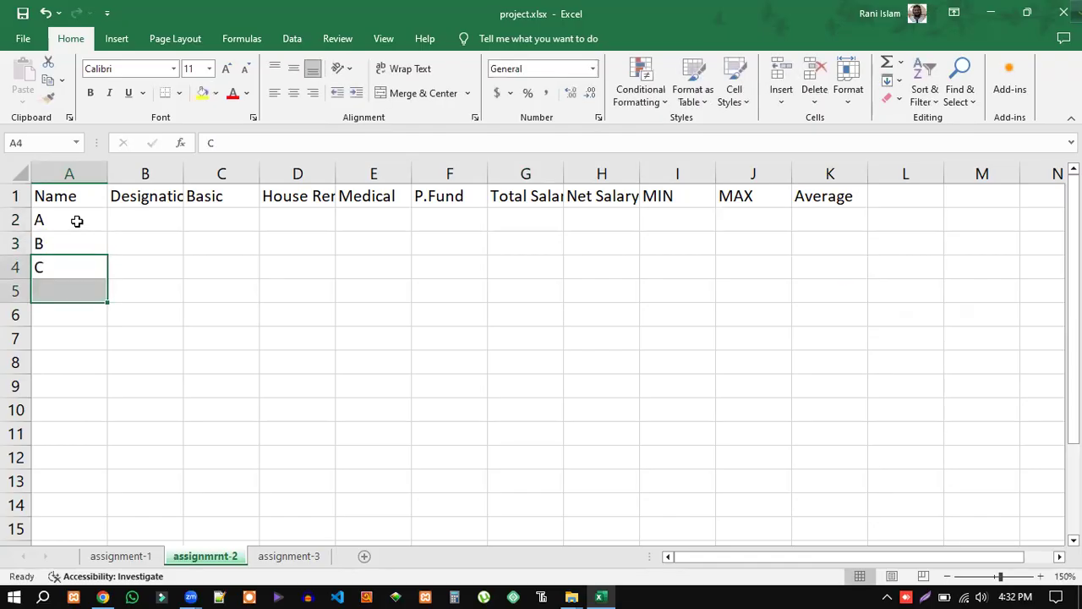
Step: Add D to the Name column, keeping C in cell A4 and placing D in cell A5
{"action": "type", "text": "D"}
{"action": "key", "text": "Return"}
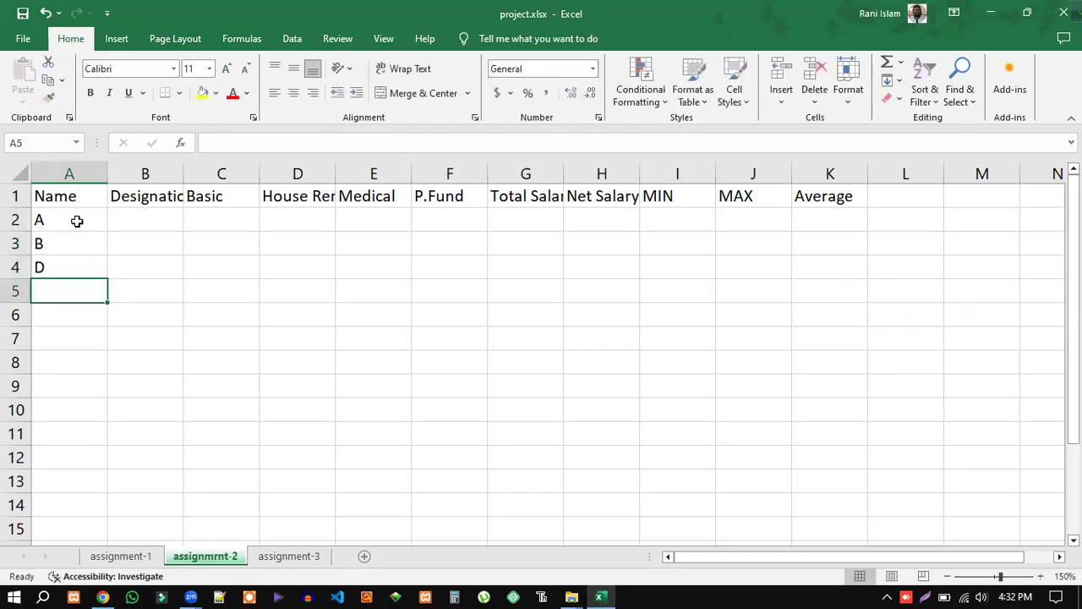
{"action": "key", "text": "Up"}
{"action": "type", "text": "C"}
{"action": "key", "text": "Return"}
{"action": "type", "text": "D"}
{"action": "key", "text": "Return"}
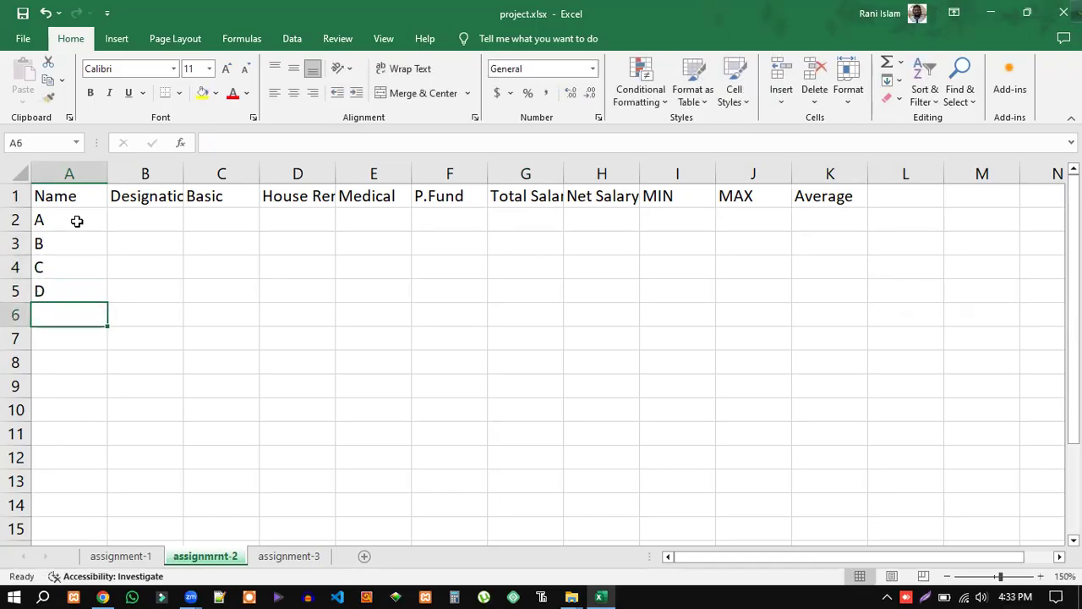
Step: Enter E, F and G in cells A6 through A8, checking the name list against the PDF in Chrome
{"action": "type", "text": "E"}
{"action": "key", "text": "Return"}
{"action": "type", "text": "F"}
{"action": "key", "text": "Return"}
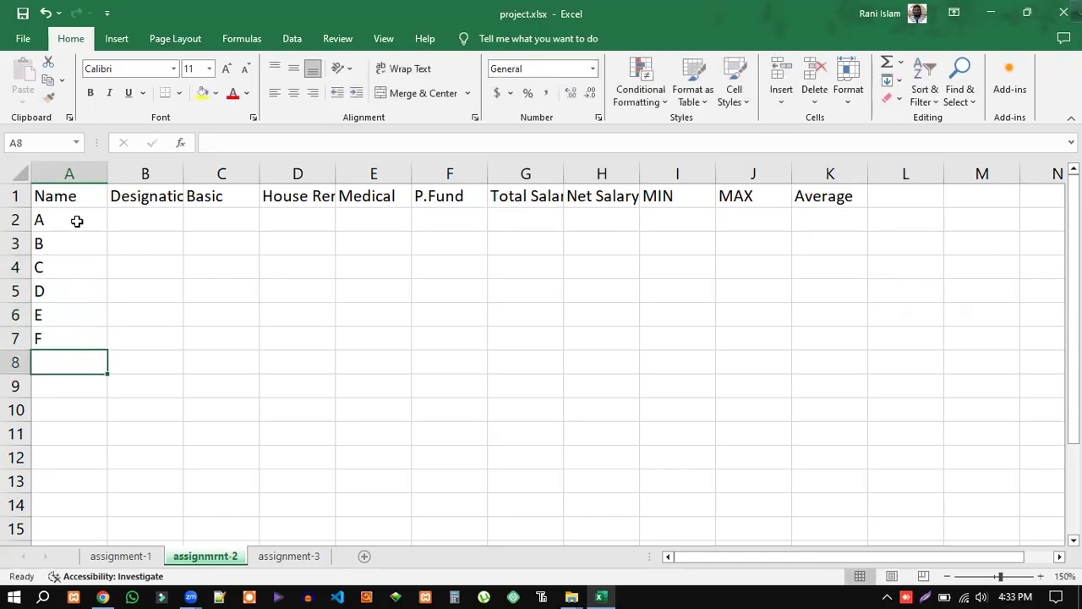
{"action": "left_click", "coordinate": [103, 595]}
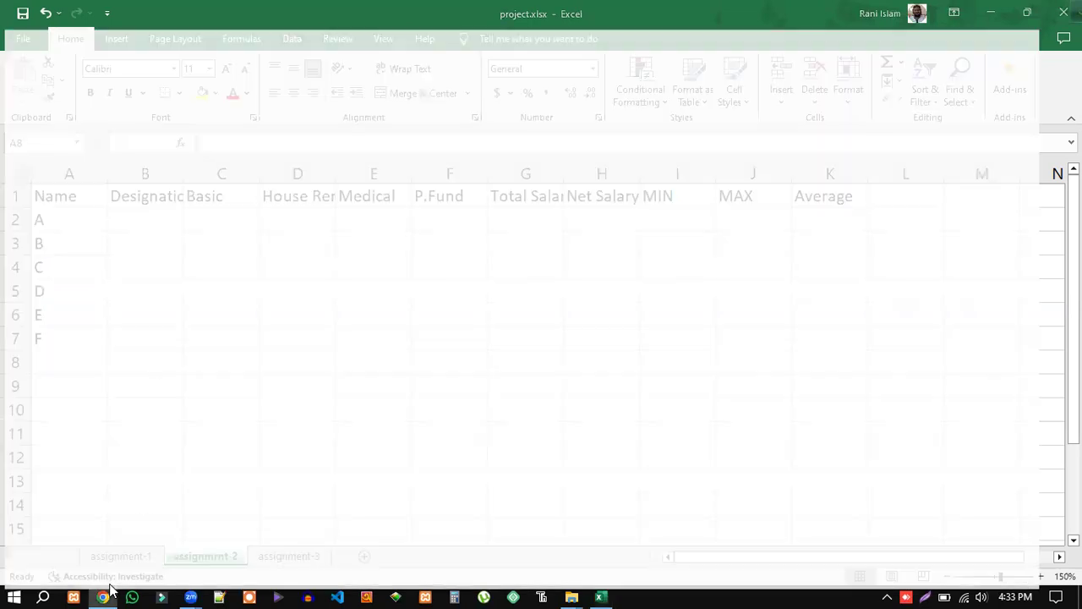
{"action": "key", "text": "alt+Tab"}
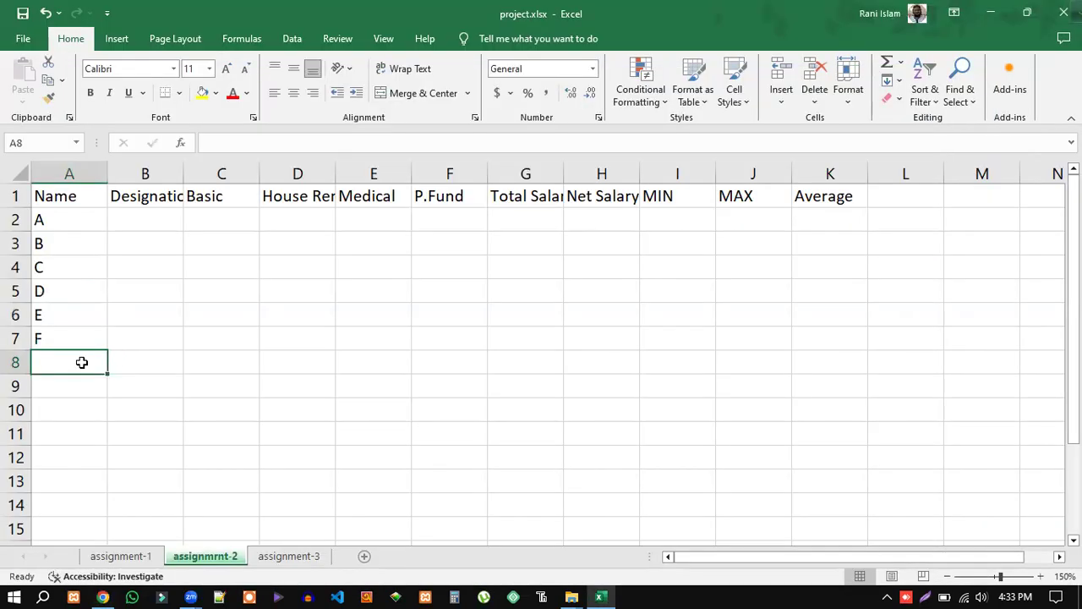
{"action": "type", "text": "G"}
{"action": "left_click", "coordinate": [170, 365]}
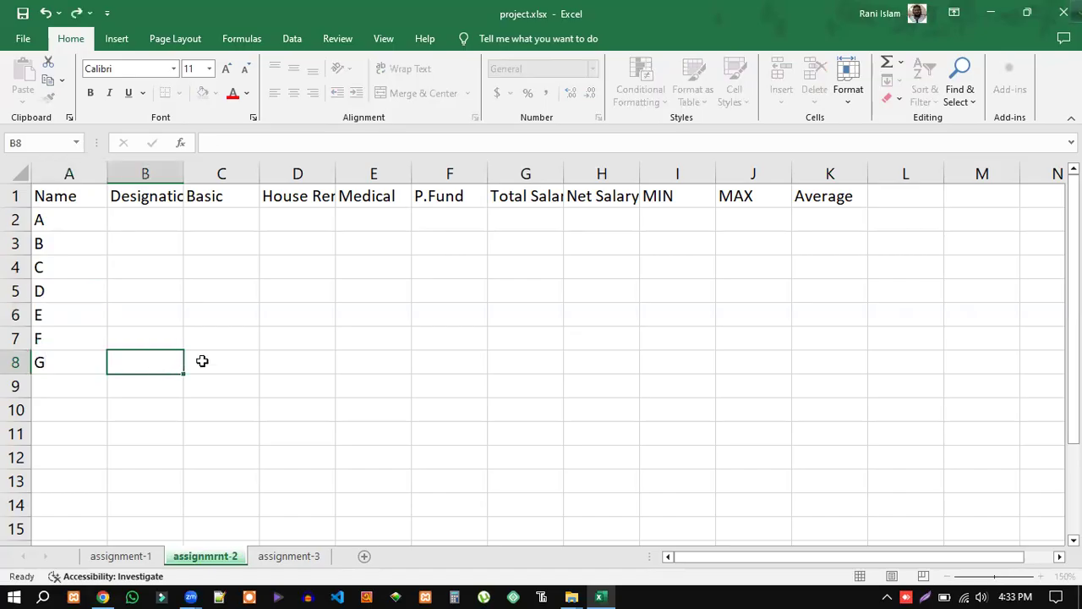
Step: Enter the designations MD and GM in cells B2 and B3, checking the salary table in the PDF in Chrome
{"action": "left_click", "coordinate": [136, 218]}
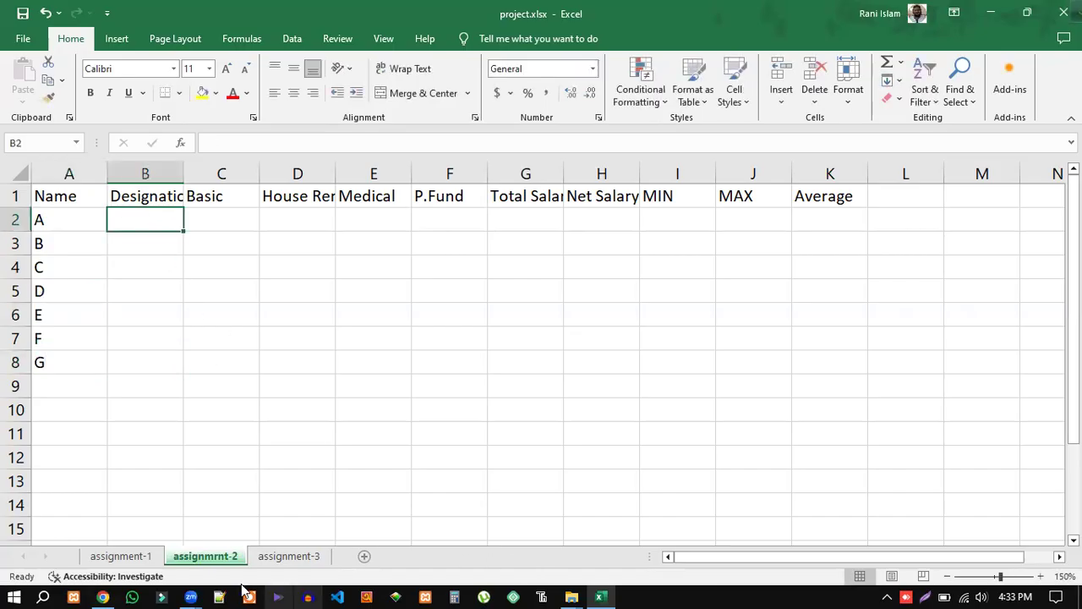
{"action": "left_click", "coordinate": [104, 595]}
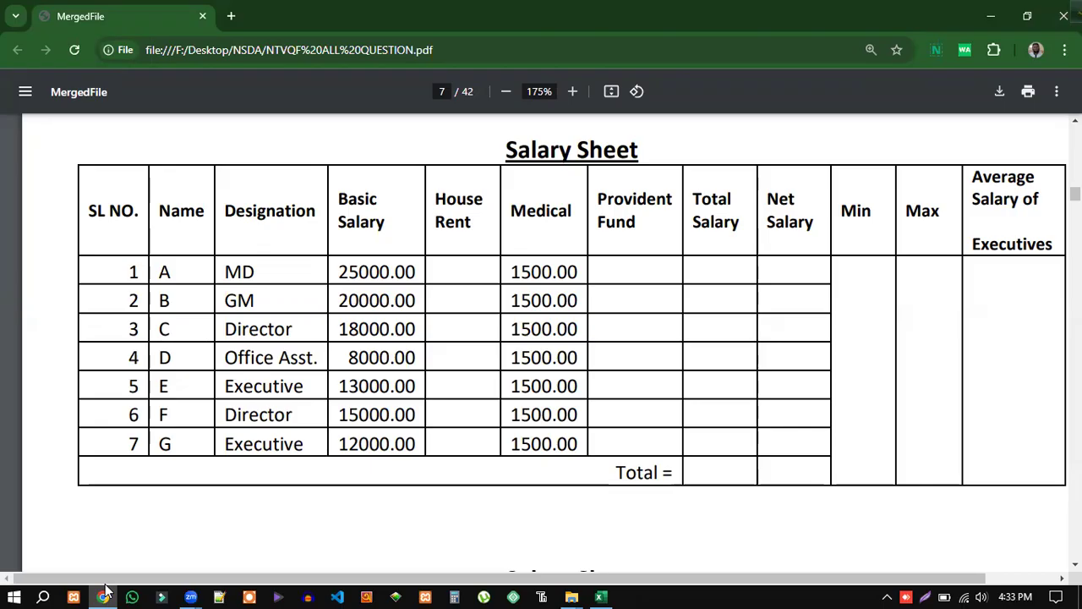
{"action": "key", "text": "alt+Tab"}
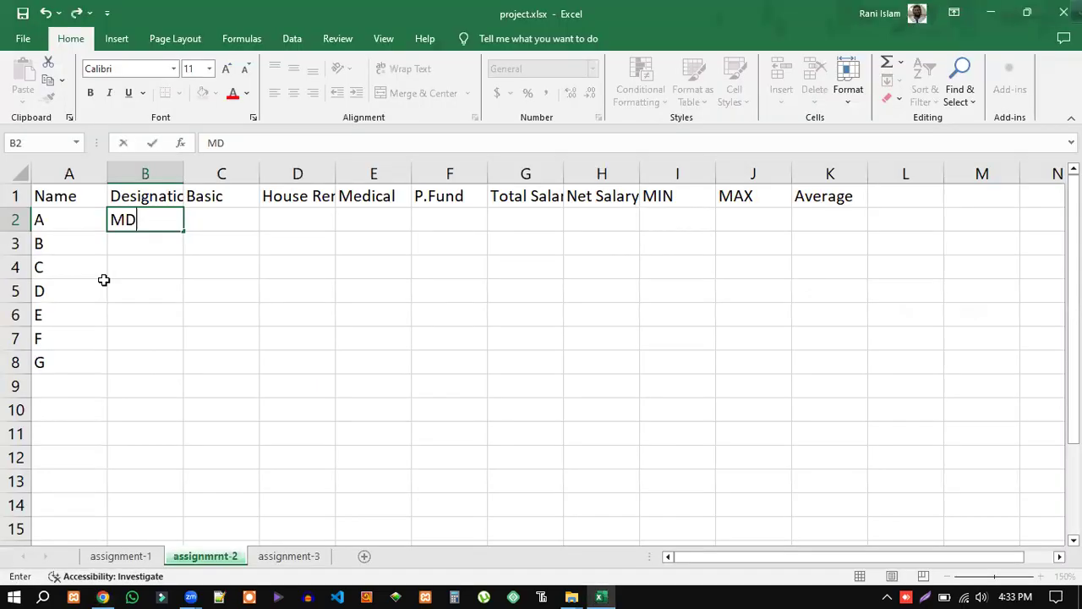
{"action": "left_click", "coordinate": [164, 247]}
{"action": "type", "text": "G"}
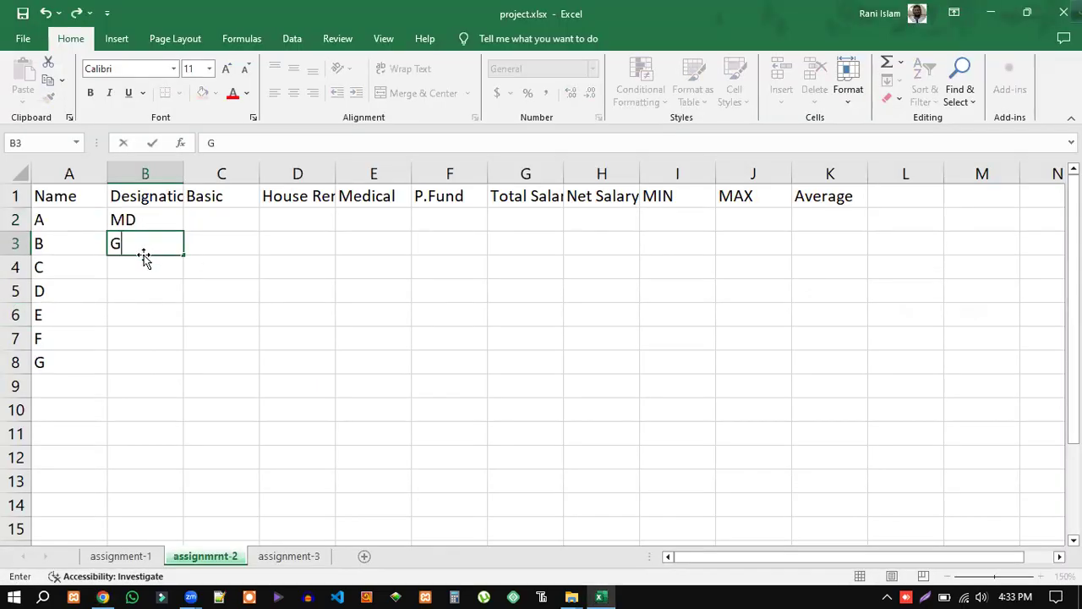
{"action": "type", "text": "M"}
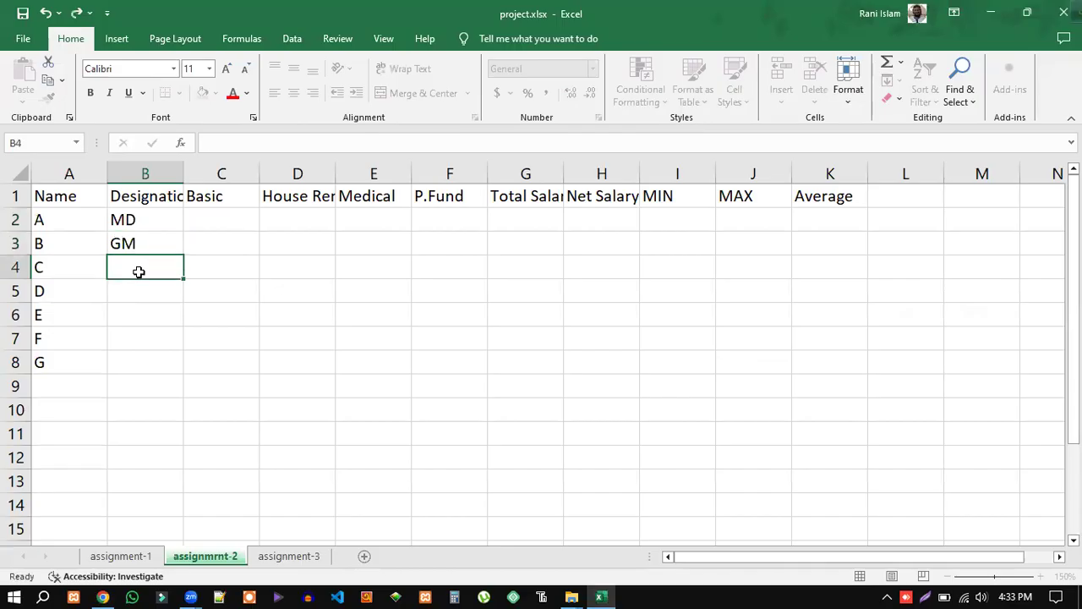
Step: Enter the designations Director in cell B4 and Office Assit in cell B5
{"action": "left_click", "coordinate": [139, 272]}
{"action": "type", "text": "Director"}
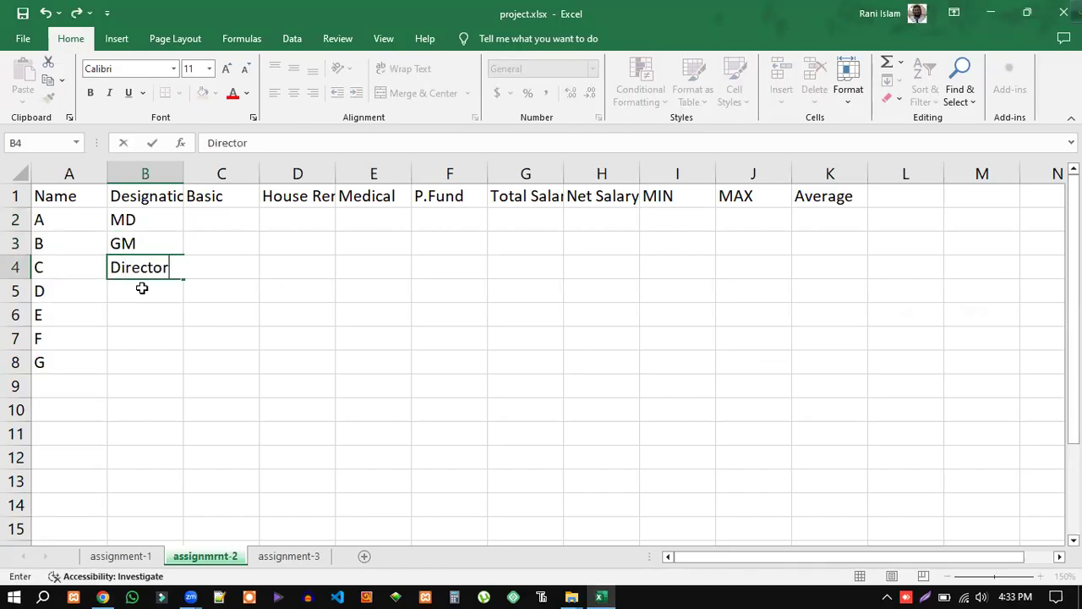
{"action": "left_click", "coordinate": [144, 301]}
{"action": "type", "text": "O"}
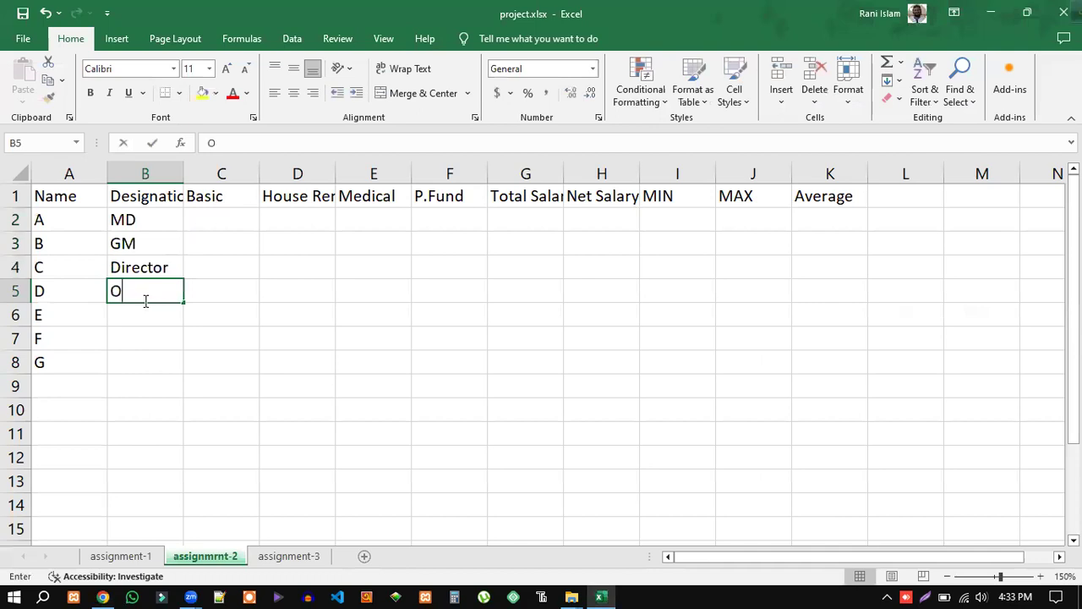
{"action": "type", "text": "ffice"}
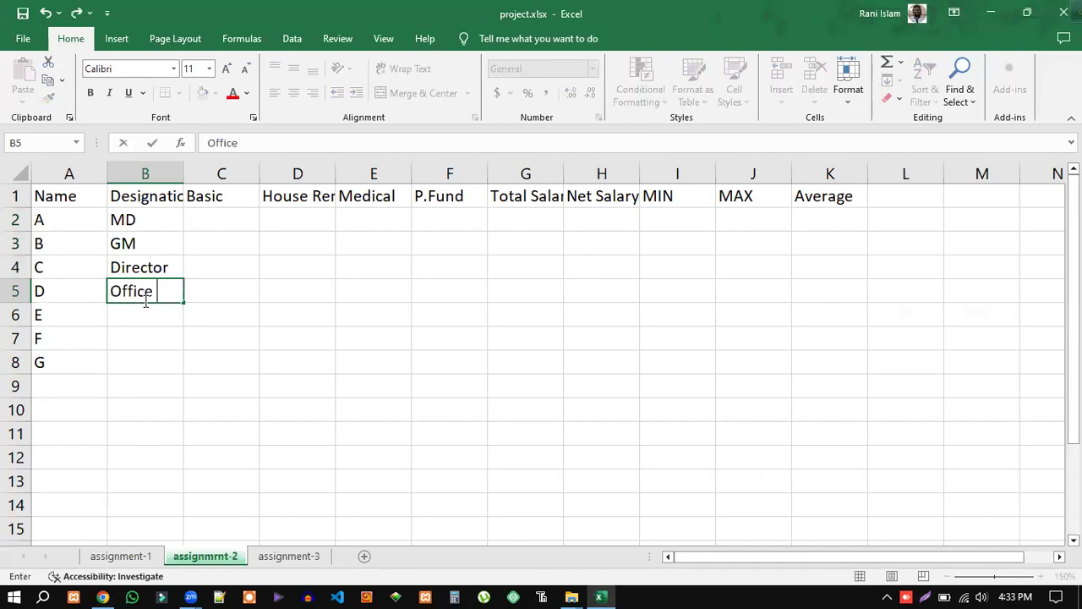
{"action": "type", "text": " Assit"}
{"action": "key", "text": "Return"}
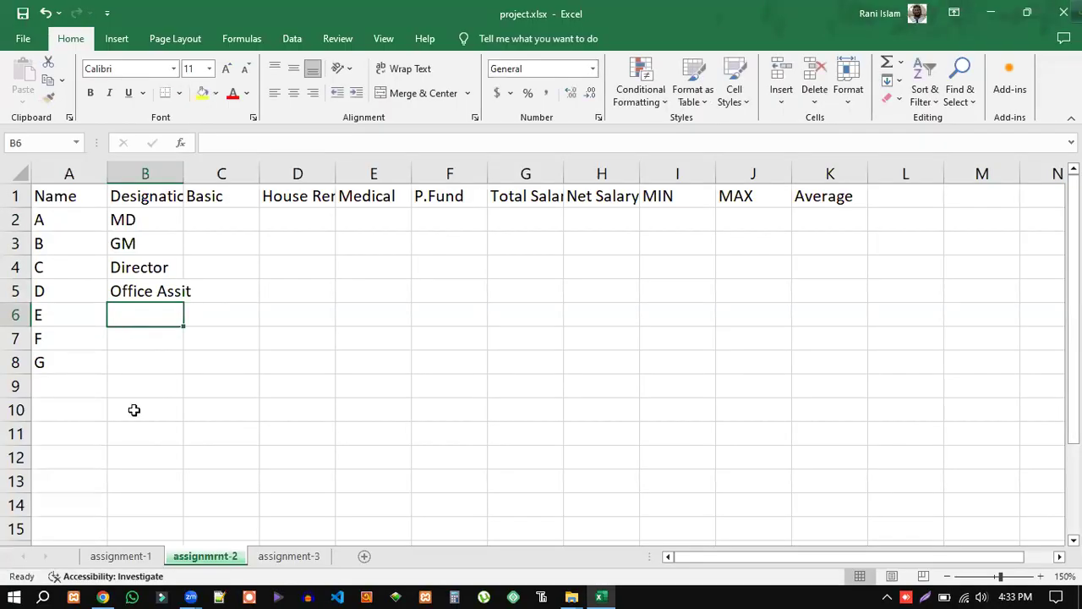
Step: Check the remaining designations in the PDF in Chrome and enter Exicutive in cell B6 of the Excel sheet
{"action": "left_click", "coordinate": [102, 592]}
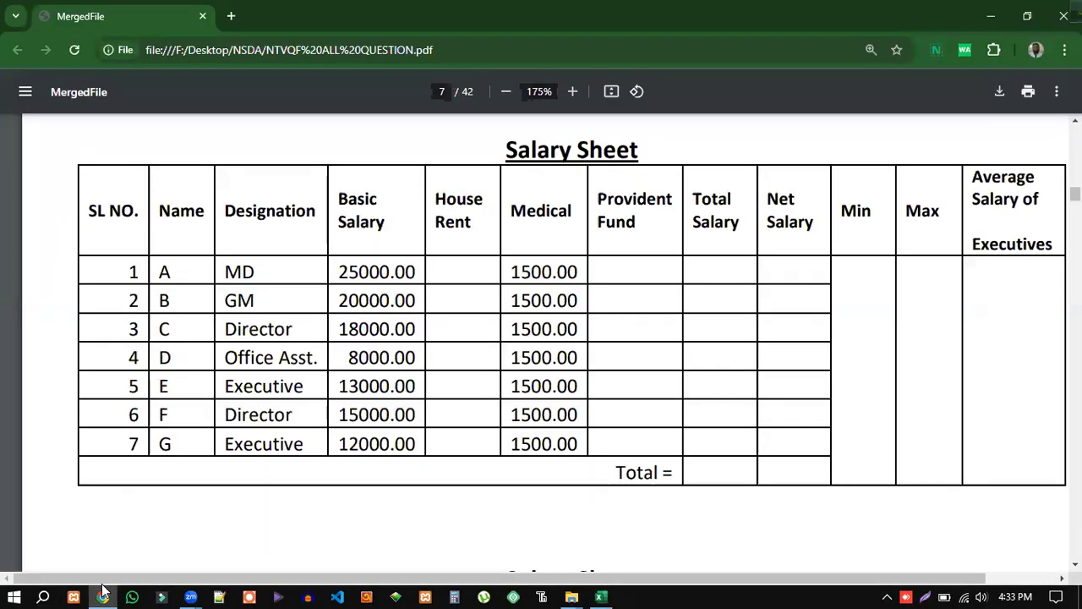
{"action": "left_click", "coordinate": [102, 592]}
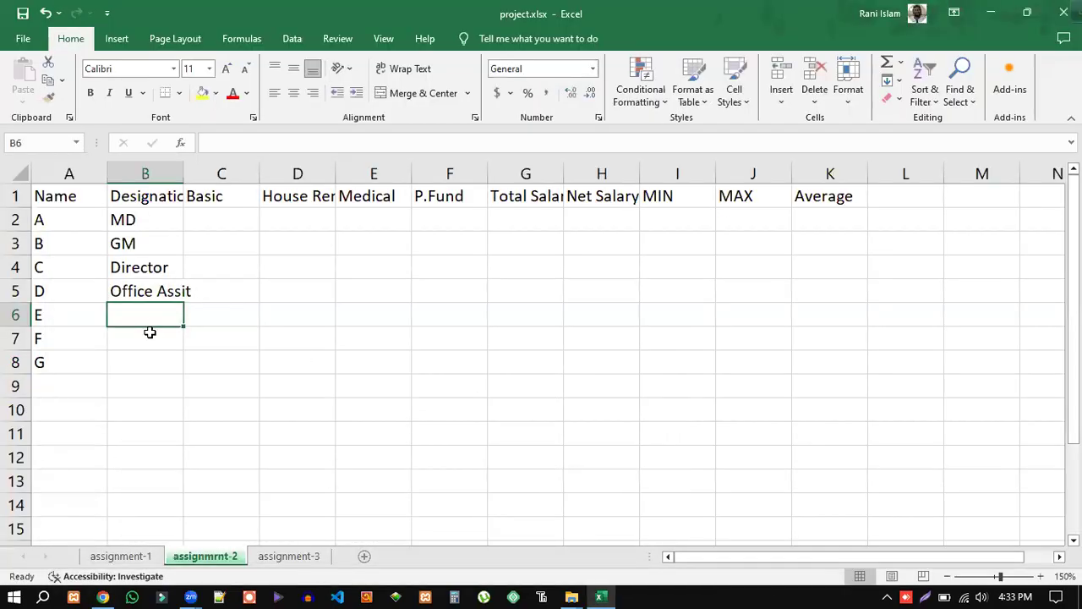
{"action": "type", "text": "Ex"}
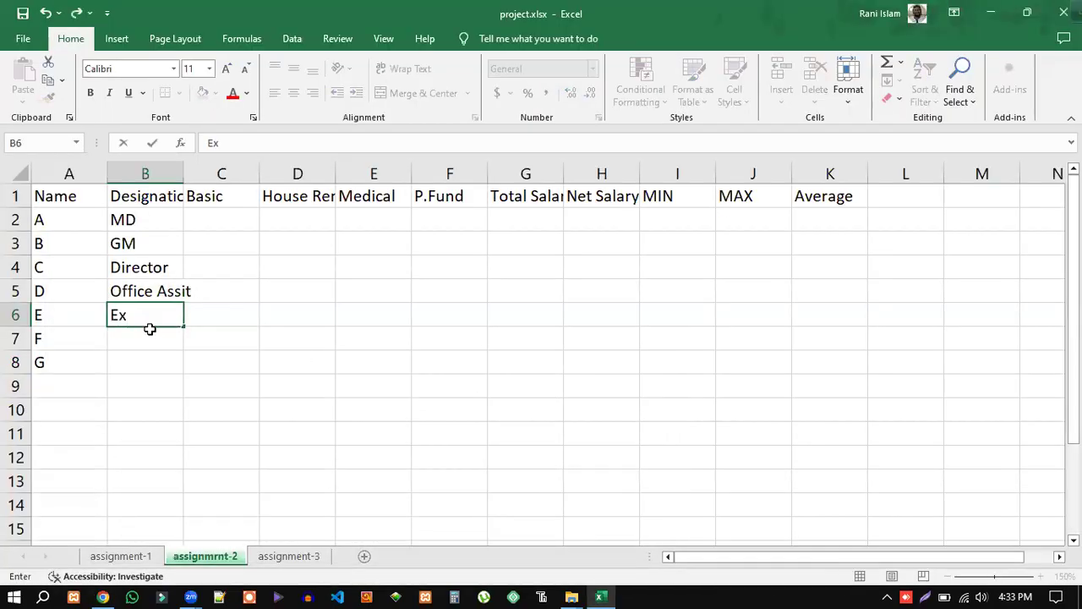
{"action": "type", "text": "icutive"}
{"action": "left_click", "coordinate": [152, 340]}
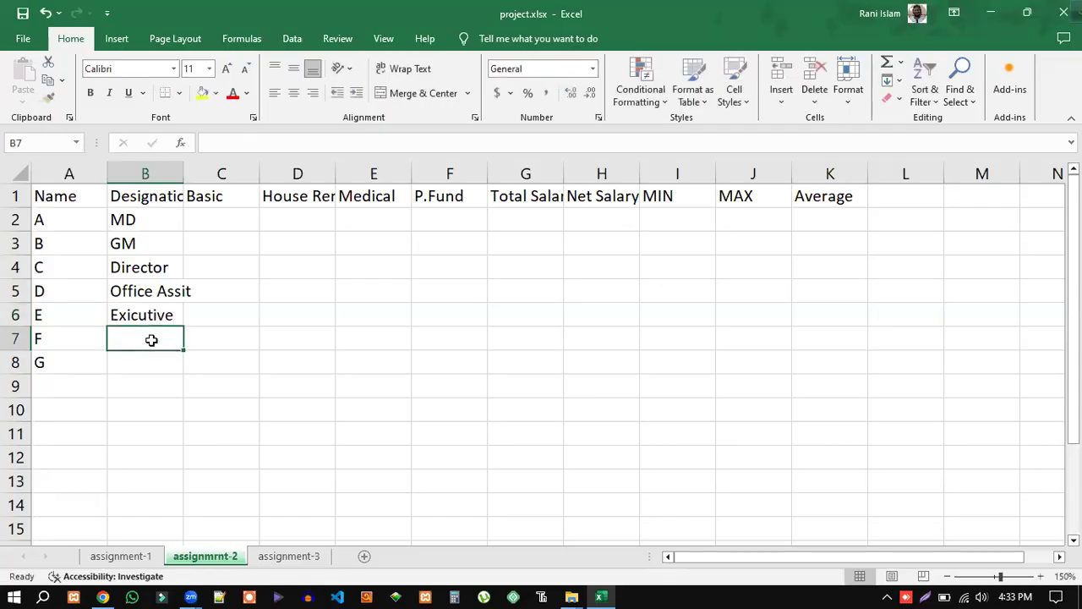
Step: Copy Director from cell B4 to B7 and Exicutive from cell B6 to B8
{"action": "left_click", "coordinate": [144, 267]}
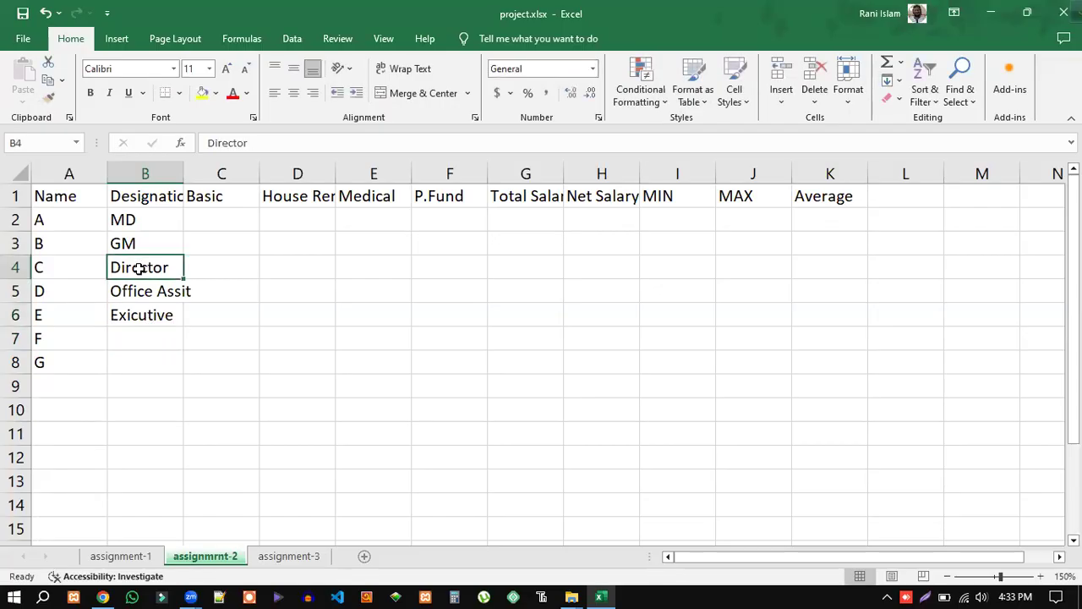
{"action": "key", "text": "ctrl+c"}
{"action": "left_click", "coordinate": [152, 331]}
{"action": "key", "text": "ctrl+v"}
{"action": "left_click", "coordinate": [153, 314]}
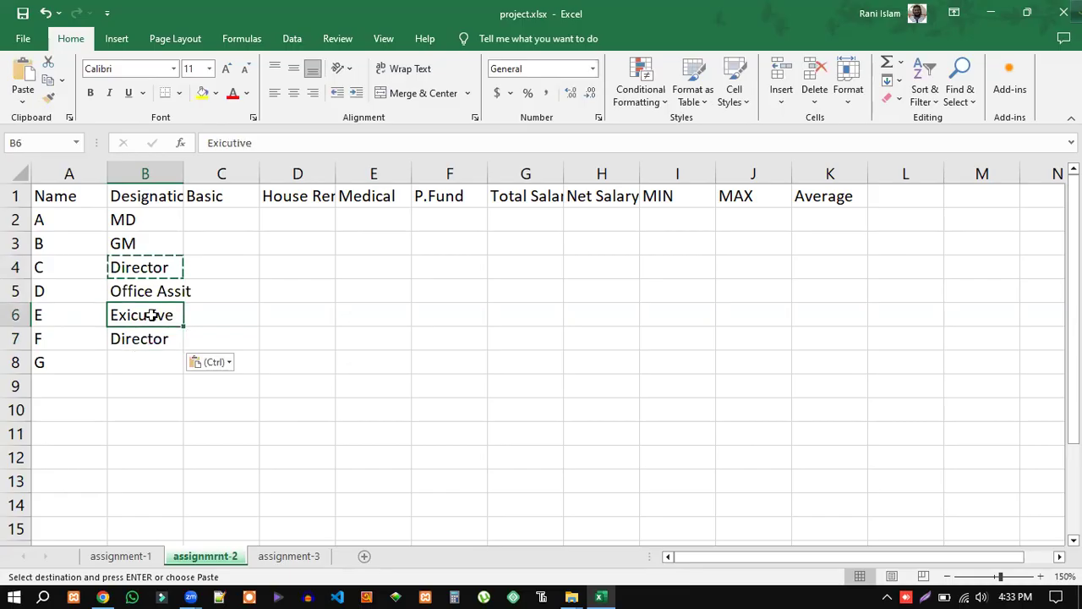
{"action": "key", "text": "ctrl+c"}
{"action": "left_click", "coordinate": [152, 363]}
{"action": "key", "text": "ctrl+v"}
{"action": "key", "text": "Down"}
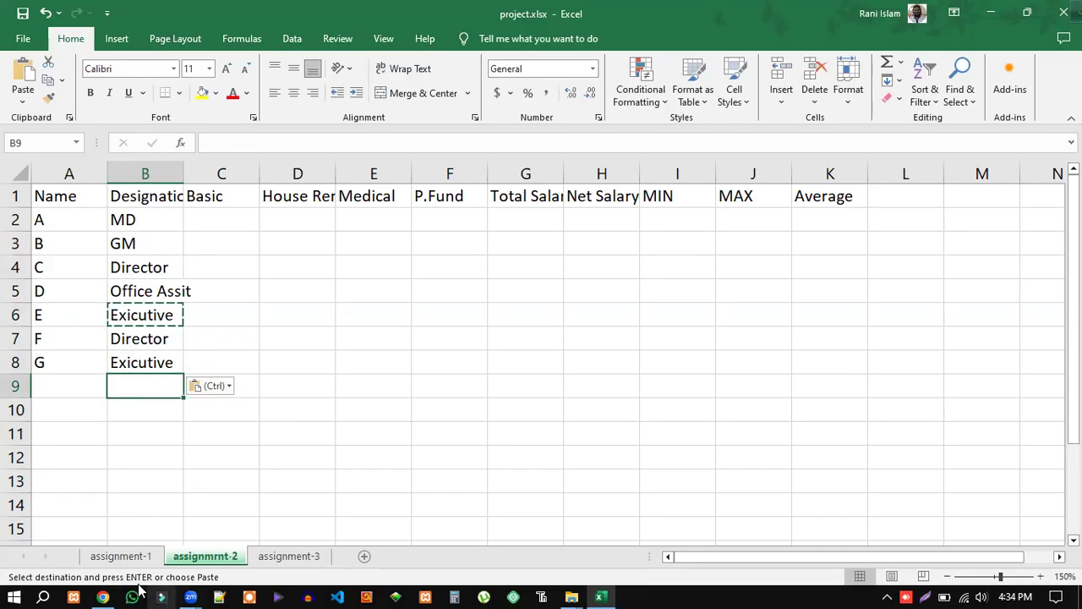
Step: Check the basic salaries in the PDF in Chrome and enter 25000, 20000 and 18000 in cells C2 through C4
{"action": "left_click", "coordinate": [102, 597]}
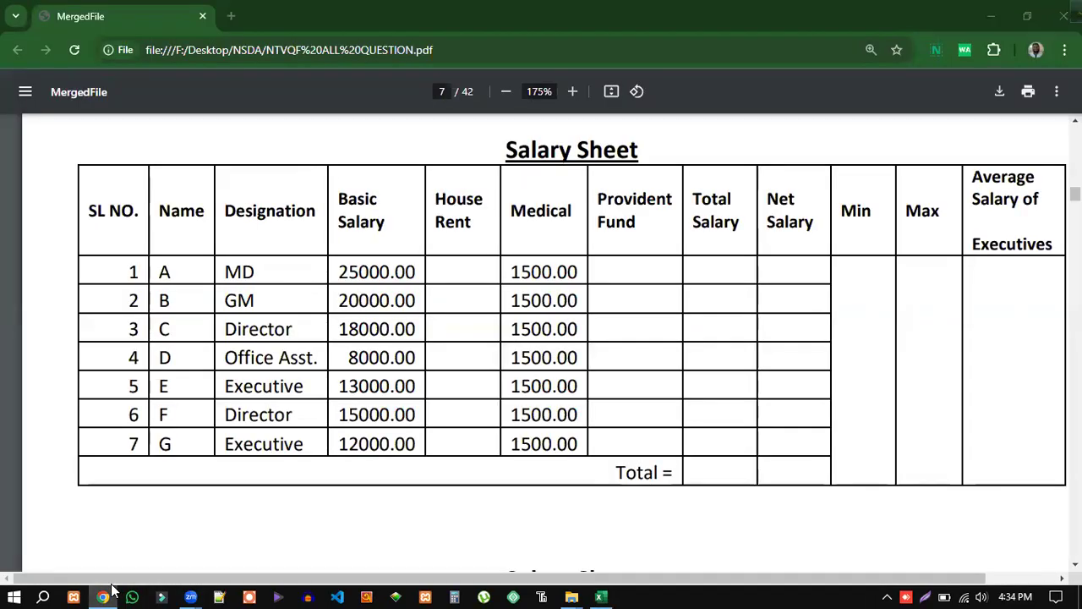
{"action": "left_click", "coordinate": [112, 590]}
{"action": "left_click", "coordinate": [207, 213]}
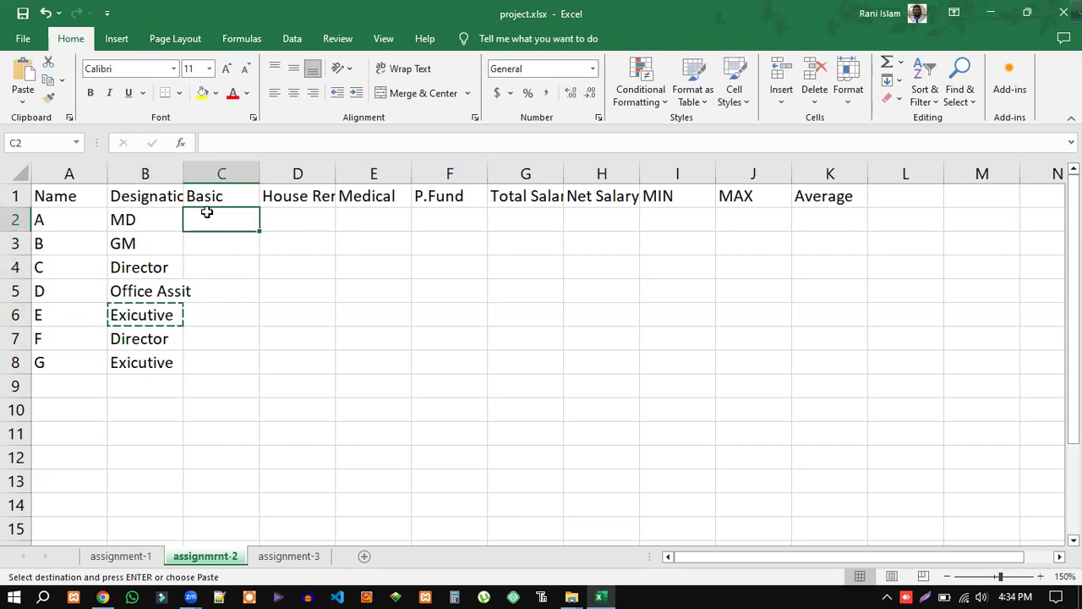
{"action": "type", "text": "25000"}
{"action": "left_click", "coordinate": [212, 243]}
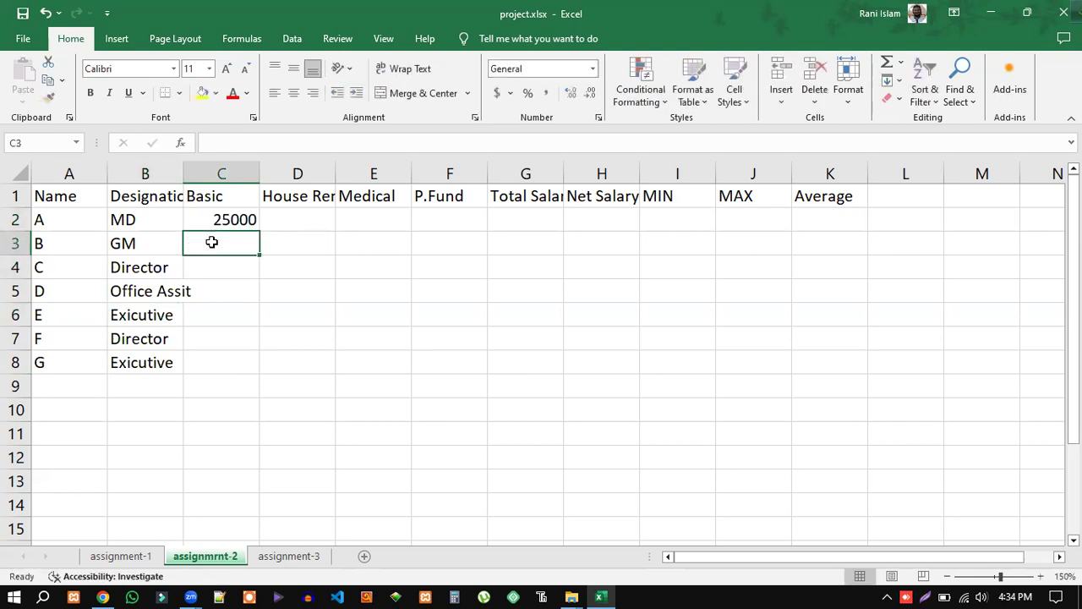
{"action": "type", "text": "20000"}
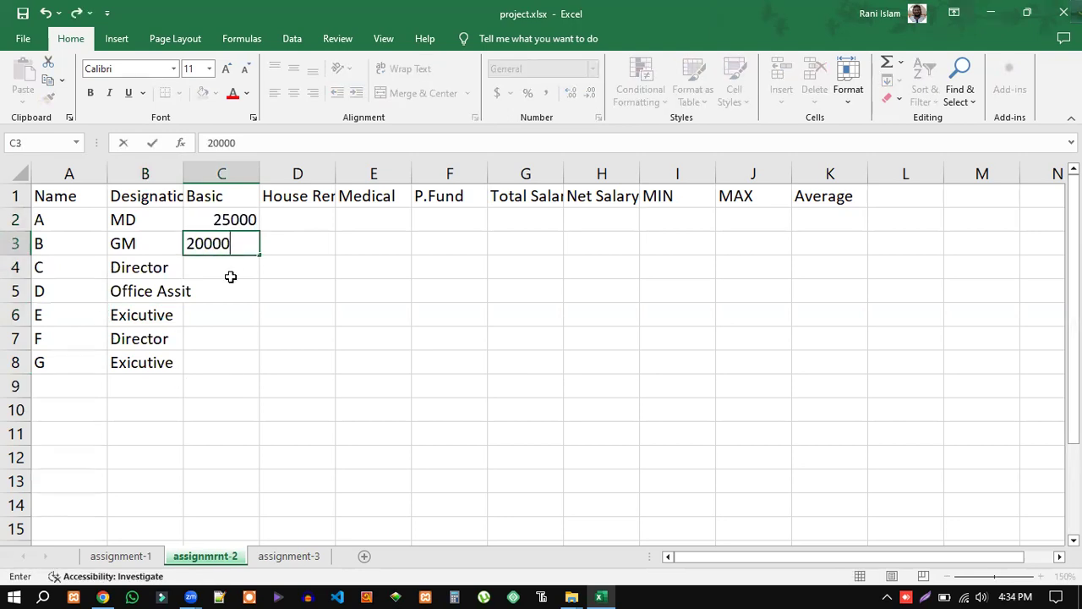
{"action": "left_click", "coordinate": [231, 276]}
{"action": "type", "text": "18000"}
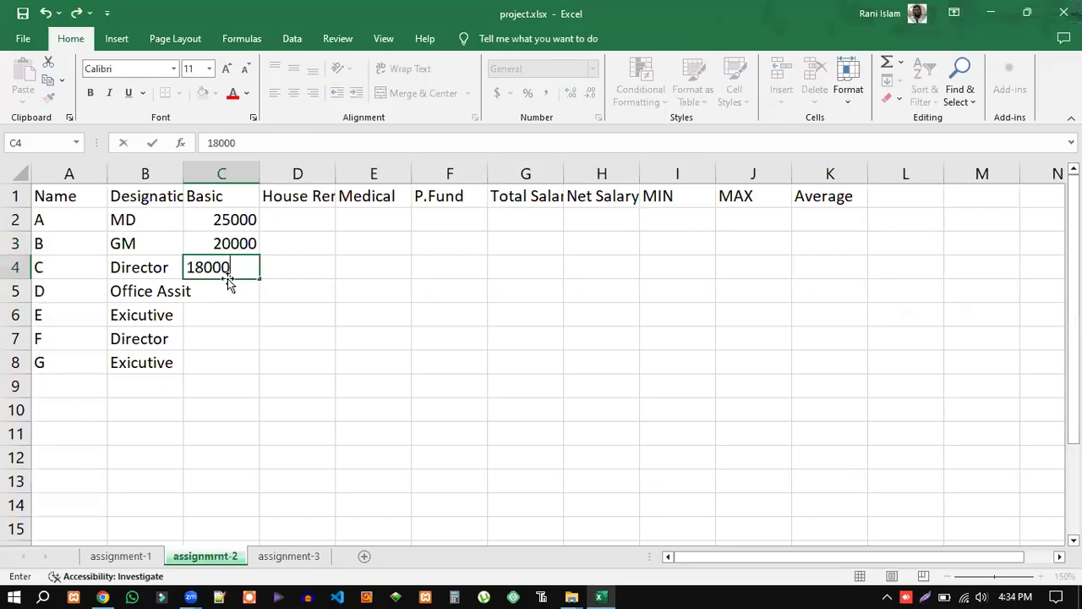
Step: Enter the remaining basic salaries 8000, 13000, 15000 and 12000 in cells C5 through C8, checking them against the PDF in Chrome
{"action": "left_click", "coordinate": [101, 593]}
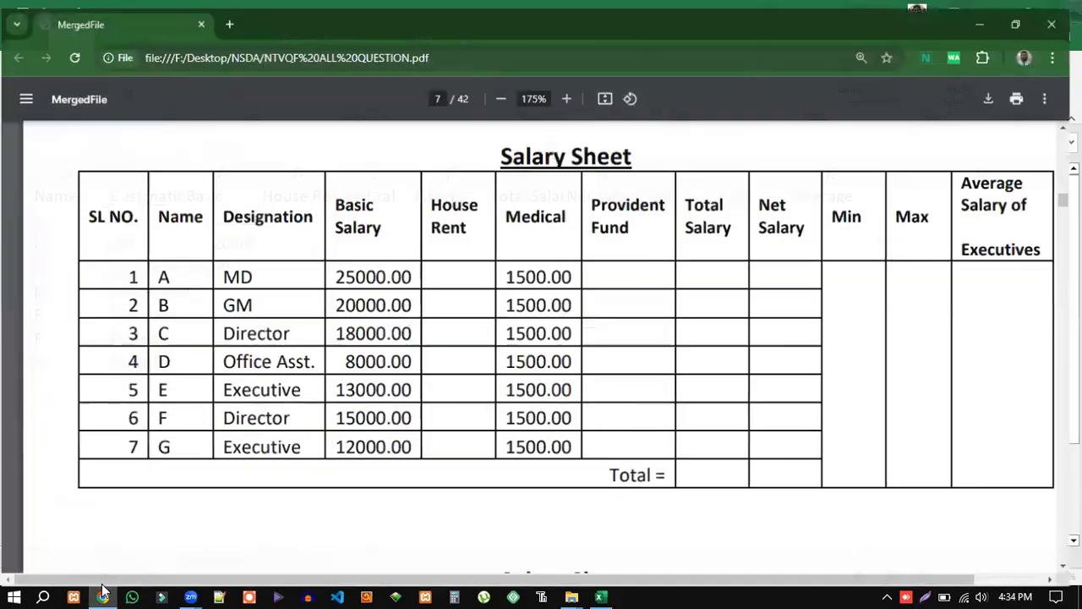
{"action": "left_click", "coordinate": [101, 593]}
{"action": "left_click", "coordinate": [218, 290]}
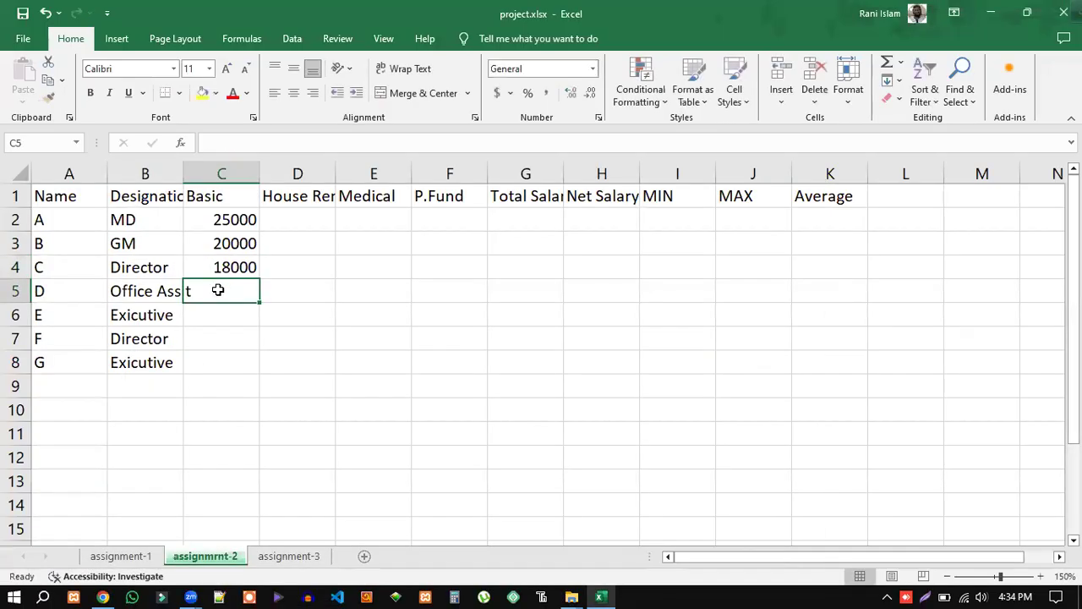
{"action": "type", "text": "8000"}
{"action": "left_click", "coordinate": [222, 314]}
{"action": "type", "text": "13000"}
{"action": "left_click", "coordinate": [225, 338]}
{"action": "type", "text": "15000"}
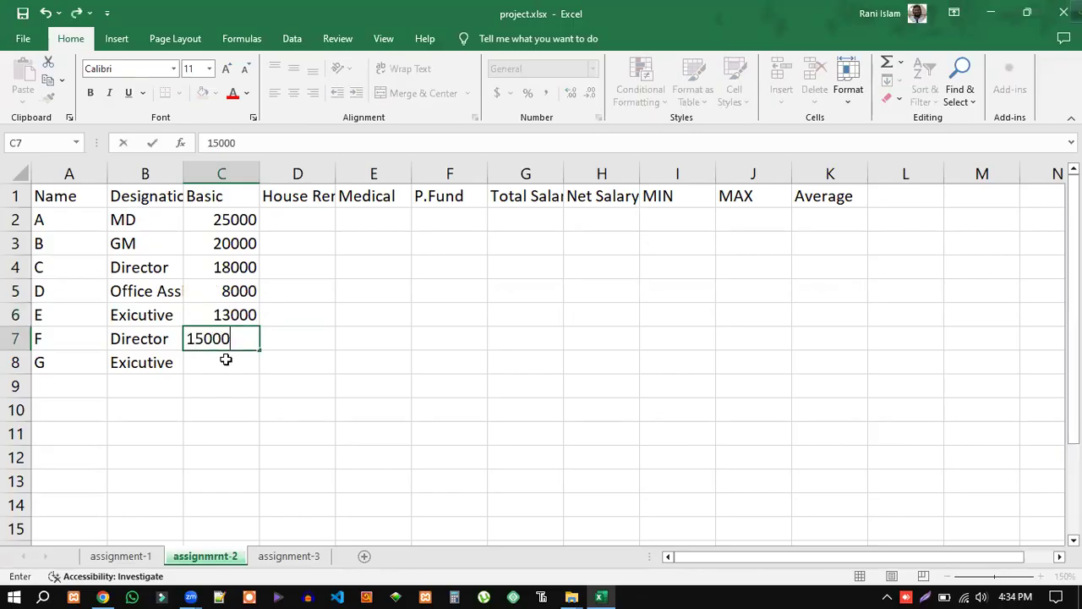
{"action": "left_click", "coordinate": [225, 362]}
{"action": "type", "text": "12000"}
{"action": "left_click", "coordinate": [228, 394]}
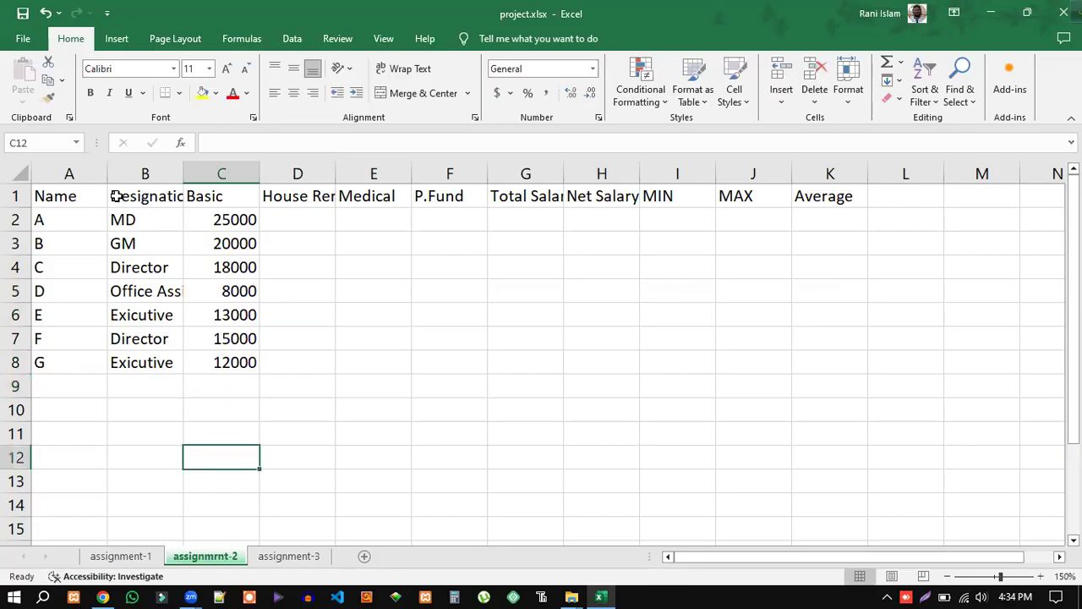
Step: Insert a blank row above the column headers and enter the title Salary Sheet in cell A1
{"action": "left_click", "coordinate": [17, 196]}
{"action": "right_click", "coordinate": [17, 197]}
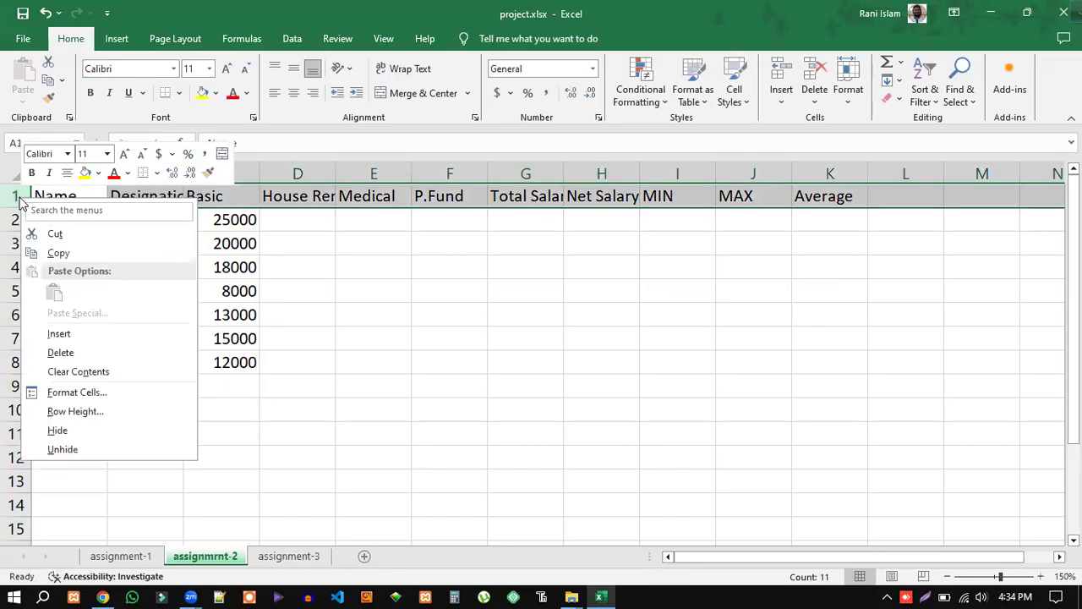
{"action": "left_click", "coordinate": [61, 334]}
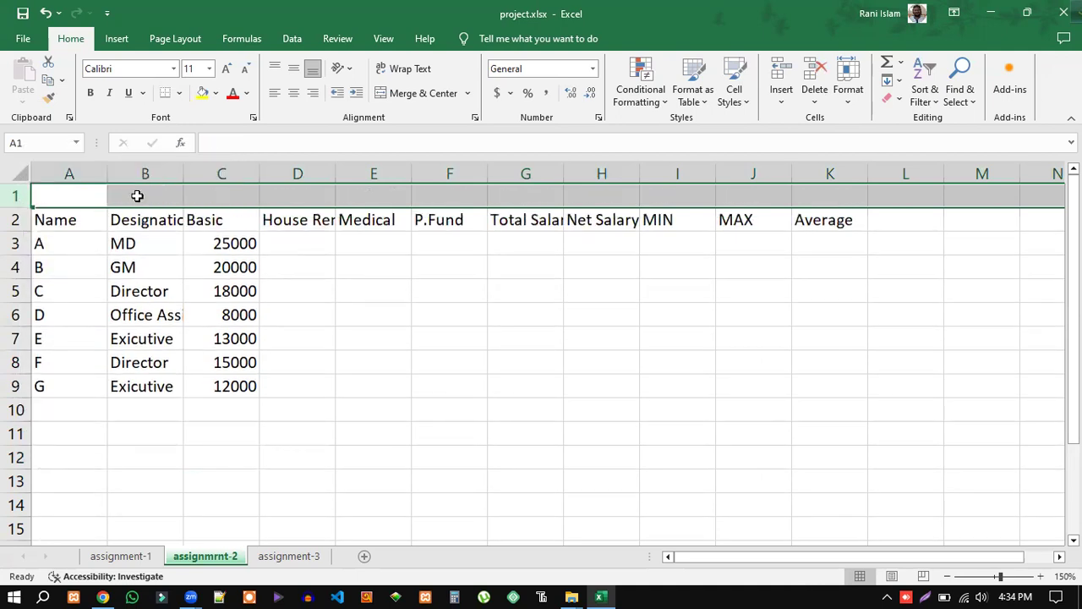
{"action": "left_click", "coordinate": [69, 199]}
{"action": "type", "text": "Salary"}
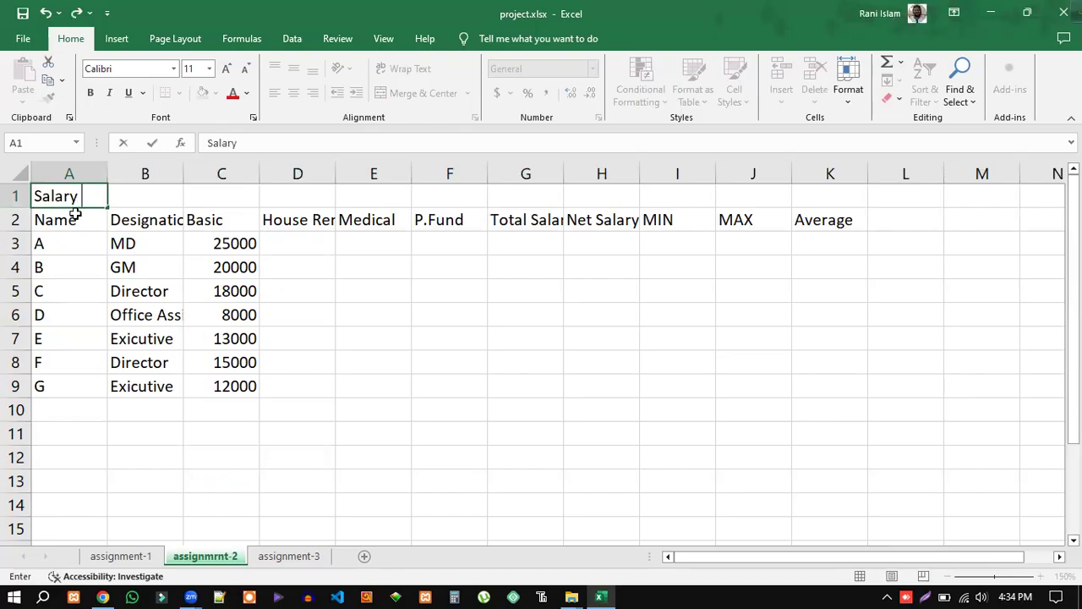
{"action": "type", "text": " Sheet"}
{"action": "left_click", "coordinate": [454, 328]}
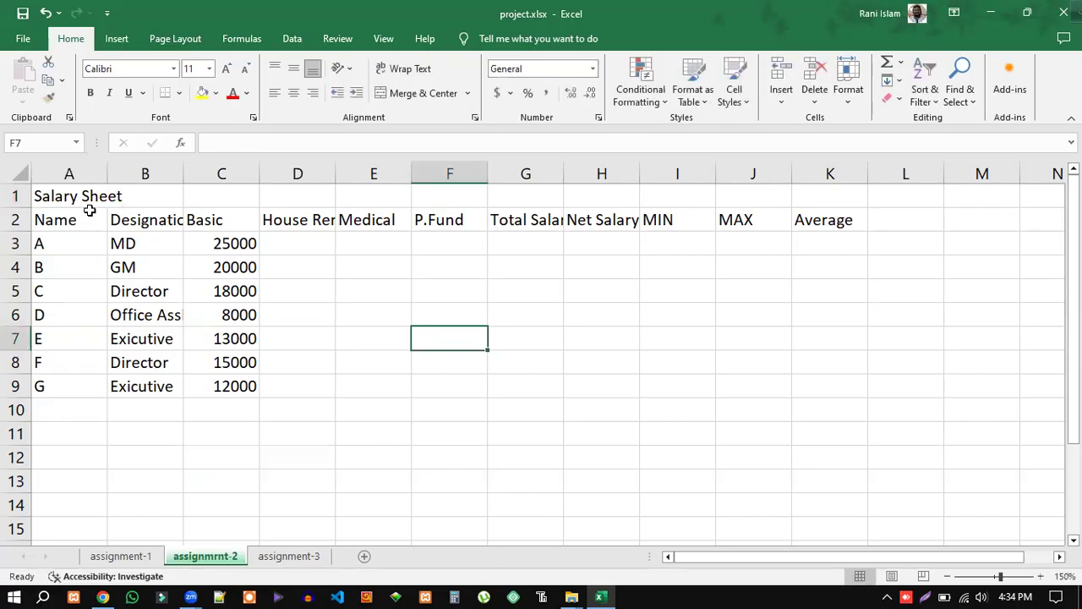
Step: Merge and center the Salary Sheet title across cells A1 through K1
{"action": "left_click_drag", "start_coordinate": [55, 196], "coordinate": [814, 190]}
{"action": "left_click", "coordinate": [399, 95]}
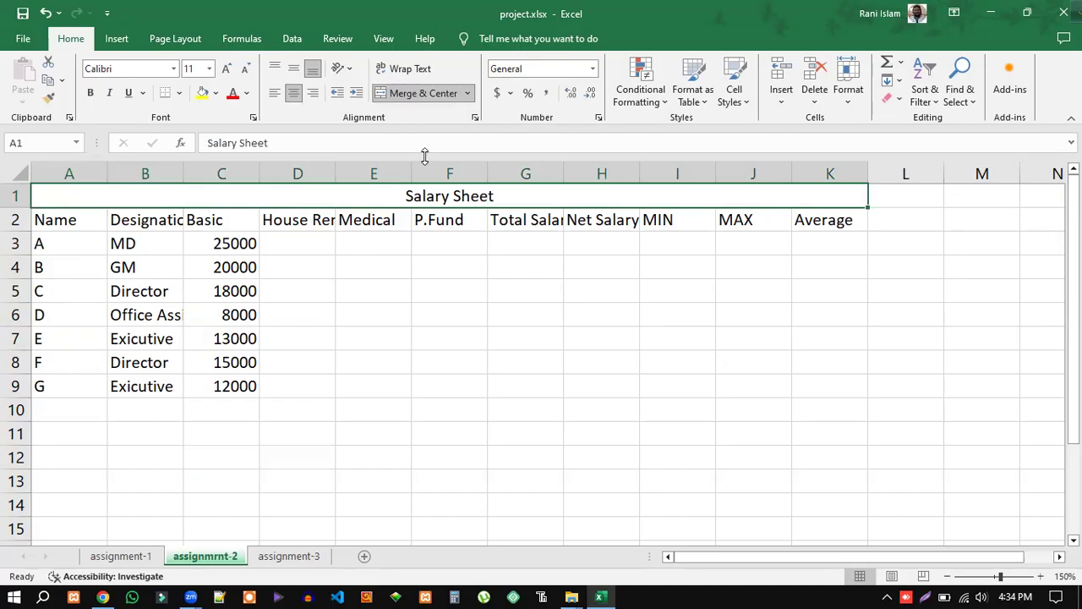
{"action": "left_click", "coordinate": [468, 95]}
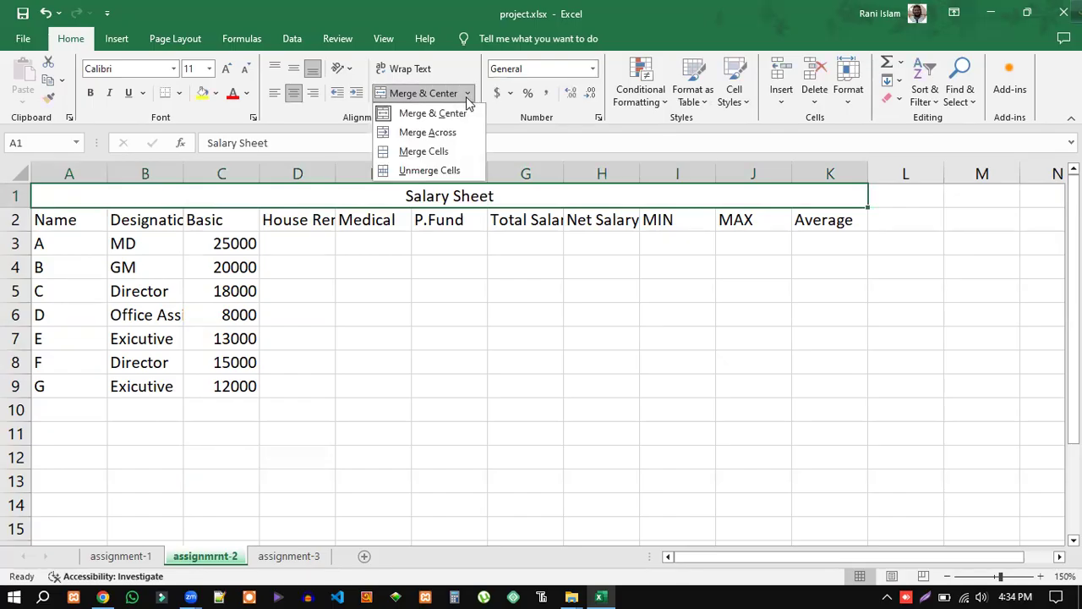
{"action": "left_click", "coordinate": [418, 270]}
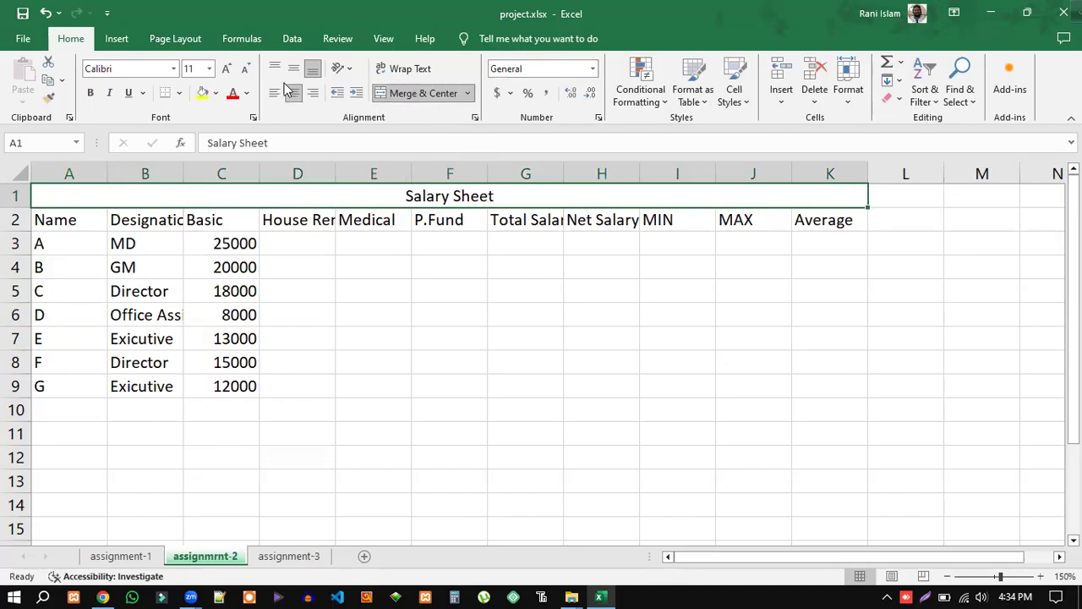
Step: Format the Salary Sheet title as middle-aligned, bold text with font size 14
{"action": "left_click", "coordinate": [294, 74]}
{"action": "left_click", "coordinate": [90, 92]}
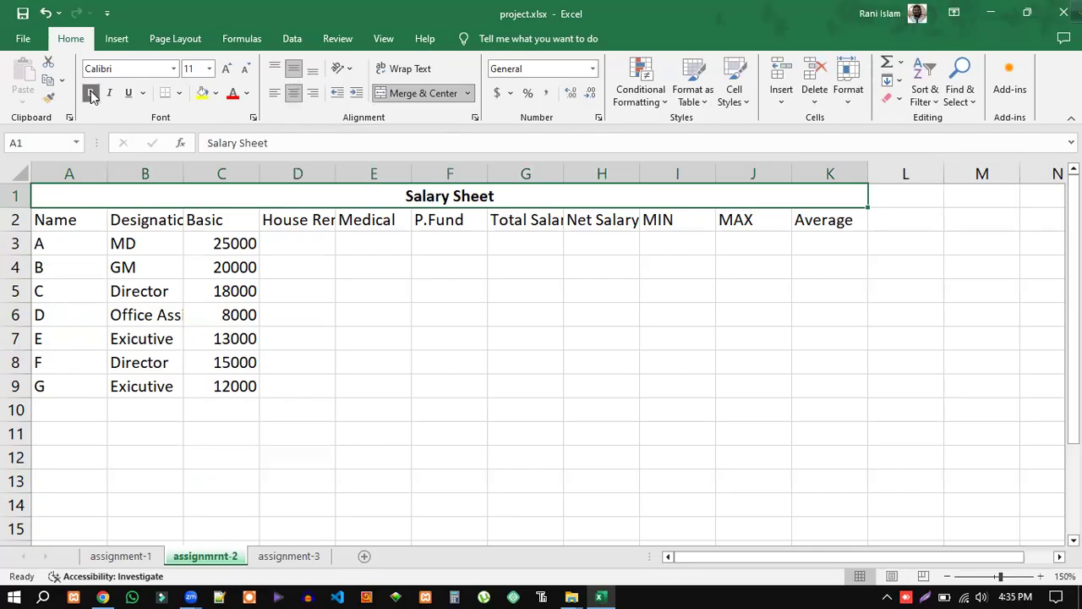
{"action": "left_click", "coordinate": [226, 68]}
{"action": "left_click", "coordinate": [227, 68]}
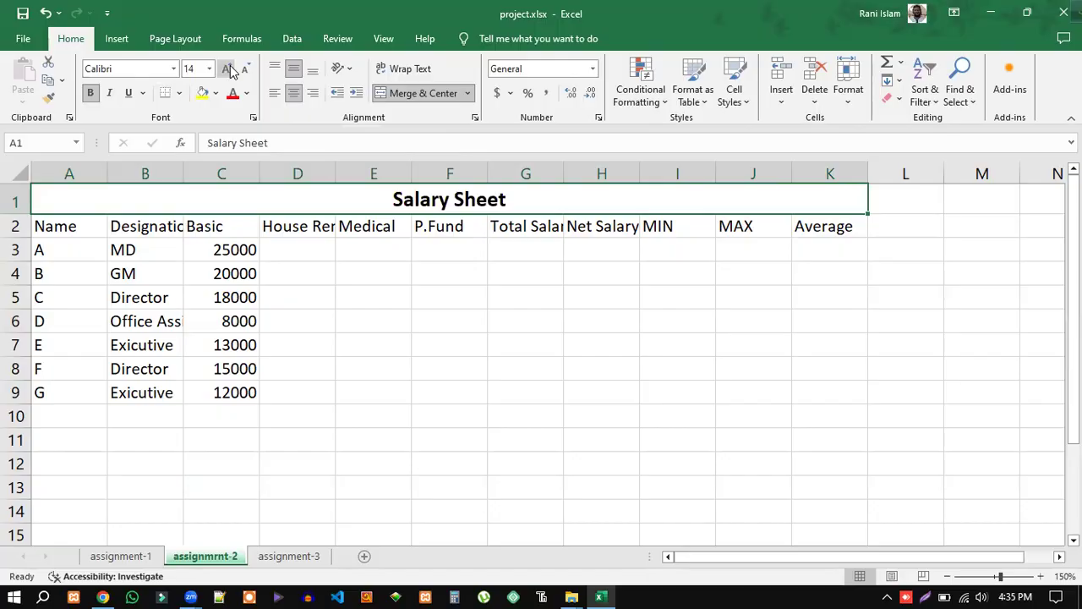
{"action": "left_click", "coordinate": [442, 327]}
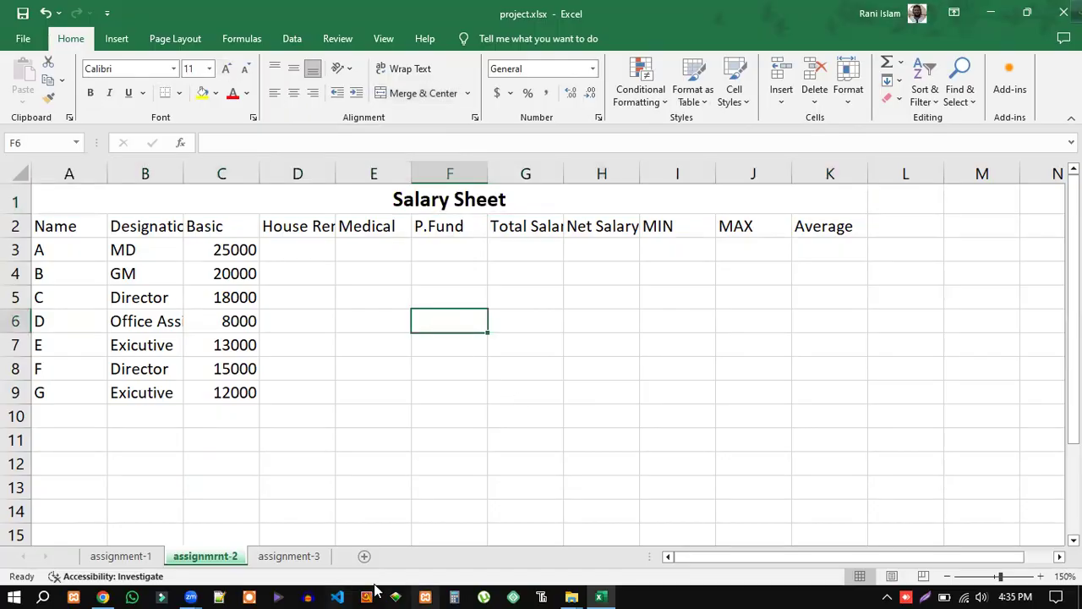
{"action": "left_click", "coordinate": [192, 592]}
{"action": "left_click", "coordinate": [241, 536]}
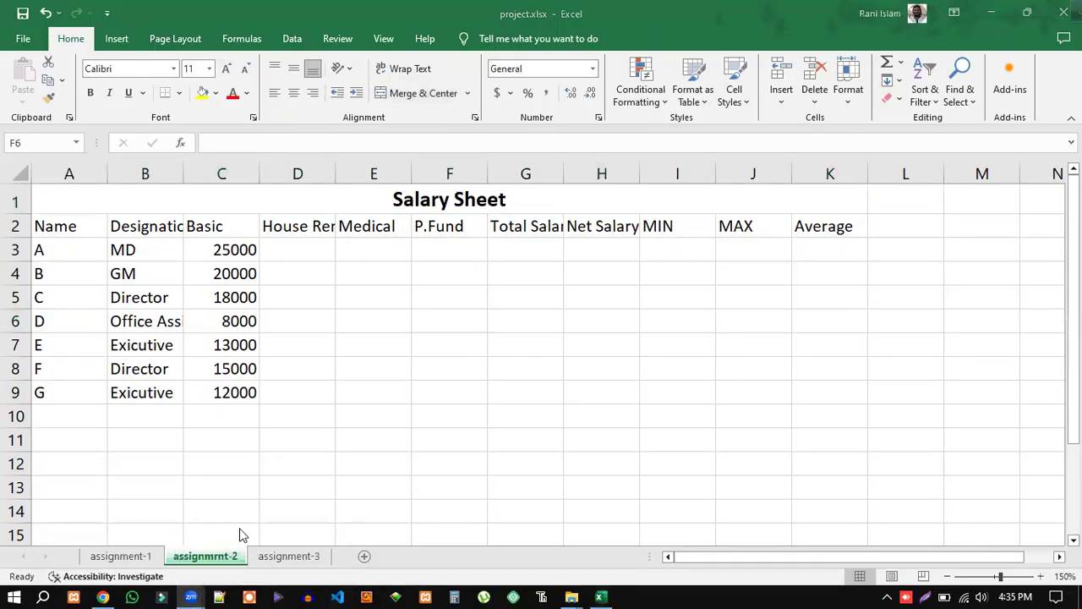
{"action": "left_click", "coordinate": [602, 592]}
Step: Make the column headers in row 2 bold and fill cells A2 through K2 with light blue
{"action": "left_click", "coordinate": [15, 226]}
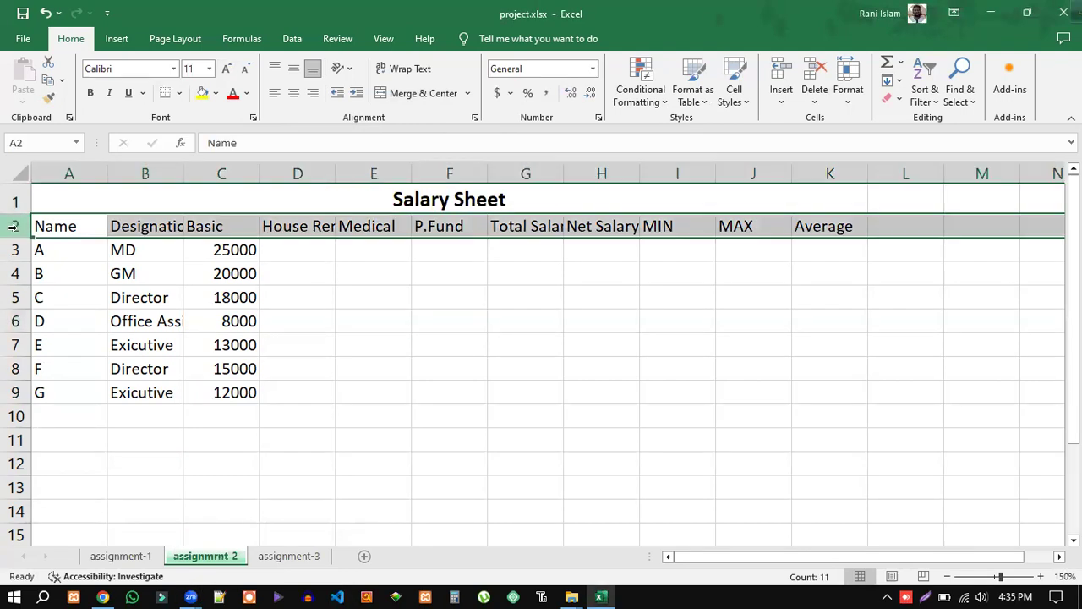
{"action": "left_click", "coordinate": [91, 93]}
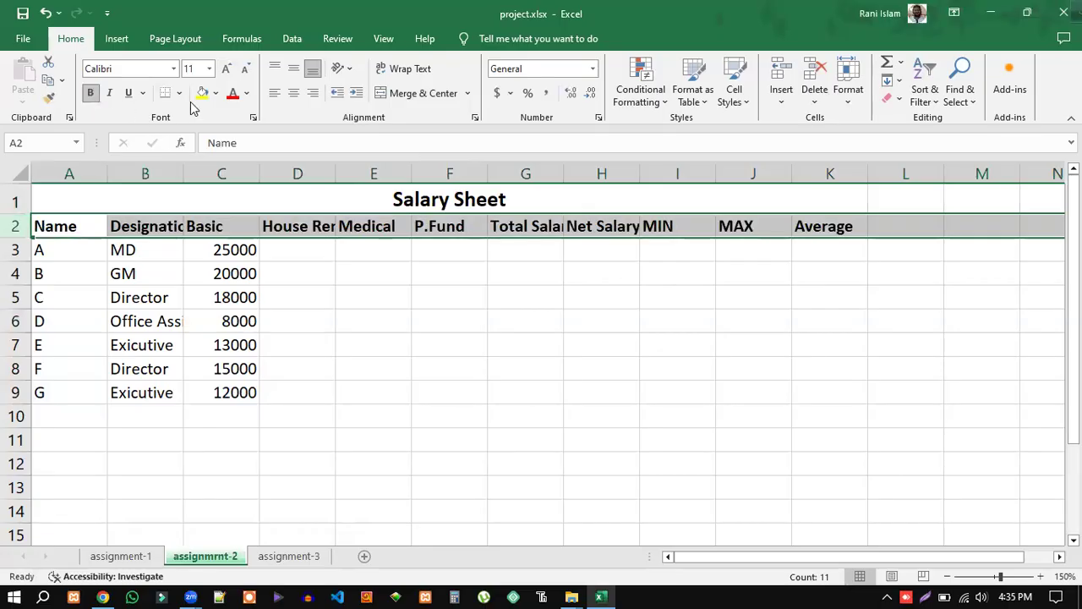
{"action": "left_click", "coordinate": [217, 94]}
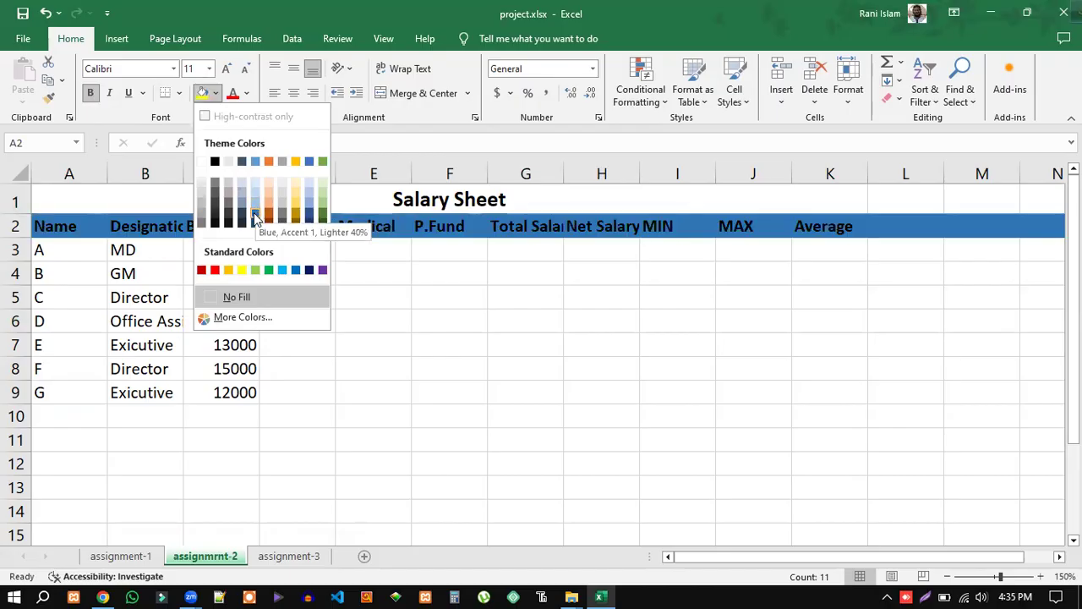
{"action": "key", "text": "Escape"}
{"action": "left_click_drag", "start_coordinate": [74, 225], "coordinate": [824, 227]}
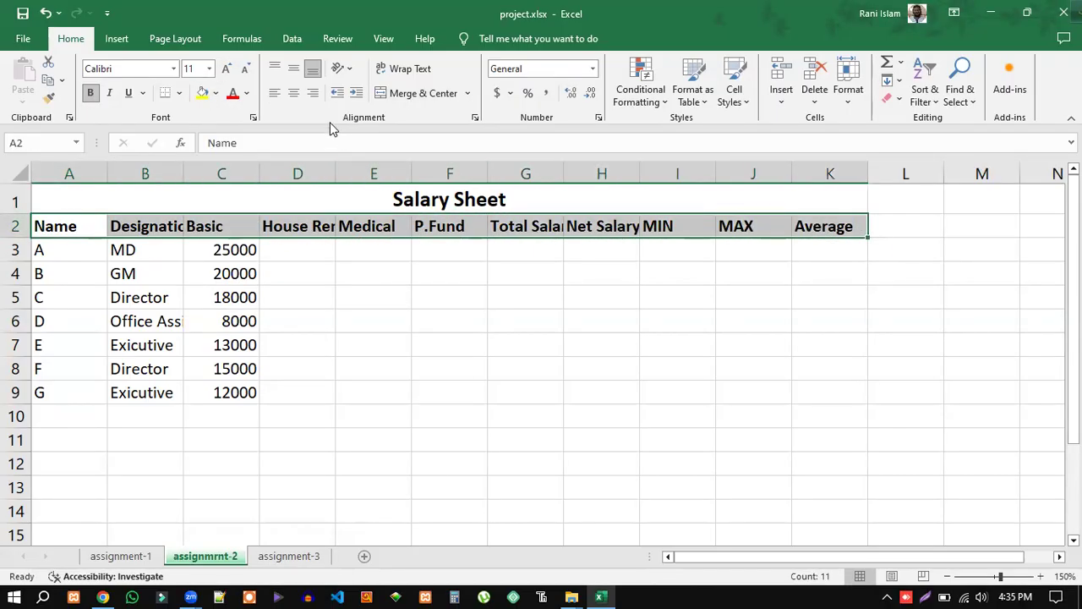
{"action": "left_click", "coordinate": [216, 93]}
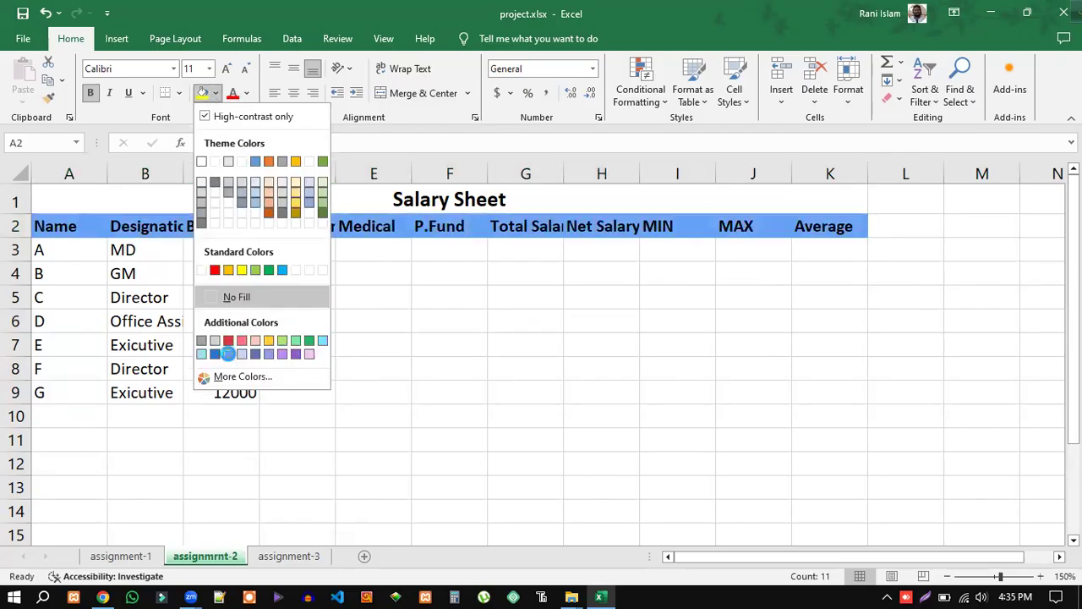
{"action": "left_click", "coordinate": [229, 354]}
{"action": "left_click", "coordinate": [393, 282]}
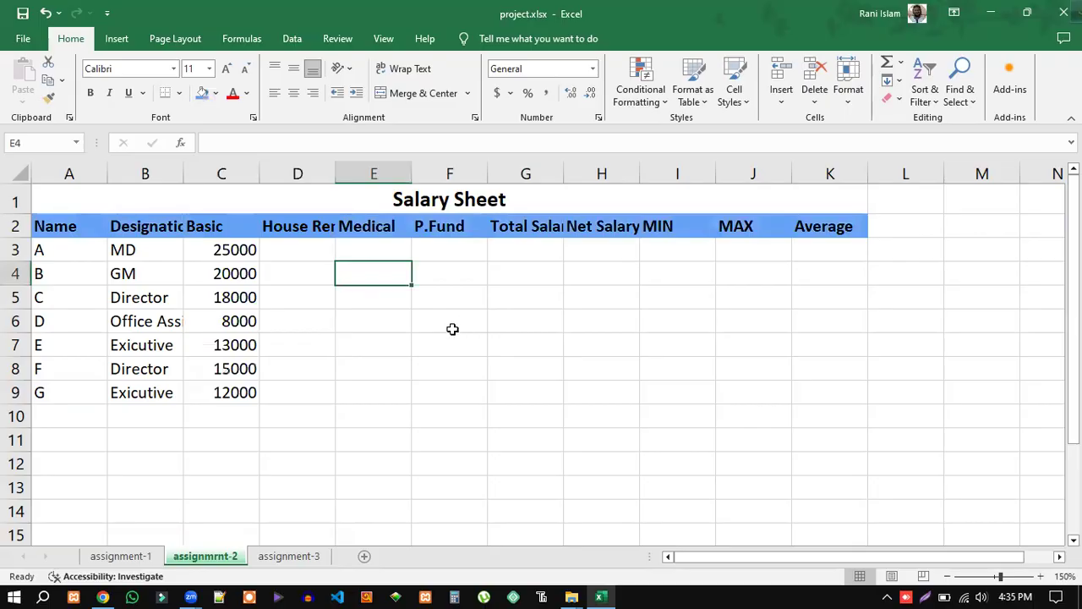
{"action": "left_click", "coordinate": [575, 336]}
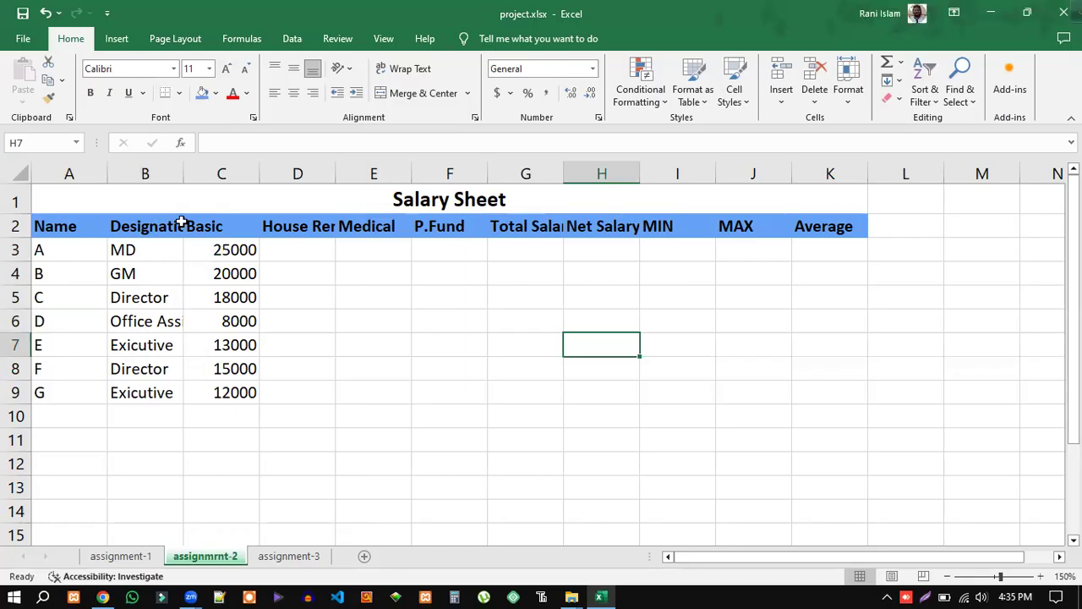
Step: Widen column B to fit the Designation header and break the House Rent header in D2 onto two lines
{"action": "left_click_drag", "start_coordinate": [182, 171], "coordinate": [205, 172]}
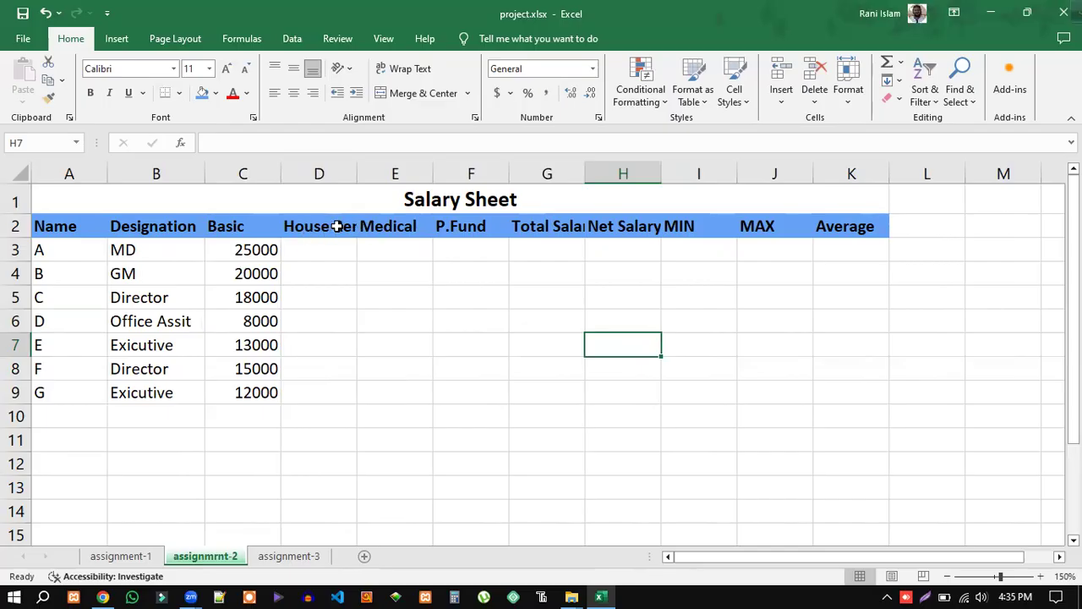
{"action": "left_click", "coordinate": [103, 596]}
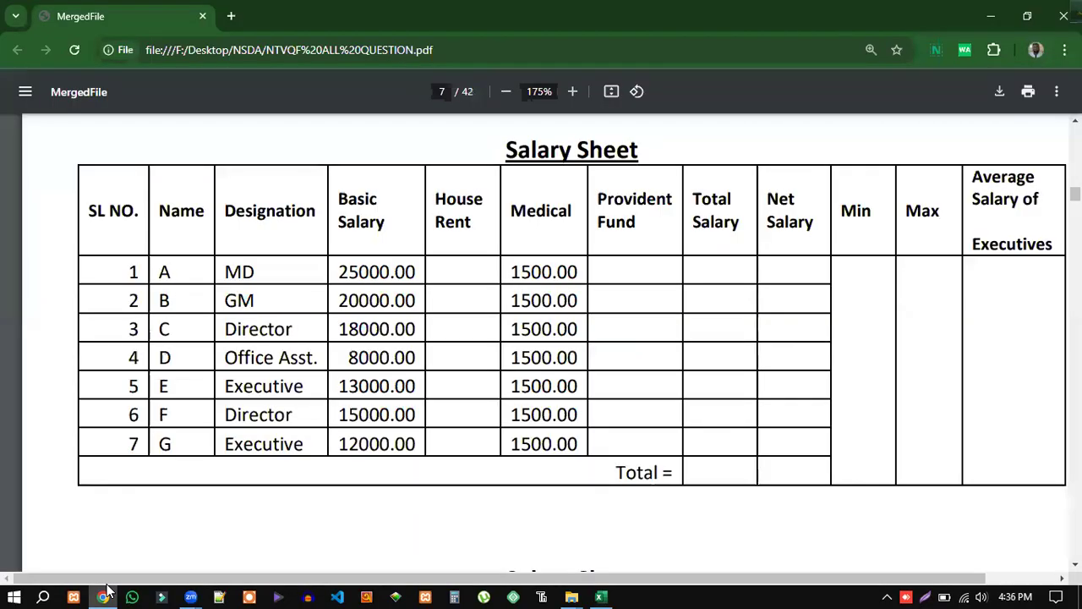
{"action": "left_click", "coordinate": [106, 590]}
{"action": "left_click", "coordinate": [328, 227]}
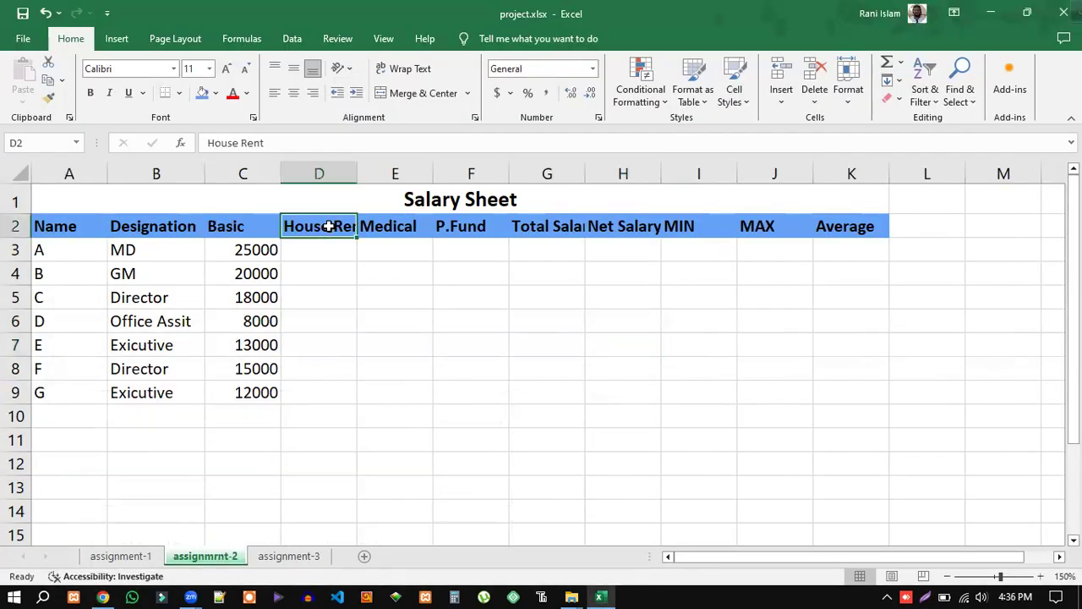
{"action": "double_click", "coordinate": [328, 227]}
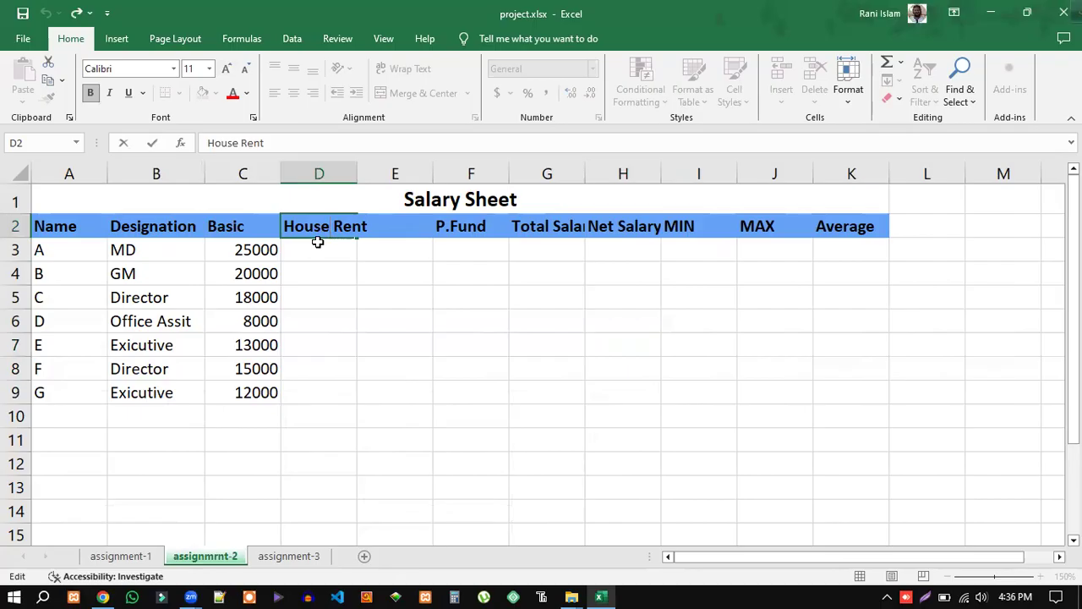
{"action": "key", "text": "alt+Return"}
{"action": "left_click", "coordinate": [307, 296]}
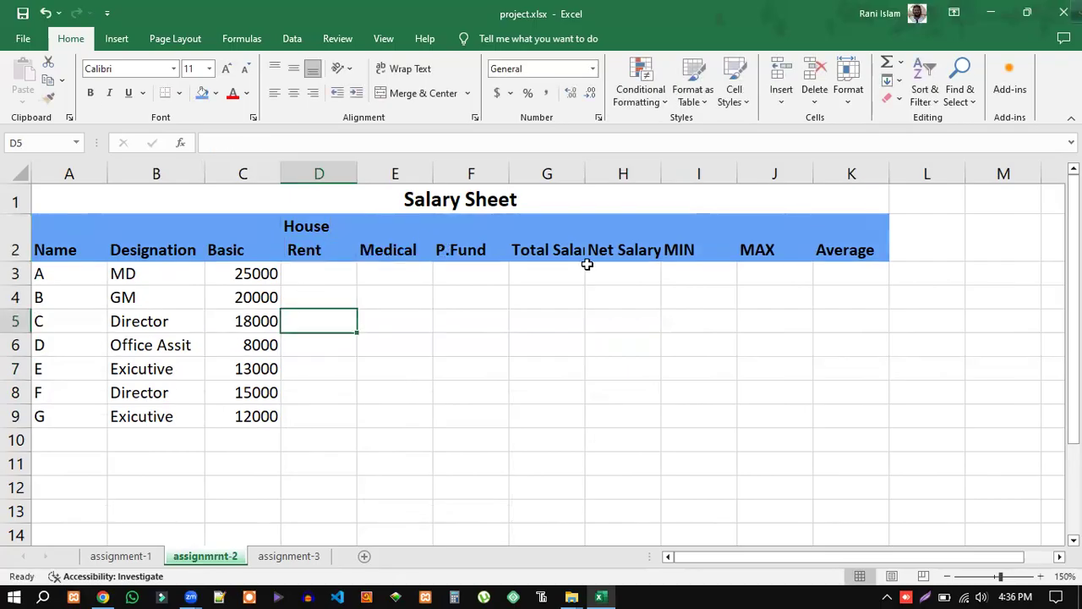
Step: Break the Total Salary header in G2 and the Net Salary header in H2 onto two lines each
{"action": "double_click", "coordinate": [554, 250]}
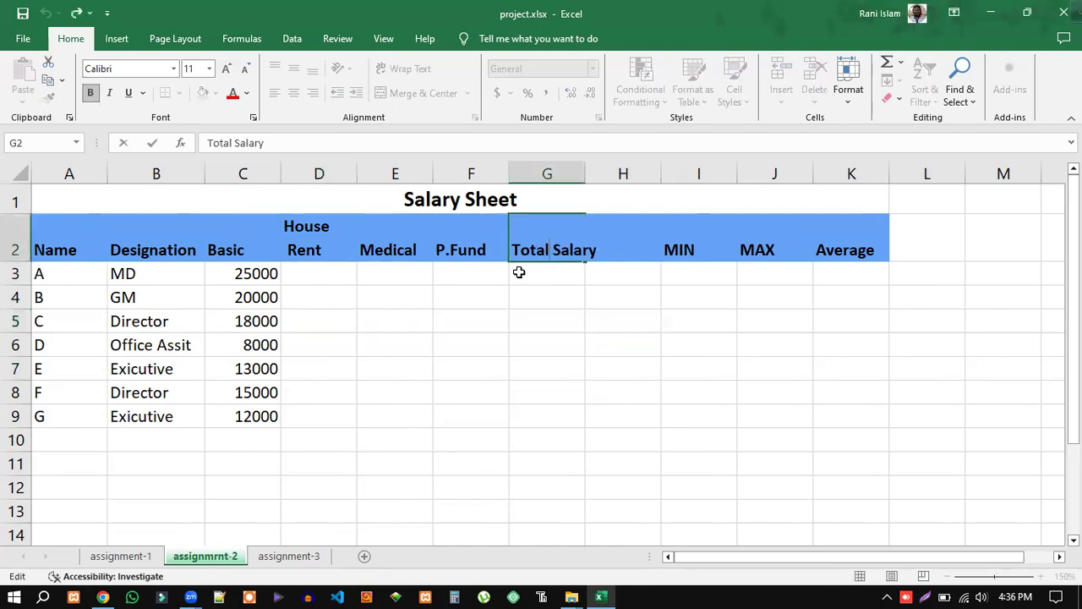
{"action": "key", "text": "alt+Return"}
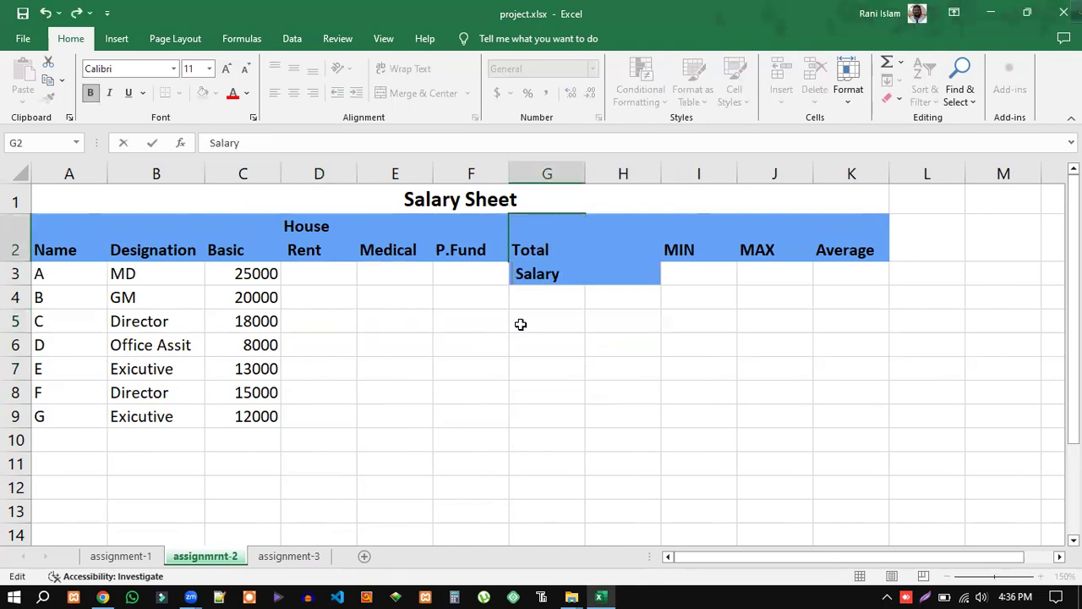
{"action": "left_click", "coordinate": [562, 303]}
{"action": "left_click", "coordinate": [615, 249]}
{"action": "double_click", "coordinate": [615, 249]}
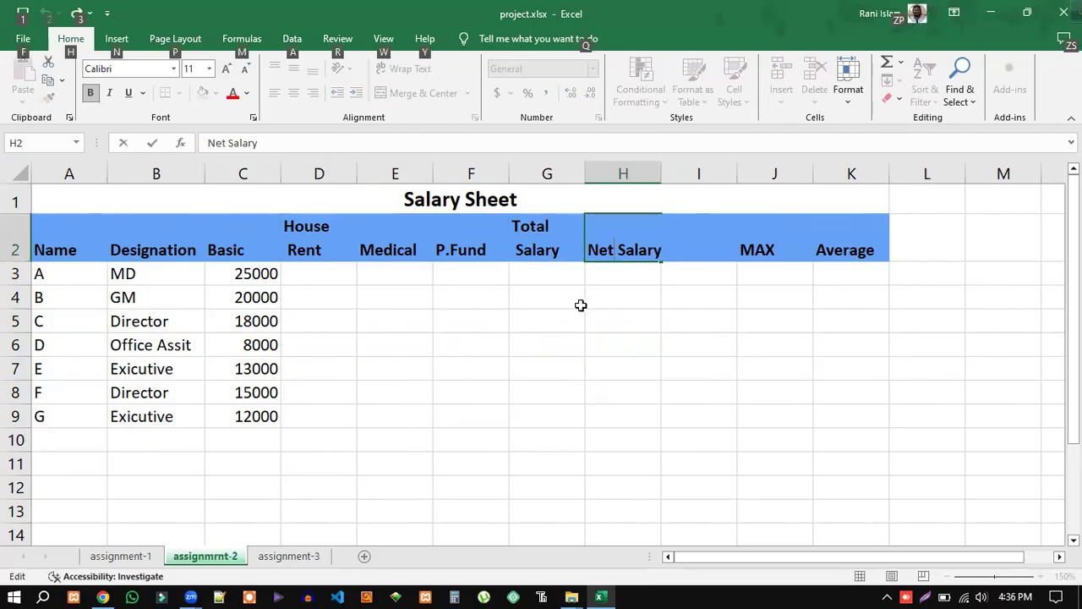
{"action": "key", "text": "alt+Return"}
{"action": "left_click", "coordinate": [539, 284]}
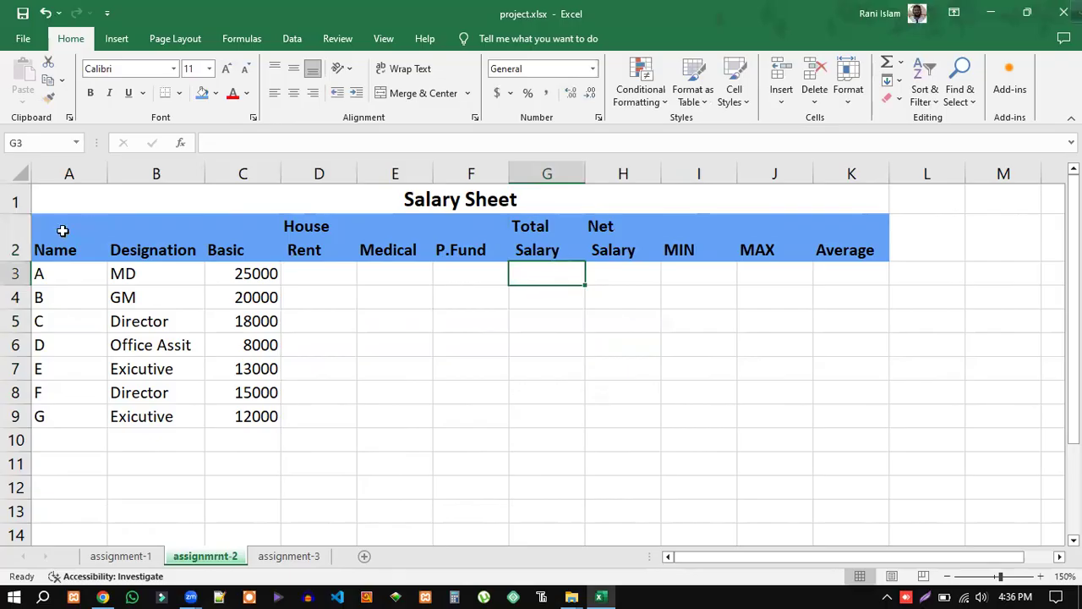
Step: Center the headers in cells A2 through K2 horizontally and align them to the middle vertically
{"action": "left_click_drag", "start_coordinate": [43, 228], "coordinate": [826, 261]}
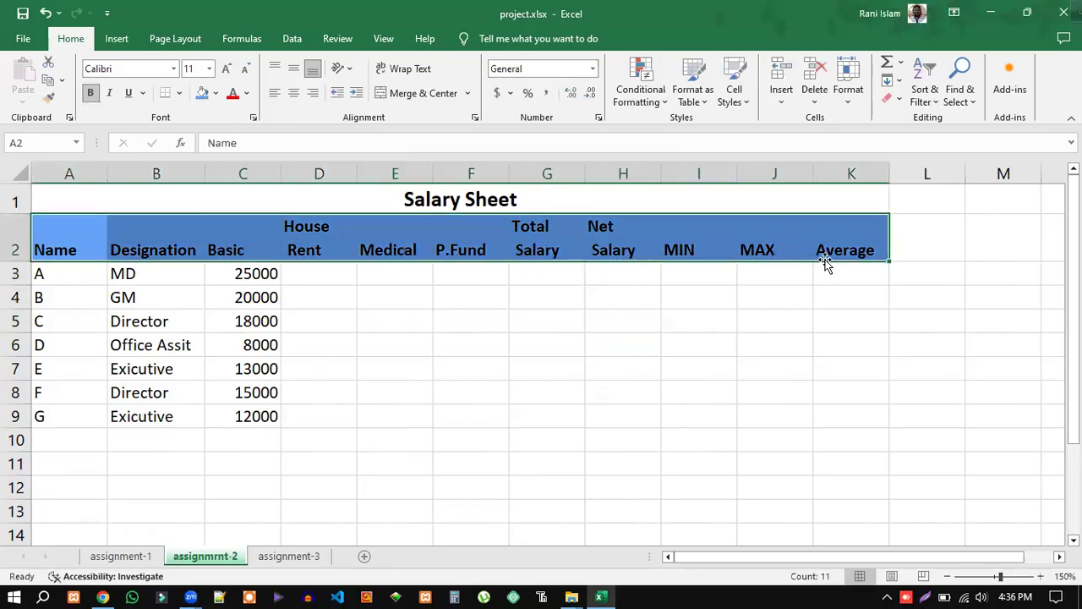
{"action": "left_click", "coordinate": [293, 94]}
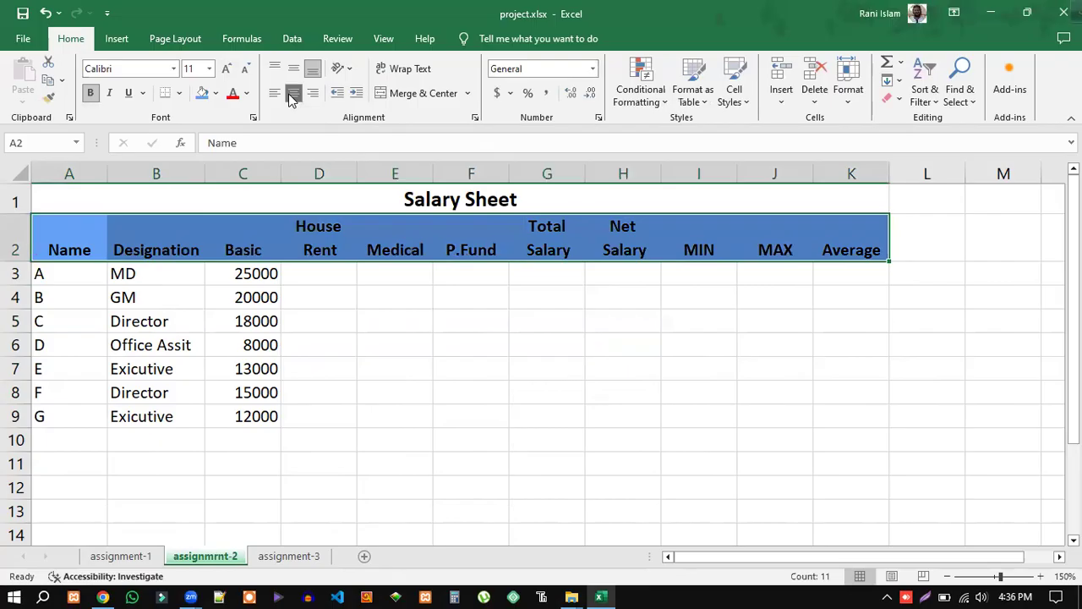
{"action": "left_click", "coordinate": [293, 71]}
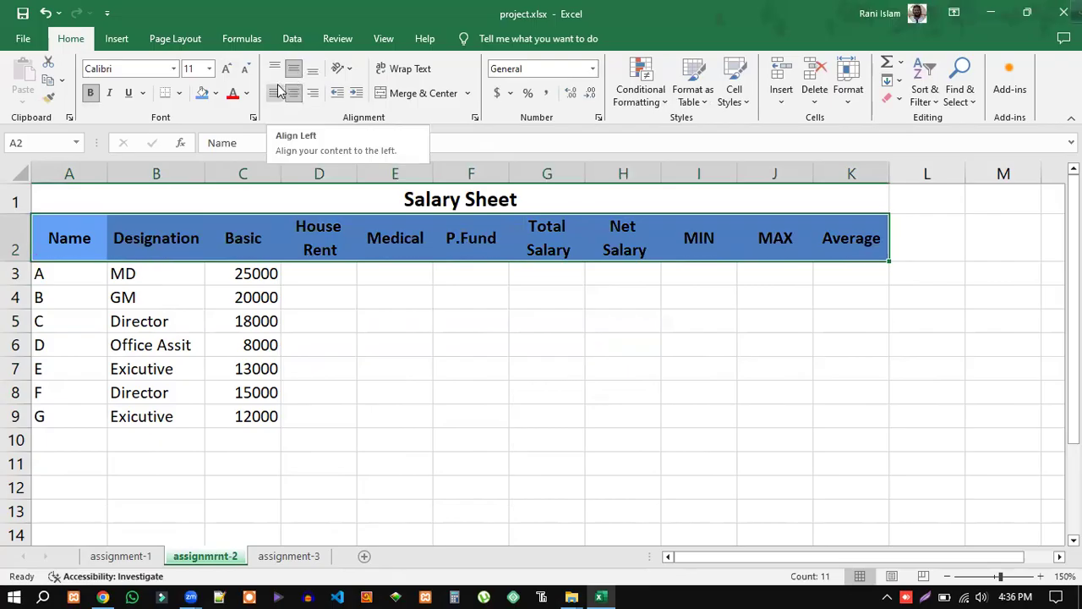
{"action": "left_click", "coordinate": [274, 72]}
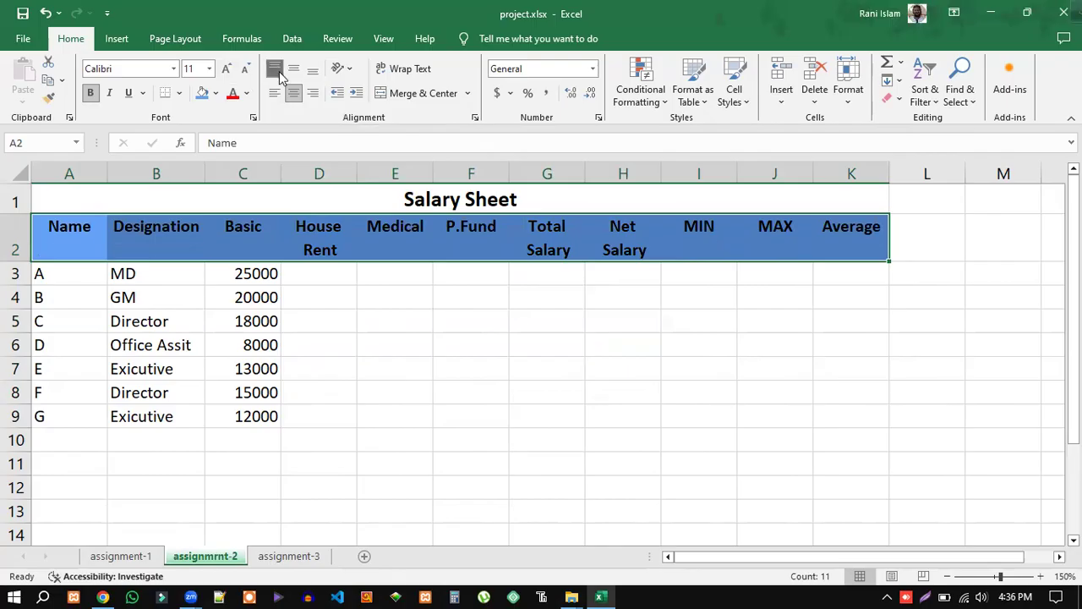
{"action": "left_click", "coordinate": [294, 72]}
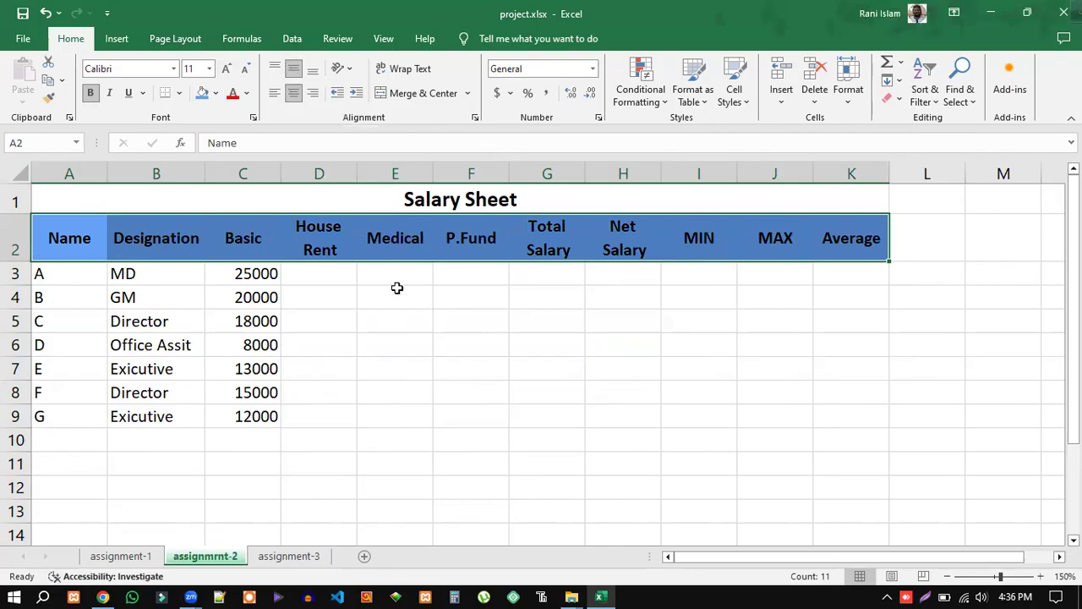
{"action": "left_click", "coordinate": [408, 317]}
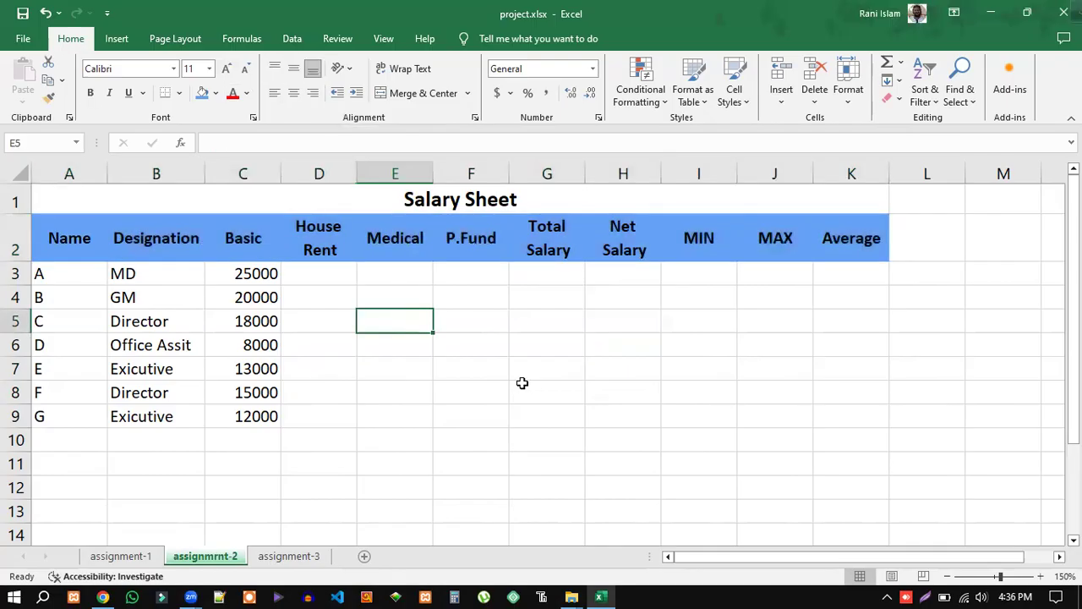
Step: Apply All Borders to the whole salary table, cells A1 through K9
{"action": "left_click_drag", "start_coordinate": [72, 198], "coordinate": [778, 418]}
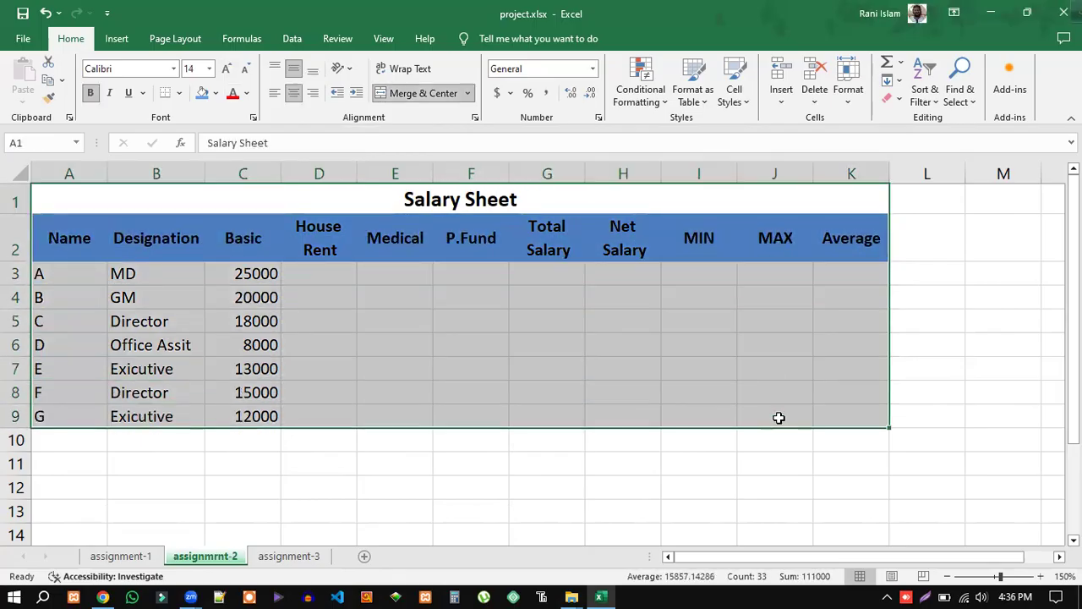
{"action": "left_click", "coordinate": [544, 446]}
{"action": "left_click_drag", "start_coordinate": [76, 196], "coordinate": [809, 429]}
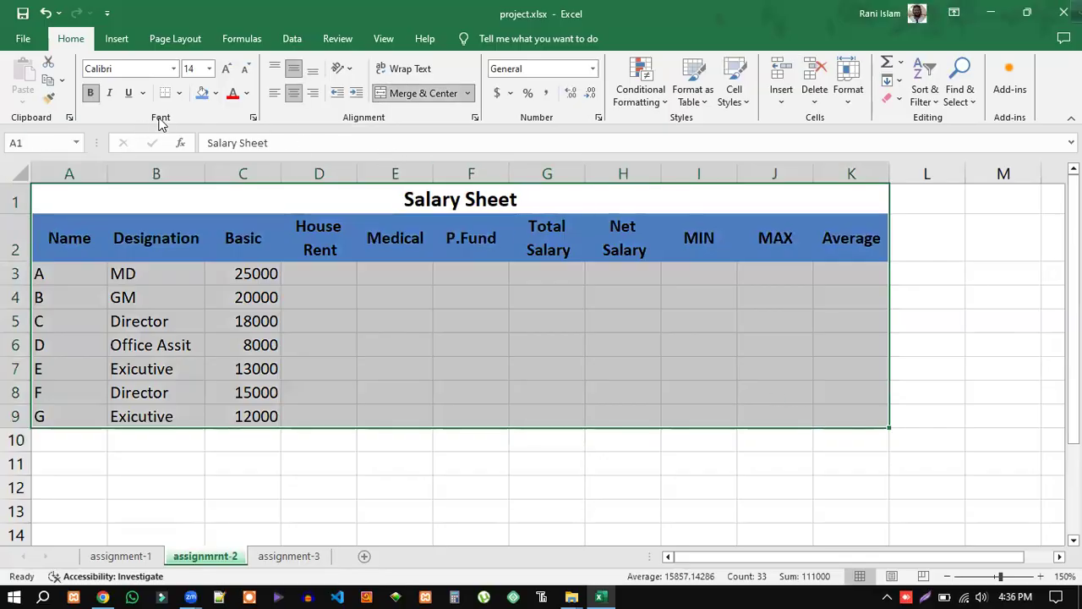
{"action": "left_click", "coordinate": [179, 93]}
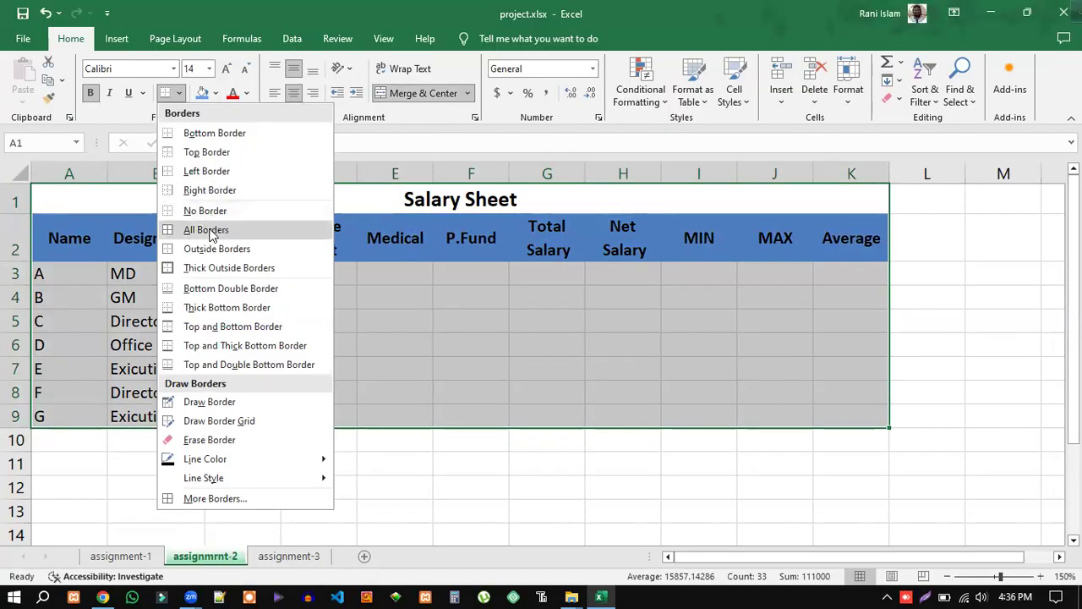
{"action": "left_click", "coordinate": [207, 230]}
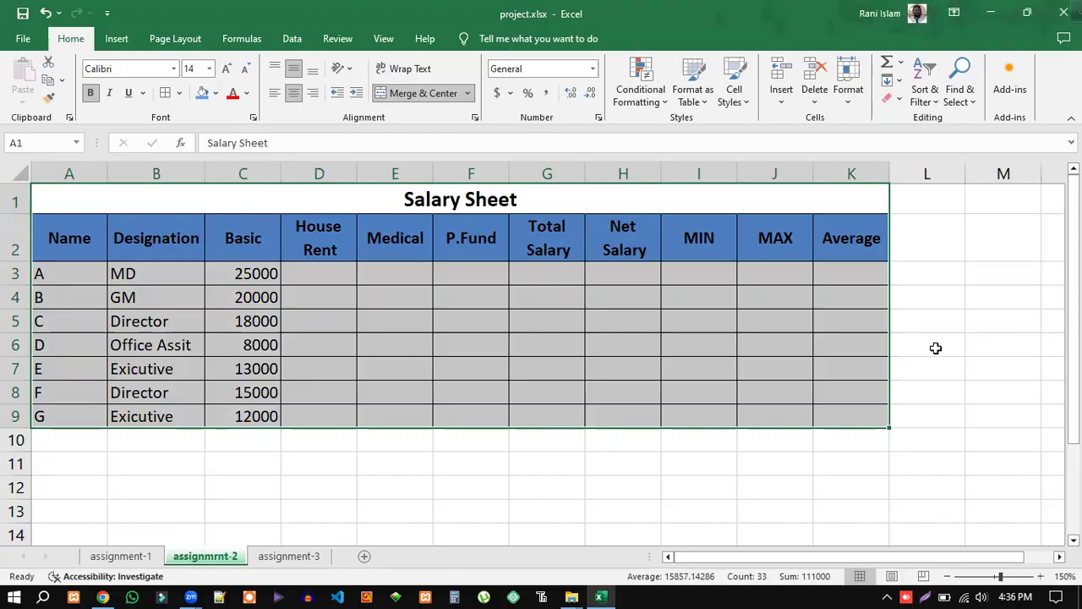
{"action": "left_click", "coordinate": [934, 347]}
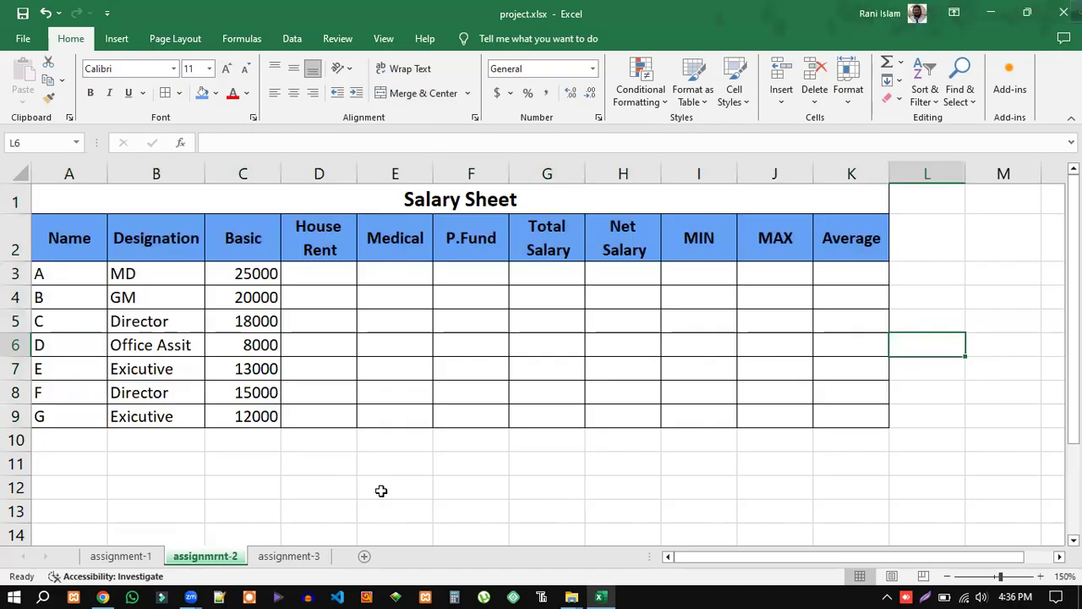
{"action": "left_click_drag", "start_coordinate": [327, 271], "coordinate": [835, 416]}
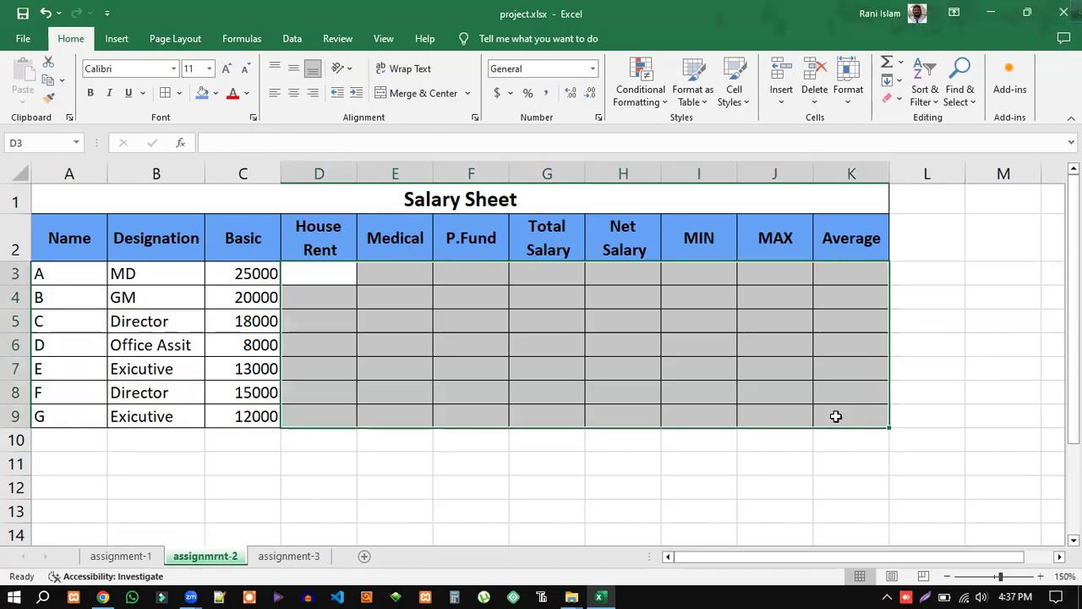
{"action": "left_click", "coordinate": [646, 454]}
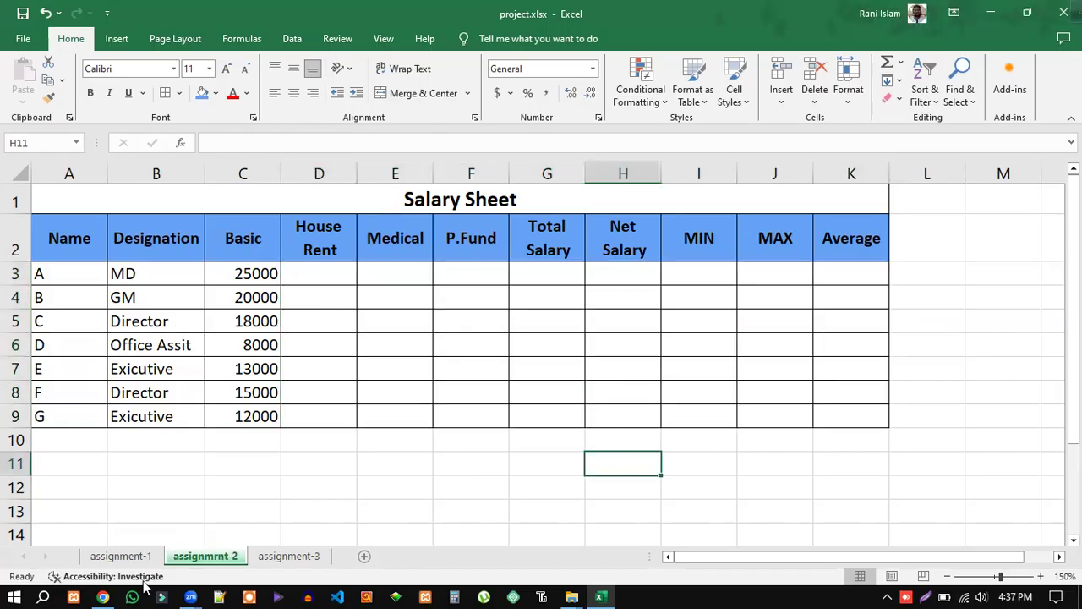
Step: Switch to the PDF in Chrome and examine the numbered instructions on page 6 for calculating House Rent and the other salary columns
{"action": "mouse_move", "coordinate": [102, 594]}
{"action": "left_click", "coordinate": [157, 541]}
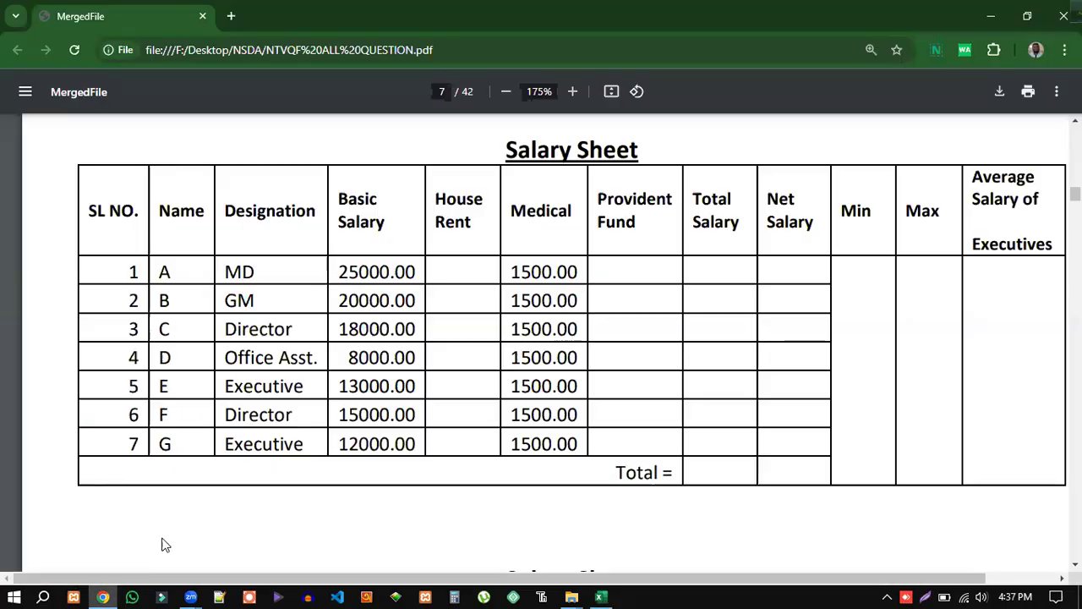
{"action": "scroll", "coordinate": [478, 334], "scroll_direction": "up", "scroll_amount": 6}
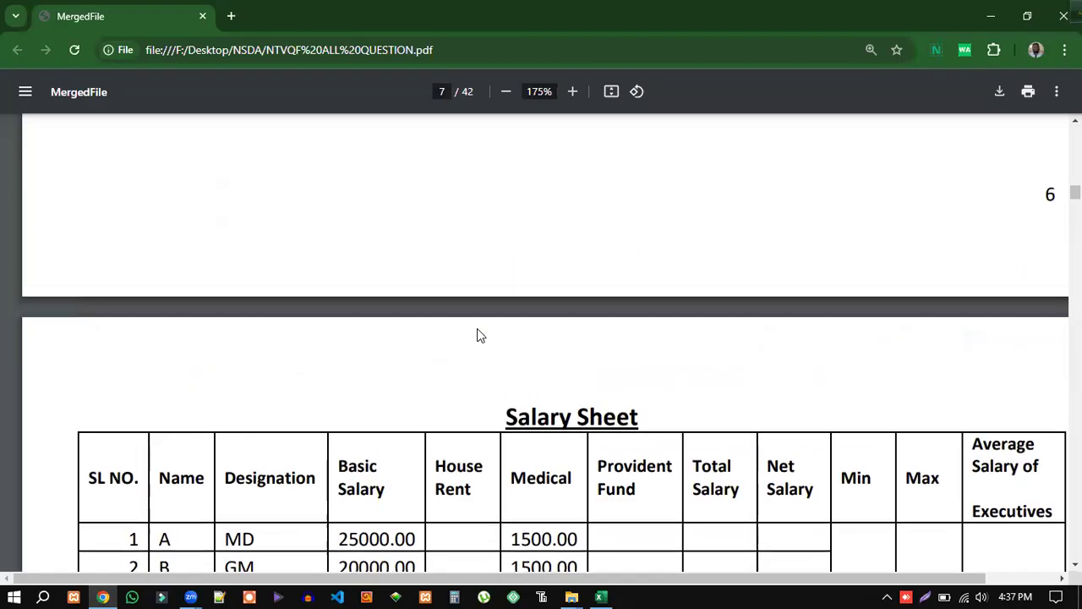
{"action": "scroll", "coordinate": [480, 334], "scroll_direction": "up", "scroll_amount": 3}
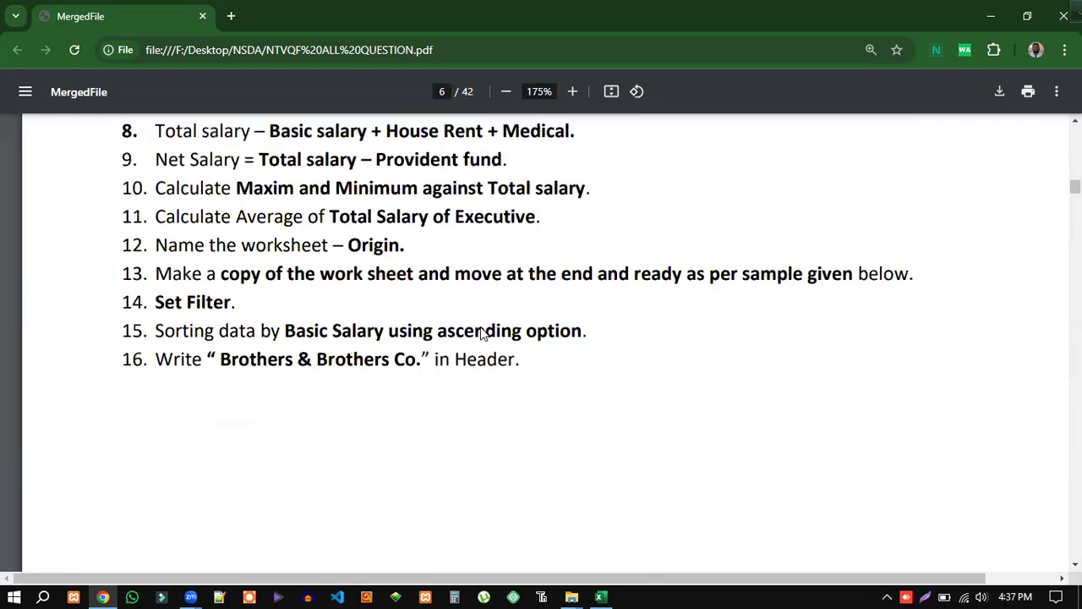
{"action": "scroll", "coordinate": [479, 342], "scroll_direction": "up", "scroll_amount": 3}
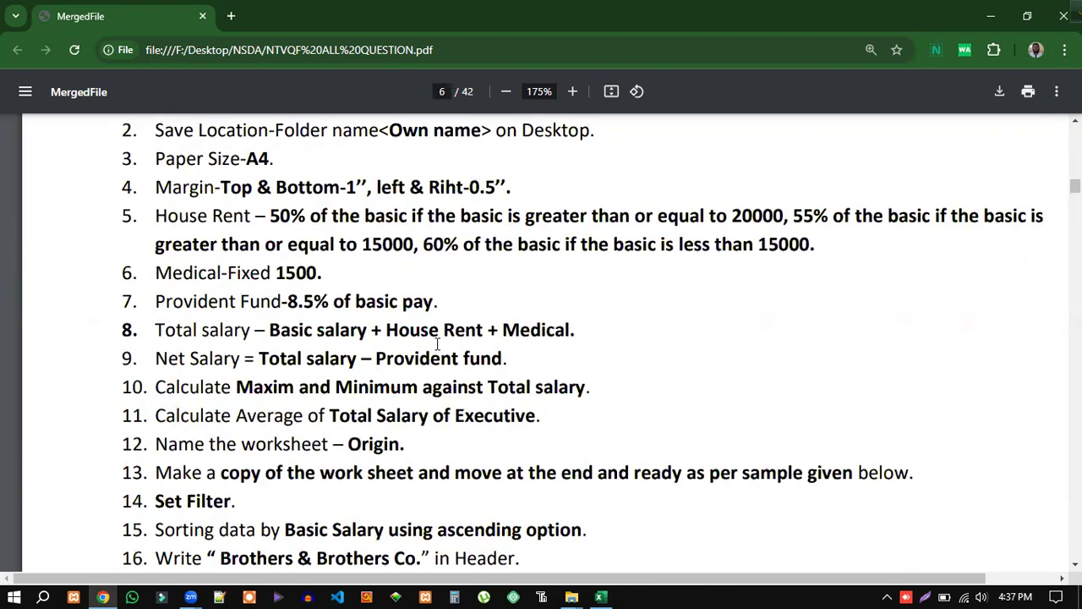
{"action": "scroll", "coordinate": [435, 359], "scroll_direction": "up", "scroll_amount": 3}
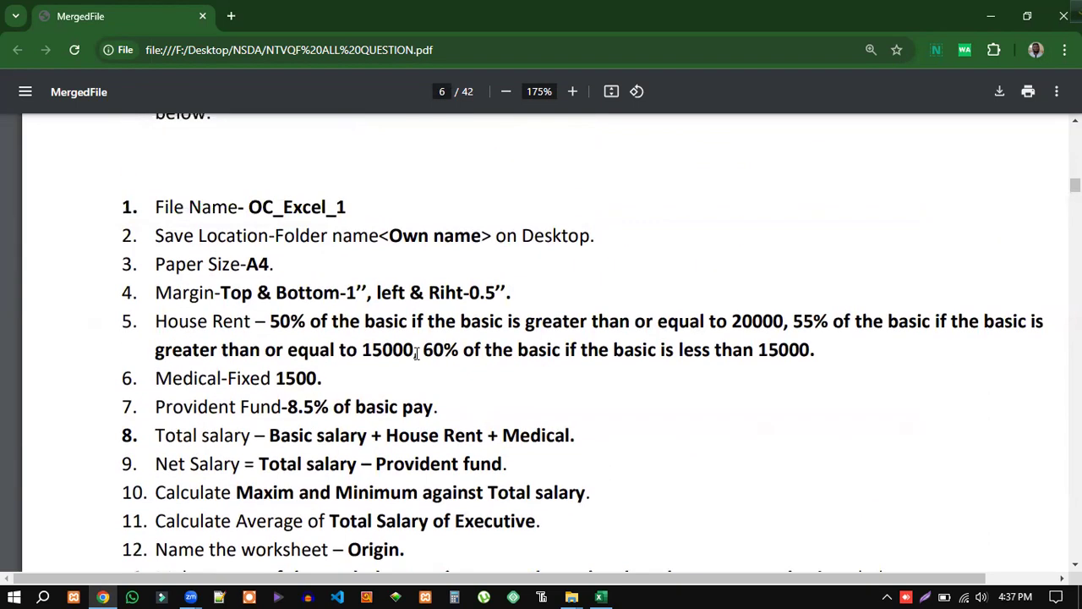
Step: Check the paper size requirement in the PDF, then switch to Excel and set the assignmrnt-2 sheet's paper size to A4
{"action": "left_click_drag", "start_coordinate": [160, 199], "coordinate": [610, 225]}
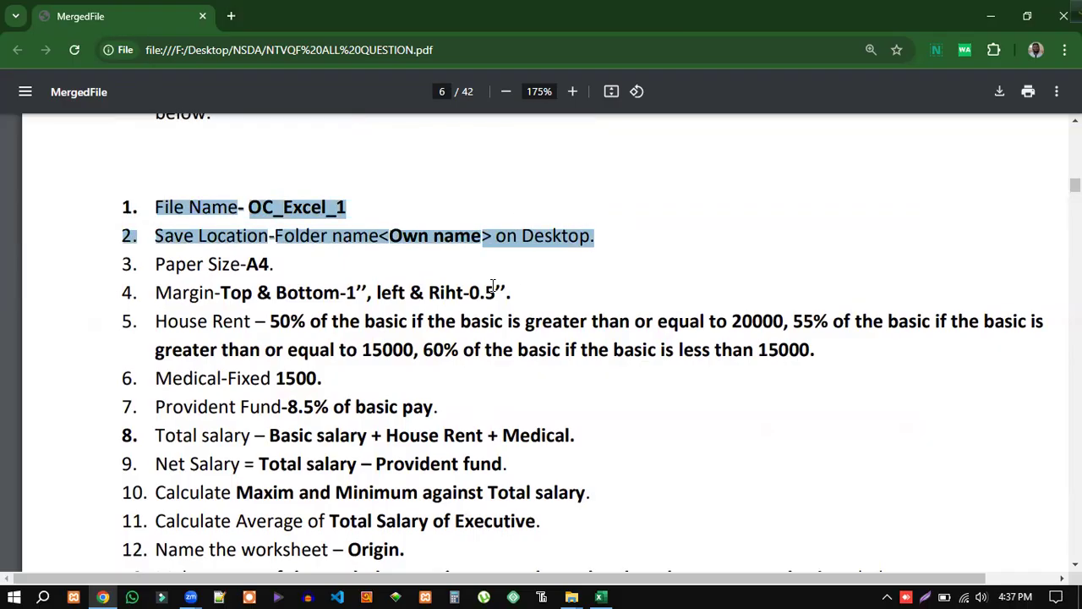
{"action": "left_click_drag", "start_coordinate": [157, 264], "coordinate": [277, 264]}
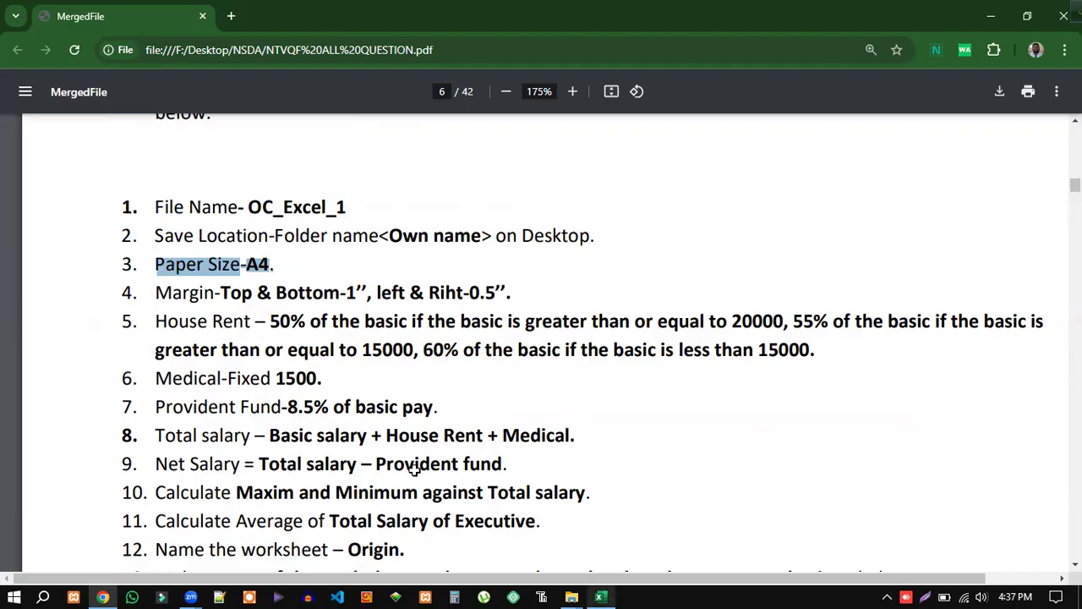
{"action": "key", "text": "alt+Tab"}
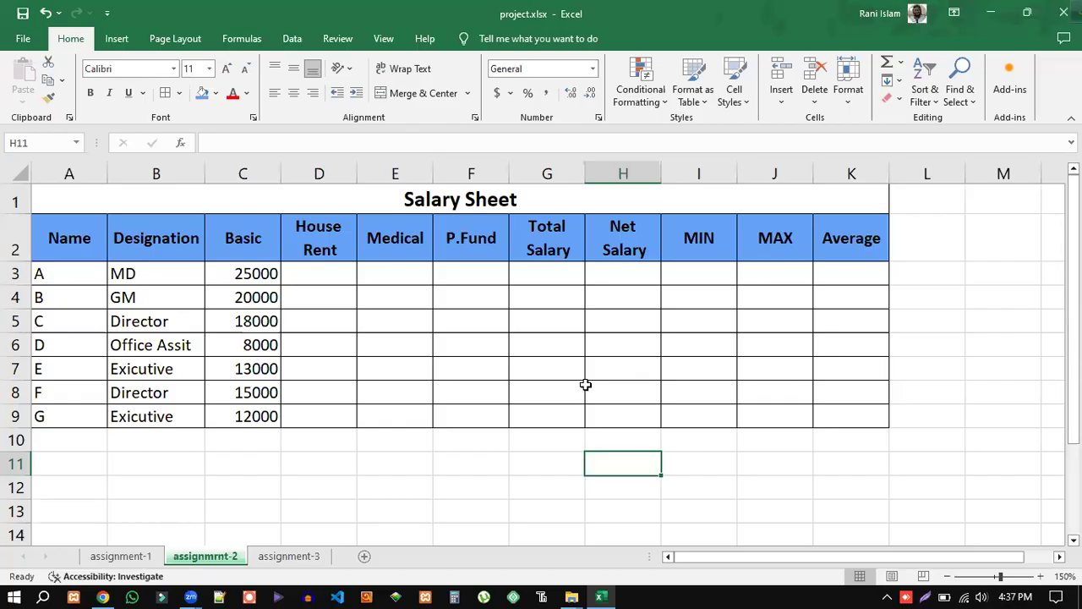
{"action": "left_click", "coordinate": [169, 42]}
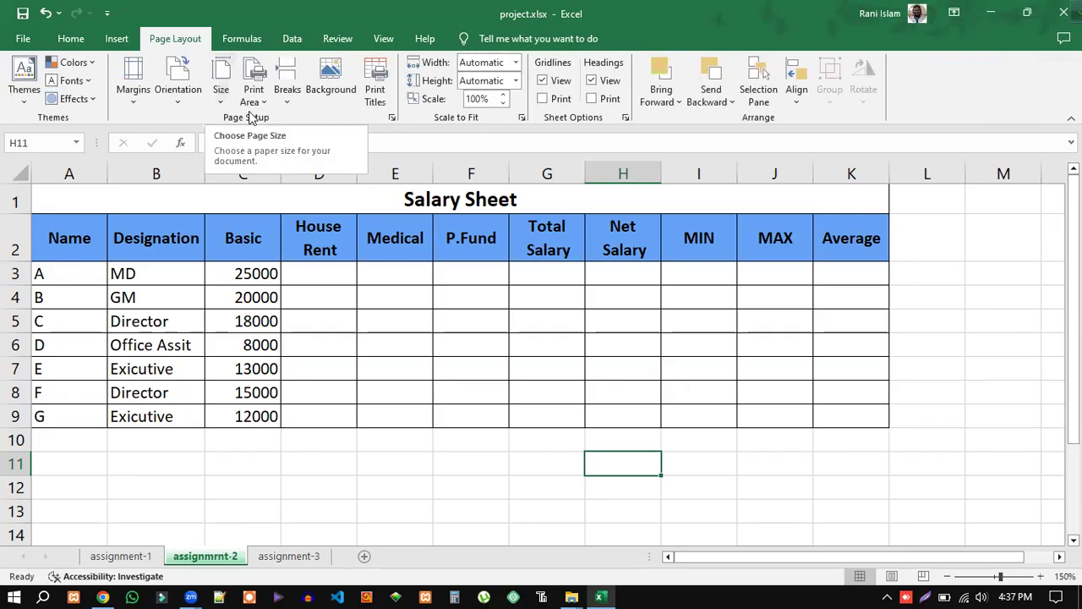
{"action": "left_click", "coordinate": [220, 99]}
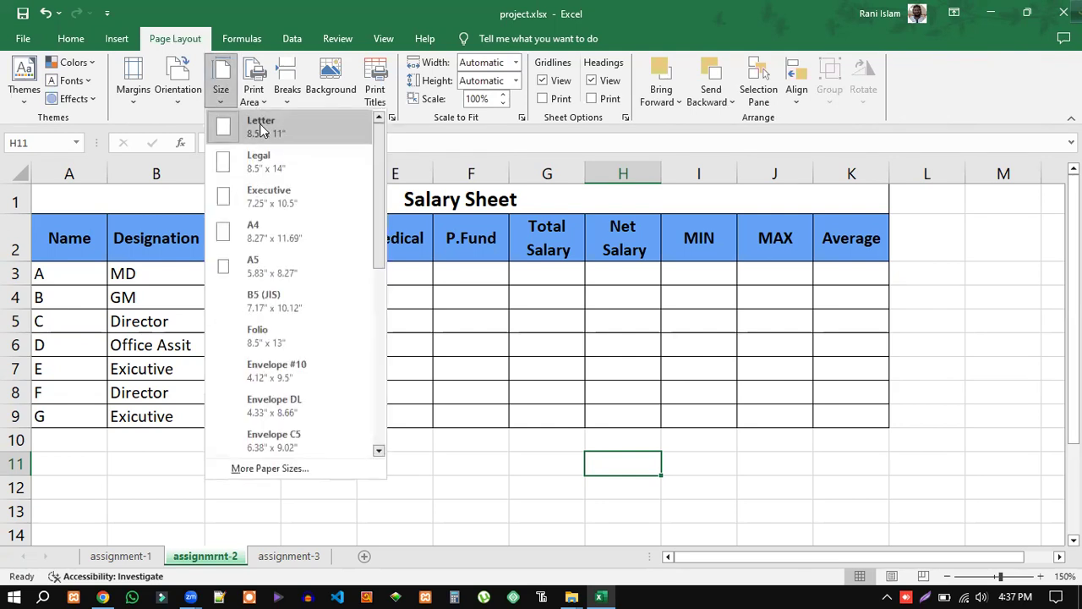
{"action": "left_click", "coordinate": [273, 237]}
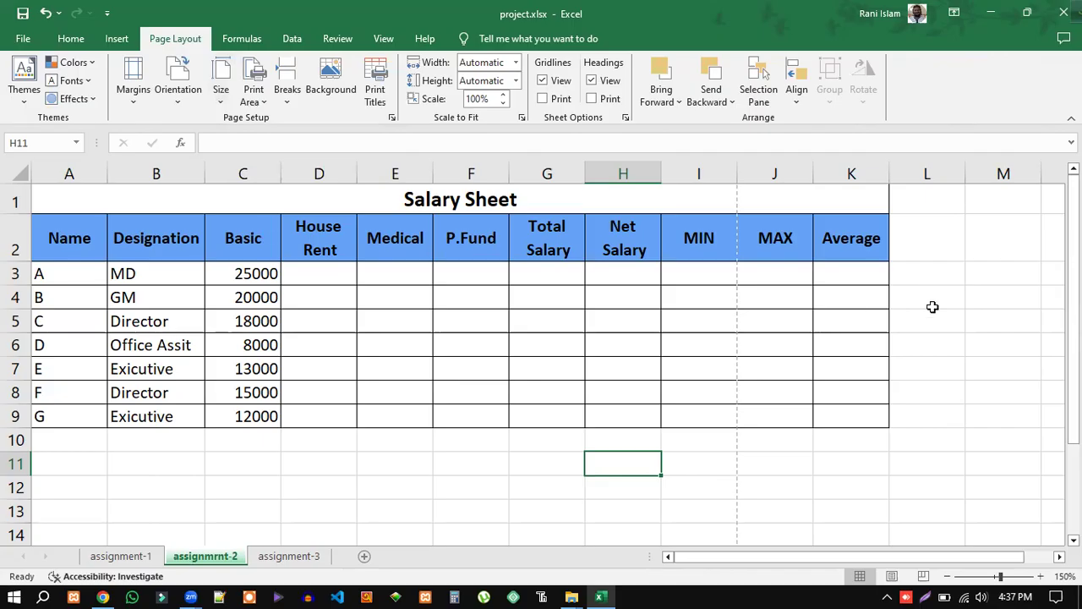
{"action": "left_click", "coordinate": [223, 93]}
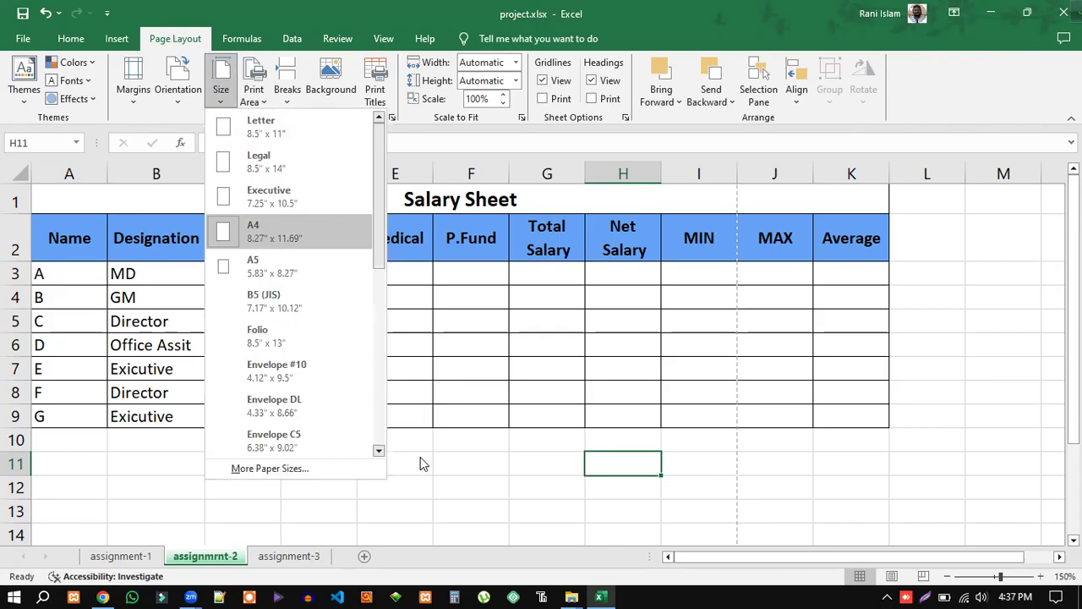
{"action": "left_click", "coordinate": [455, 467]}
Step: Check the margin requirement in the PDF in Chrome and set the top and bottom custom margins to 1 in Excel
{"action": "left_click", "coordinate": [103, 597]}
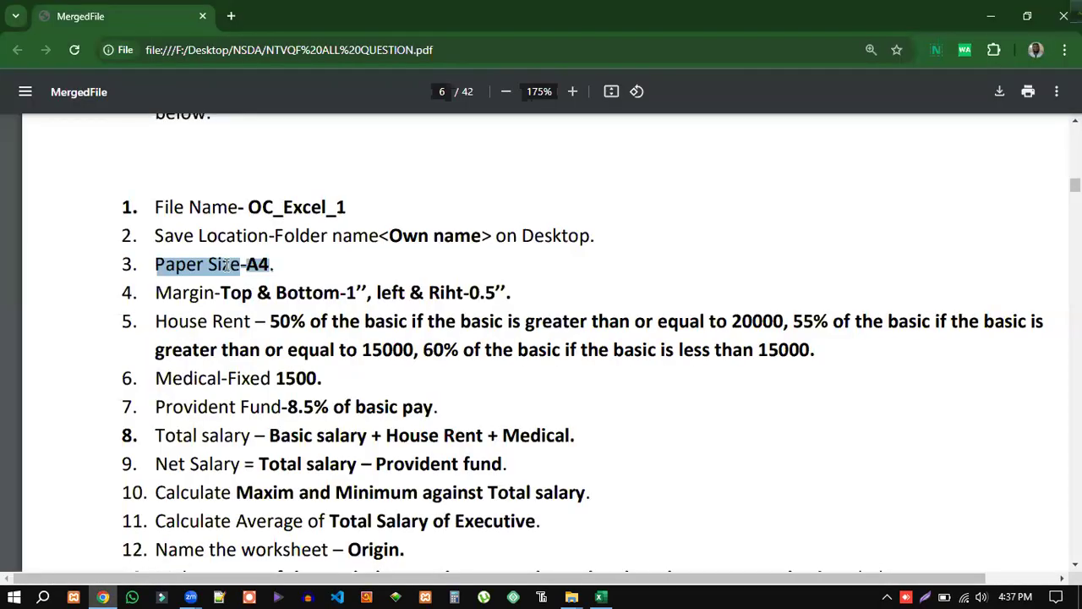
{"action": "left_click_drag", "start_coordinate": [157, 293], "coordinate": [521, 295]}
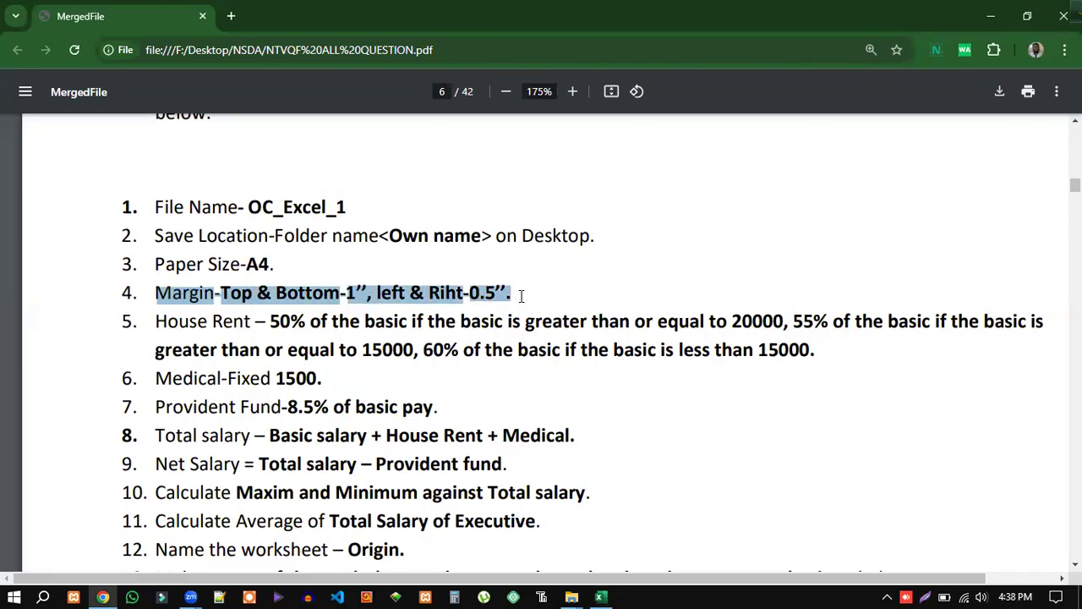
{"action": "left_click", "coordinate": [601, 596]}
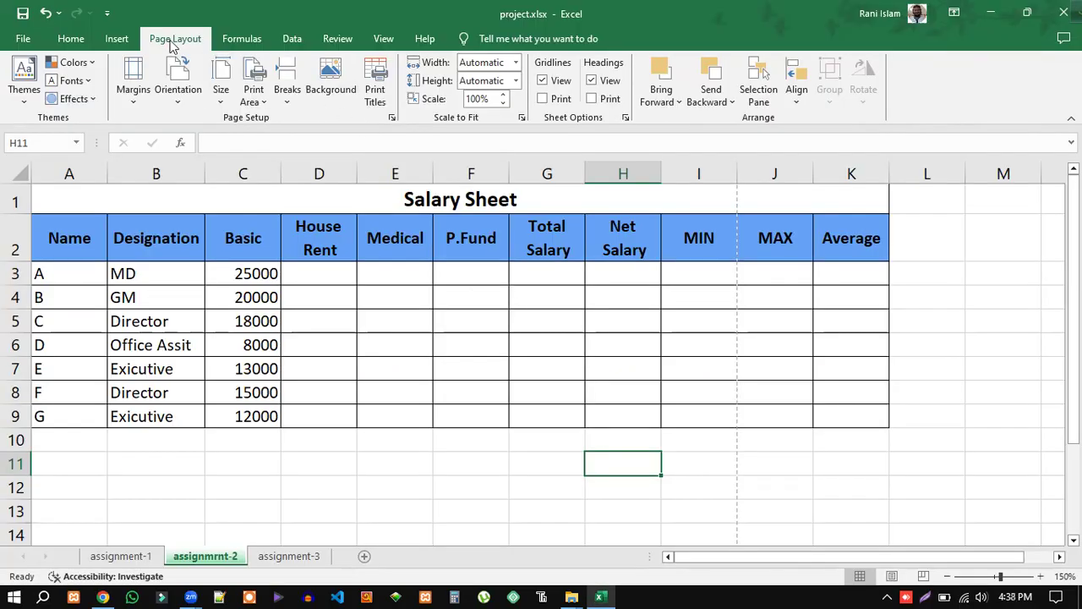
{"action": "left_click", "coordinate": [134, 105]}
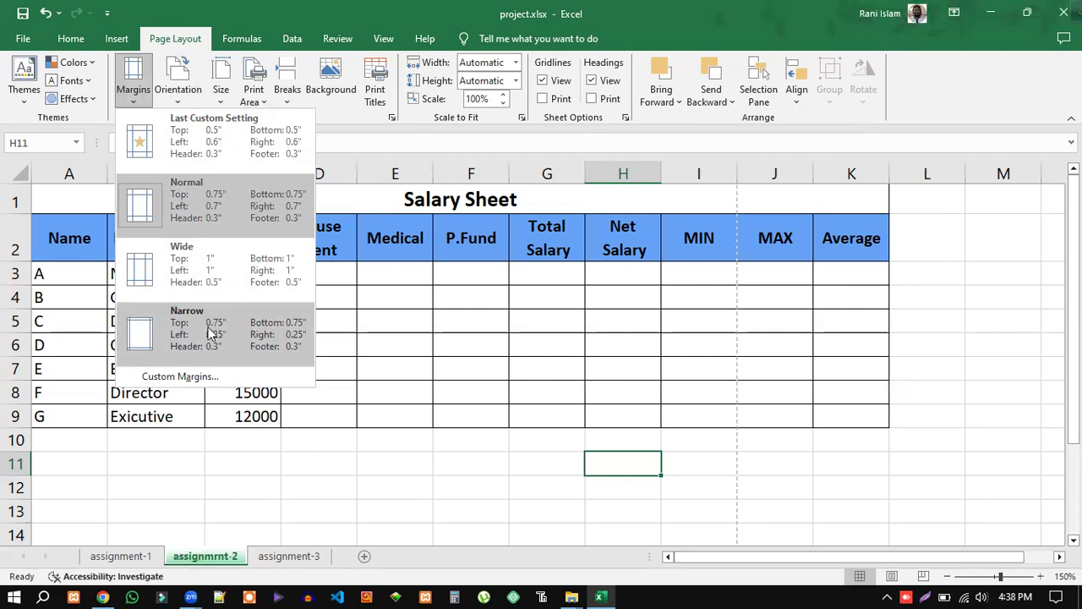
{"action": "left_click", "coordinate": [176, 379]}
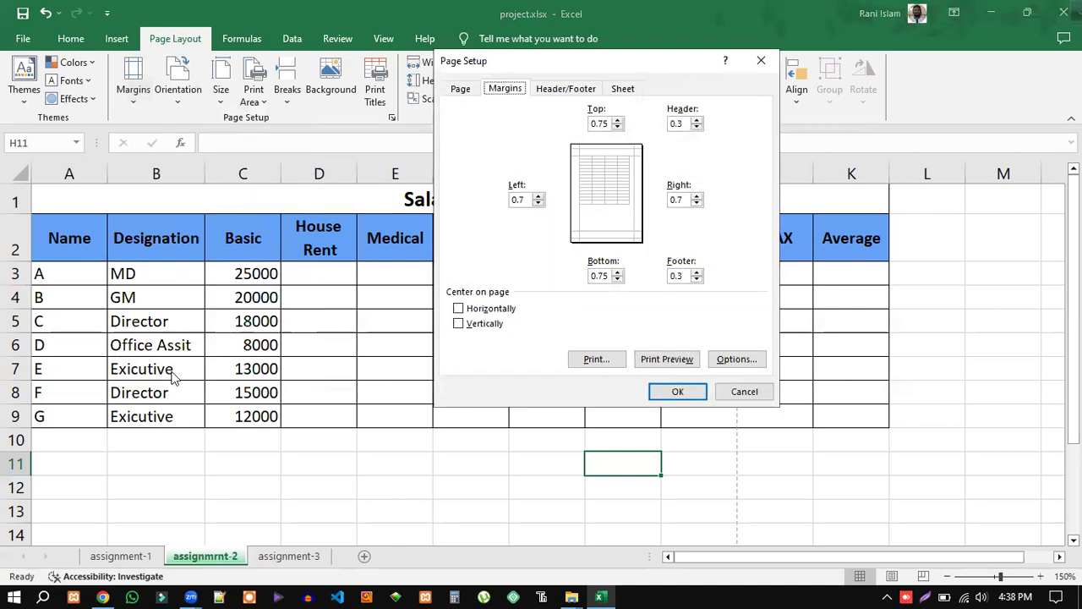
{"action": "left_click", "coordinate": [617, 120]}
{"action": "left_click", "coordinate": [617, 272]}
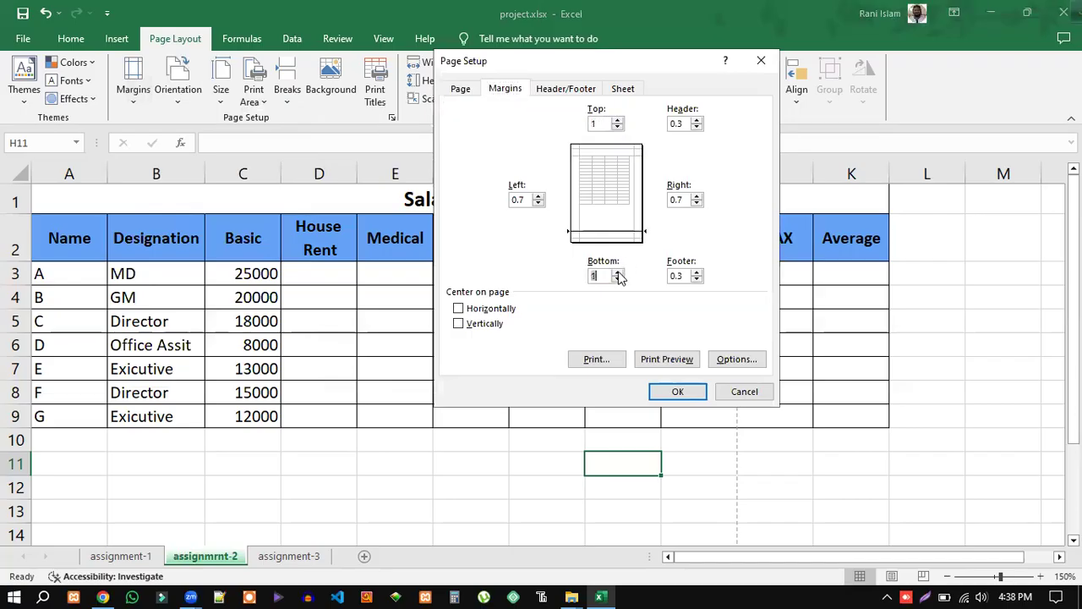
Step: Set the left and right page margins to 0.5 and apply the custom margins
{"action": "left_click", "coordinate": [538, 203]}
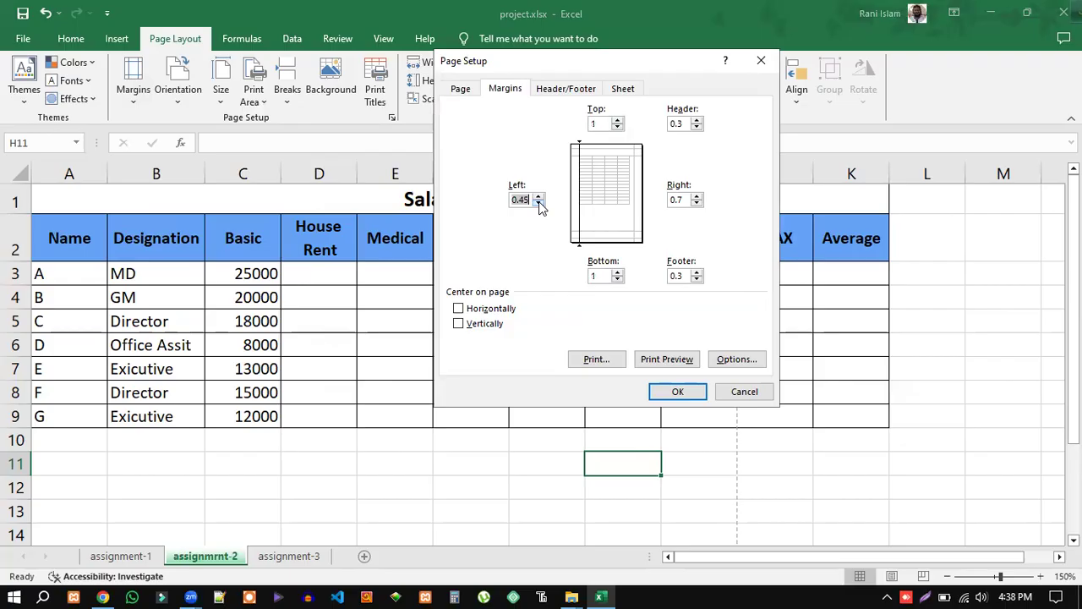
{"action": "left_click", "coordinate": [530, 200]}
{"action": "key", "text": "BackSpace"}
{"action": "key", "text": "BackSpace"}
{"action": "type", "text": "5"}
{"action": "left_click", "coordinate": [678, 201]}
{"action": "type", "text": "5"}
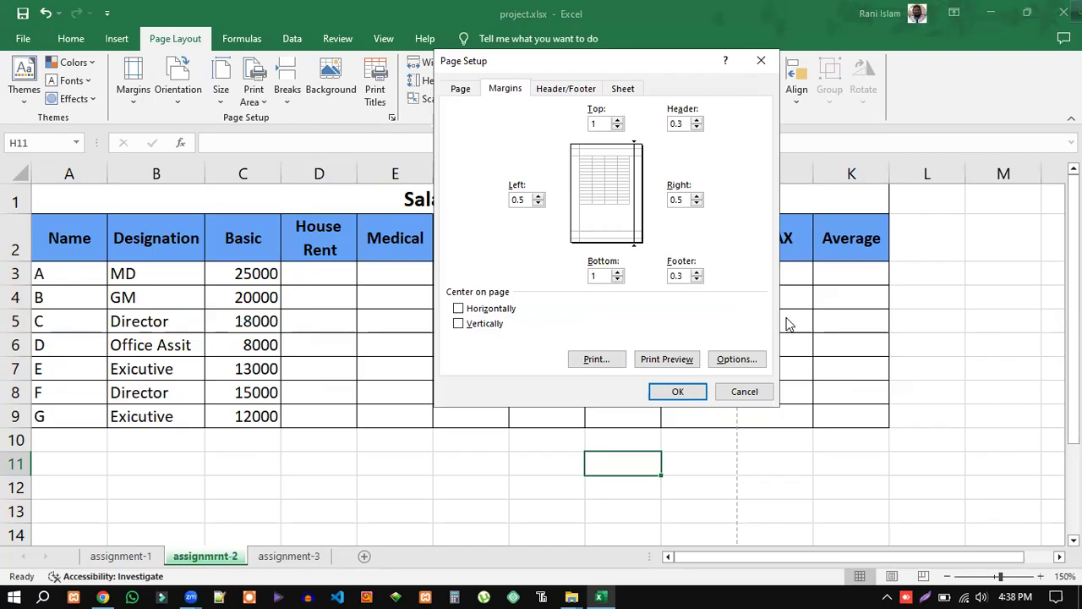
{"action": "left_click", "coordinate": [669, 392]}
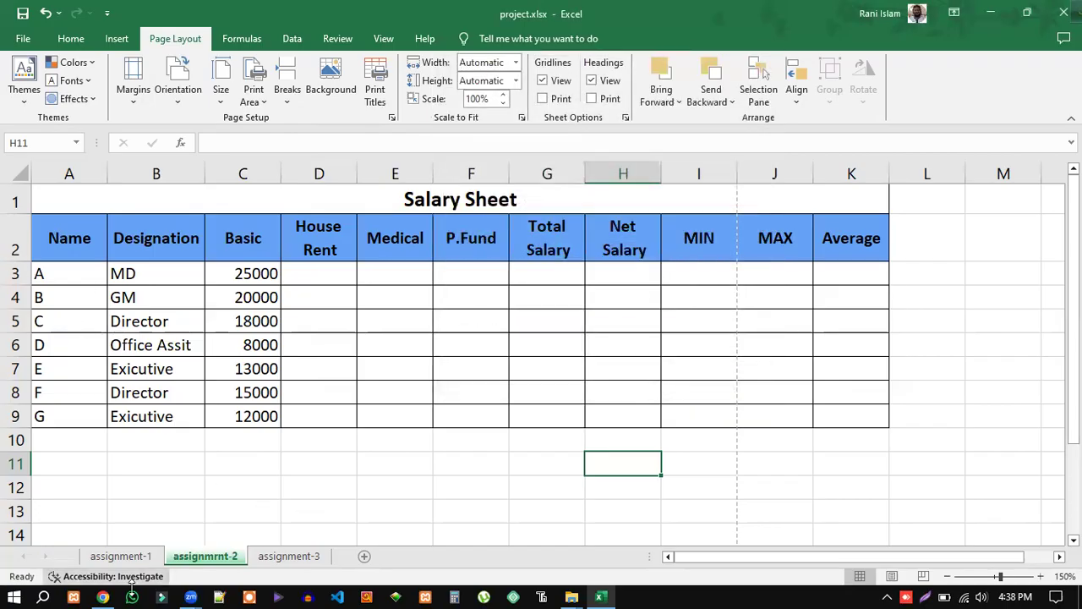
Step: Switch to the PDF in Chrome and examine instructions 3 to 7 on page size, margins, House Rent, Medical and Provident Fund
{"action": "left_click", "coordinate": [102, 597]}
{"action": "left_click_drag", "start_coordinate": [154, 292], "coordinate": [547, 297]}
{"action": "left_click", "coordinate": [193, 292]}
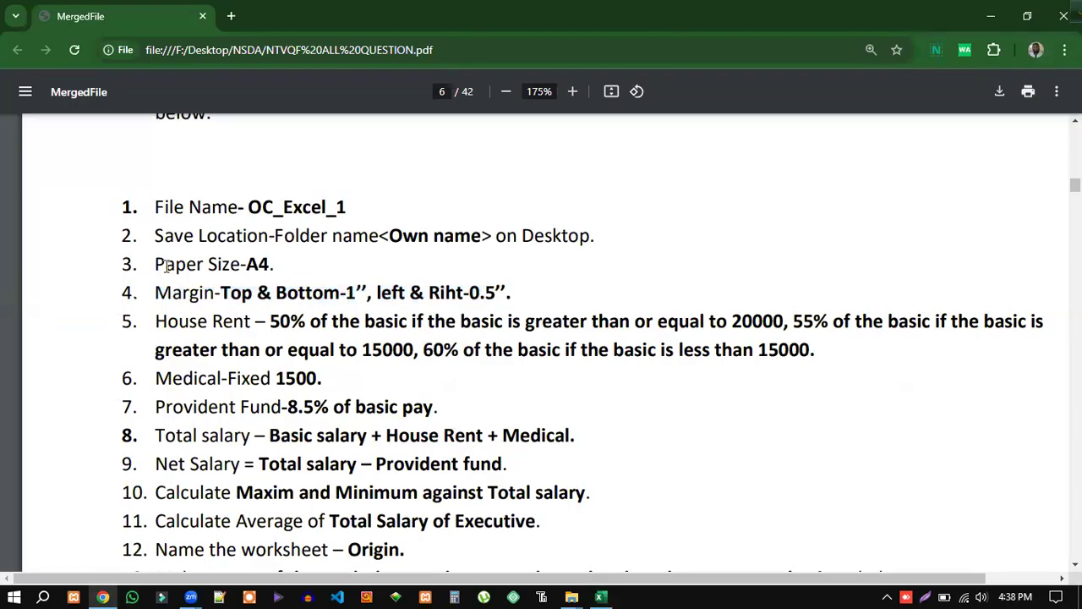
{"action": "left_click_drag", "start_coordinate": [155, 264], "coordinate": [537, 296]}
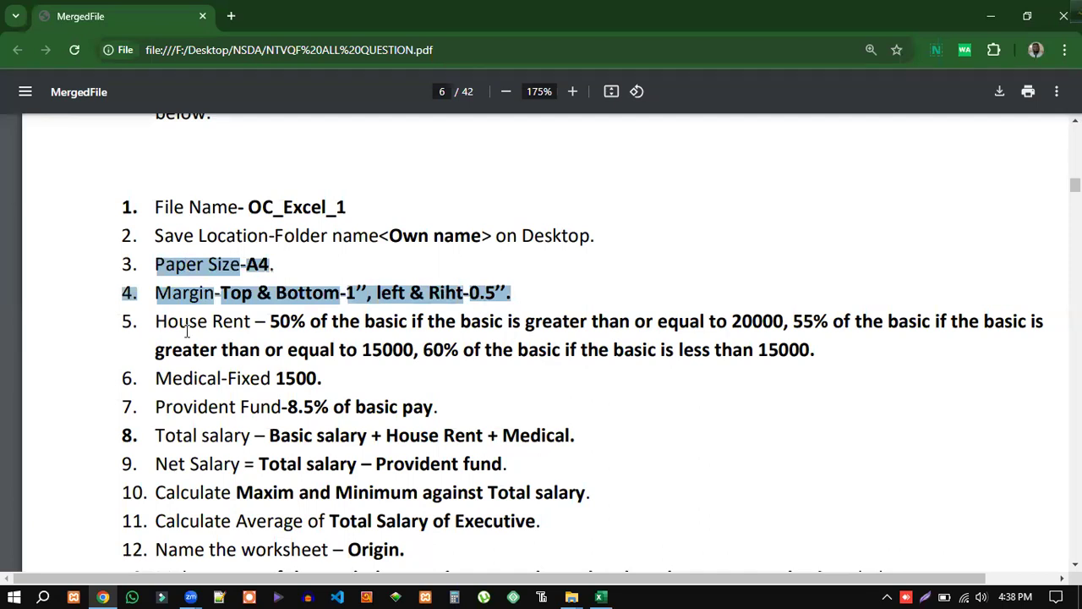
{"action": "mouse_move", "coordinate": [159, 320]}
{"action": "left_mouse_down"}
{"action": "mouse_move", "coordinate": [735, 316]}
{"action": "mouse_move", "coordinate": [821, 338]}
{"action": "mouse_move", "coordinate": [831, 352]}
{"action": "mouse_move", "coordinate": [827, 386]}
{"action": "mouse_move", "coordinate": [813, 364]}
{"action": "mouse_move", "coordinate": [831, 352]}
{"action": "mouse_move", "coordinate": [146, 321]}
{"action": "left_mouse_up"}
{"action": "scroll", "coordinate": [619, 353], "scroll_direction": "down", "scroll_amount": 1}
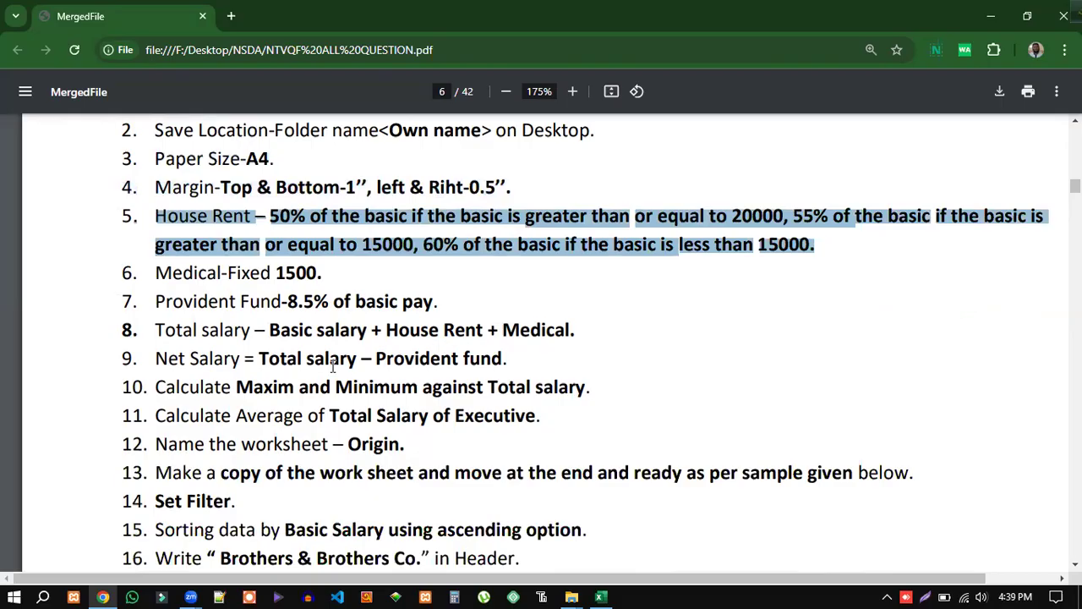
{"action": "left_click_drag", "start_coordinate": [154, 272], "coordinate": [446, 298]}
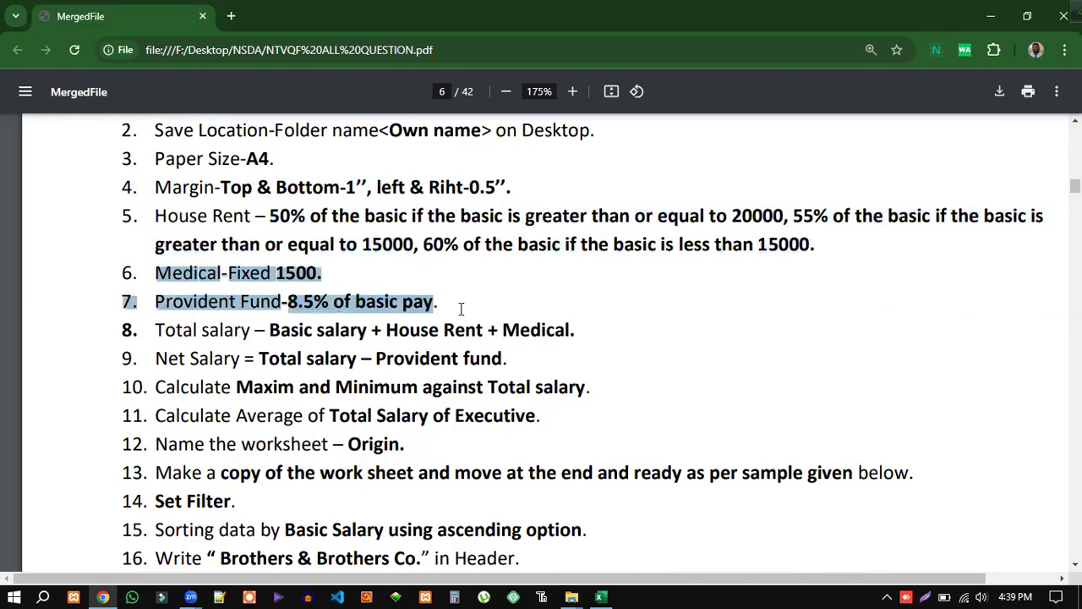
{"action": "left_click", "coordinate": [430, 309]}
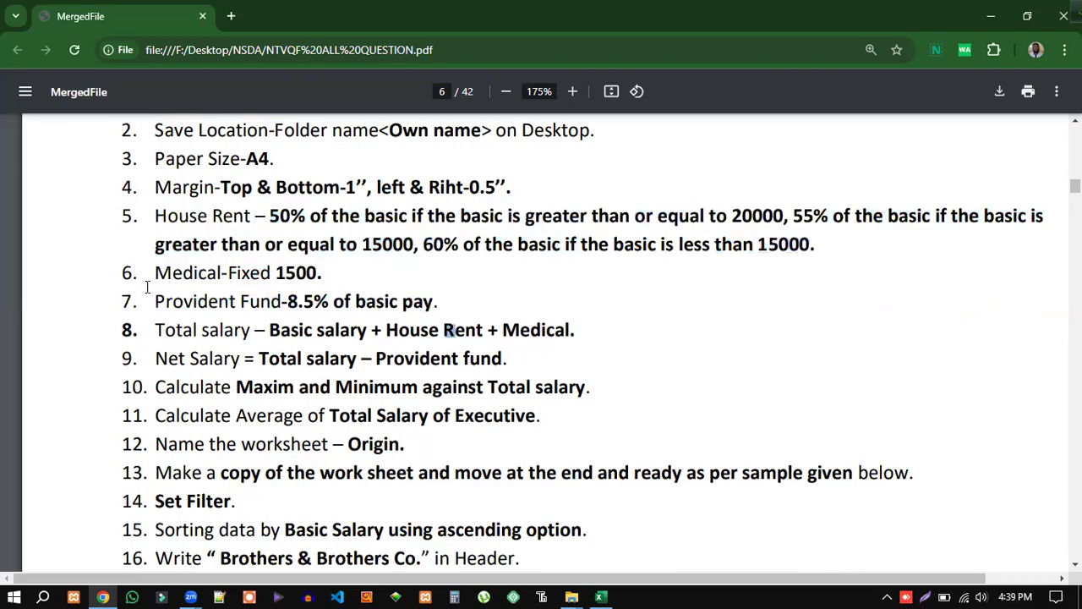
{"action": "left_click_drag", "start_coordinate": [156, 272], "coordinate": [346, 282]}
{"action": "left_click", "coordinate": [345, 283]}
{"action": "double_click", "coordinate": [172, 273]}
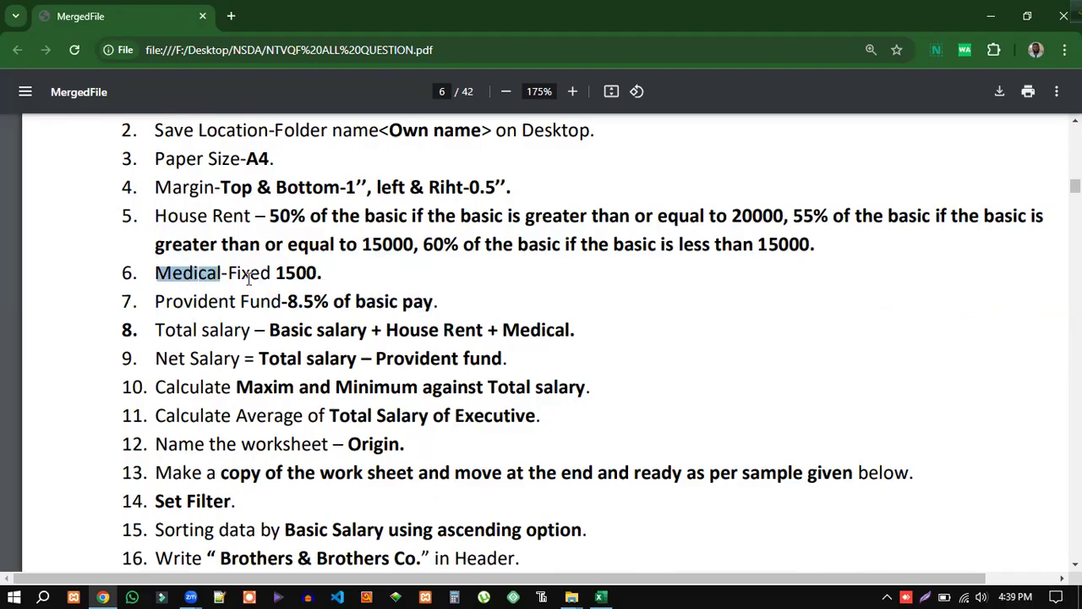
{"action": "left_click_drag", "start_coordinate": [275, 274], "coordinate": [328, 273]}
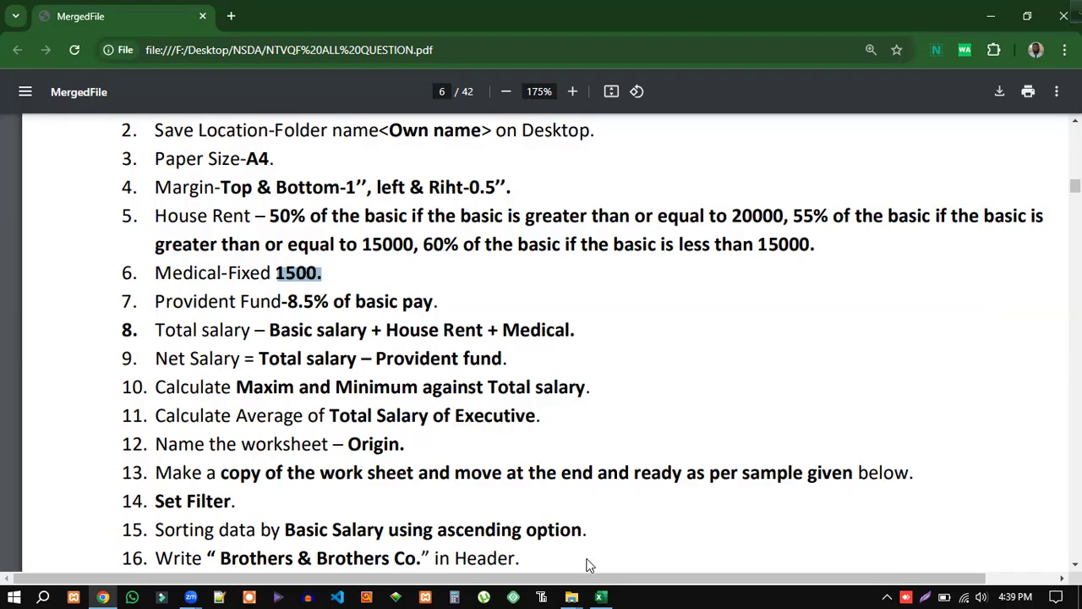
Step: Switch to Excel, enter 1500 as the Medical amount in E3 and fill it down to E9
{"action": "left_click", "coordinate": [600, 597]}
{"action": "left_click", "coordinate": [383, 273]}
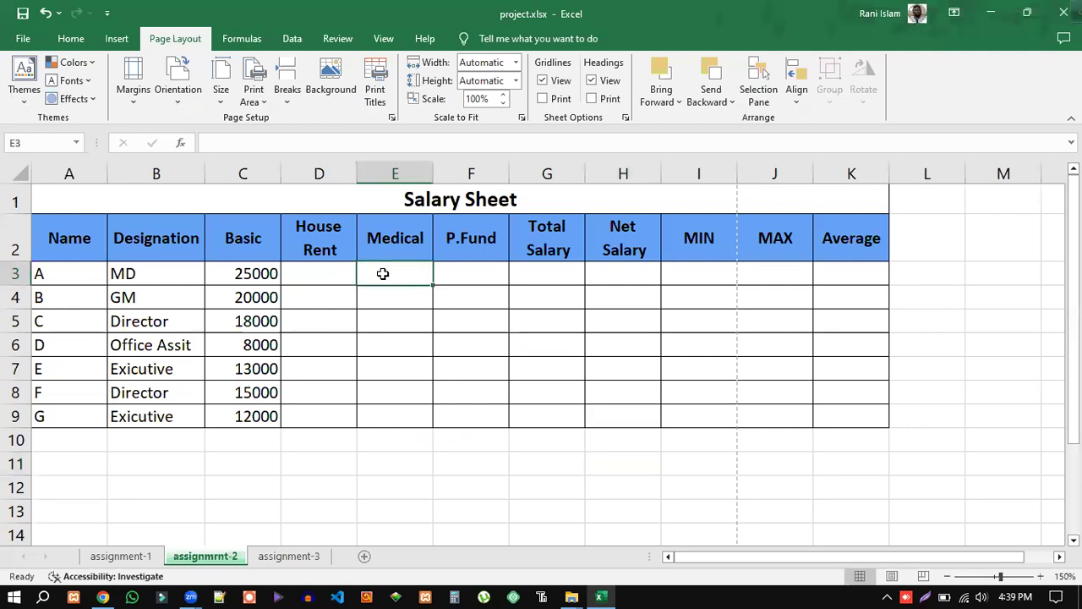
{"action": "type", "text": "1500"}
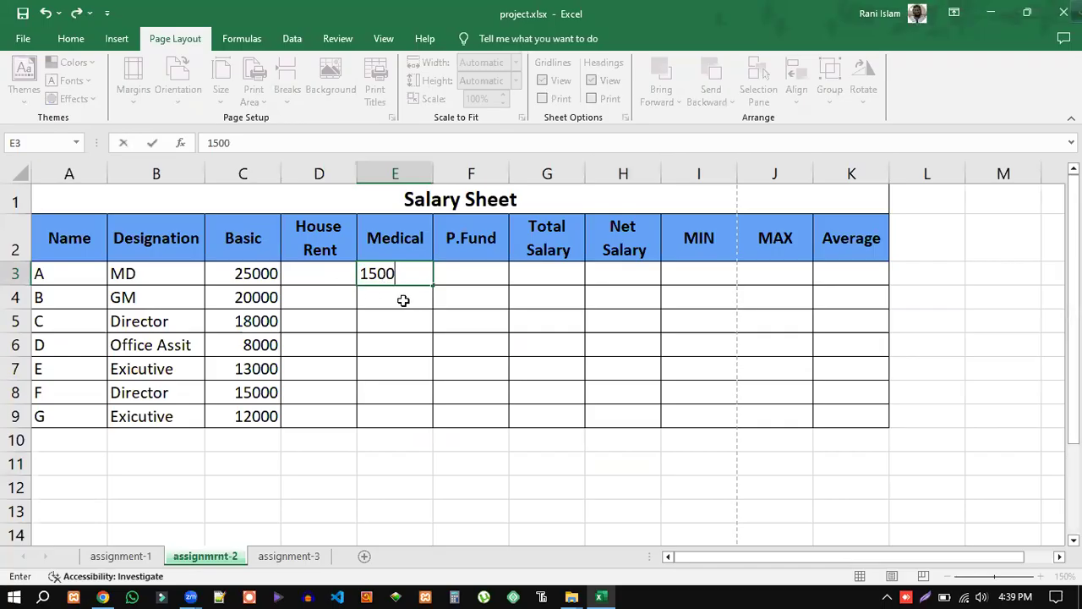
{"action": "left_click", "coordinate": [404, 298]}
{"action": "left_click", "coordinate": [408, 273]}
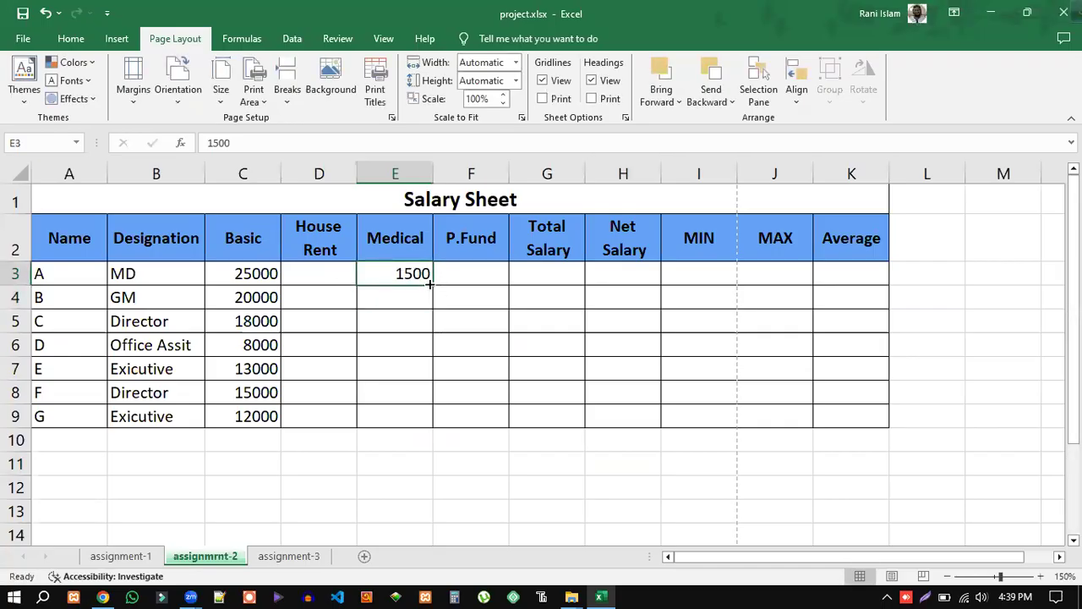
{"action": "left_click_drag", "start_coordinate": [430, 285], "coordinate": [434, 431]}
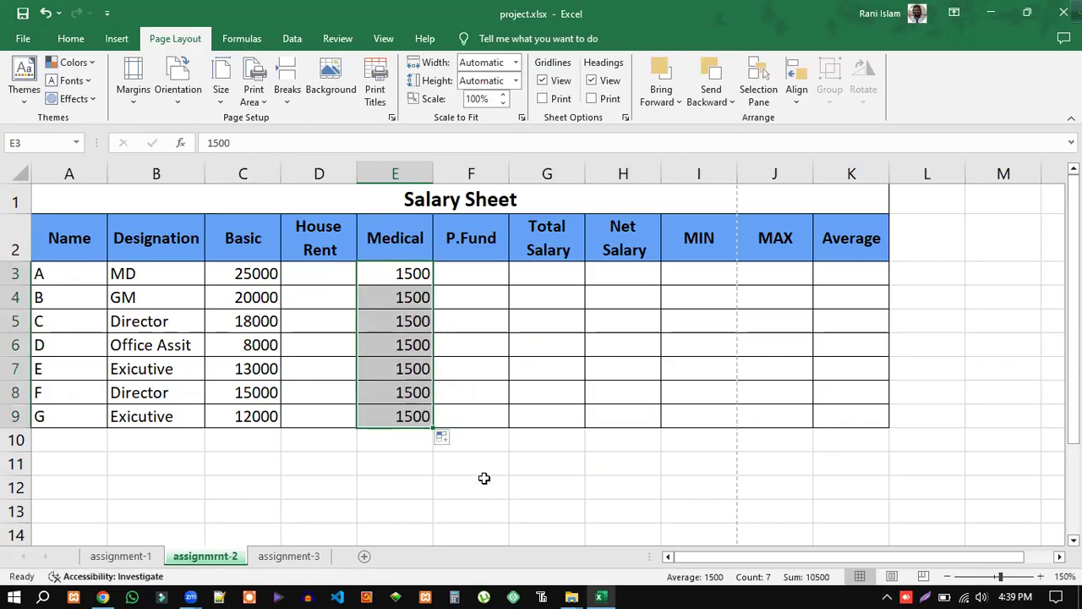
{"action": "left_click", "coordinate": [486, 479]}
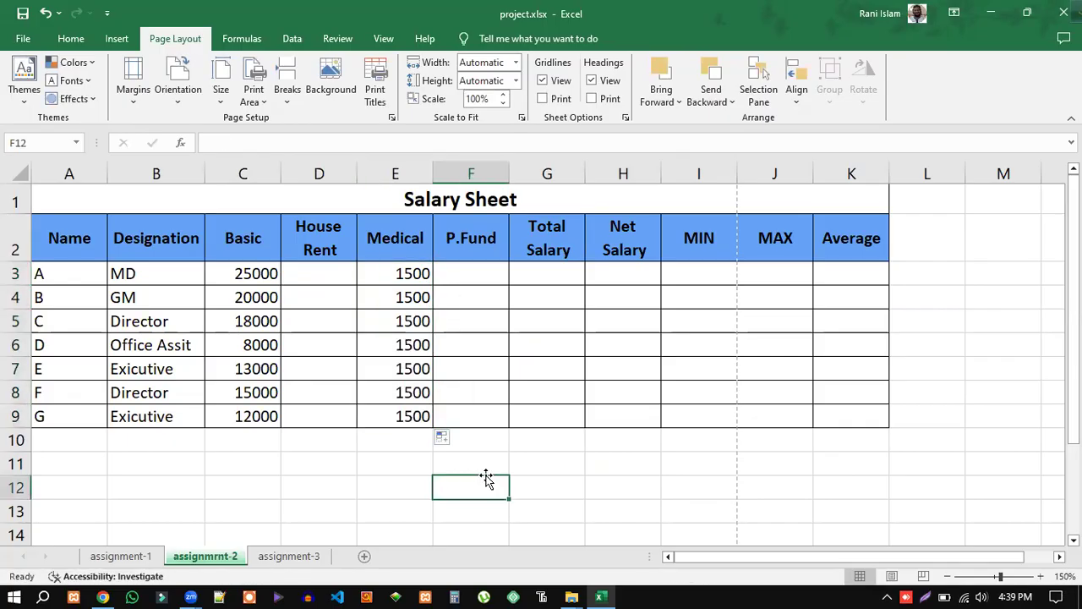
Step: Switch to the PDF in Chrome and read the Provident Fund rule in instruction 7
{"action": "left_click", "coordinate": [103, 596]}
{"action": "left_click", "coordinate": [183, 304]}
{"action": "left_click_drag", "start_coordinate": [183, 305], "coordinate": [267, 309]}
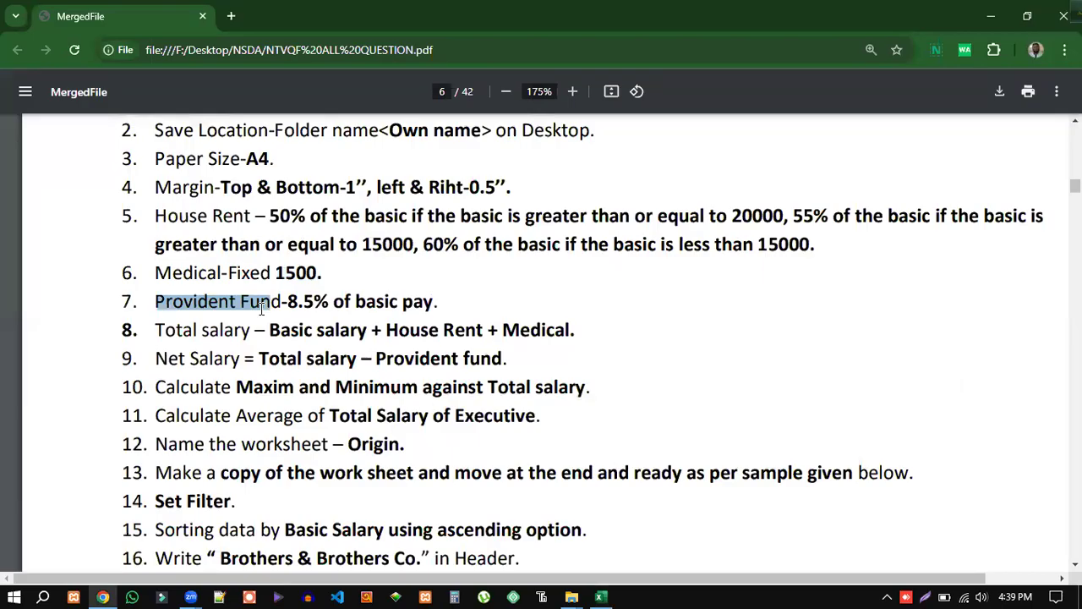
{"action": "left_click_drag", "start_coordinate": [262, 310], "coordinate": [278, 309]}
Step: Switch to Excel and enter the P.Fund formula =C3*8.5% in F3
{"action": "left_click", "coordinate": [602, 592]}
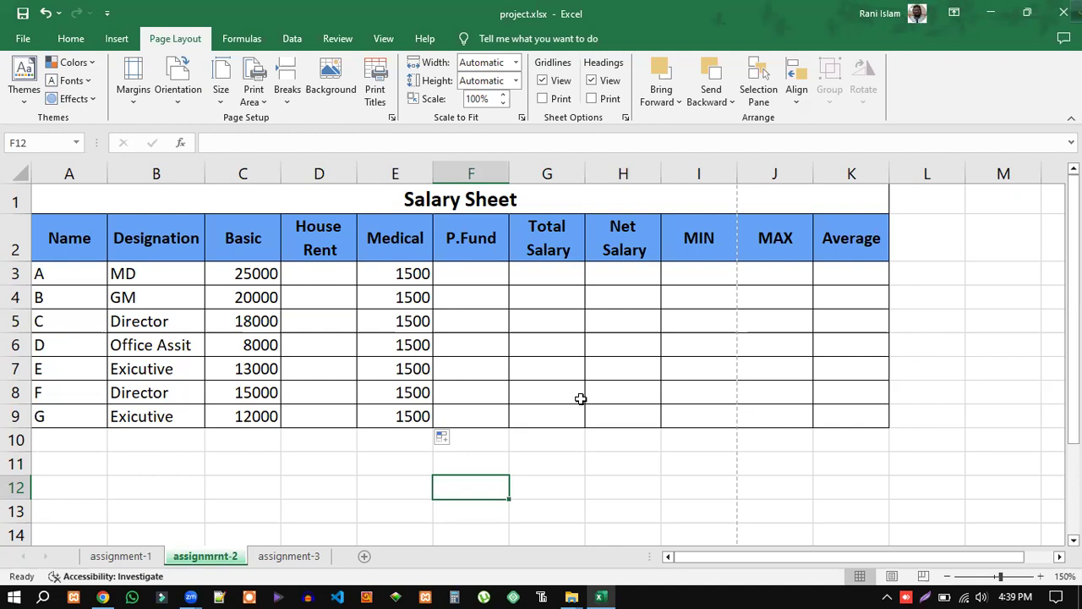
{"action": "left_click", "coordinate": [465, 269]}
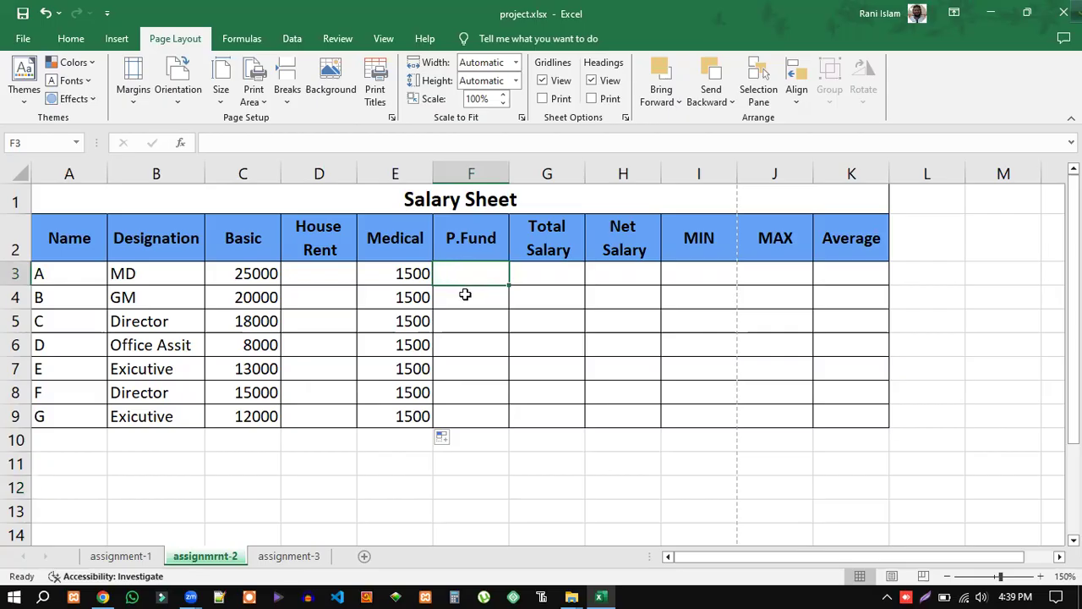
{"action": "type", "text": "="}
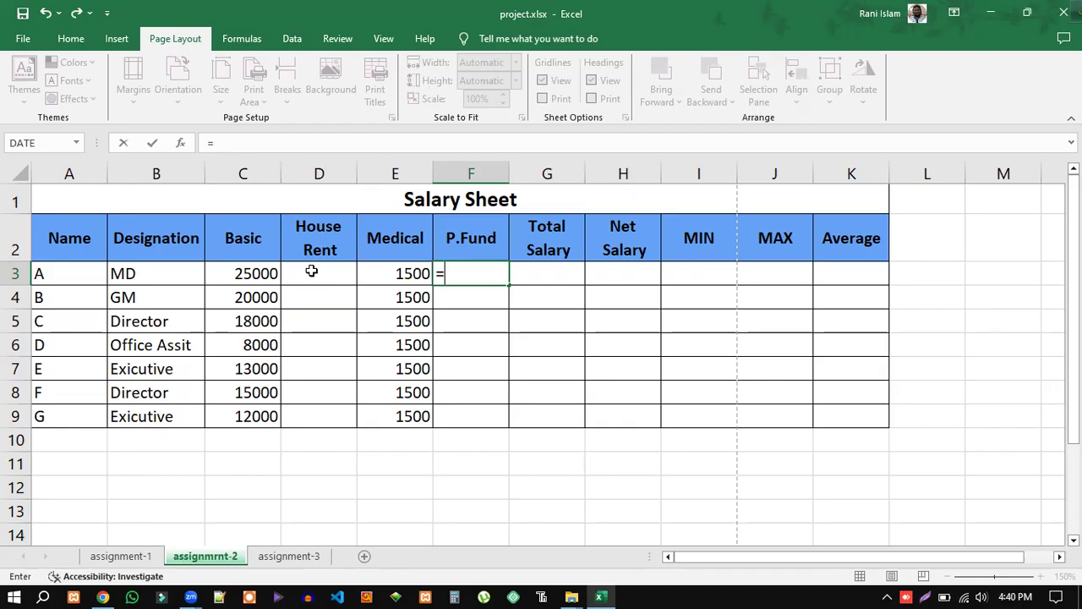
{"action": "left_click", "coordinate": [254, 273]}
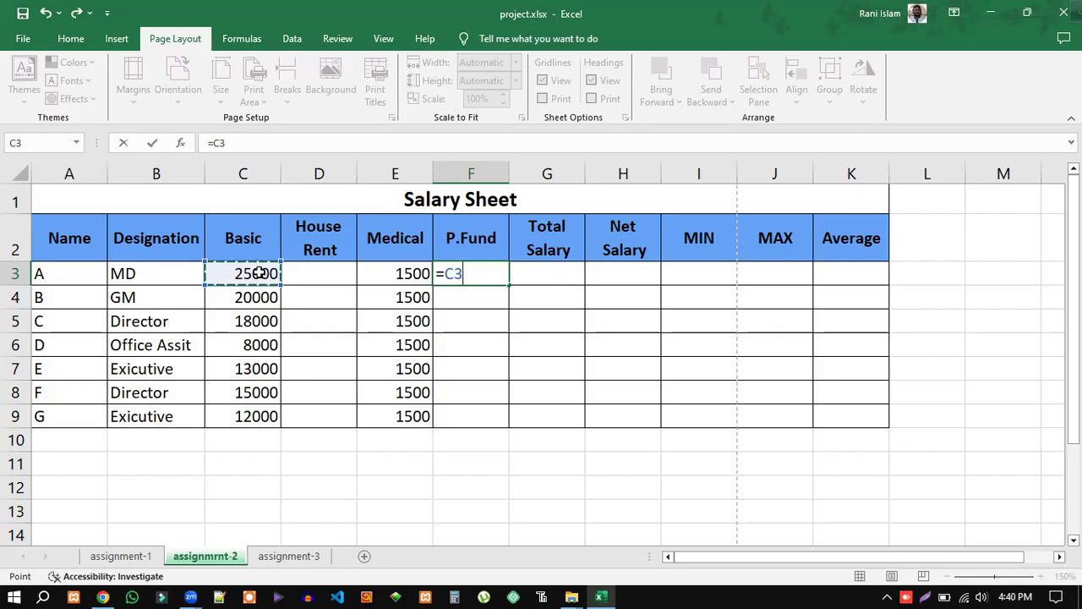
{"action": "type", "text": "*"}
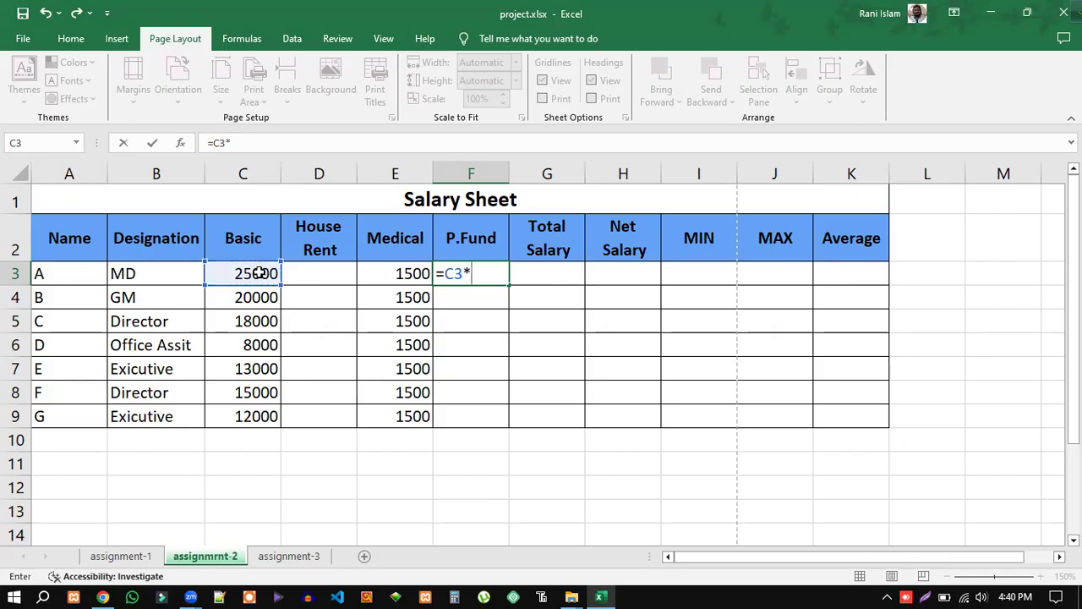
{"action": "type", "text": "8.5%"}
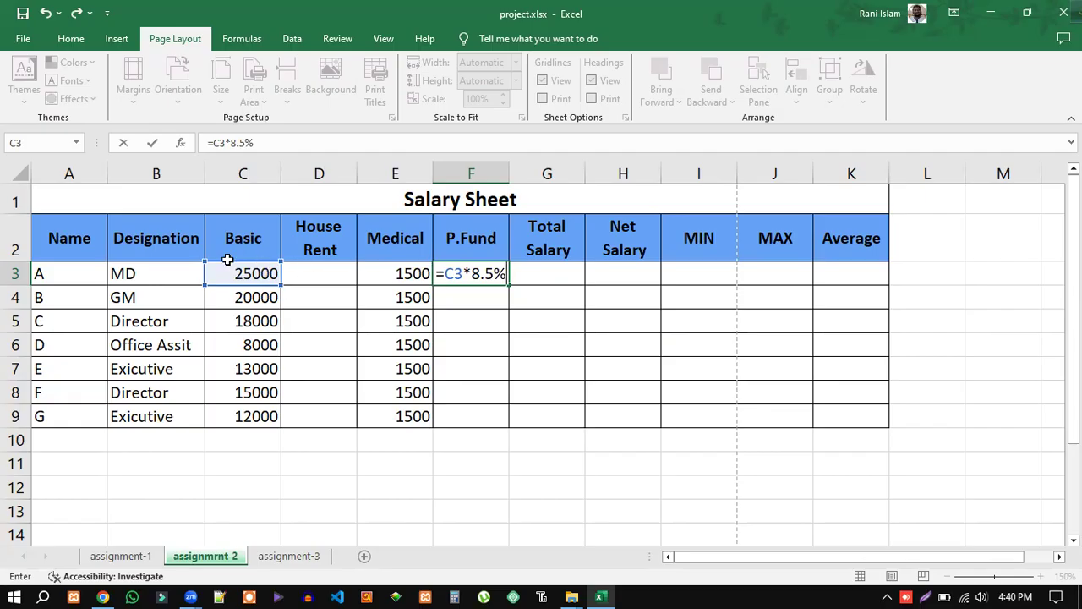
{"action": "left_click", "coordinate": [461, 273]}
{"action": "double_click", "coordinate": [492, 274]}
{"action": "left_click", "coordinate": [505, 273]}
{"action": "key", "text": "Return"}
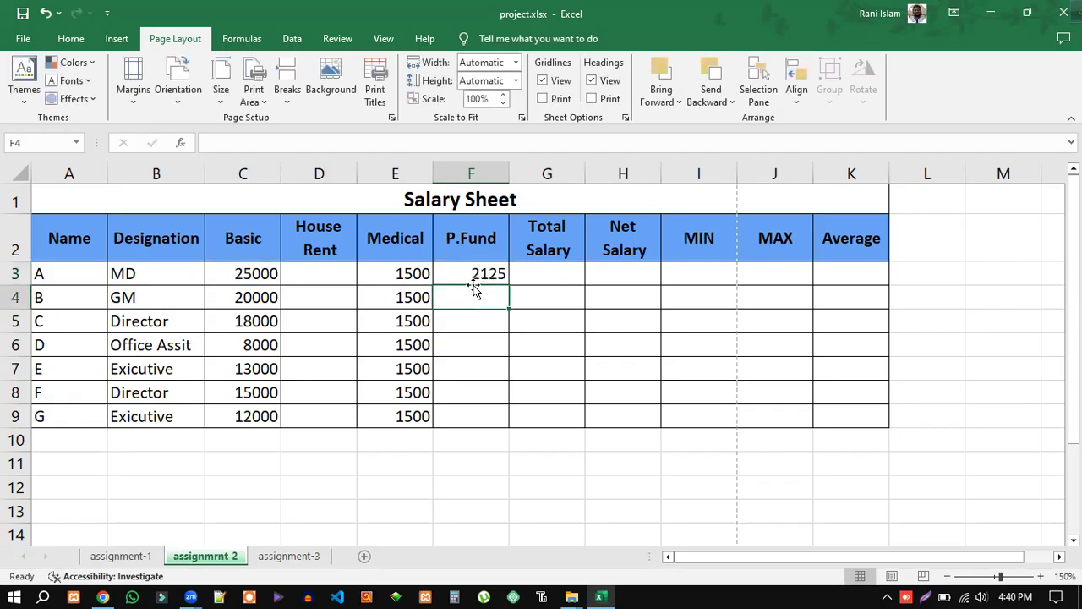
Step: Fill the P.Fund formula from F3 down to F9
{"action": "left_click", "coordinate": [479, 275]}
{"action": "left_click_drag", "start_coordinate": [509, 285], "coordinate": [513, 428]}
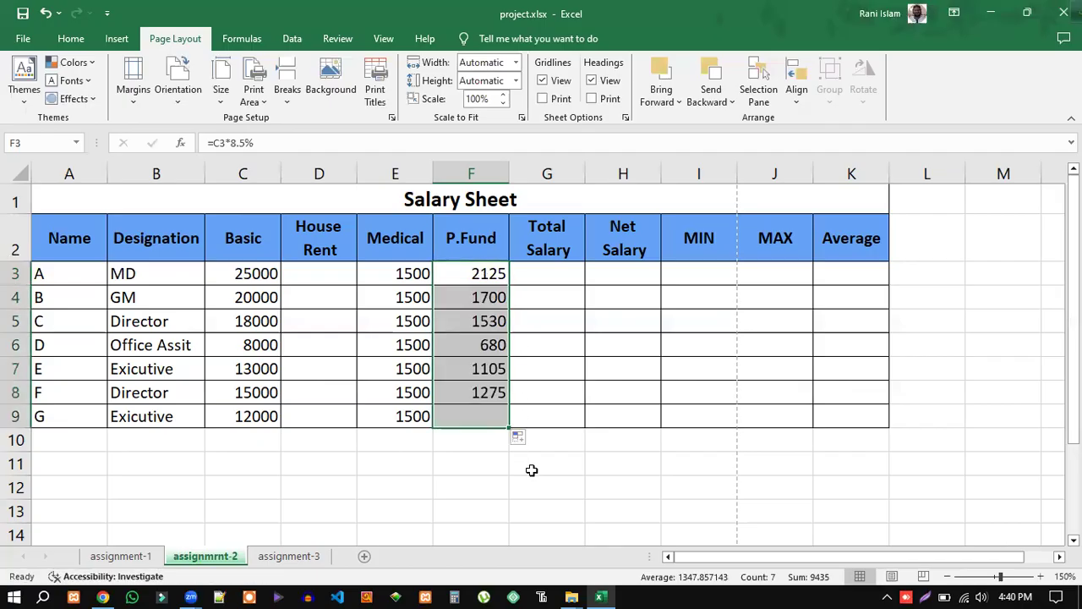
{"action": "left_click", "coordinate": [471, 464]}
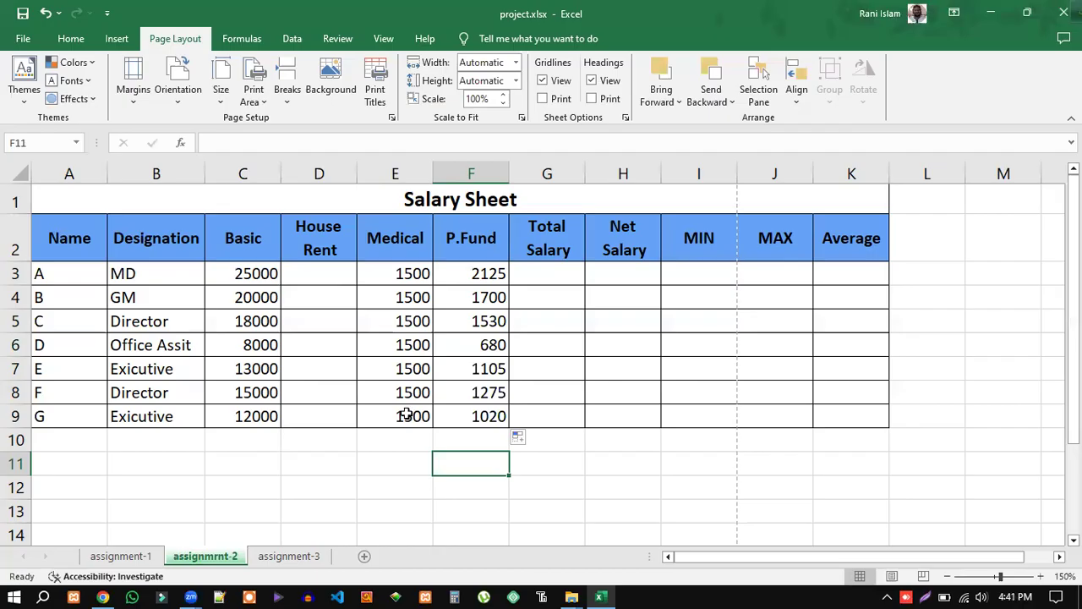
Step: Check instruction 7 in the PDF in Chrome against the P.Fund formulas in F3 to F9 in Excel
{"action": "left_click", "coordinate": [560, 278]}
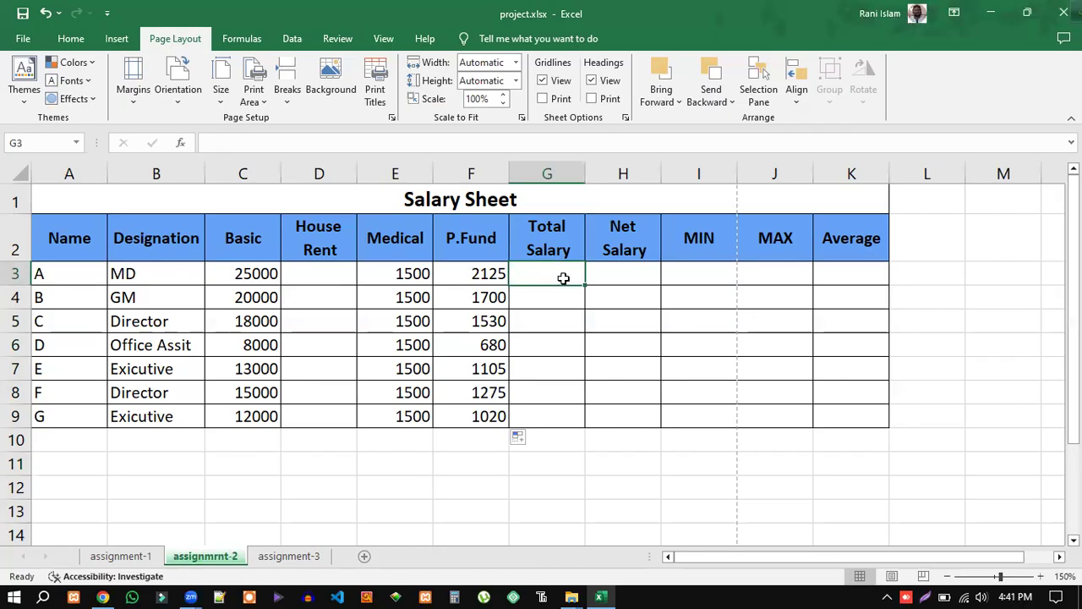
{"action": "left_click", "coordinate": [103, 597]}
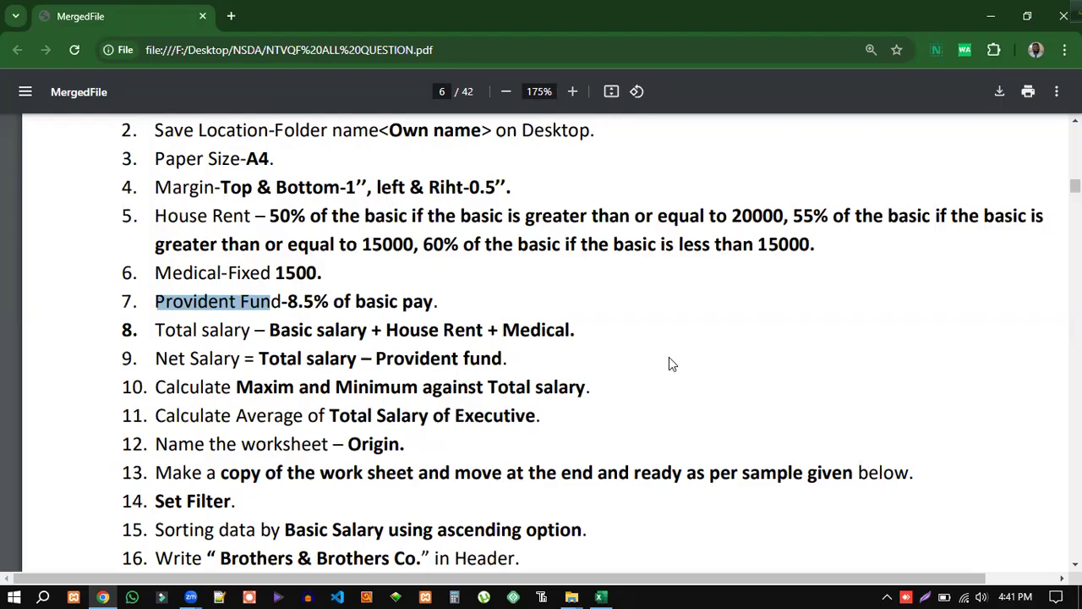
{"action": "left_click", "coordinate": [292, 306]}
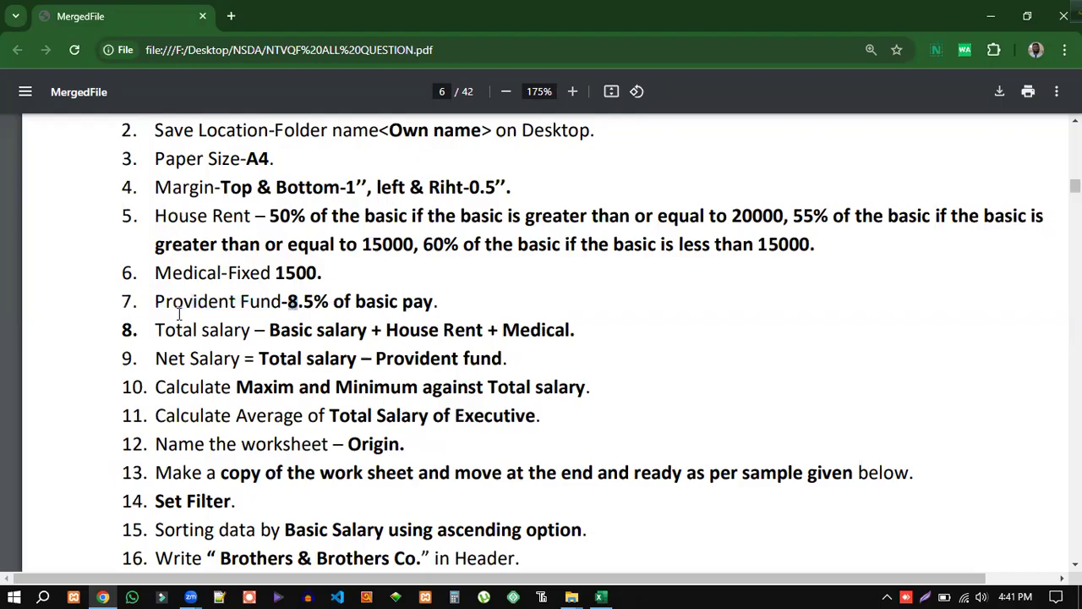
{"action": "left_click", "coordinate": [601, 590]}
{"action": "left_click", "coordinate": [491, 276]}
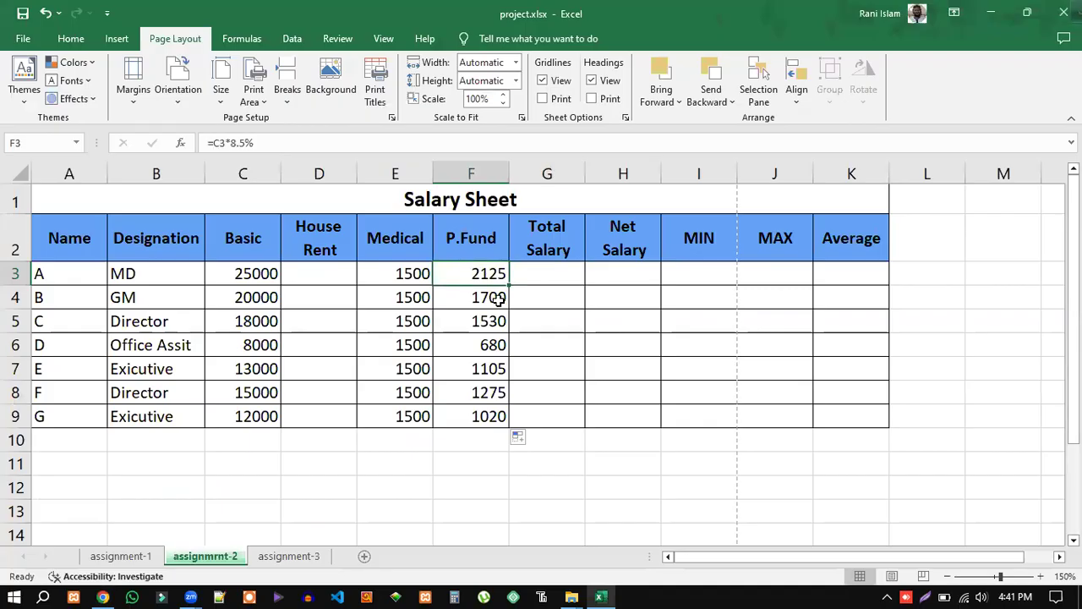
{"action": "left_click", "coordinate": [499, 298]}
{"action": "left_click", "coordinate": [488, 323]}
{"action": "left_click", "coordinate": [493, 348]}
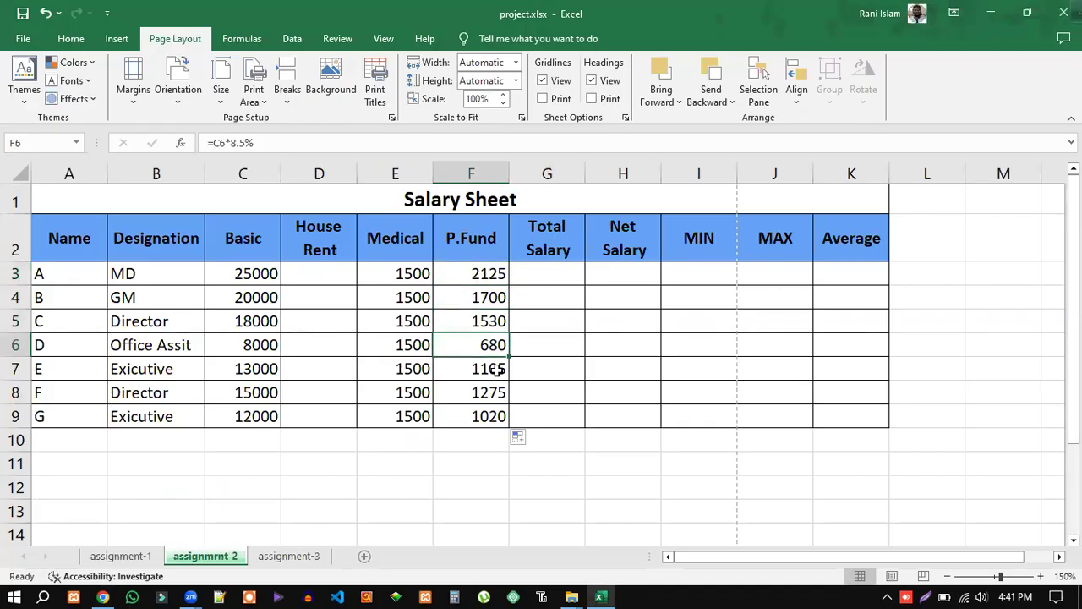
{"action": "left_click", "coordinate": [498, 368]}
{"action": "left_click", "coordinate": [494, 394]}
{"action": "left_click", "coordinate": [493, 416]}
{"action": "left_click", "coordinate": [493, 391]}
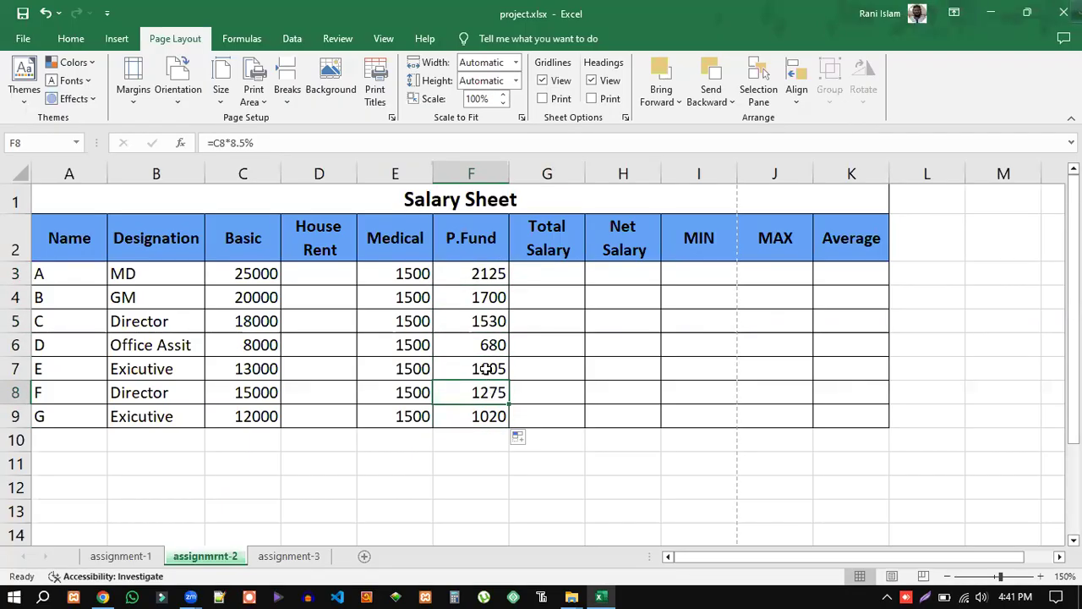
{"action": "left_click", "coordinate": [488, 369]}
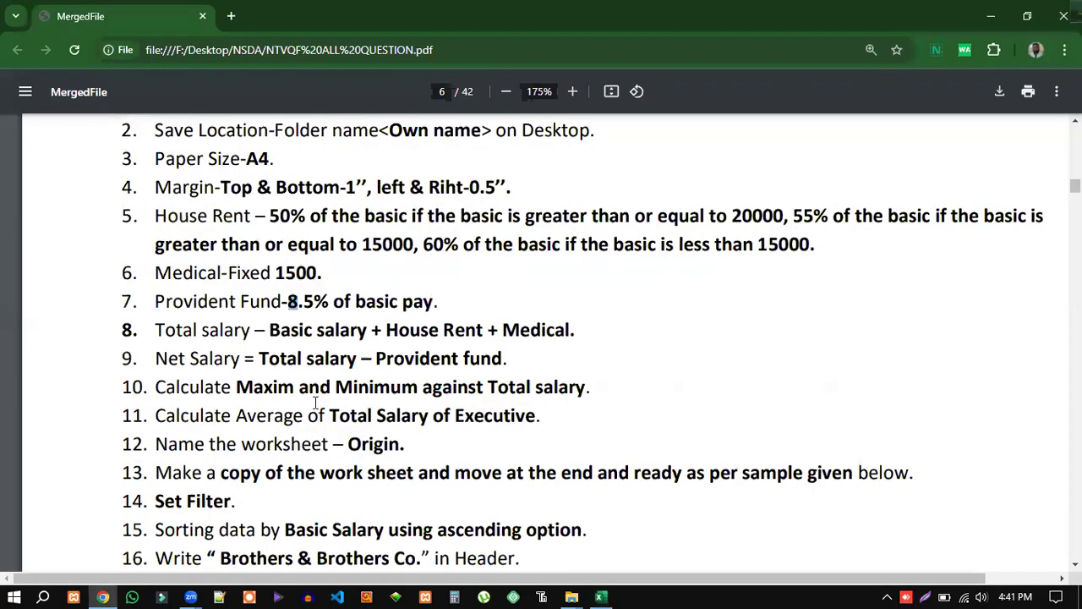
Step: Switch to the PDF in Chrome and reread the percentage and base of the Provident Fund rule in instruction 7
{"action": "left_click", "coordinate": [102, 597]}
{"action": "left_click_drag", "start_coordinate": [284, 302], "coordinate": [154, 302]}
{"action": "left_click", "coordinate": [375, 303]}
{"action": "left_click_drag", "start_coordinate": [345, 303], "coordinate": [397, 302]}
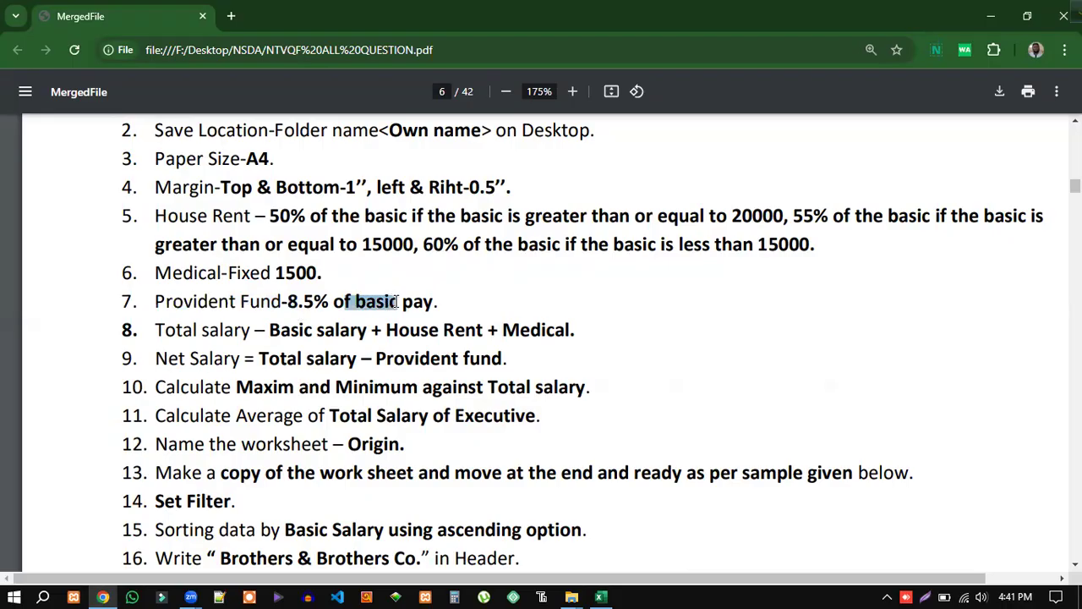
{"action": "left_click_drag", "start_coordinate": [287, 302], "coordinate": [328, 302]}
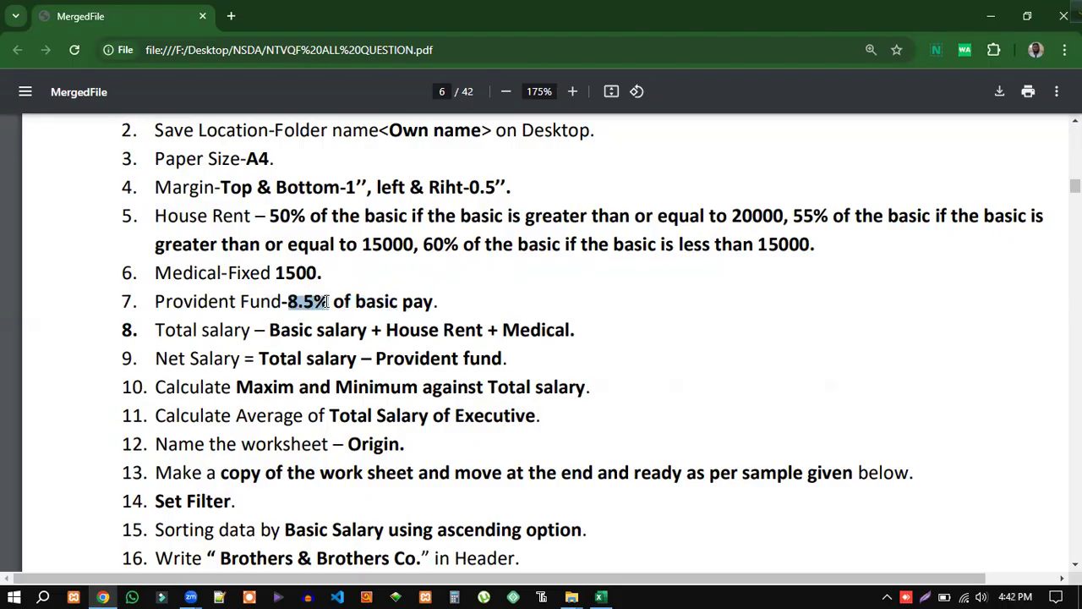
{"action": "left_click", "coordinate": [350, 309]}
{"action": "left_click_drag", "start_coordinate": [153, 300], "coordinate": [437, 306]}
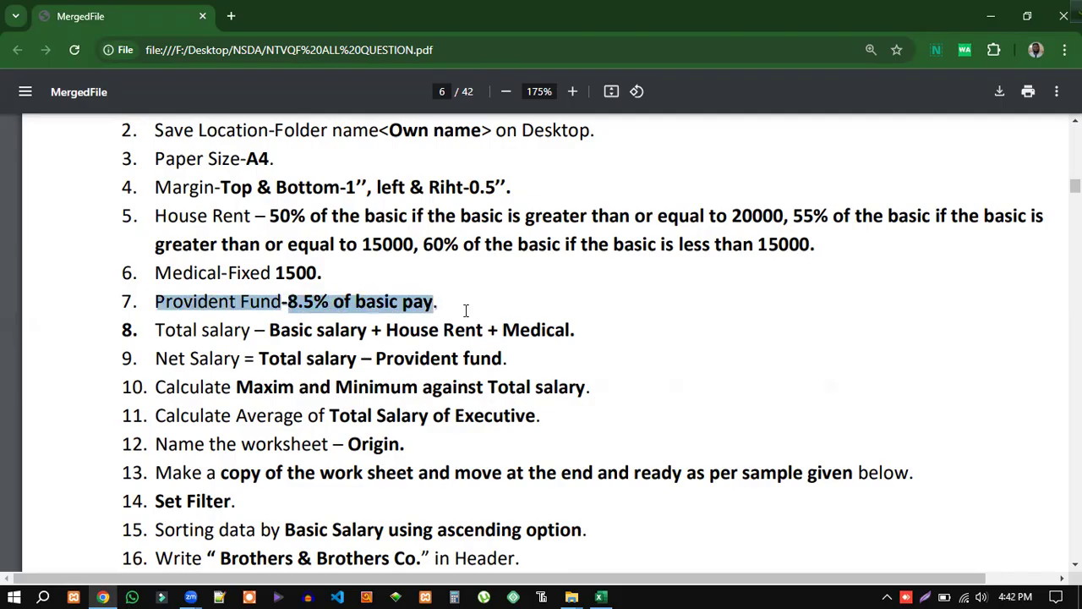
{"action": "left_click", "coordinate": [467, 311]}
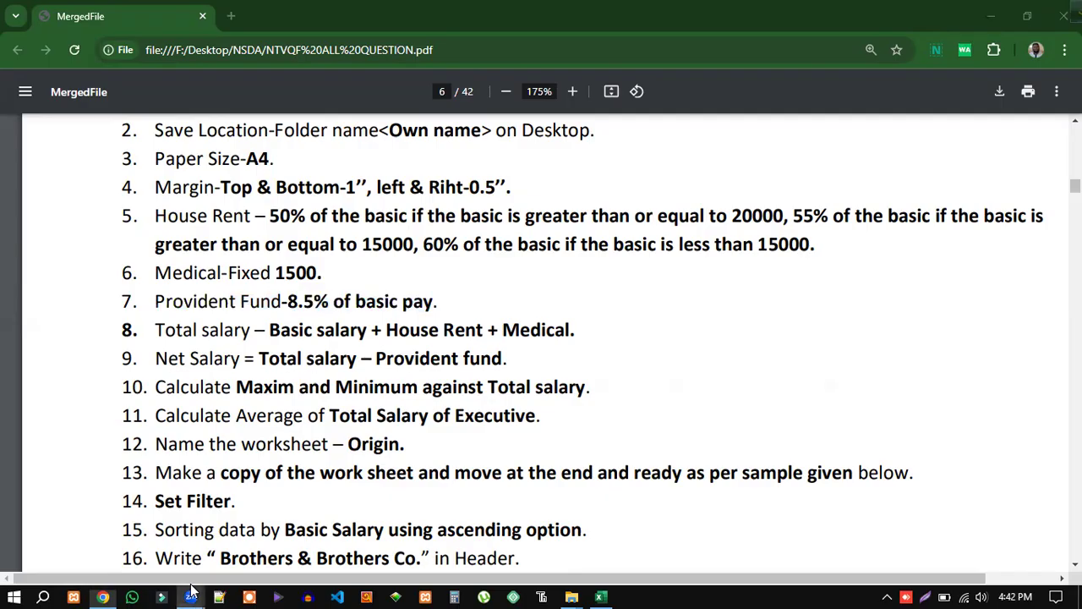
Step: Switch to Excel and examine the P.Fund formula in F3 and the Basic amounts in column C
{"action": "left_click", "coordinate": [599, 589]}
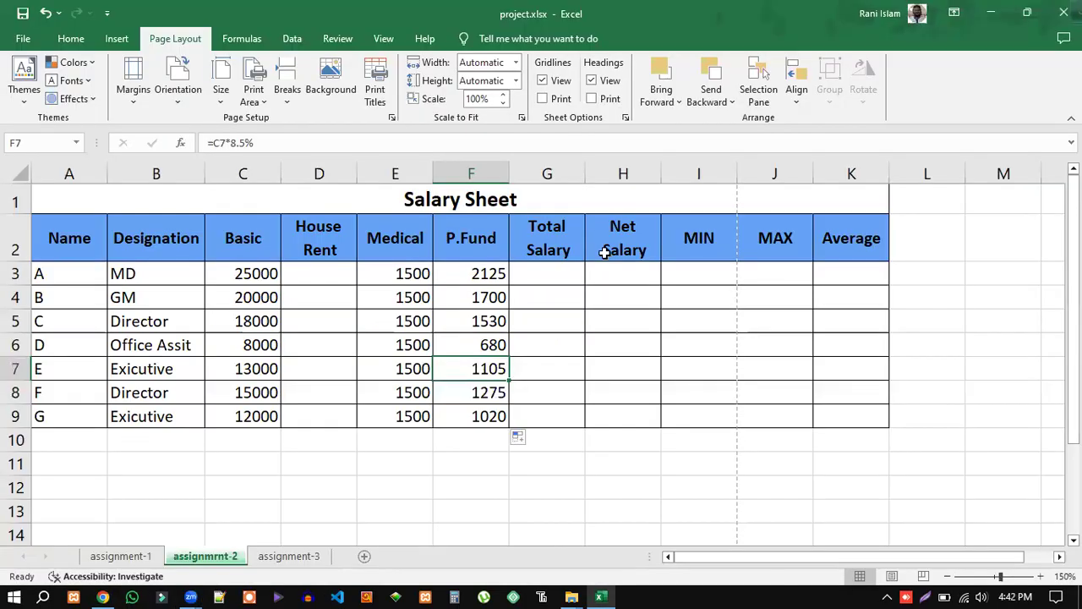
{"action": "left_click", "coordinate": [491, 279]}
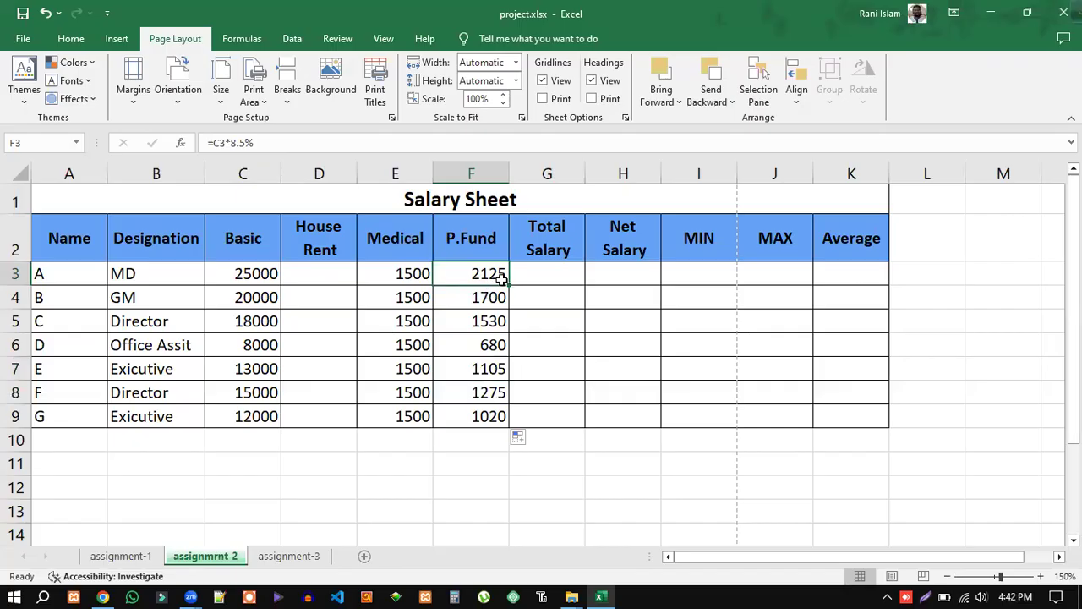
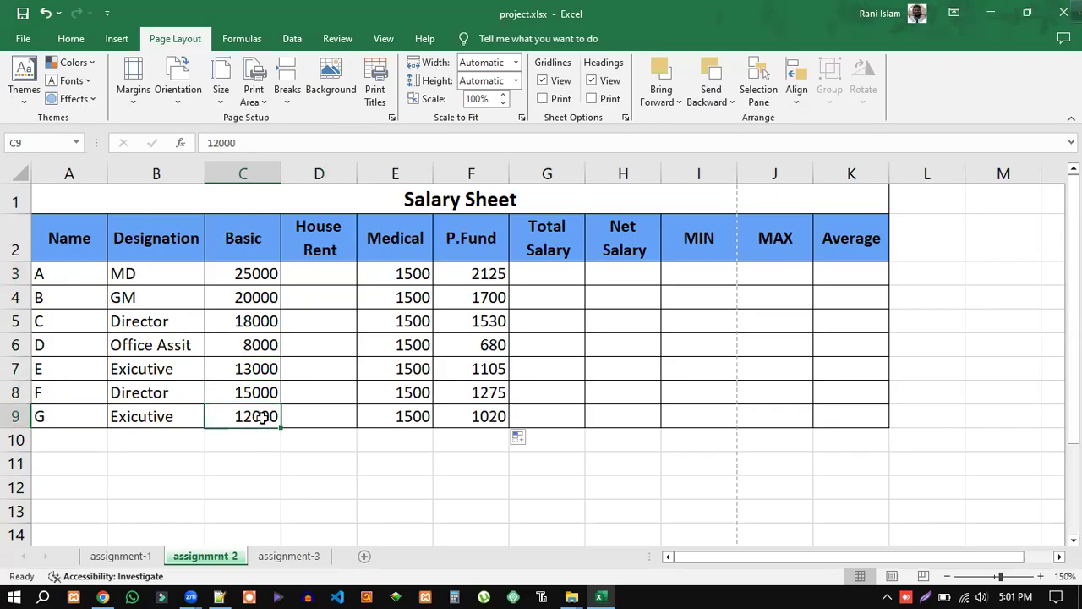
{"action": "left_click", "coordinate": [275, 367]}
{"action": "left_click", "coordinate": [266, 342]}
{"action": "left_click", "coordinate": [264, 325]}
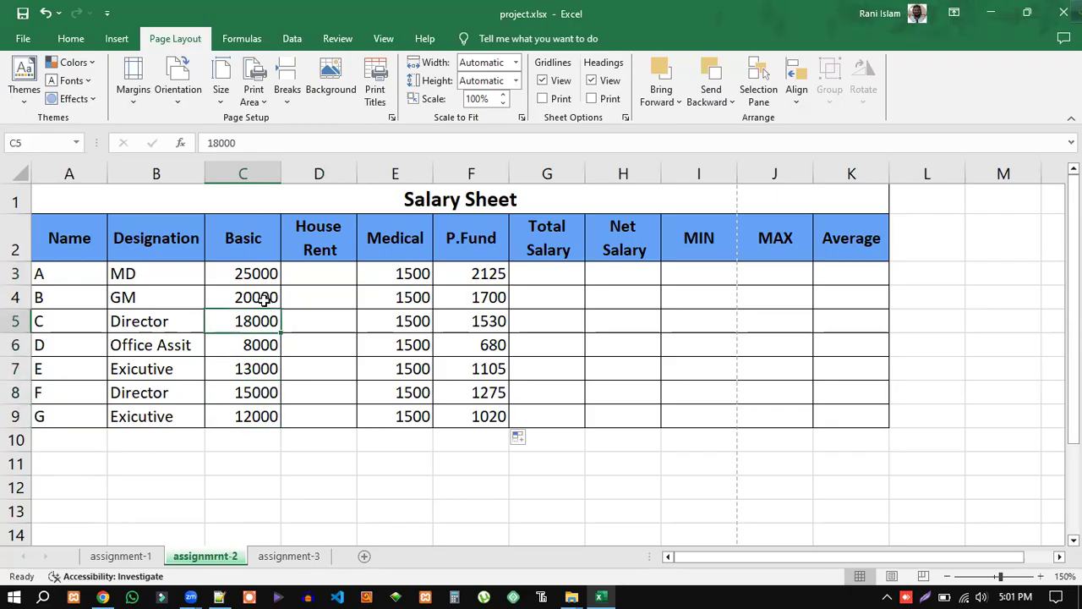
{"action": "left_click", "coordinate": [269, 298]}
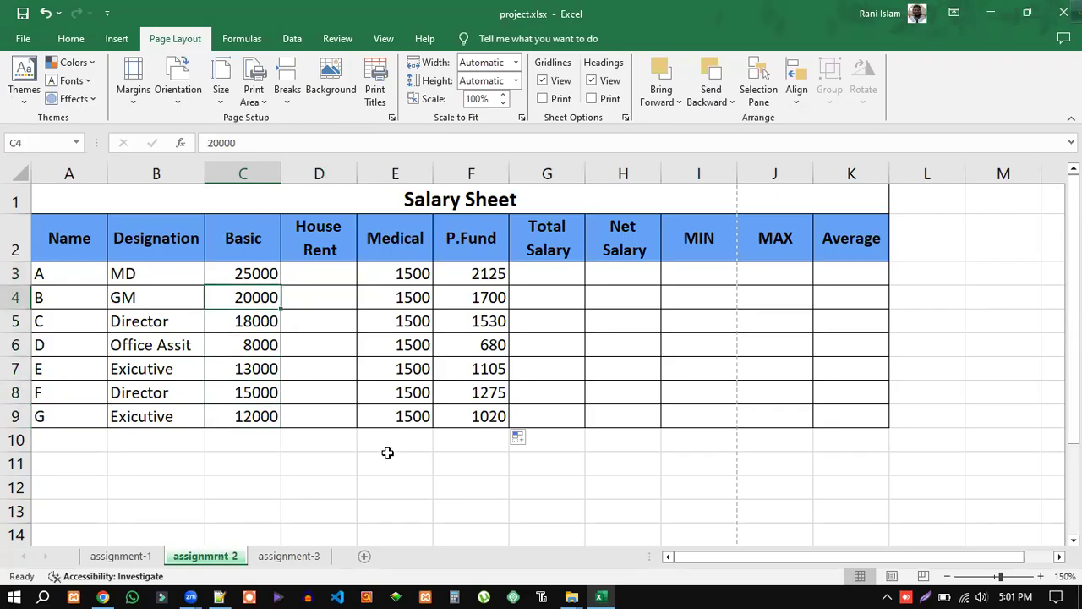
Step: Switch to Notepad++ and add "= basic" to the "logic column" line
{"action": "left_click", "coordinate": [219, 597]}
{"action": "left_click", "coordinate": [251, 144]}
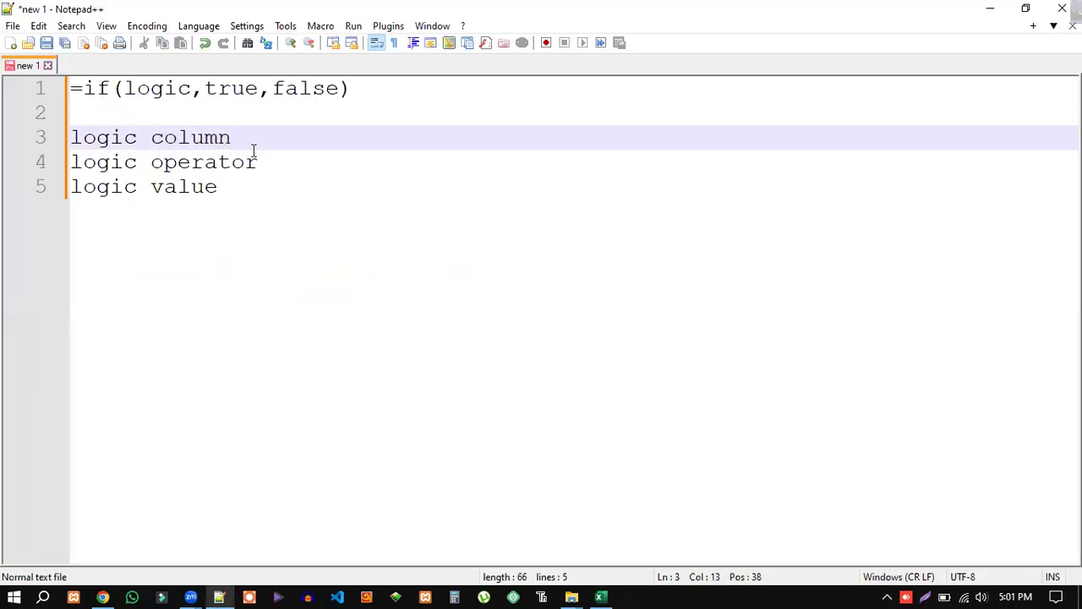
{"action": "type", "text": "= basic"}
Step: Check the House Rent rule in Chrome and add the operators "= > < >=" to the "logic operator" line in Notepad++
{"action": "left_click", "coordinate": [104, 596]}
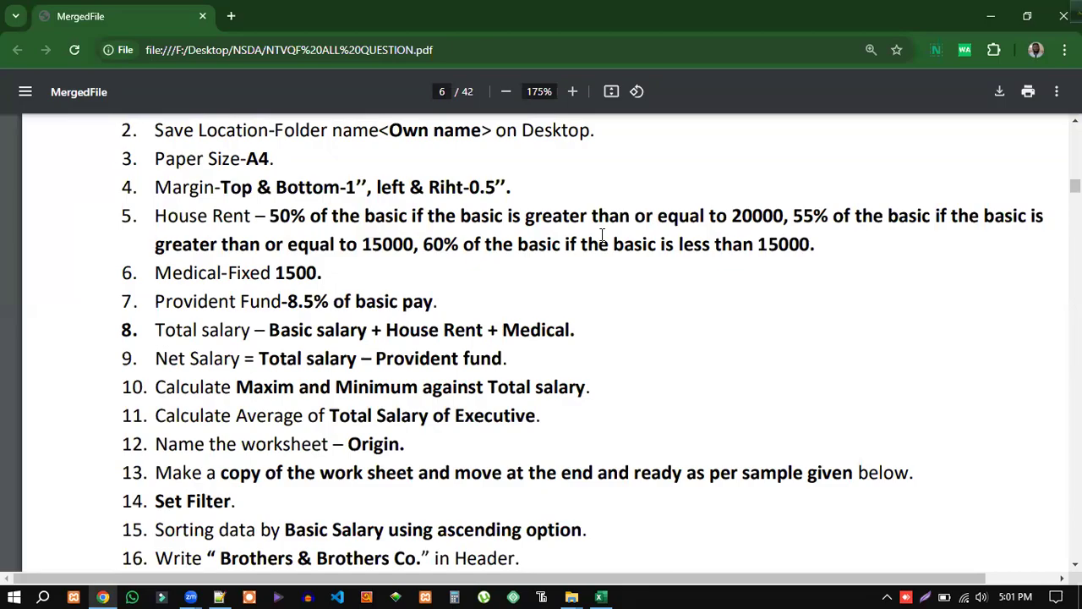
{"action": "left_click", "coordinate": [601, 595]}
{"action": "left_click", "coordinate": [219, 596]}
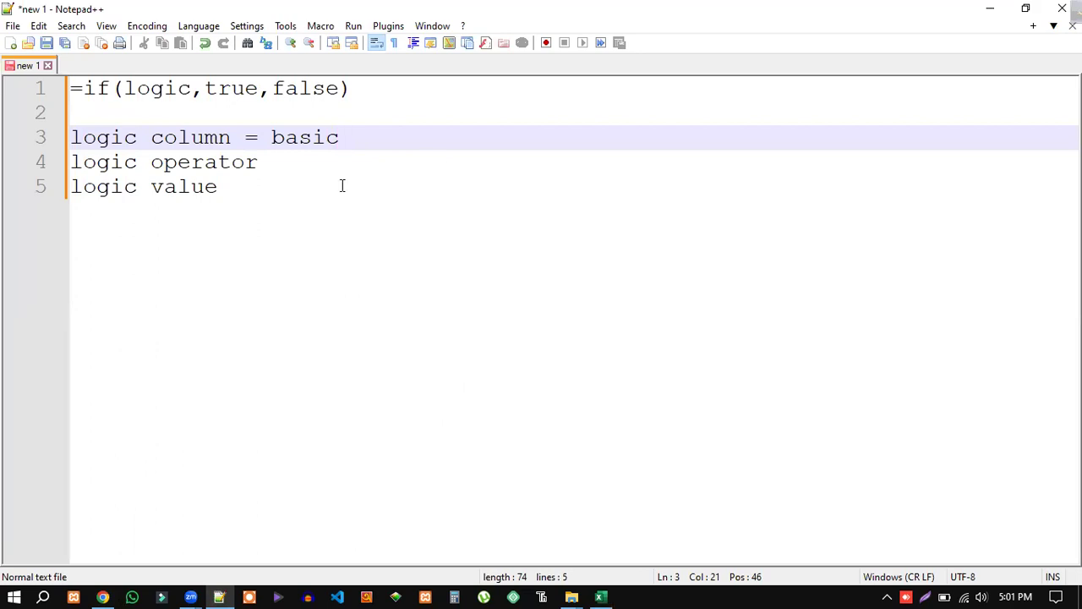
{"action": "left_click", "coordinate": [295, 166]}
{"action": "type", "text": "=="}
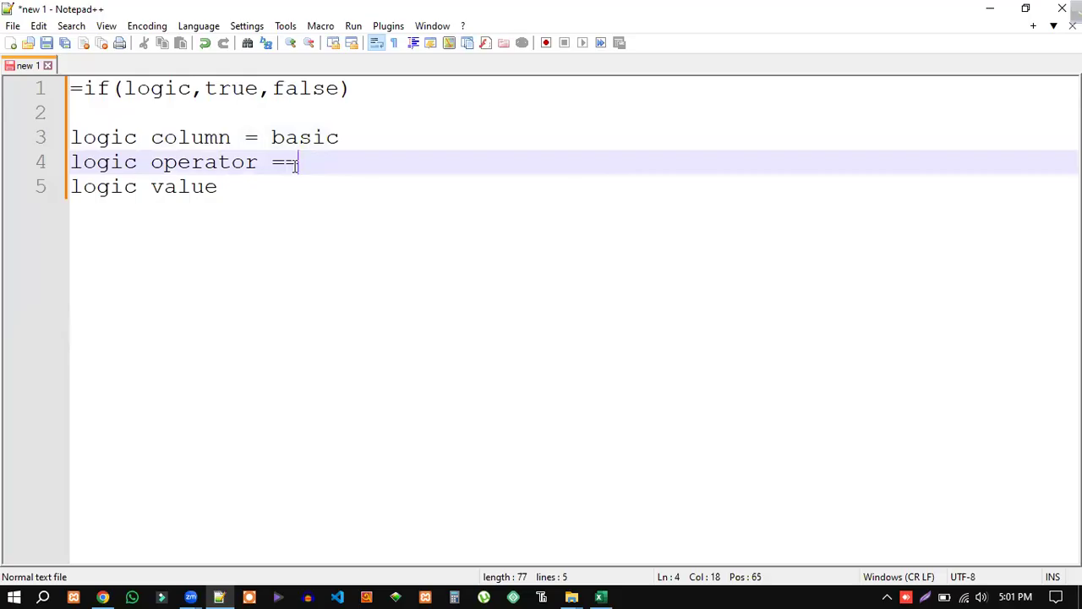
{"action": "key", "text": "BackSpace"}
{"action": "type", "text": "> < >="}
{"action": "left_click", "coordinate": [279, 163]}
{"action": "left_click_drag", "start_coordinate": [279, 163], "coordinate": [404, 162]}
{"action": "left_click", "coordinate": [445, 162]}
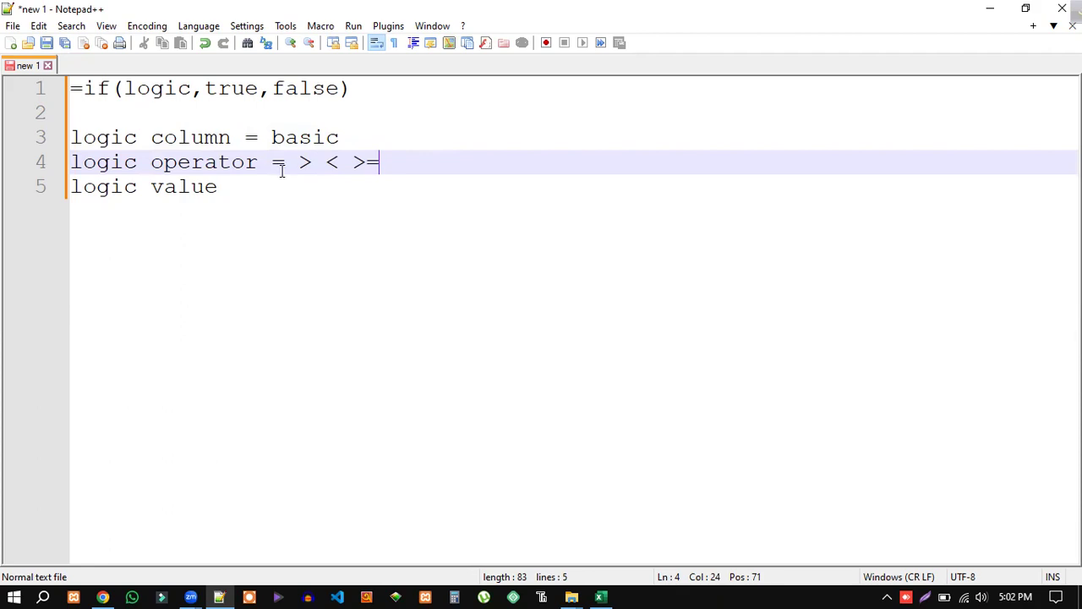
{"action": "left_click_drag", "start_coordinate": [276, 162], "coordinate": [411, 164]}
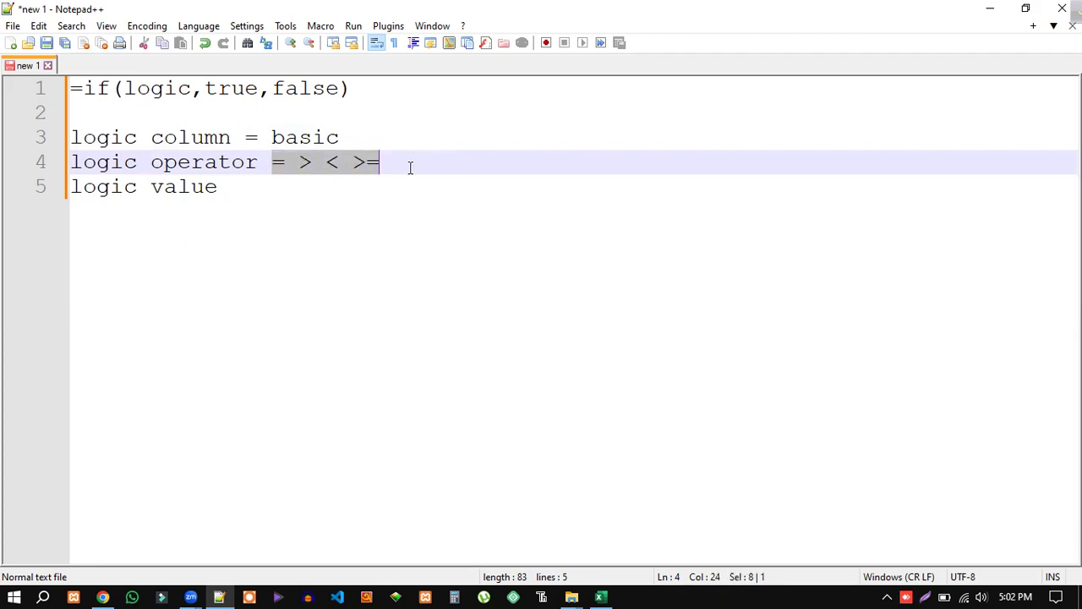
{"action": "left_click", "coordinate": [394, 164]}
{"action": "left_click_drag", "start_coordinate": [271, 163], "coordinate": [390, 166]}
Step: Examine the comparison wording "greater than or equal" in the PDF's House Rent rule in Chrome and return to Notepad++
{"action": "left_click", "coordinate": [102, 597]}
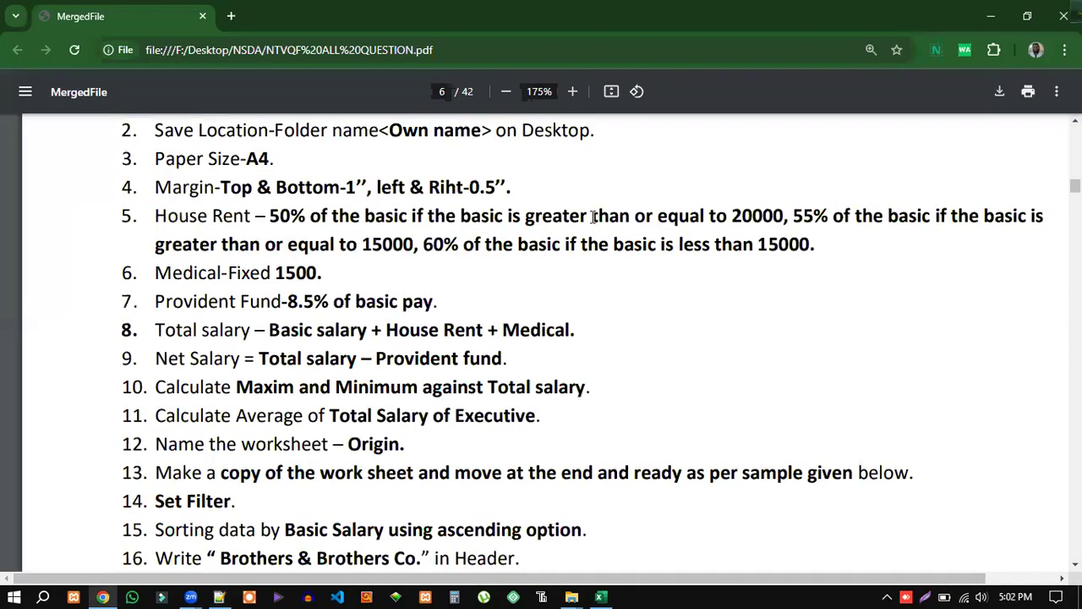
{"action": "left_click_drag", "start_coordinate": [525, 217], "coordinate": [707, 216]}
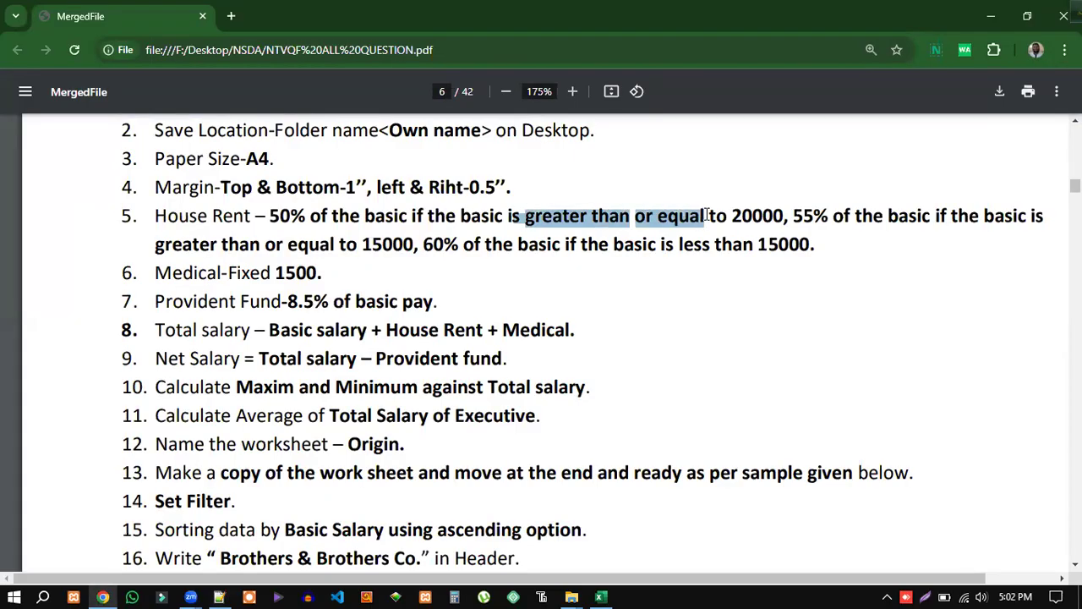
{"action": "left_click", "coordinate": [561, 217]}
{"action": "mouse_move", "coordinate": [521, 216]}
{"action": "left_mouse_down"}
{"action": "mouse_move", "coordinate": [705, 217]}
{"action": "mouse_move", "coordinate": [527, 214]}
{"action": "left_mouse_up"}
{"action": "left_click", "coordinate": [709, 222]}
{"action": "left_click_drag", "start_coordinate": [528, 218], "coordinate": [703, 217]}
{"action": "key", "text": "alt+Tab"}
{"action": "left_click", "coordinate": [219, 597]}
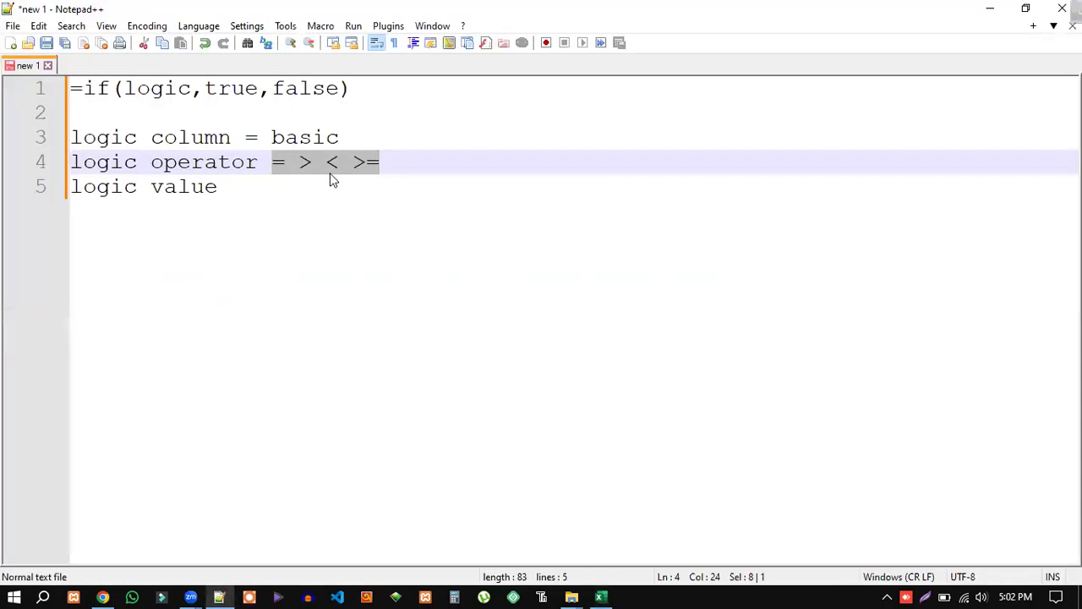
Step: Replace the operators on the "logic operator" line with ">="
{"action": "type", "text": ">="}
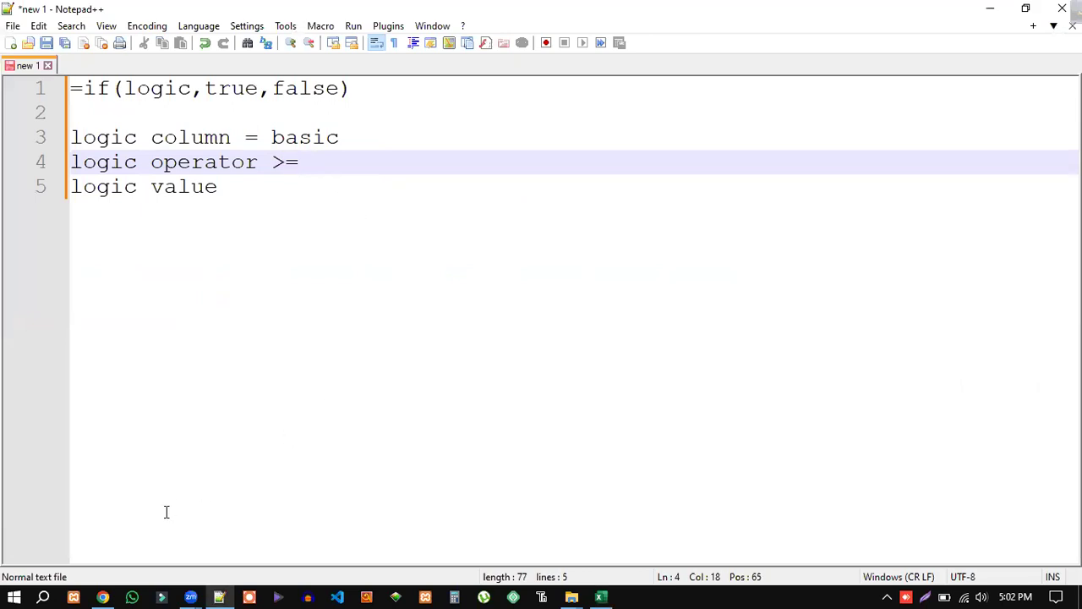
Step: Switch to Chrome and examine the House Rent rule in the PDF, including its percentages, comparison wording and threshold amounts
{"action": "left_click", "coordinate": [105, 592]}
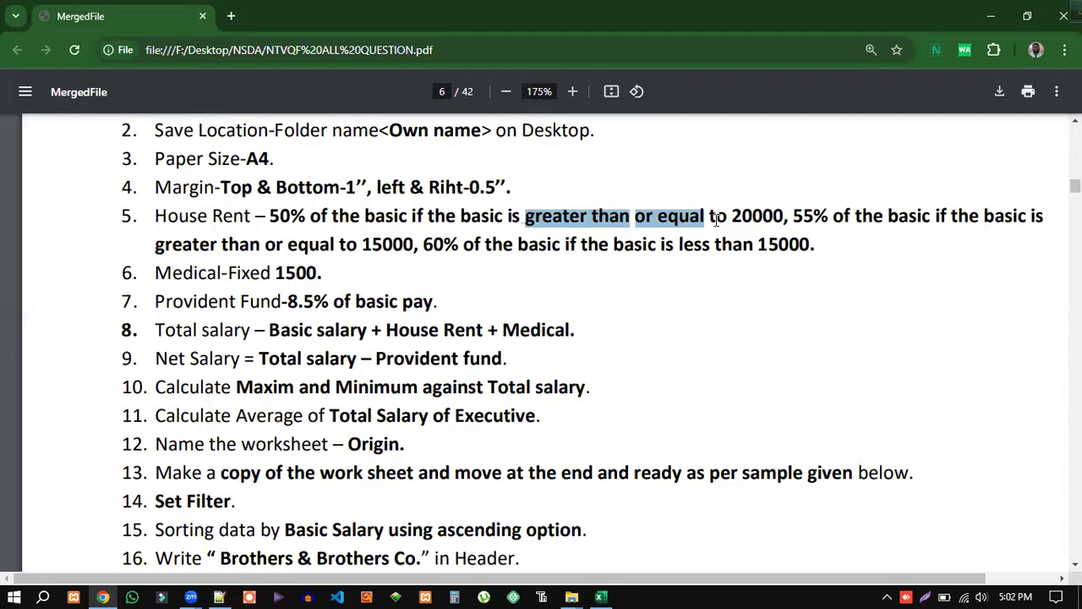
{"action": "left_click_drag", "start_coordinate": [731, 217], "coordinate": [785, 218]}
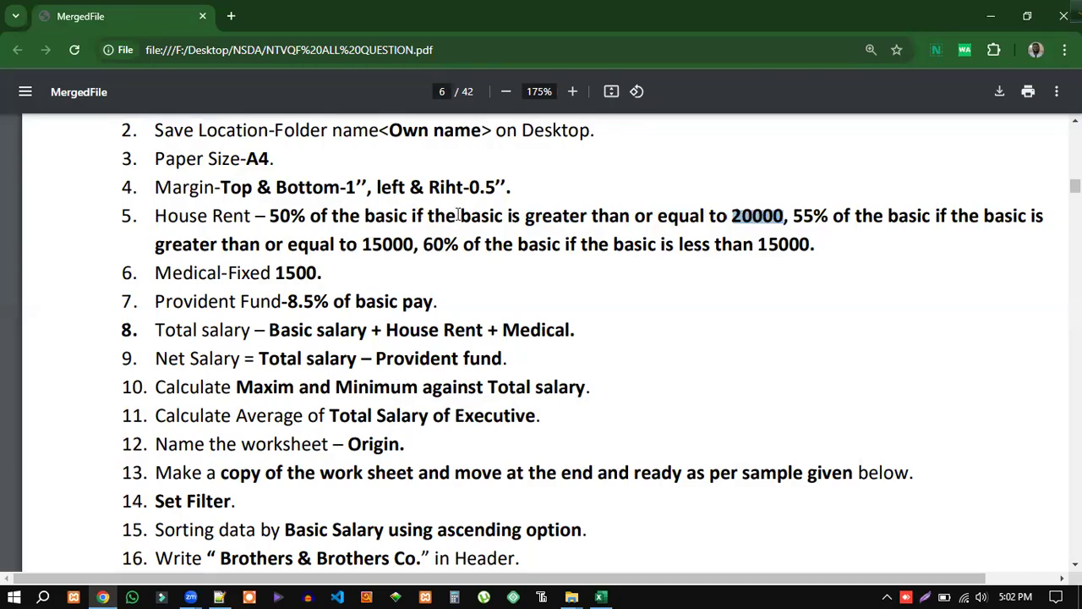
{"action": "left_click", "coordinate": [497, 216]}
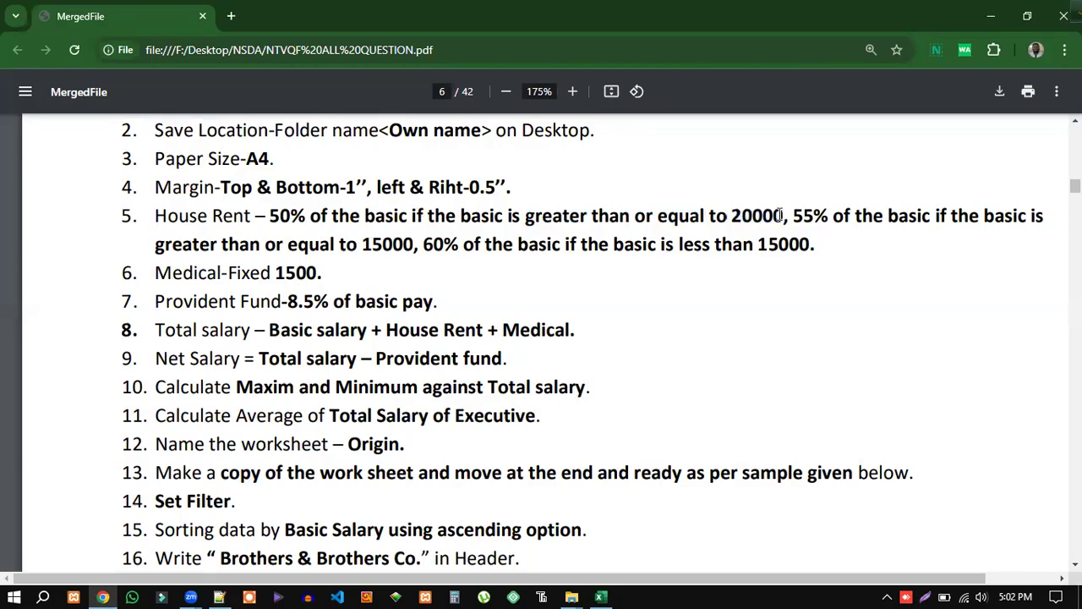
{"action": "double_click", "coordinate": [744, 215]}
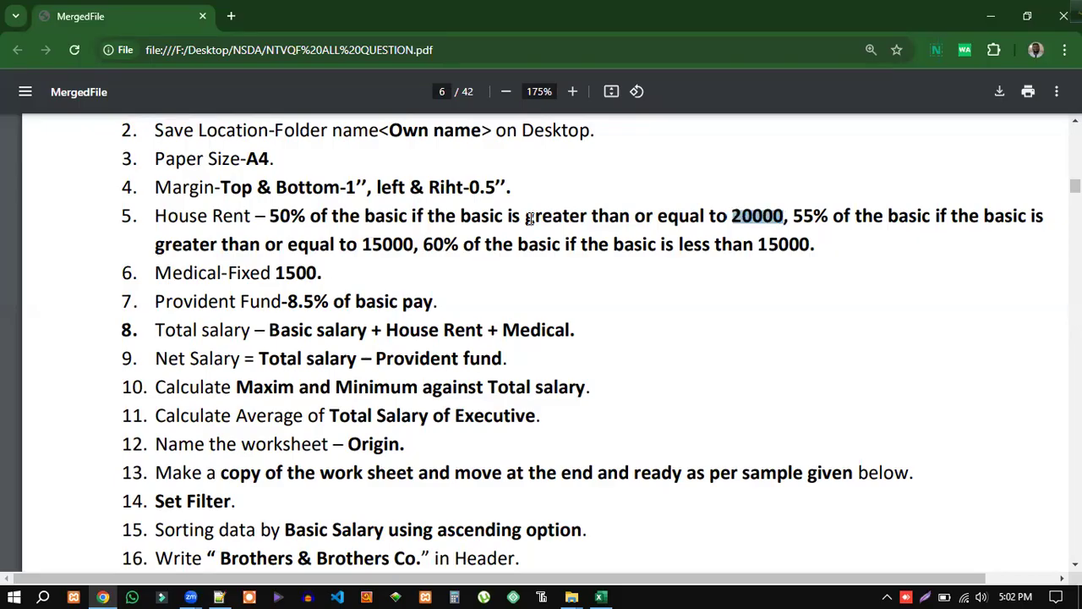
{"action": "left_click_drag", "start_coordinate": [526, 216], "coordinate": [592, 217]}
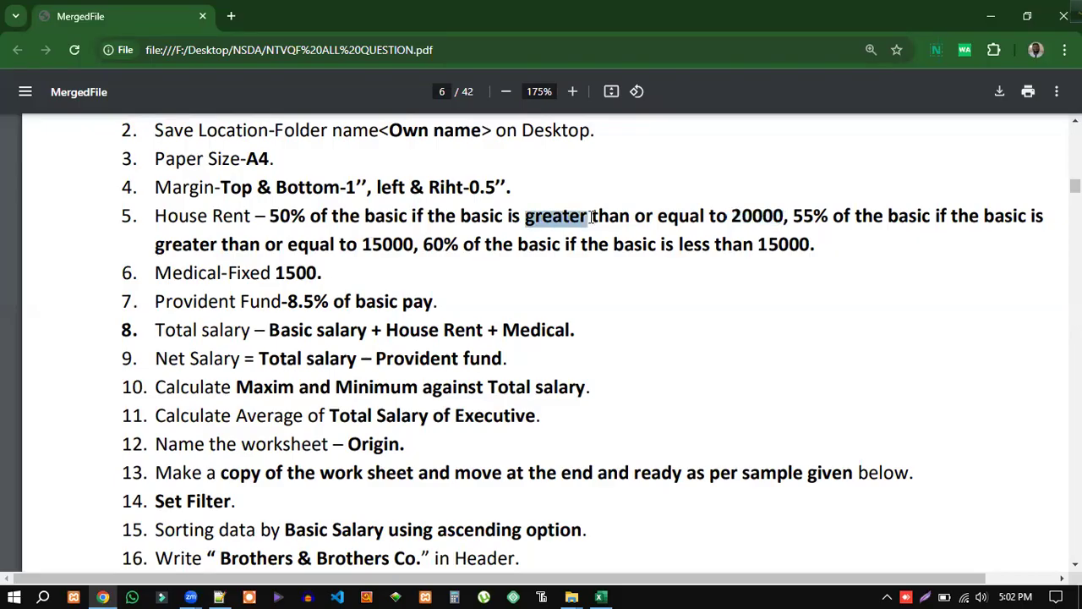
{"action": "double_click", "coordinate": [685, 217]}
{"action": "double_click", "coordinate": [758, 217]}
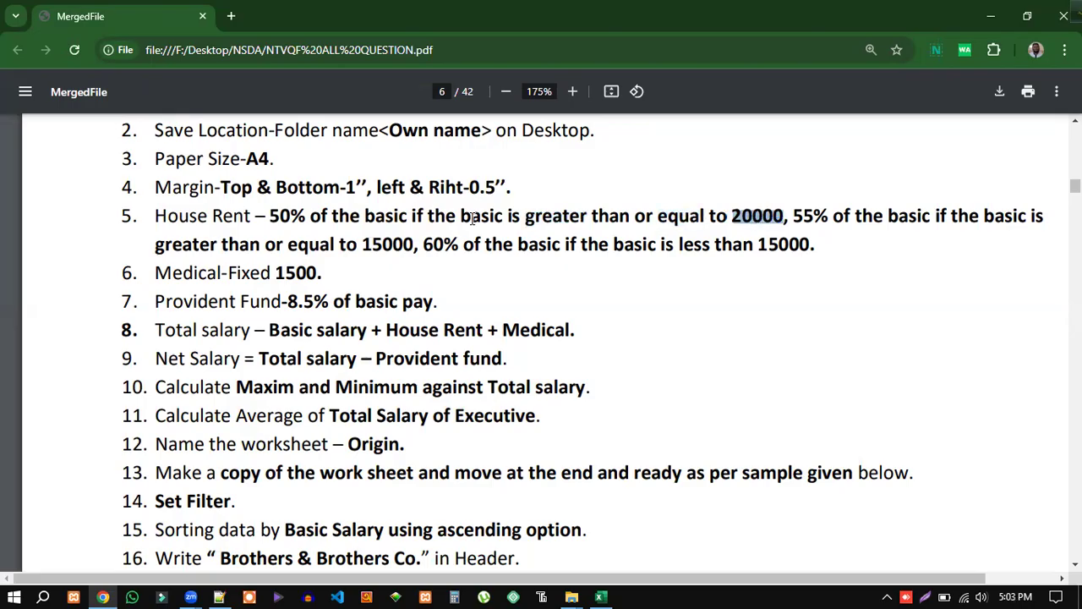
{"action": "left_click_drag", "start_coordinate": [410, 217], "coordinate": [788, 216]}
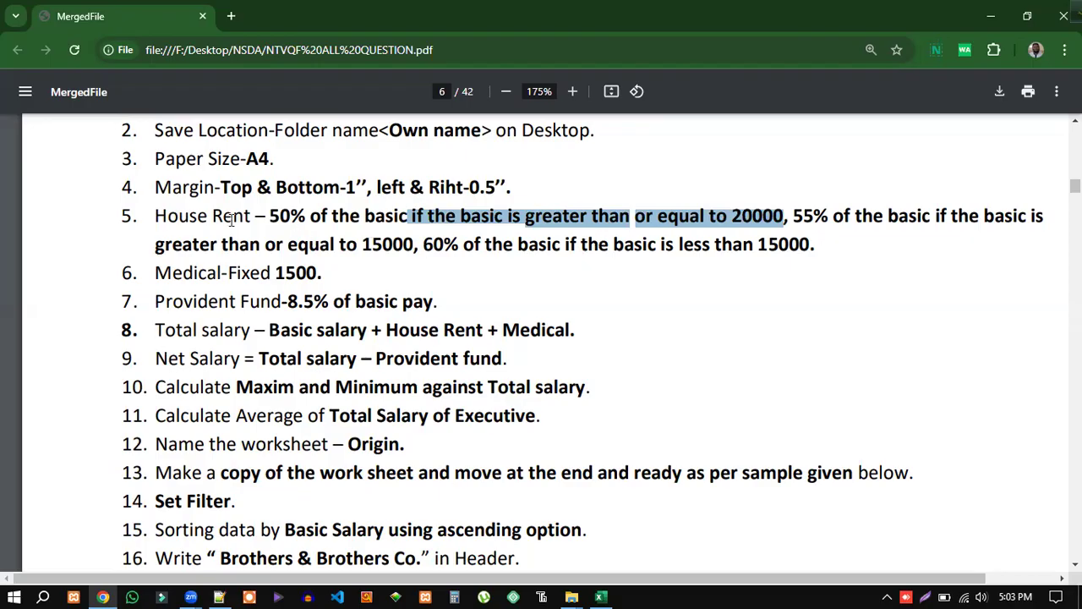
{"action": "left_click_drag", "start_coordinate": [155, 216], "coordinate": [843, 252]}
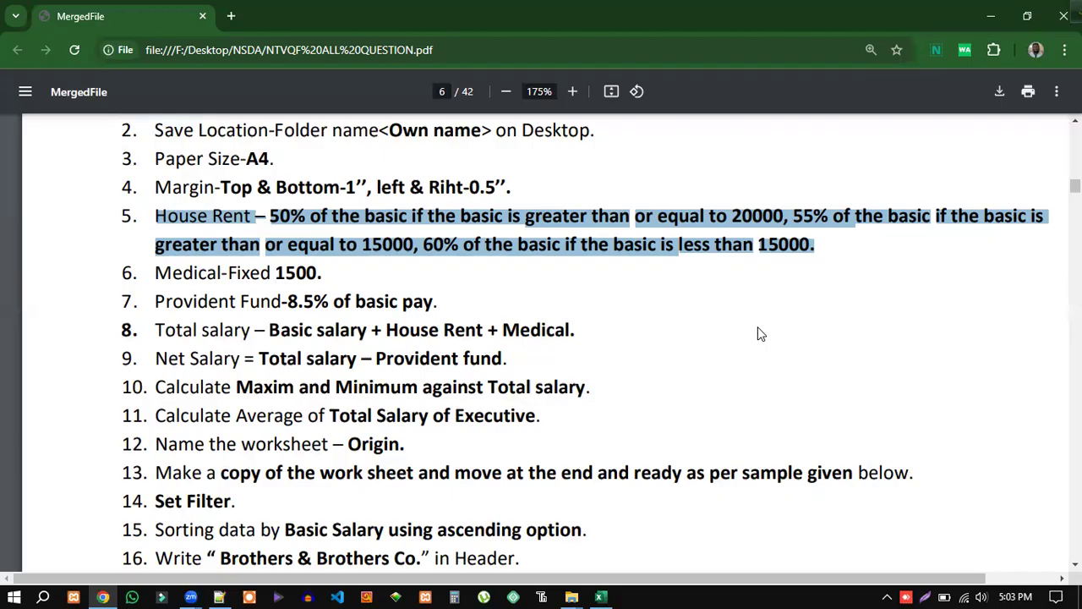
{"action": "left_click", "coordinate": [757, 233]}
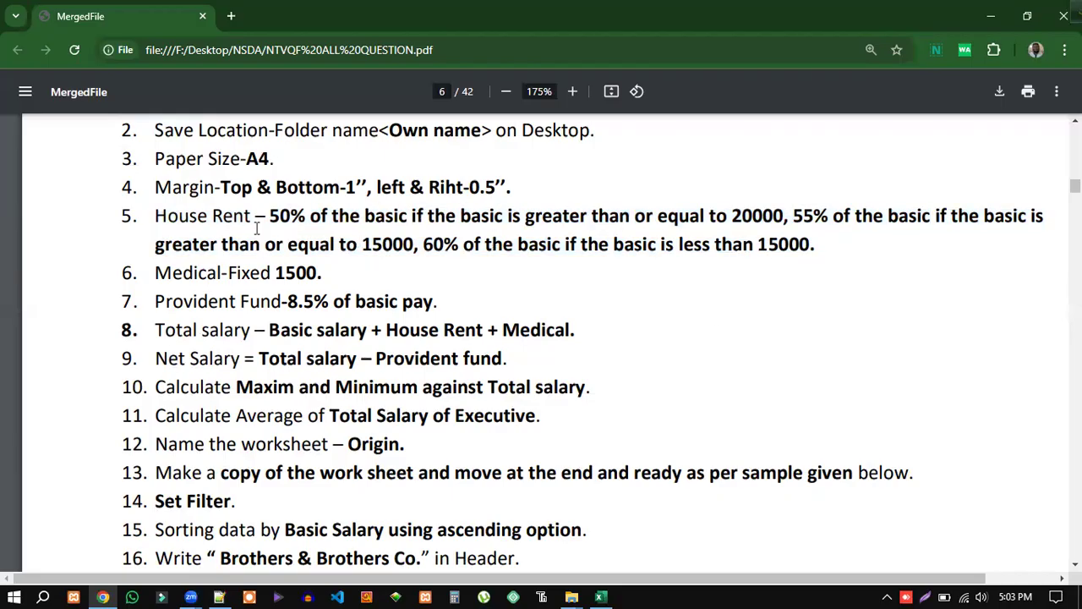
{"action": "left_click_drag", "start_coordinate": [271, 215], "coordinate": [305, 216]}
Step: Switch to Excel and start the House Rent formula =if() in D3, ready for its arguments inside the parentheses
{"action": "left_click", "coordinate": [600, 597]}
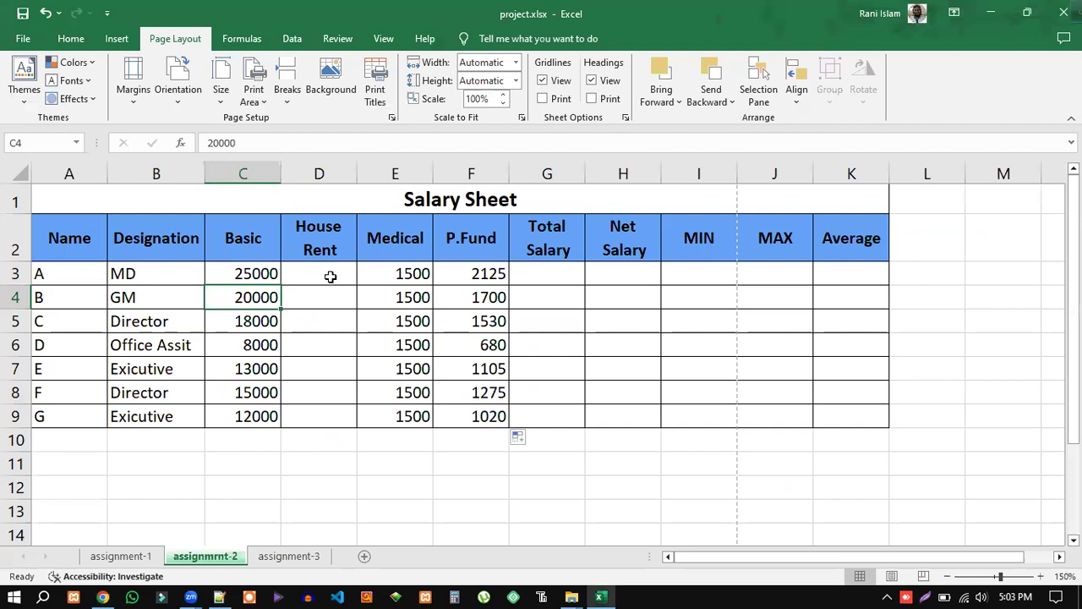
{"action": "left_click", "coordinate": [331, 276]}
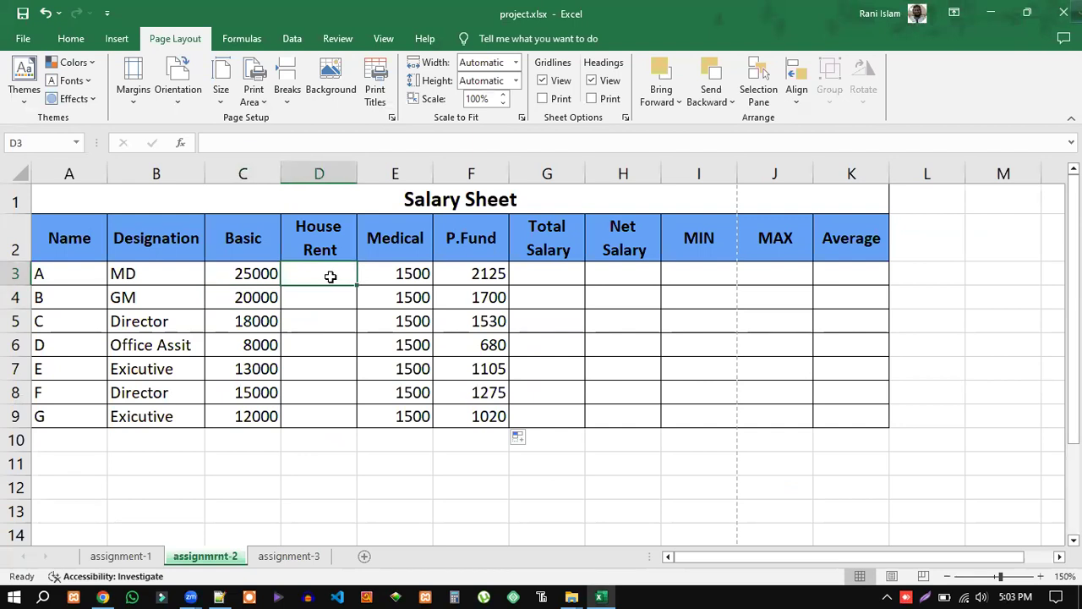
{"action": "type", "text": "="}
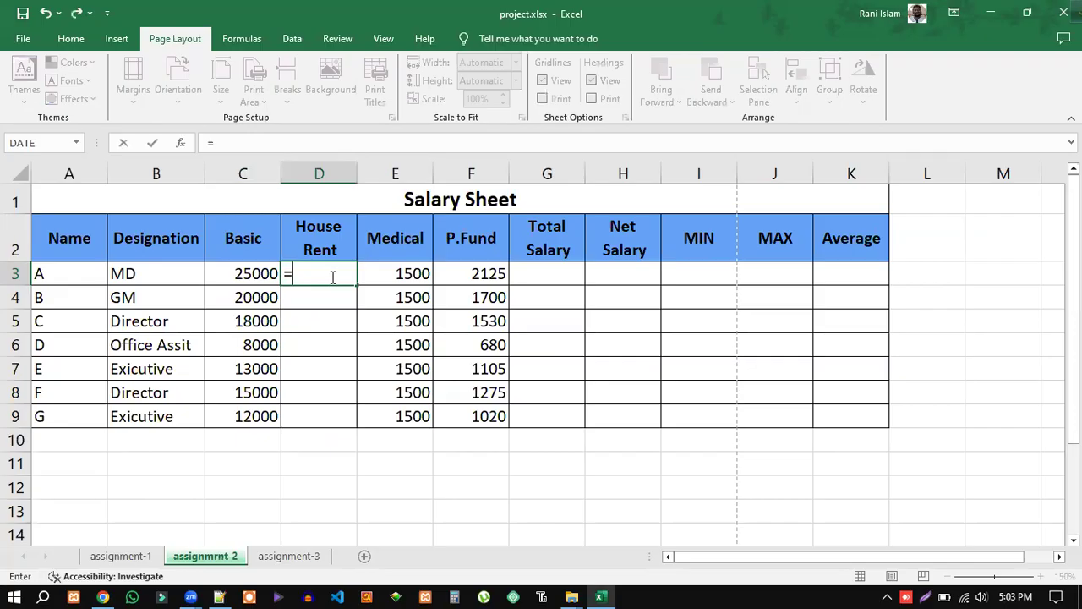
{"action": "type", "text": "if"}
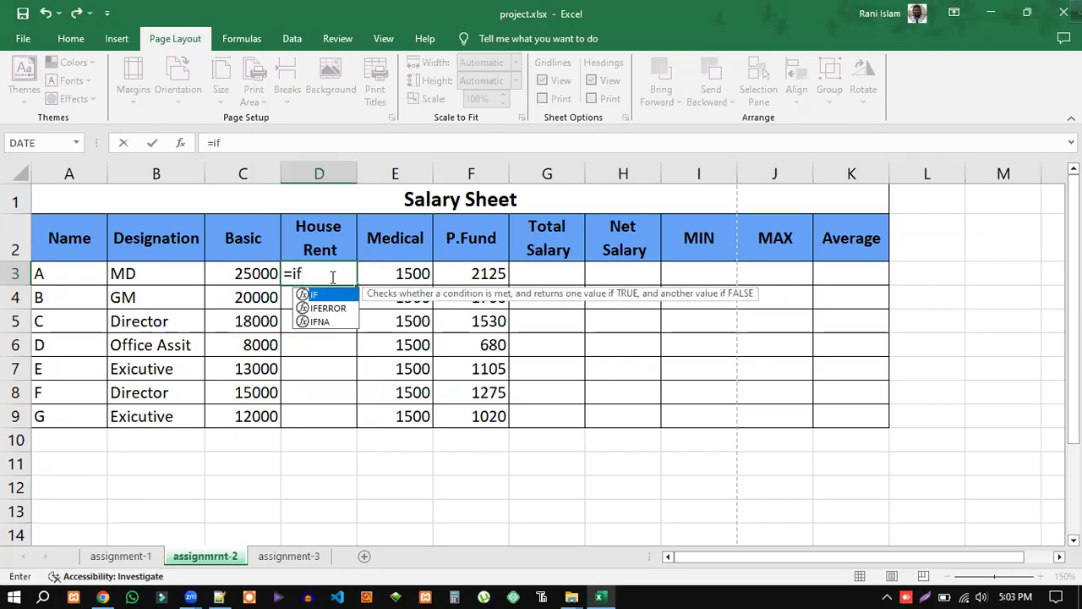
{"action": "type", "text": "()"}
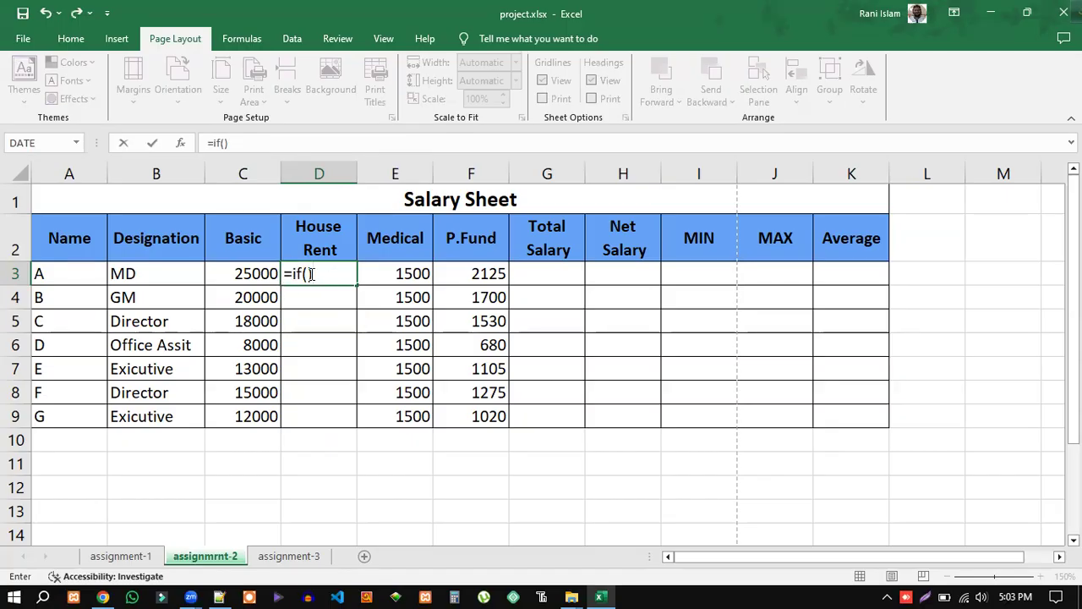
{"action": "left_click", "coordinate": [312, 276]}
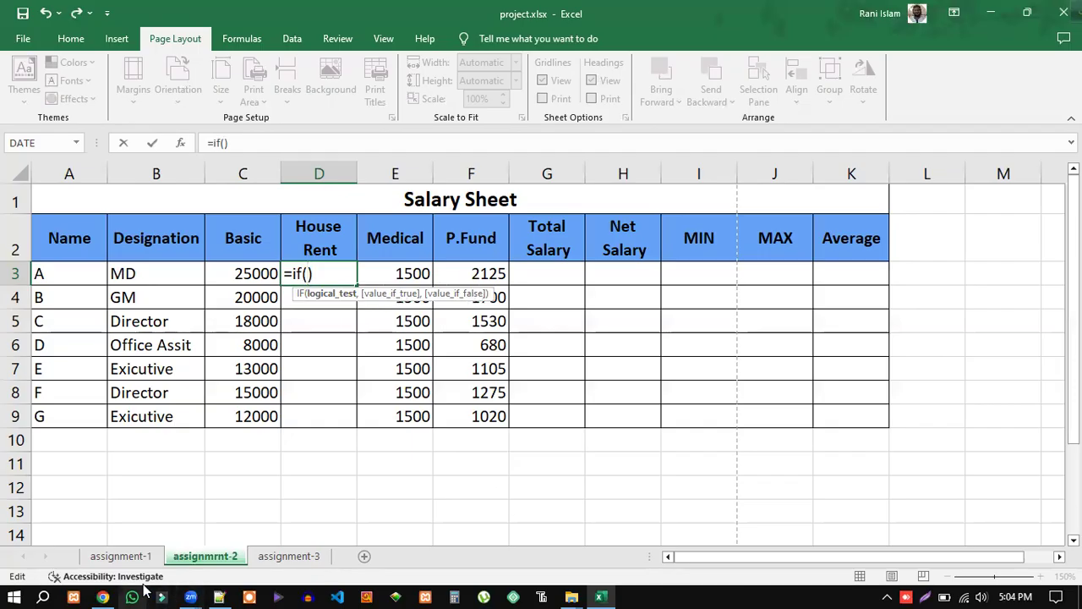
Step: Check the 50% rate and the basic condition of the House Rent rule in Chrome, and insert C3 as the tested cell in Excel's D3 formula
{"action": "left_click", "coordinate": [105, 593]}
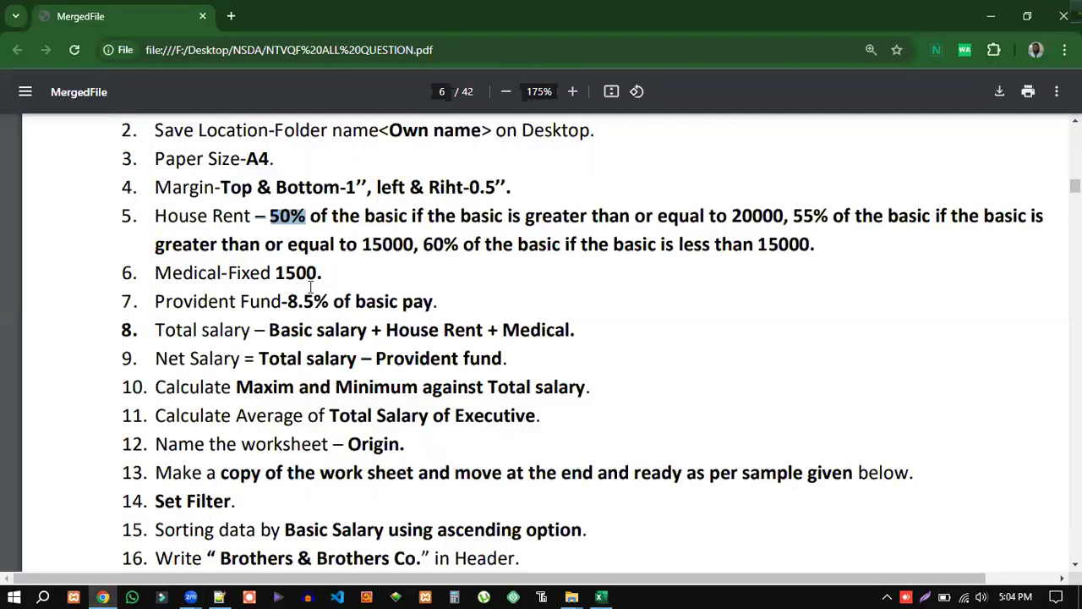
{"action": "left_click", "coordinate": [301, 220]}
{"action": "left_click_drag", "start_coordinate": [272, 215], "coordinate": [303, 213]}
{"action": "left_click", "coordinate": [493, 307]}
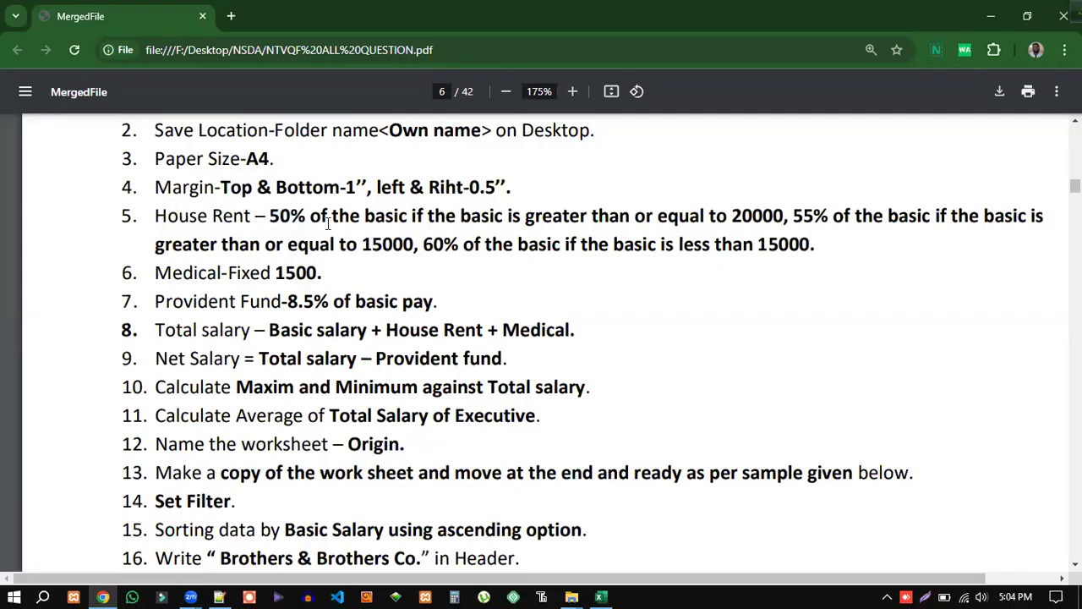
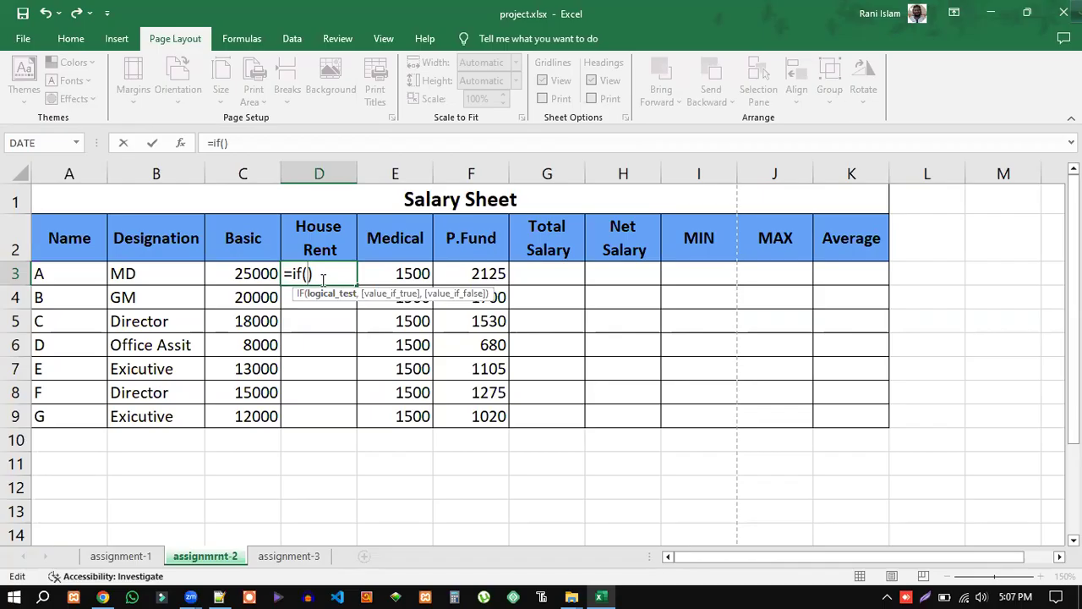
{"action": "left_click", "coordinate": [103, 596]}
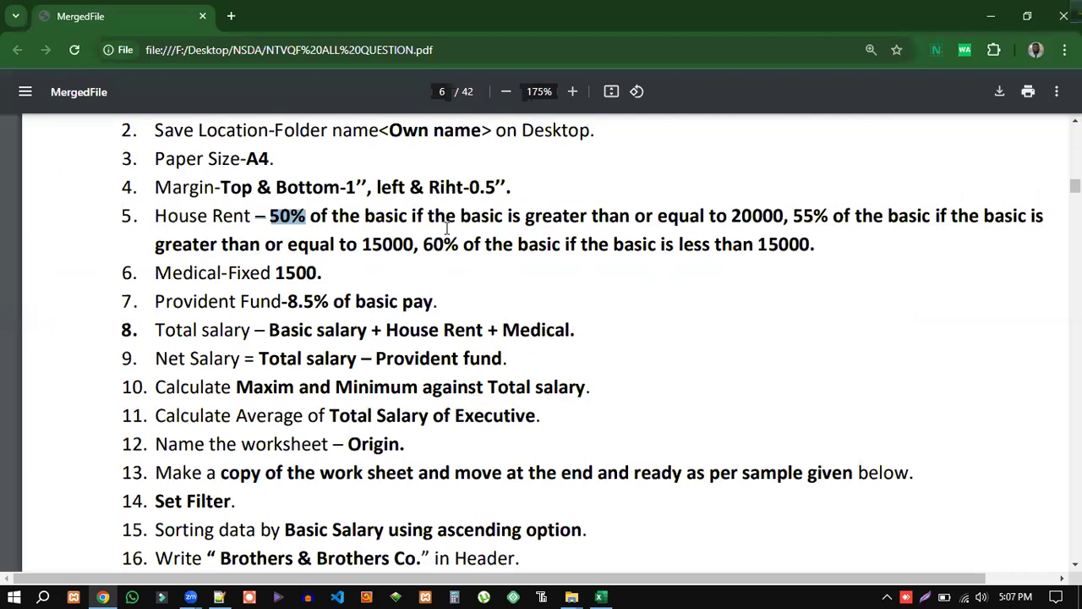
{"action": "left_click", "coordinate": [423, 219]}
{"action": "left_click_drag", "start_coordinate": [430, 215], "coordinate": [499, 215]}
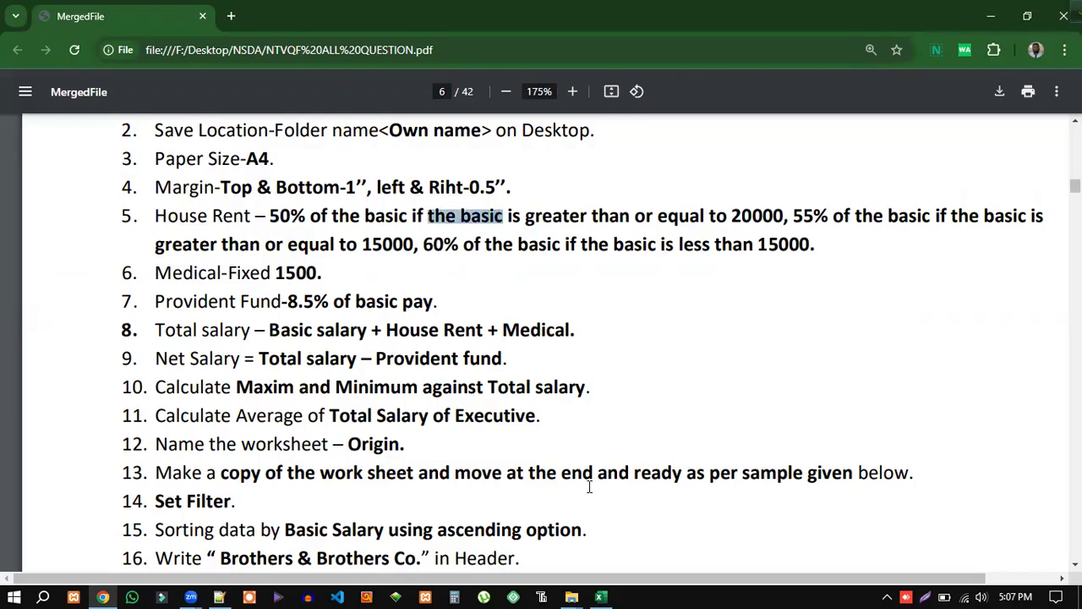
{"action": "left_click", "coordinate": [601, 596]}
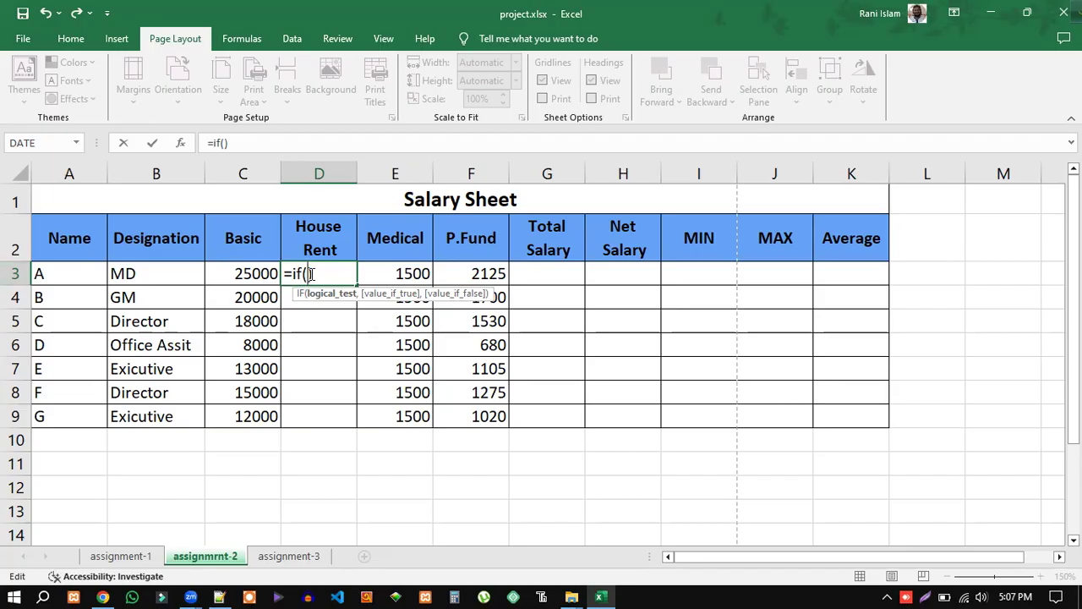
{"action": "left_click", "coordinate": [241, 273]}
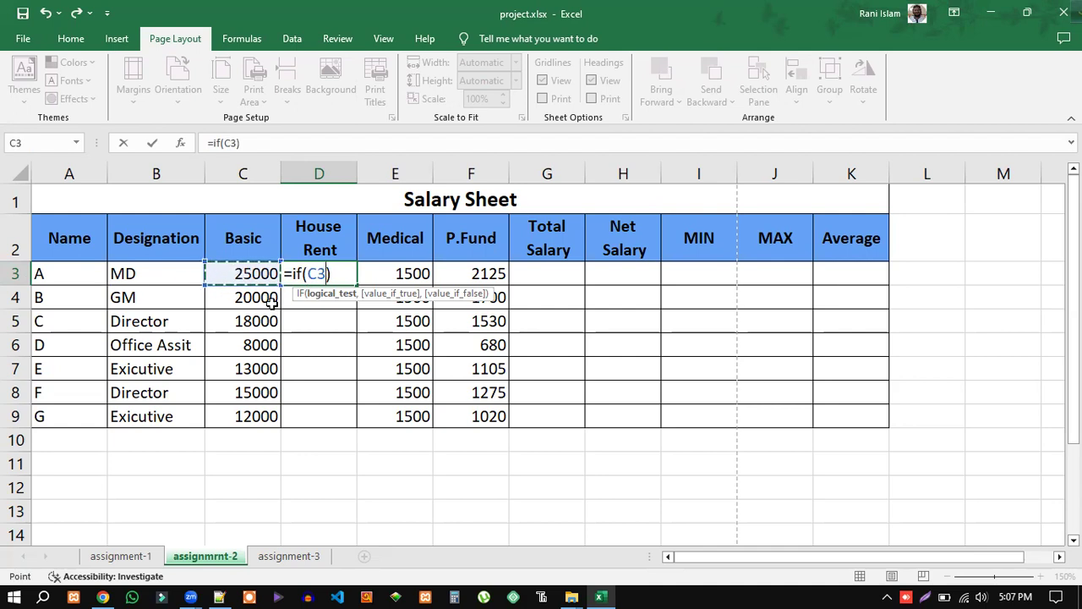
{"action": "double_click", "coordinate": [322, 273]}
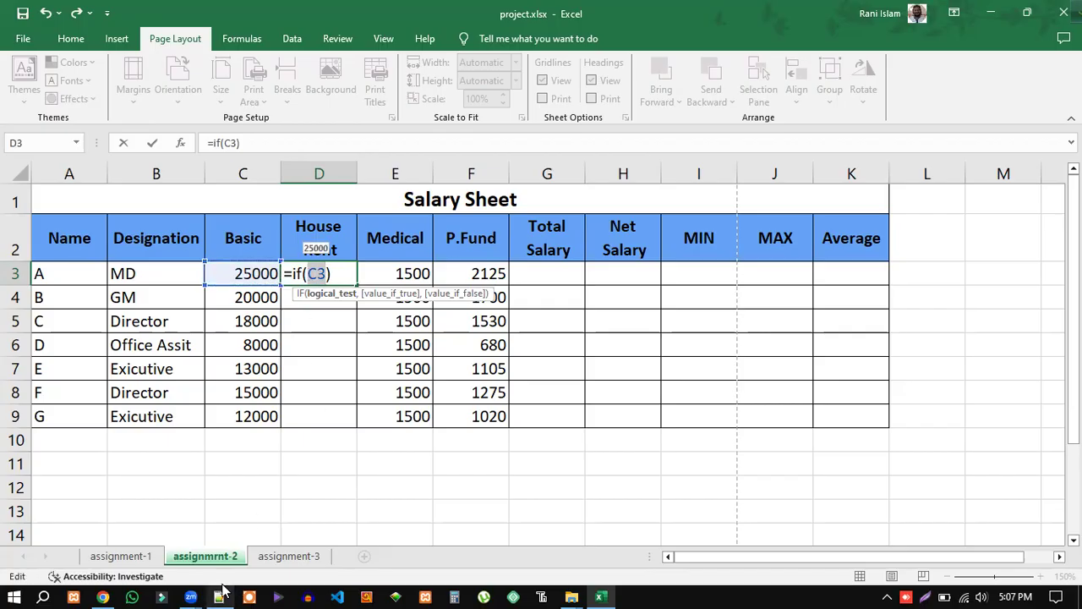
Step: Check the Notepad++ logic notes and the comparison wording in Chrome, and add the operator >= after C3 in Excel's D3 formula
{"action": "left_click", "coordinate": [219, 597]}
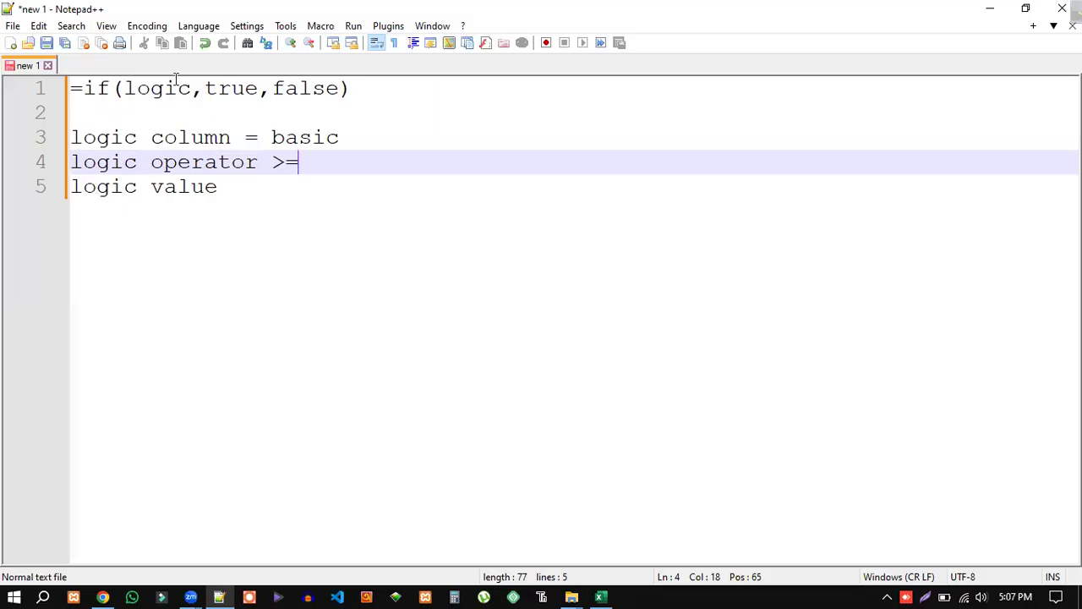
{"action": "left_click_drag", "start_coordinate": [236, 137], "coordinate": [70, 138]}
{"action": "left_click_drag", "start_coordinate": [257, 162], "coordinate": [70, 162]}
{"action": "left_click", "coordinate": [102, 597]}
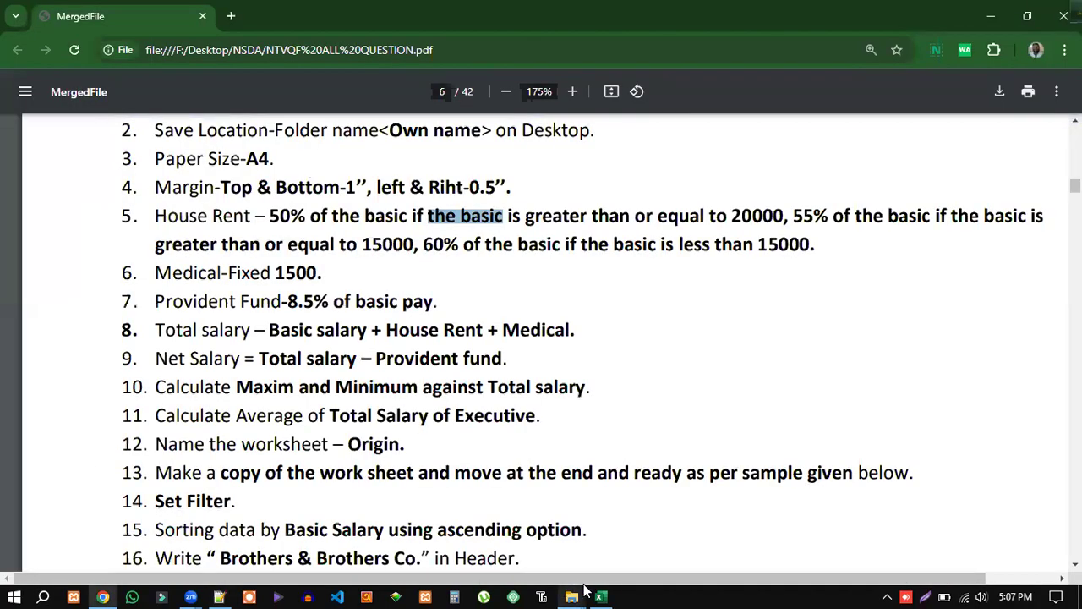
{"action": "left_click", "coordinate": [600, 596]}
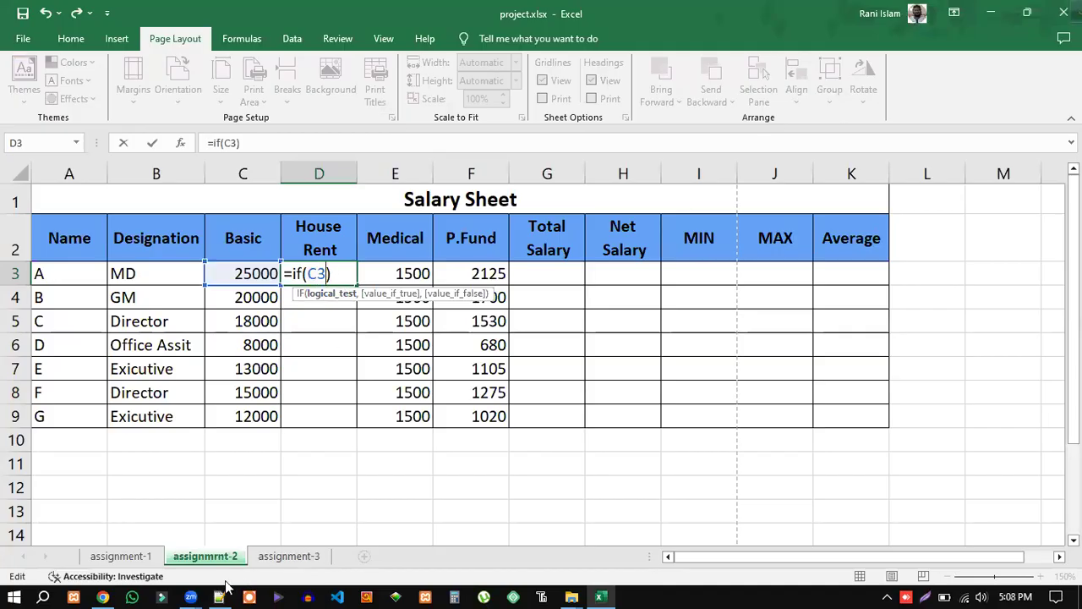
{"action": "left_click", "coordinate": [102, 597]}
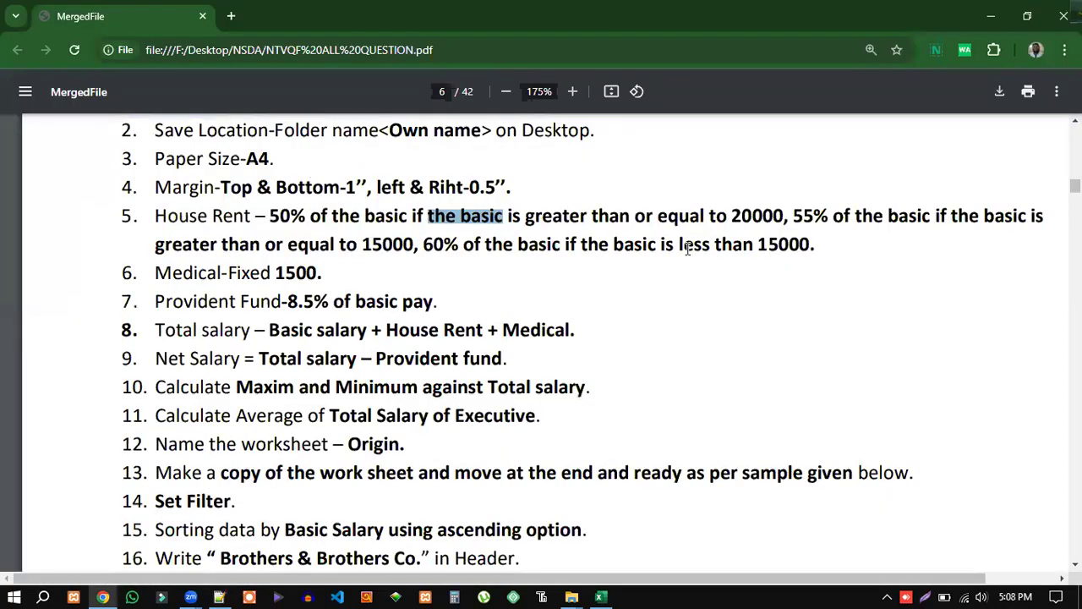
{"action": "left_click_drag", "start_coordinate": [525, 218], "coordinate": [708, 220]}
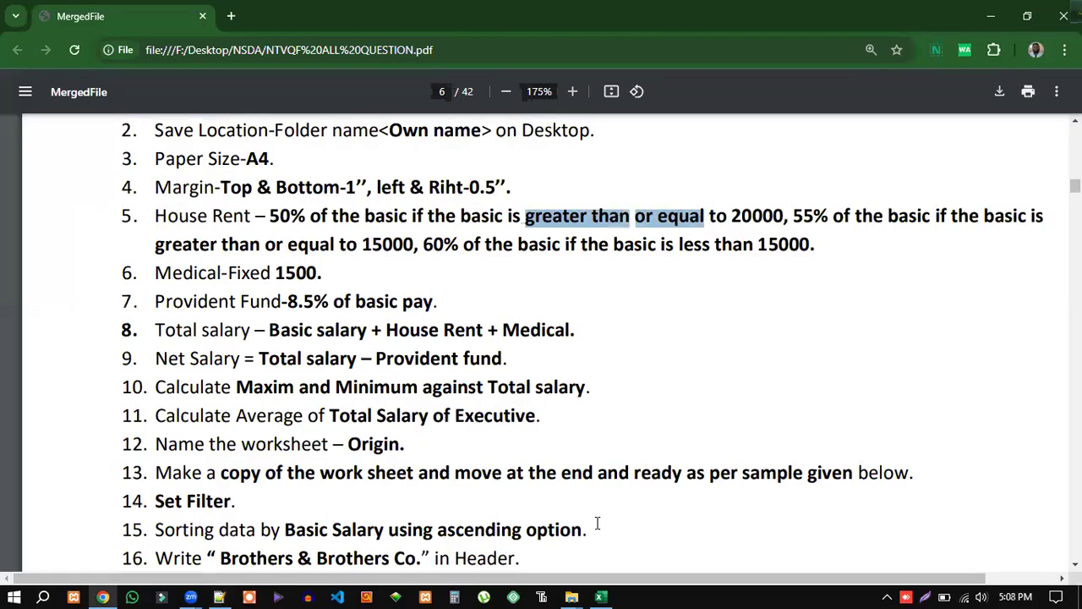
{"action": "left_click", "coordinate": [601, 597]}
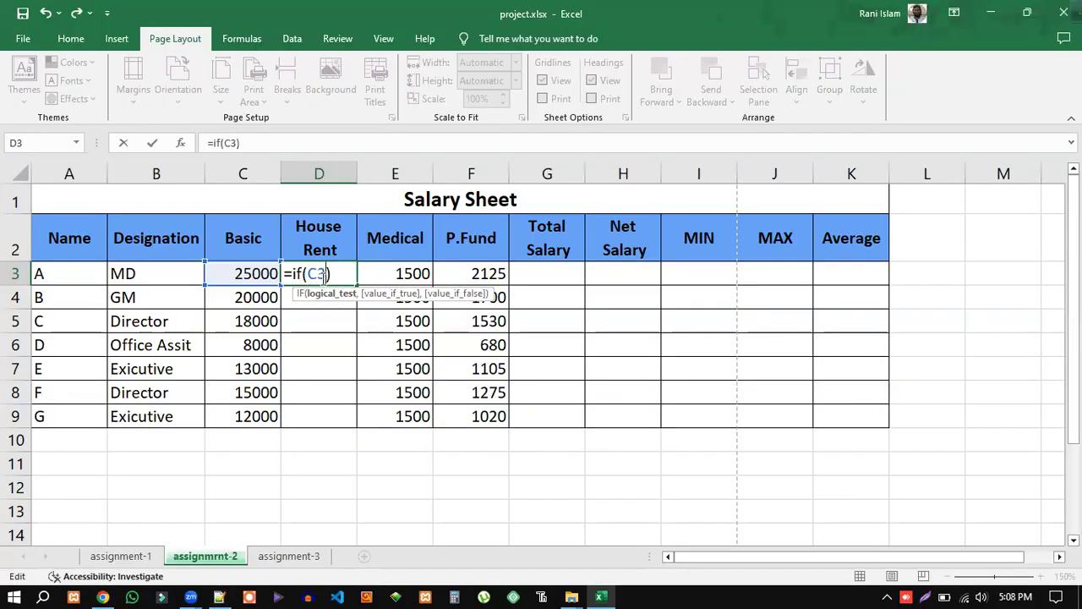
{"action": "type", "text": ">="}
Step: Check the first House Rent threshold in Chrome and complete the logical test in Excel's D3 formula as C3>=20000
{"action": "left_click", "coordinate": [103, 597]}
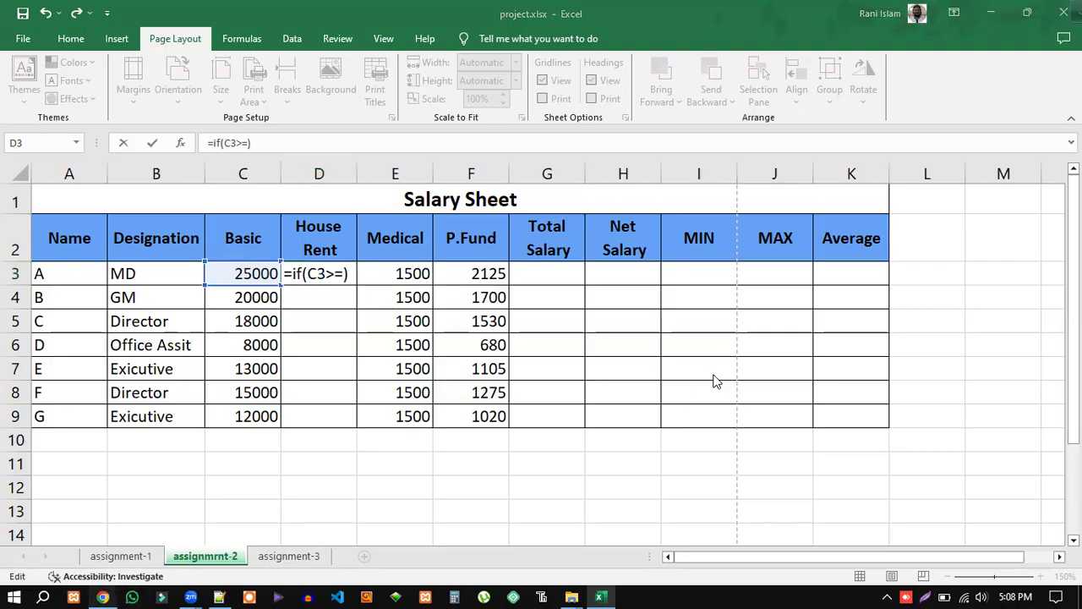
{"action": "left_click_drag", "start_coordinate": [711, 215], "coordinate": [779, 216]}
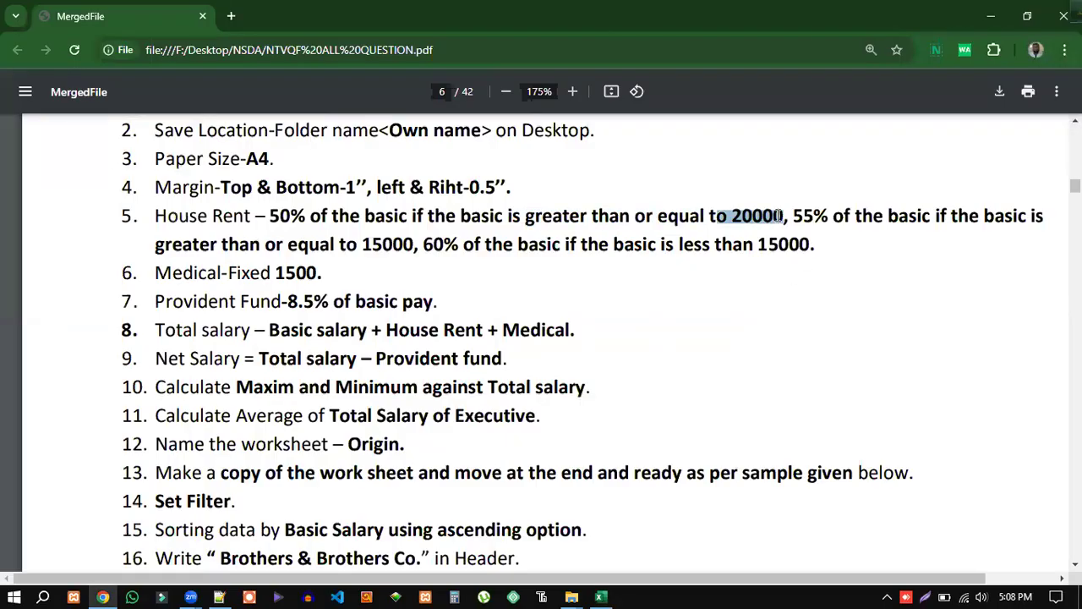
{"action": "left_click", "coordinate": [600, 597]}
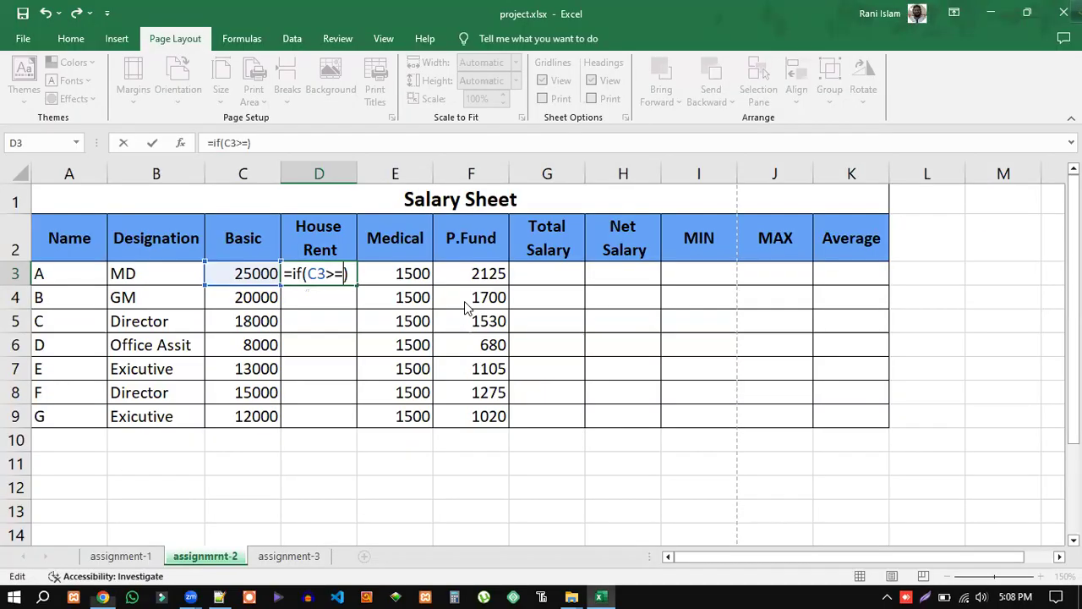
{"action": "type", "text": "2000"}
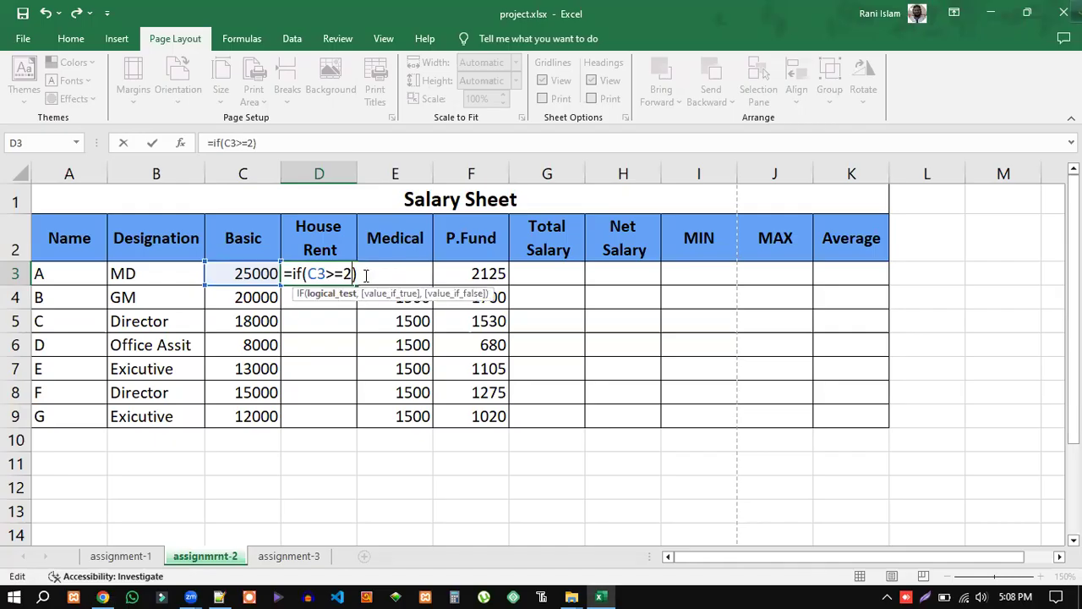
{"action": "type", "text": "0"}
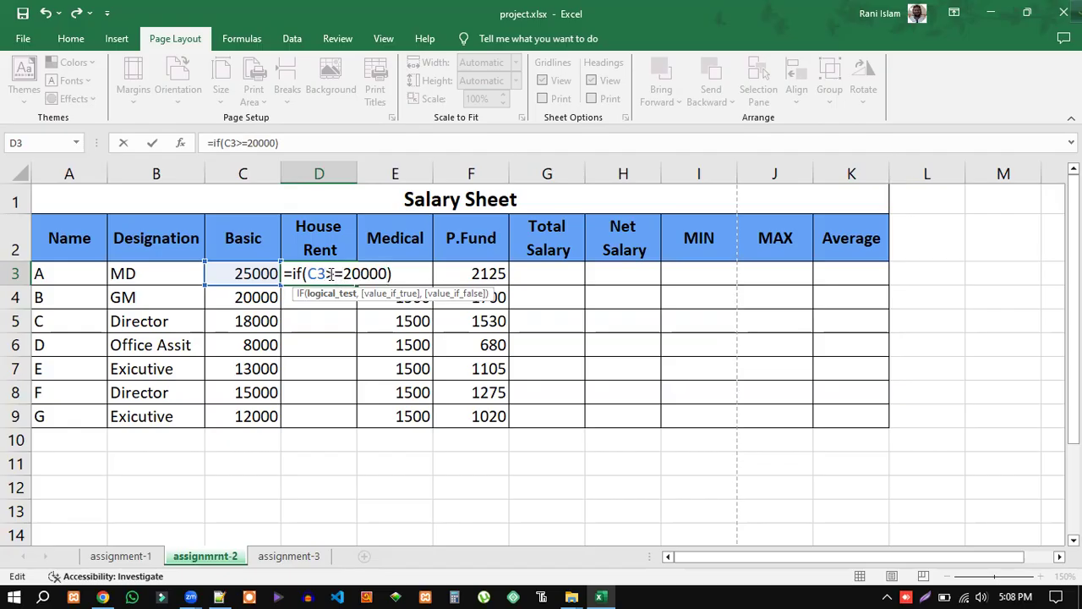
Step: Review the cell reference, the >= operator and the 20000 threshold in the logical test of D3's House Rent formula
{"action": "left_click", "coordinate": [343, 274]}
{"action": "left_click_drag", "start_coordinate": [327, 274], "coordinate": [344, 274]}
{"action": "double_click", "coordinate": [361, 274]}
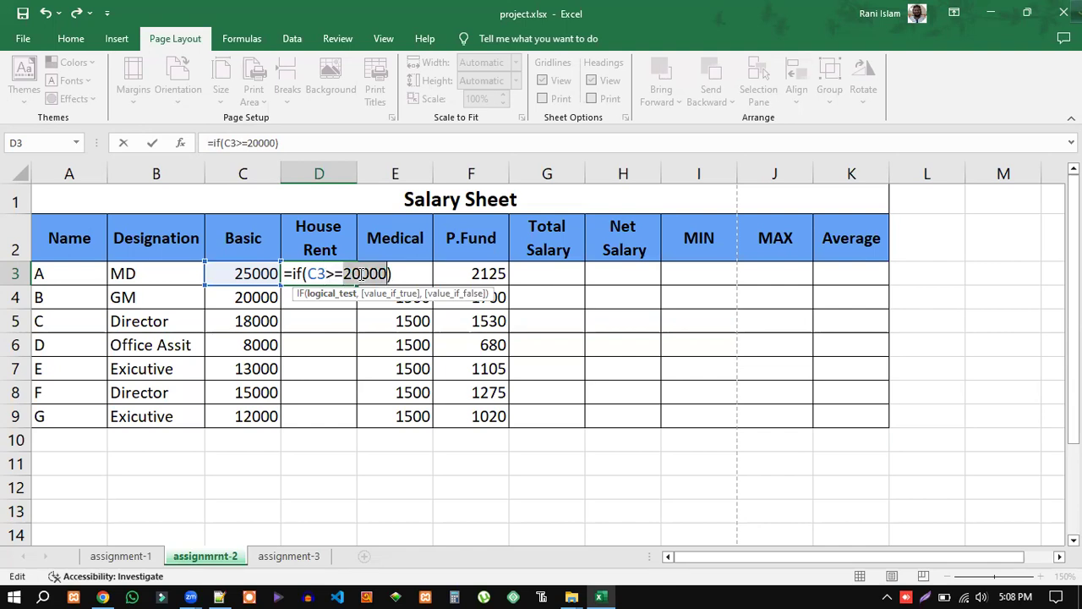
{"action": "left_click", "coordinate": [361, 274]}
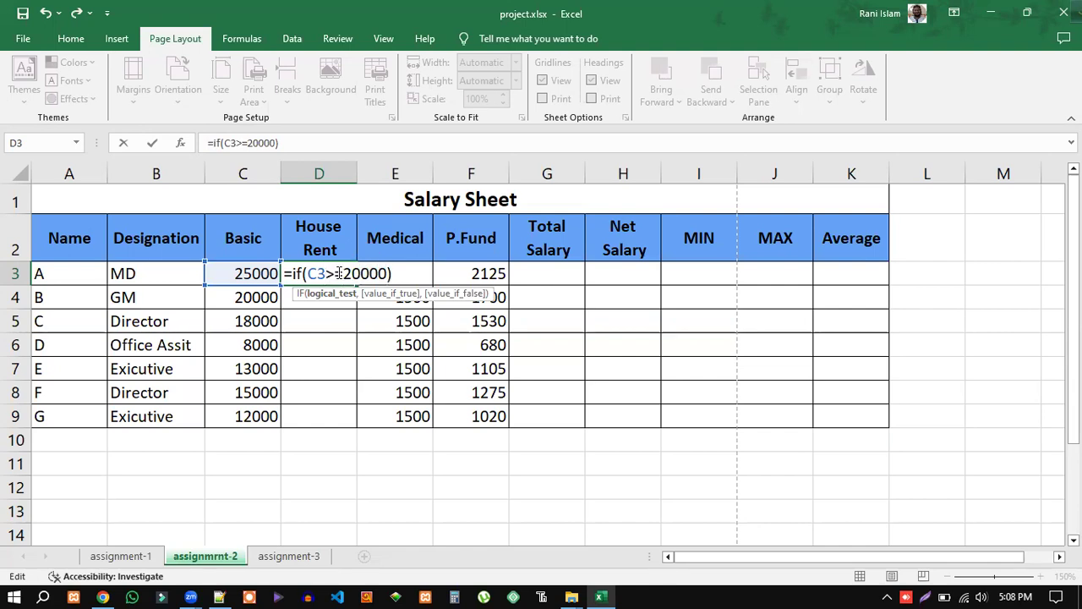
{"action": "left_click_drag", "start_coordinate": [333, 273], "coordinate": [328, 272]}
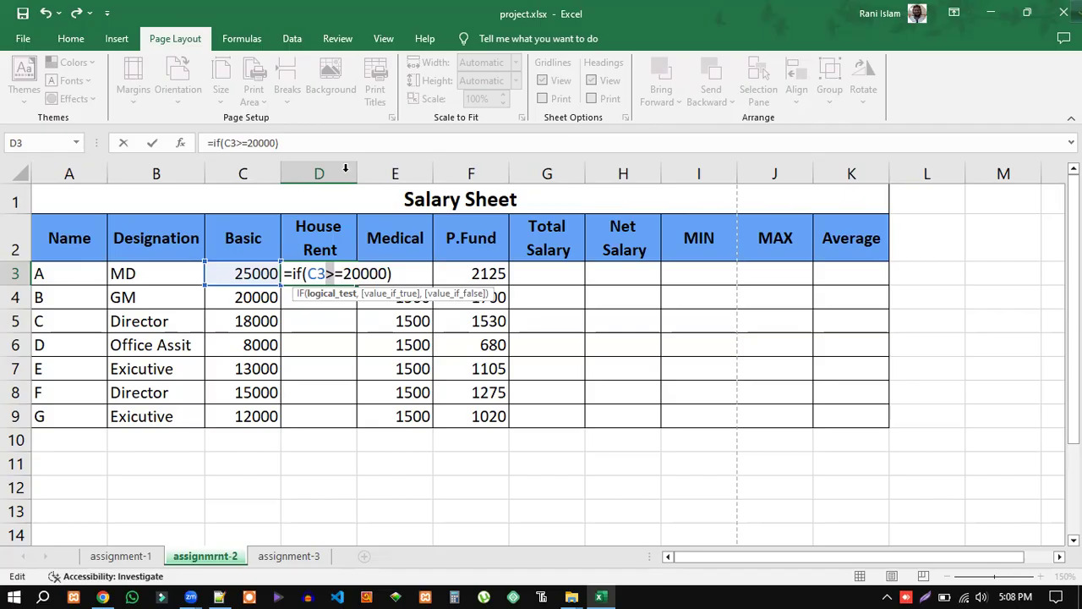
{"action": "left_click", "coordinate": [381, 323]}
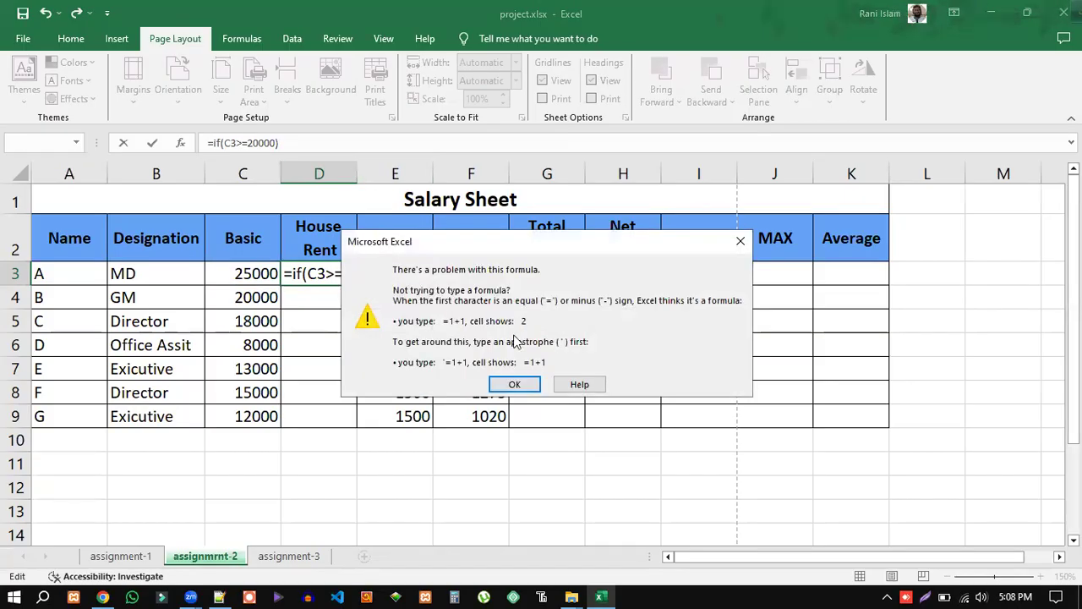
{"action": "left_click", "coordinate": [741, 242]}
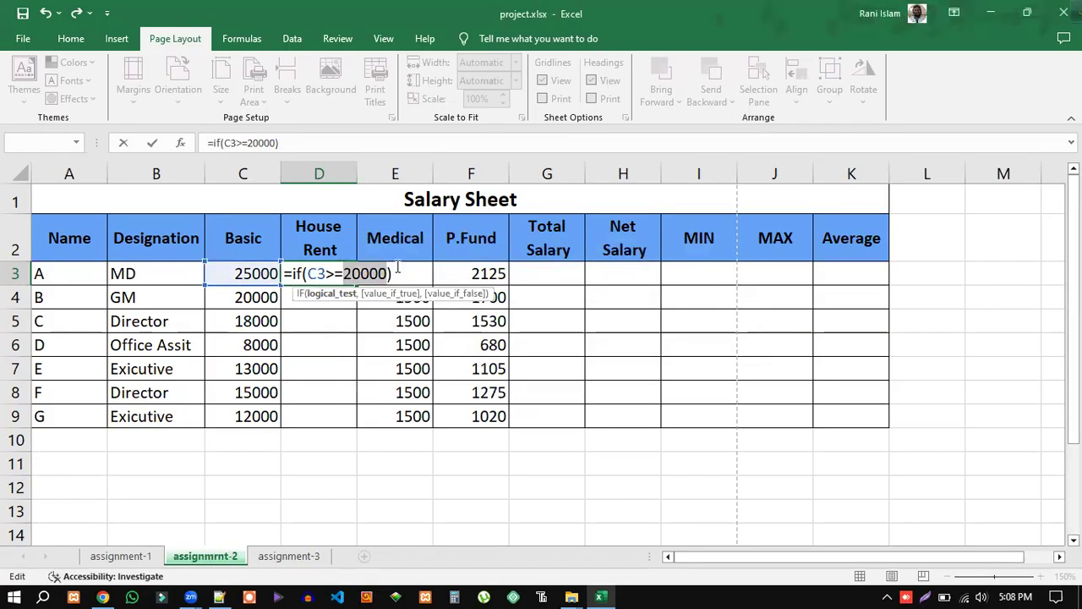
{"action": "left_click", "coordinate": [364, 275]}
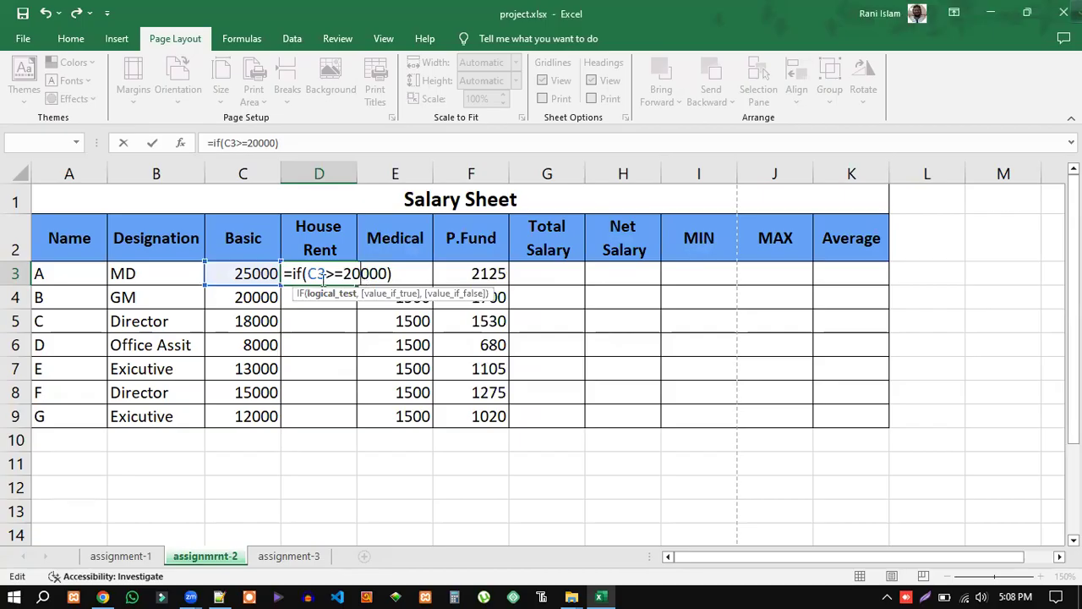
Step: Review the whole condition C3>=20000 in D3's formula and add a comma after it to begin the value-if-true argument
{"action": "left_click_drag", "start_coordinate": [309, 273], "coordinate": [388, 273]}
{"action": "left_click", "coordinate": [394, 275]}
{"action": "key", "text": "Left"}
{"action": "left_click_drag", "start_coordinate": [308, 273], "coordinate": [389, 273]}
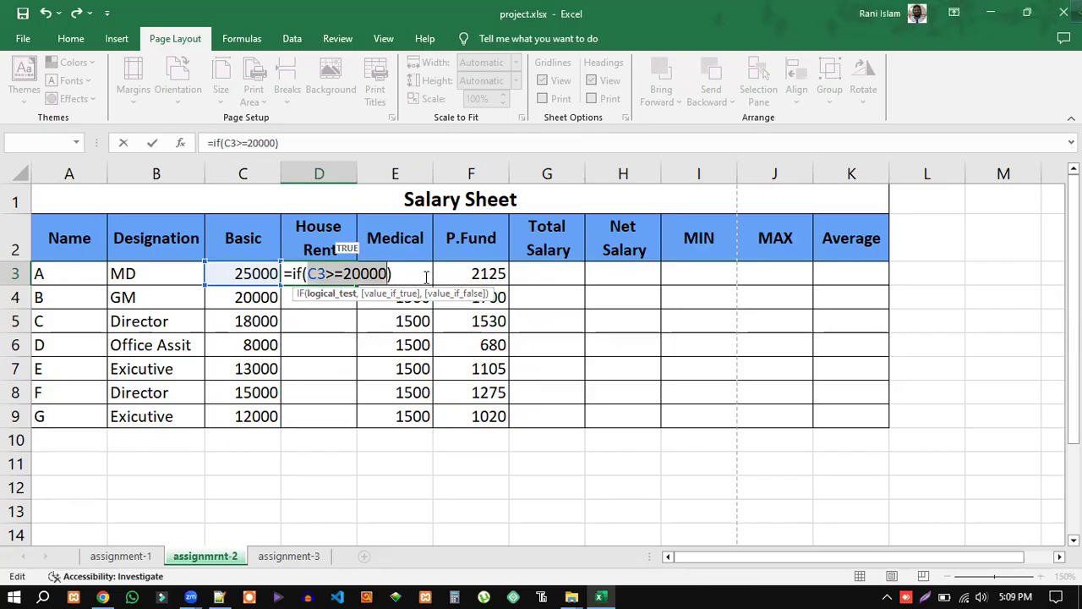
{"action": "left_click", "coordinate": [352, 274]}
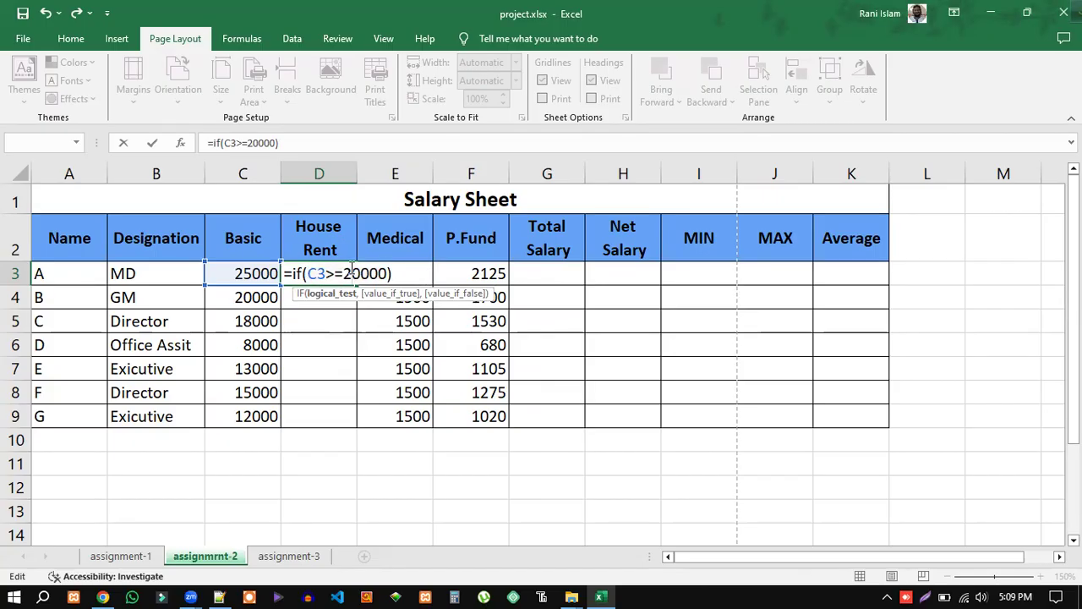
{"action": "left_click_drag", "start_coordinate": [308, 274], "coordinate": [385, 275]}
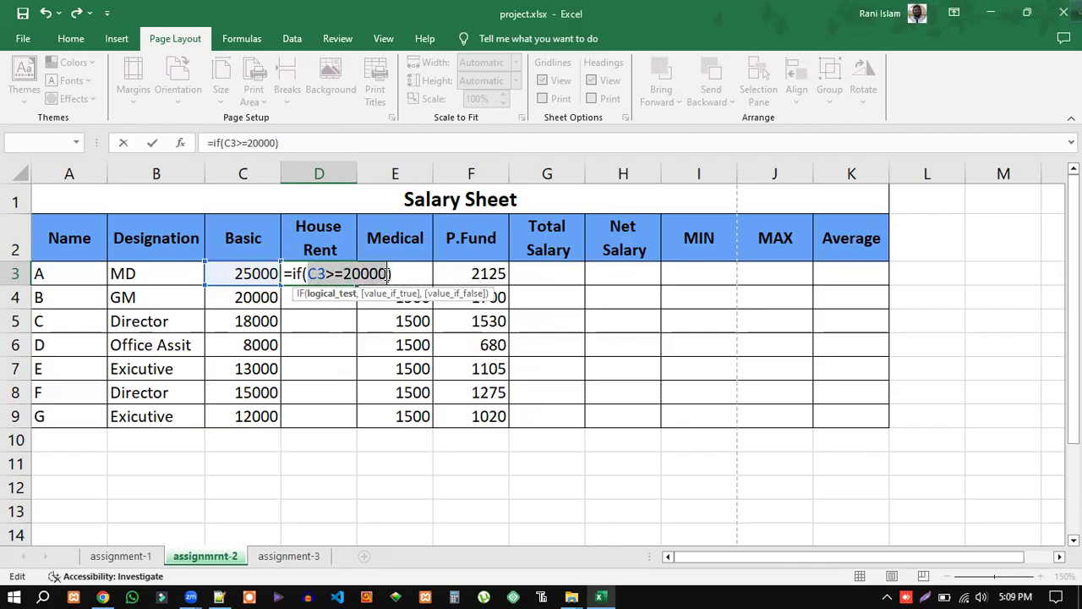
{"action": "left_click", "coordinate": [386, 275]}
{"action": "type", "text": ","}
{"action": "left_click_drag", "start_coordinate": [392, 275], "coordinate": [312, 274]}
{"action": "left_click", "coordinate": [392, 275]}
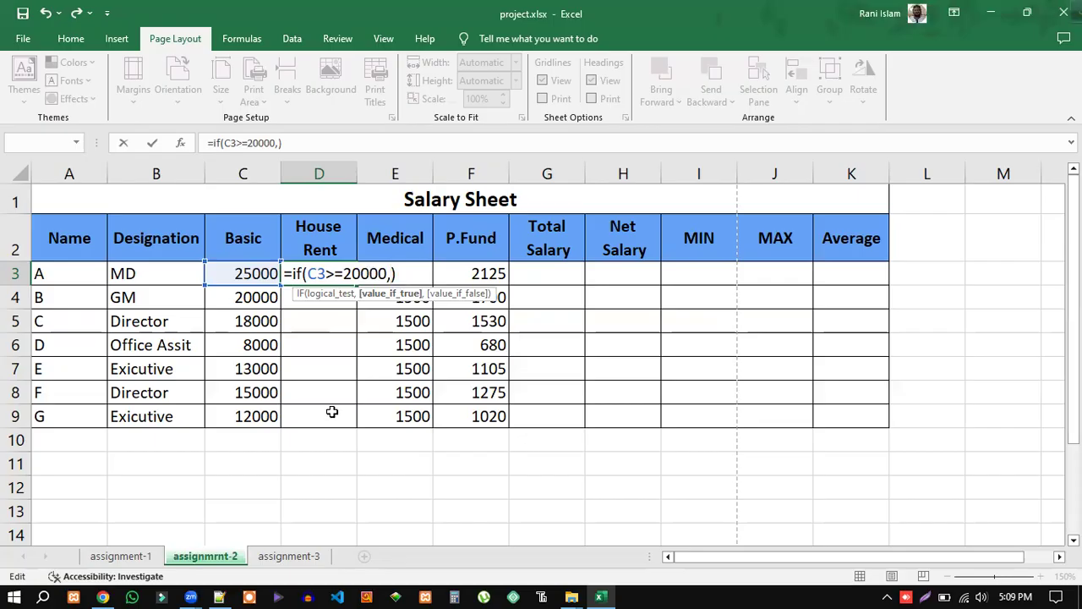
Step: Check the first House Rent rate in Chrome and enter C3*50% as the value-if-true argument in Excel's D3 formula
{"action": "left_click", "coordinate": [102, 596]}
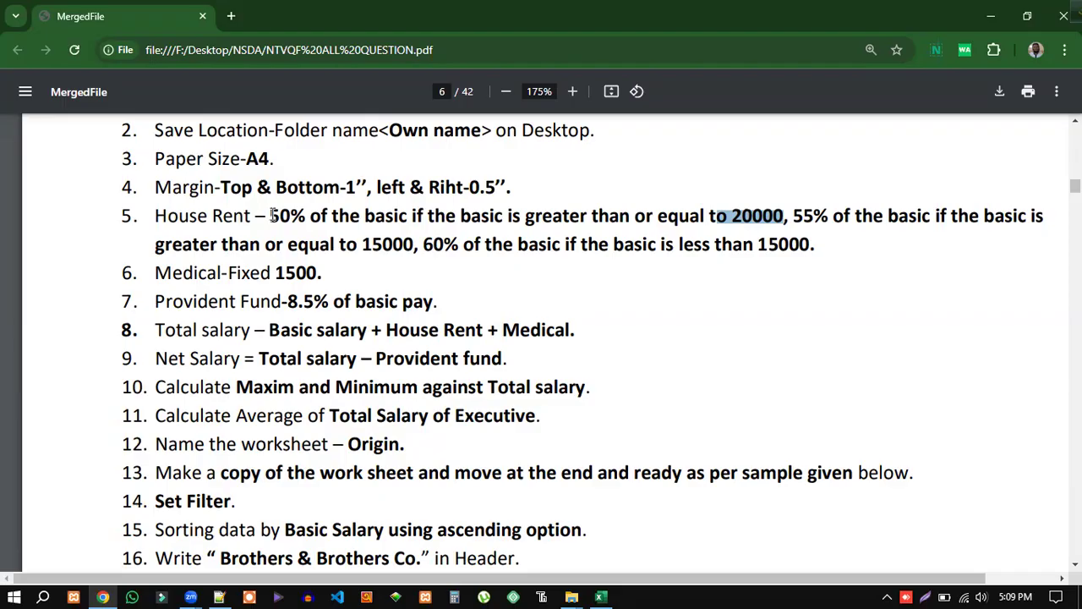
{"action": "left_click_drag", "start_coordinate": [407, 216], "coordinate": [342, 217]}
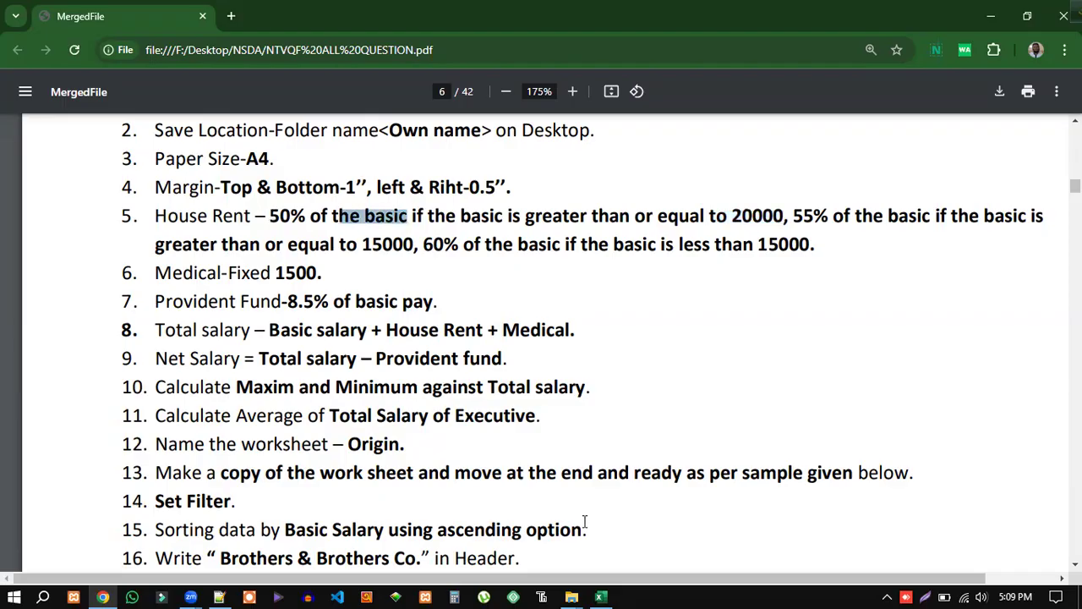
{"action": "left_click", "coordinate": [601, 597]}
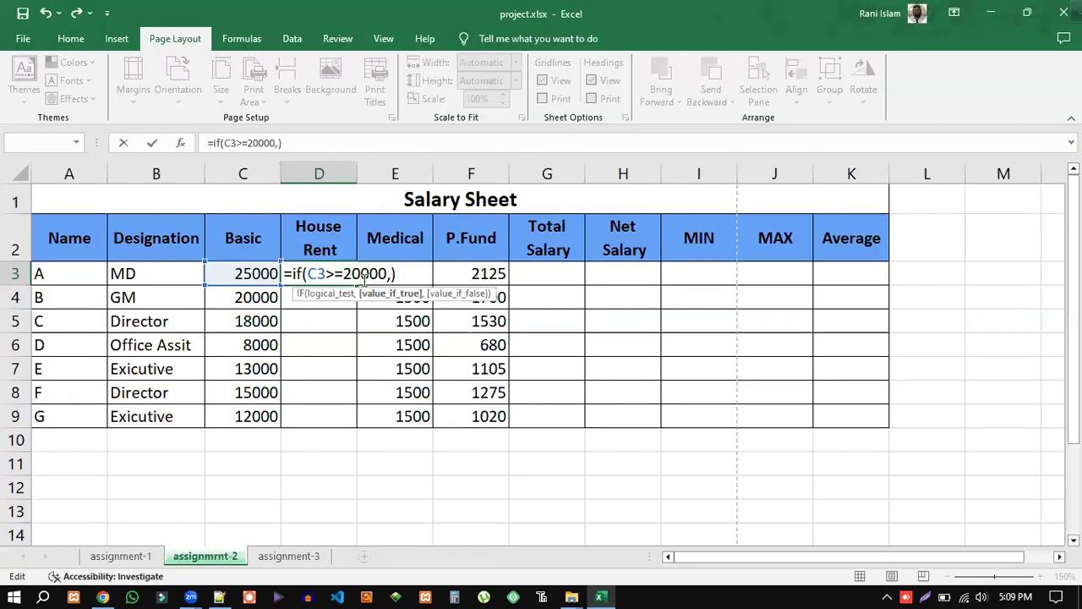
{"action": "double_click", "coordinate": [321, 273]}
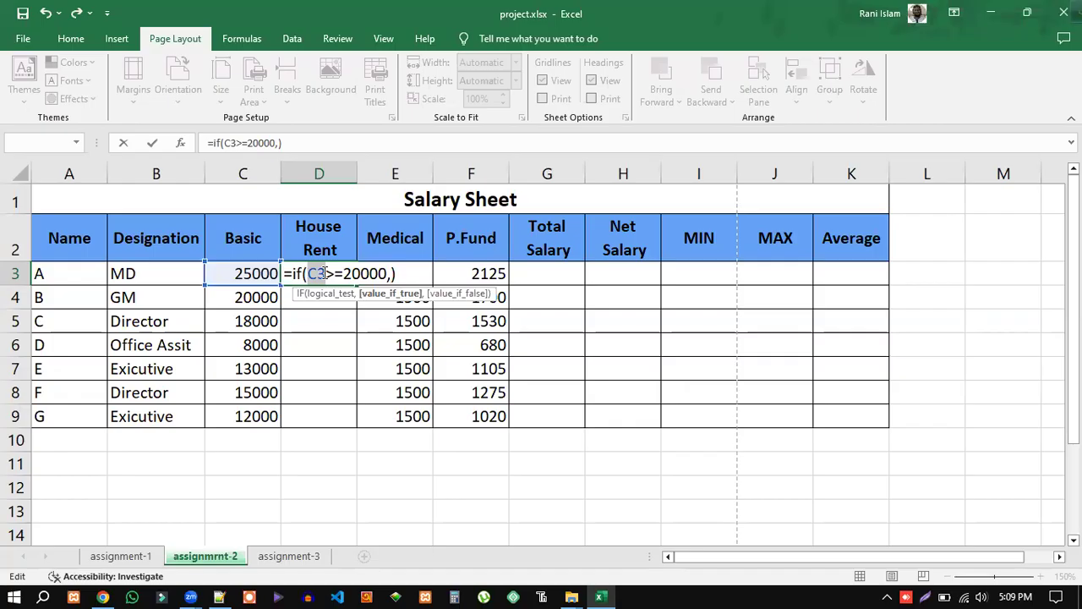
{"action": "double_click", "coordinate": [370, 273]}
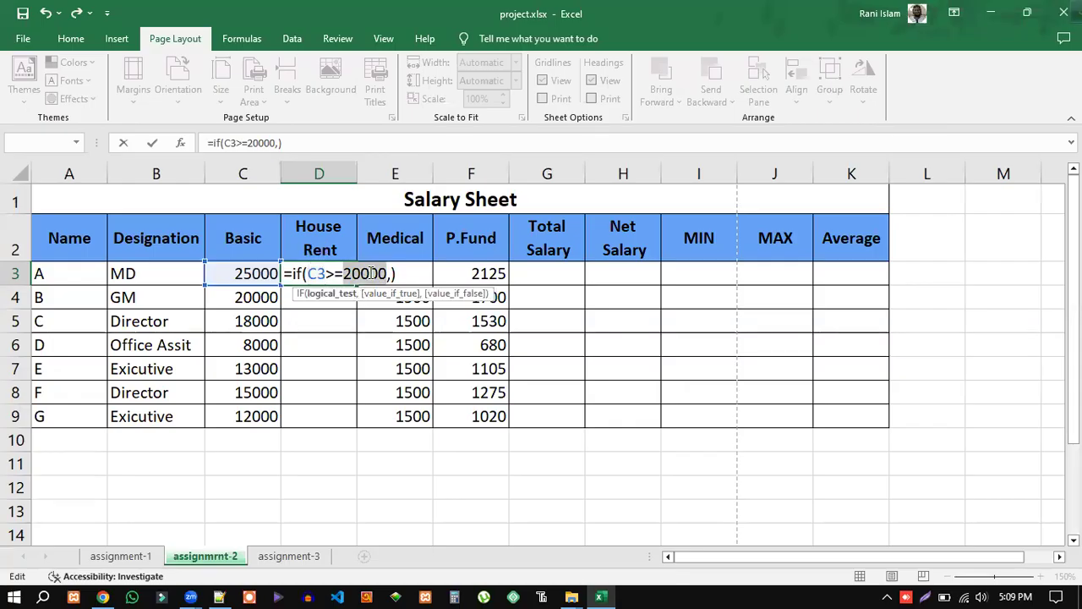
{"action": "left_click", "coordinate": [335, 273]}
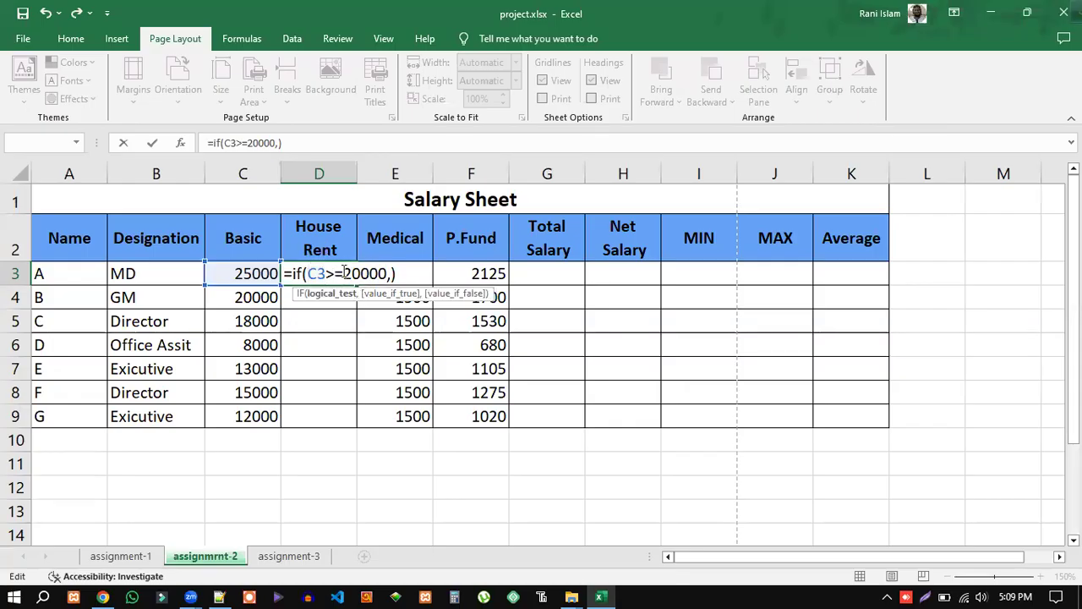
{"action": "left_click", "coordinate": [393, 273]}
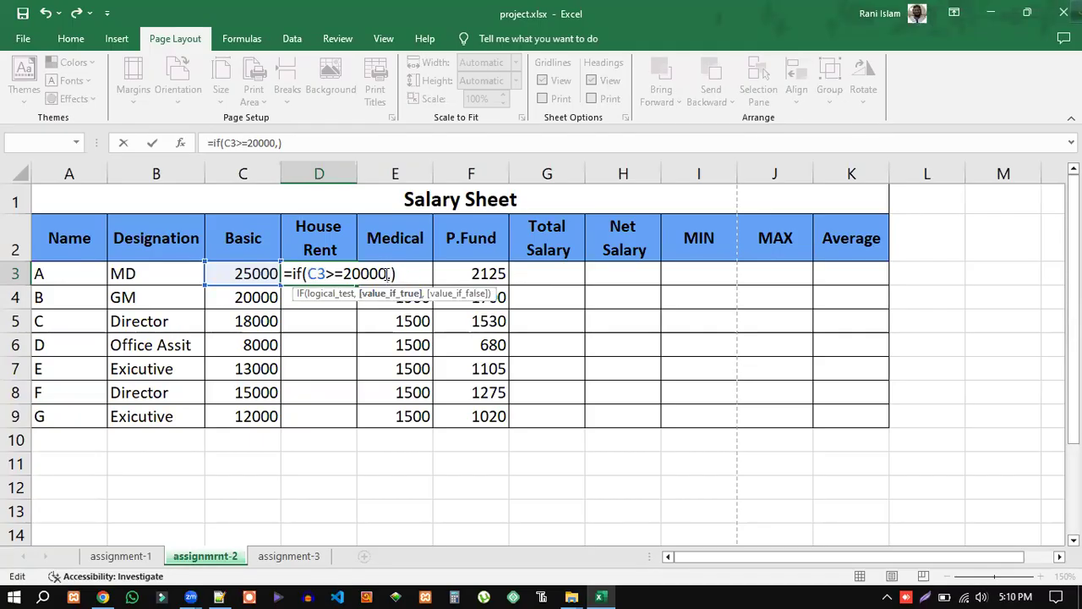
{"action": "left_click", "coordinate": [251, 274]}
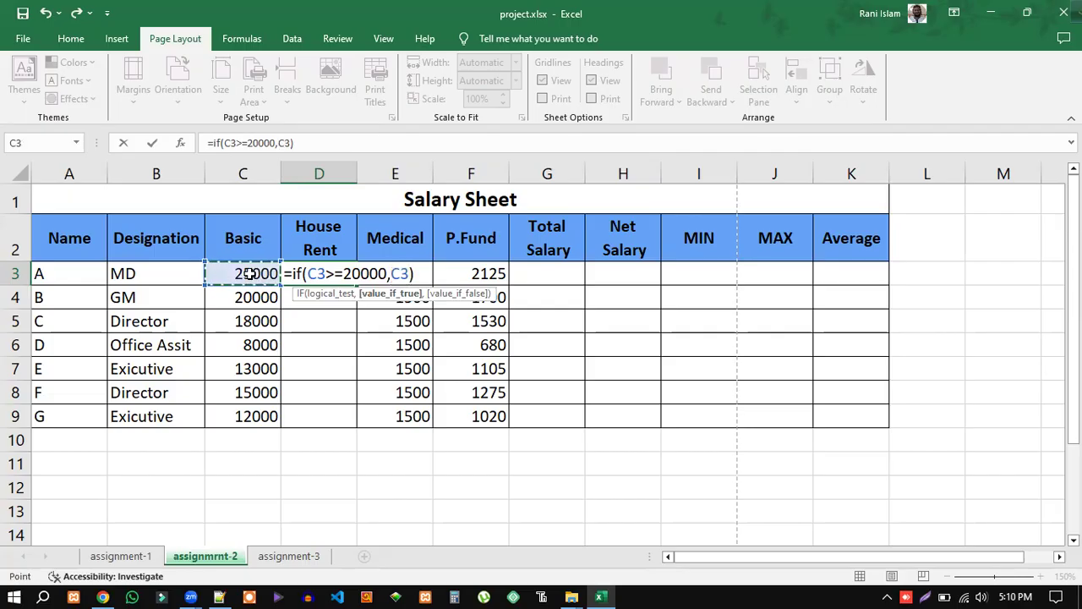
{"action": "type", "text": "*50%"}
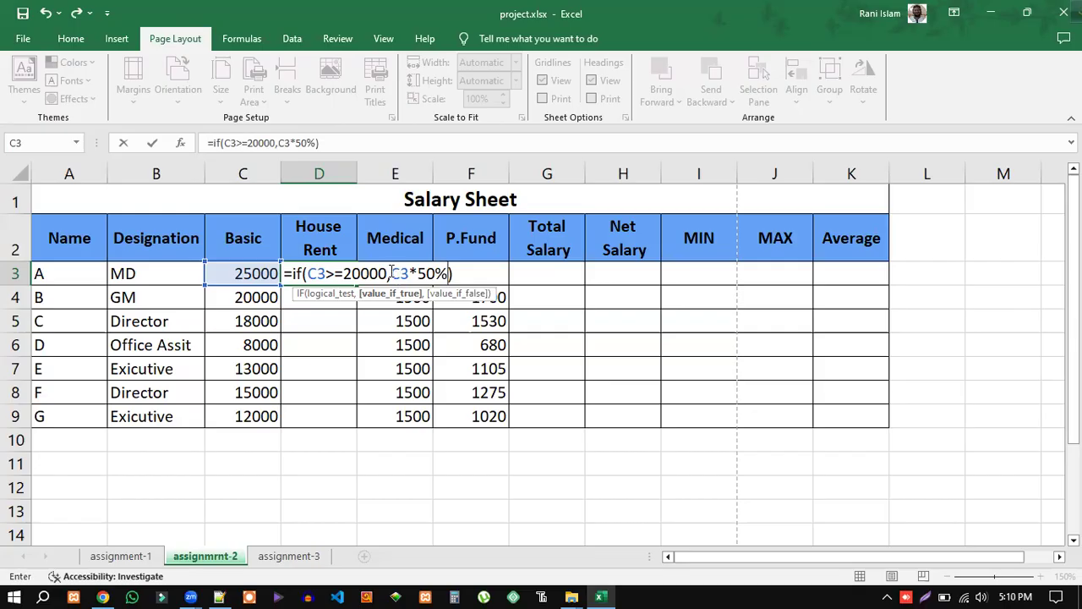
Step: Compare C3*50% with the condition in D3's formula, and add a comma after 50% to begin the value-if-false argument
{"action": "left_click_drag", "start_coordinate": [394, 273], "coordinate": [446, 273]}
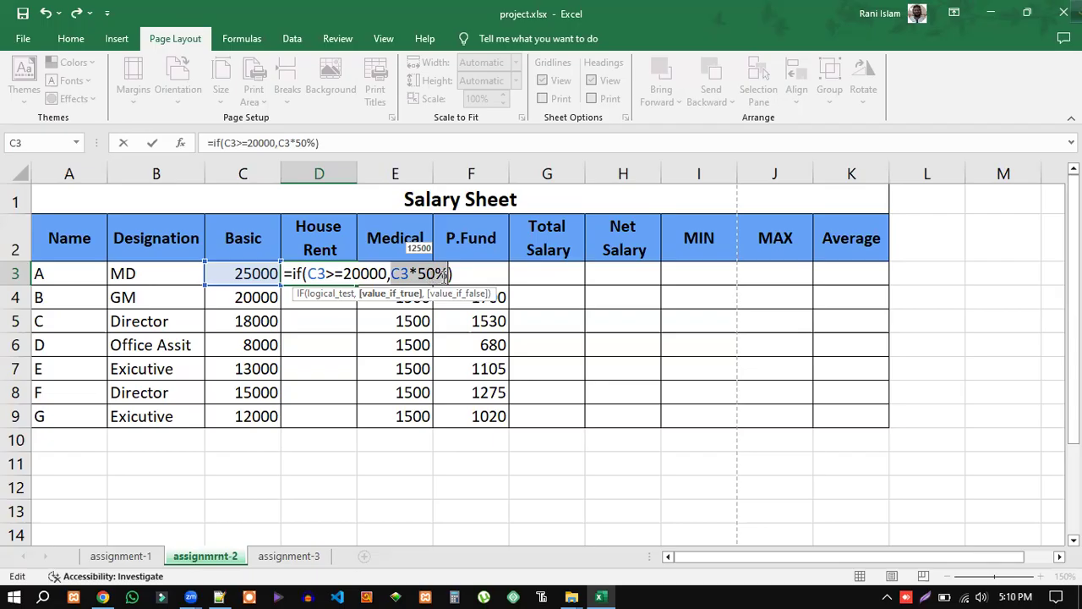
{"action": "left_click_drag", "start_coordinate": [387, 273], "coordinate": [309, 272]}
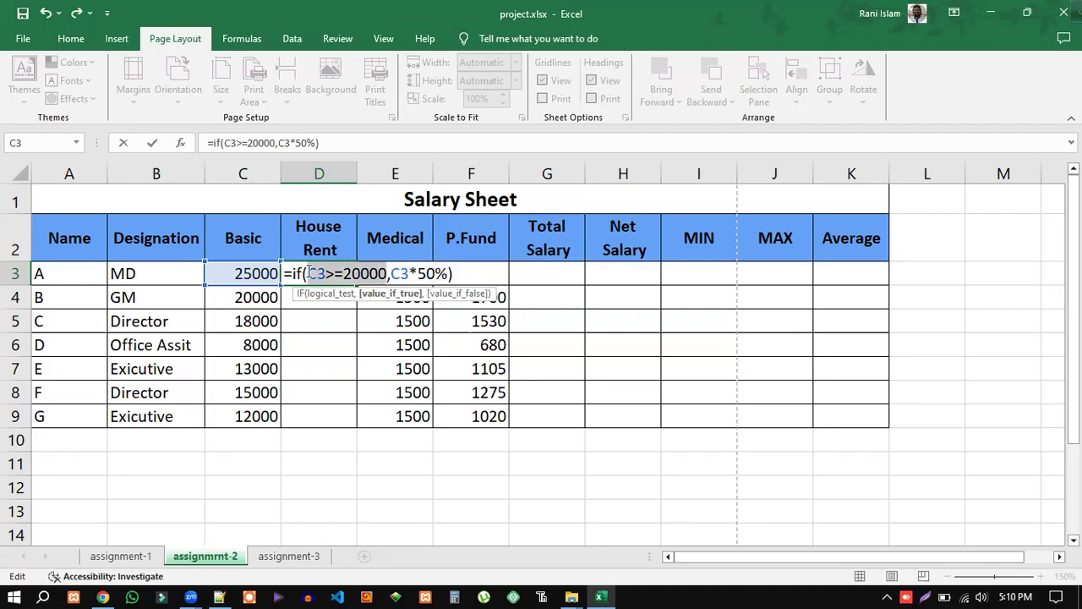
{"action": "left_click_drag", "start_coordinate": [391, 273], "coordinate": [441, 273]}
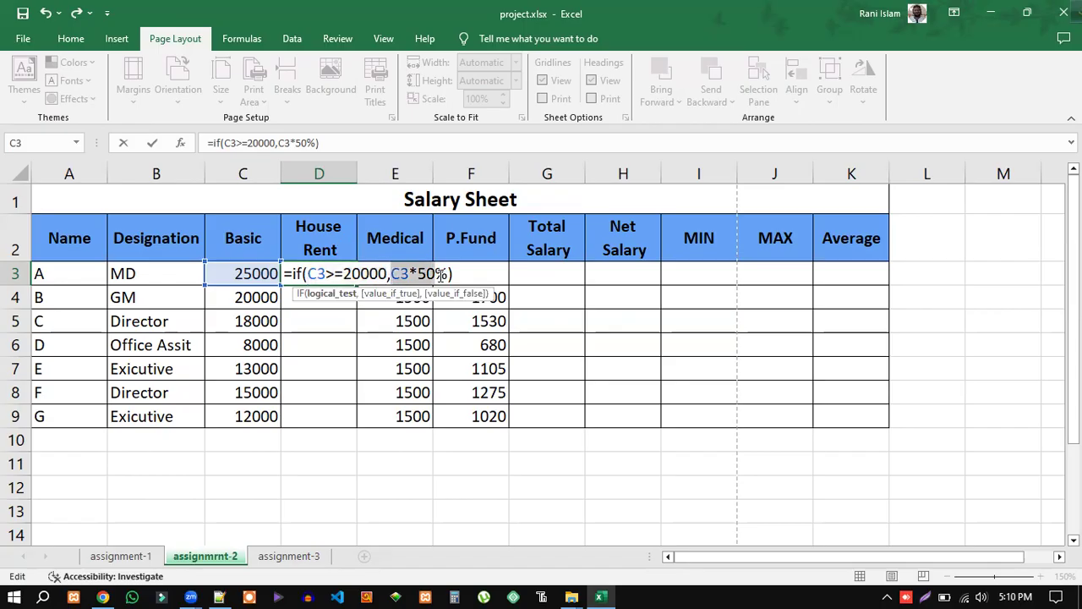
{"action": "left_click", "coordinate": [439, 278]}
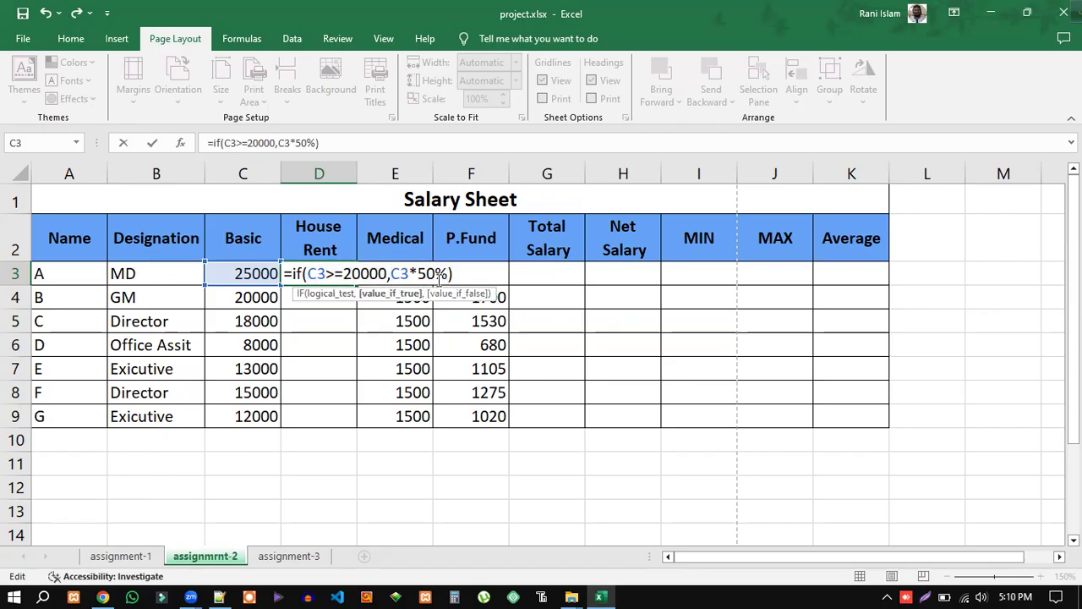
{"action": "type", "text": ","}
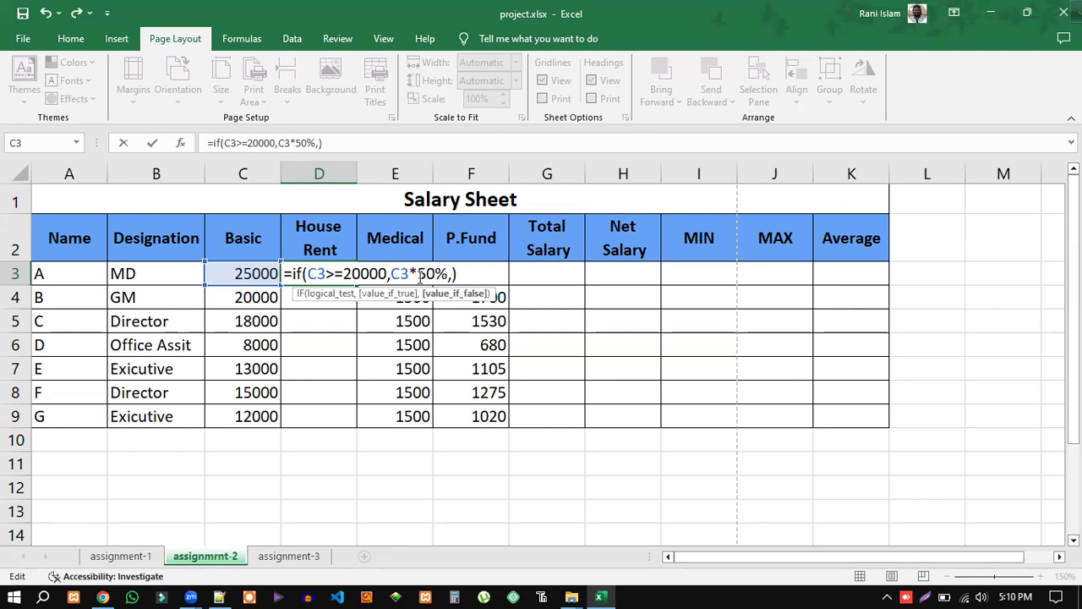
{"action": "left_click_drag", "start_coordinate": [386, 273], "coordinate": [307, 273]}
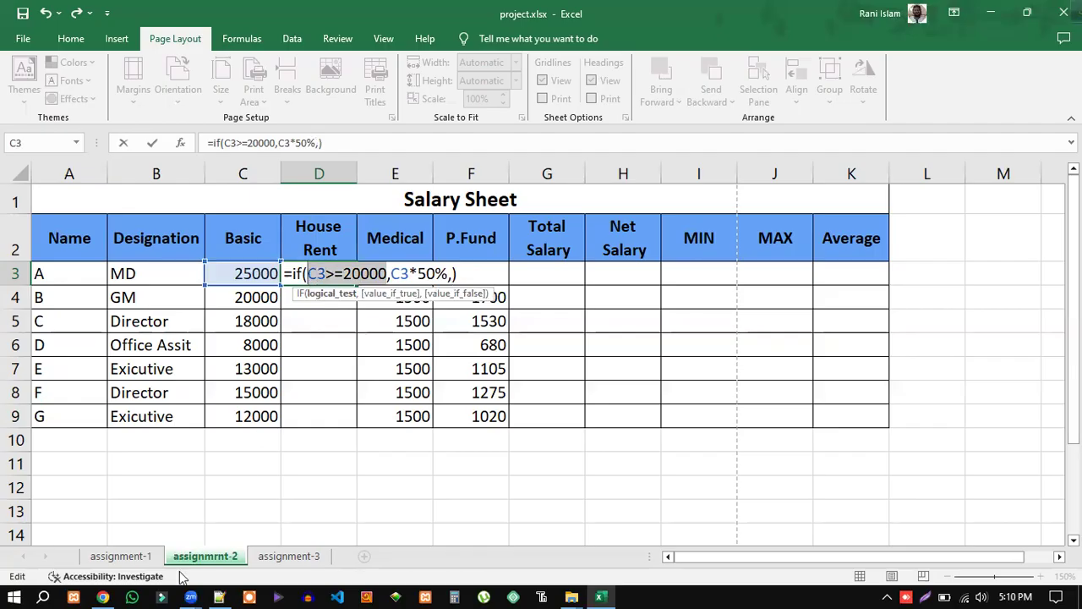
Step: Switch to Chrome and examine the 50% and 60% rates in the PDF's House Rent rule
{"action": "left_click", "coordinate": [102, 596]}
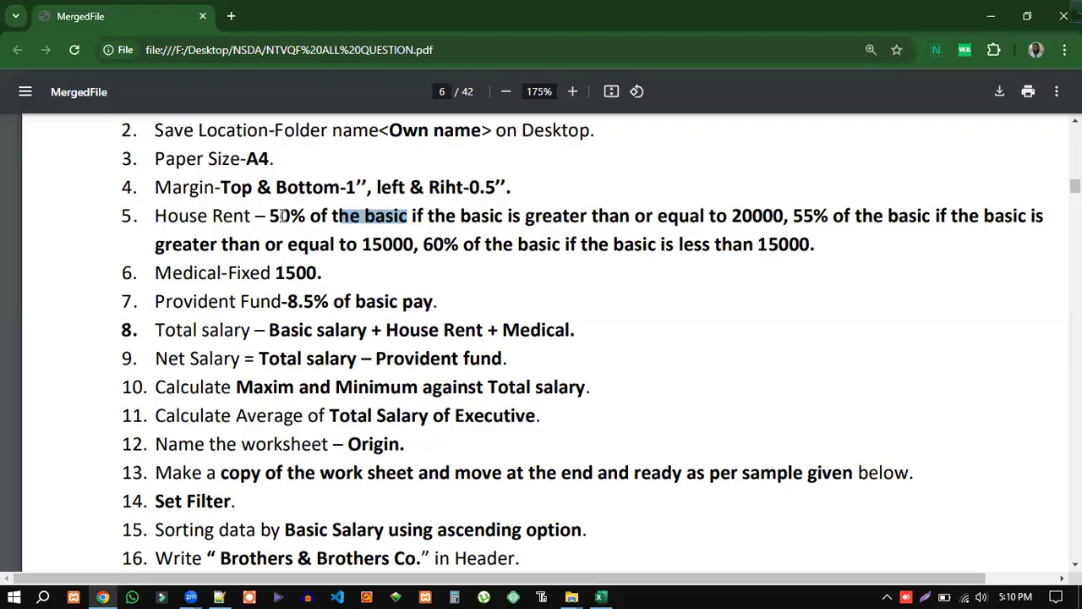
{"action": "left_click_drag", "start_coordinate": [306, 216], "coordinate": [267, 216]}
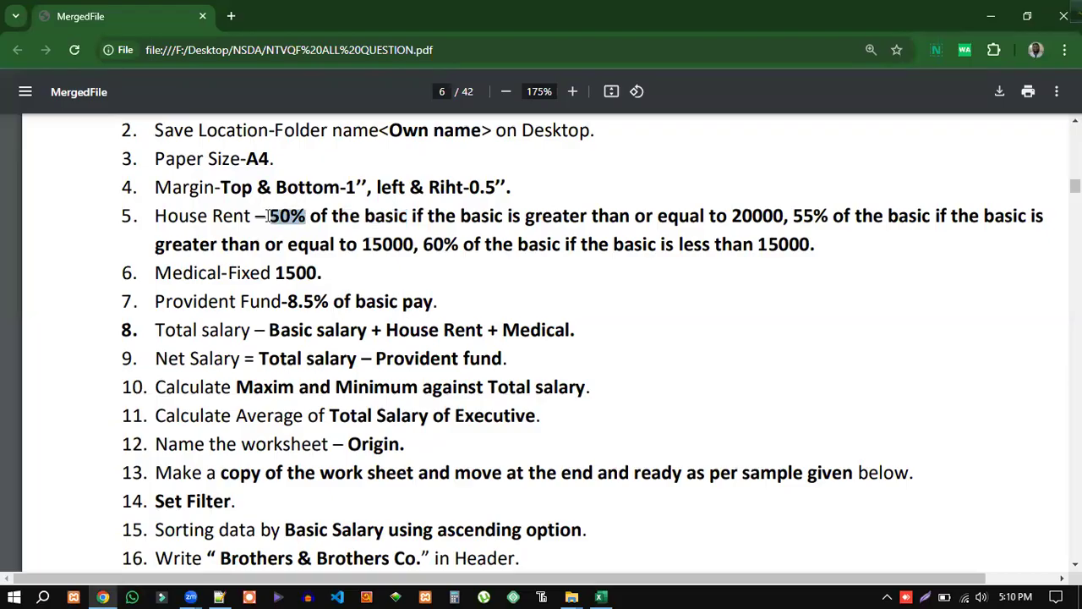
{"action": "left_click_drag", "start_coordinate": [423, 244], "coordinate": [454, 244]}
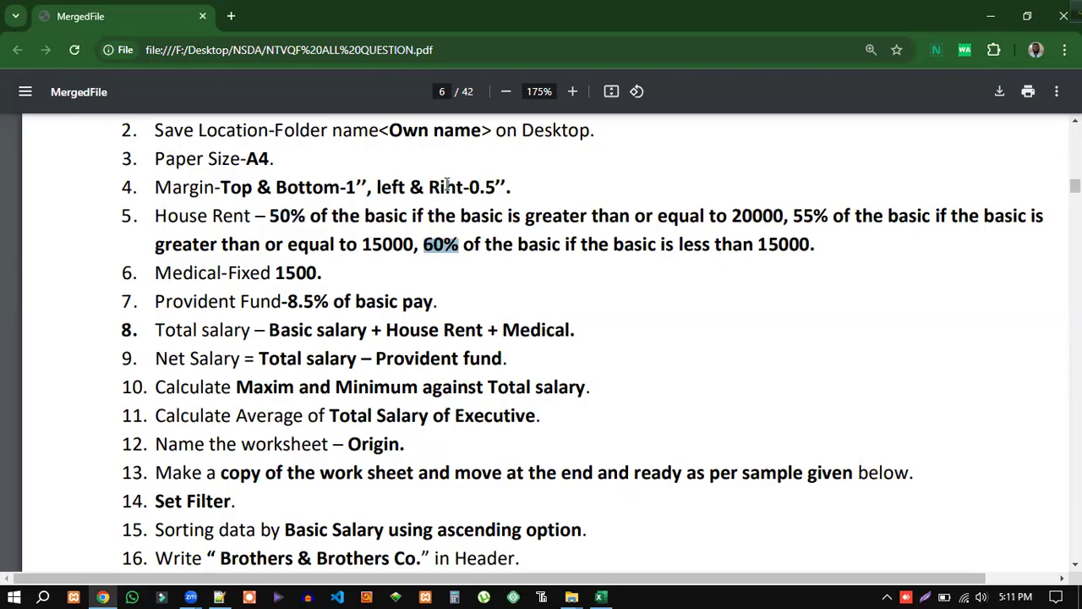
{"action": "left_click", "coordinate": [419, 252]}
{"action": "left_click_drag", "start_coordinate": [422, 243], "coordinate": [458, 244]}
Step: Switch to Excel and review how the condition, the 50% result and the empty value-if-false argument relate in D3's formula
{"action": "left_click", "coordinate": [600, 596]}
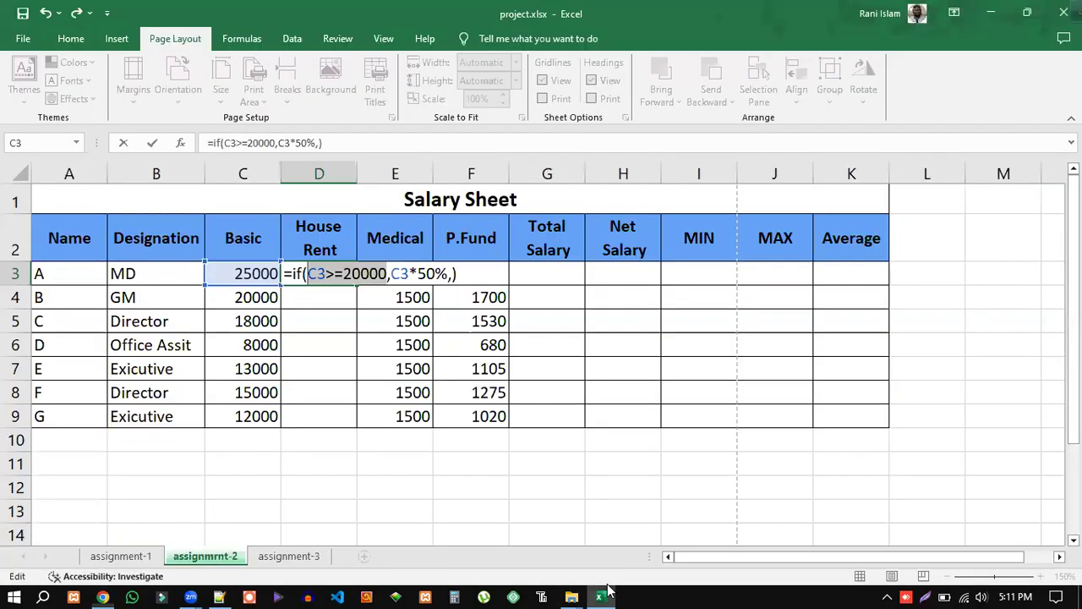
{"action": "left_click", "coordinate": [452, 274]}
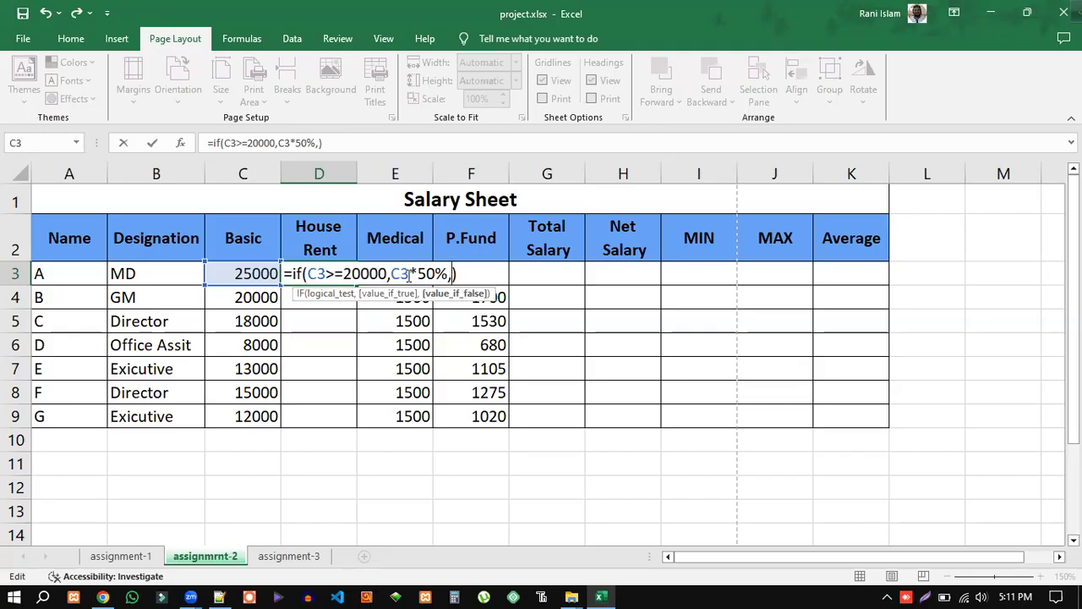
{"action": "double_click", "coordinate": [314, 274]}
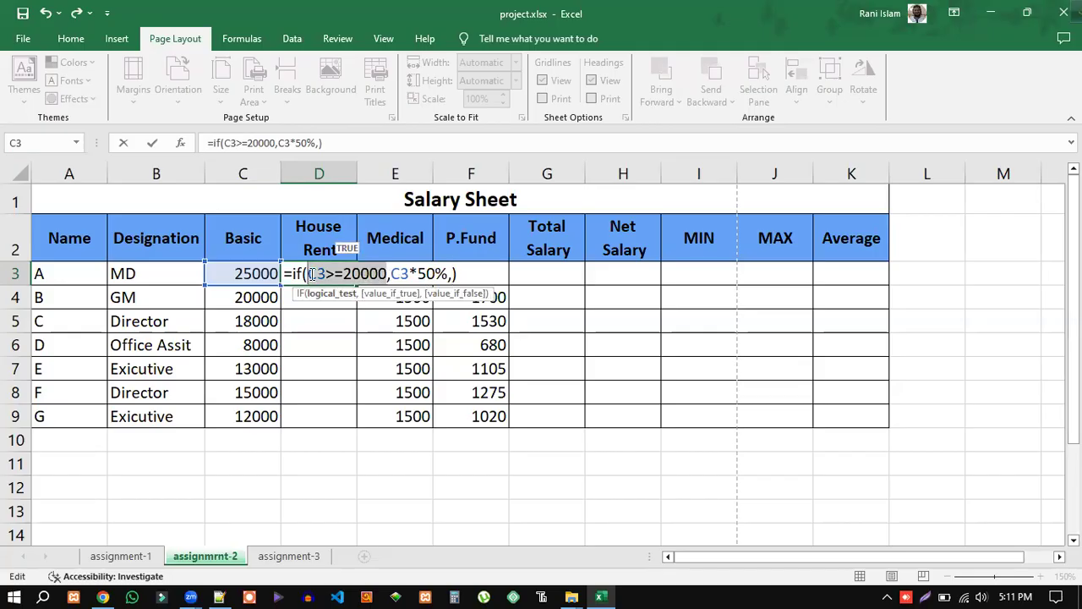
{"action": "double_click", "coordinate": [432, 273]}
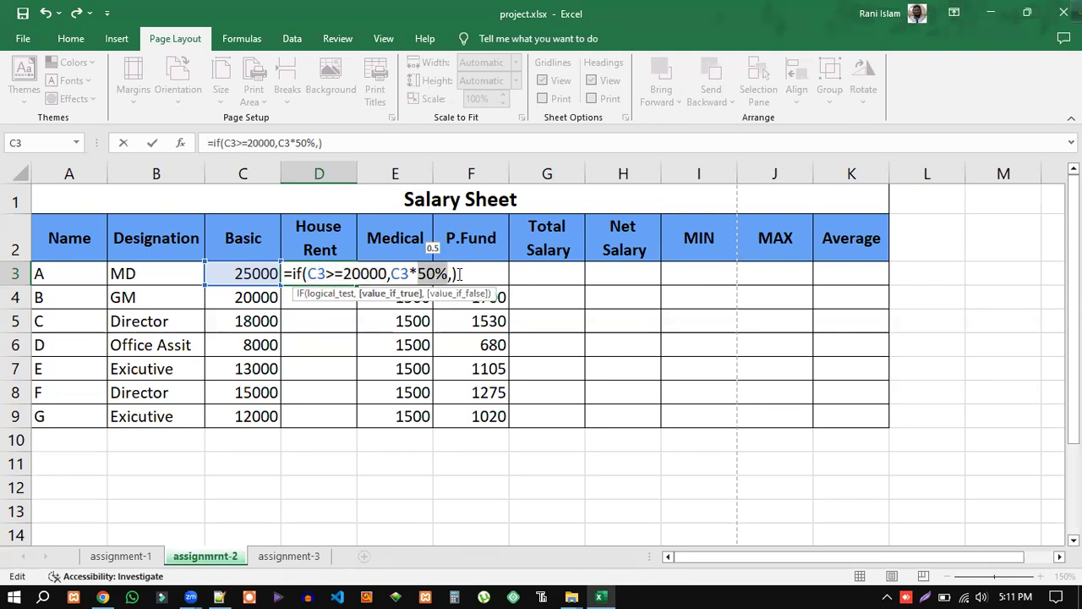
{"action": "left_click", "coordinate": [456, 273]}
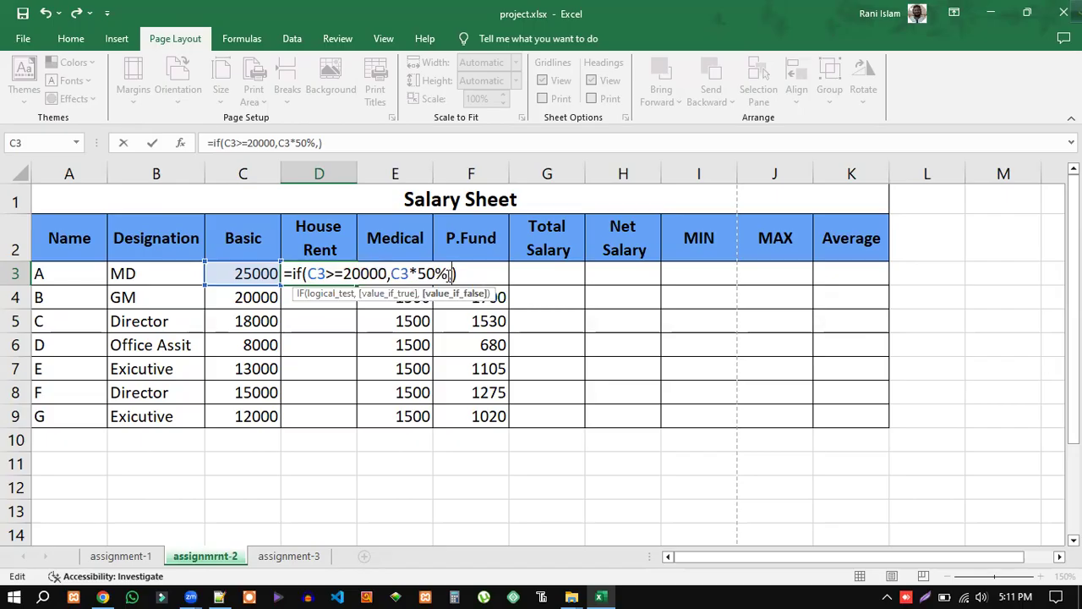
{"action": "left_click_drag", "start_coordinate": [448, 274], "coordinate": [312, 272]}
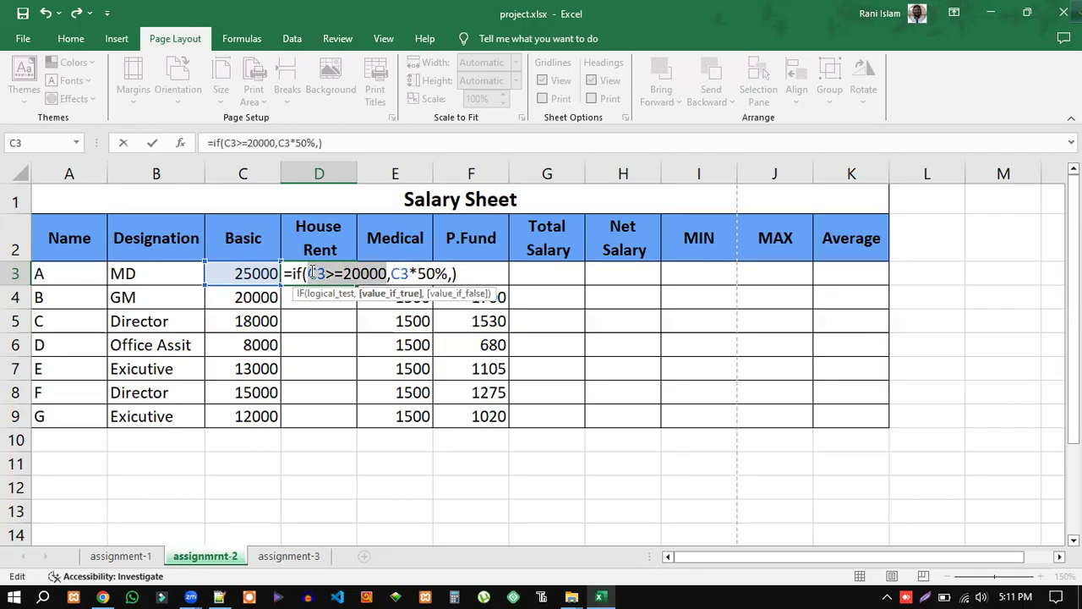
{"action": "left_click", "coordinate": [396, 273]}
{"action": "left_click_drag", "start_coordinate": [404, 273], "coordinate": [314, 271]}
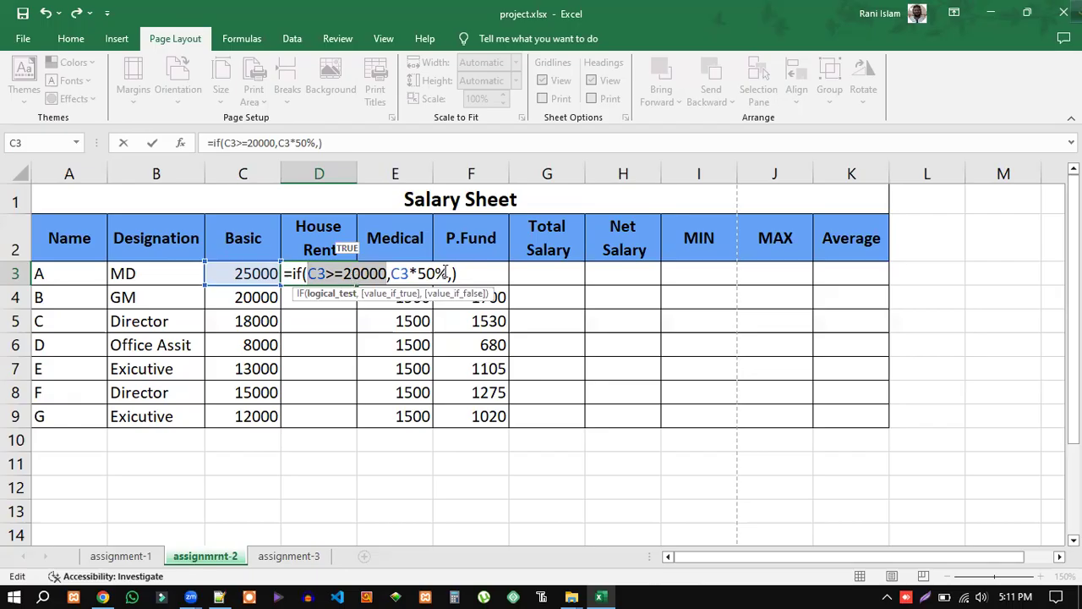
Step: Enter C3*60% as the value-if-false argument in D3's House Rent IF formula
{"action": "left_click", "coordinate": [475, 279]}
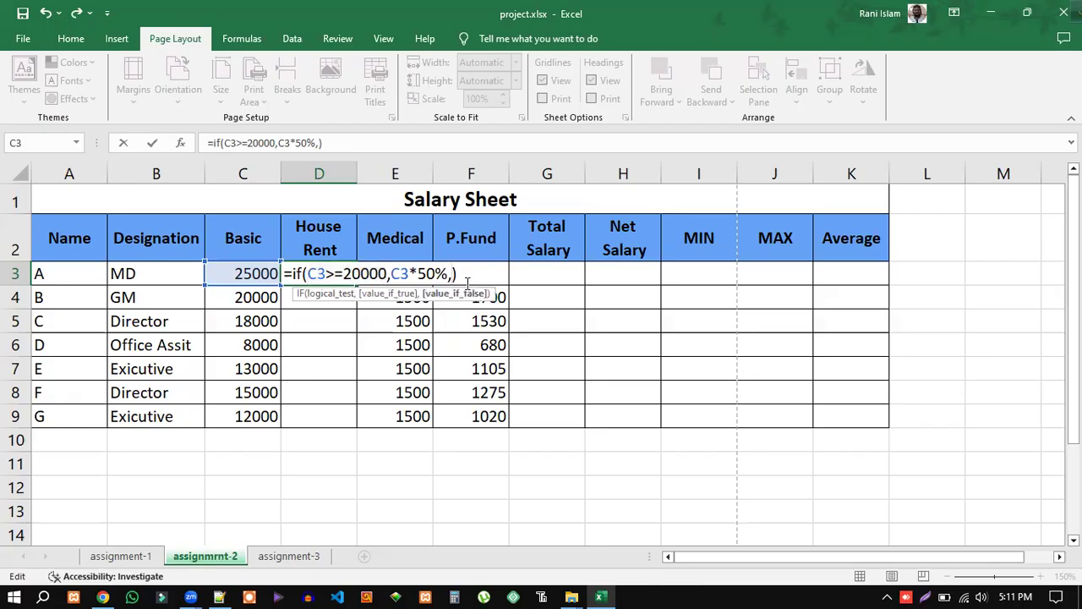
{"action": "left_click", "coordinate": [242, 272]}
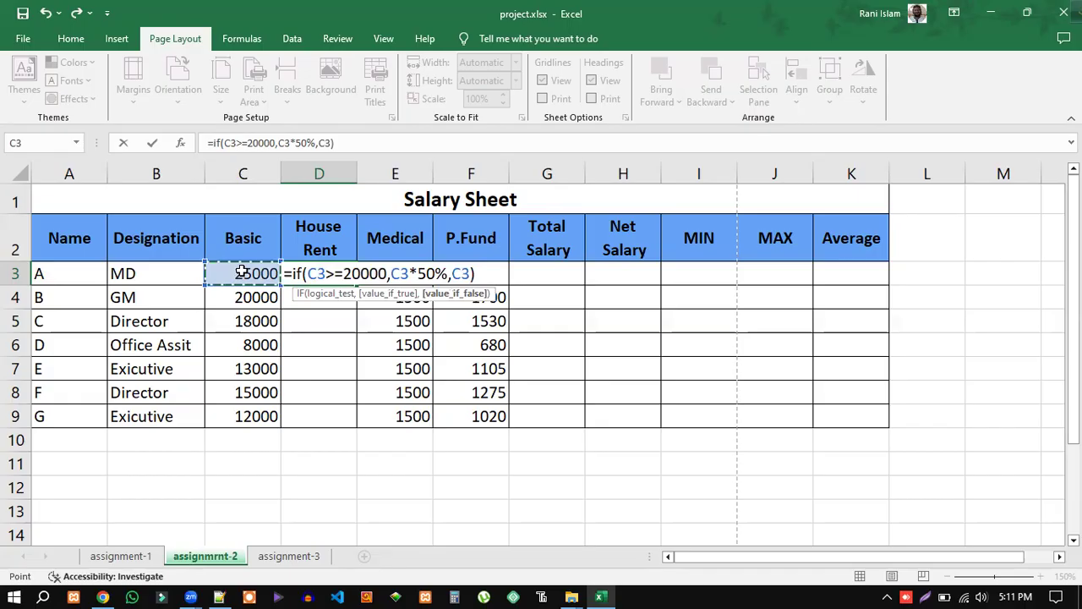
{"action": "type", "text": "*"}
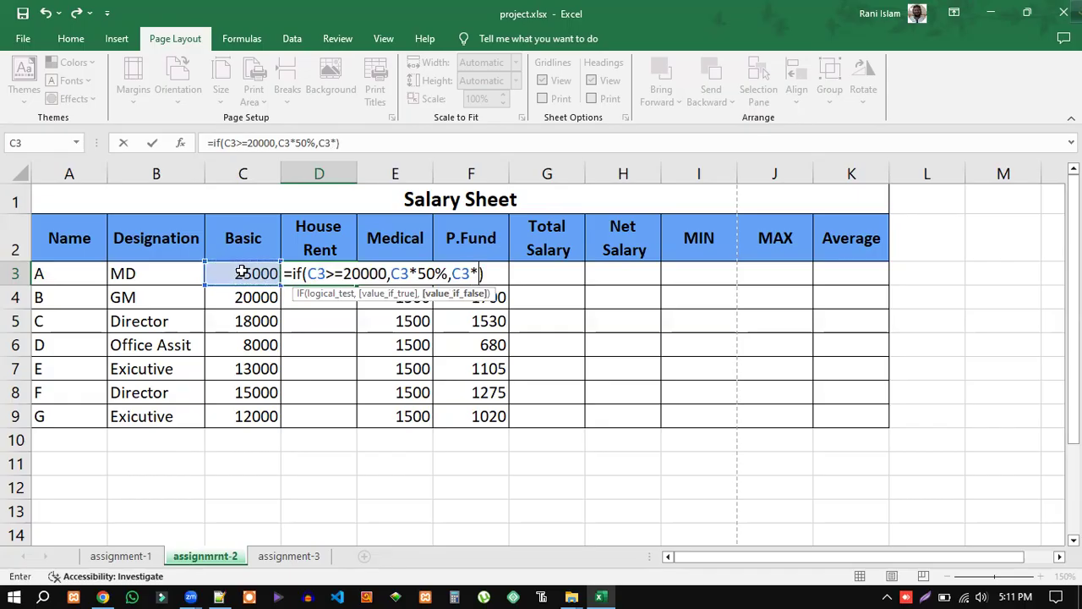
{"action": "type", "text": "60"}
{"action": "key", "text": "BackSpace"}
{"action": "type", "text": "%)"}
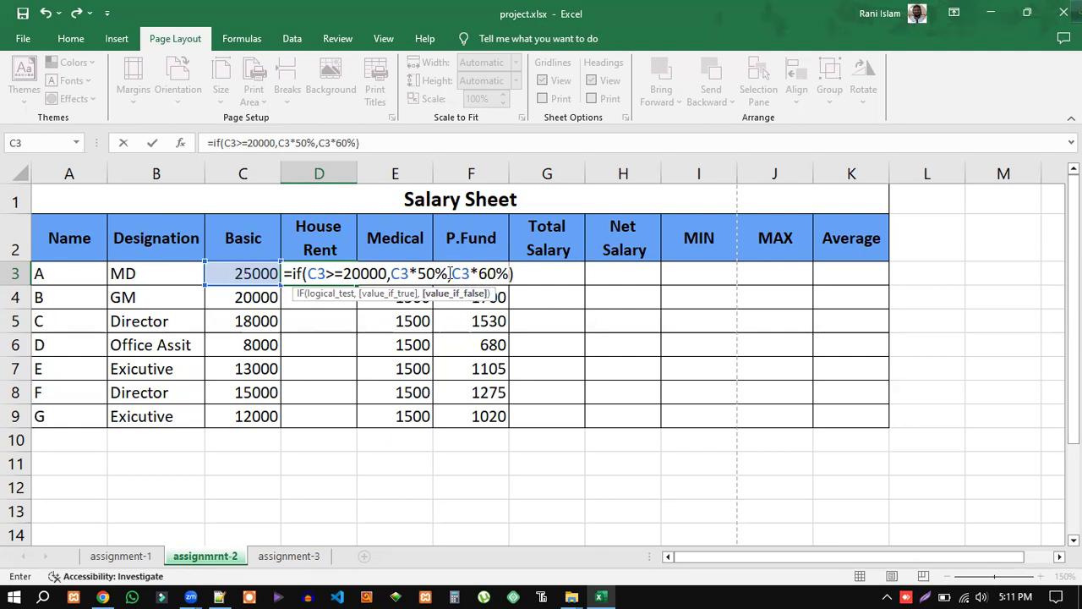
Step: Review the value-if-false argument, the whole IF formula and the value-if-true argument in D3
{"action": "left_click_drag", "start_coordinate": [454, 273], "coordinate": [505, 273]}
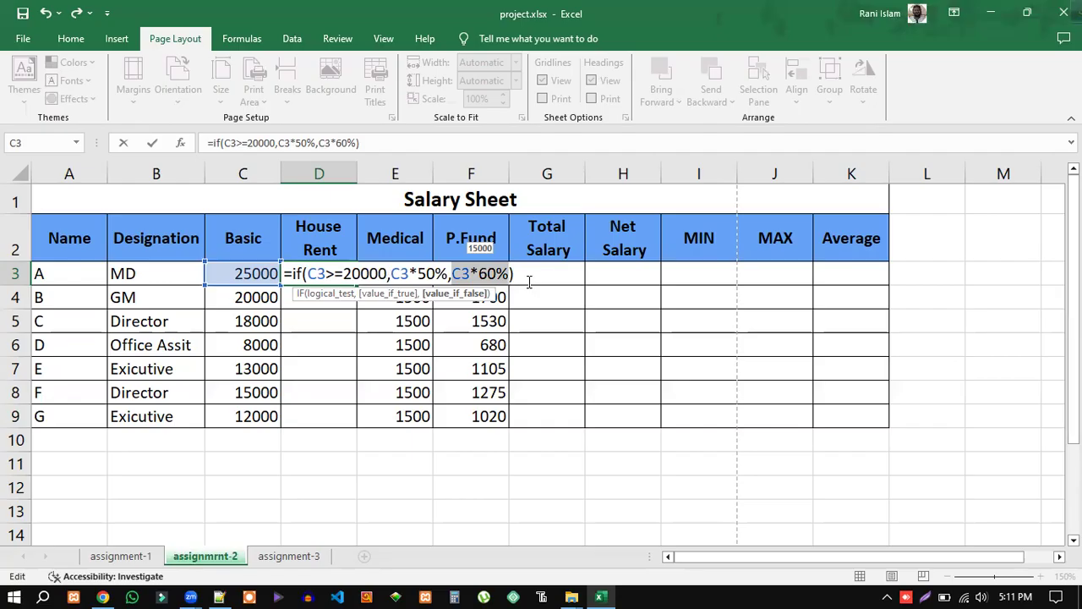
{"action": "left_click", "coordinate": [455, 273]}
{"action": "left_click", "coordinate": [455, 275]}
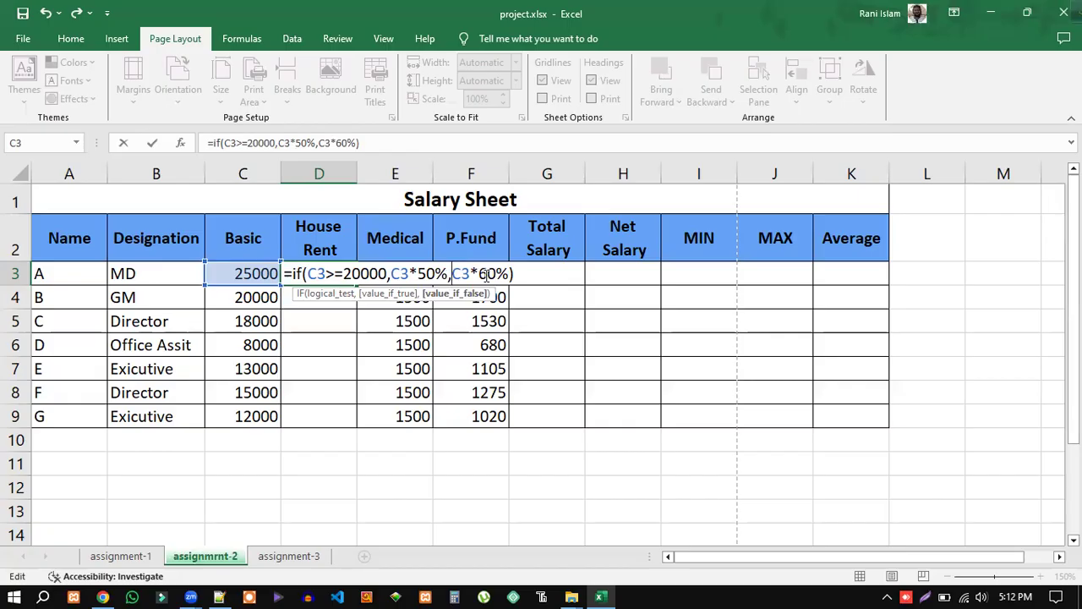
{"action": "left_click_drag", "start_coordinate": [461, 274], "coordinate": [507, 272]}
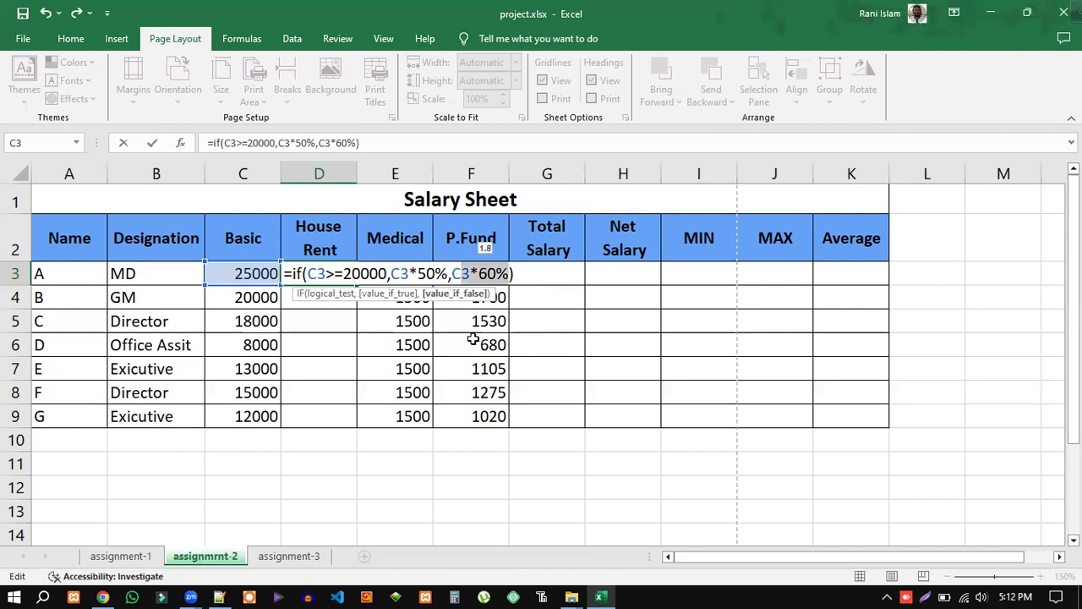
{"action": "left_click", "coordinate": [286, 272]}
{"action": "left_click_drag", "start_coordinate": [286, 273], "coordinate": [527, 272]}
{"action": "left_click", "coordinate": [539, 272]}
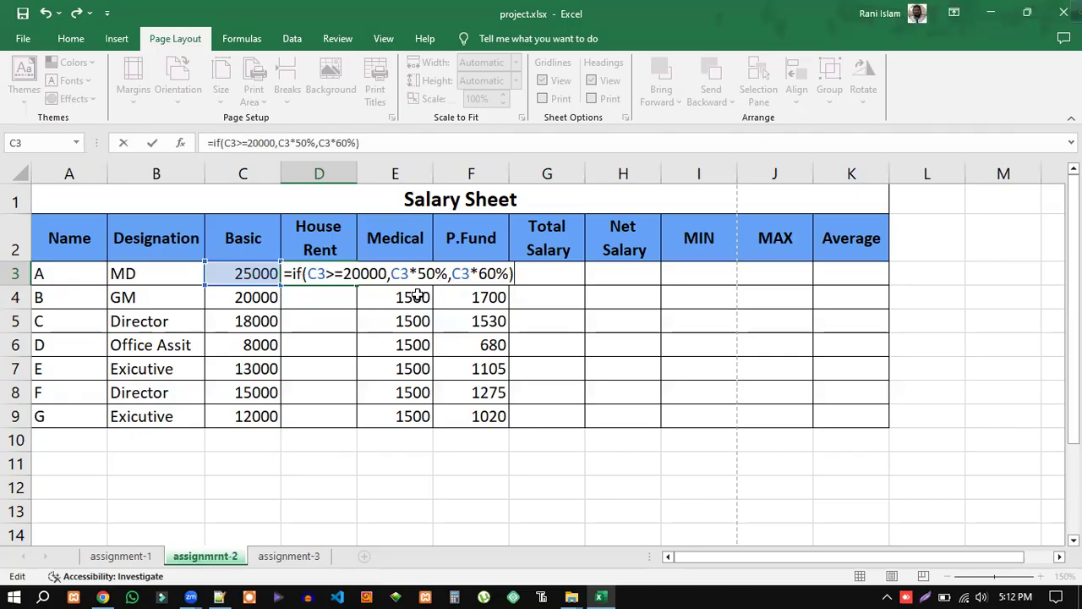
{"action": "left_click_drag", "start_coordinate": [391, 274], "coordinate": [448, 273]}
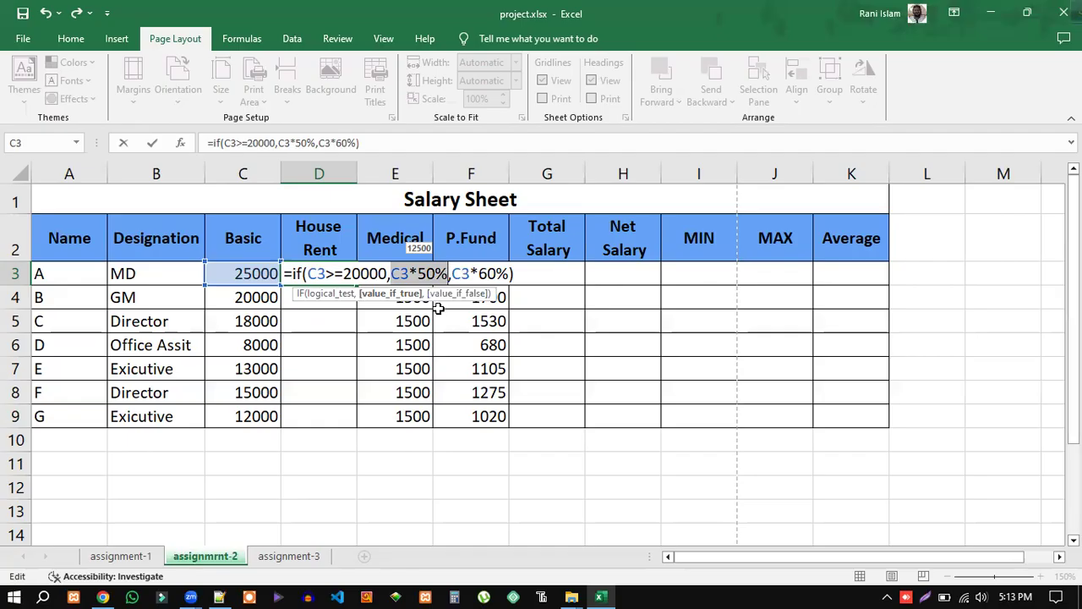
{"action": "left_click", "coordinate": [523, 277]}
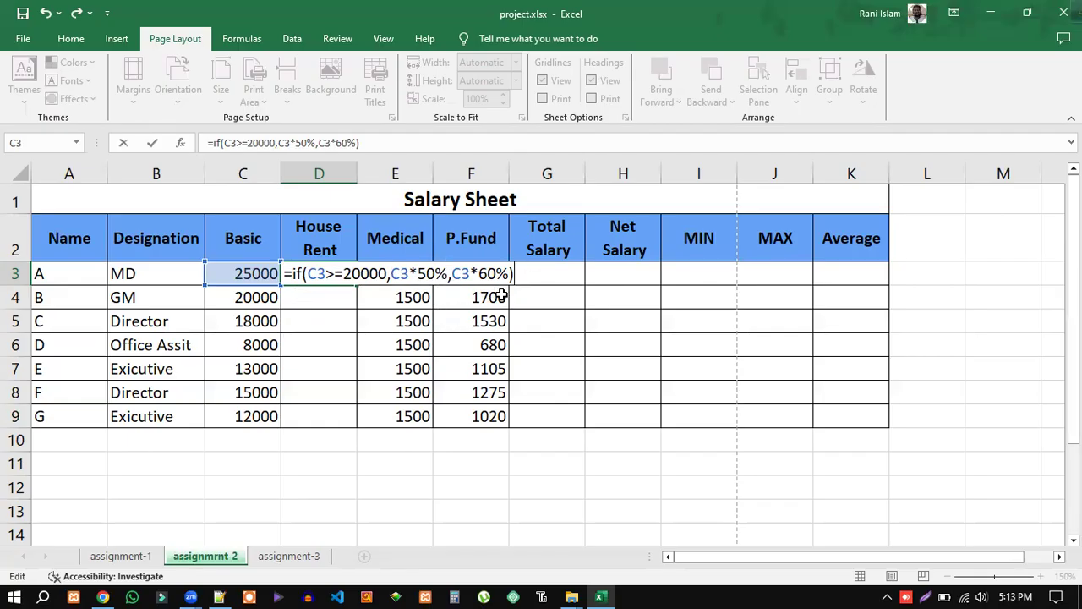
Step: Commit D3's House Rent formula and fill it down through D9
{"action": "key", "text": "Return"}
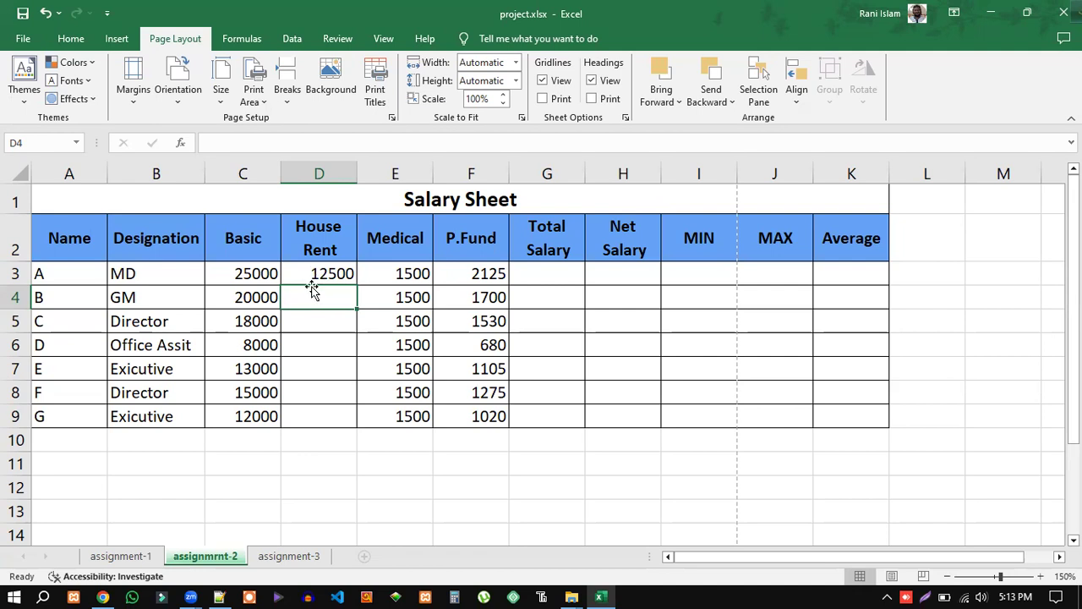
{"action": "left_click", "coordinate": [339, 273]}
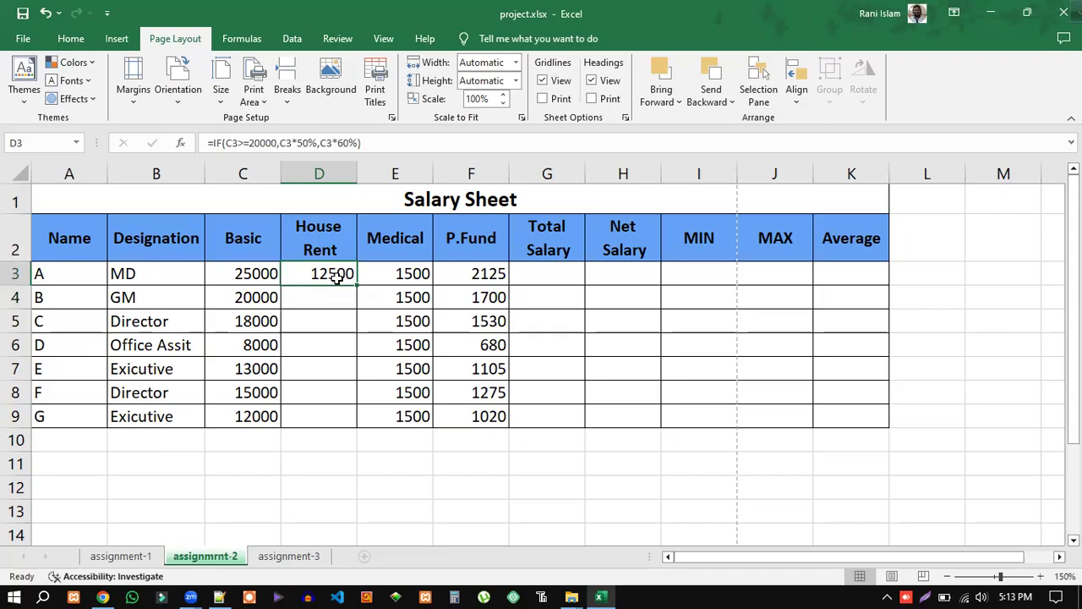
{"action": "left_click_drag", "start_coordinate": [357, 285], "coordinate": [362, 438]}
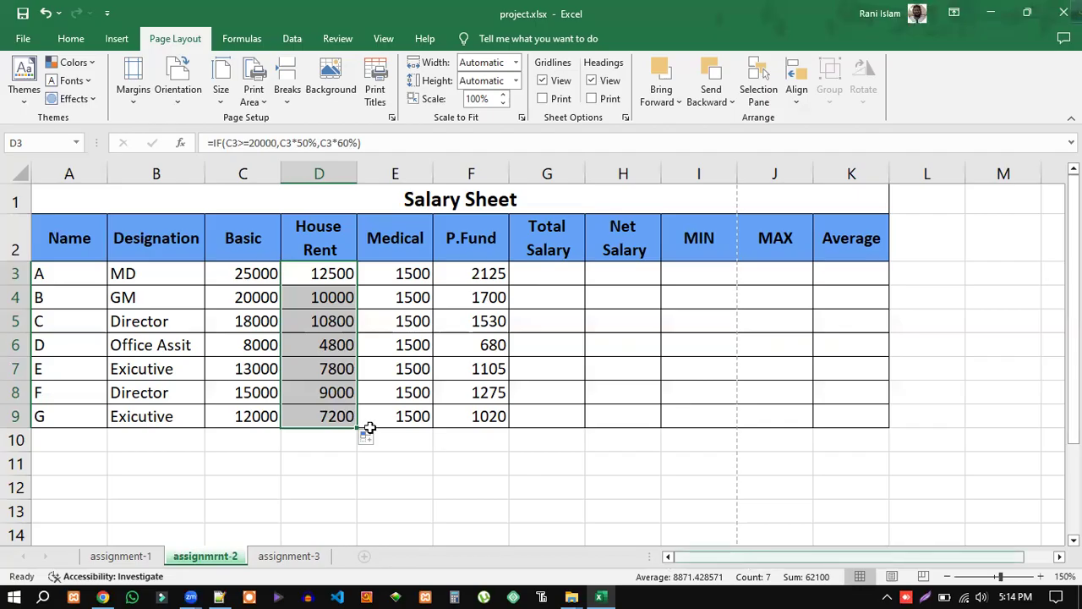
Step: Erase the IF formula in D3 and clear the House Rent cells D3:D9
{"action": "double_click", "coordinate": [328, 274]}
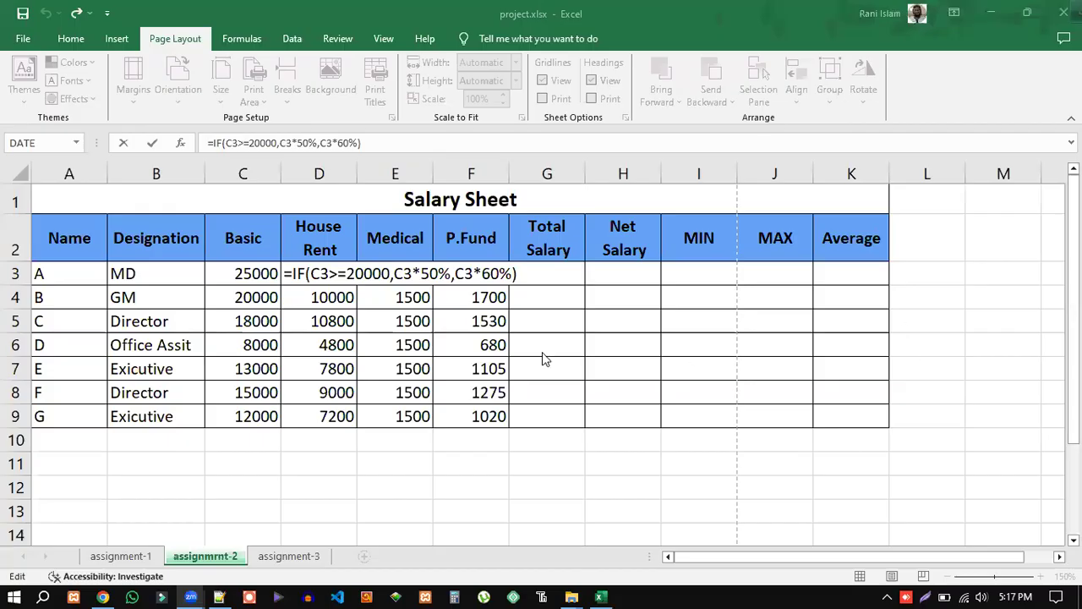
{"action": "left_click", "coordinate": [524, 273]}
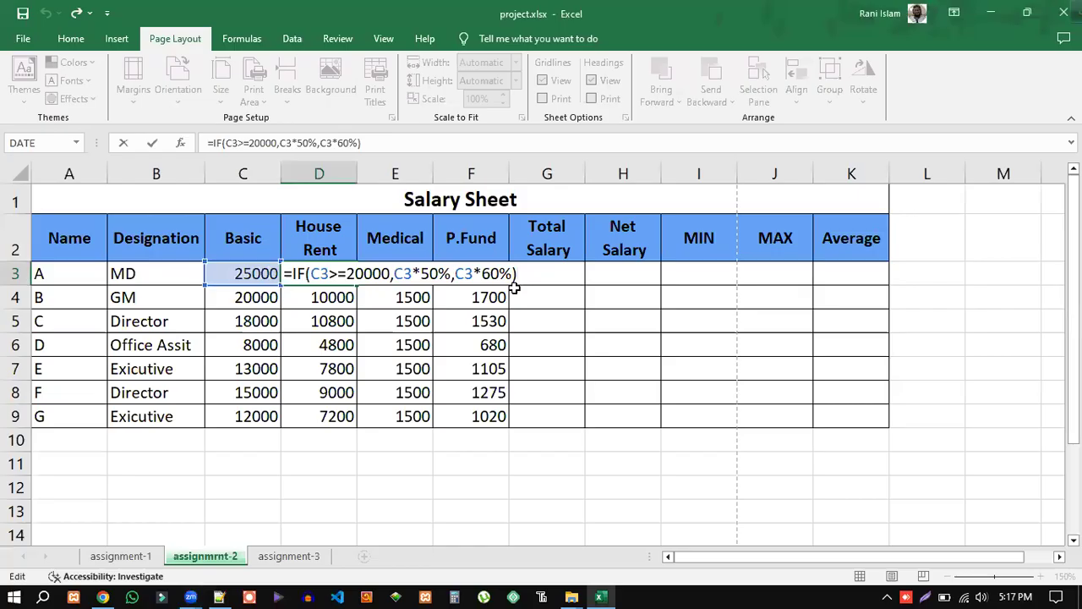
{"action": "key", "text": "BackSpace"}
{"action": "key", "text": "BackSpace"}
{"action": "key", "text": "BackSpace"}
{"action": "key", "text": "BackSpace"}
{"action": "key", "text": "BackSpace"}
{"action": "key", "text": "BackSpace"}
{"action": "key", "text": "BackSpace"}
{"action": "key", "text": "BackSpace"}
{"action": "key", "text": "BackSpace"}
{"action": "key", "text": "BackSpace"}
{"action": "key", "text": "BackSpace"}
{"action": "key", "text": "BackSpace"}
{"action": "key", "text": "BackSpace"}
{"action": "key", "text": "BackSpace"}
{"action": "key", "text": "BackSpace"}
{"action": "key", "text": "BackSpace"}
{"action": "key", "text": "BackSpace"}
{"action": "key", "text": "BackSpace"}
{"action": "key", "text": "BackSpace"}
{"action": "key", "text": "BackSpace"}
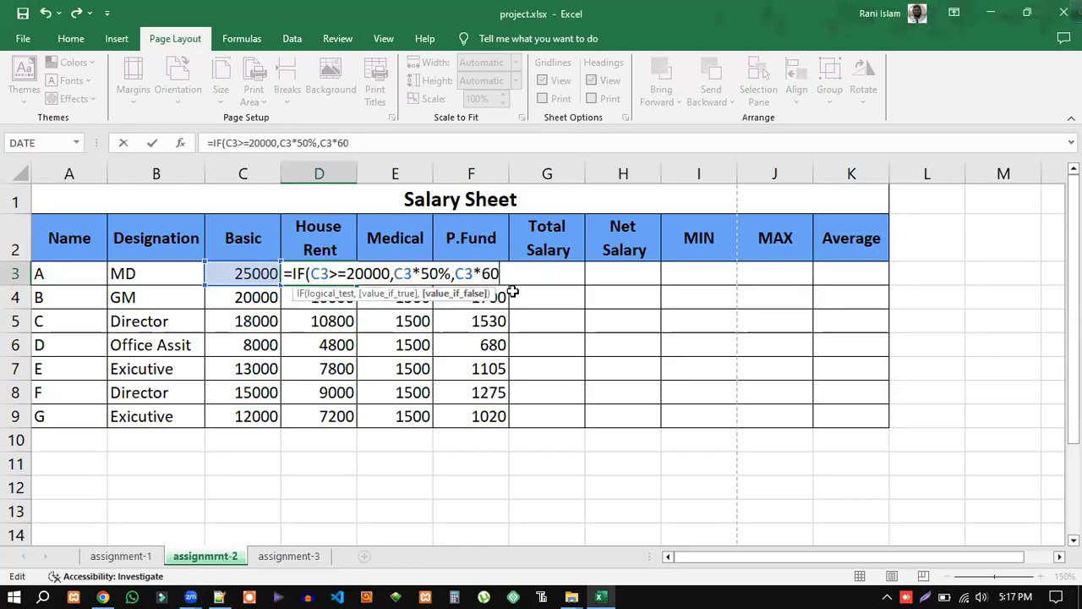
{"action": "key", "text": "BackSpace"}
{"action": "key", "text": "BackSpace"}
{"action": "key", "text": "BackSpace"}
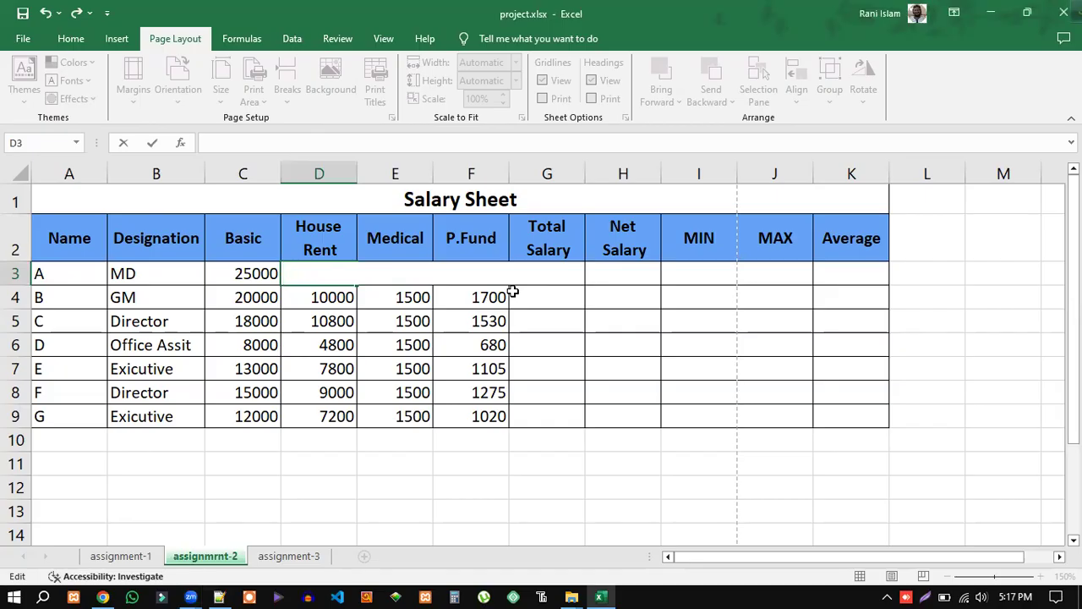
{"action": "left_click", "coordinate": [598, 488]}
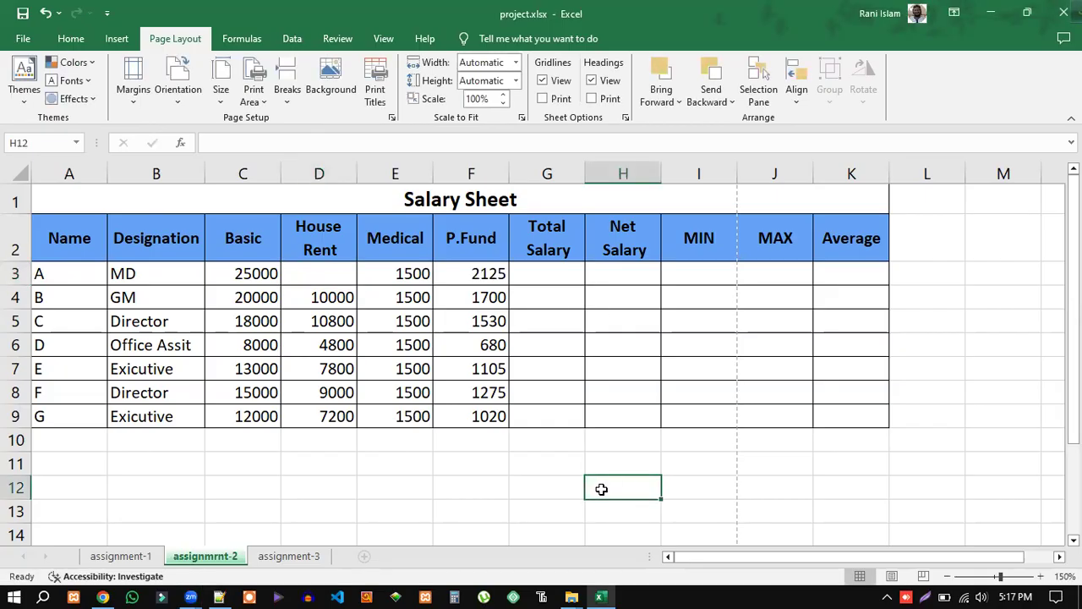
{"action": "left_click_drag", "start_coordinate": [339, 275], "coordinate": [332, 414]}
{"action": "key", "text": "Delete"}
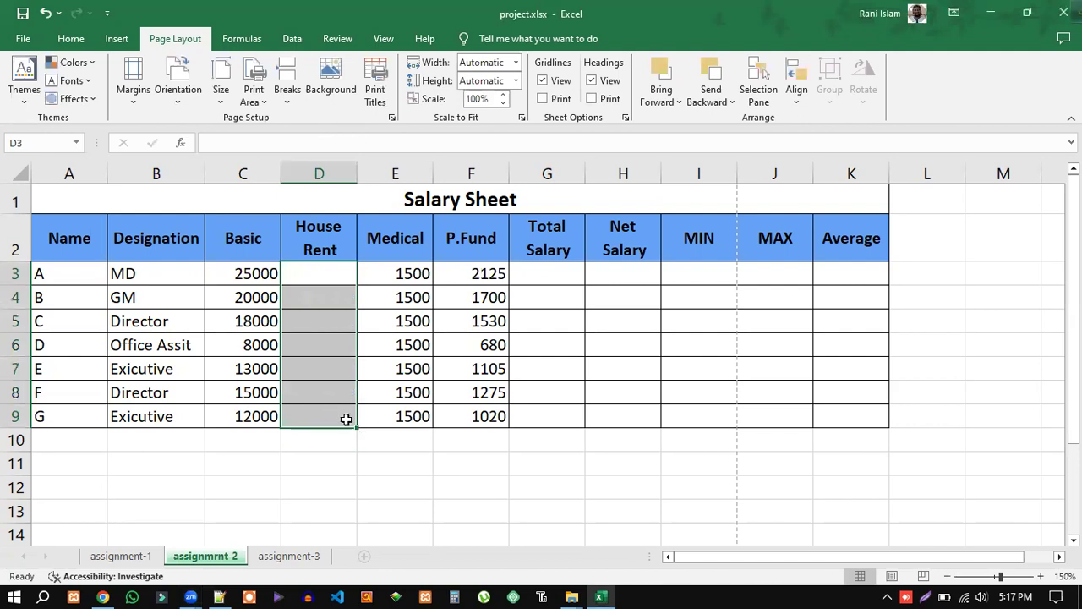
{"action": "left_click", "coordinate": [372, 485]}
Step: Switch to Chrome and examine the complete House Rent rule in the PDF, from the 50% rate to the 60% rate
{"action": "left_click", "coordinate": [103, 597]}
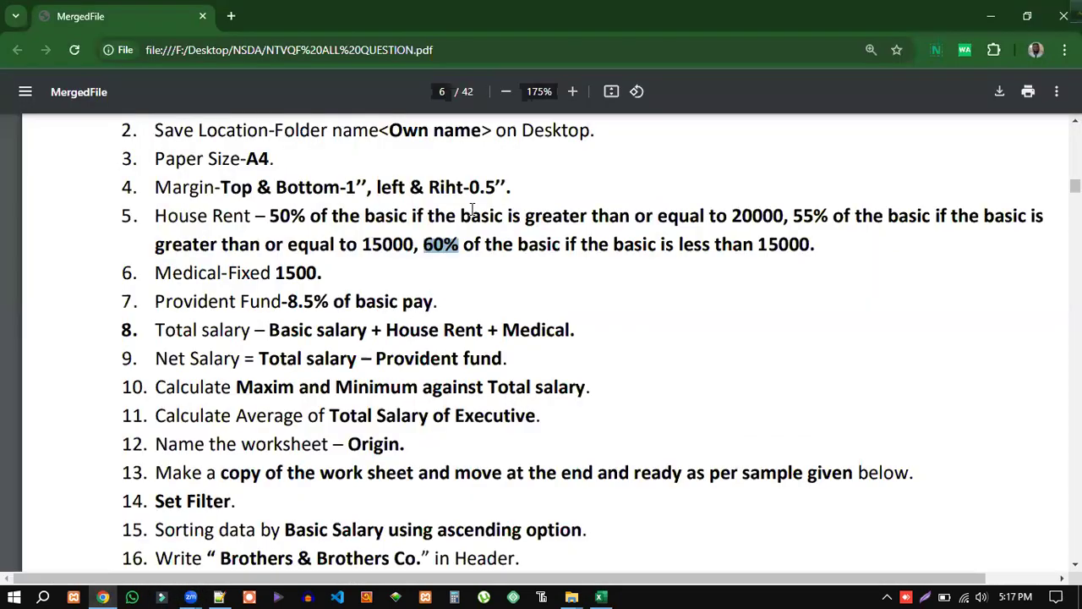
{"action": "left_click", "coordinate": [432, 255]}
{"action": "left_click_drag", "start_coordinate": [162, 217], "coordinate": [833, 245]}
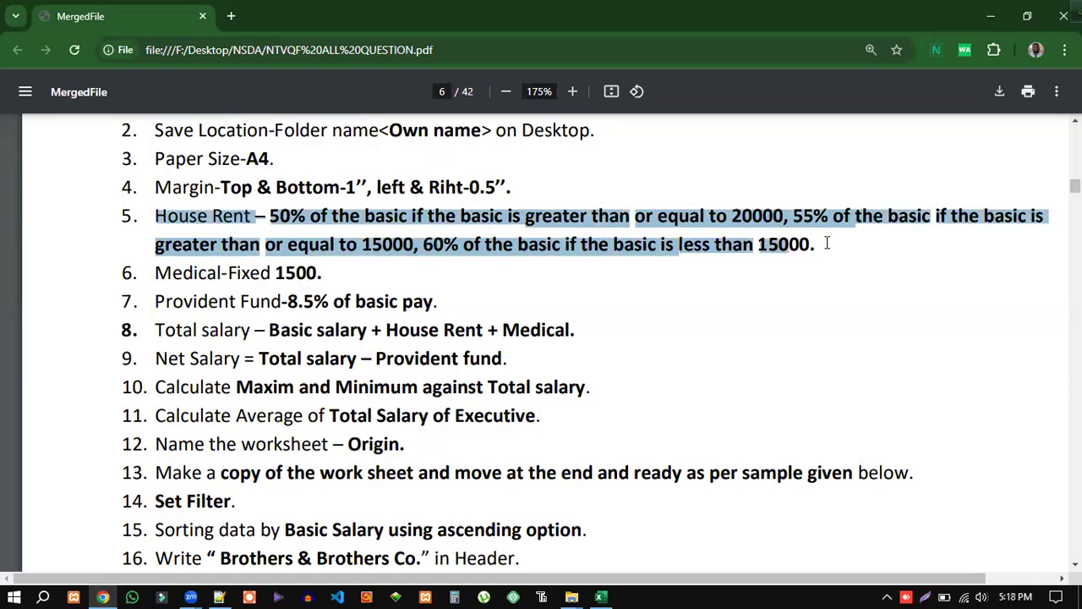
{"action": "left_click", "coordinate": [584, 293]}
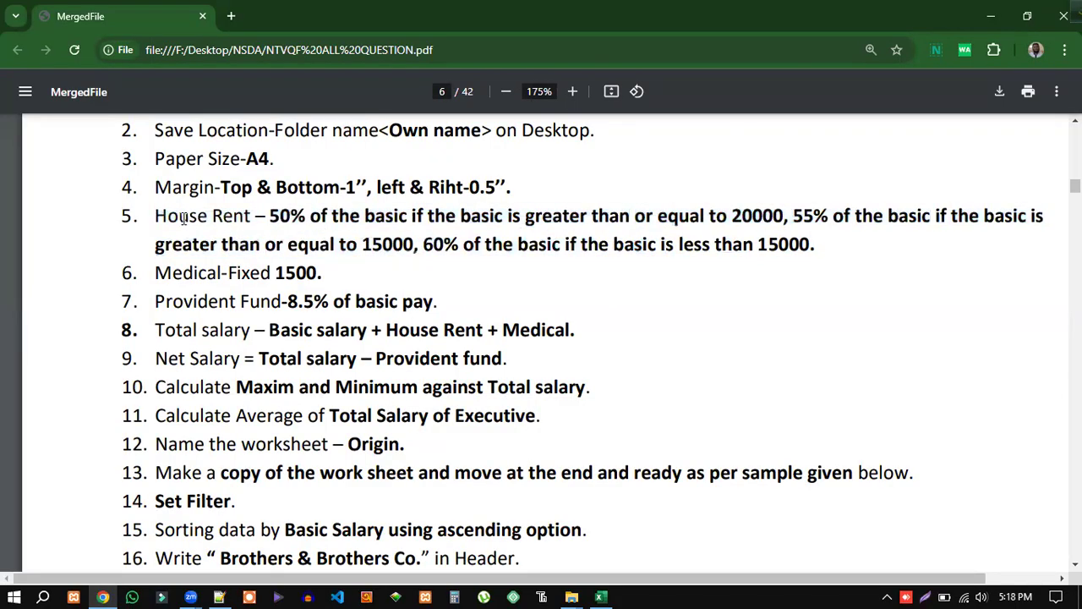
{"action": "left_click_drag", "start_coordinate": [157, 218], "coordinate": [829, 247]}
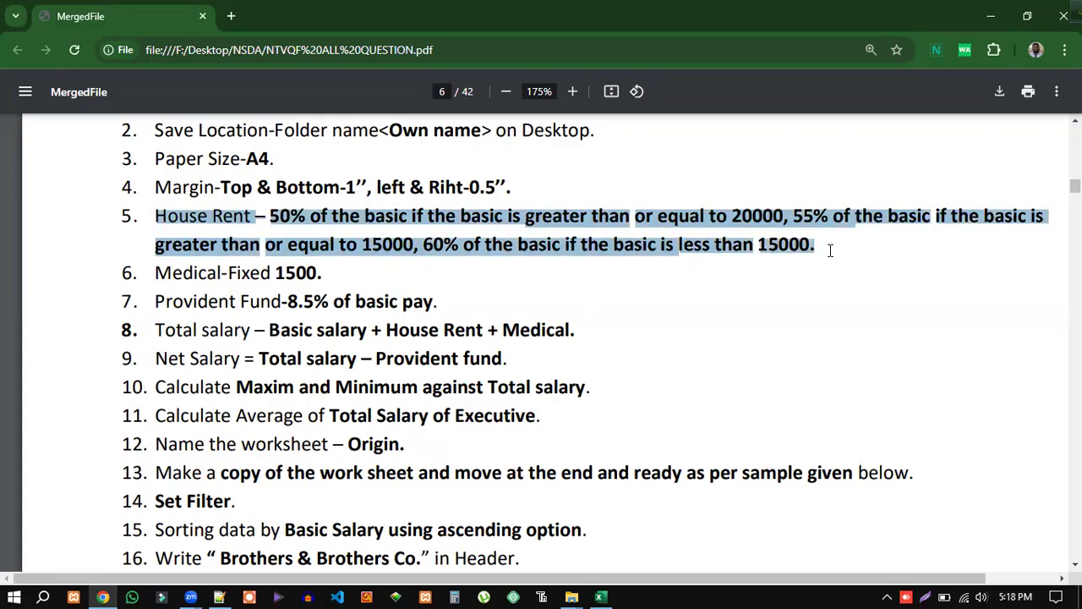
{"action": "left_click", "coordinate": [575, 278]}
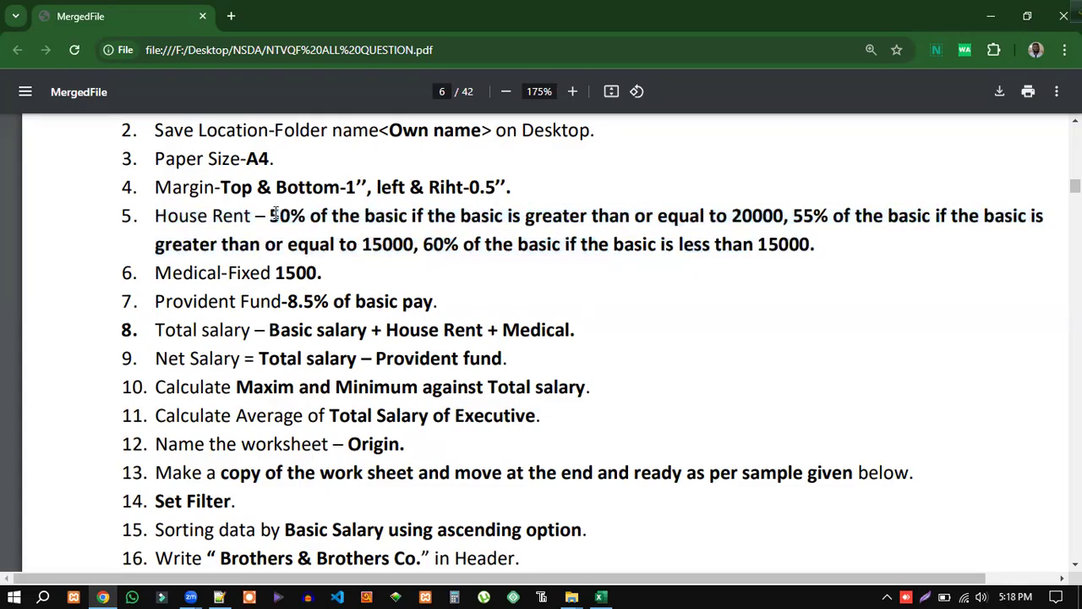
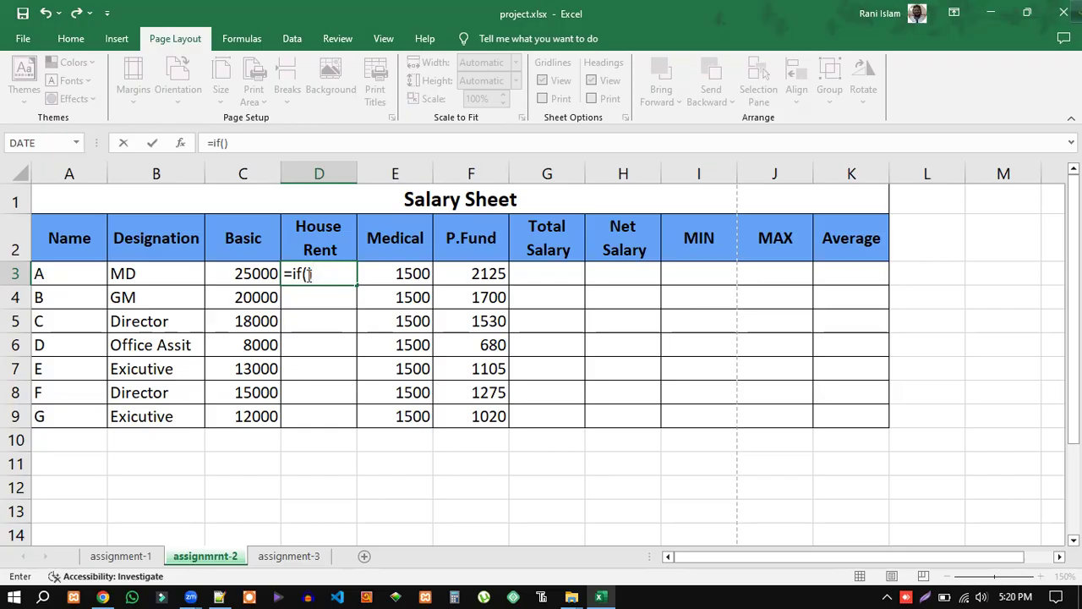
{"action": "left_click", "coordinate": [371, 451]}
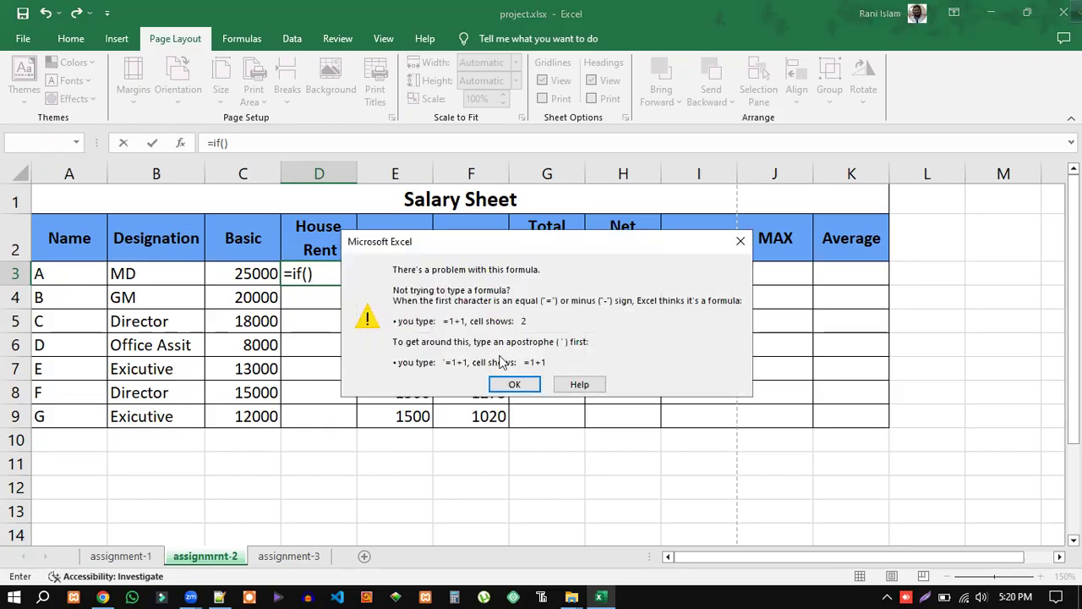
{"action": "left_click", "coordinate": [741, 241]}
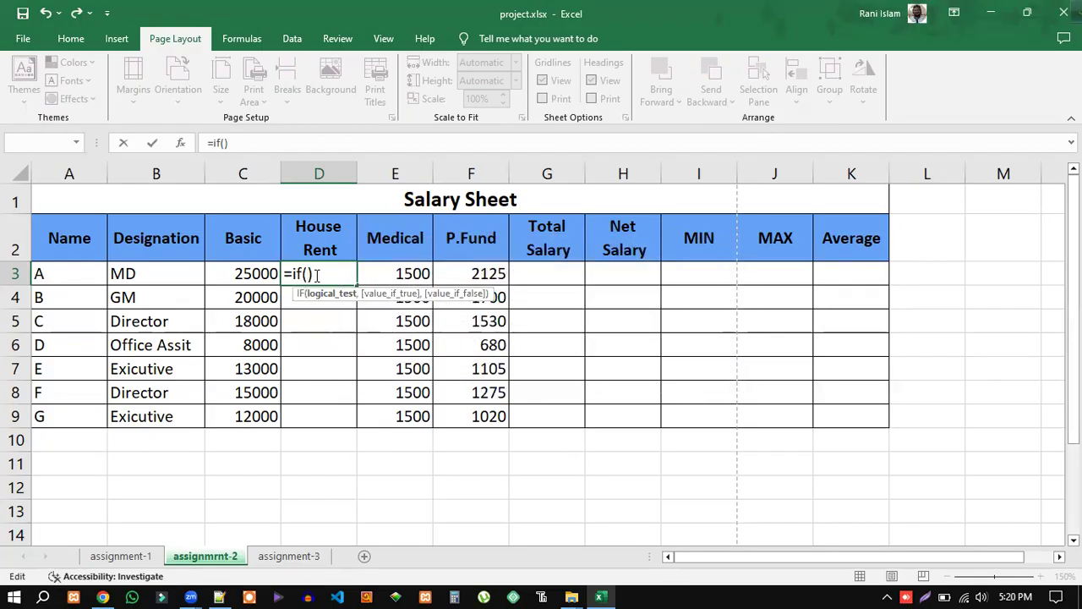
{"action": "scroll", "coordinate": [317, 275], "scroll_direction": "down", "scroll_amount": 1}
{"action": "scroll", "coordinate": [1056, 377], "scroll_direction": "up", "scroll_amount": 1}
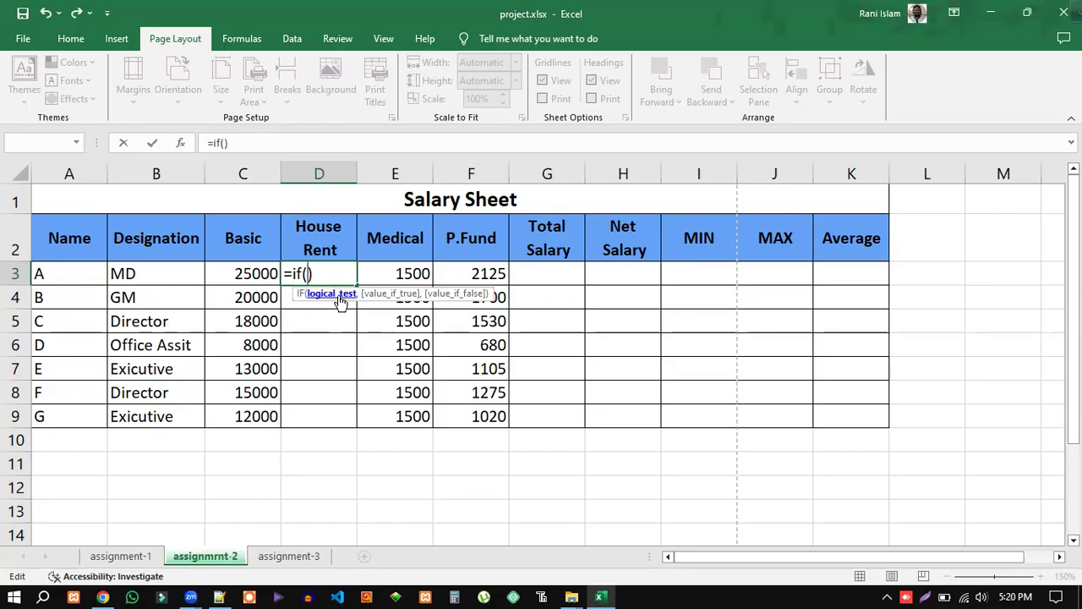
Step: Switch to Chrome and examine the 50% rate and its 20000 condition in the PDF's House Rent rule
{"action": "left_click", "coordinate": [103, 596]}
{"action": "left_click", "coordinate": [290, 216]}
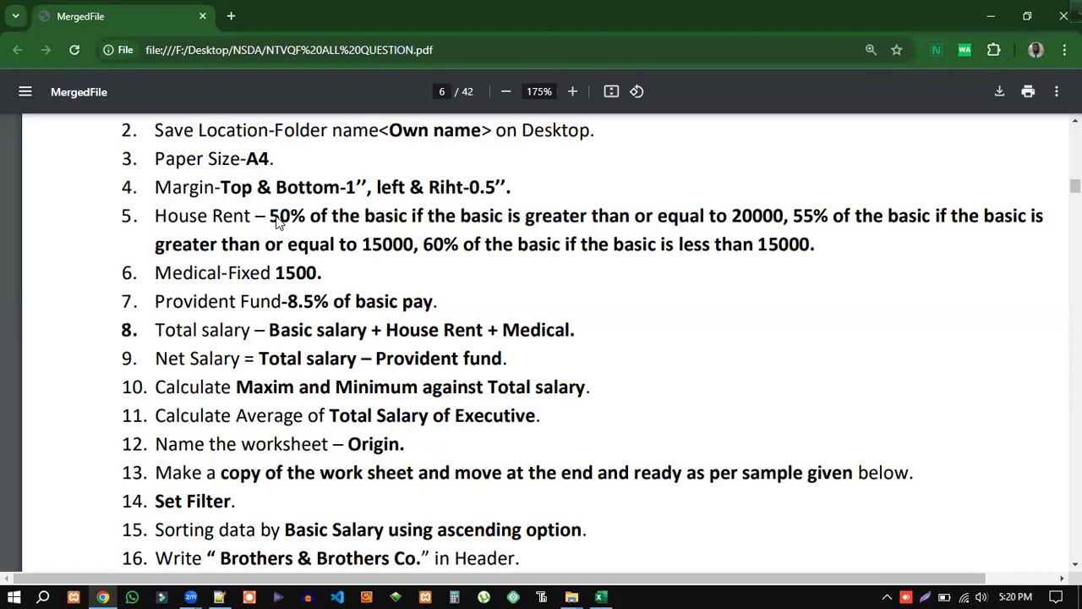
{"action": "left_click_drag", "start_coordinate": [270, 215], "coordinate": [300, 218]}
{"action": "left_click", "coordinate": [289, 217]}
{"action": "left_click_drag", "start_coordinate": [314, 220], "coordinate": [784, 220]}
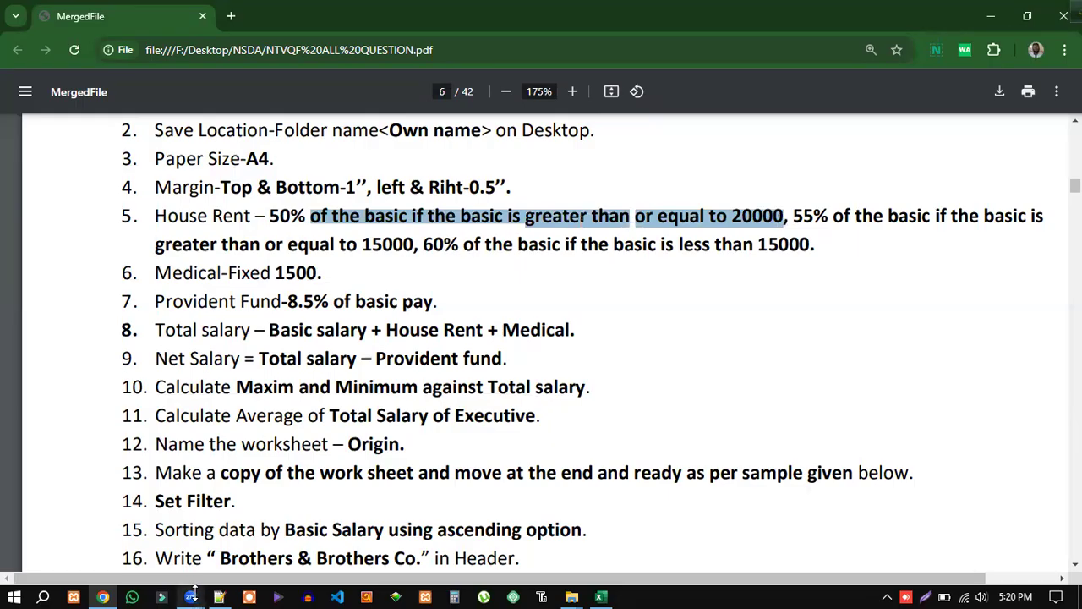
{"action": "left_click", "coordinate": [488, 222]}
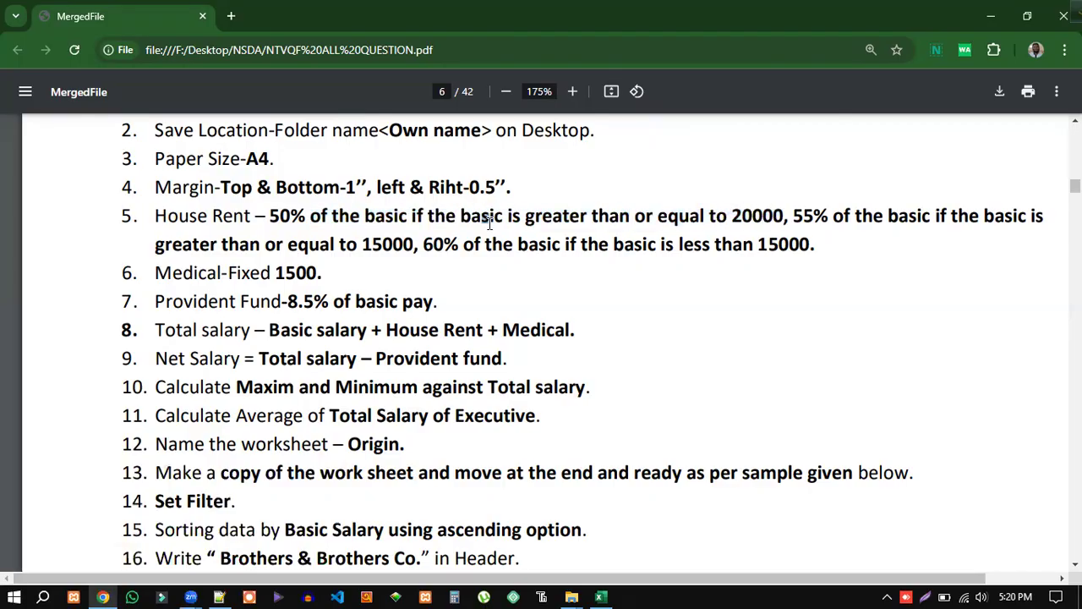
Step: Switch to Notepad++ and review the logic column, logic operator and logic value notes for the IF condition
{"action": "left_click", "coordinate": [219, 597]}
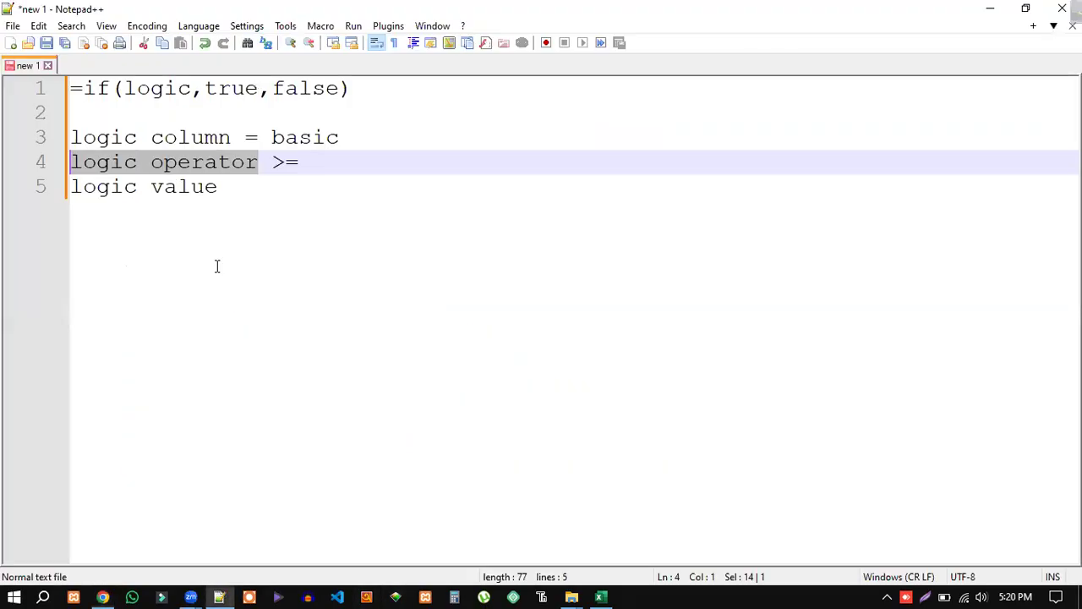
{"action": "double_click", "coordinate": [188, 137]}
{"action": "double_click", "coordinate": [204, 163]}
{"action": "double_click", "coordinate": [180, 188]}
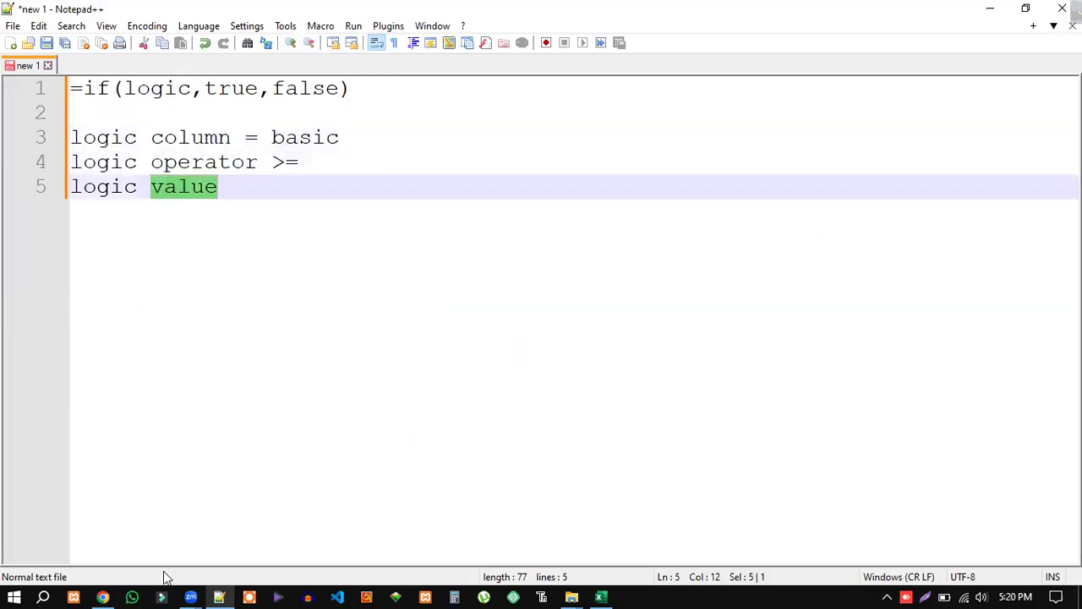
Step: Check the basic condition of the House Rent rule in Chrome's PDF and reference C3 as the logical test's cell in Excel's D3 IF formula
{"action": "left_click", "coordinate": [102, 597]}
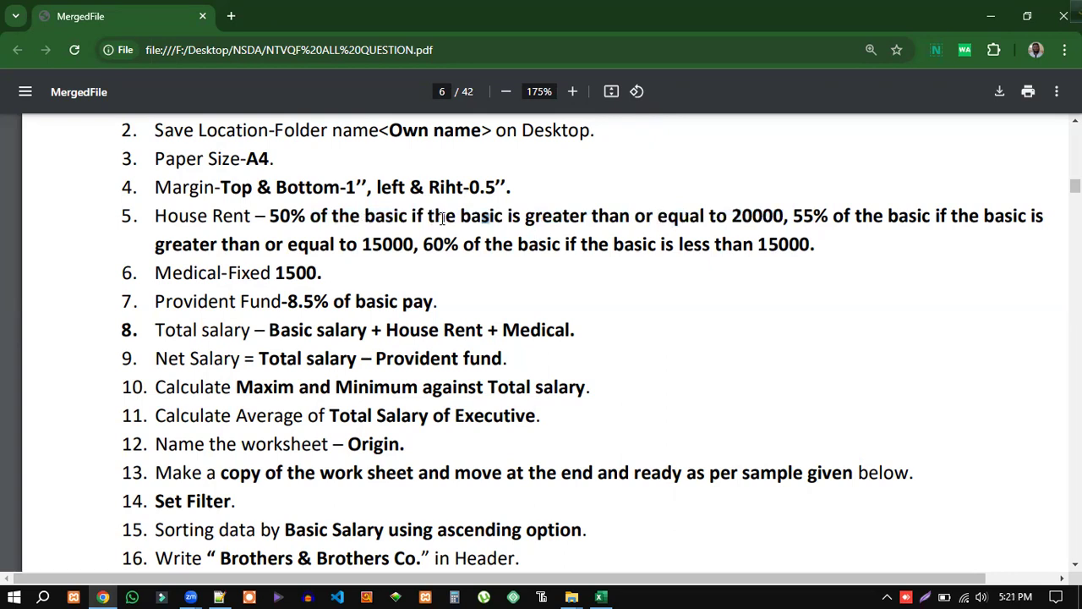
{"action": "left_click_drag", "start_coordinate": [462, 216], "coordinate": [503, 217]}
{"action": "left_click", "coordinate": [504, 217]}
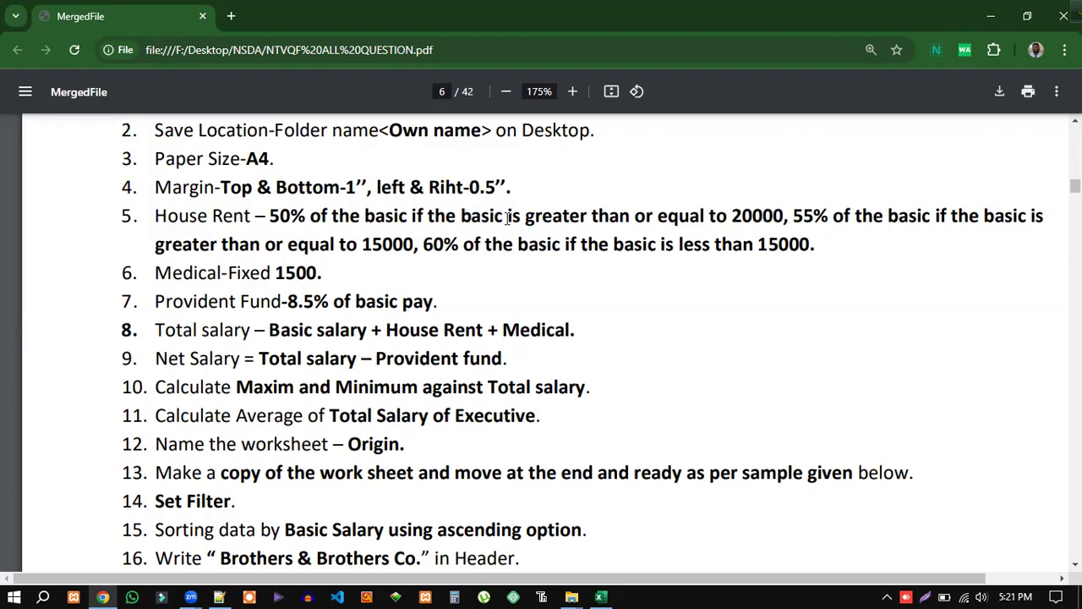
{"action": "left_click", "coordinate": [601, 596]}
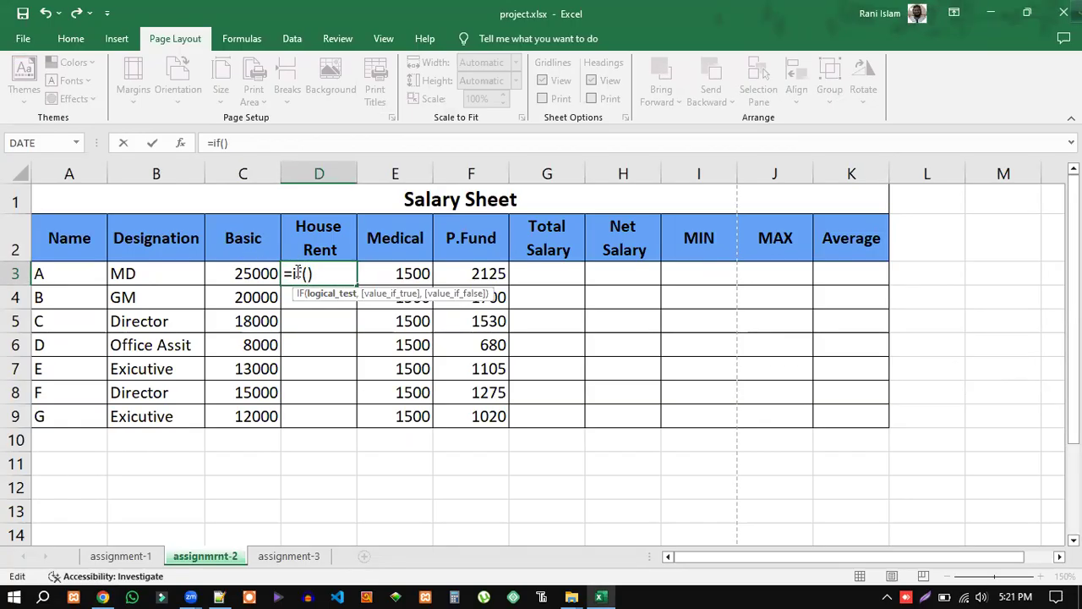
{"action": "left_click", "coordinate": [255, 273]}
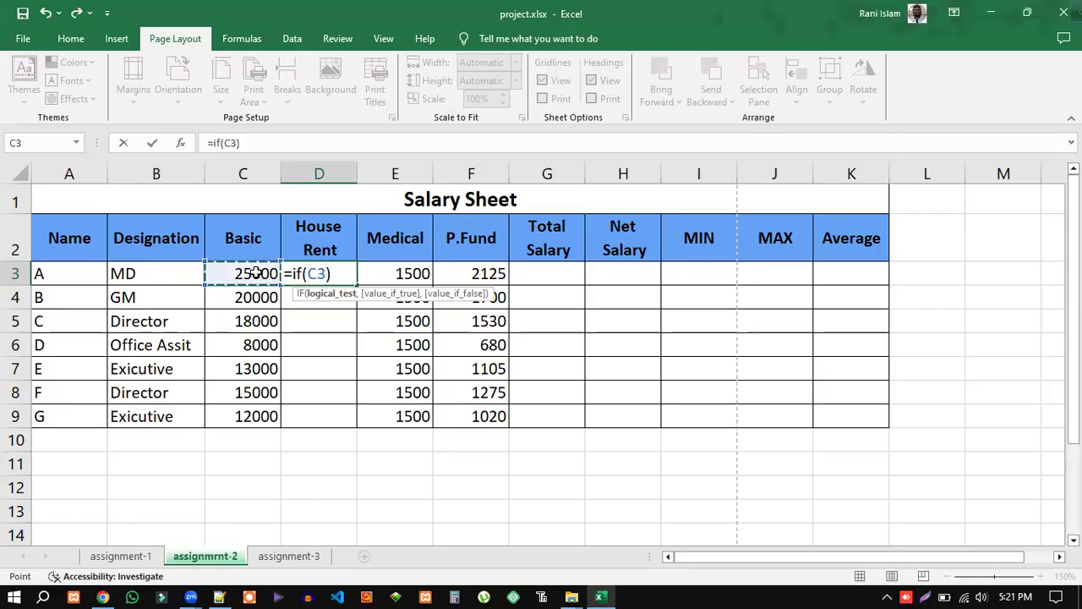
Step: Check the comparison wording of the House Rent rule in Chrome's PDF and add the >= operator after C3 in Excel's D3 formula
{"action": "left_click", "coordinate": [104, 594]}
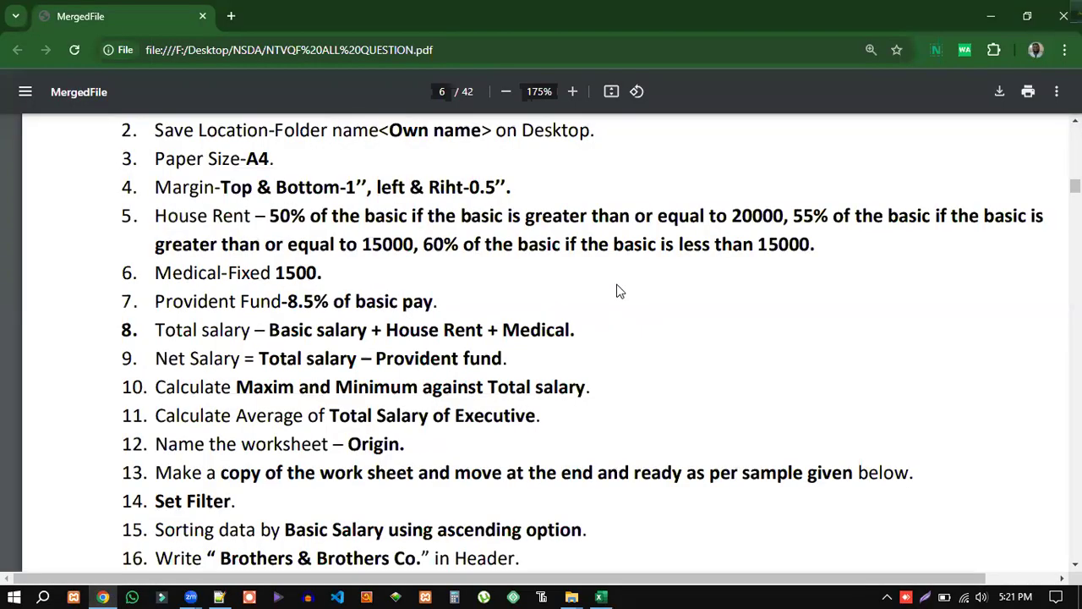
{"action": "mouse_move", "coordinate": [524, 218]}
{"action": "left_mouse_down"}
{"action": "mouse_move", "coordinate": [709, 216]}
{"action": "mouse_move", "coordinate": [524, 218]}
{"action": "left_mouse_up"}
{"action": "left_click", "coordinate": [708, 216]}
{"action": "double_click", "coordinate": [482, 218]}
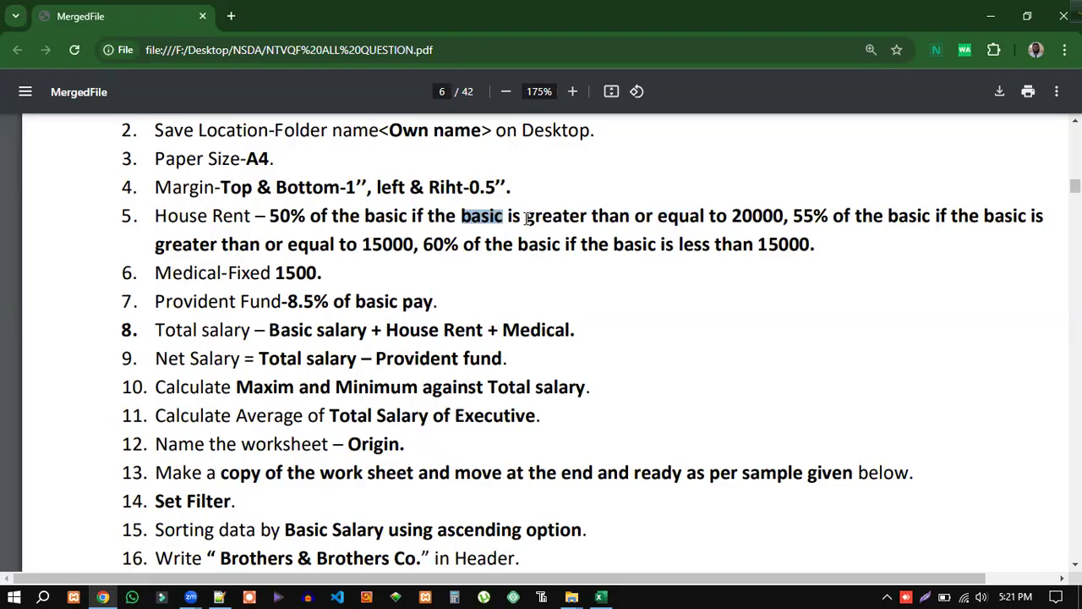
{"action": "key", "text": "alt+Tab"}
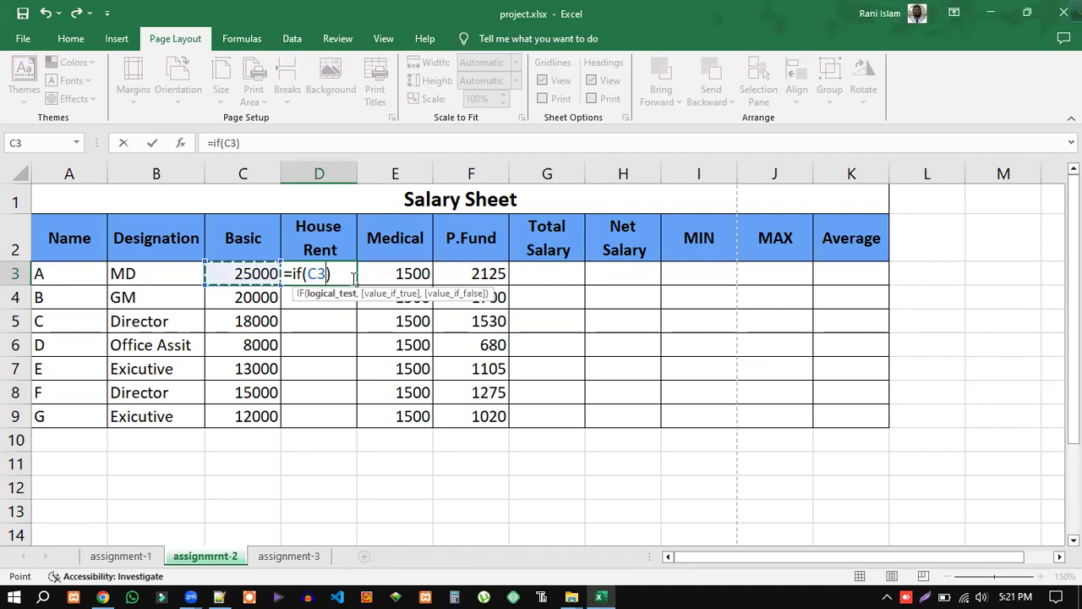
{"action": "type", "text": ">="}
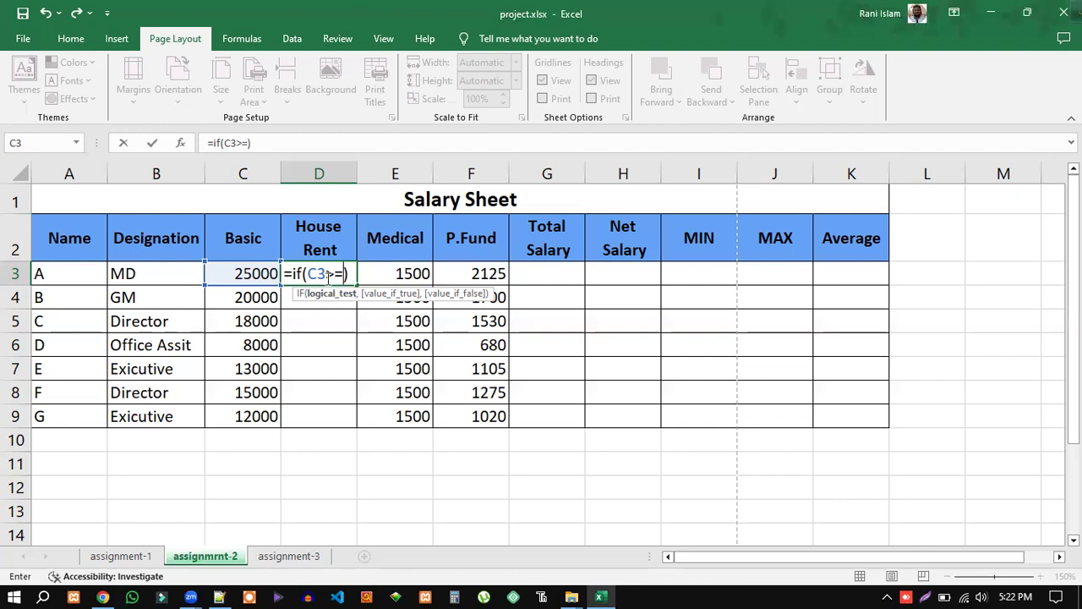
Step: Recheck the threshold in Chrome's PDF, complete D3's logical test in Excel as C3>=20000, and add a comma for the value-if-true argument
{"action": "double_click", "coordinate": [332, 273]}
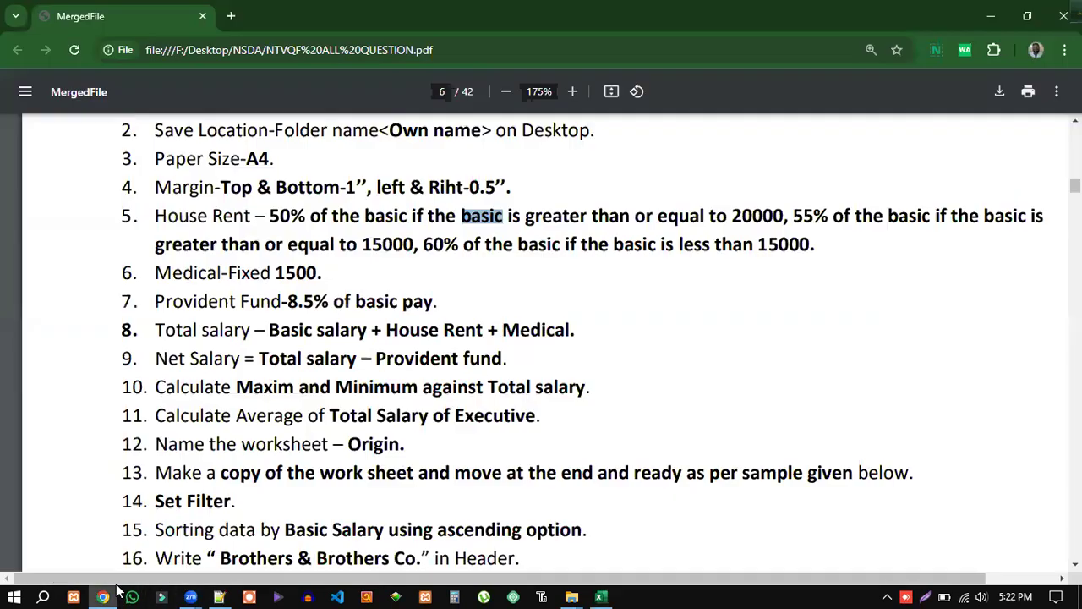
{"action": "left_click", "coordinate": [103, 597]}
{"action": "left_click", "coordinate": [600, 597]}
{"action": "left_click", "coordinate": [353, 278]}
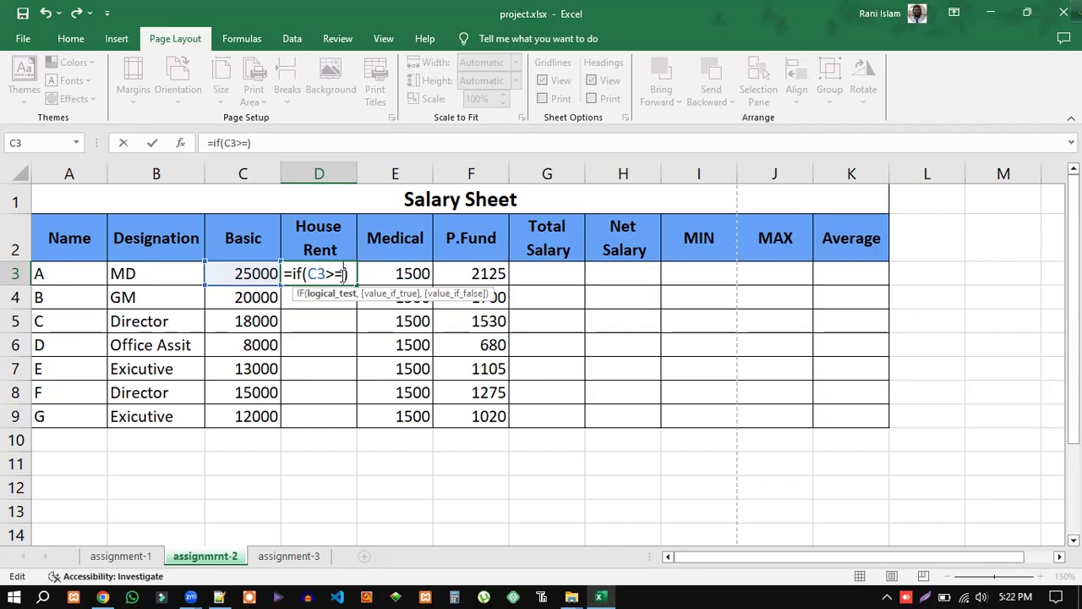
{"action": "type", "text": "20"}
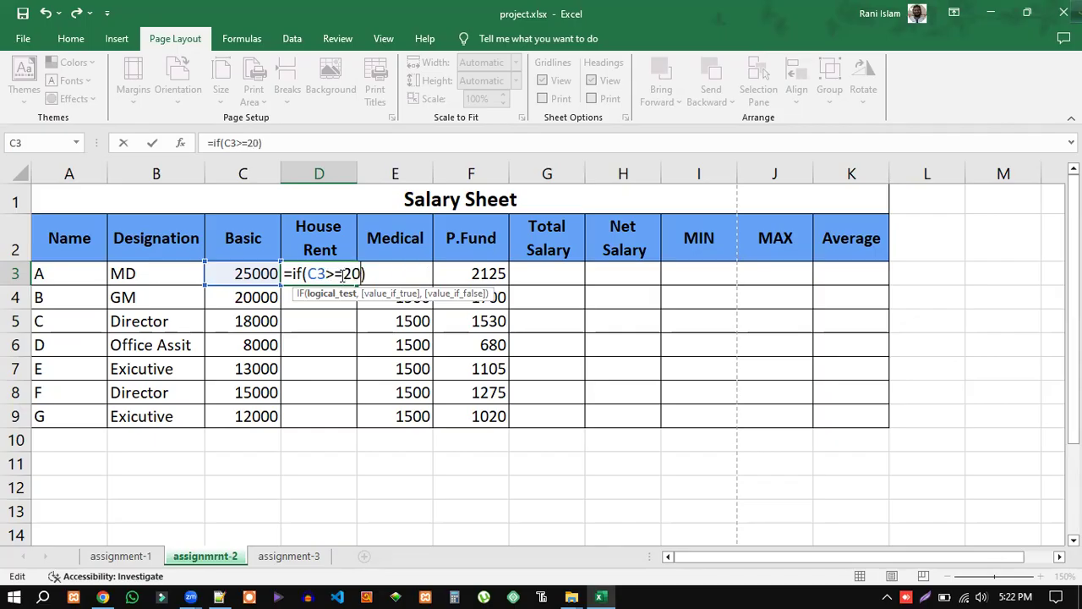
{"action": "type", "text": "000"}
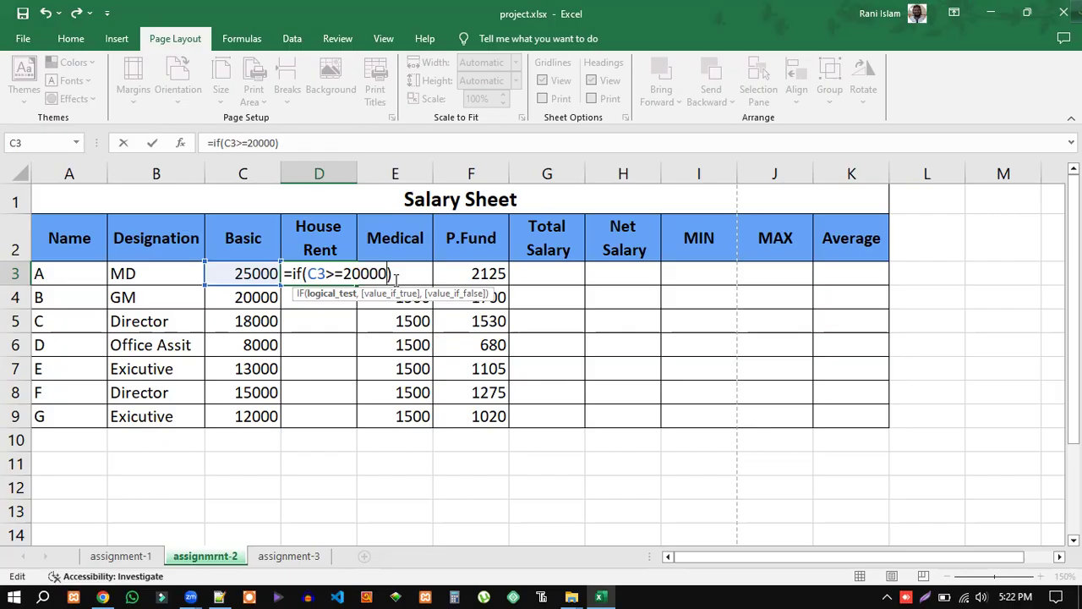
{"action": "type", "text": ","}
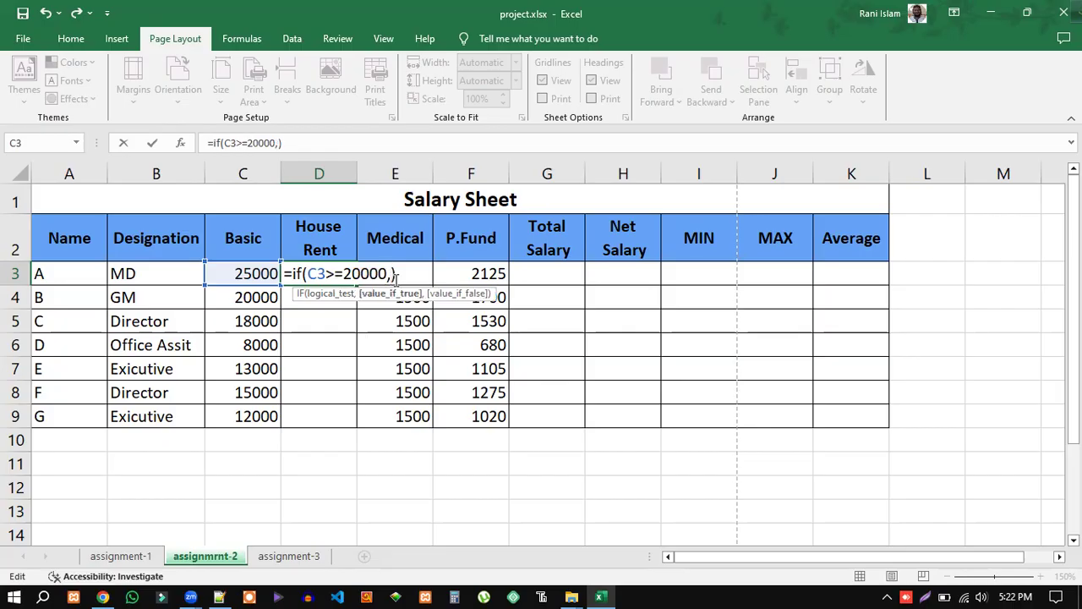
{"action": "left_click_drag", "start_coordinate": [388, 273], "coordinate": [307, 273]}
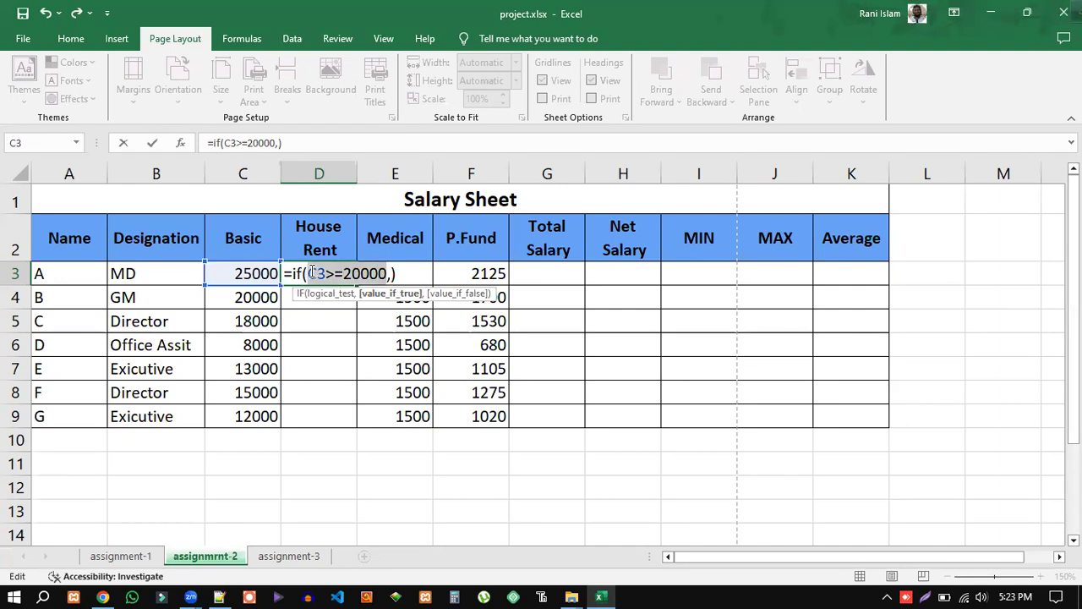
{"action": "left_click", "coordinate": [391, 275]}
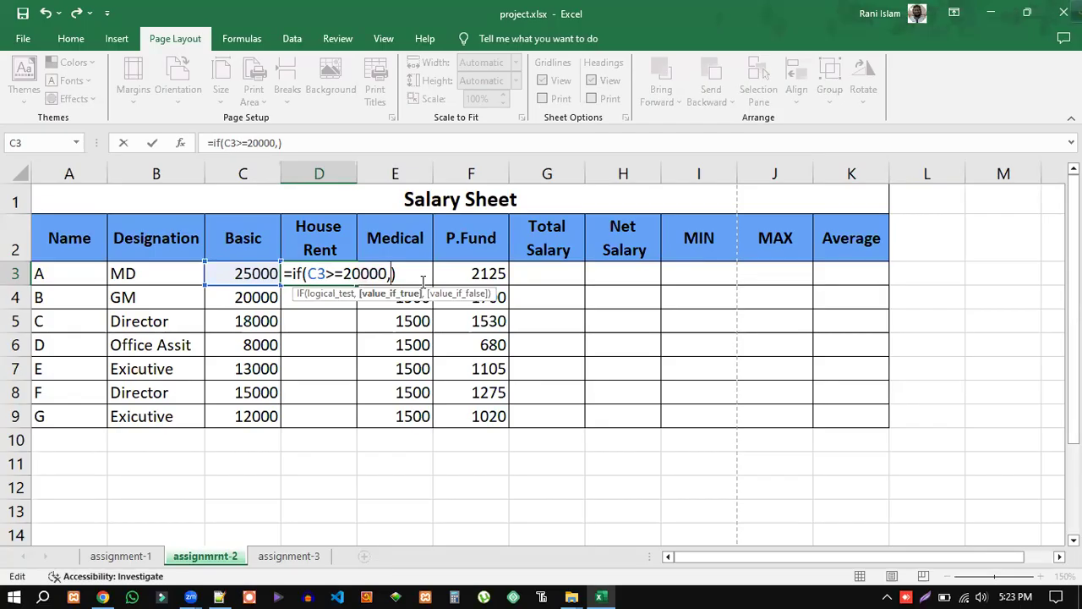
Step: Check the 50% rate in Chrome's PDF and enter C3*50% plus a comma as the value-if-true argument in Excel's D3 formula
{"action": "left_click", "coordinate": [102, 597]}
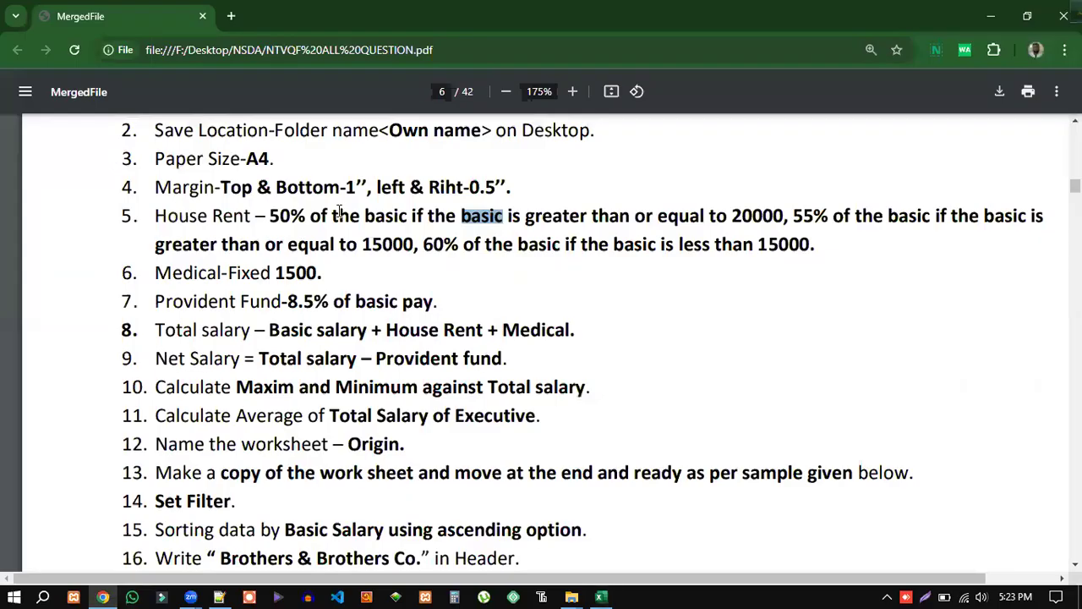
{"action": "left_click_drag", "start_coordinate": [270, 216], "coordinate": [302, 218]}
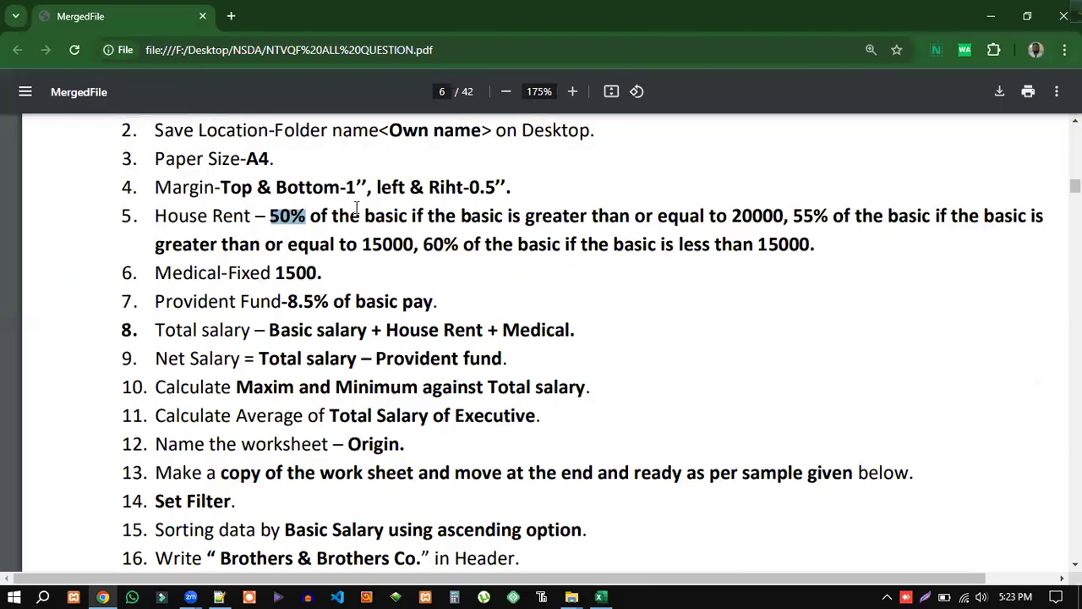
{"action": "left_click_drag", "start_coordinate": [351, 217], "coordinate": [404, 219]}
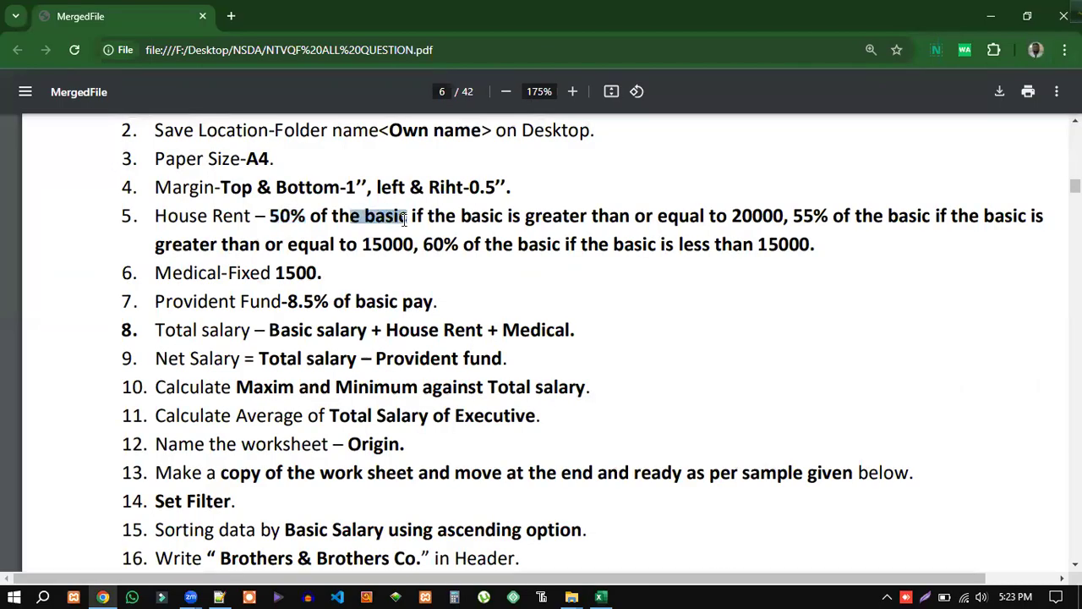
{"action": "left_click", "coordinate": [601, 597]}
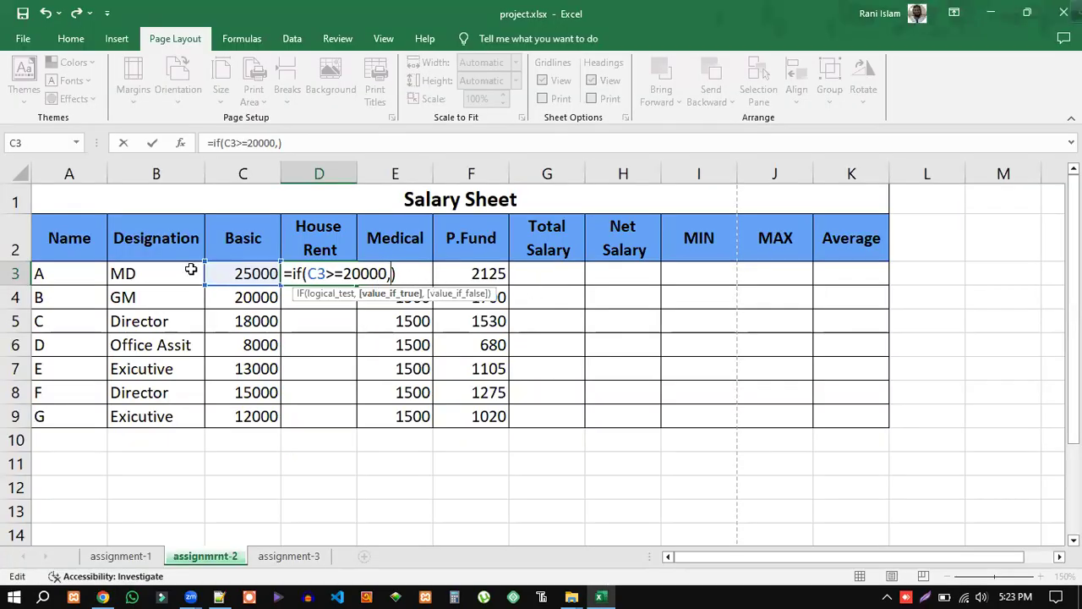
{"action": "left_click", "coordinate": [267, 271]}
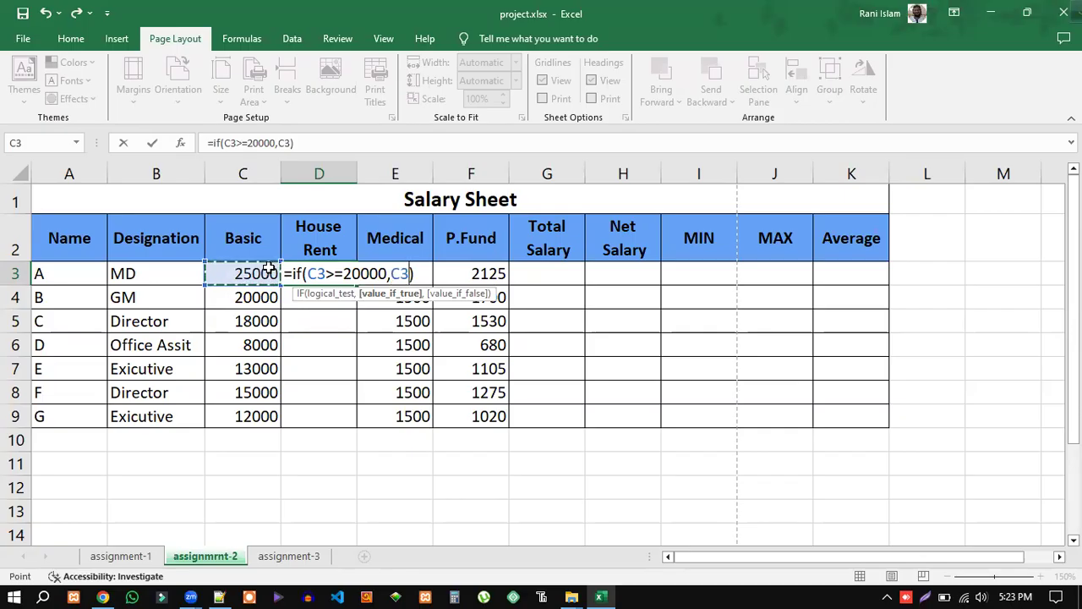
{"action": "type", "text": "*2"}
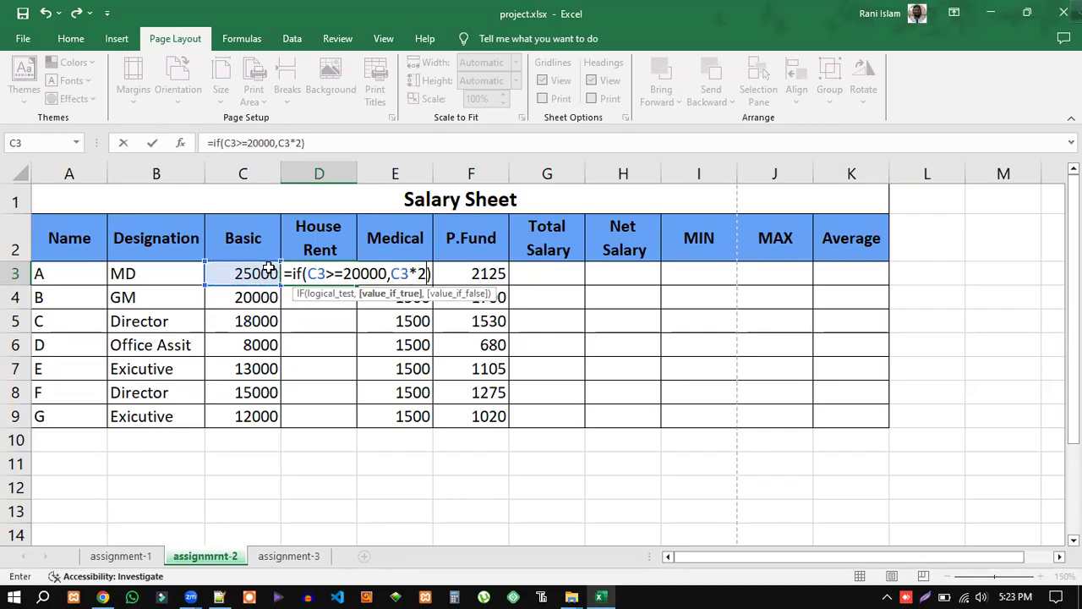
{"action": "key", "text": "BackSpace"}
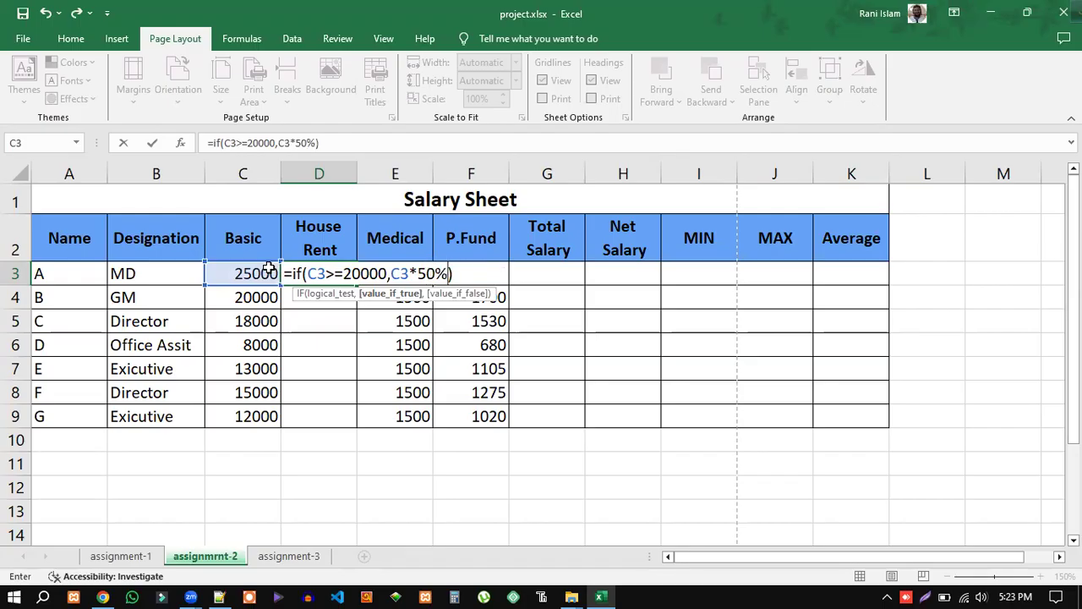
{"action": "left_click_drag", "start_coordinate": [390, 273], "coordinate": [449, 272]}
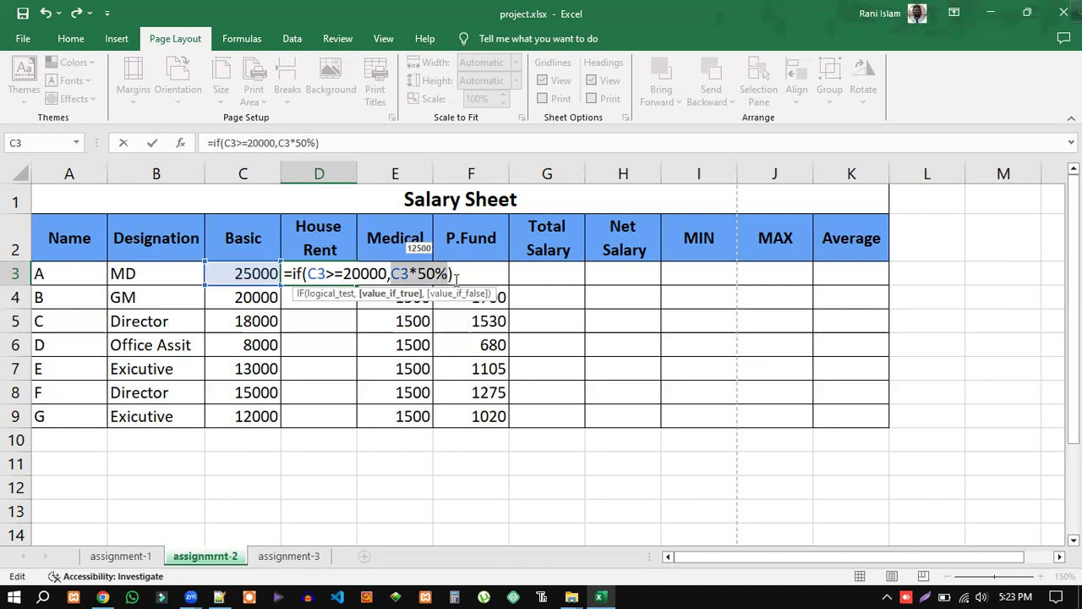
{"action": "left_click", "coordinate": [449, 273]}
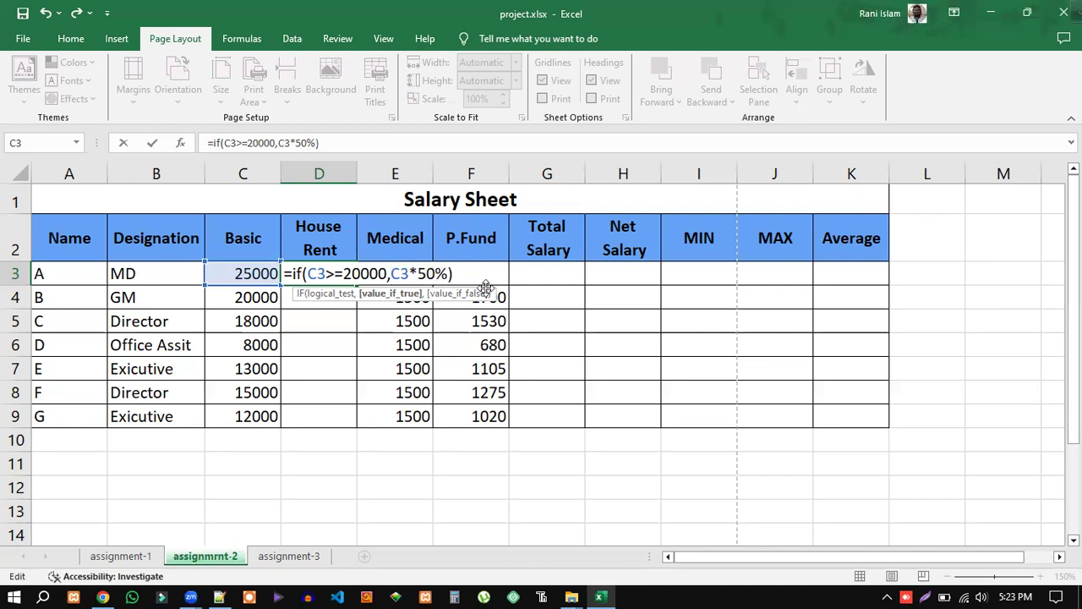
{"action": "type", "text": ","}
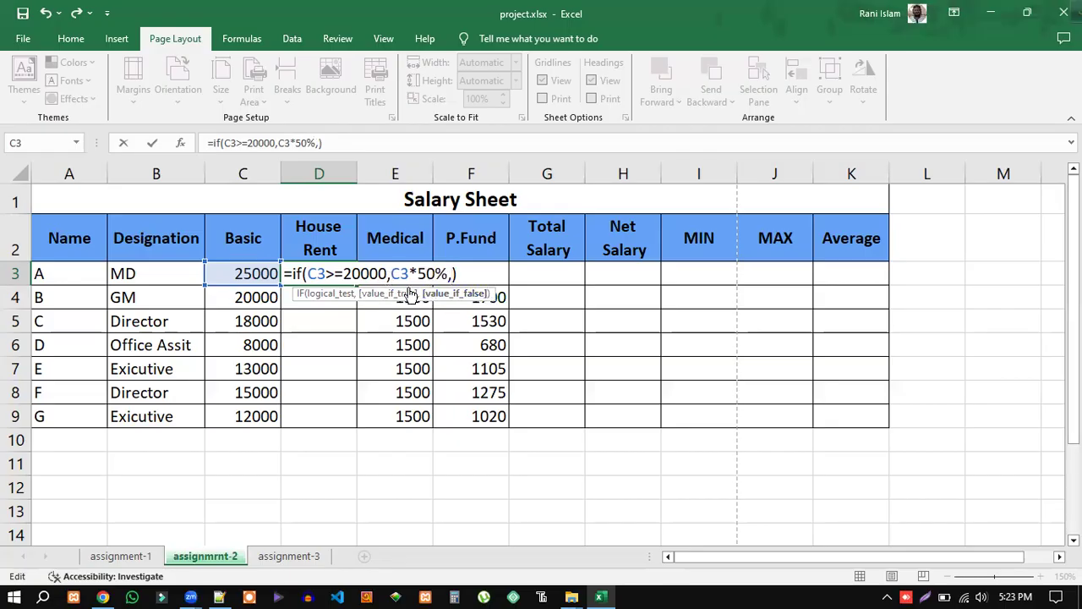
Step: Check the 55% rate in Chrome's PDF and nest an empty if() as the value-if-false argument in Excel's D3 formula
{"action": "left_click", "coordinate": [102, 597]}
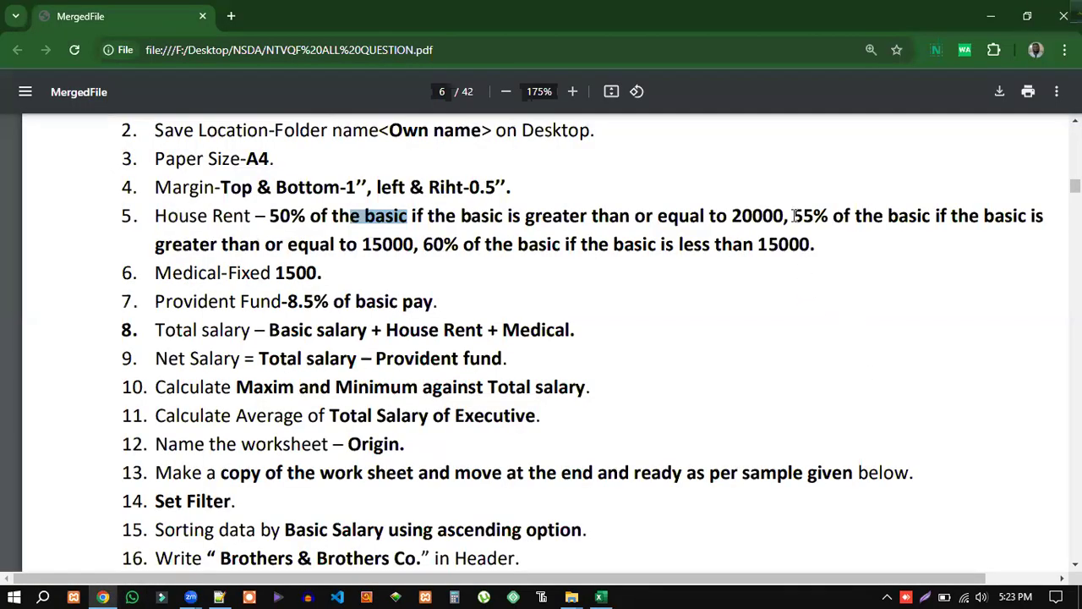
{"action": "left_click_drag", "start_coordinate": [793, 214], "coordinate": [821, 214]}
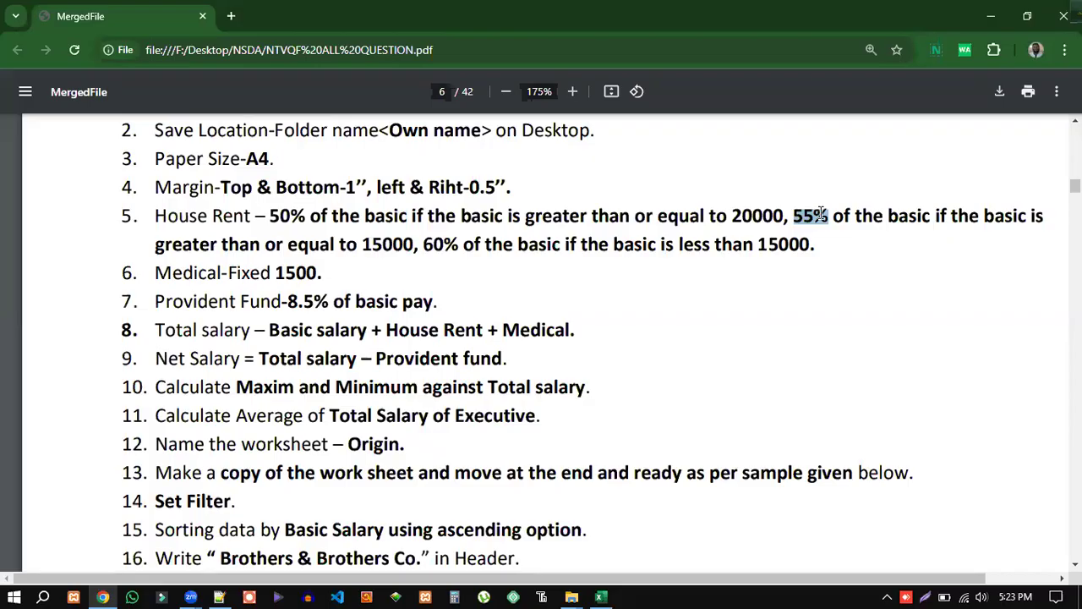
{"action": "left_click", "coordinate": [876, 263]}
{"action": "left_click_drag", "start_coordinate": [795, 212], "coordinate": [825, 211]}
{"action": "left_click", "coordinate": [601, 597]}
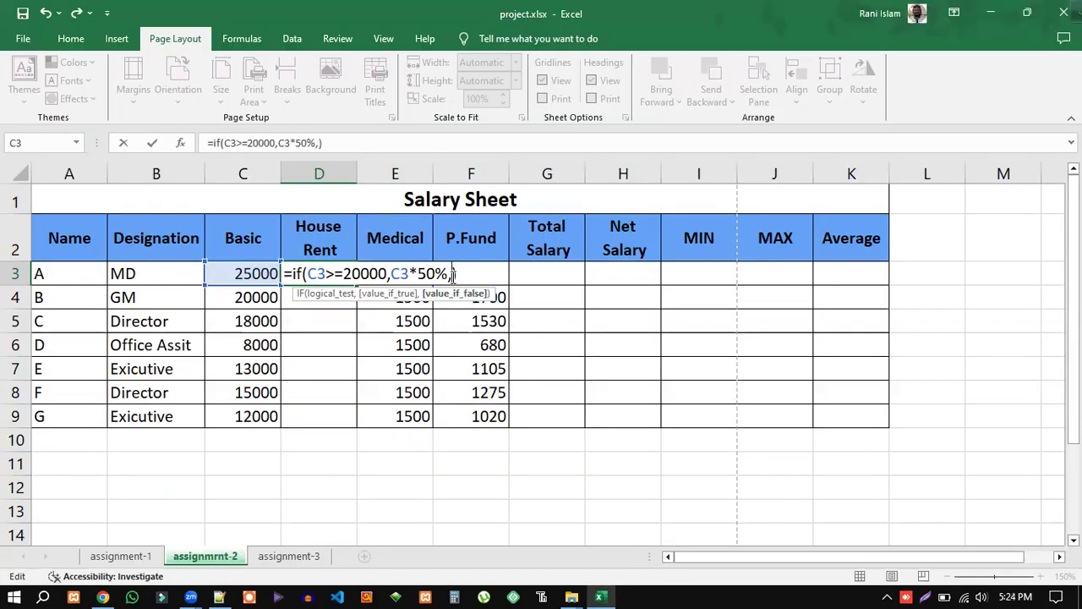
{"action": "type", "text": "if"}
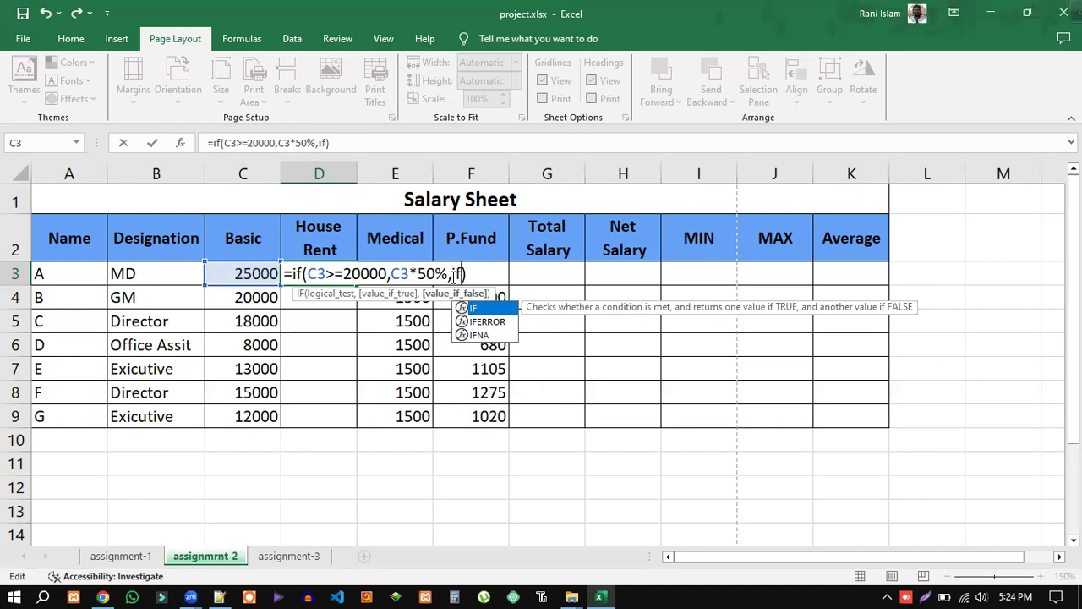
{"action": "type", "text": "()"}
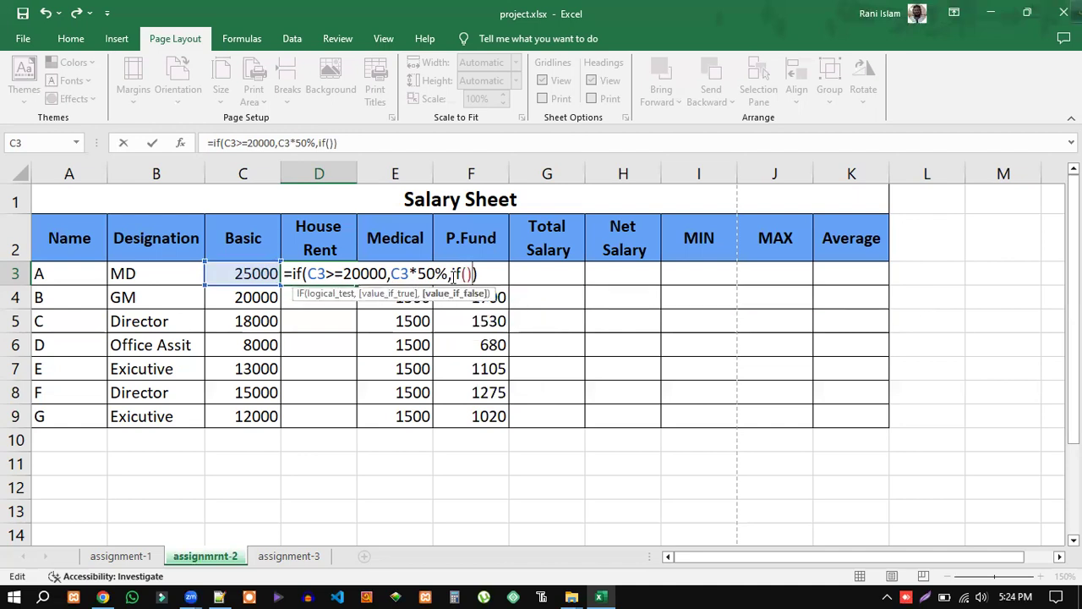
Step: Review the opening and closing brackets of the outer and nested IFs in D3, ending with the cursor inside the nested IF's brackets
{"action": "left_click", "coordinate": [305, 274]}
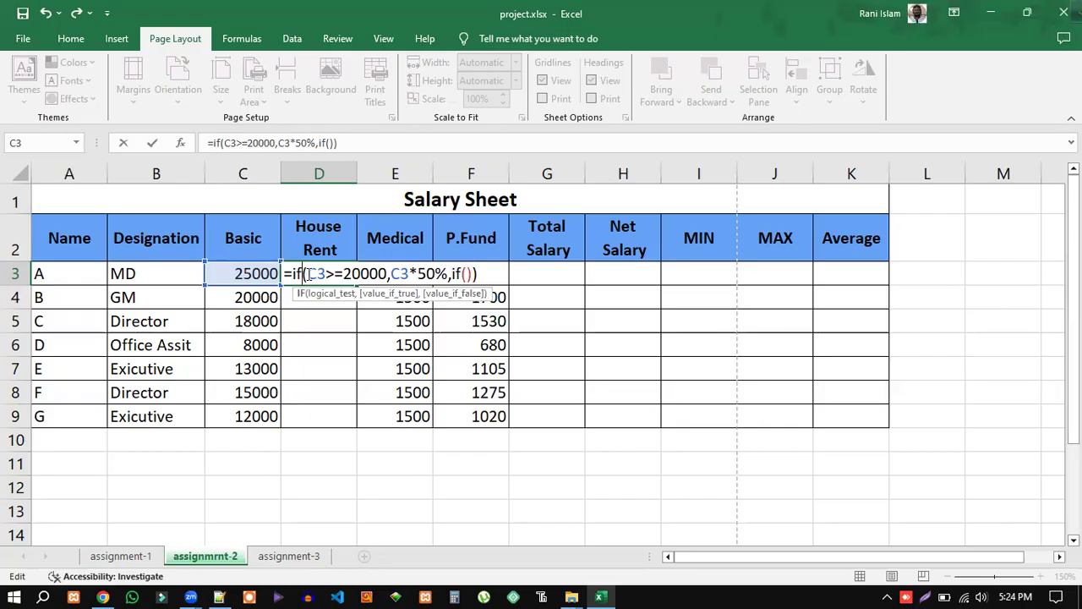
{"action": "left_click", "coordinate": [480, 274]}
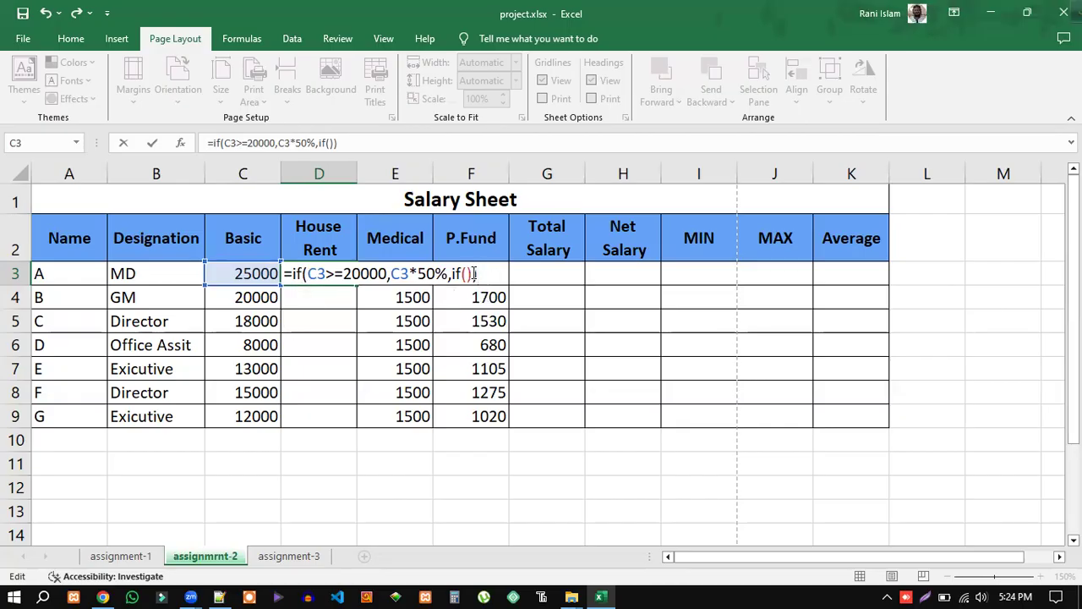
{"action": "left_click_drag", "start_coordinate": [465, 274], "coordinate": [452, 275]}
{"action": "left_click", "coordinate": [307, 274]}
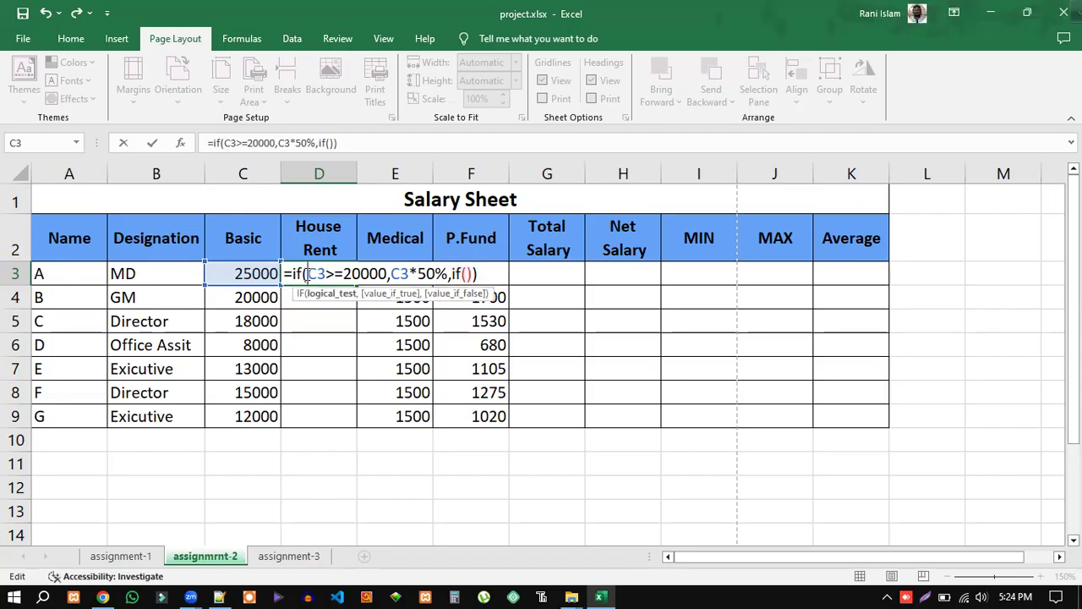
{"action": "left_click", "coordinate": [478, 274]}
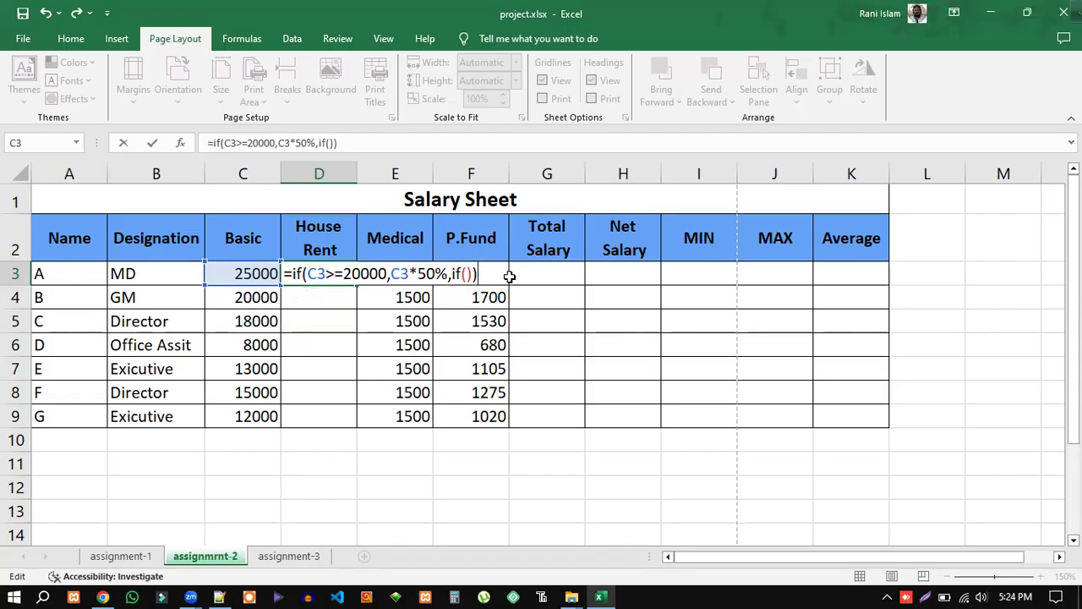
{"action": "left_click", "coordinate": [467, 274]}
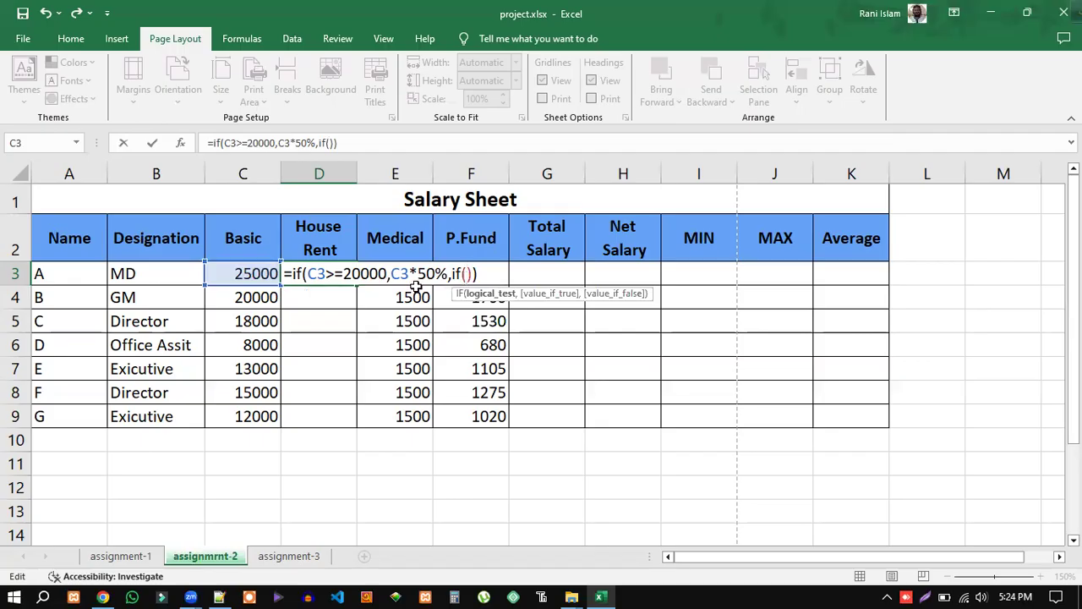
Step: Replace the stray G3 reference in D3's formula with an empty nested if(), leaving the cursor inside its brackets
{"action": "left_click", "coordinate": [294, 273]}
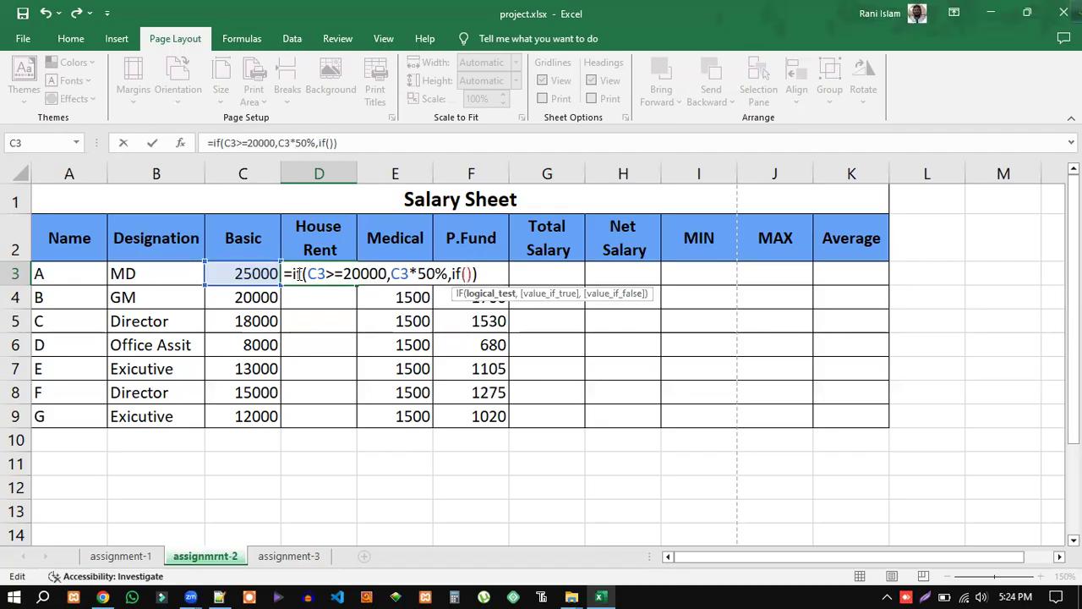
{"action": "left_click", "coordinate": [468, 273]}
{"action": "key", "text": "Right"}
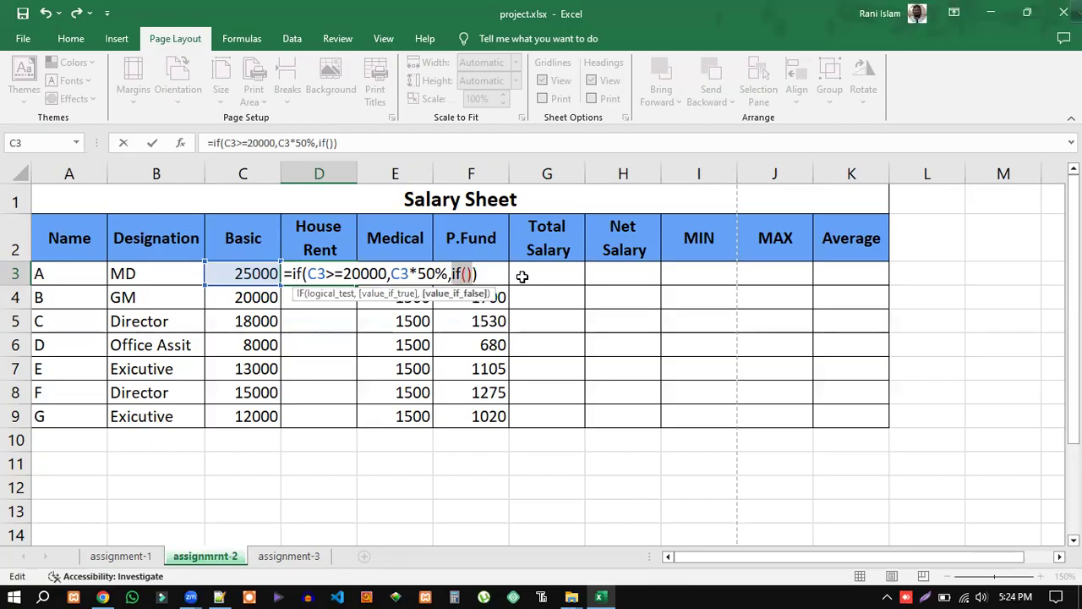
{"action": "left_click", "coordinate": [522, 276]}
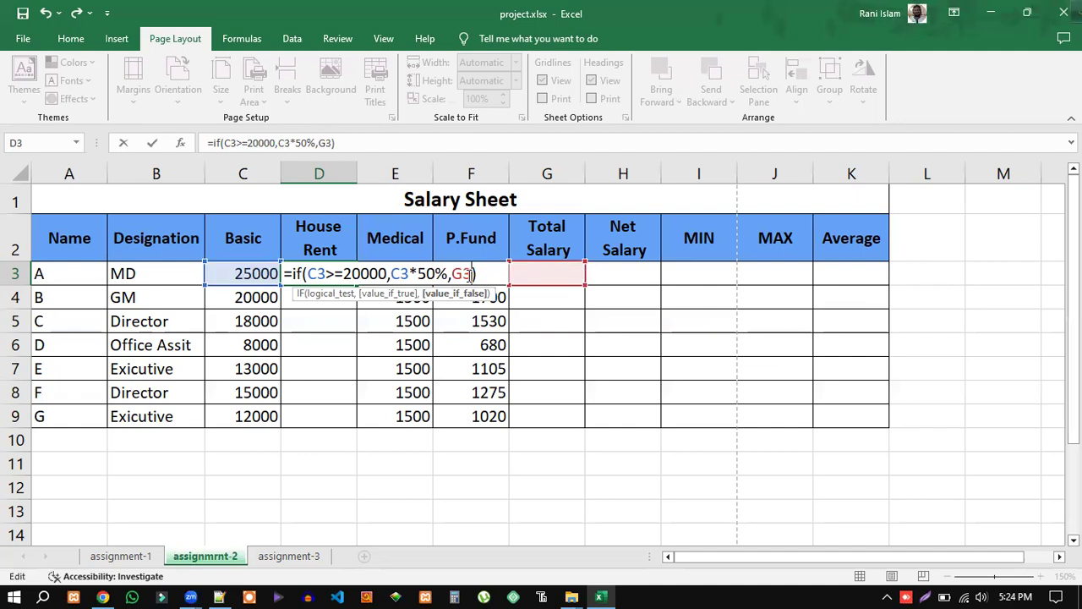
{"action": "key", "text": "BackSpace"}
{"action": "key", "text": "BackSpace"}
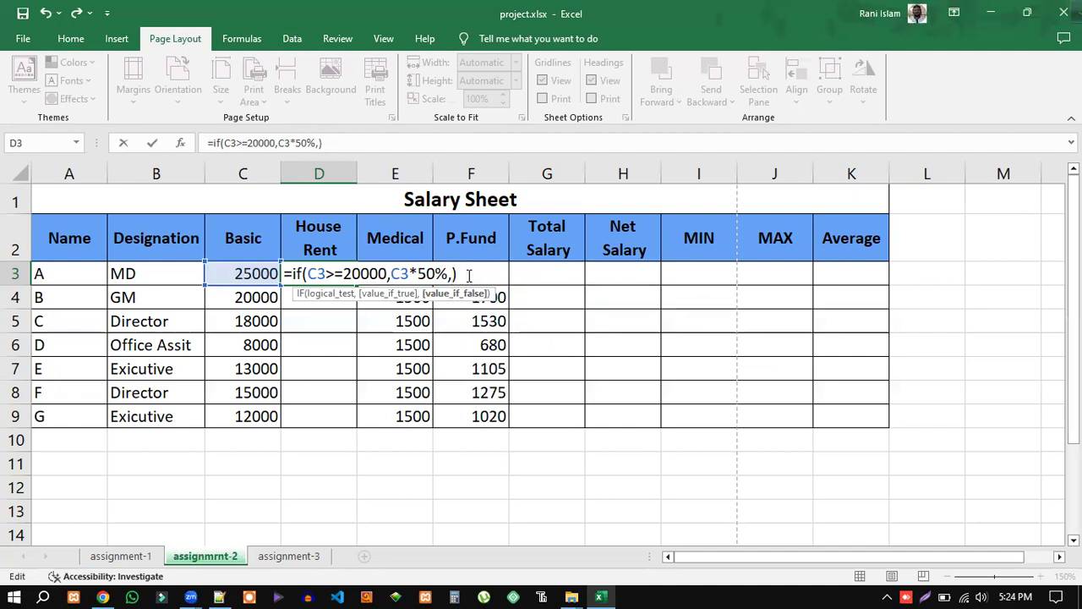
{"action": "type", "text": "if()"}
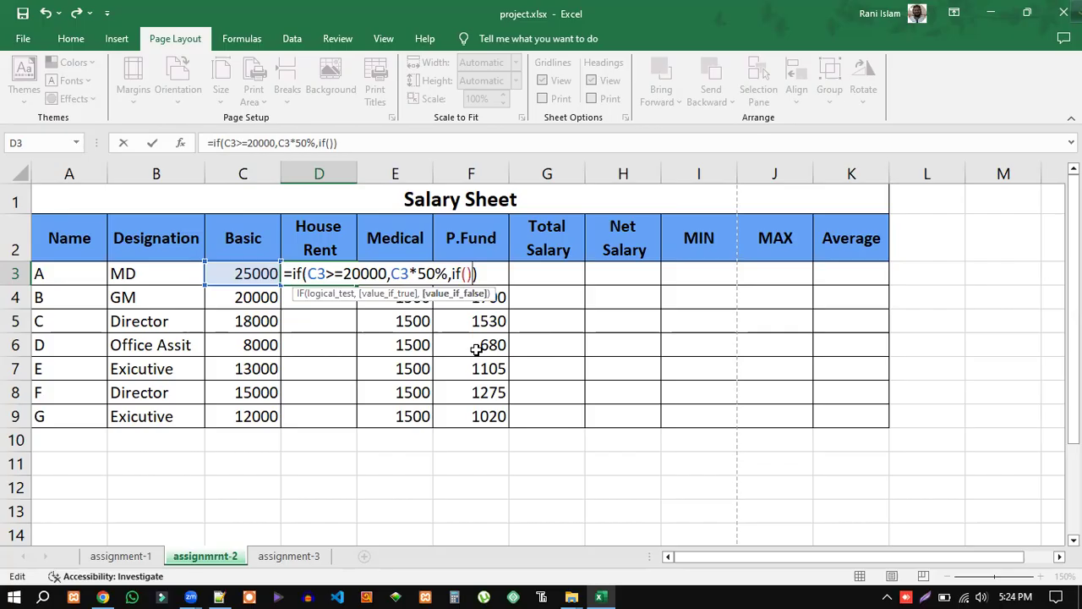
{"action": "key", "text": "Left"}
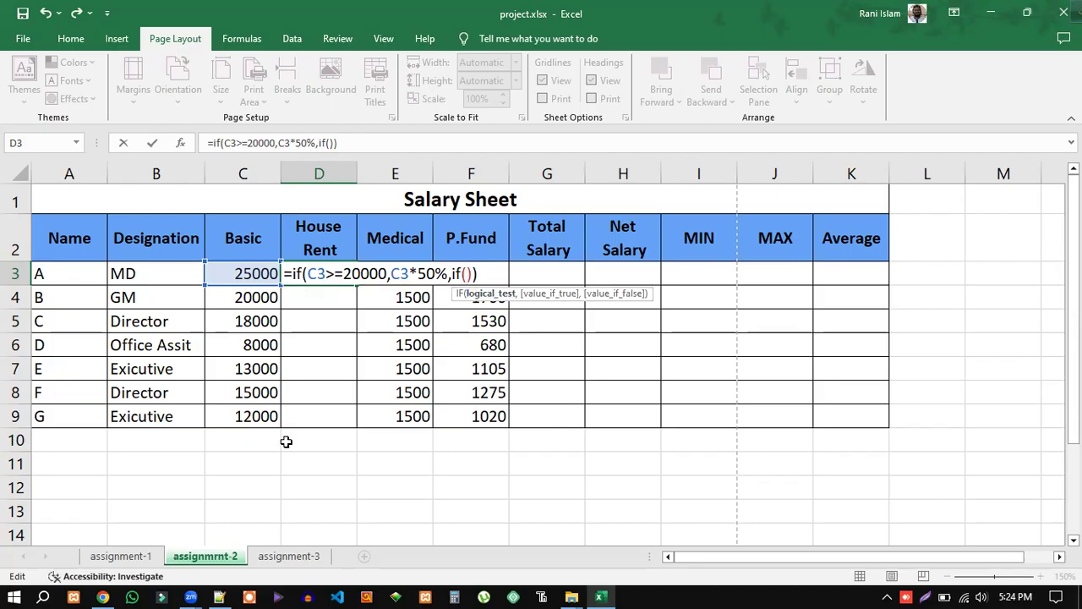
Step: Check the second House Rent condition in Chrome's PDF and start the nested IF's logical test in Excel's D3 with C3>=
{"action": "left_click", "coordinate": [105, 595]}
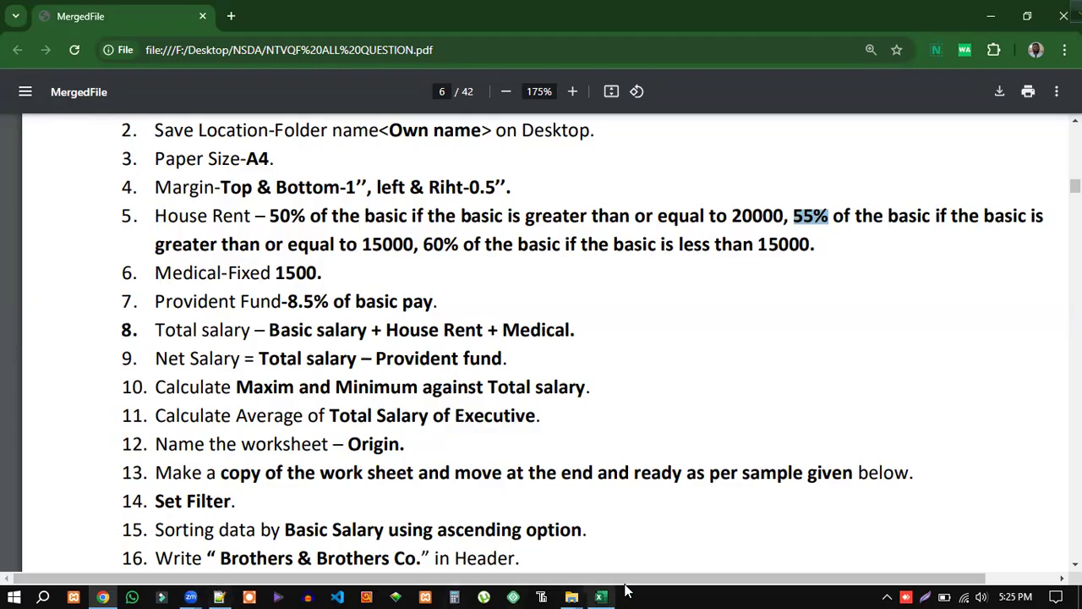
{"action": "left_click", "coordinate": [600, 597]}
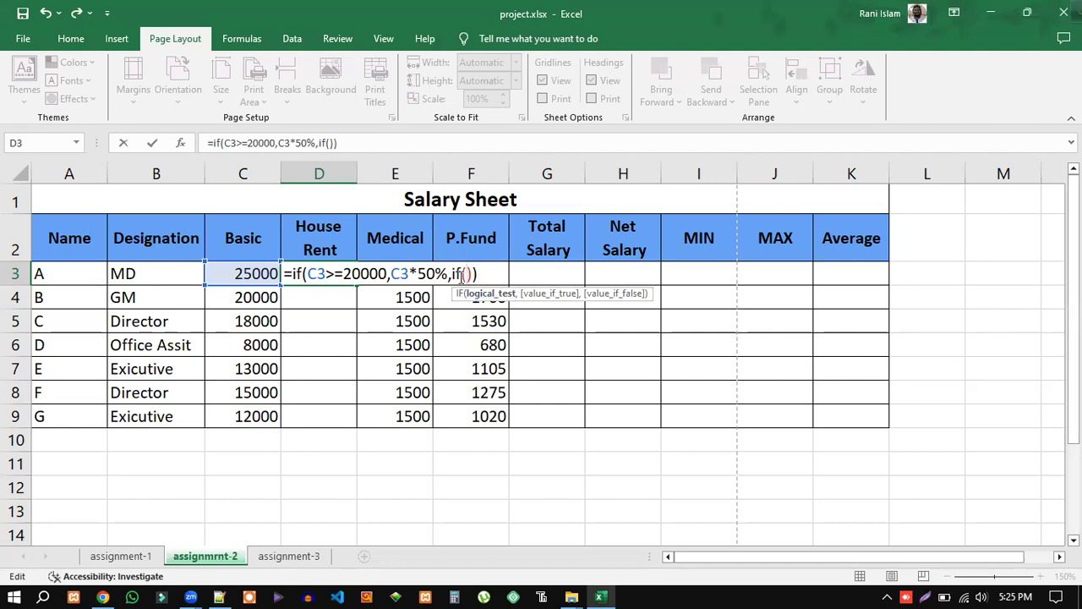
{"action": "left_click", "coordinate": [243, 273]}
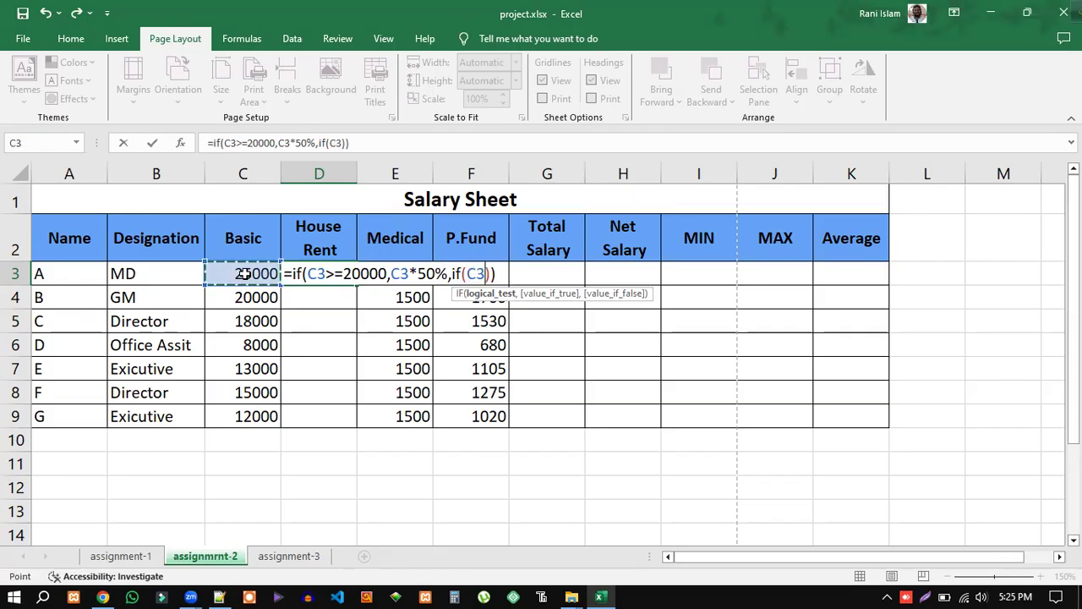
{"action": "left_click", "coordinate": [102, 597]}
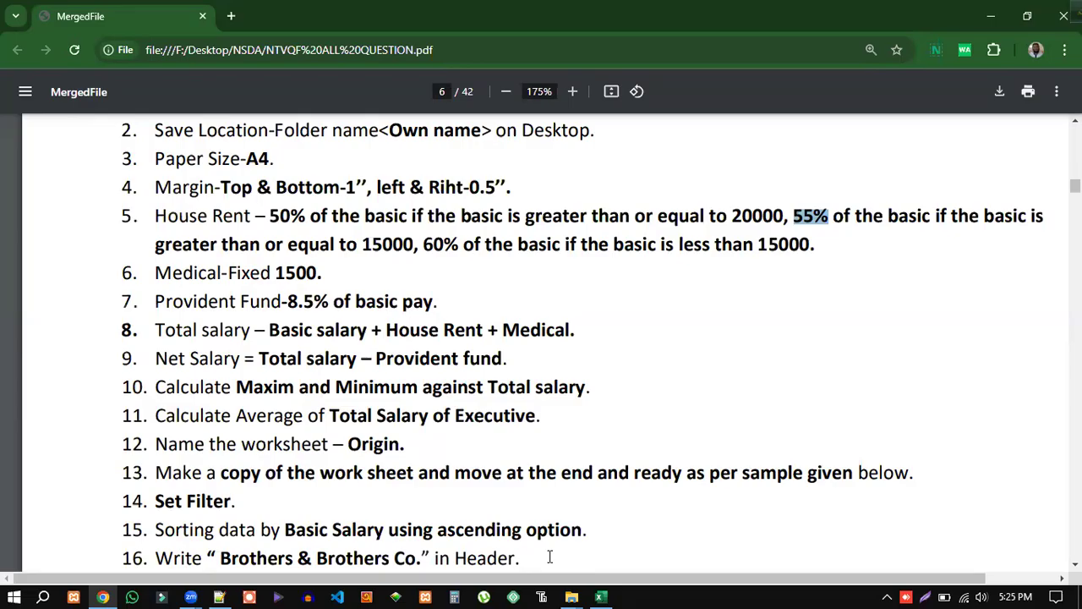
{"action": "key", "text": "alt+Tab"}
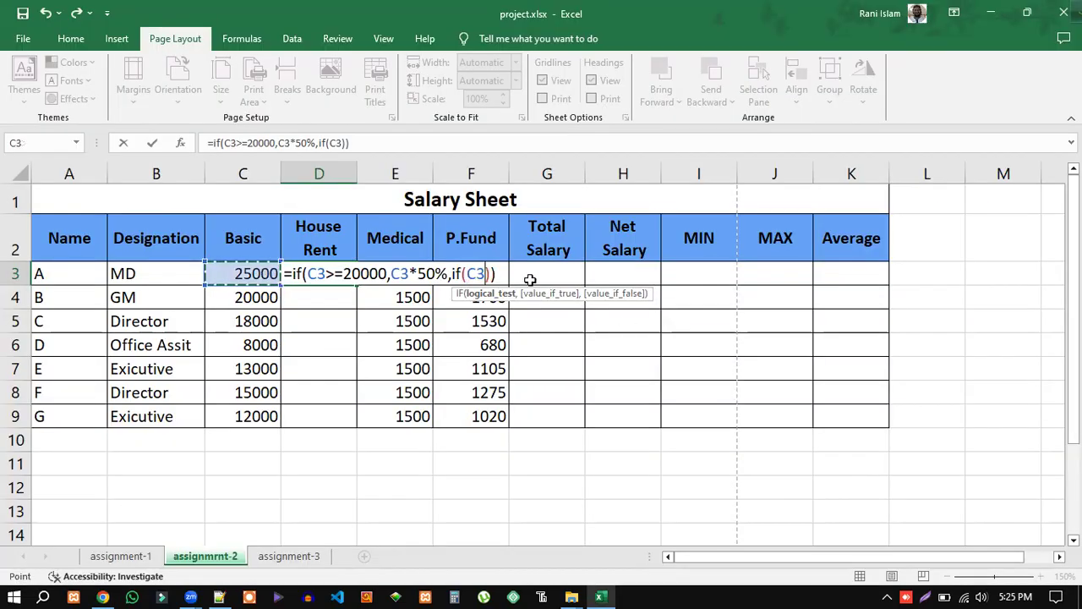
{"action": "type", "text": ">="}
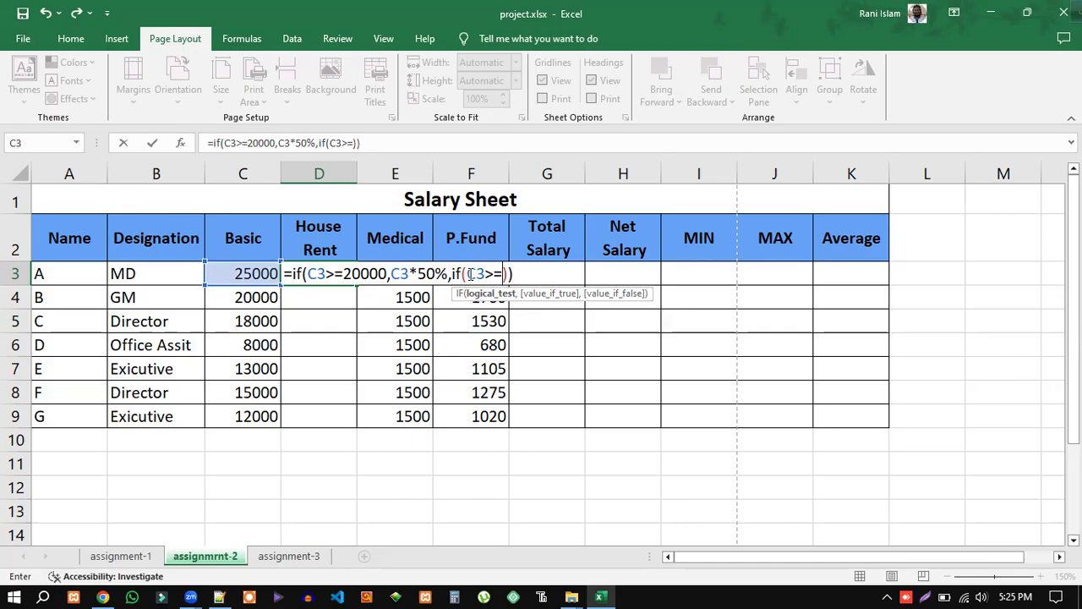
Step: Check the 55% rate's salary threshold in Chrome's PDF and complete the nested IF's logical test in Excel as C3>=15000
{"action": "left_click_drag", "start_coordinate": [470, 273], "coordinate": [487, 273]}
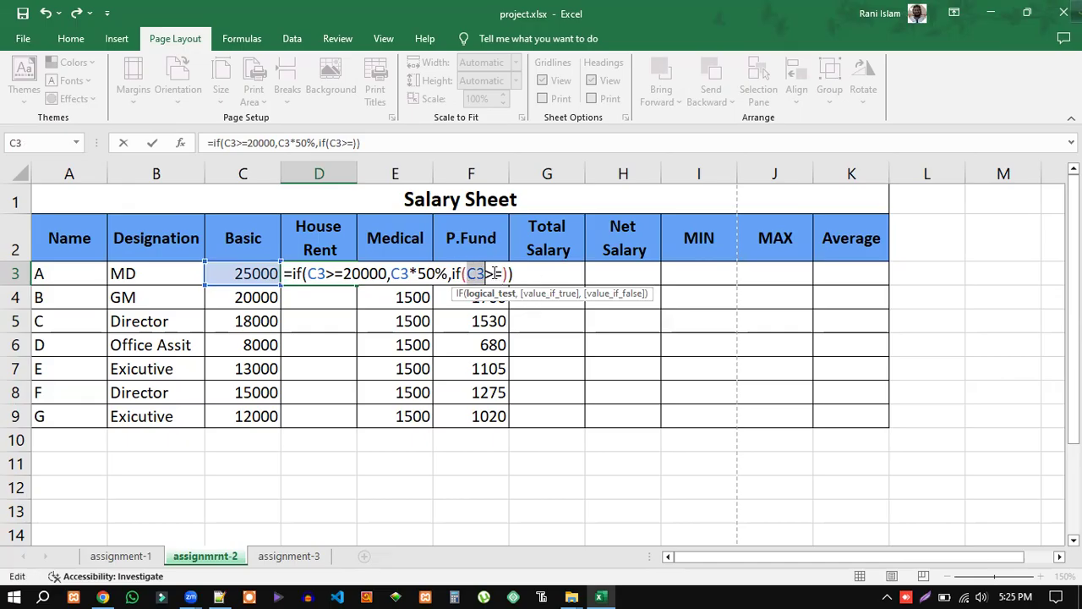
{"action": "left_click", "coordinate": [103, 597]}
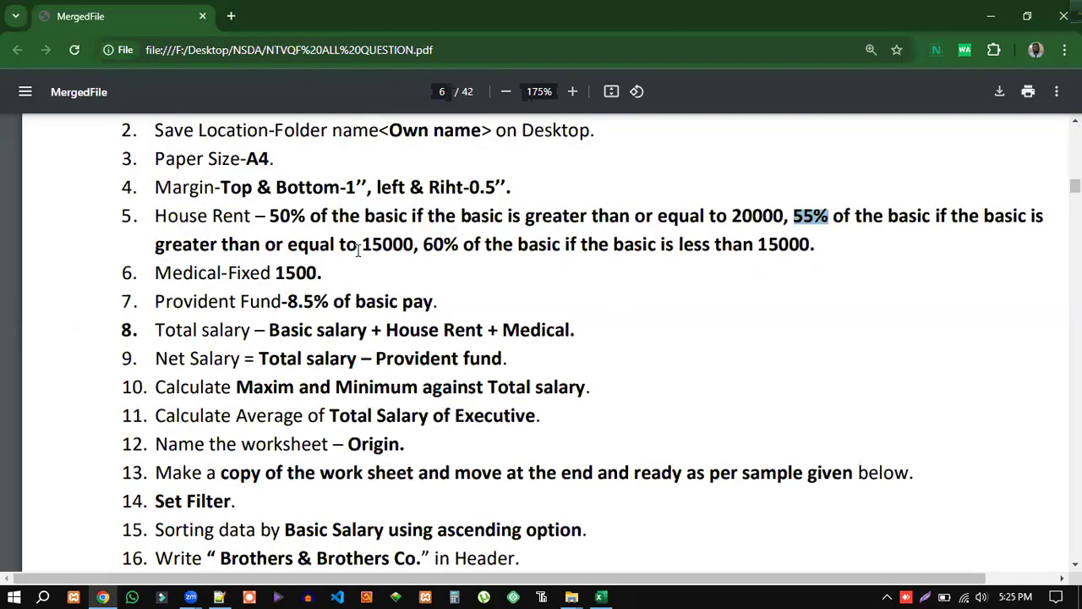
{"action": "left_click_drag", "start_coordinate": [363, 245], "coordinate": [412, 245]}
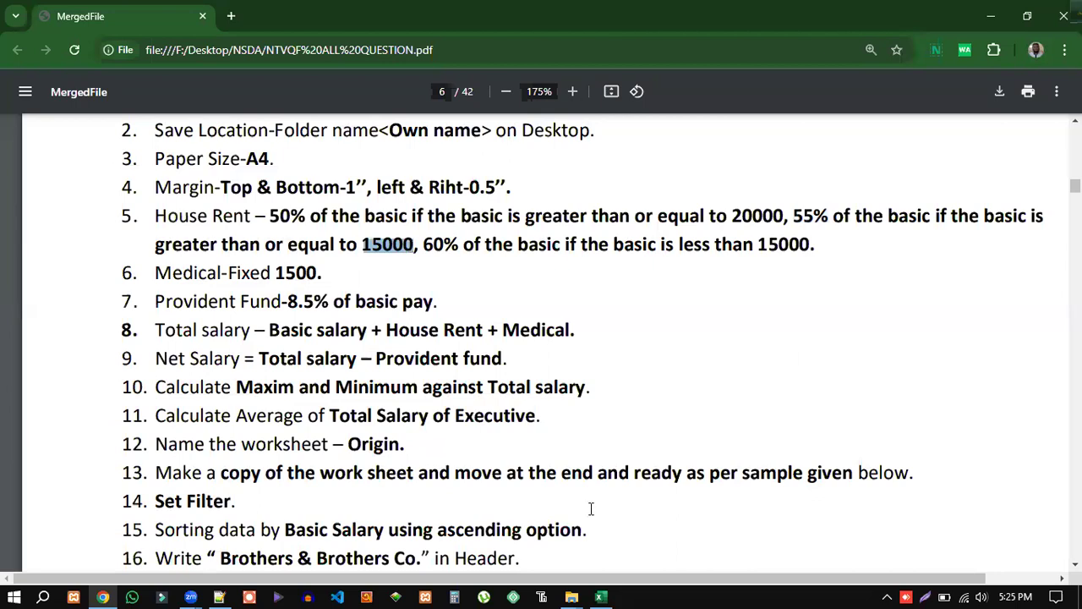
{"action": "key", "text": "alt+Tab"}
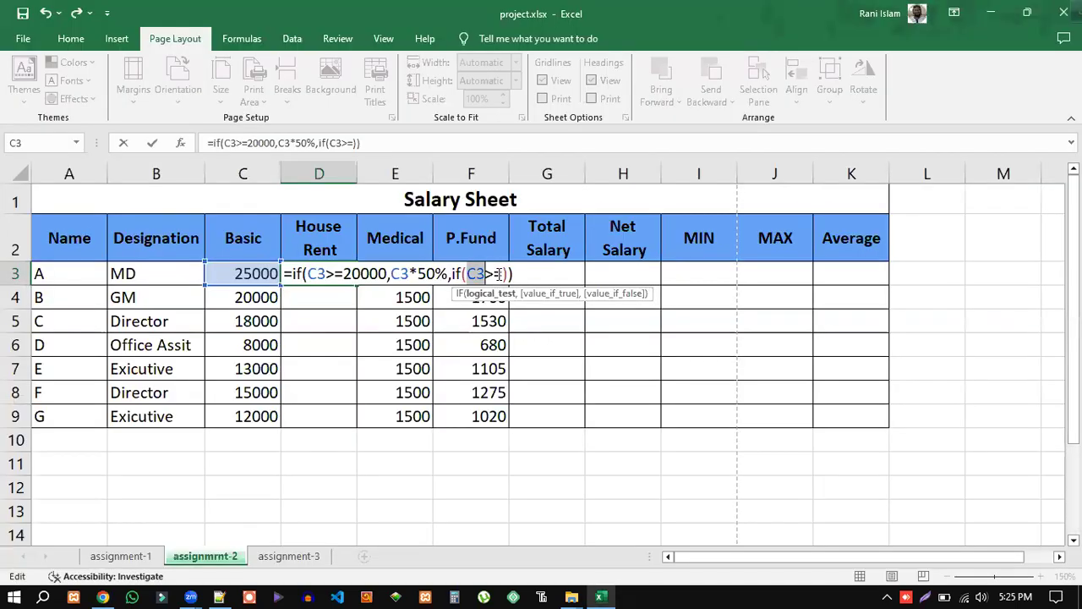
{"action": "left_click_drag", "start_coordinate": [468, 274], "coordinate": [489, 272]}
{"action": "left_click", "coordinate": [502, 273]}
{"action": "type", "text": "15000"}
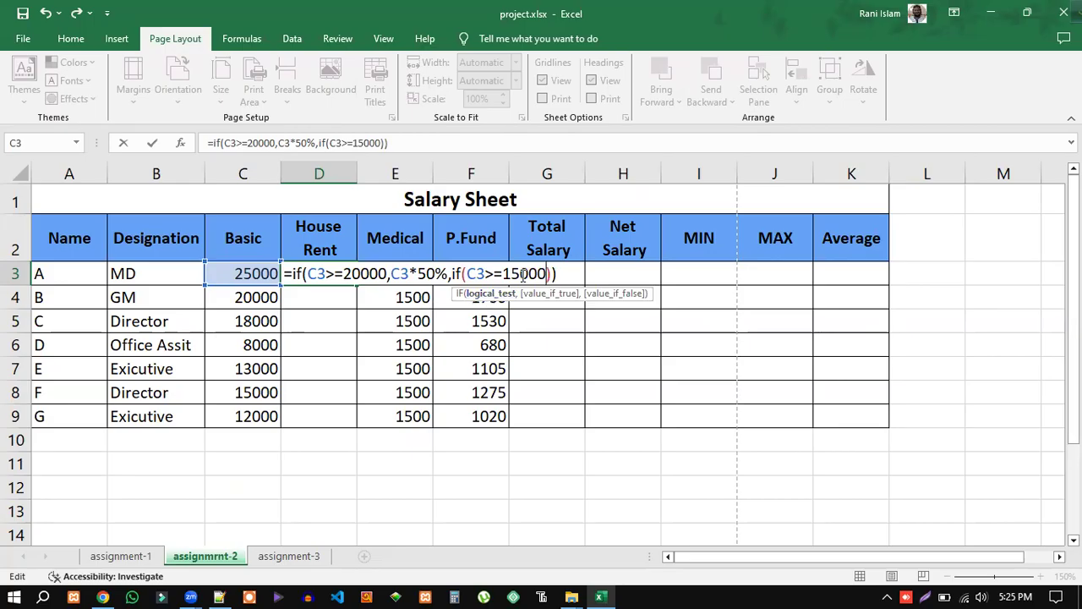
Step: Review the nested IF's logical test in D3 and add a comma after 15000 for its value-if-true argument
{"action": "left_click", "coordinate": [499, 272]}
{"action": "left_click", "coordinate": [486, 271]}
{"action": "left_click", "coordinate": [465, 275]}
{"action": "left_click_drag", "start_coordinate": [547, 273], "coordinate": [469, 273]}
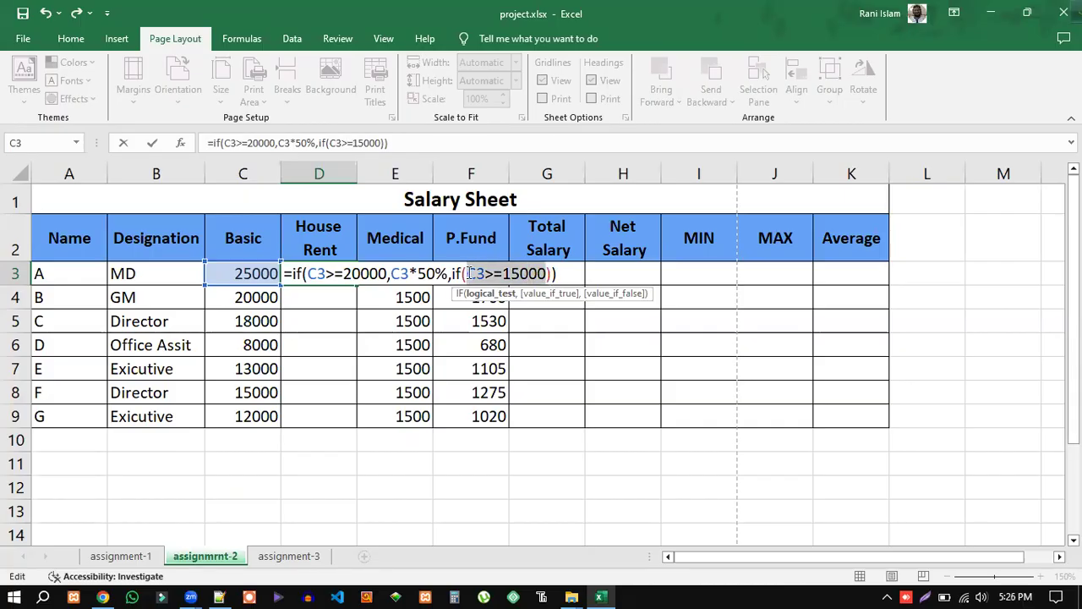
{"action": "left_click", "coordinate": [548, 273]}
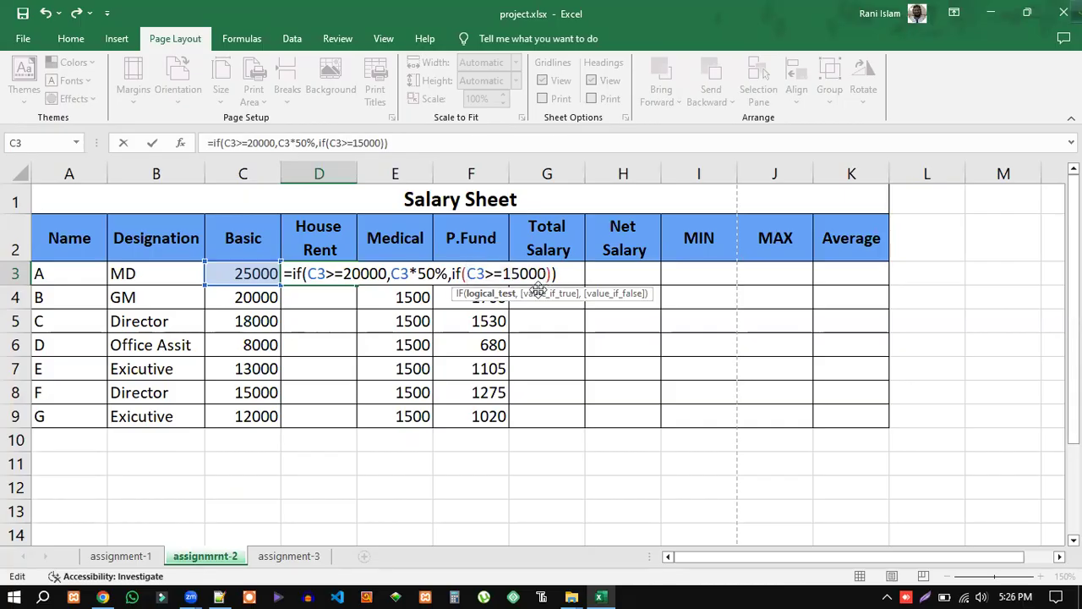
{"action": "type", "text": ","}
{"action": "left_click_drag", "start_coordinate": [466, 273], "coordinate": [548, 273]}
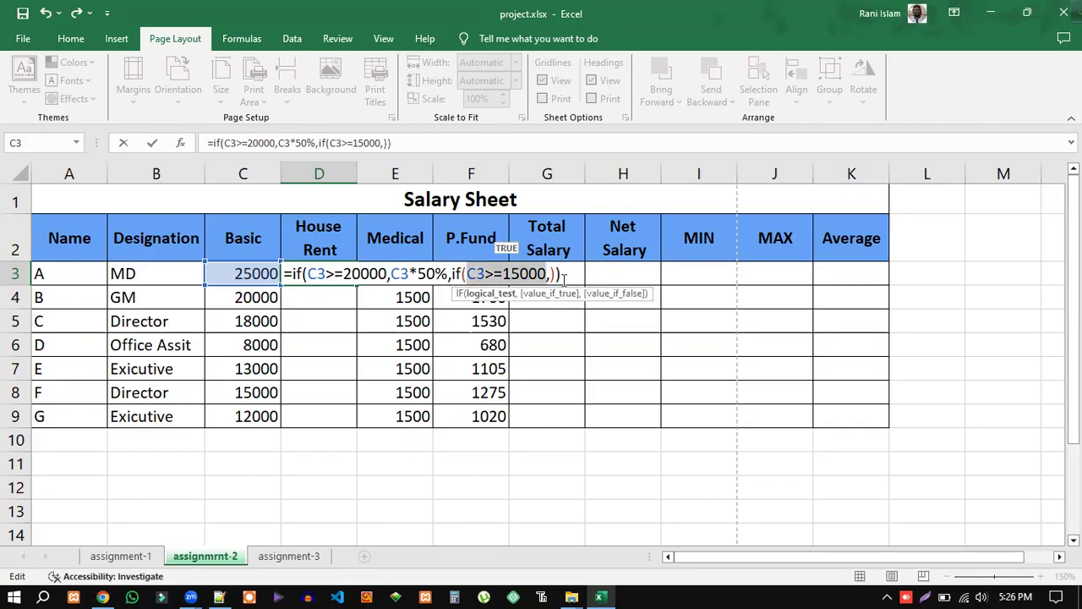
{"action": "left_click", "coordinate": [550, 273]}
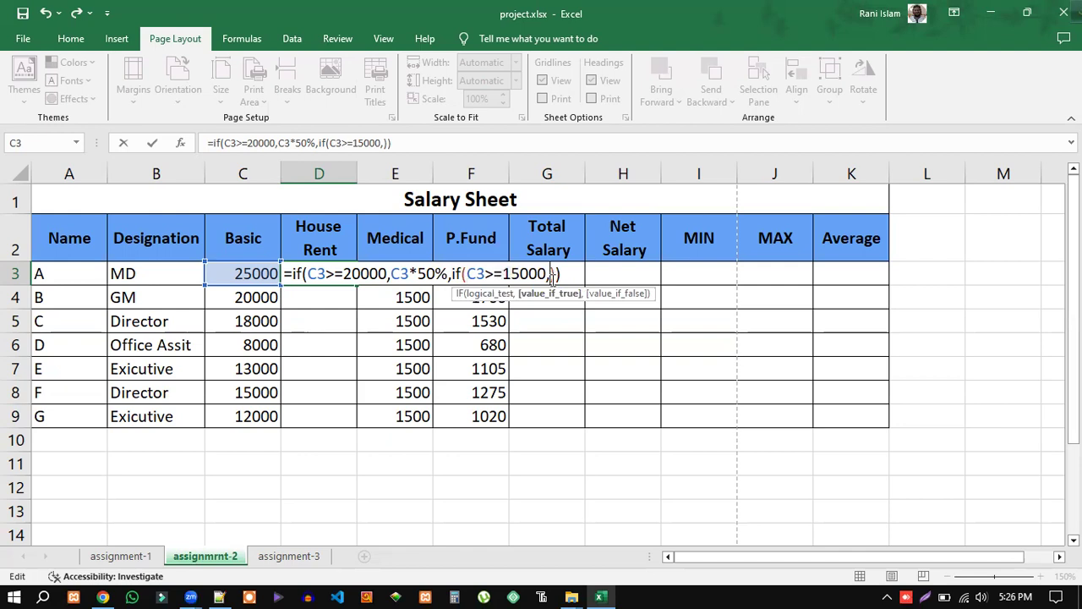
{"action": "left_click", "coordinate": [456, 274]}
{"action": "left_click", "coordinate": [465, 273]}
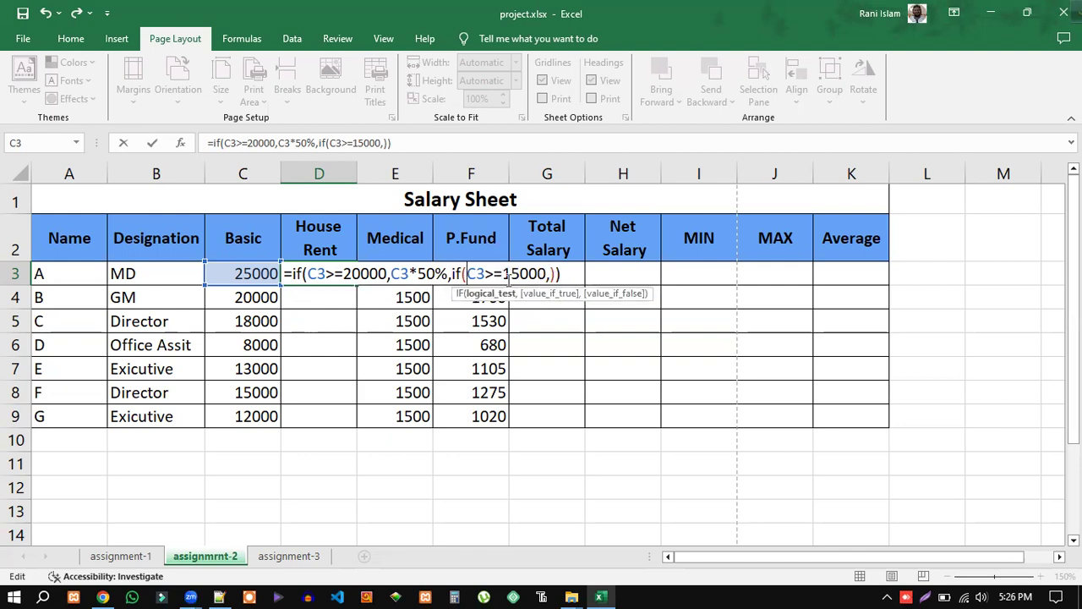
{"action": "left_click", "coordinate": [550, 274]}
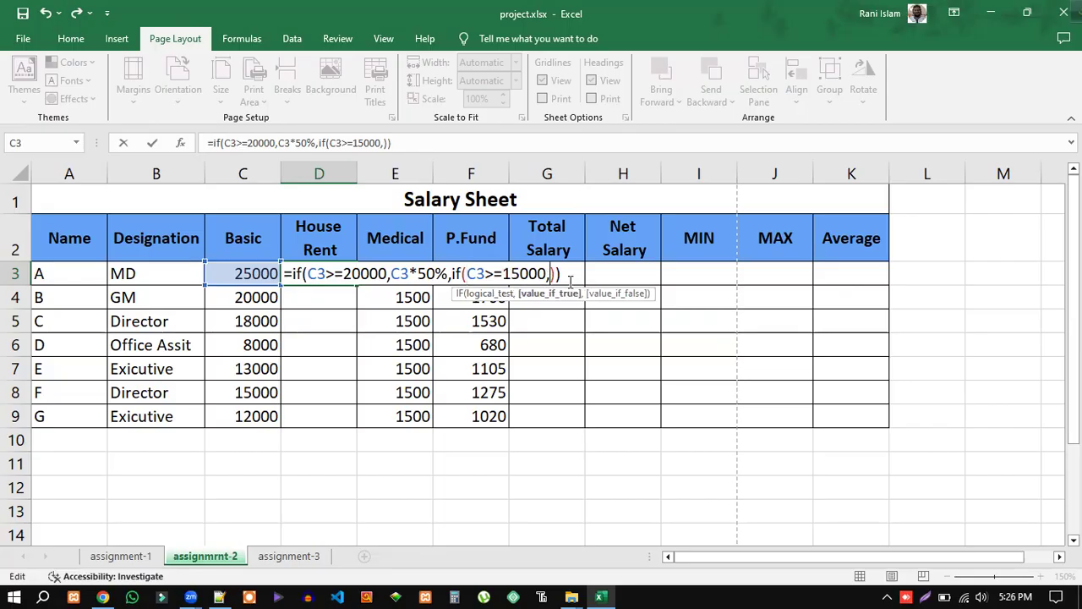
Step: Check the 55% rule in Chrome's PDF and enter C3*55% as the nested IF's value-if-true argument in Excel's D3 formula
{"action": "left_click", "coordinate": [102, 597]}
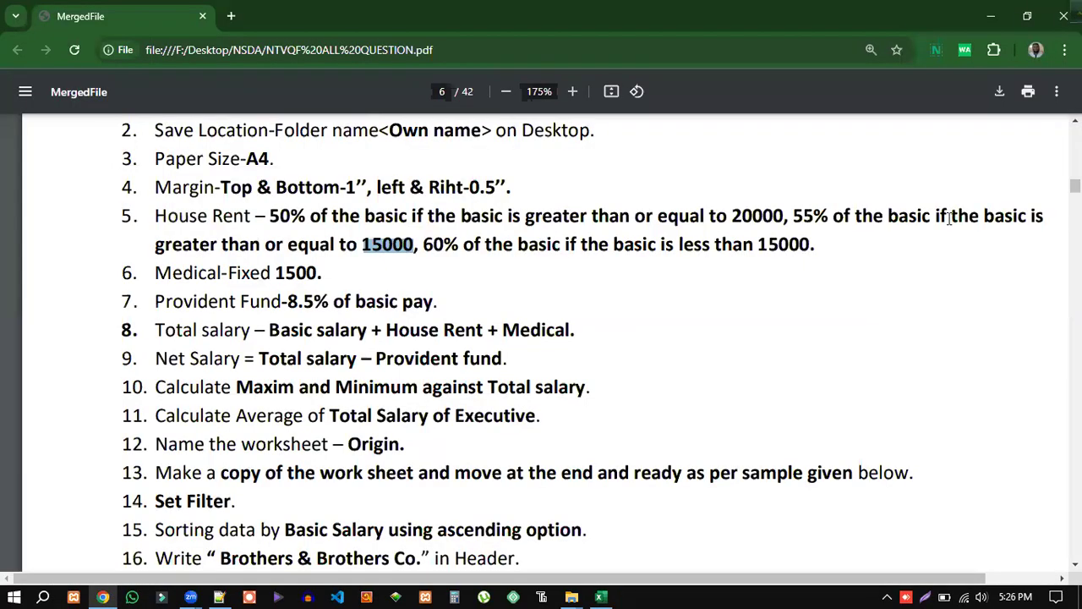
{"action": "left_click_drag", "start_coordinate": [928, 219], "coordinate": [791, 218]}
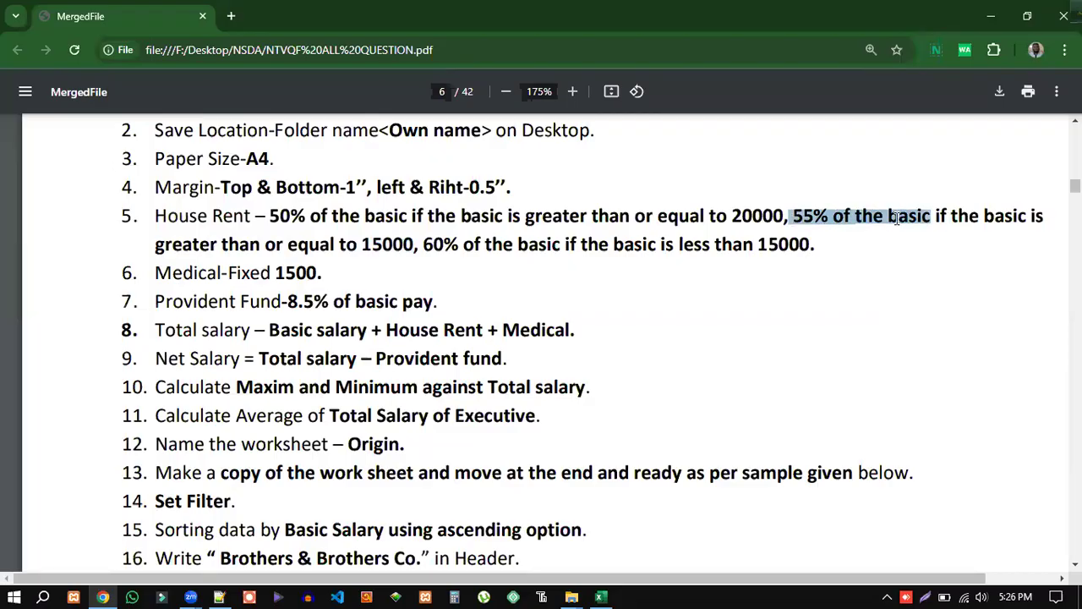
{"action": "left_click", "coordinate": [602, 595]}
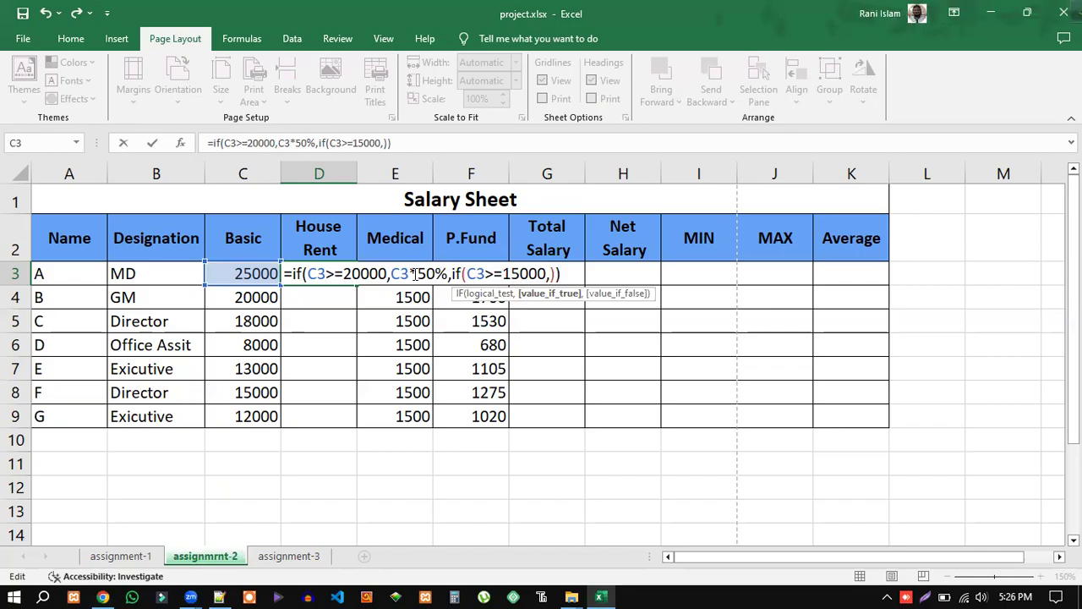
{"action": "left_click", "coordinate": [264, 273]}
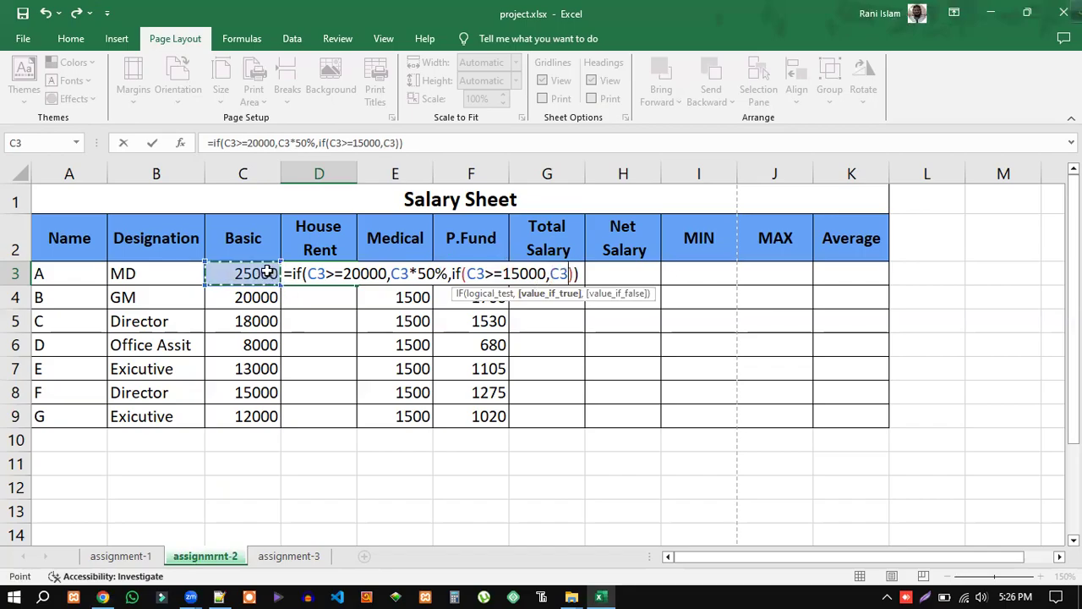
{"action": "type", "text": "*55"}
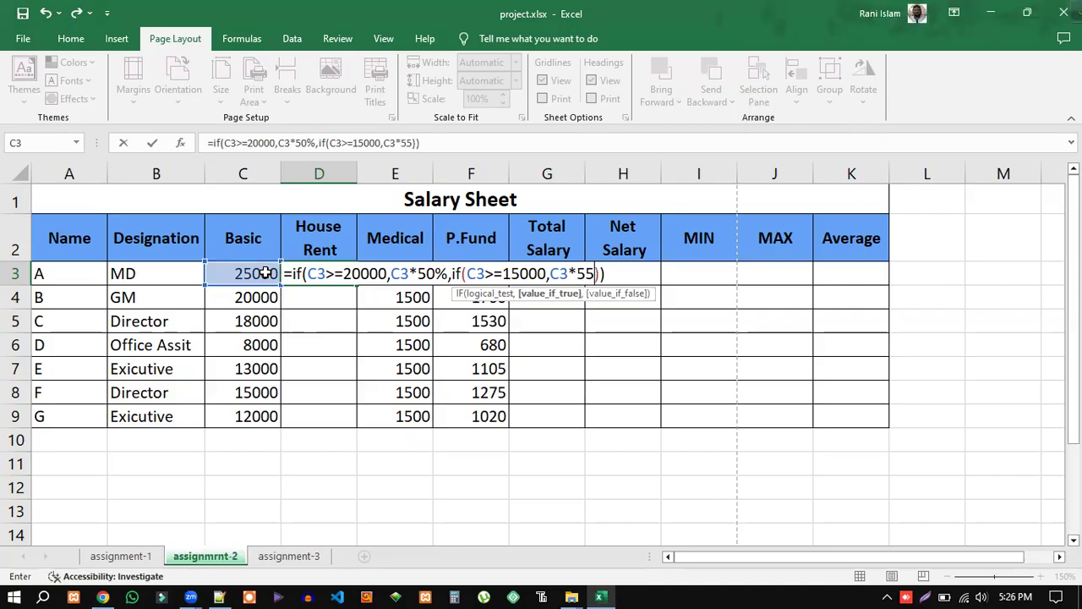
{"action": "type", "text": "%"}
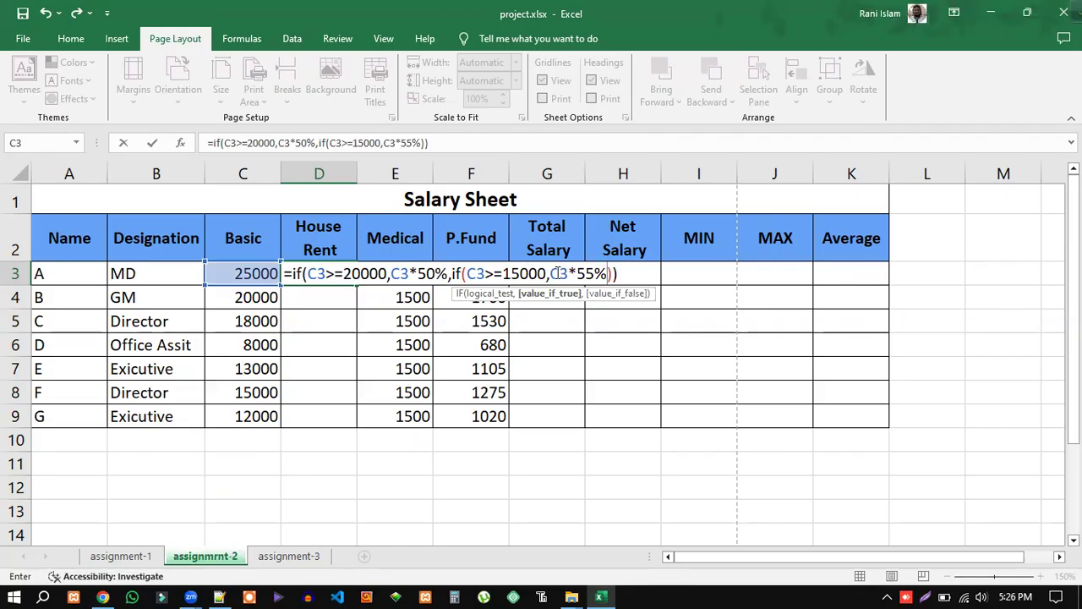
Step: Review the thresholds and the 50% and 55% rates in the outer and nested IFs of D3's formula
{"action": "left_click_drag", "start_coordinate": [550, 273], "coordinate": [607, 273]}
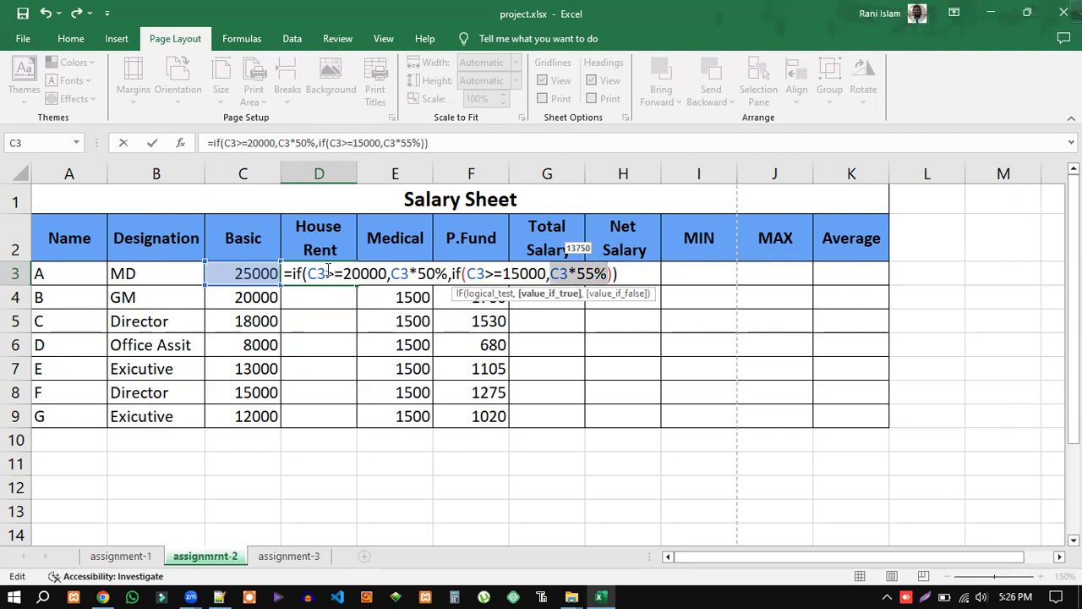
{"action": "left_click_drag", "start_coordinate": [418, 273], "coordinate": [434, 273]}
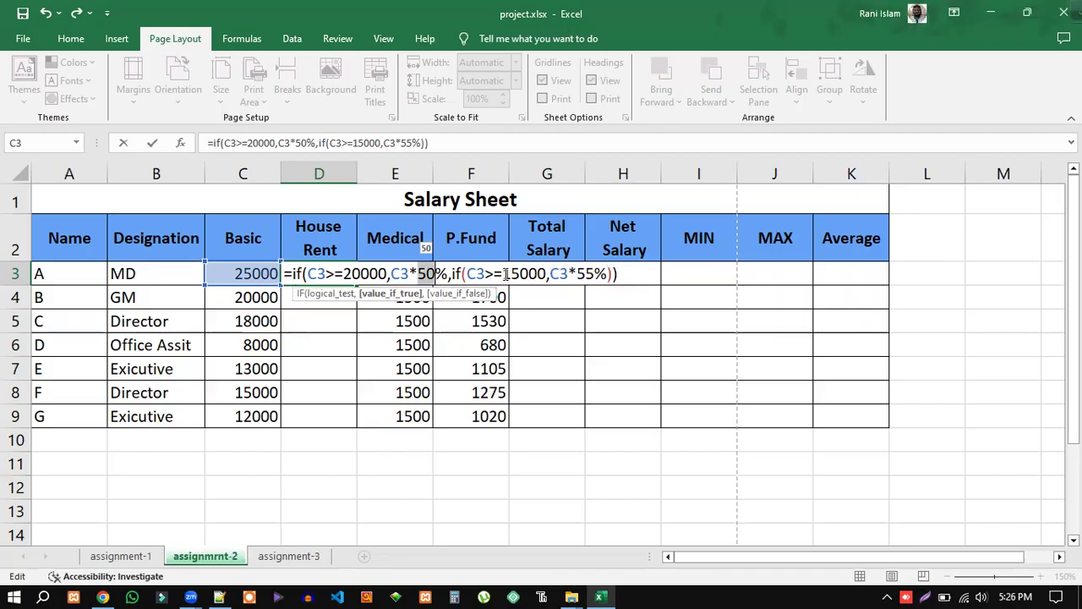
{"action": "left_click_drag", "start_coordinate": [547, 276], "coordinate": [508, 273]}
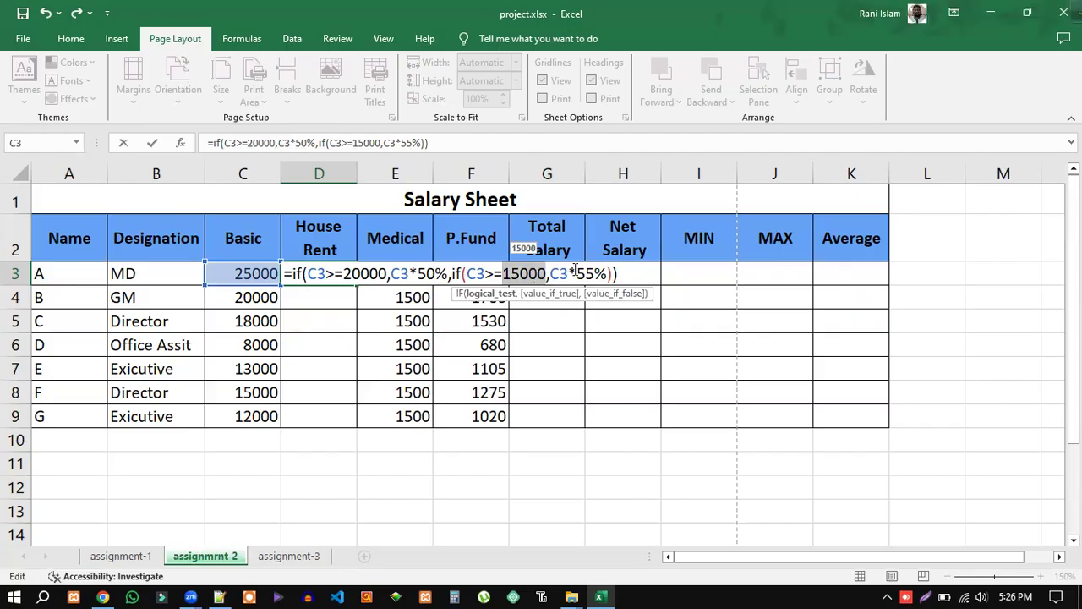
{"action": "left_click_drag", "start_coordinate": [578, 273], "coordinate": [598, 272]}
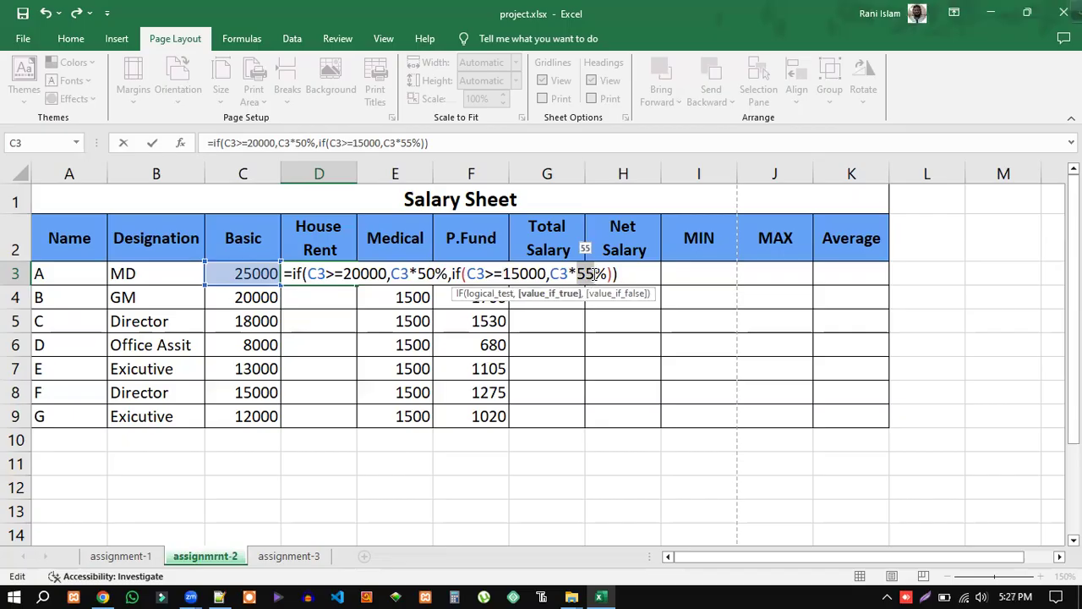
{"action": "left_click_drag", "start_coordinate": [390, 273], "coordinate": [306, 273]}
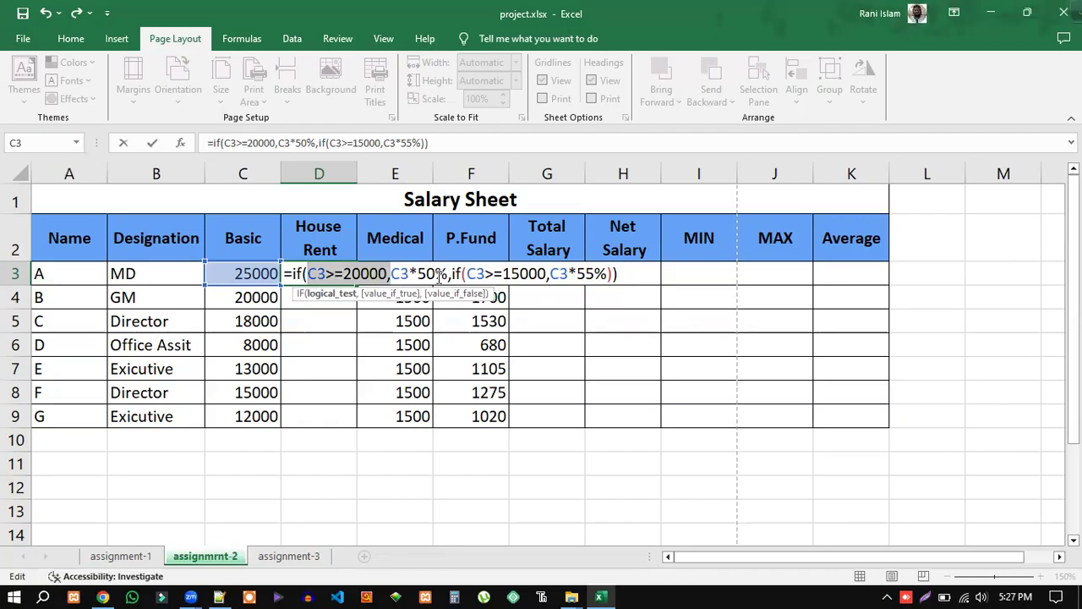
{"action": "left_click", "coordinate": [451, 273]}
{"action": "double_click", "coordinate": [359, 273]}
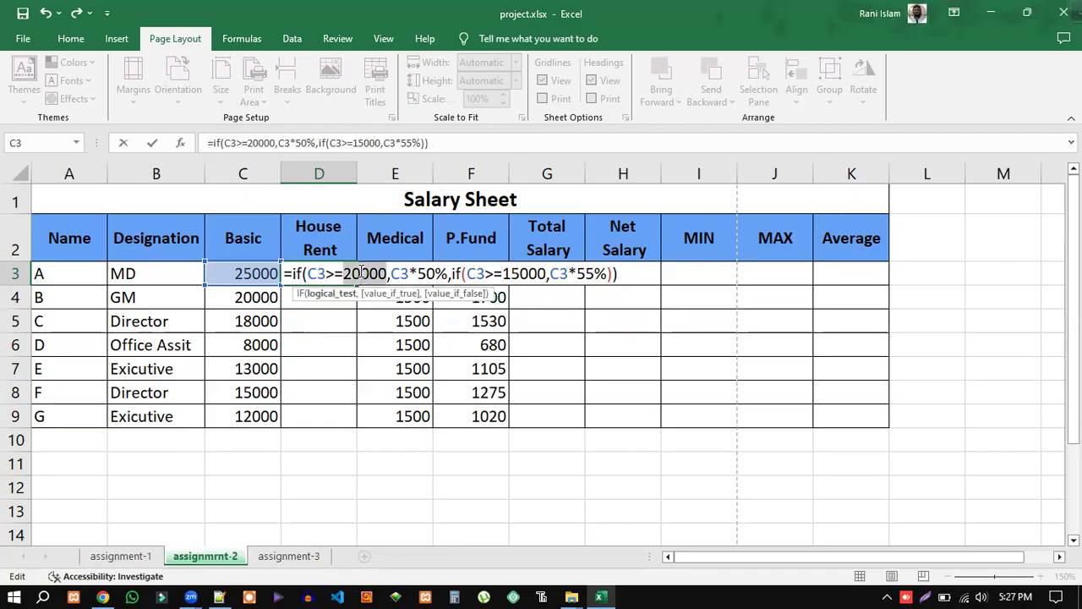
Step: Compare the 20000 and 15000 thresholds in D3's formula and examine the outer IF's logical test and 50% rate
{"action": "left_click", "coordinate": [517, 274]}
{"action": "double_click", "coordinate": [517, 274]}
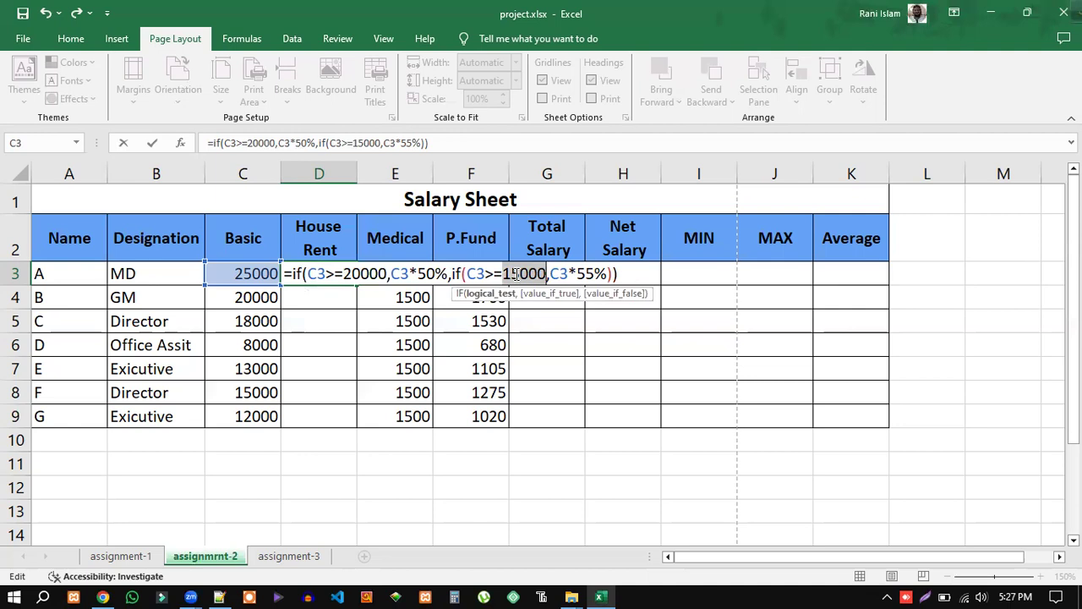
{"action": "left_click", "coordinate": [363, 273]}
{"action": "double_click", "coordinate": [364, 273]}
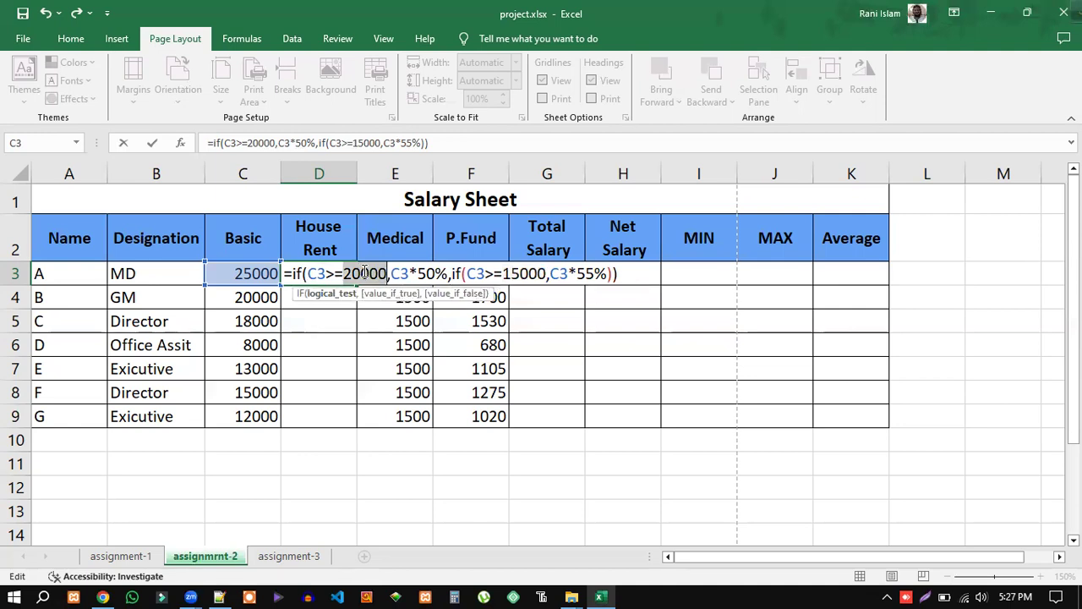
{"action": "left_click", "coordinate": [364, 273]}
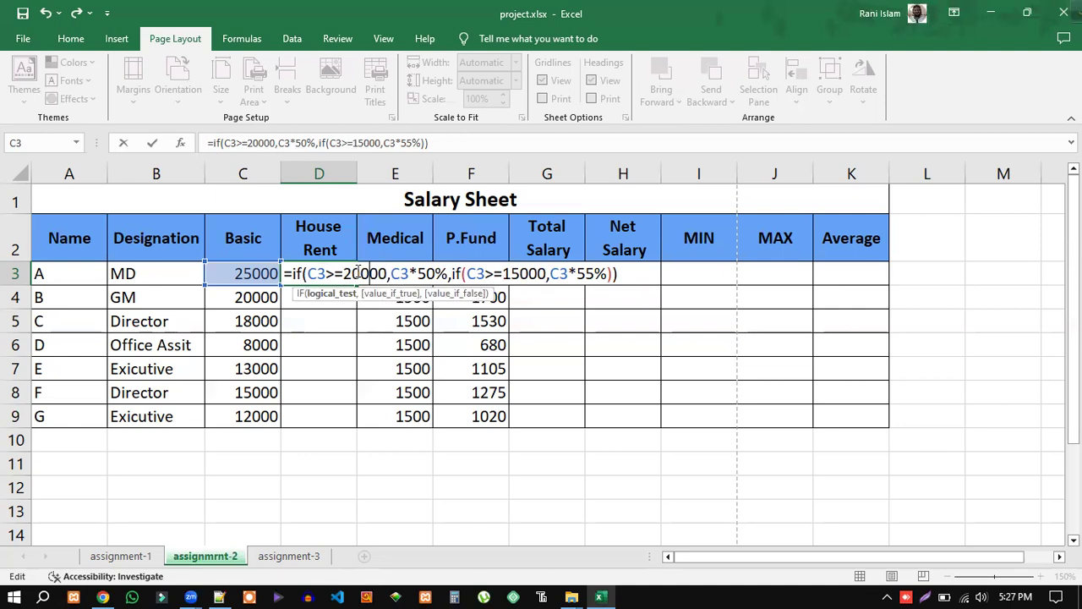
{"action": "double_click", "coordinate": [364, 273]}
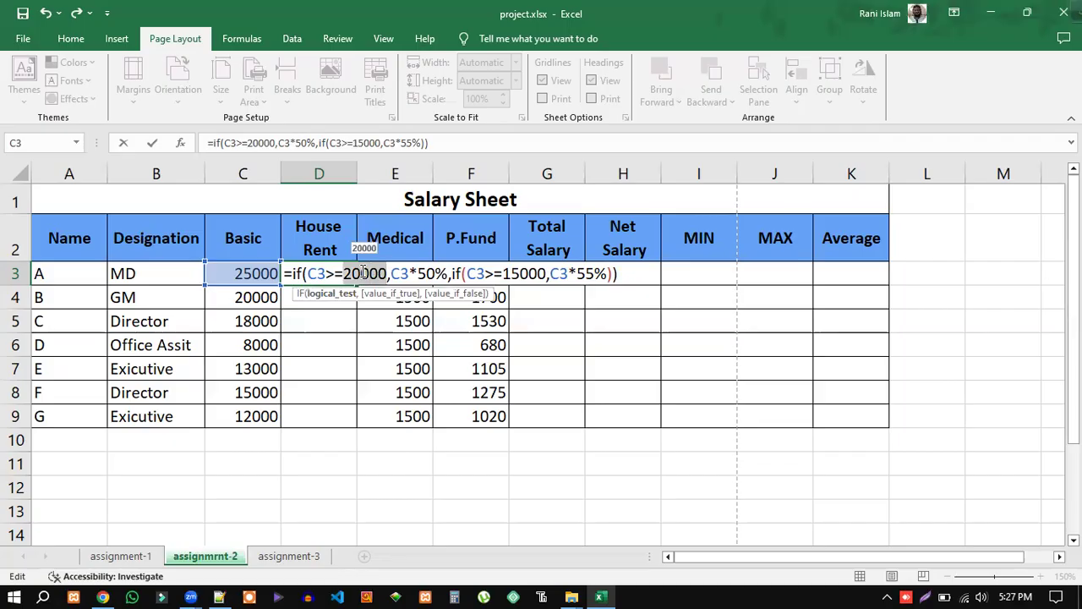
{"action": "left_click", "coordinate": [363, 274]}
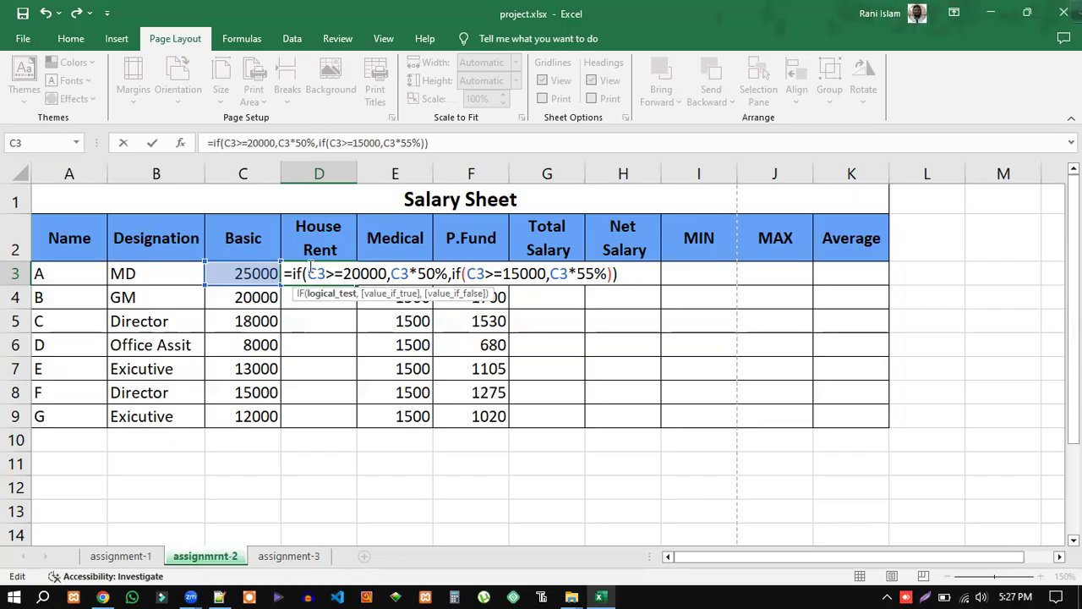
{"action": "left_click_drag", "start_coordinate": [309, 271], "coordinate": [388, 271]}
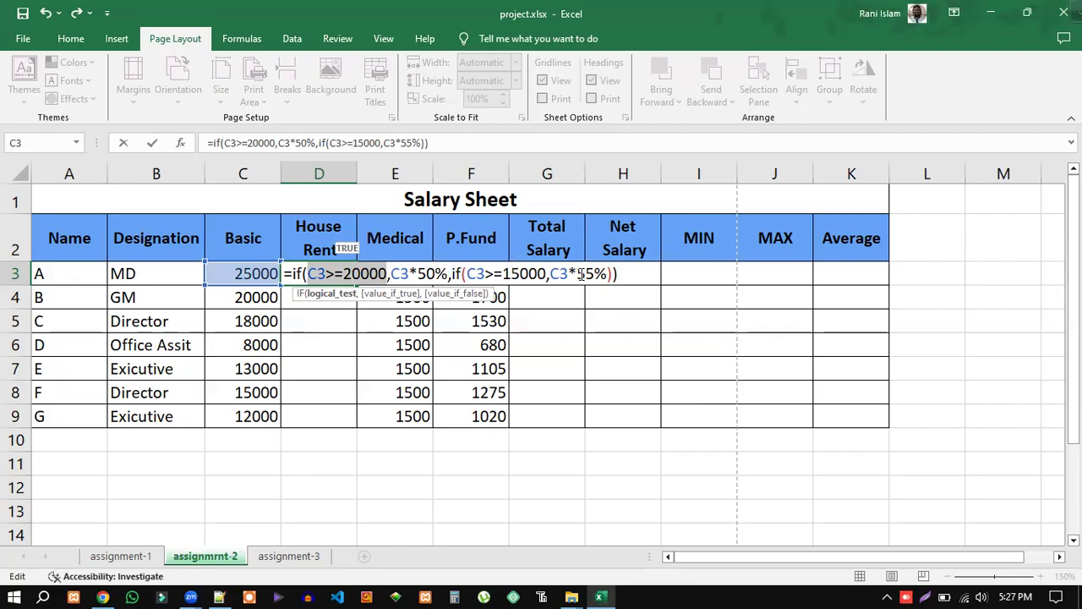
{"action": "left_click", "coordinate": [388, 274]}
{"action": "left_click_drag", "start_coordinate": [388, 274], "coordinate": [342, 274]}
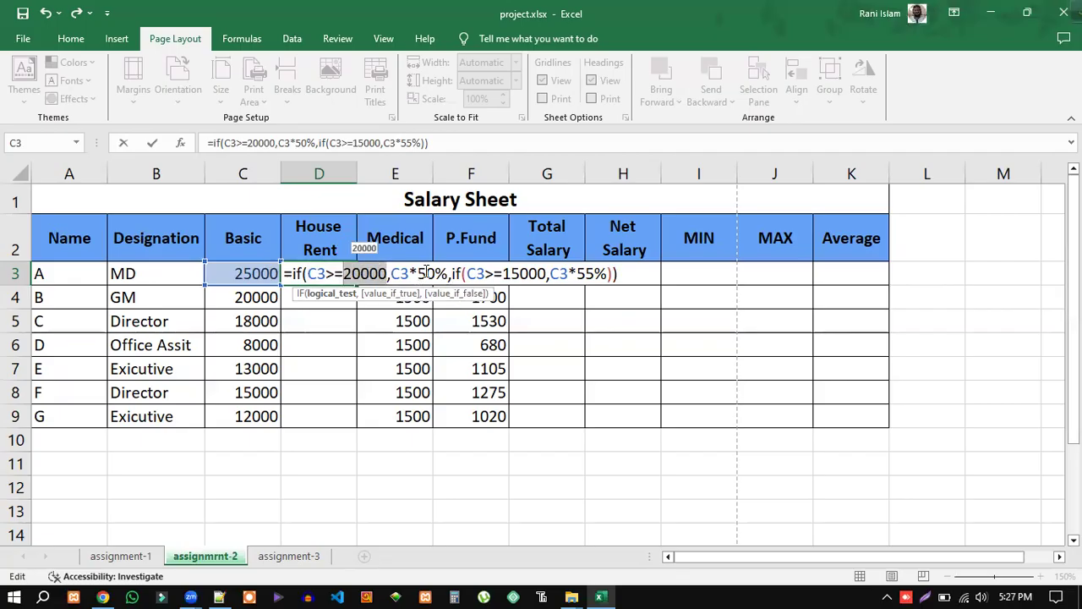
{"action": "left_click_drag", "start_coordinate": [419, 274], "coordinate": [449, 274]}
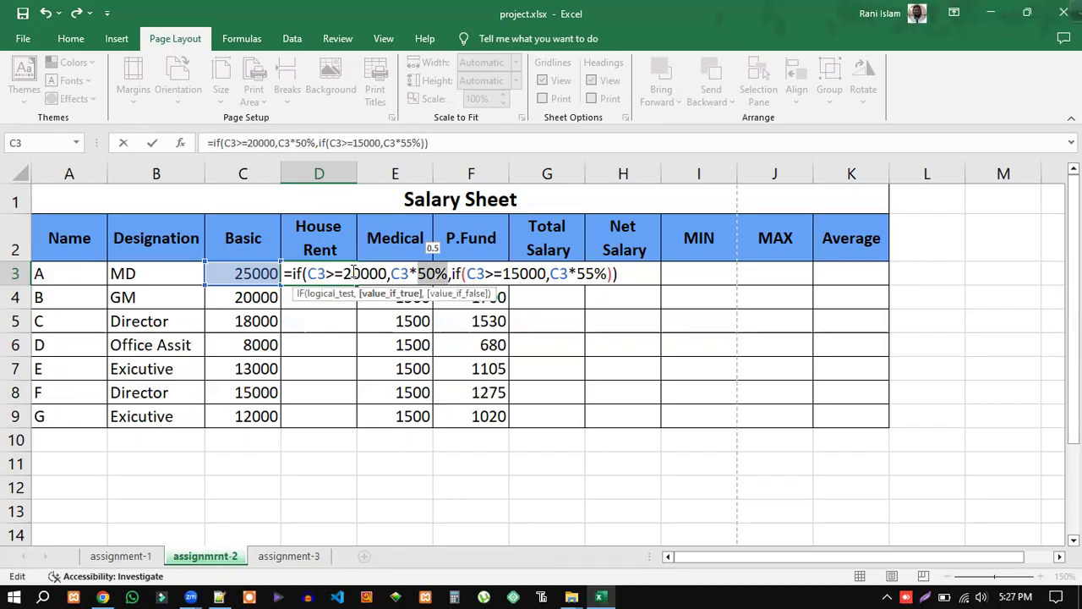
Step: Examine the outer IF's C3*50% value-if-true argument and the nested IF serving as its value-if-false argument in D3
{"action": "left_click_drag", "start_coordinate": [308, 274], "coordinate": [607, 273]}
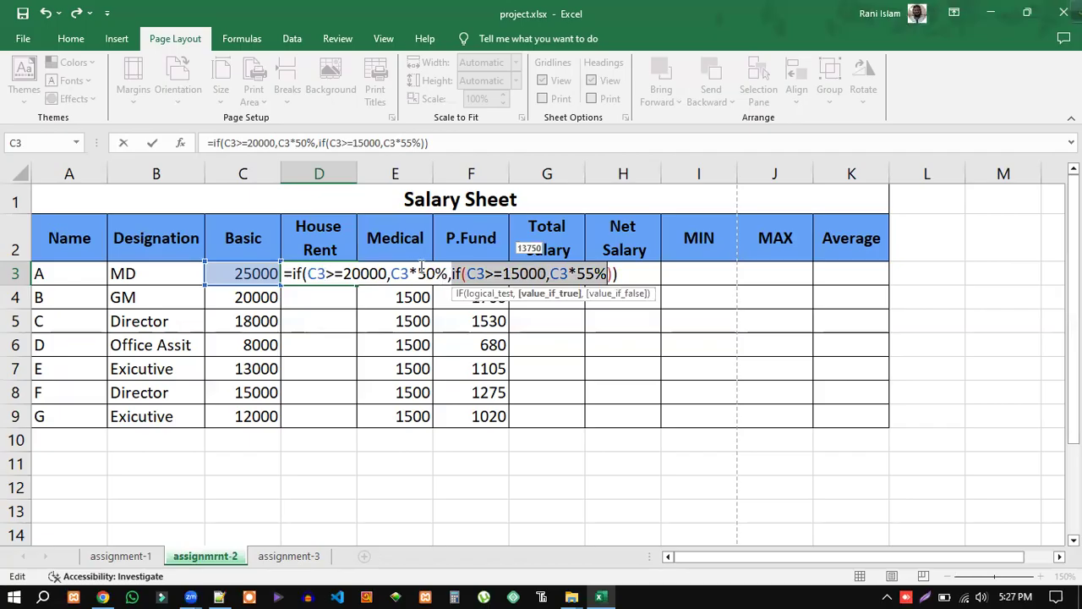
{"action": "left_click_drag", "start_coordinate": [392, 271], "coordinate": [444, 270]}
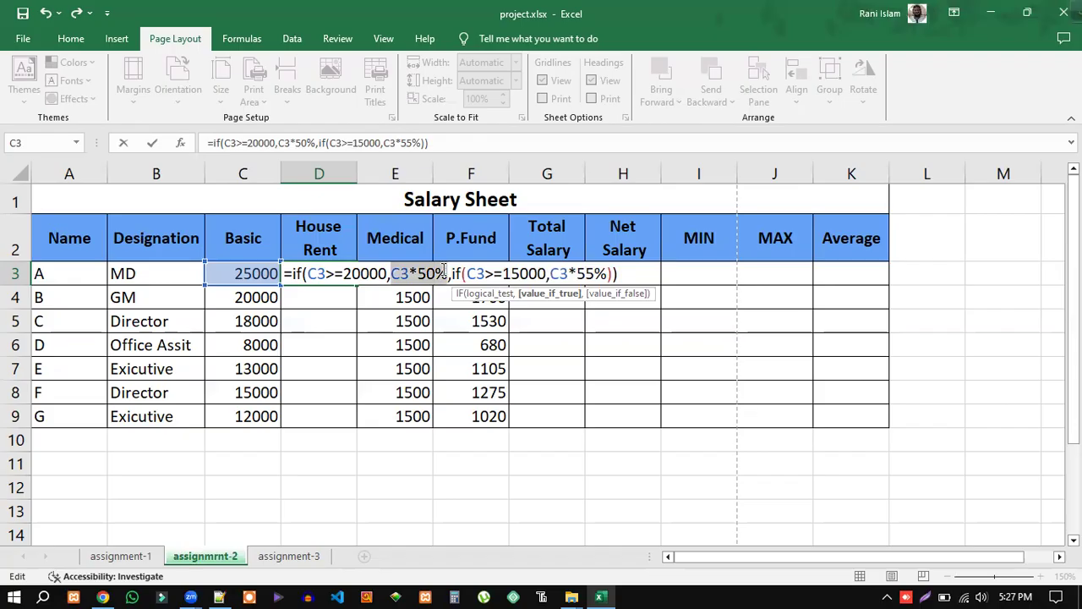
{"action": "left_click", "coordinate": [489, 268]}
{"action": "left_click_drag", "start_coordinate": [457, 269], "coordinate": [611, 267]}
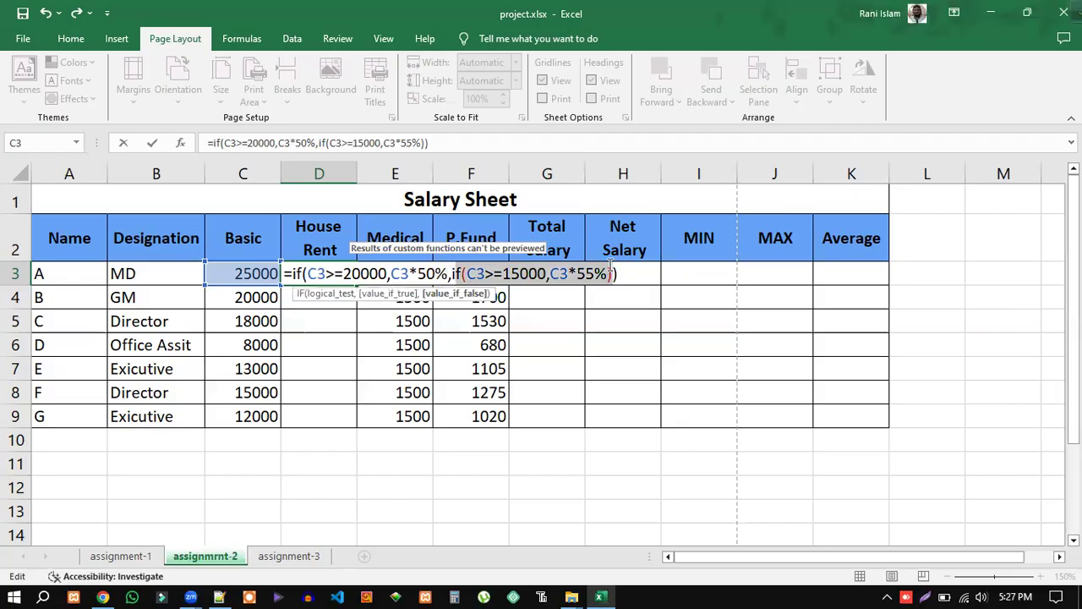
{"action": "left_click", "coordinate": [361, 274]}
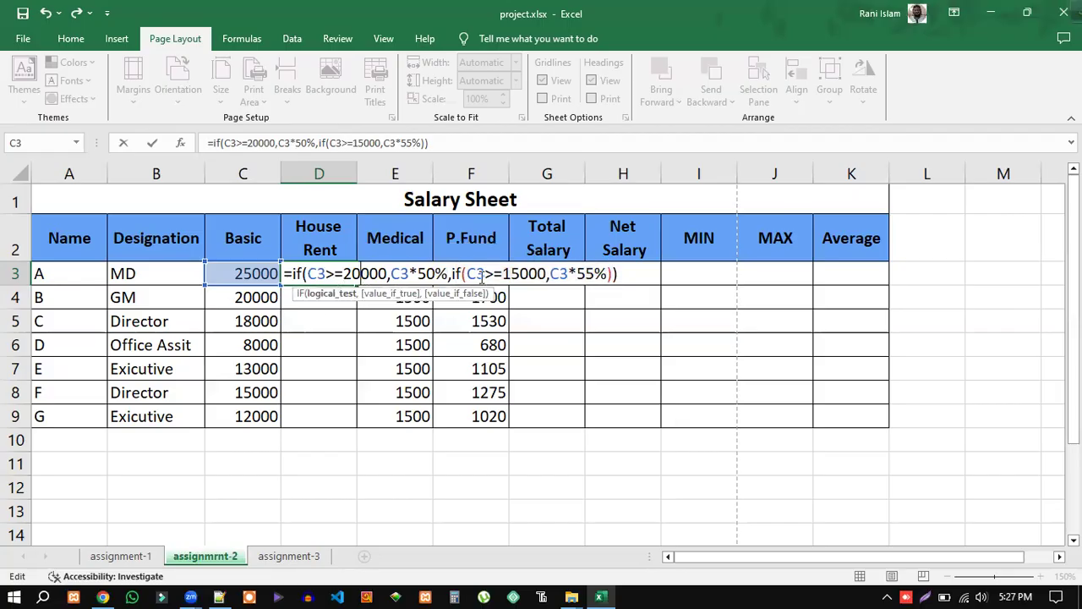
{"action": "double_click", "coordinate": [526, 274]}
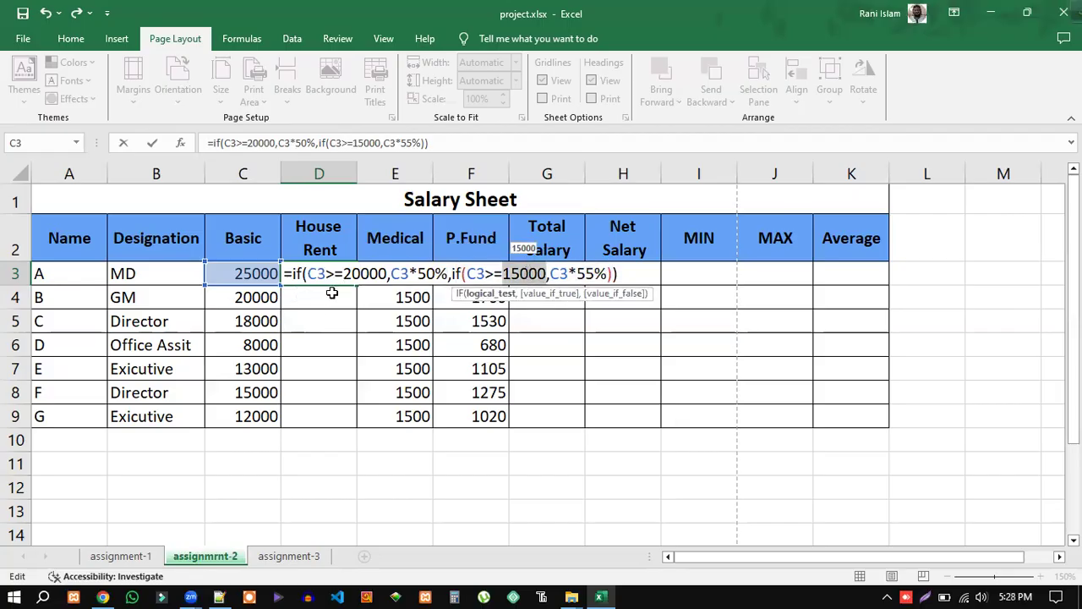
{"action": "double_click", "coordinate": [361, 274]}
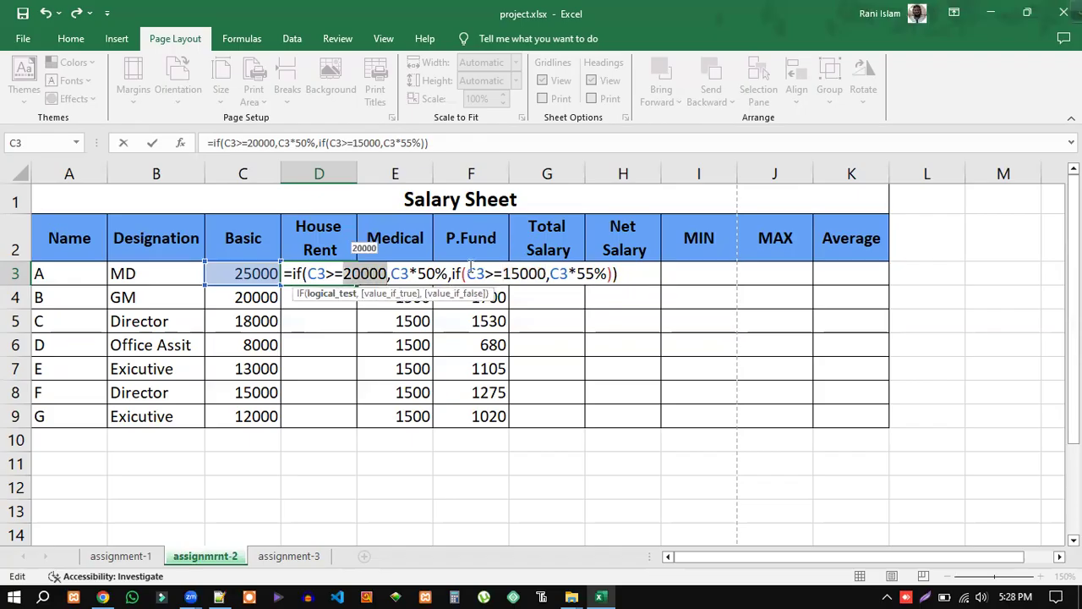
{"action": "left_click", "coordinate": [534, 274]}
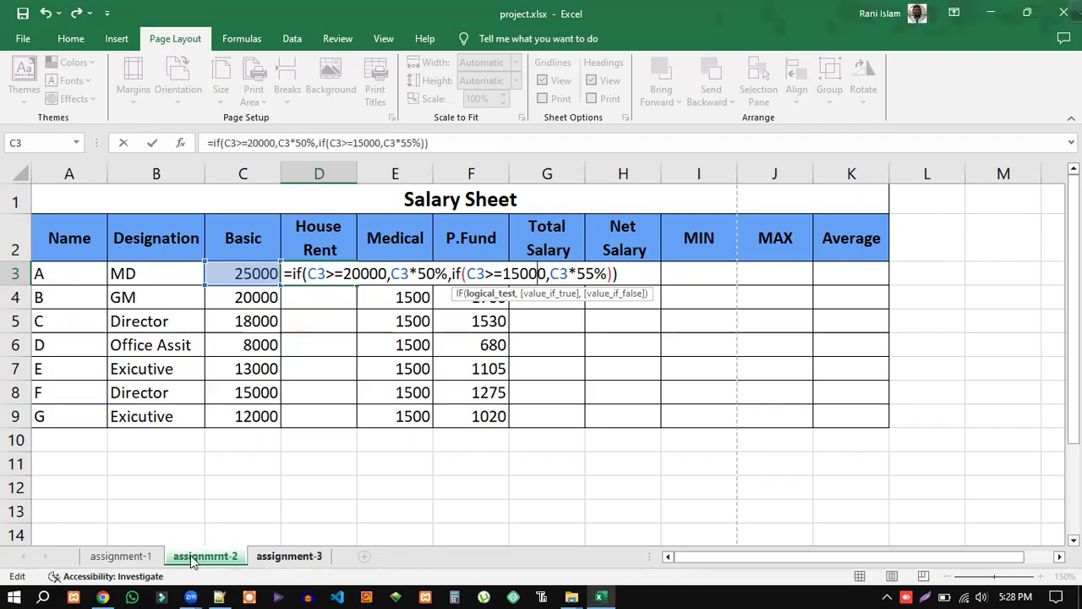
Step: Check the 60% House Rent rule in Chrome's PDF and return to the Excel salary sheet
{"action": "left_click", "coordinate": [103, 595]}
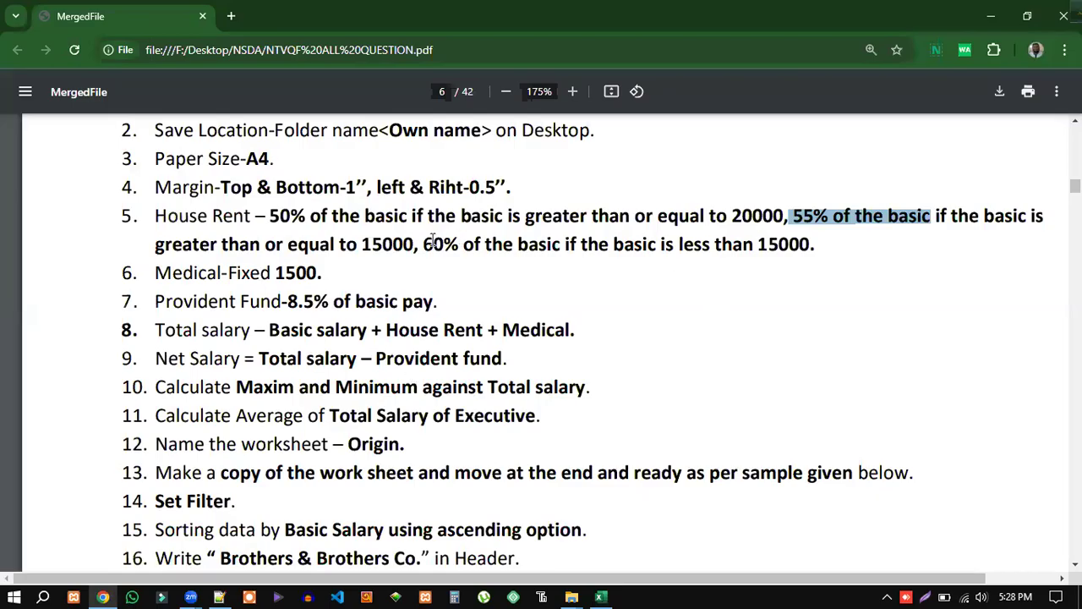
{"action": "left_click_drag", "start_coordinate": [421, 242], "coordinate": [465, 245]}
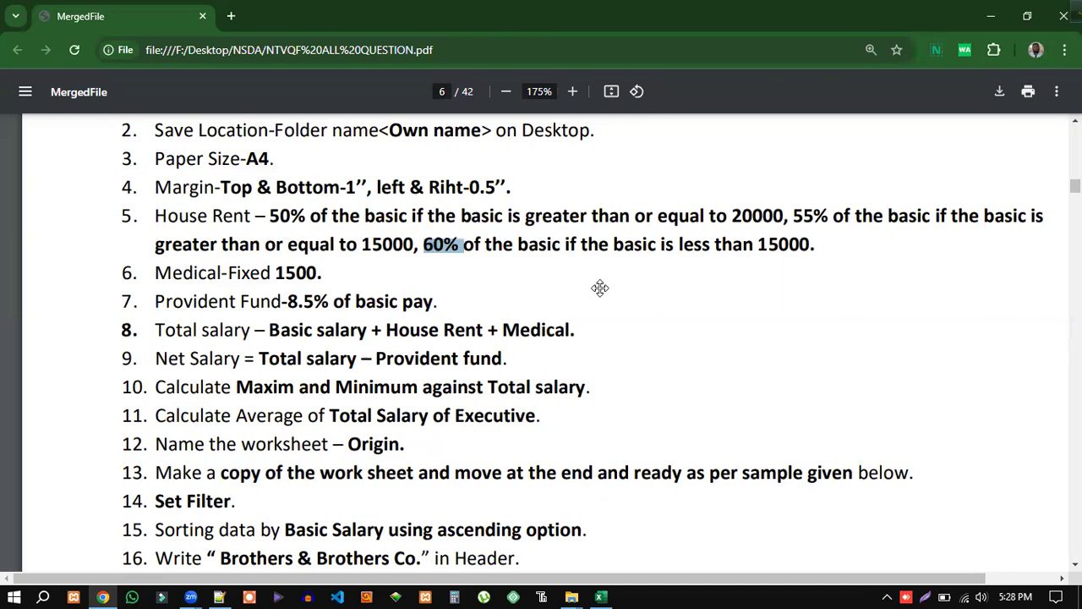
{"action": "key", "text": "alt+Tab"}
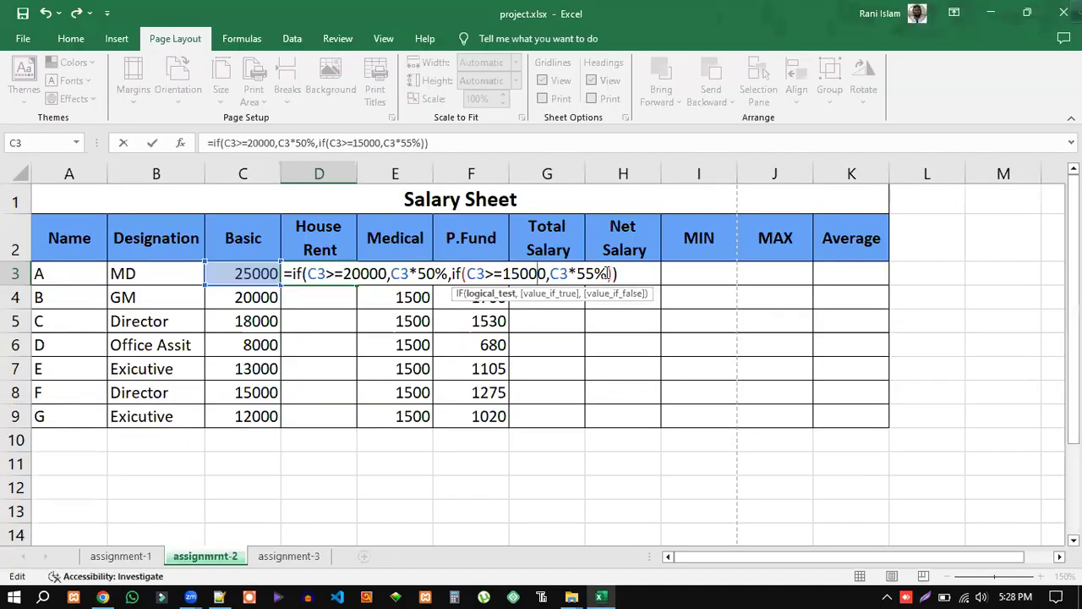
Step: Examine the nested IF's logical test and 55% argument, and match the opening and closing brackets of both IFs
{"action": "left_click_drag", "start_coordinate": [548, 276], "coordinate": [470, 275]}
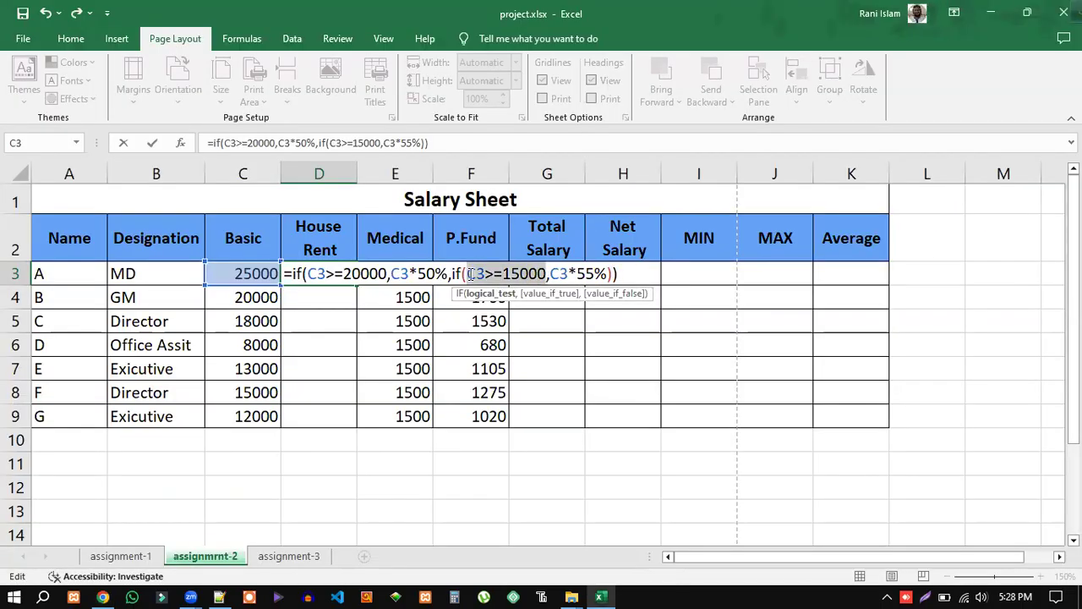
{"action": "left_click", "coordinate": [549, 276]}
{"action": "left_click_drag", "start_coordinate": [552, 274], "coordinate": [608, 276]}
{"action": "left_click", "coordinate": [608, 275]}
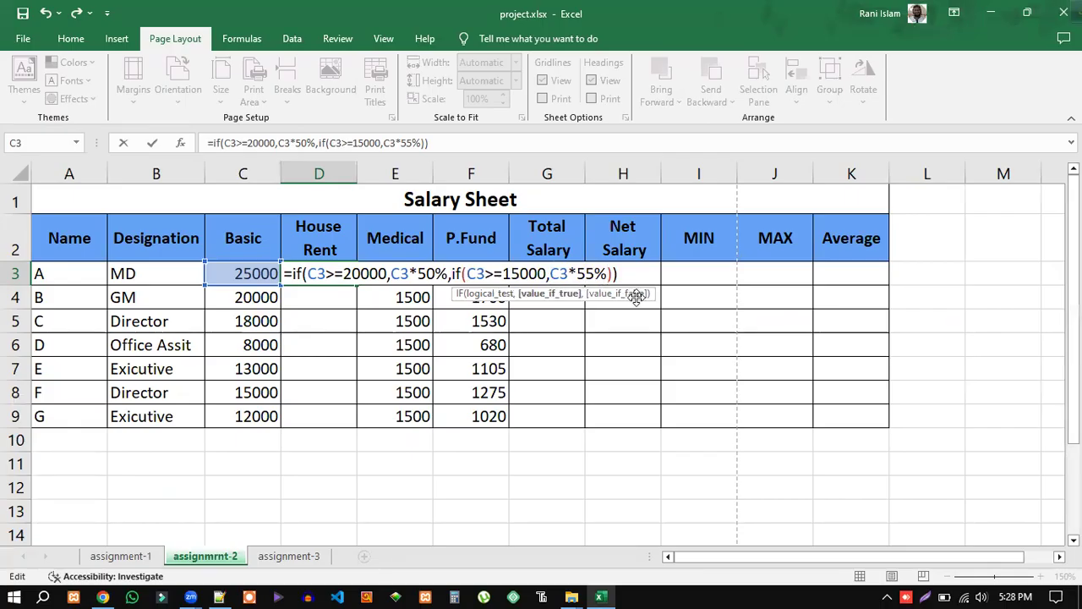
{"action": "left_click", "coordinate": [618, 276]}
{"action": "left_click", "coordinate": [620, 276]}
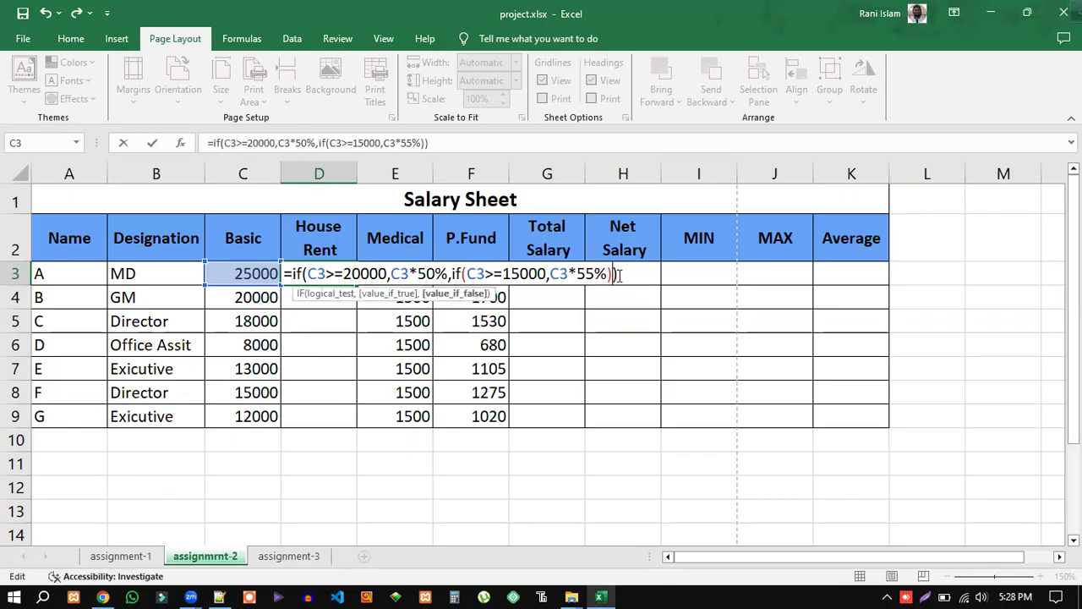
{"action": "left_click", "coordinate": [623, 276]}
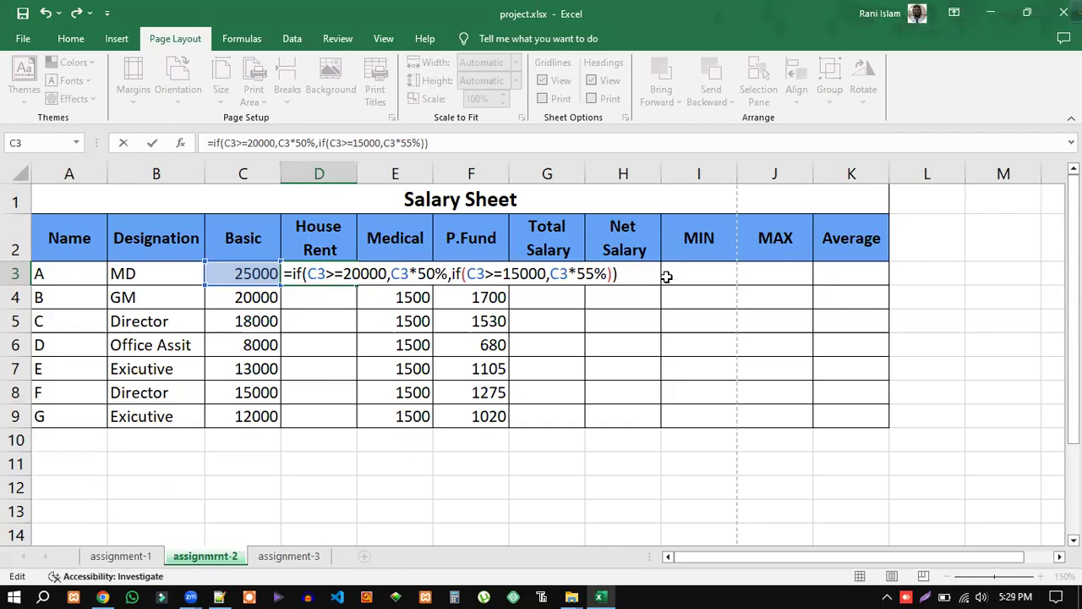
{"action": "left_click", "coordinate": [308, 275]}
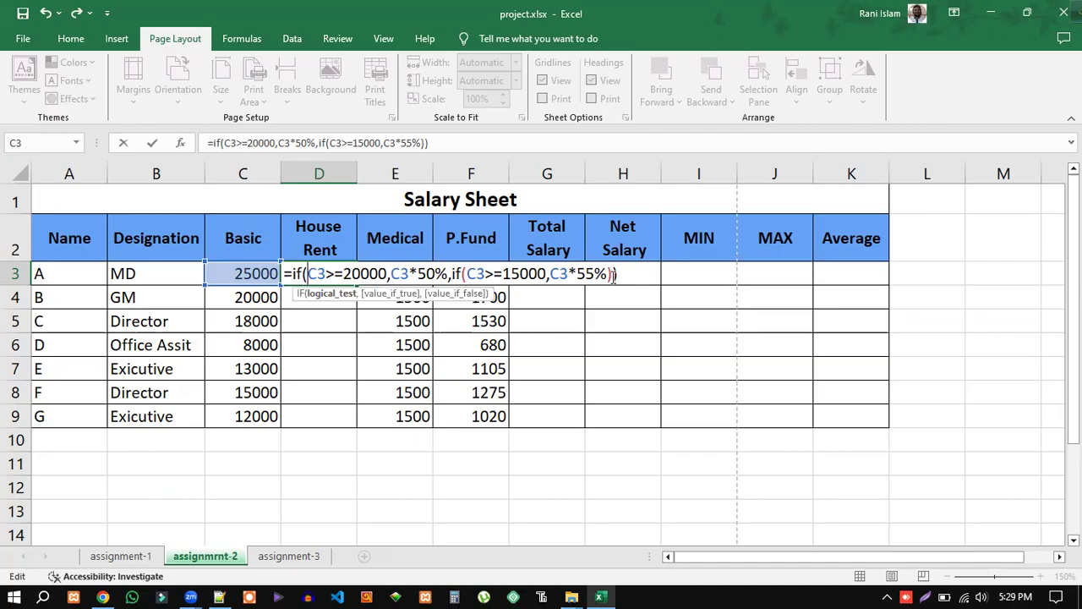
{"action": "left_click", "coordinate": [466, 274]}
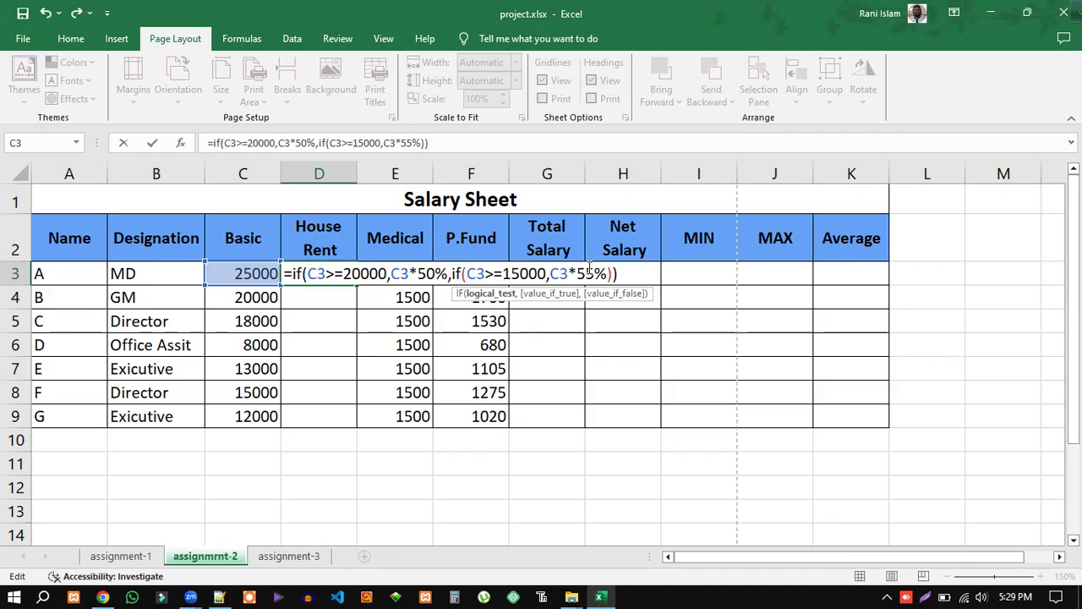
Step: Add C3*60 as the nested IF's value-if-false argument, commit the House Rent formula and reselect D3
{"action": "left_click", "coordinate": [607, 274]}
{"action": "type", "text": ","}
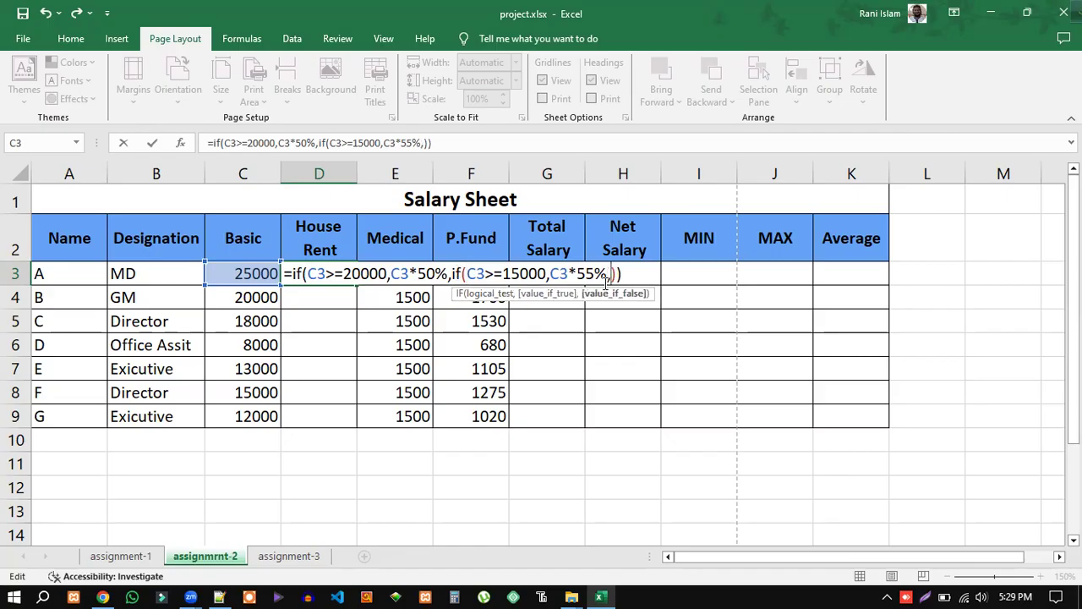
{"action": "left_click", "coordinate": [251, 273]}
{"action": "type", "text": "*60"}
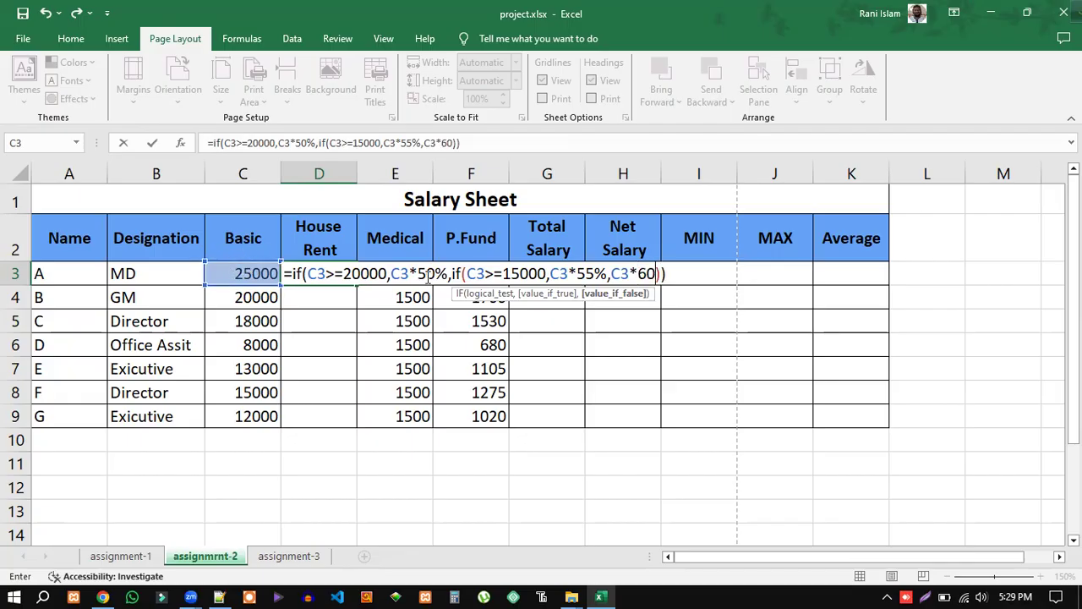
{"action": "left_click", "coordinate": [671, 272]}
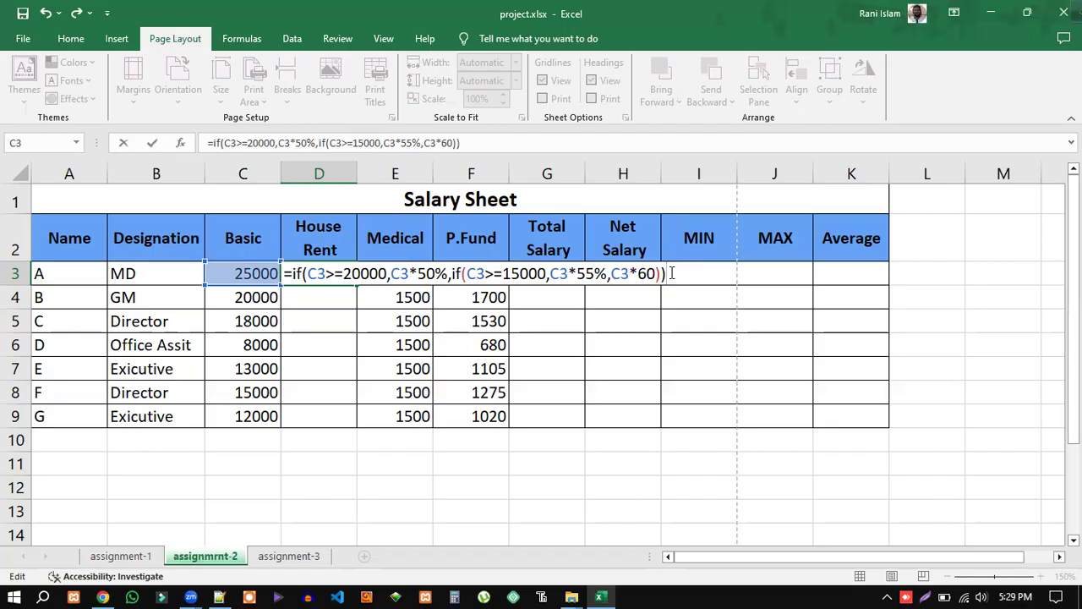
{"action": "key", "text": "Return"}
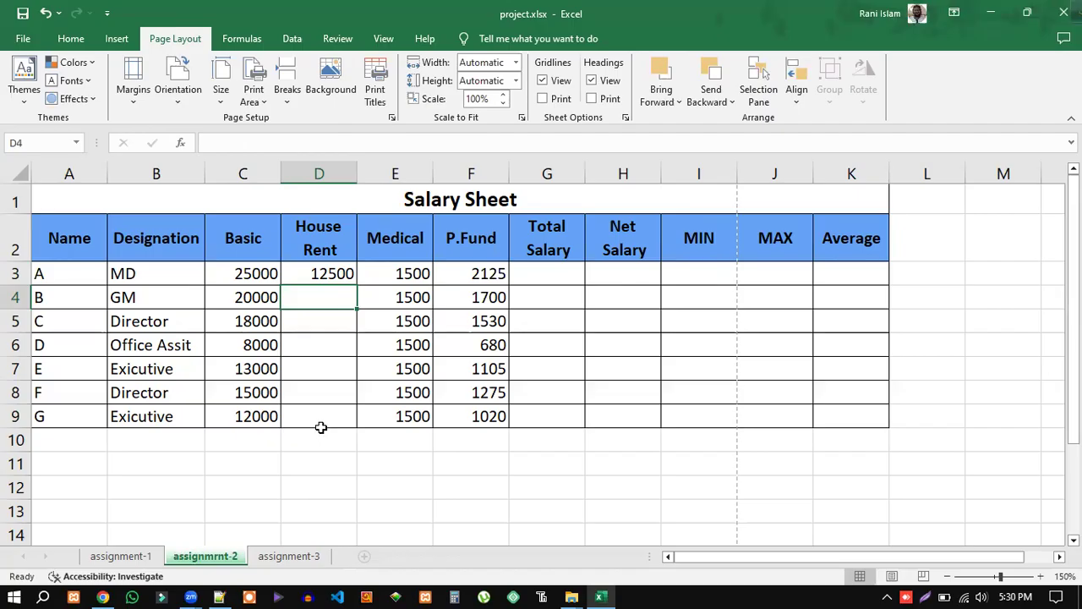
{"action": "left_click", "coordinate": [331, 273]}
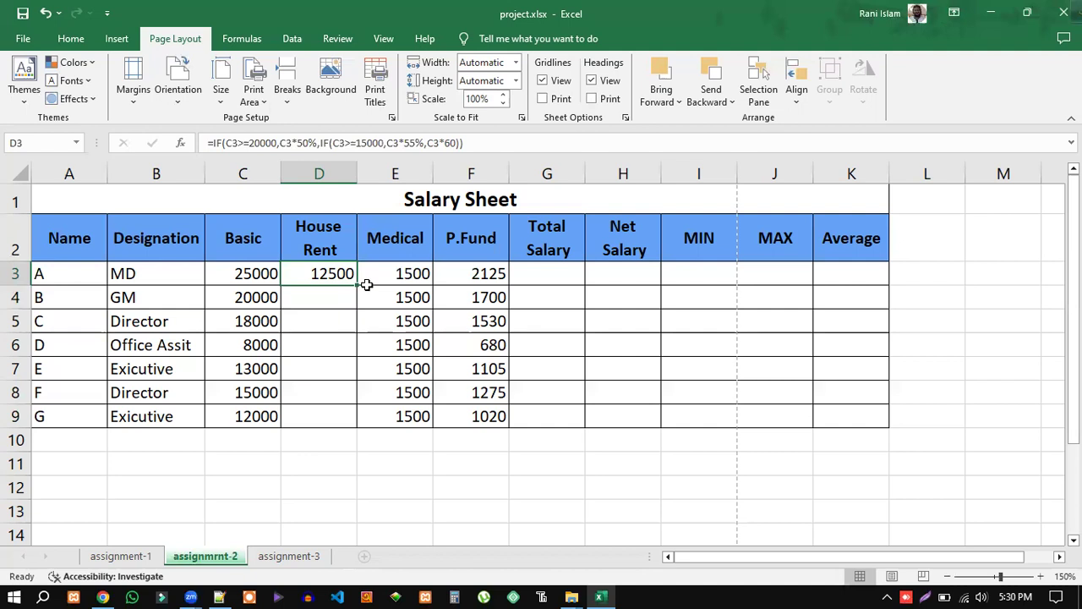
Step: Fill the House Rent formula from D3 down to D9 and recheck the formula in D3
{"action": "left_click_drag", "start_coordinate": [356, 286], "coordinate": [345, 430]}
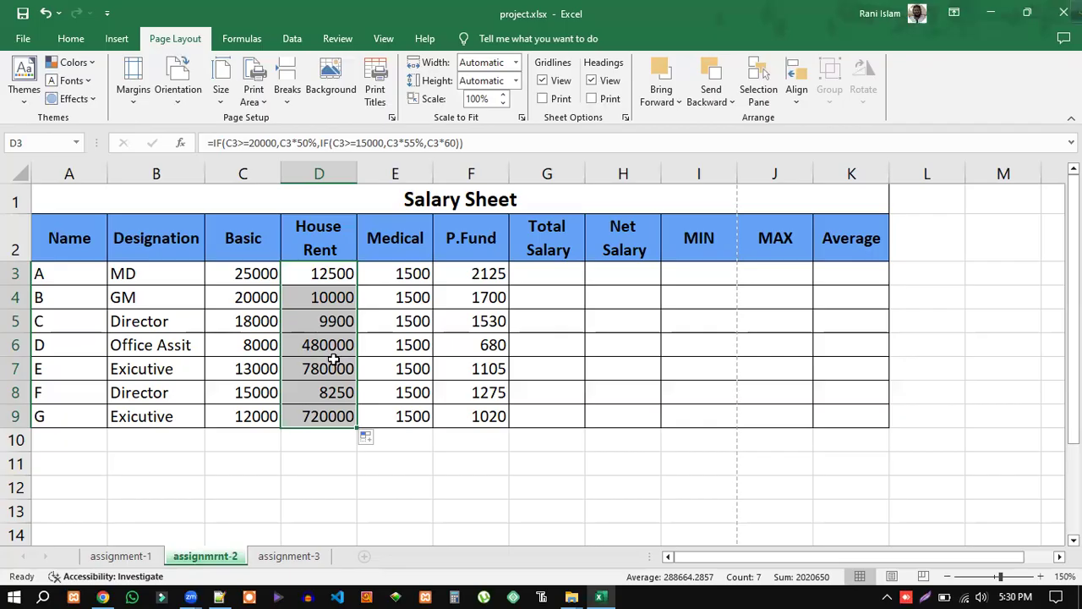
{"action": "double_click", "coordinate": [335, 275]}
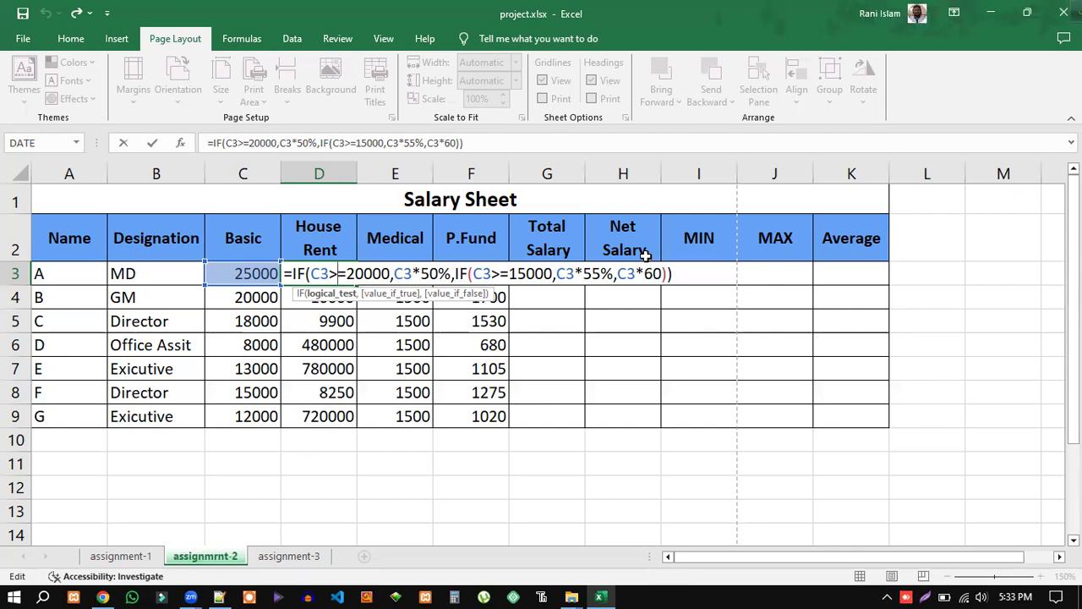
{"action": "left_click", "coordinate": [689, 272]}
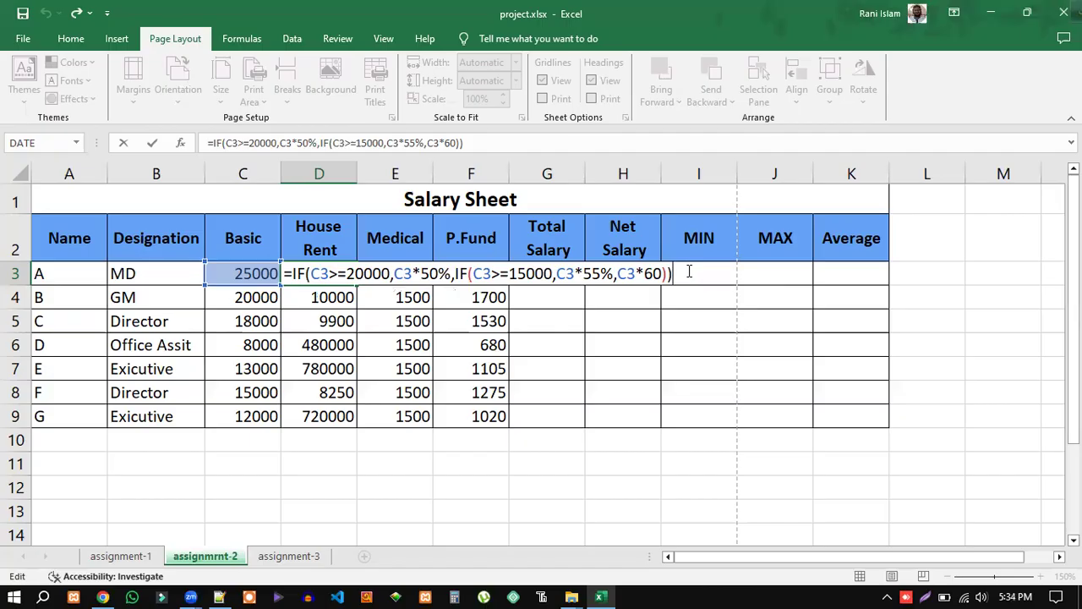
{"action": "key", "text": "Return"}
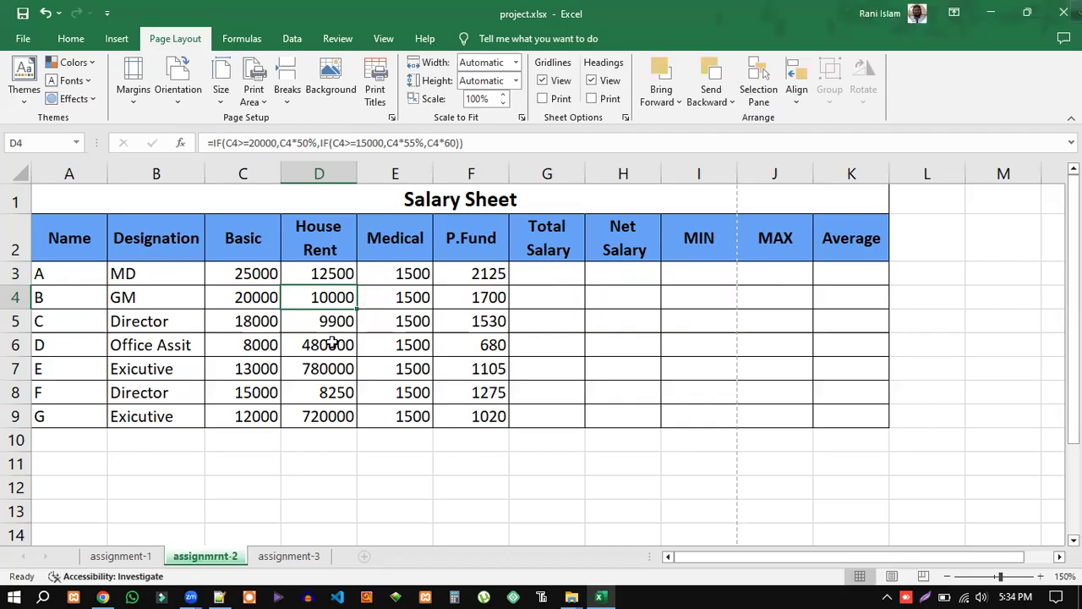
Step: Correct the last rate in the D3 House Rent formula to C3*60% and fill it down to D9
{"action": "double_click", "coordinate": [335, 275]}
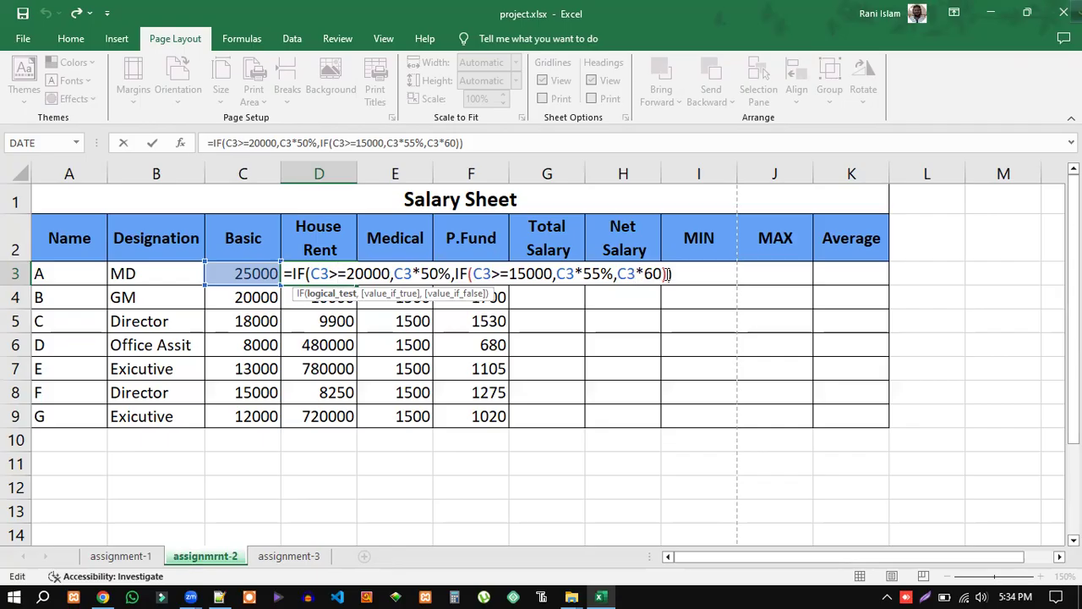
{"action": "left_click", "coordinate": [662, 273]}
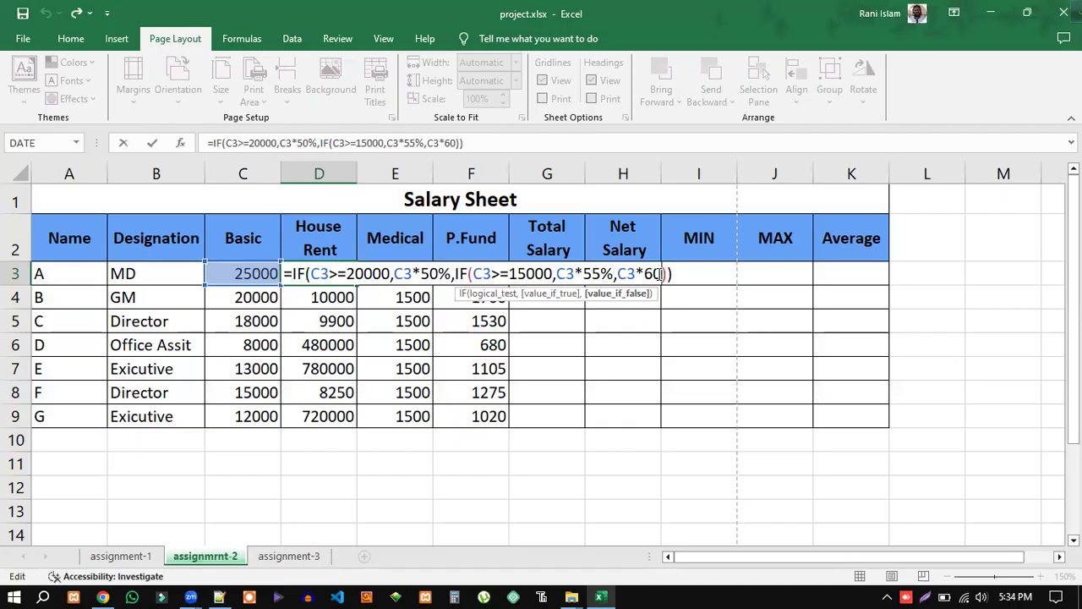
{"action": "type", "text": "*"}
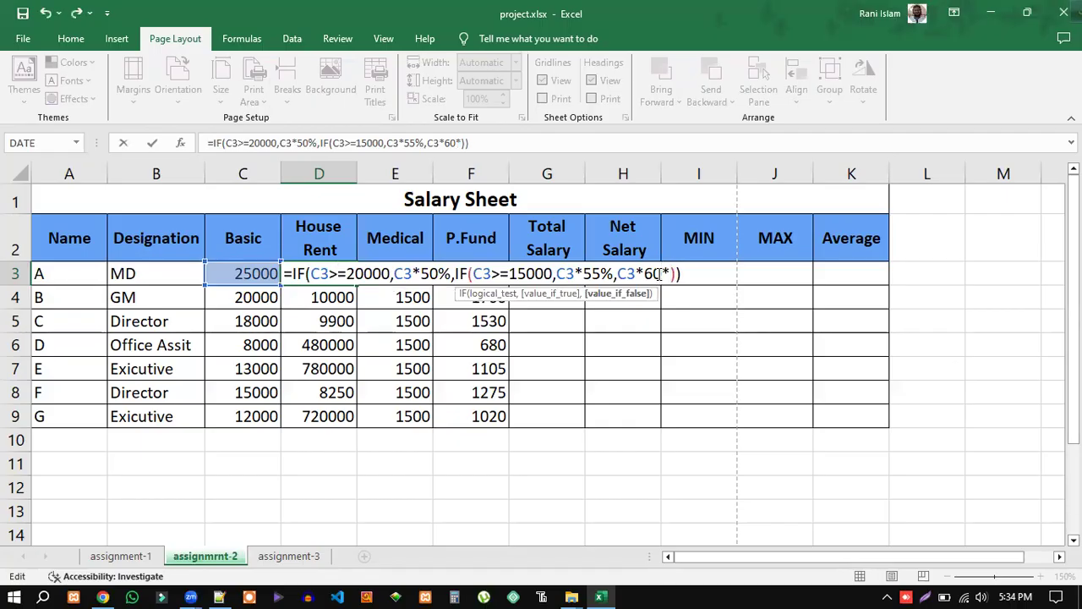
{"action": "key", "text": "BackSpace"}
{"action": "type", "text": "%"}
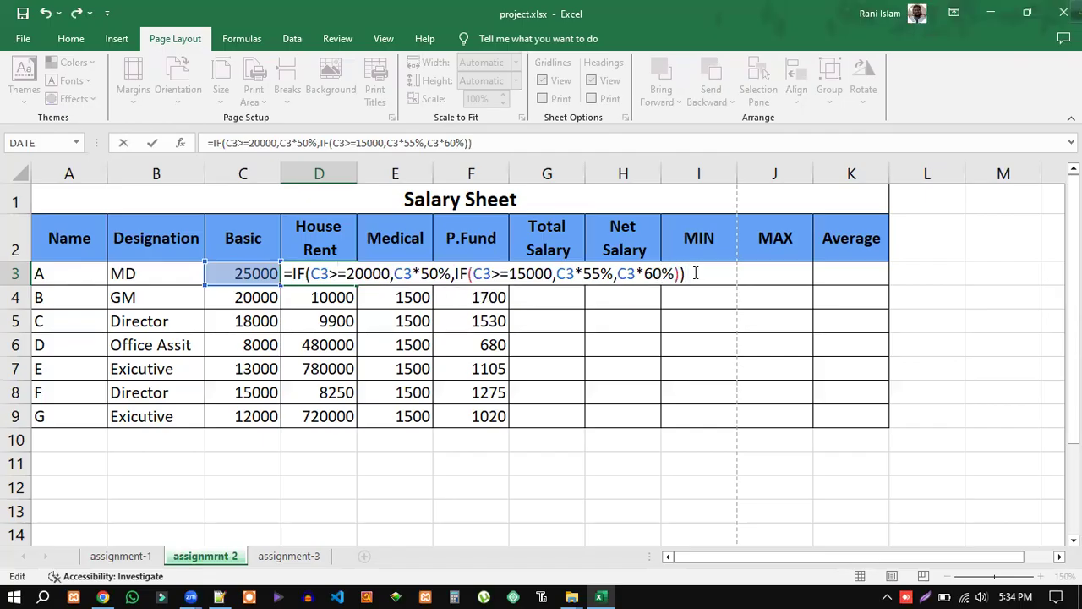
{"action": "key", "text": "Return"}
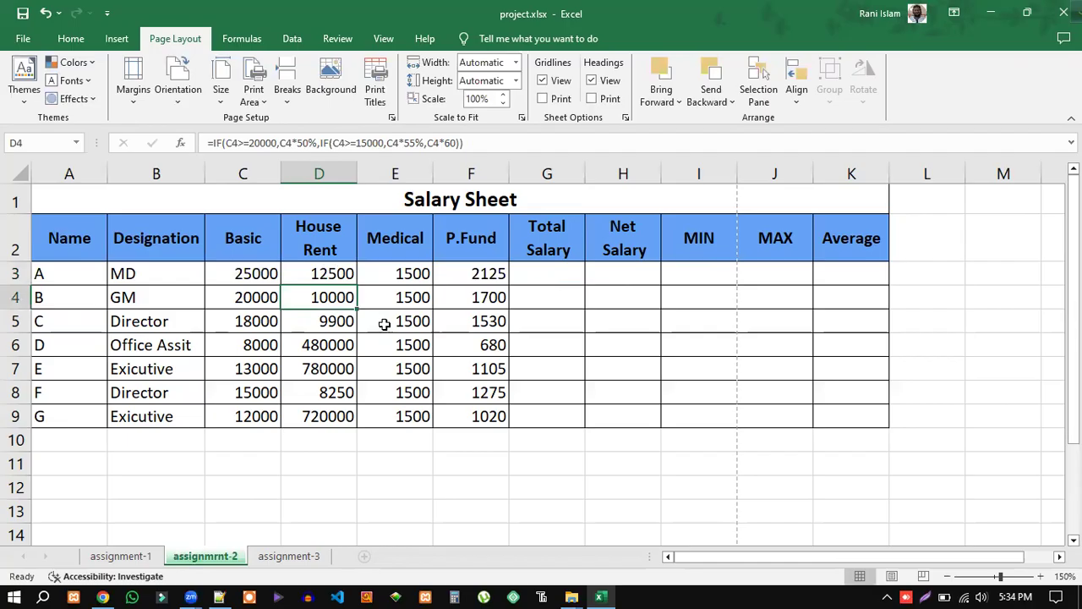
{"action": "left_click", "coordinate": [331, 275]}
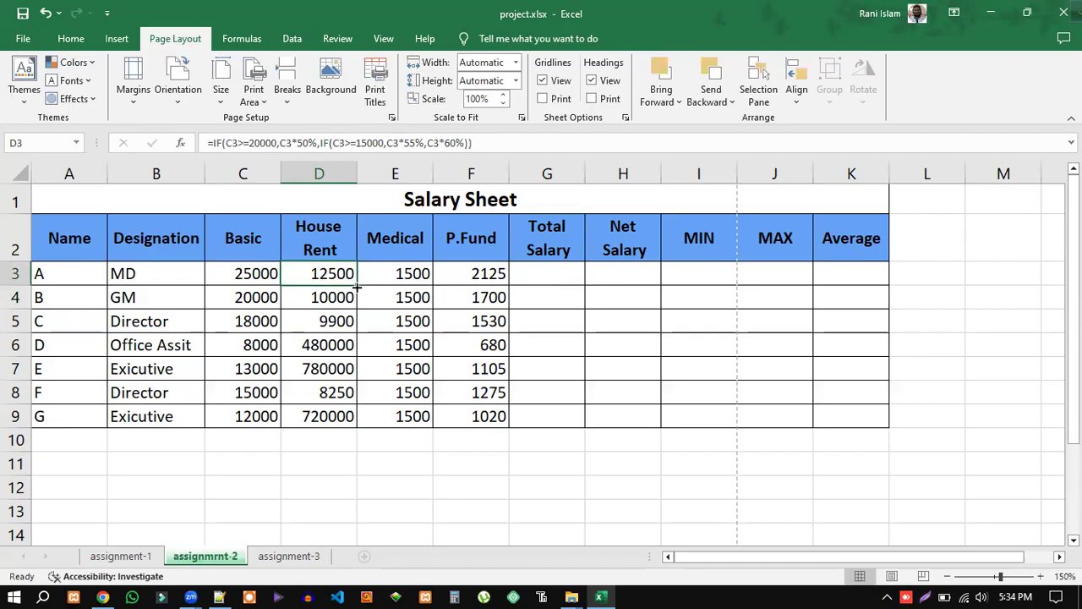
{"action": "left_click_drag", "start_coordinate": [357, 288], "coordinate": [361, 420]}
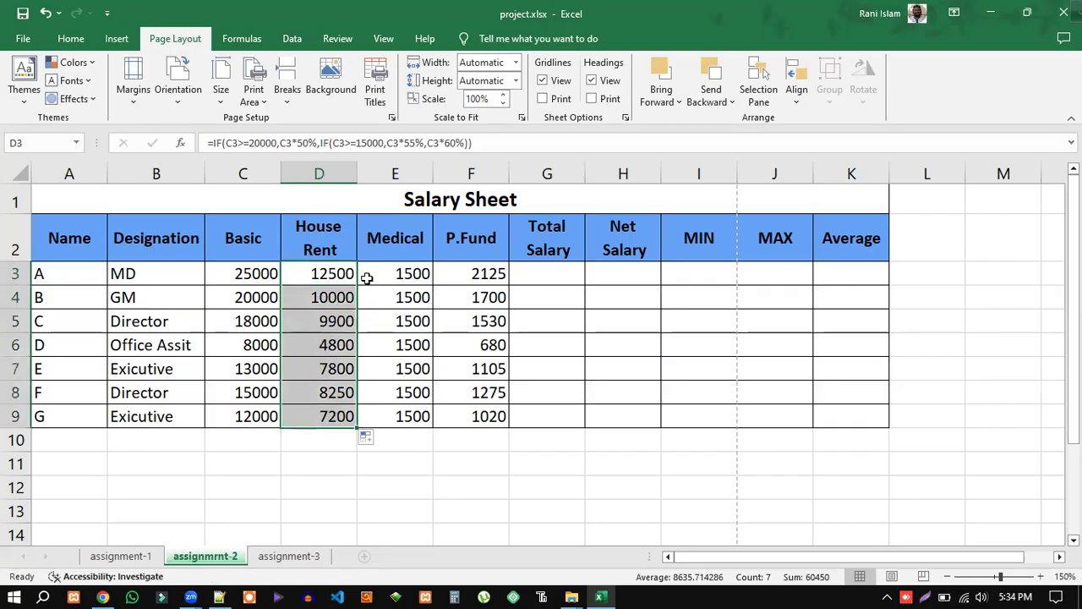
Step: Review the nested IF formula in D3 and fill it down the House Rent column to D9 again
{"action": "double_click", "coordinate": [337, 273]}
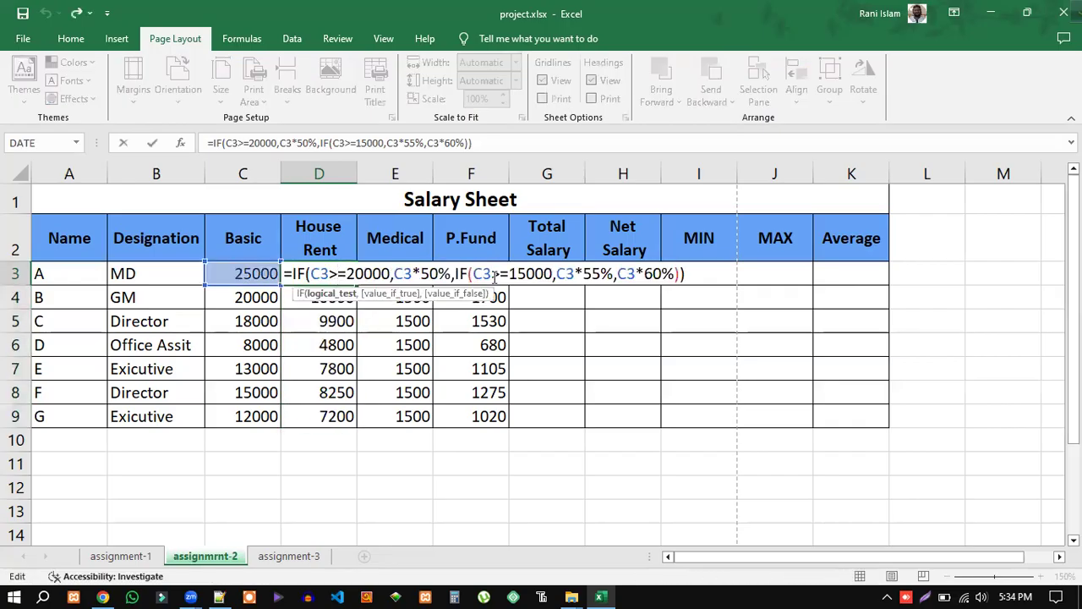
{"action": "left_click", "coordinate": [694, 273]}
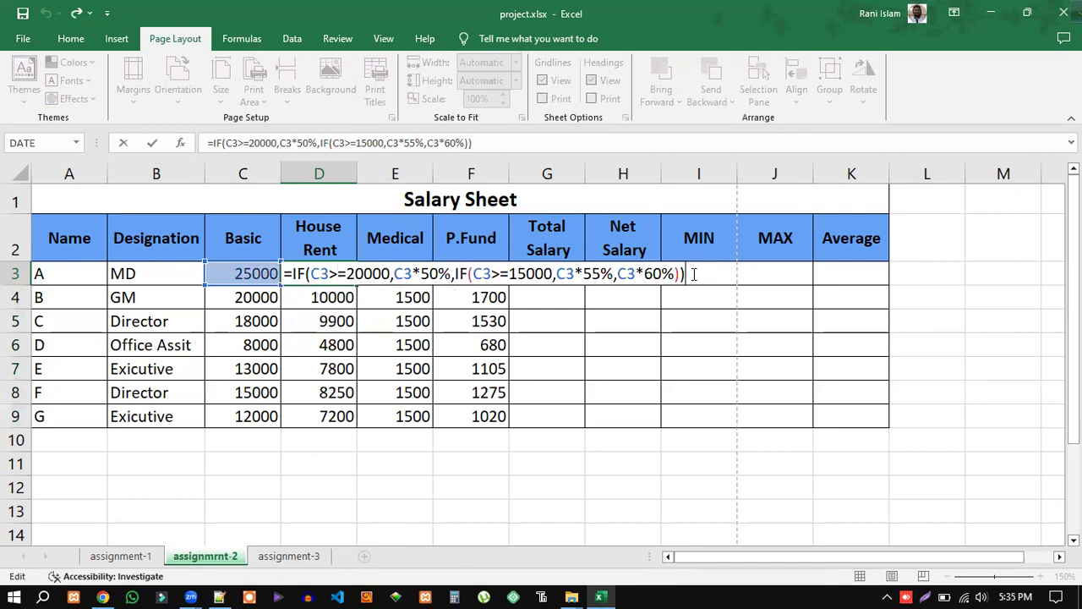
{"action": "key", "text": "Return"}
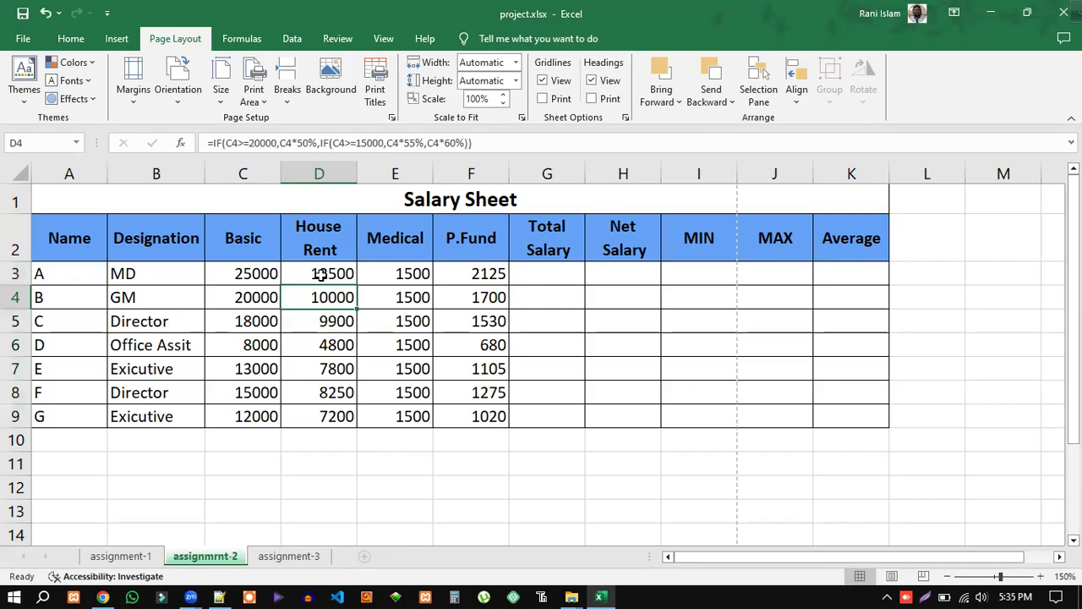
{"action": "left_click", "coordinate": [322, 273]}
{"action": "left_click_drag", "start_coordinate": [357, 286], "coordinate": [358, 422]}
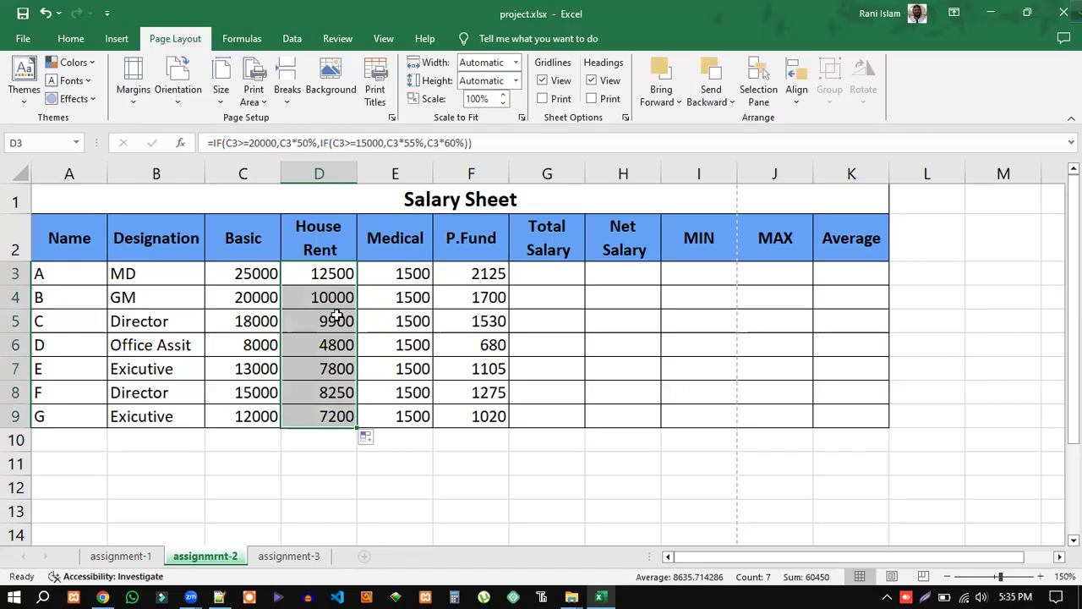
{"action": "left_click", "coordinate": [399, 479]}
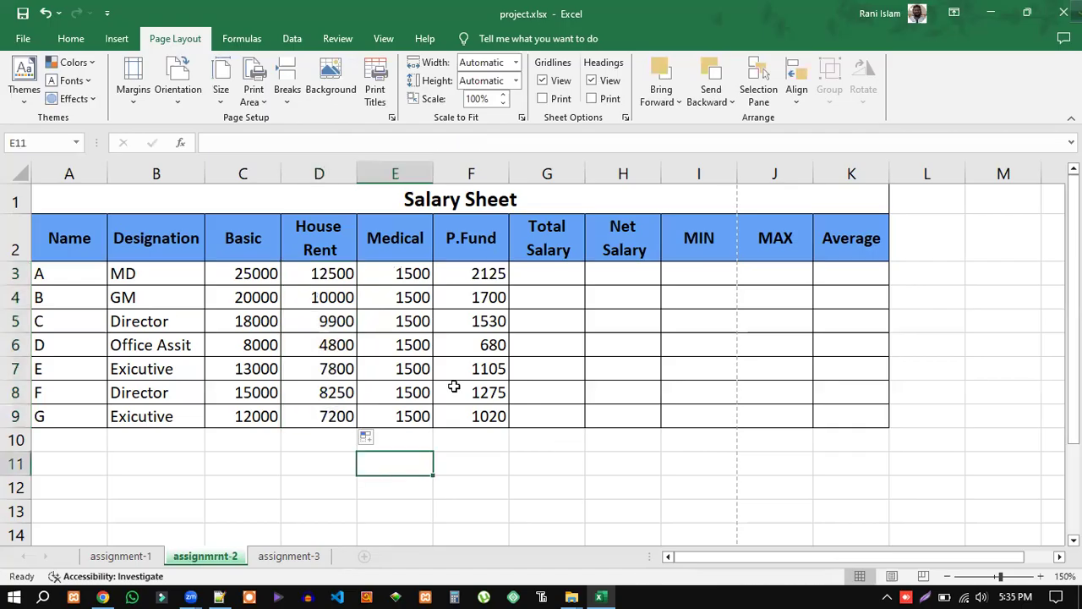
{"action": "double_click", "coordinate": [333, 273]}
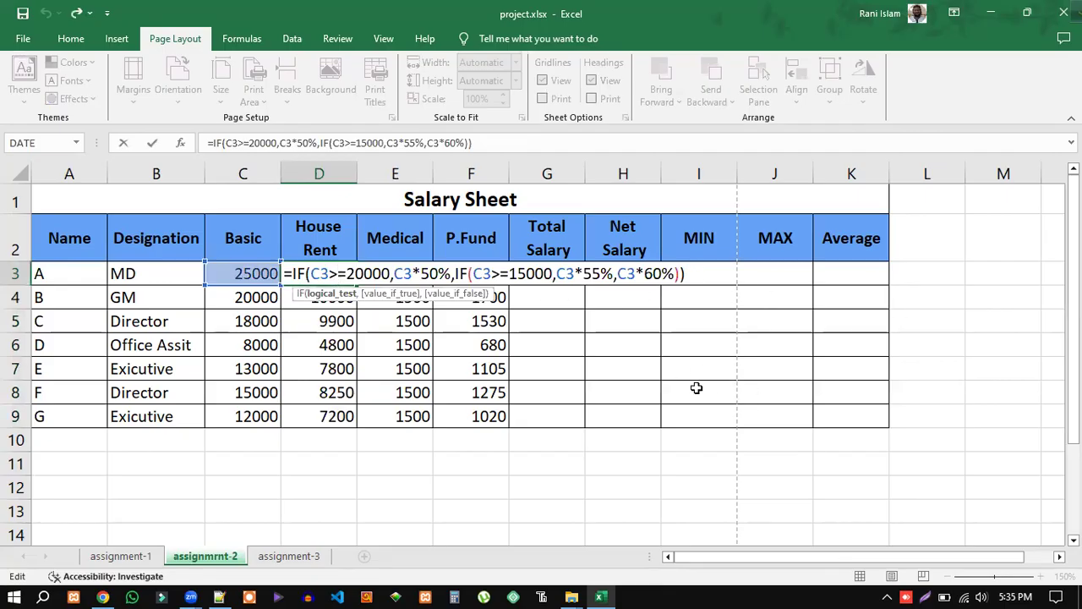
{"action": "left_click", "coordinate": [819, 557]}
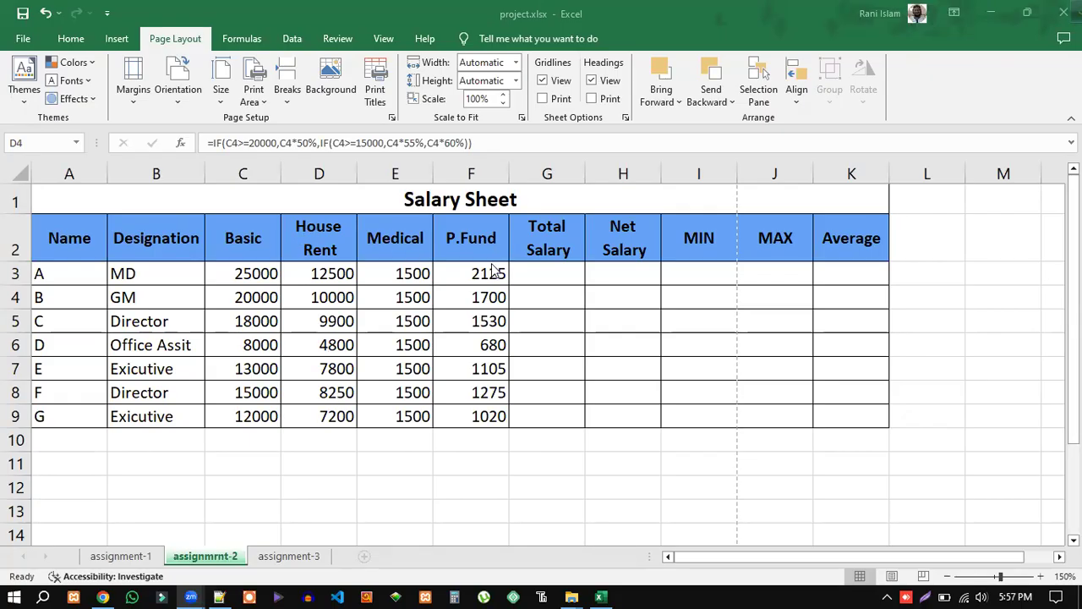
Step: Switch to the question PDF in Chrome, read the Total salary rule in item 8, and return to the Excel workbook
{"action": "left_click", "coordinate": [103, 597]}
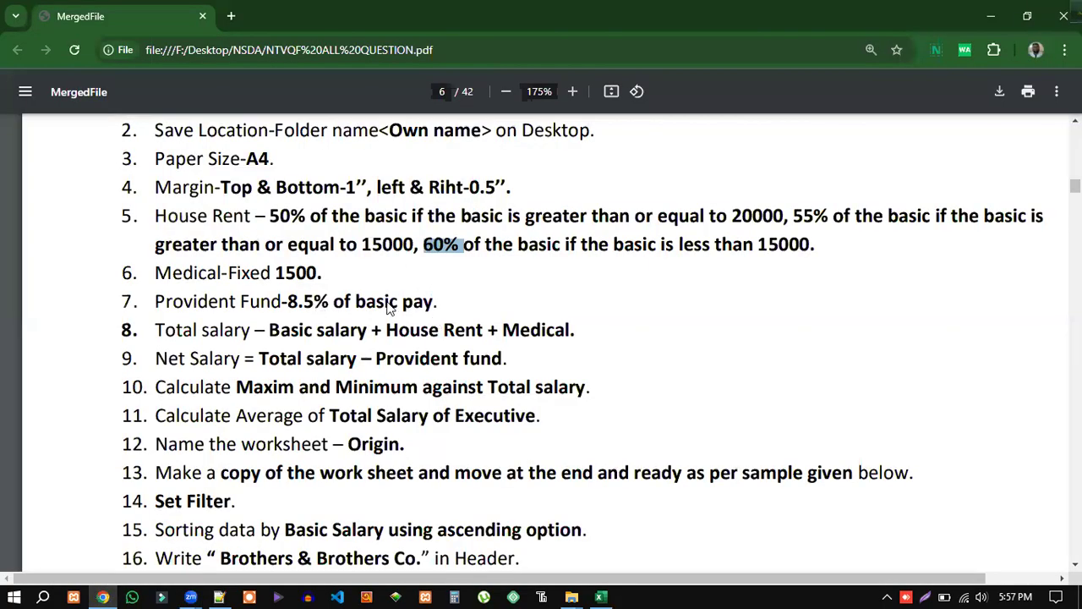
{"action": "left_click_drag", "start_coordinate": [438, 306], "coordinate": [386, 306]}
{"action": "left_click_drag", "start_coordinate": [354, 249], "coordinate": [138, 161]}
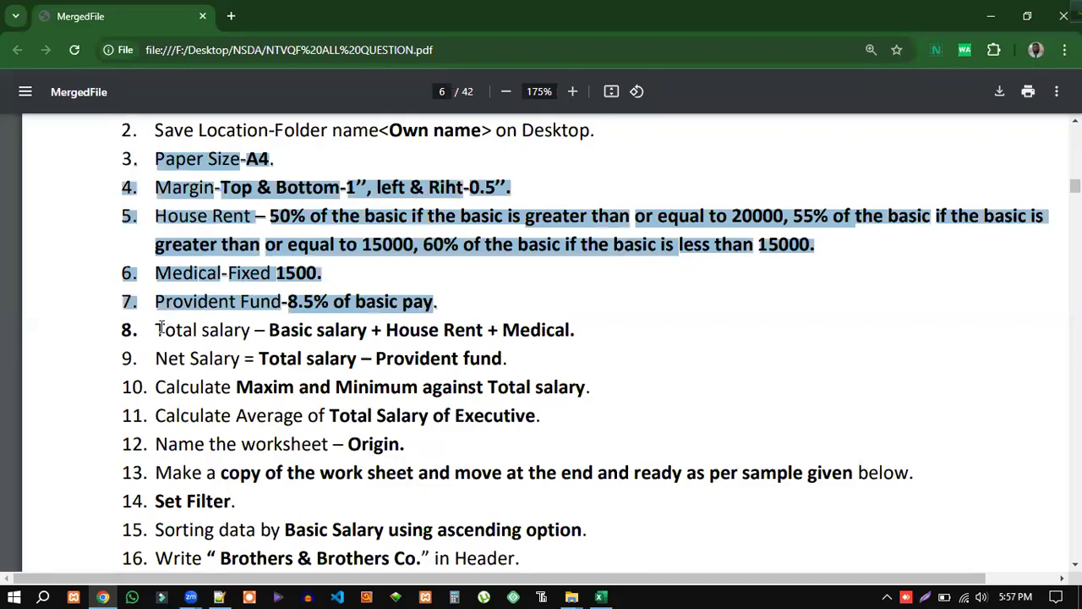
{"action": "left_click_drag", "start_coordinate": [154, 329], "coordinate": [255, 328]}
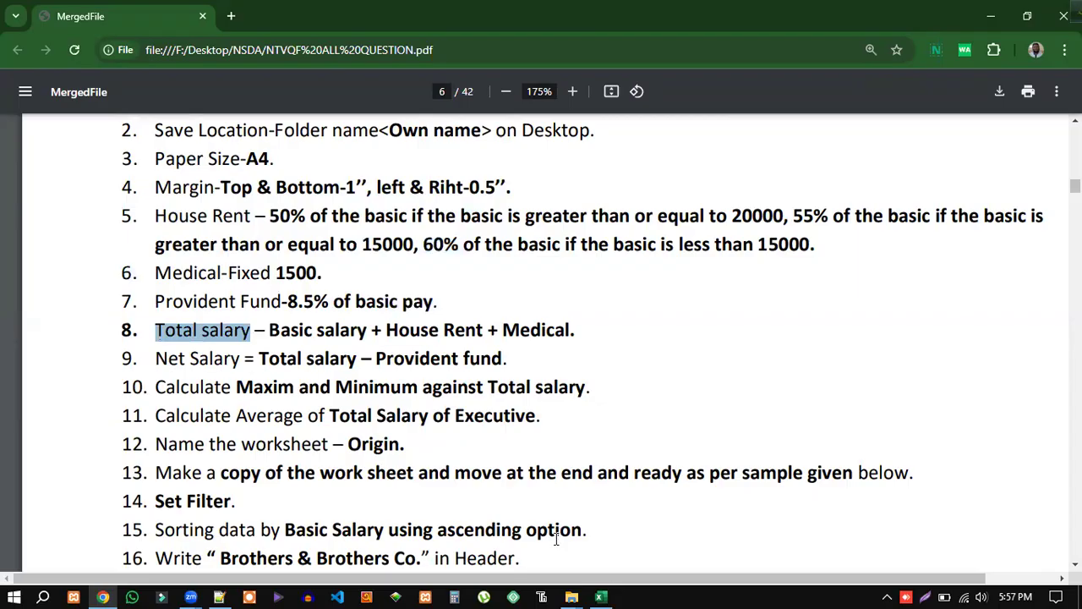
{"action": "left_click", "coordinate": [602, 596]}
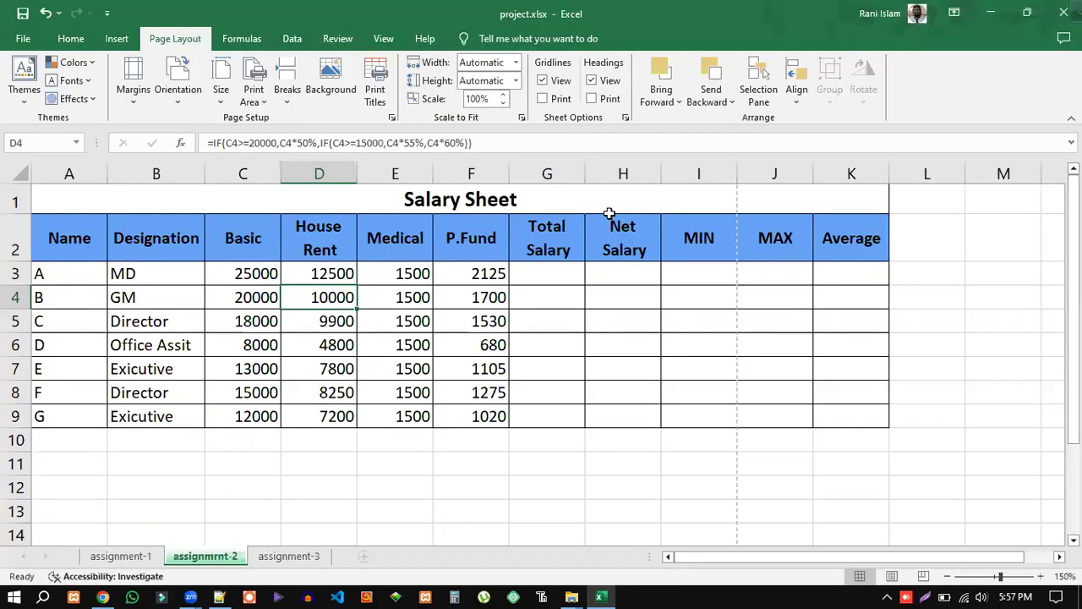
Step: Calculate the Total Salary of the first employee in G3 with the formula =C3+D3+E3
{"action": "left_click", "coordinate": [549, 269]}
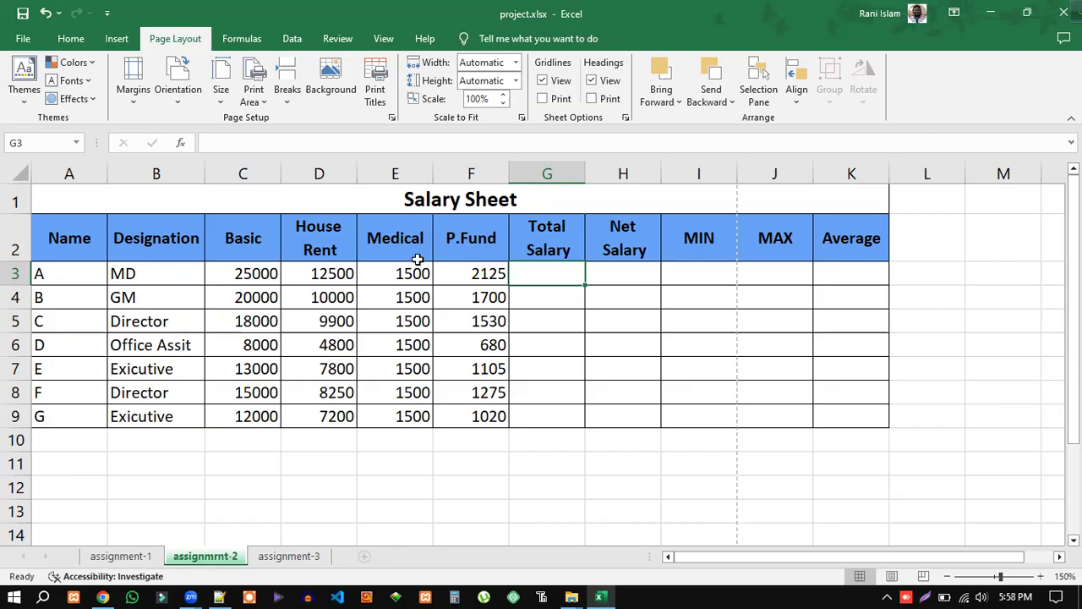
{"action": "double_click", "coordinate": [550, 276]}
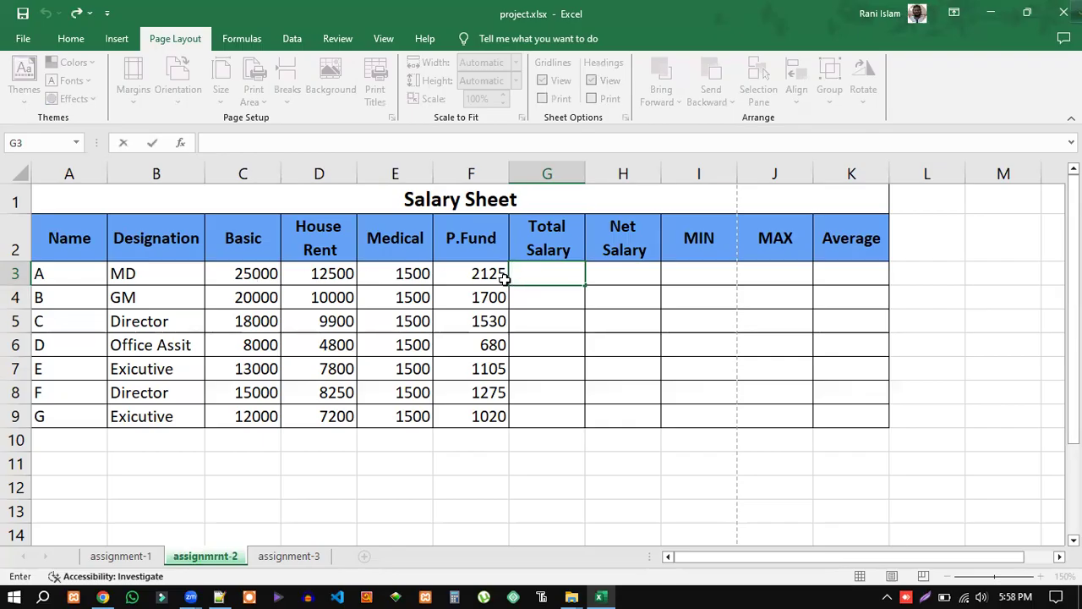
{"action": "type", "text": "="}
{"action": "left_click", "coordinate": [254, 275]}
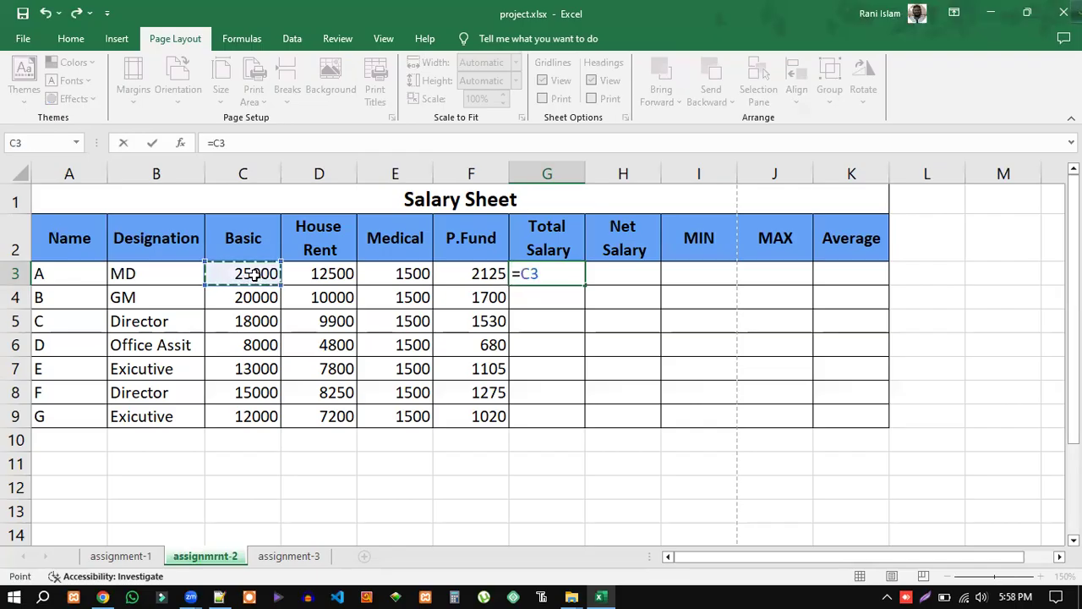
{"action": "type", "text": "+"}
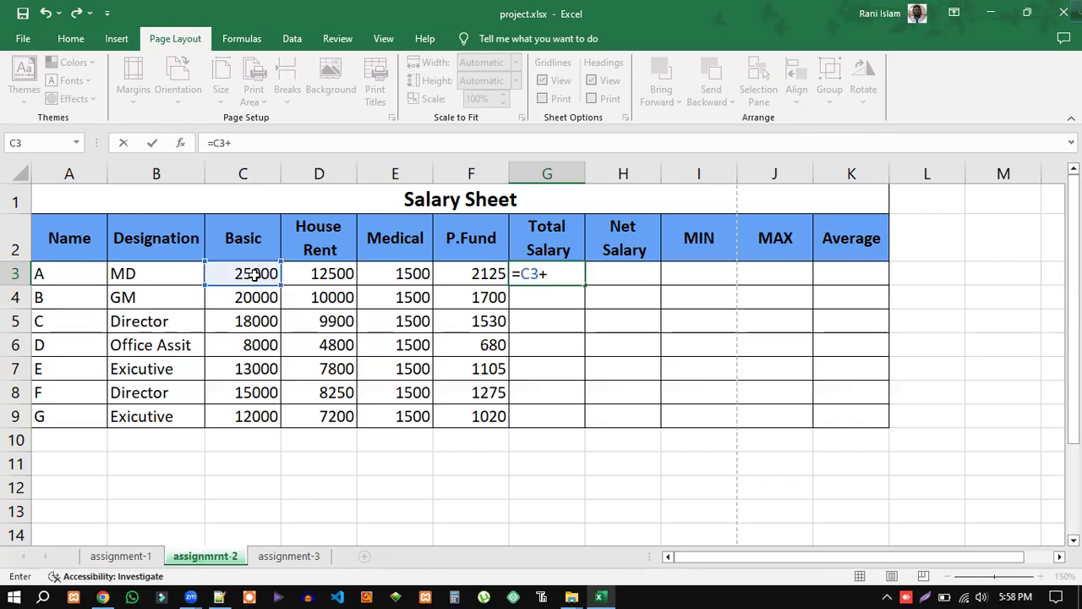
{"action": "left_click", "coordinate": [317, 275]}
{"action": "type", "text": "+"}
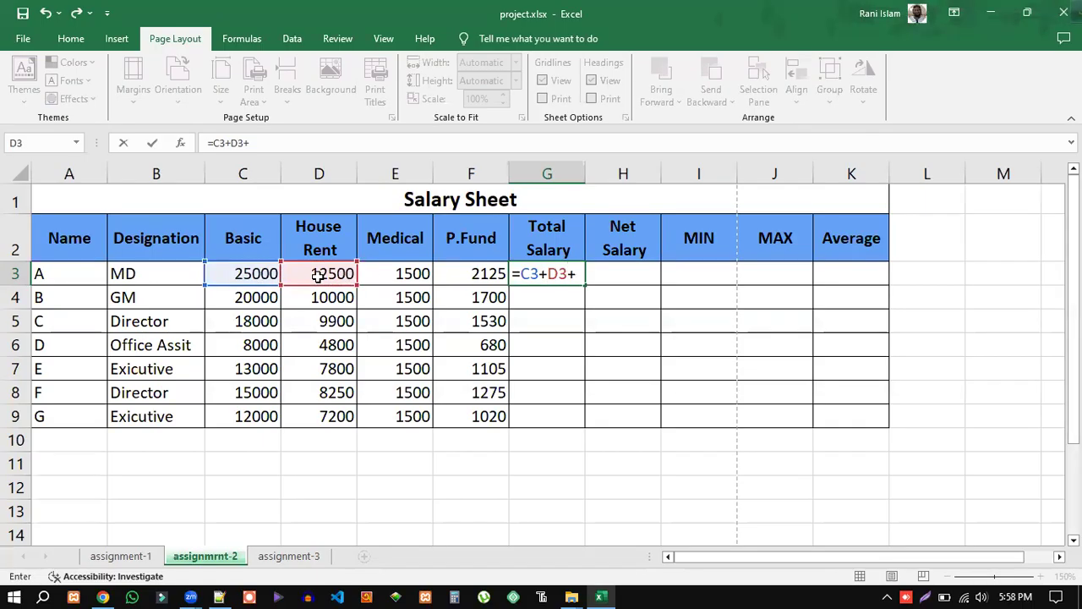
{"action": "left_click", "coordinate": [394, 267]}
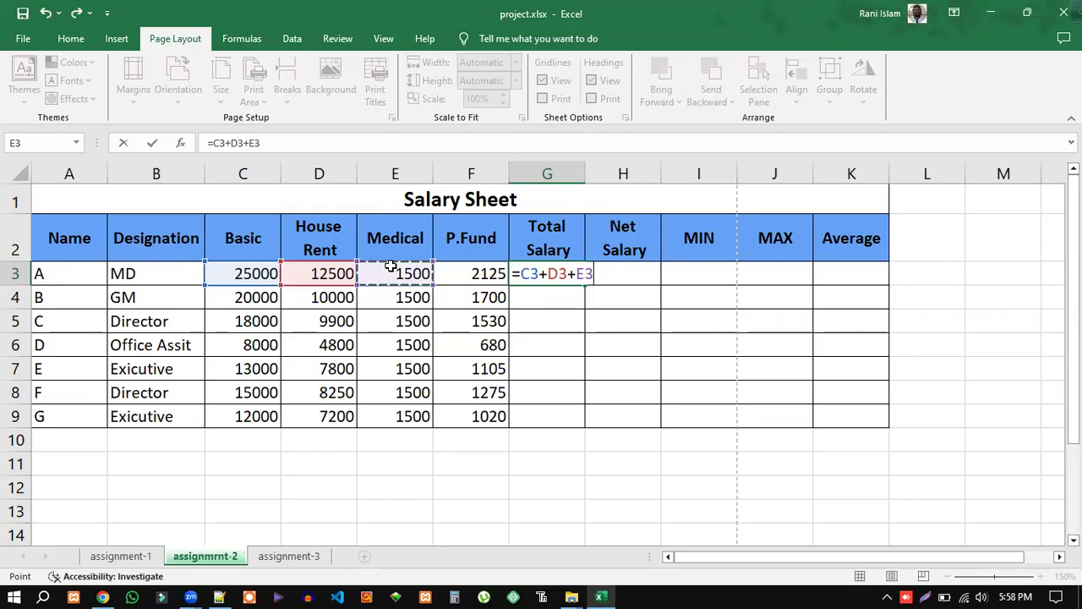
{"action": "key", "text": "Return"}
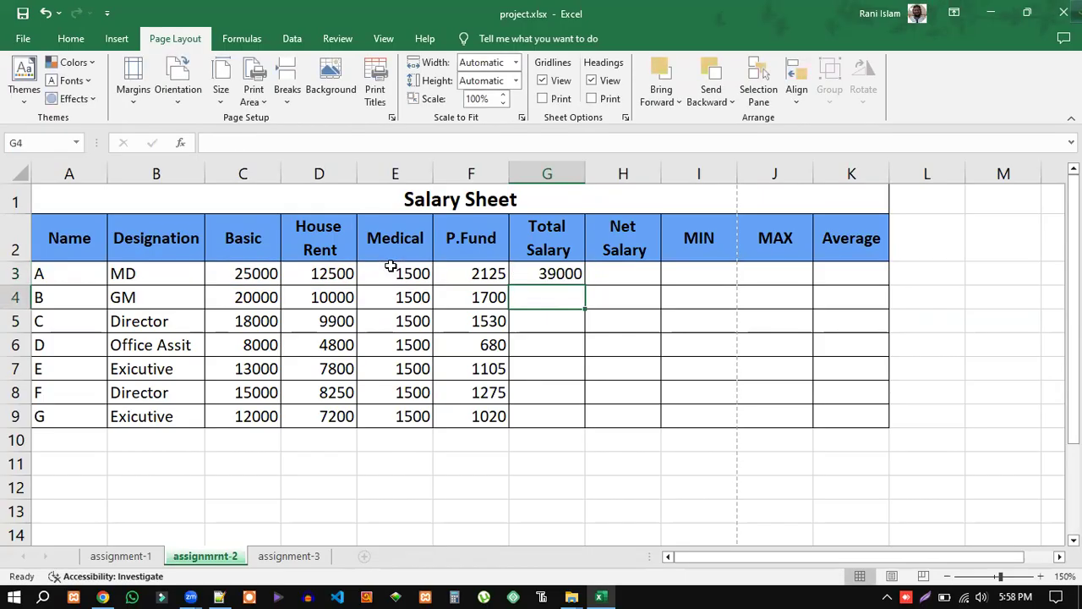
Step: Replace the addition formula in the first employee's Total Salary cell G3 with an empty SUM function, =sum()
{"action": "left_click", "coordinate": [556, 273]}
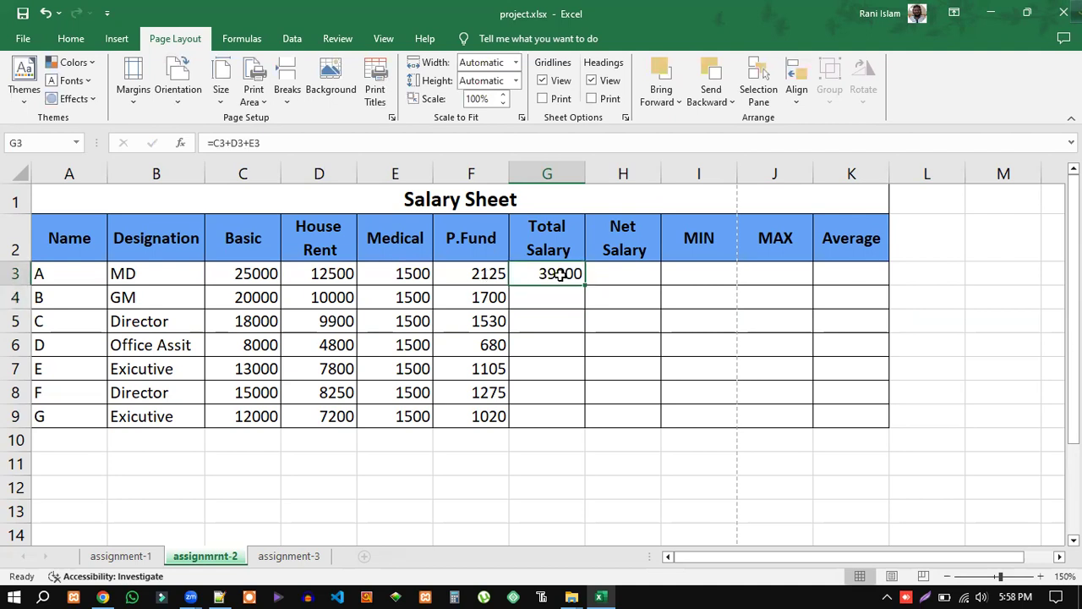
{"action": "double_click", "coordinate": [558, 273]}
{"action": "left_click_drag", "start_coordinate": [523, 273], "coordinate": [591, 274]}
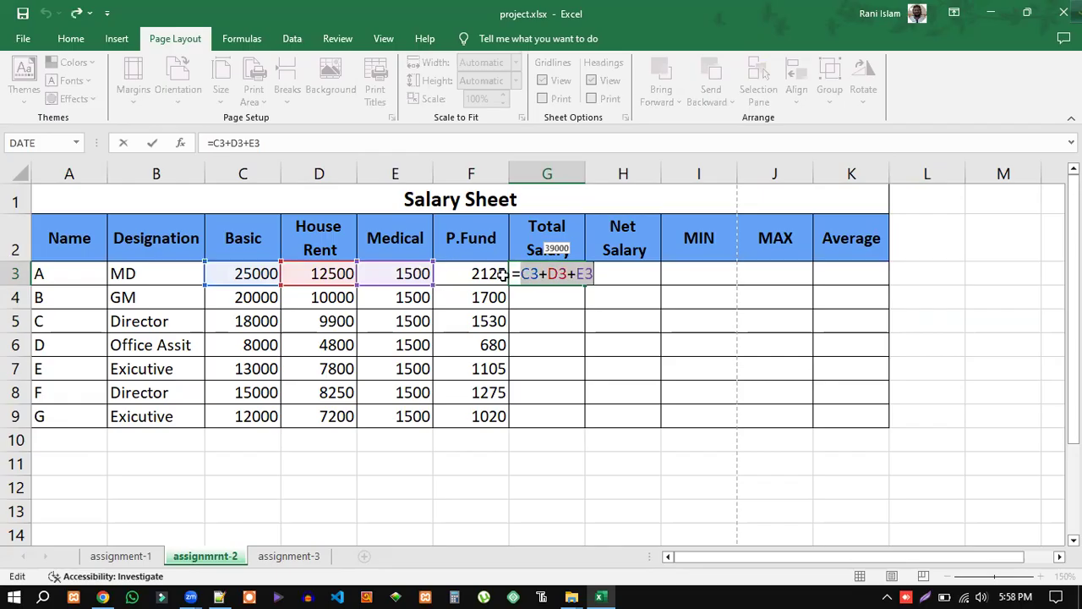
{"action": "left_click", "coordinate": [595, 274]}
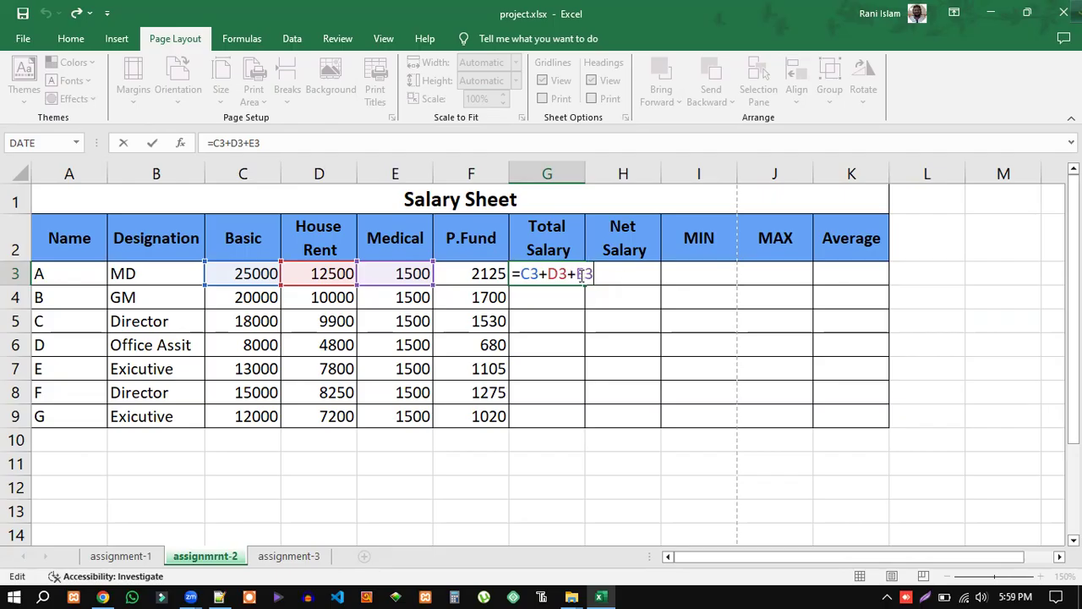
{"action": "key", "text": "BackSpace"}
{"action": "key", "text": "BackSpace"}
{"action": "key", "text": "BackSpace"}
{"action": "key", "text": "BackSpace"}
{"action": "key", "text": "BackSpace"}
{"action": "key", "text": "BackSpace"}
{"action": "key", "text": "BackSpace"}
{"action": "key", "text": "BackSpace"}
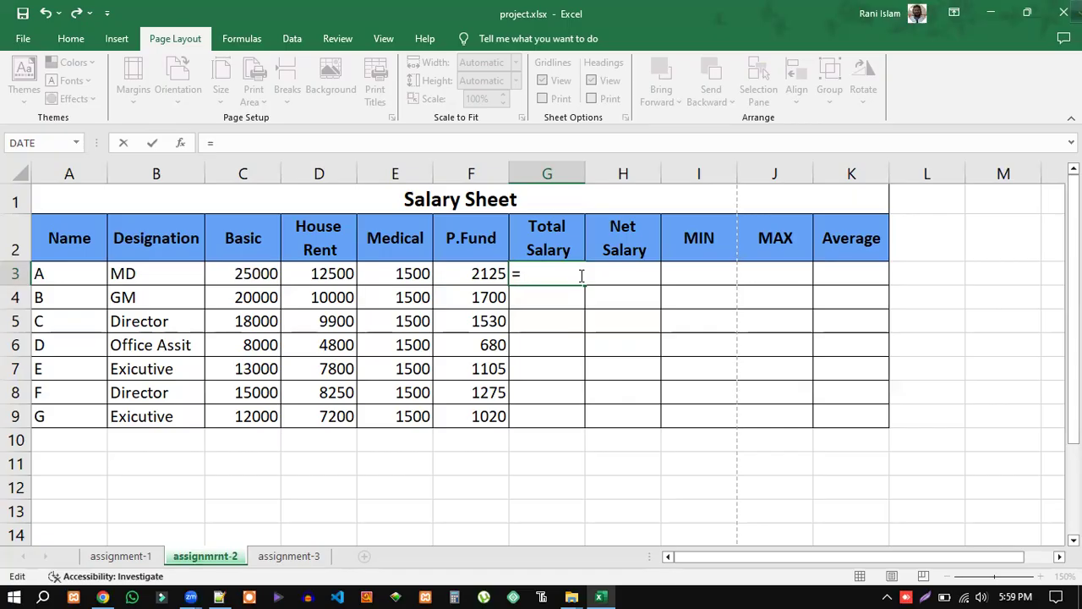
{"action": "type", "text": "sum"}
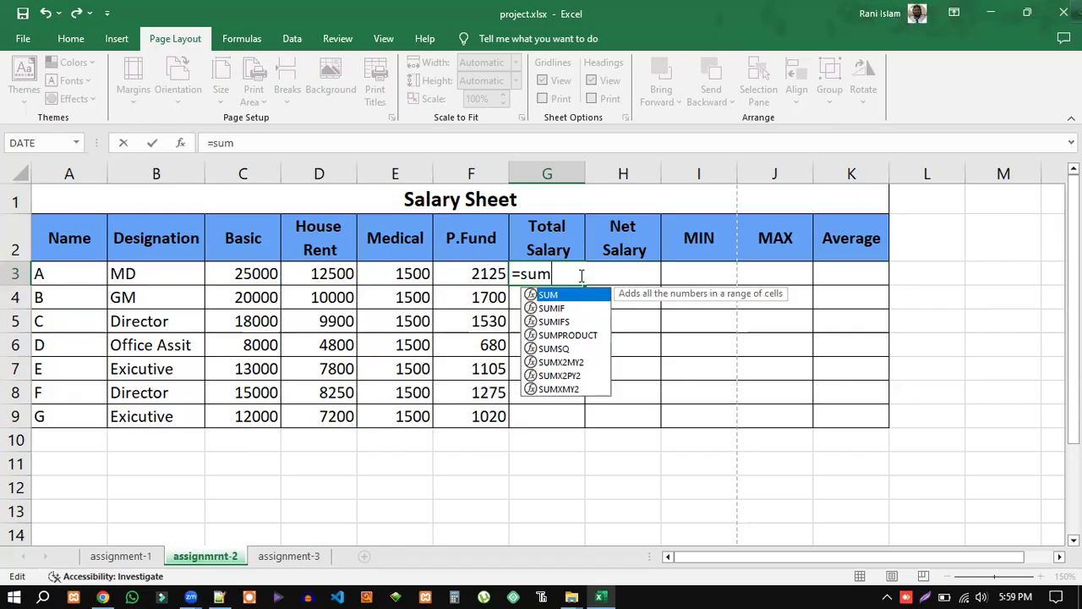
{"action": "type", "text": "()"}
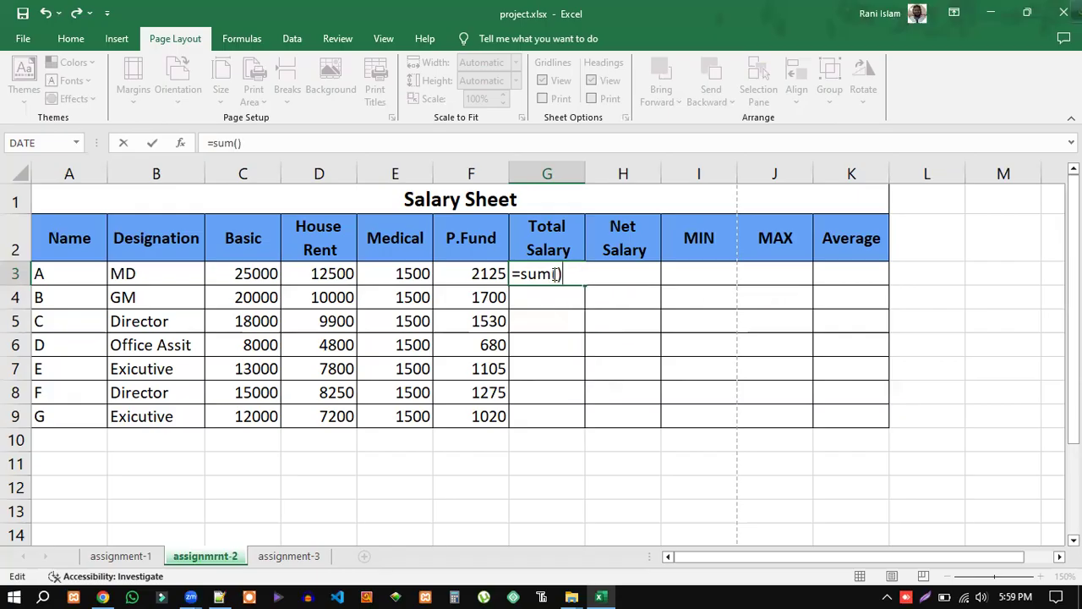
{"action": "left_click", "coordinate": [555, 273]}
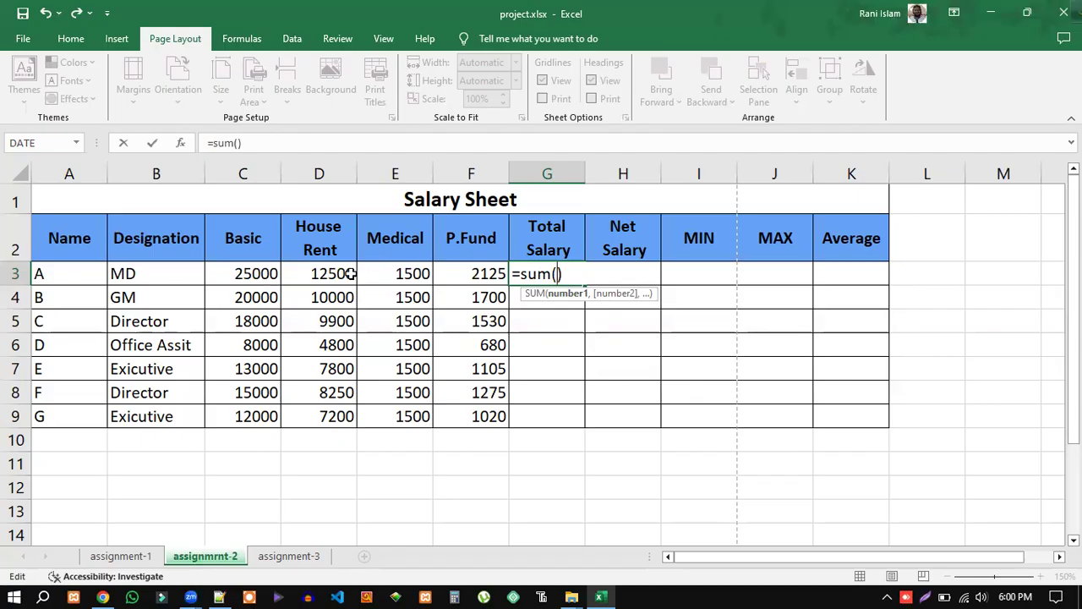
Step: Try the separate cells C3,D3,E3 as arguments of the SUM function in G3, and clear them again
{"action": "left_click", "coordinate": [257, 273]}
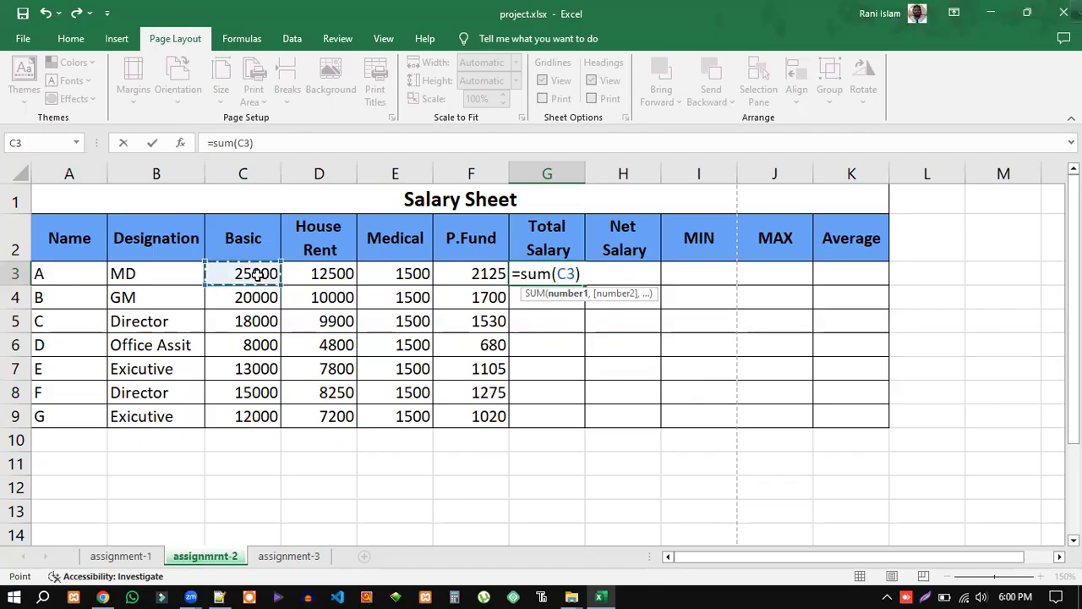
{"action": "type", "text": ","}
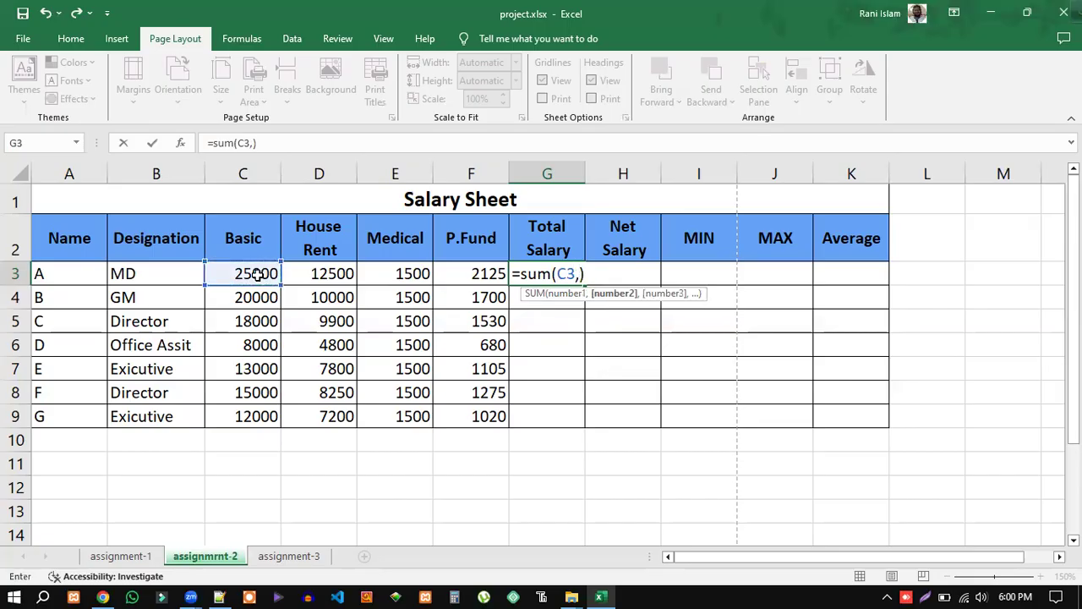
{"action": "left_click", "coordinate": [321, 278]}
{"action": "type", "text": ","}
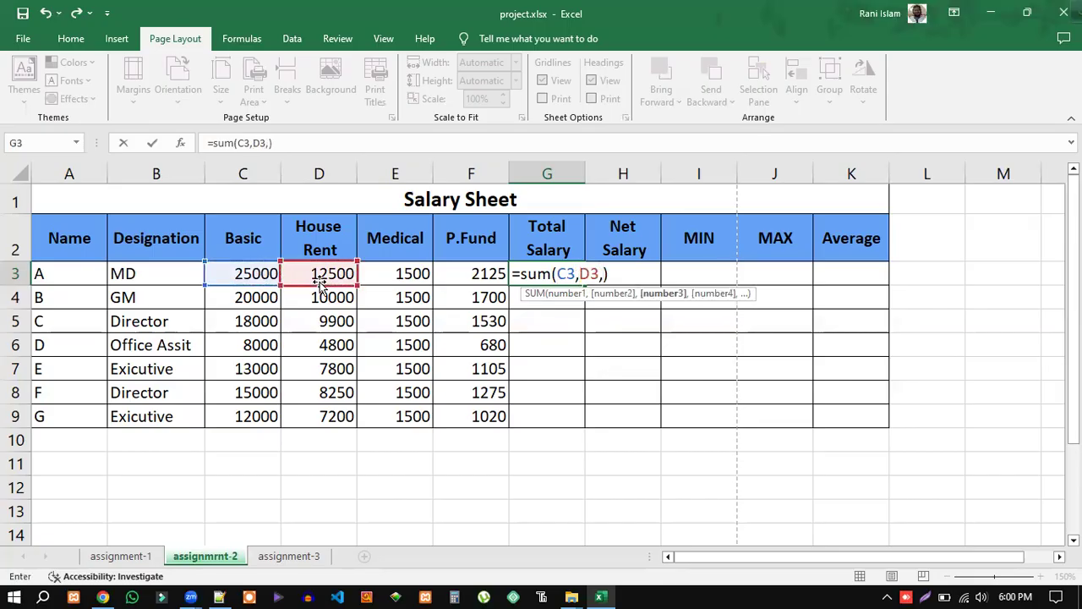
{"action": "left_click", "coordinate": [404, 275]}
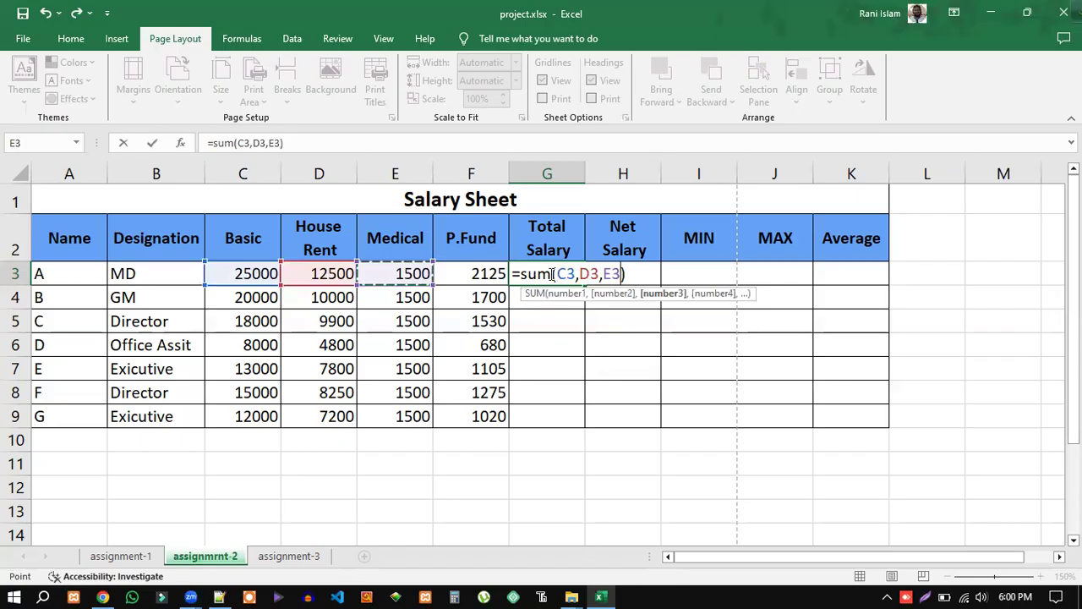
{"action": "left_click_drag", "start_coordinate": [566, 273], "coordinate": [619, 272]}
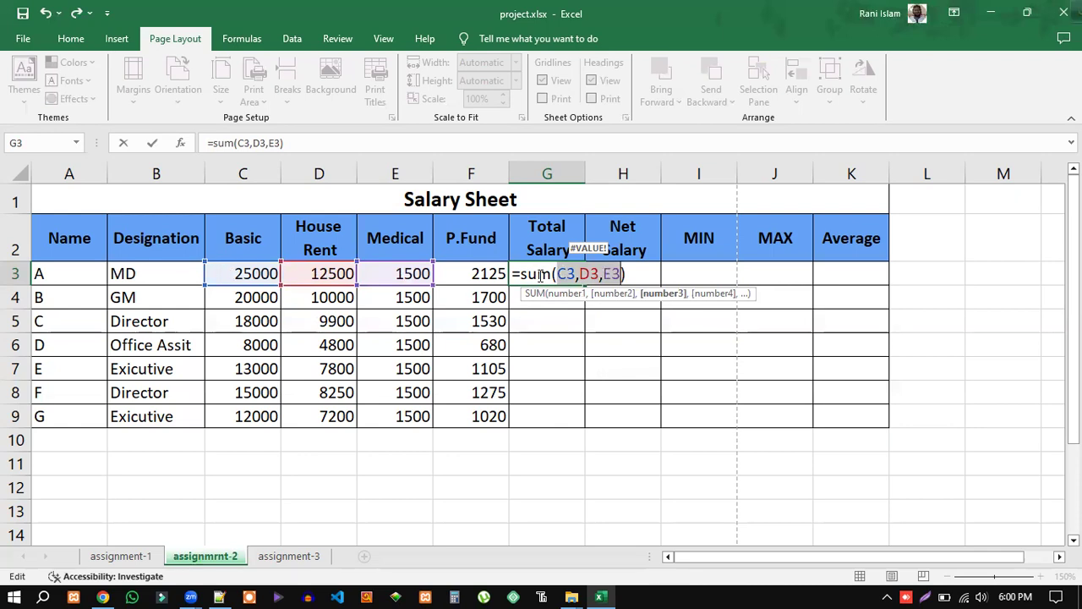
{"action": "type", "text": ")"}
{"action": "left_click_drag", "start_coordinate": [622, 274], "coordinate": [557, 274]}
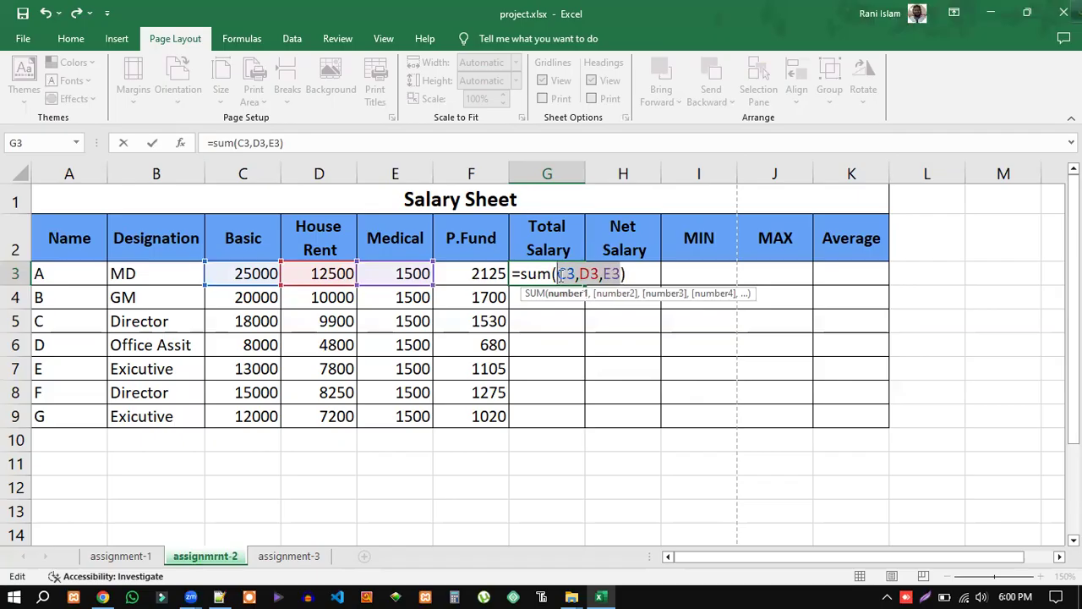
{"action": "key", "text": "BackSpace"}
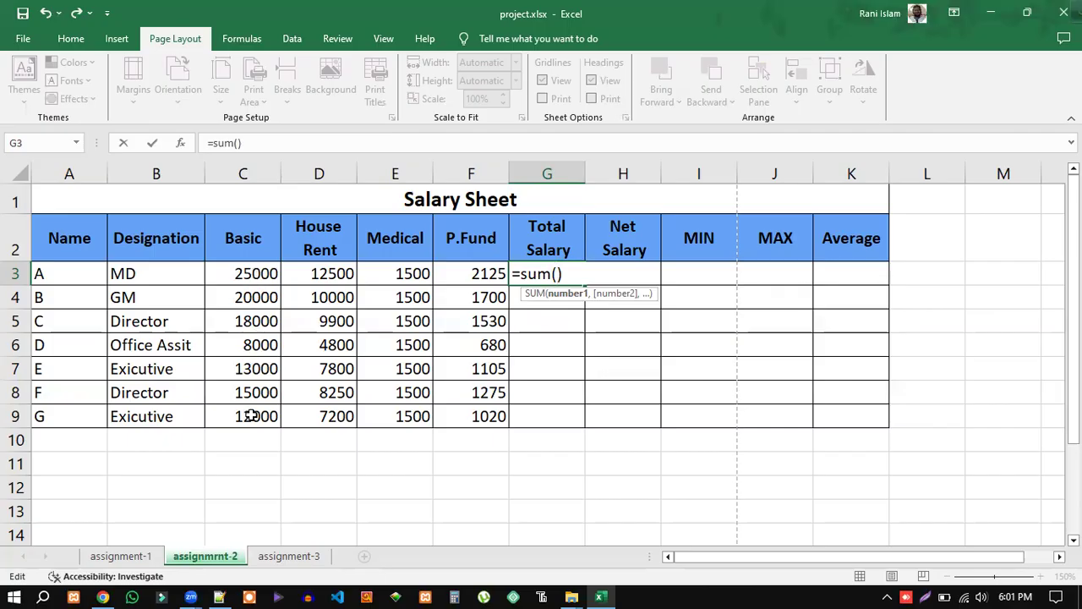
Step: Try the two Basic cells C3,C4 as separate SUM arguments in G3, and remove them again
{"action": "left_click", "coordinate": [260, 273]}
{"action": "type", "text": ","}
{"action": "left_click", "coordinate": [258, 296]}
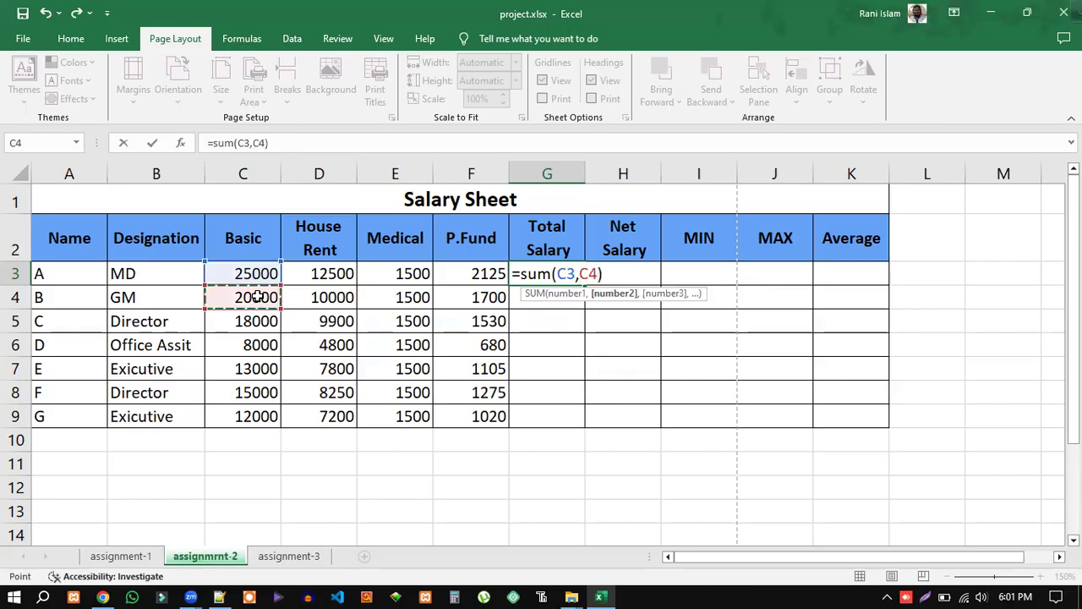
{"action": "key", "text": "BackSpace"}
{"action": "key", "text": "BackSpace"}
{"action": "key", "text": "BackSpace"}
{"action": "key", "text": "BackSpace"}
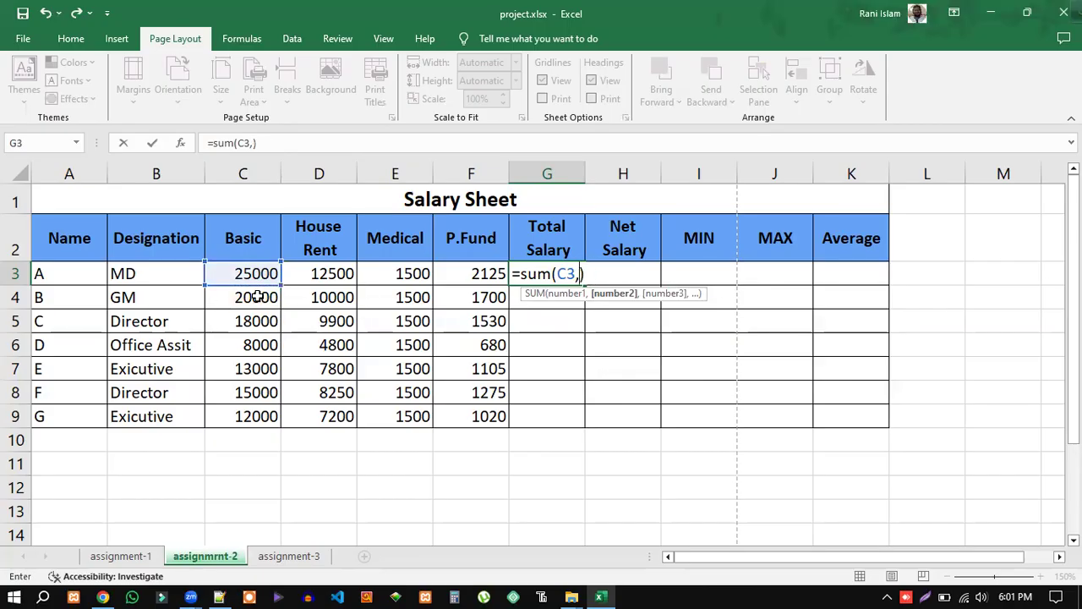
{"action": "key", "text": "BackSpace"}
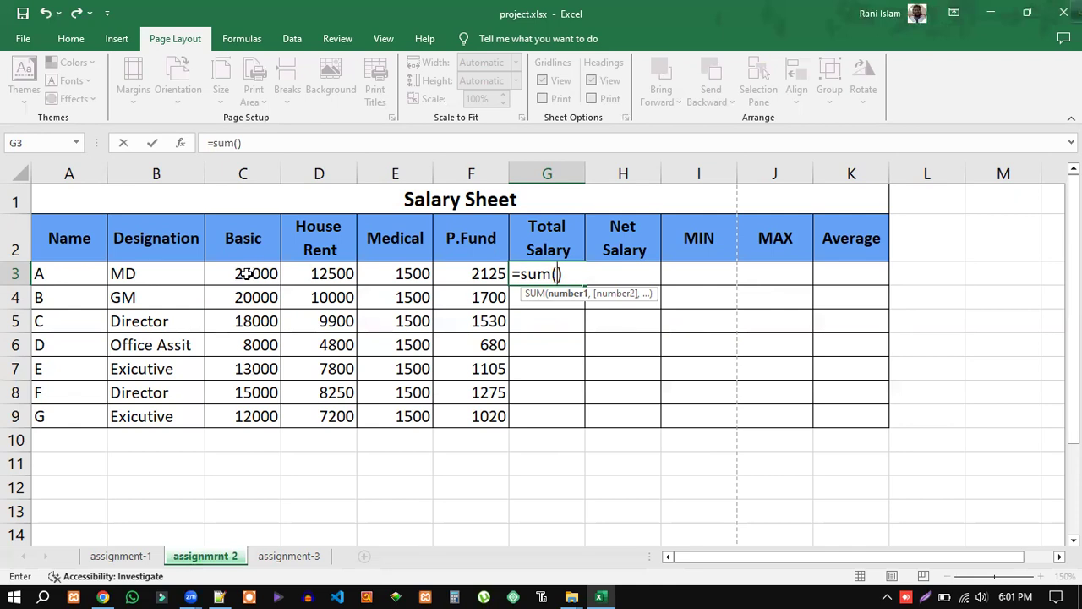
Step: Try the whole Basic range C3:C9 as the SUM argument in G3, and delete the range again
{"action": "left_click_drag", "start_coordinate": [246, 272], "coordinate": [251, 412]}
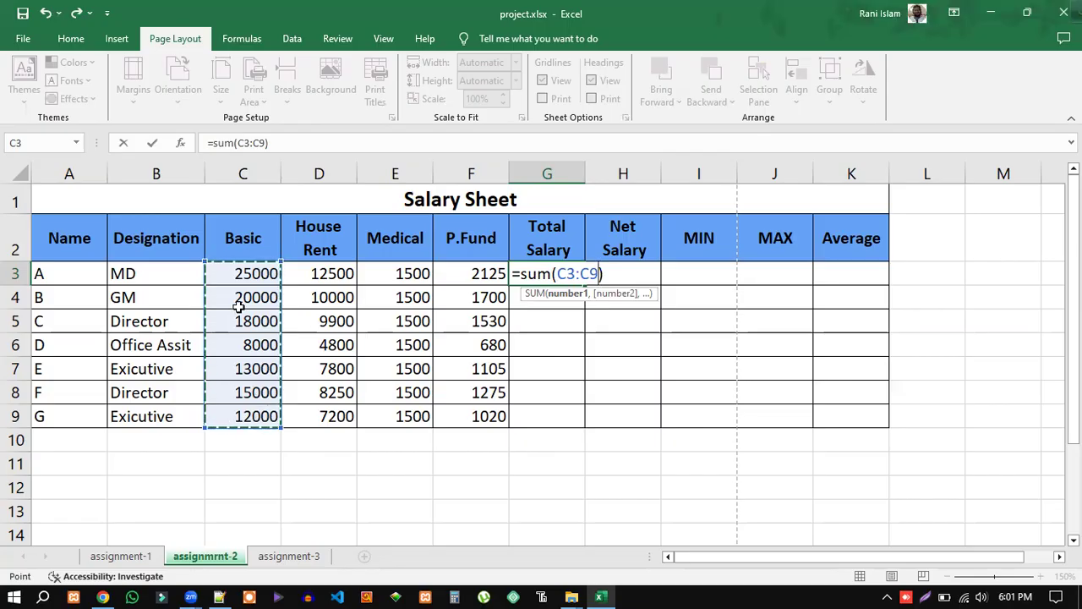
{"action": "left_click_drag", "start_coordinate": [557, 273], "coordinate": [601, 273]}
{"action": "left_click", "coordinate": [580, 274]}
{"action": "left_click", "coordinate": [606, 276]}
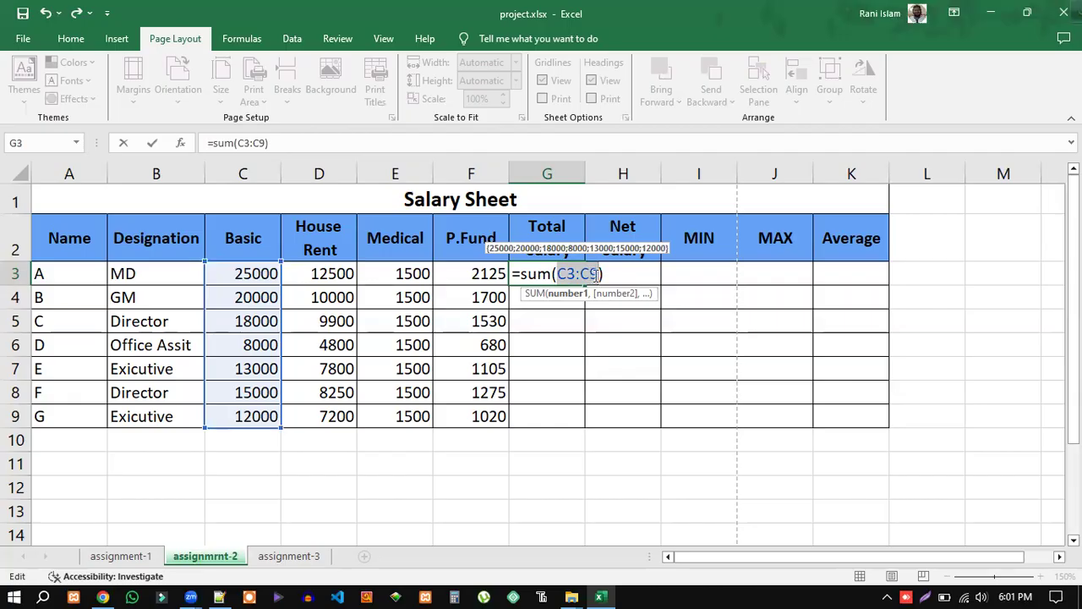
{"action": "key", "text": "Left"}
{"action": "left_click_drag", "start_coordinate": [599, 273], "coordinate": [554, 274]}
{"action": "key", "text": "BackSpace"}
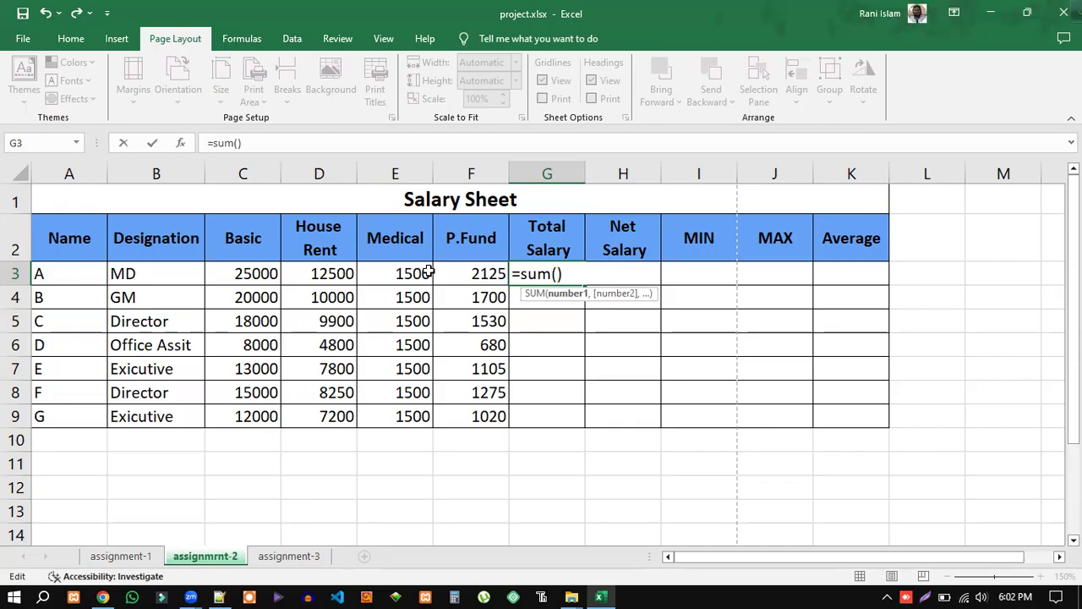
Step: Try the row range C3:E3 as the SUM argument in G3 twice, emptying the parentheses after each attempt
{"action": "left_click_drag", "start_coordinate": [240, 276], "coordinate": [397, 274]}
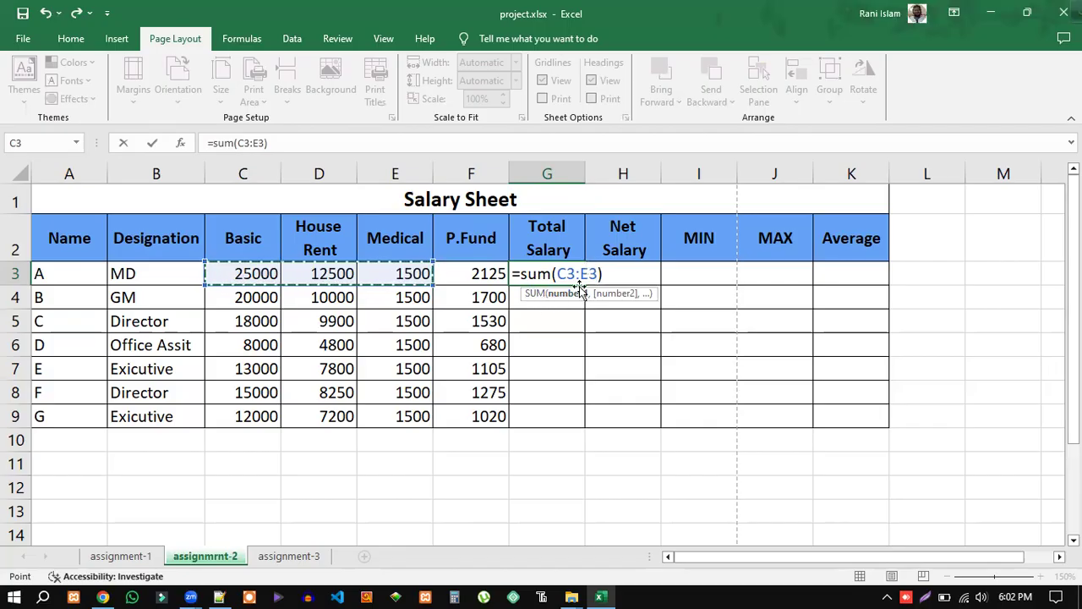
{"action": "key", "text": "BackSpace"}
{"action": "key", "text": "BackSpace"}
{"action": "key", "text": "BackSpace"}
{"action": "key", "text": "BackSpace"}
{"action": "key", "text": "BackSpace"}
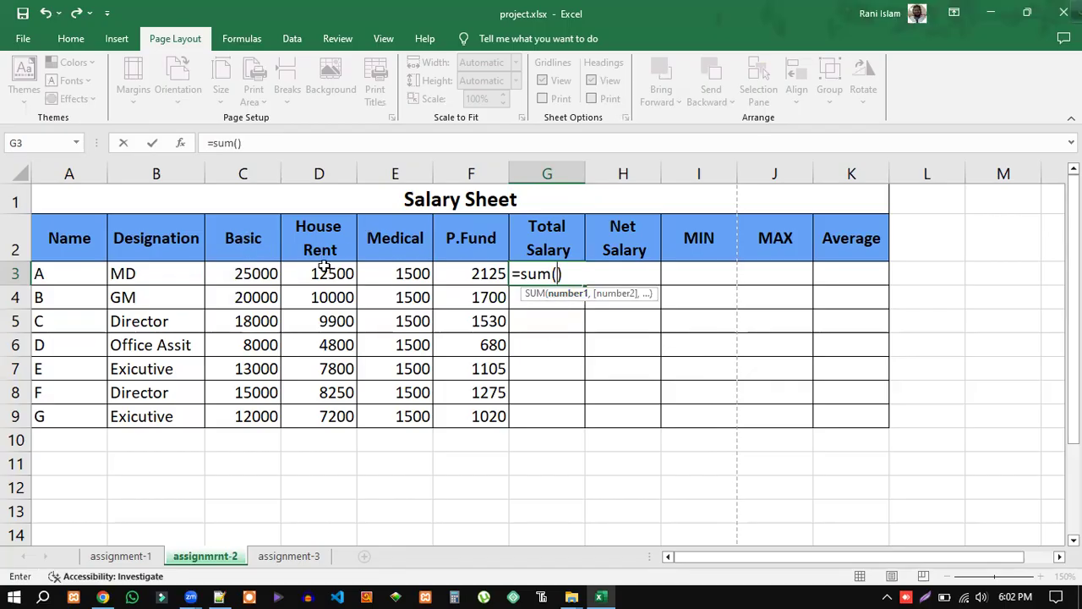
{"action": "left_click_drag", "start_coordinate": [243, 273], "coordinate": [404, 268]}
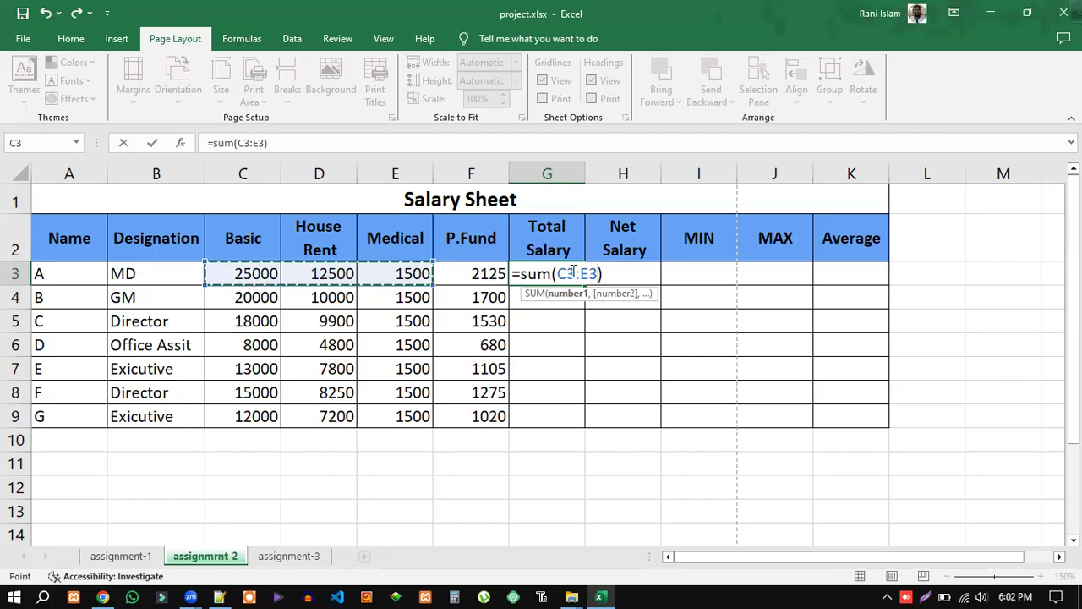
{"action": "key", "text": "BackSpace"}
{"action": "key", "text": "BackSpace"}
{"action": "key", "text": "BackSpace"}
{"action": "key", "text": "BackSpace"}
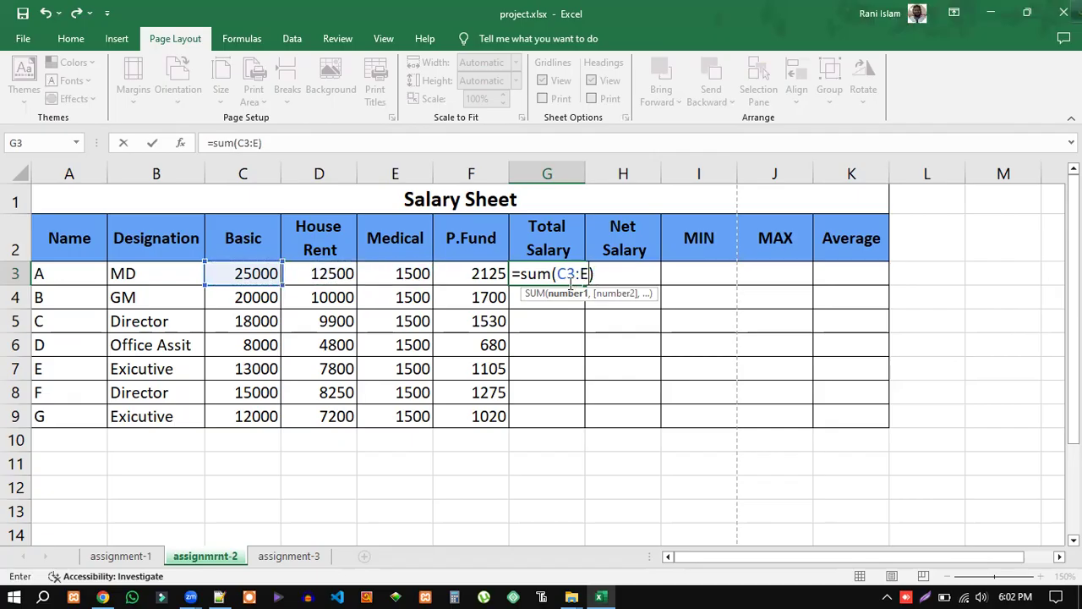
{"action": "key", "text": "BackSpace"}
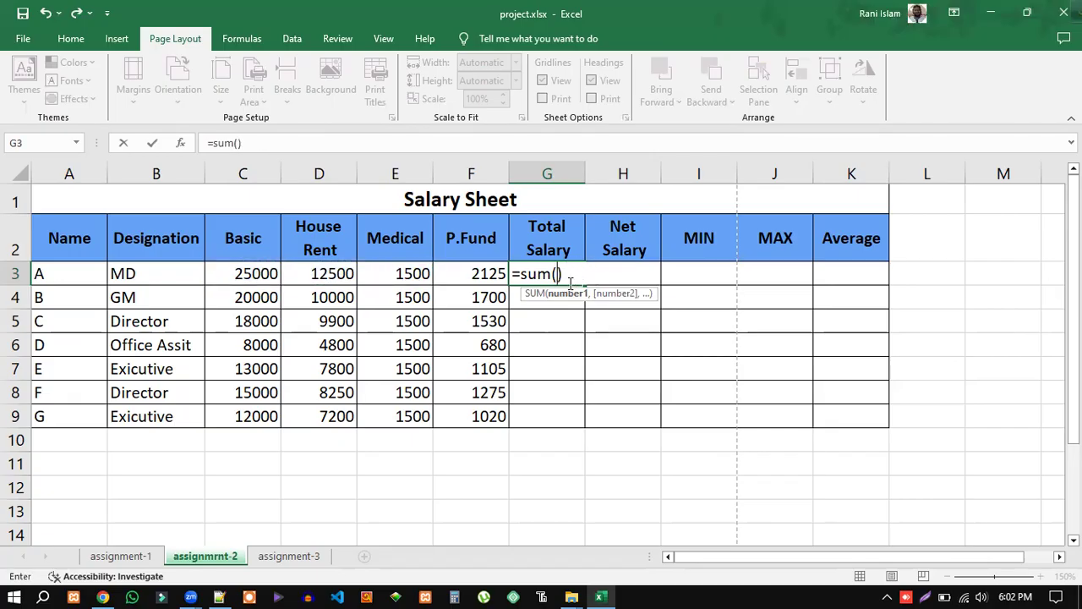
Step: Try the non-adjacent cells C3,E3,C8,D6 as comma-separated SUM arguments in G3, and clear them again
{"action": "left_click", "coordinate": [262, 279]}
{"action": "type", "text": ","}
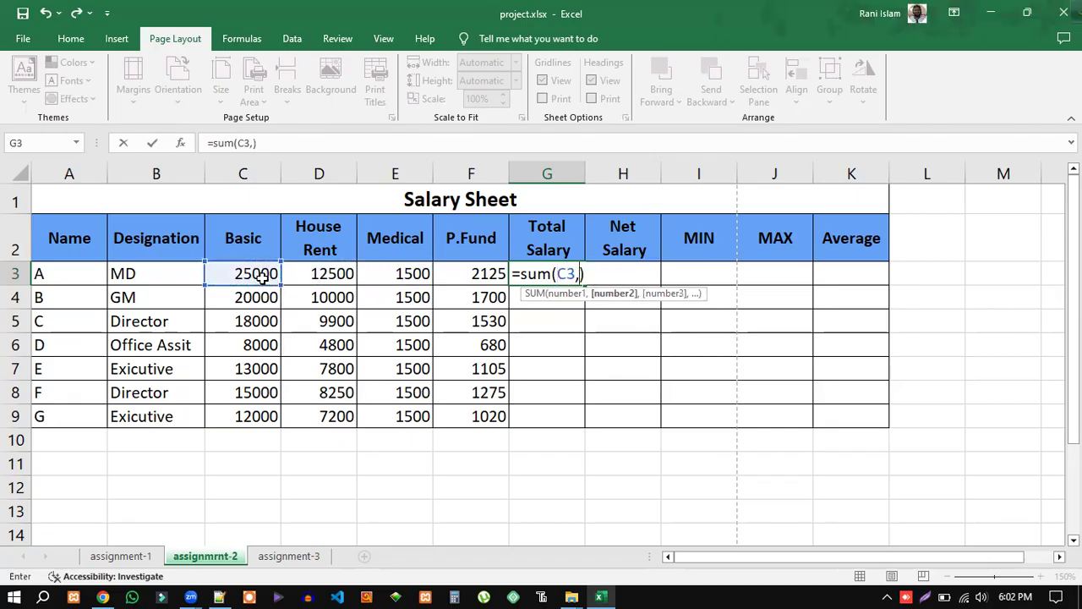
{"action": "left_click", "coordinate": [422, 274]}
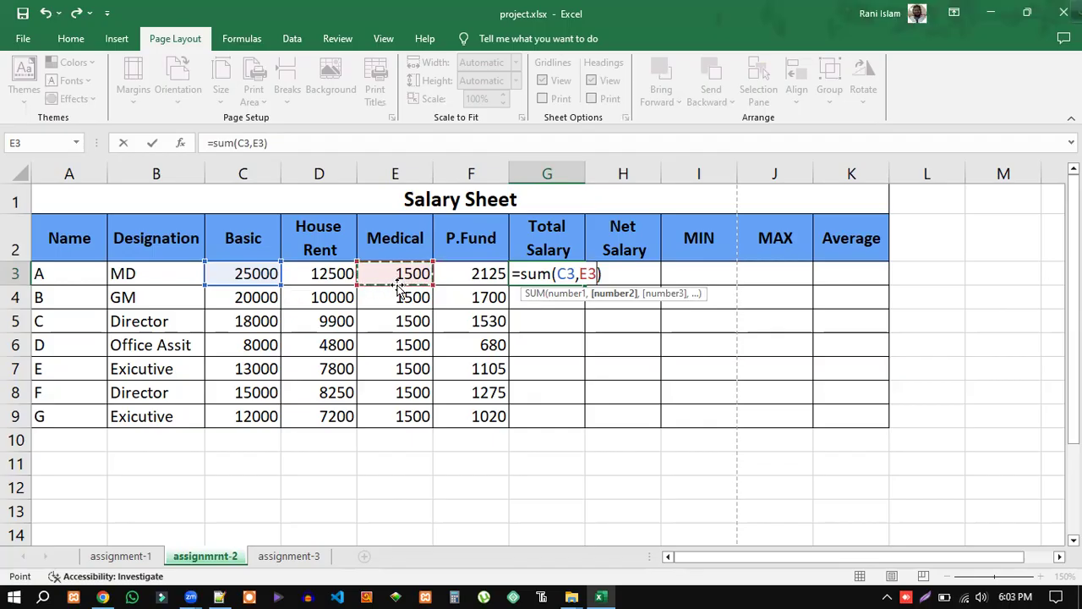
{"action": "type", "text": ","}
{"action": "left_click", "coordinate": [255, 393]}
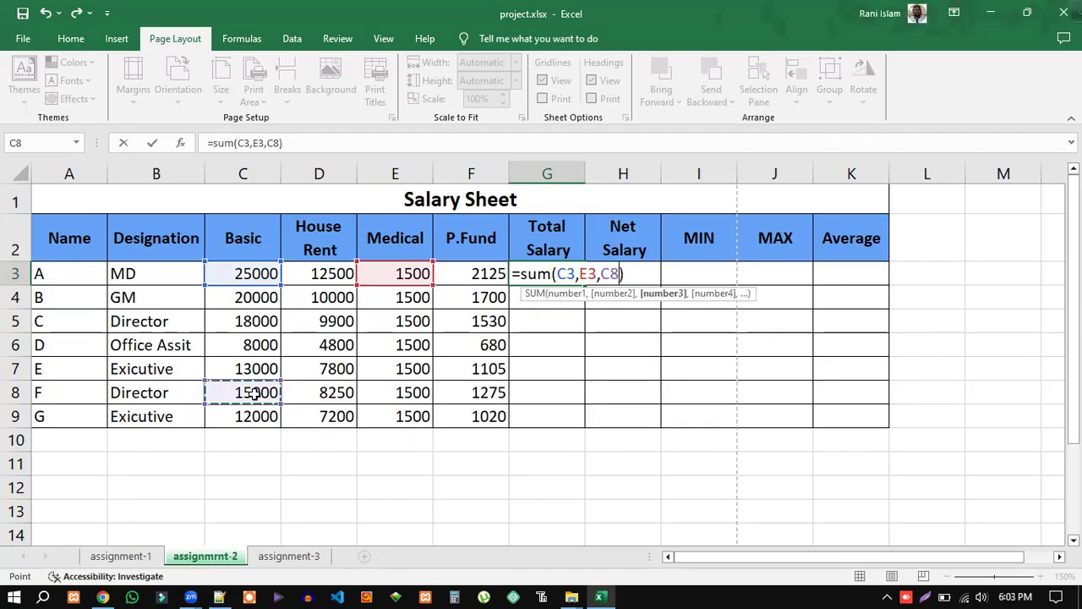
{"action": "type", "text": ","}
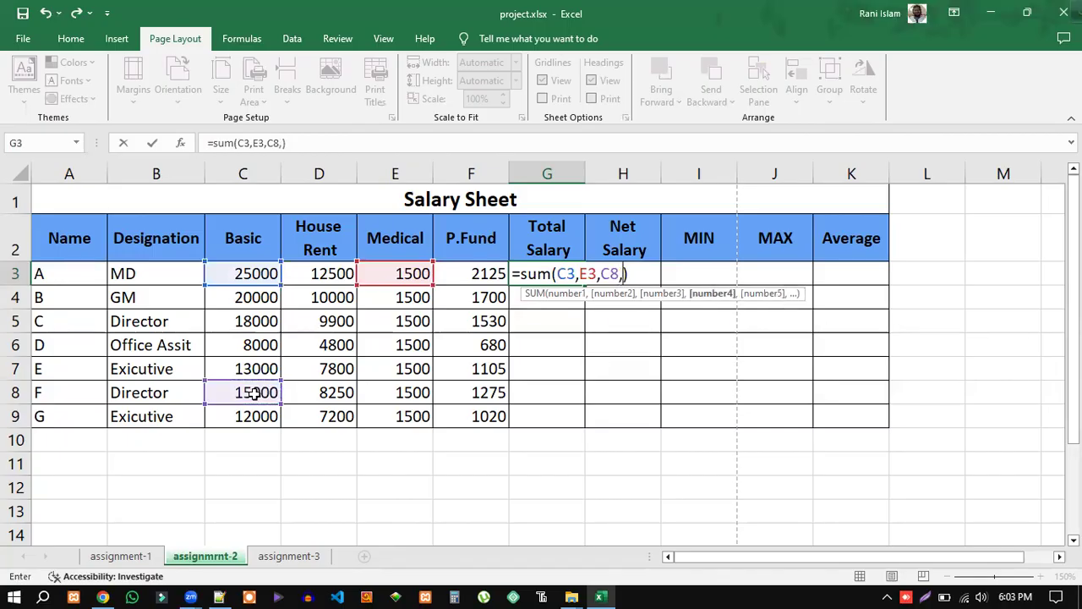
{"action": "left_click", "coordinate": [330, 349]}
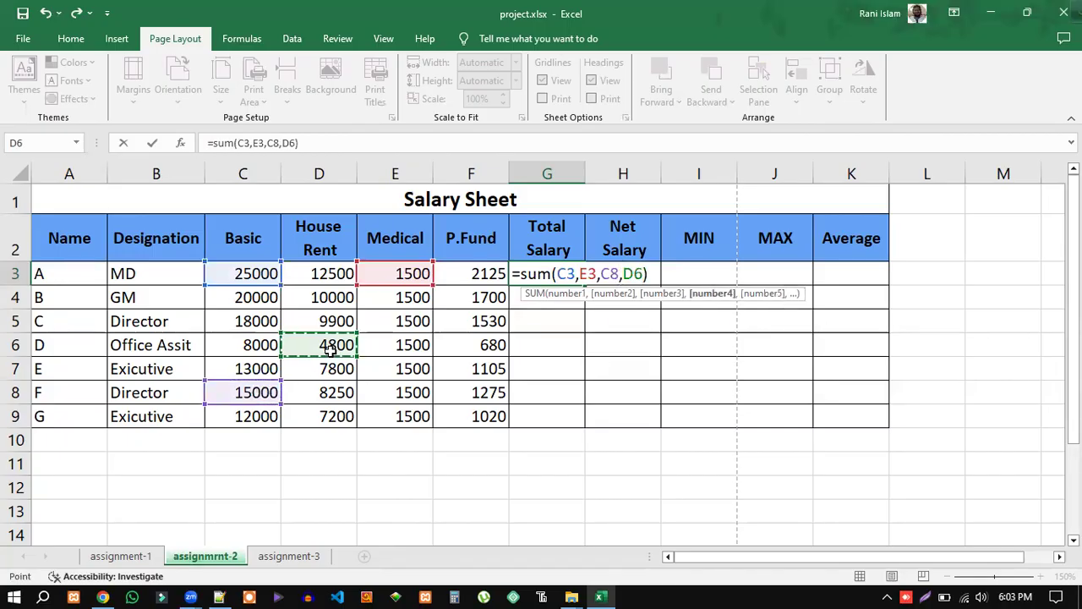
{"action": "type", "text": ")"}
{"action": "left_click_drag", "start_coordinate": [644, 273], "coordinate": [536, 296]}
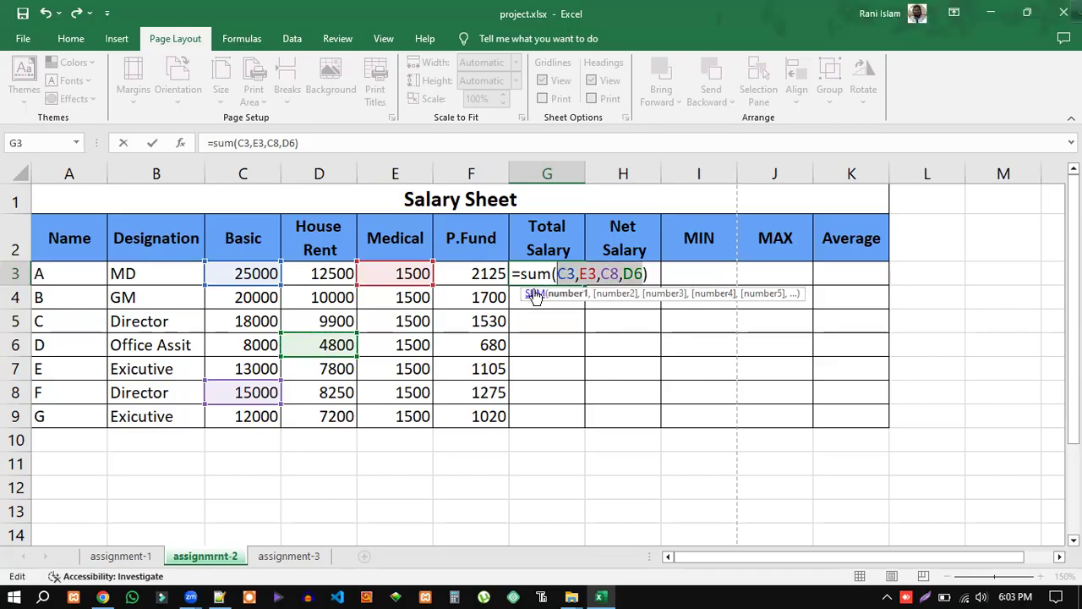
{"action": "key", "text": "BackSpace"}
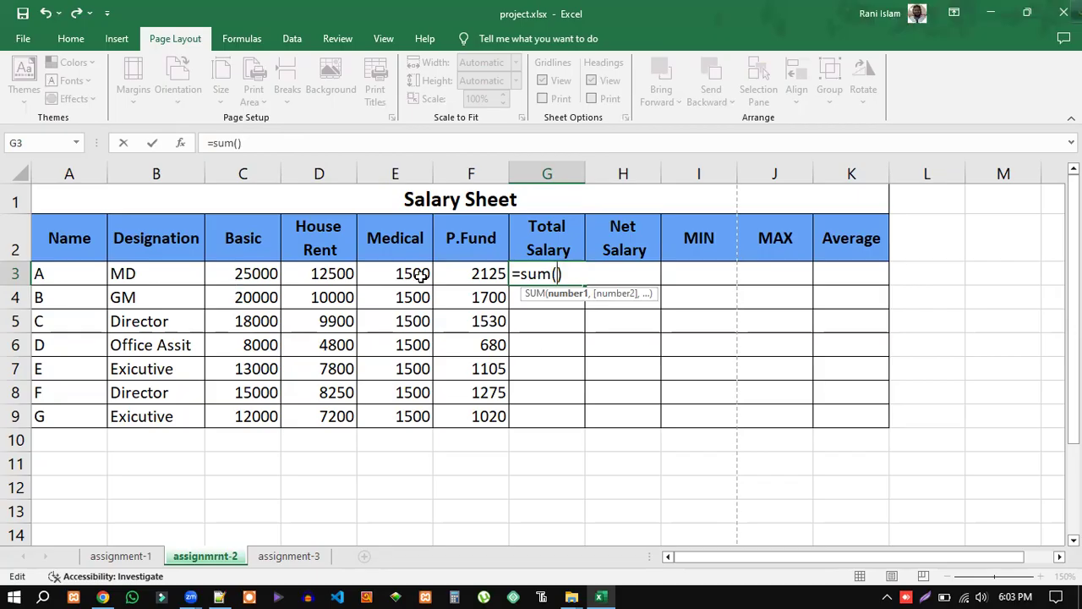
Step: Complete the Total Salary formula in G3 as =sum(C3:E3), adding Basic, House Rent and Medical
{"action": "left_click", "coordinate": [253, 273]}
{"action": "left_click_drag", "start_coordinate": [253, 273], "coordinate": [387, 274]}
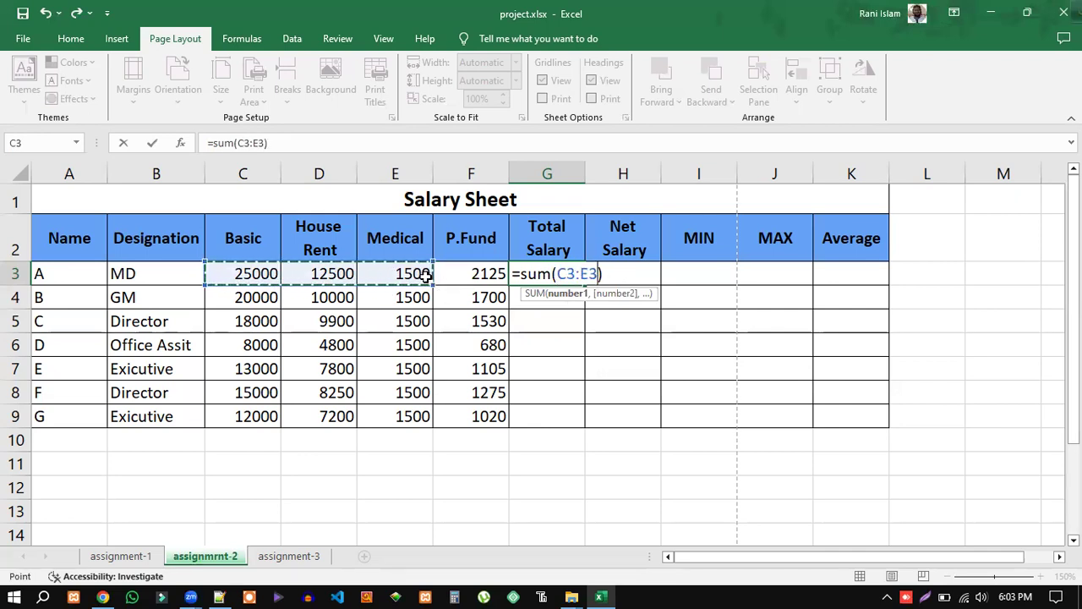
{"action": "left_click", "coordinate": [617, 278]}
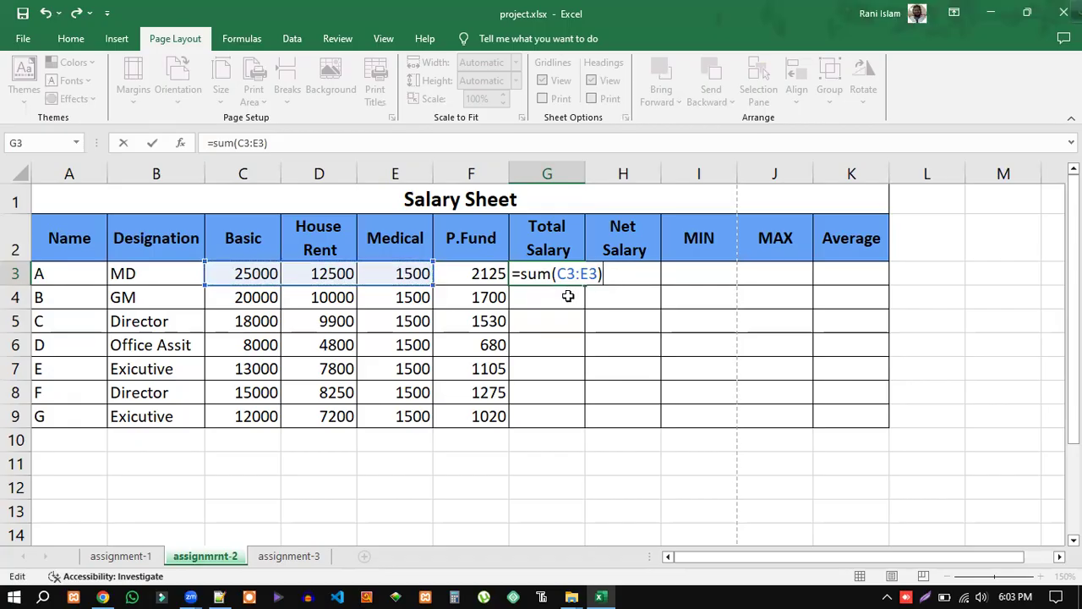
{"action": "key", "text": "Return"}
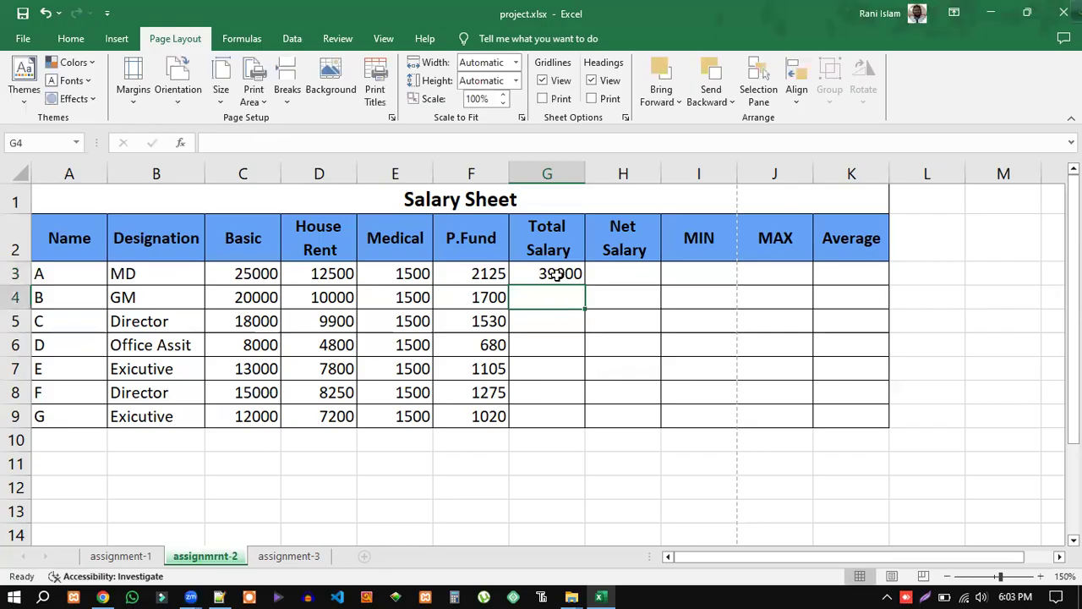
Step: Fill the Total Salary formula from G3 down through G9 for all employees
{"action": "left_click", "coordinate": [556, 273]}
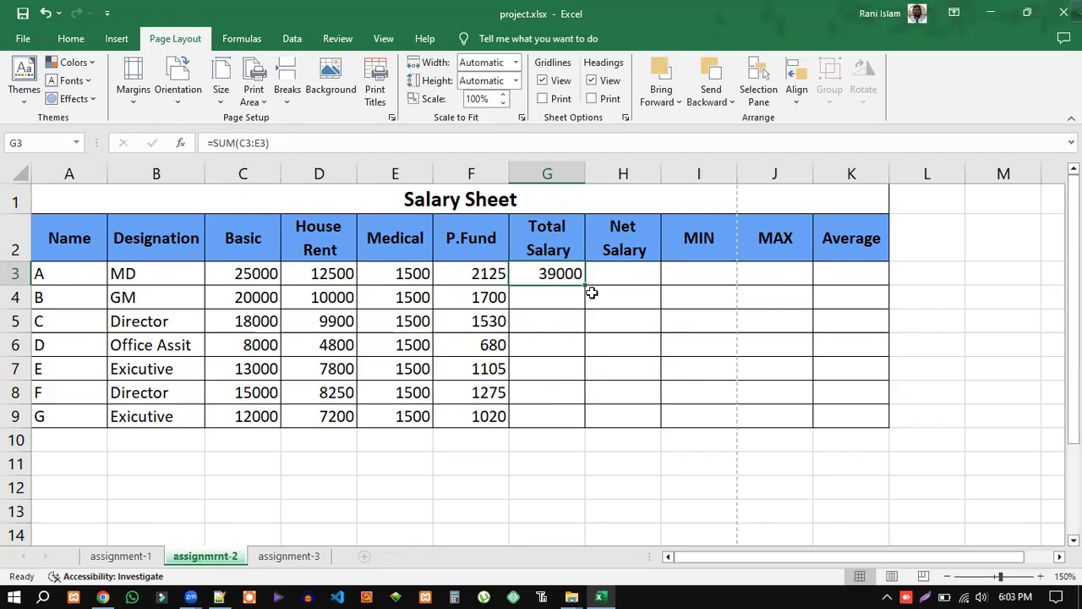
{"action": "left_click_drag", "start_coordinate": [585, 285], "coordinate": [580, 423]}
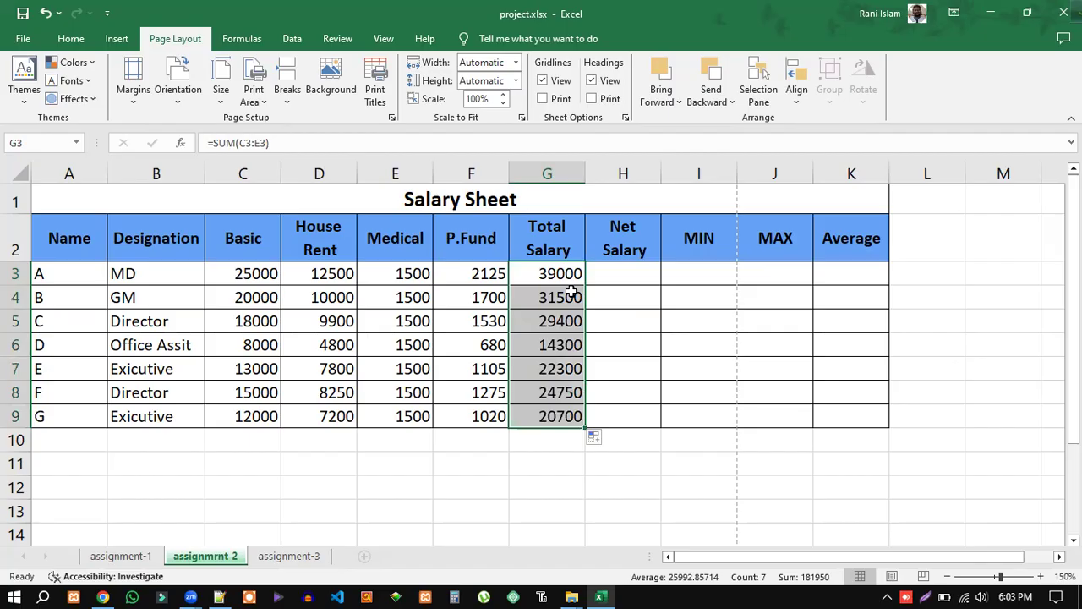
{"action": "left_click", "coordinate": [631, 441]}
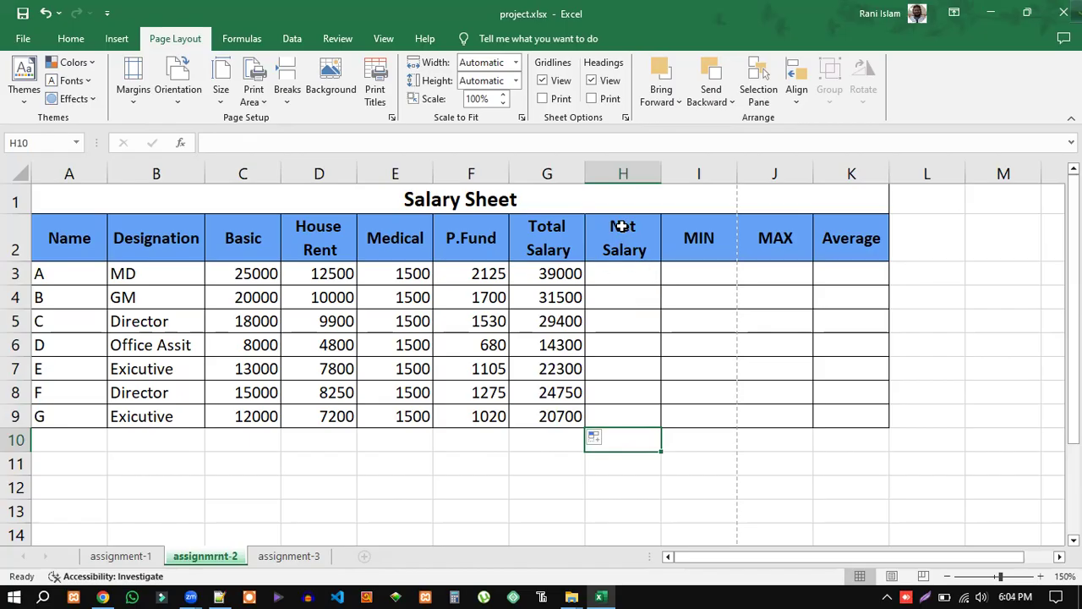
Step: Enter the Net Salary formula =G3-F3 in H3, subtracting P.Fund from Total Salary
{"action": "left_click", "coordinate": [623, 273]}
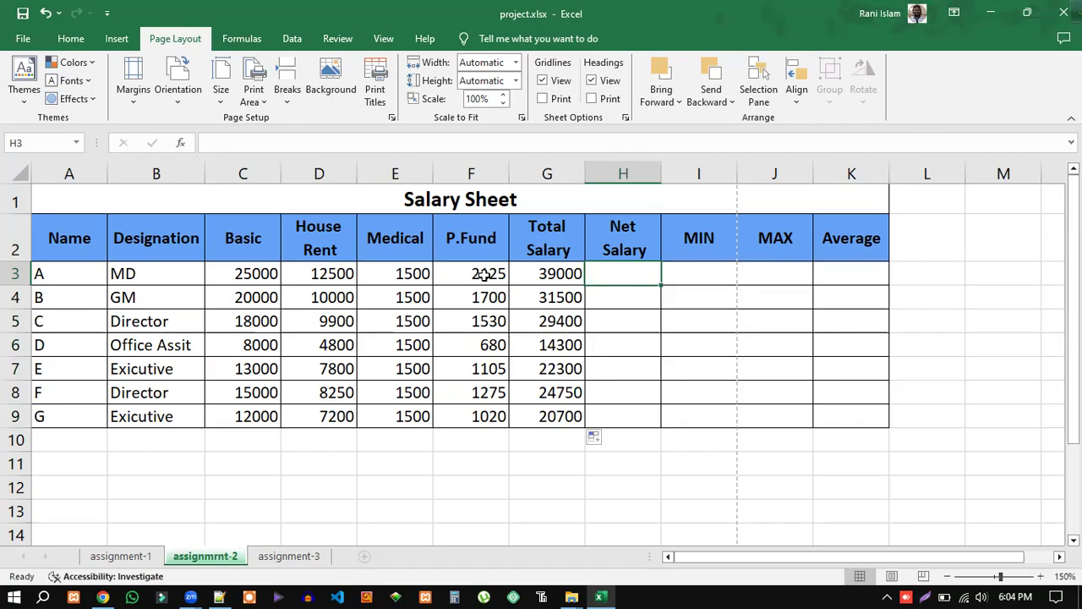
{"action": "left_click", "coordinate": [557, 271]}
{"action": "left_click", "coordinate": [493, 272]}
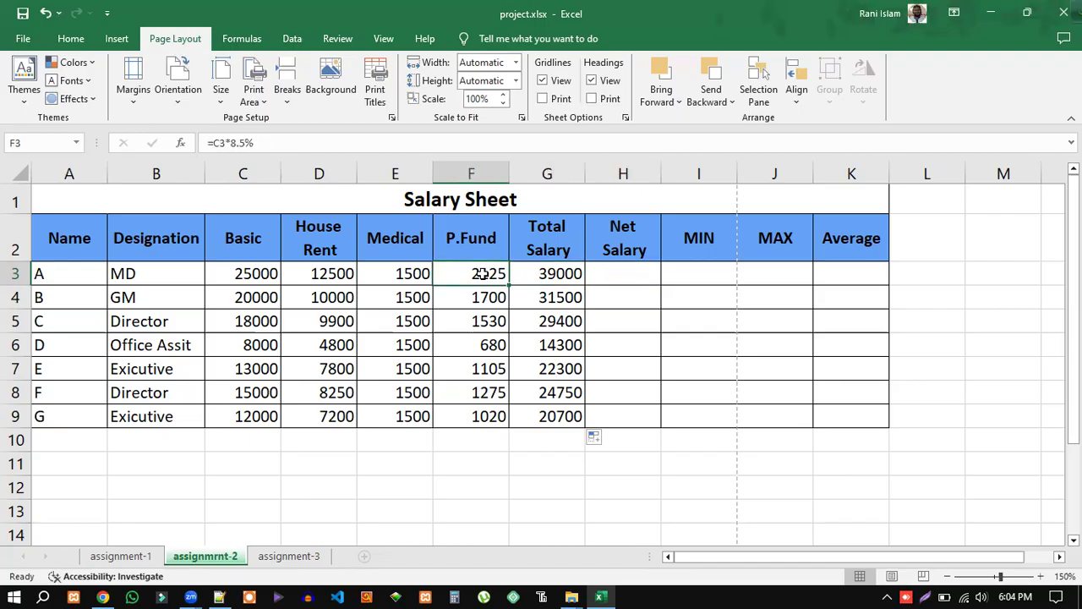
{"action": "left_click", "coordinate": [633, 275]}
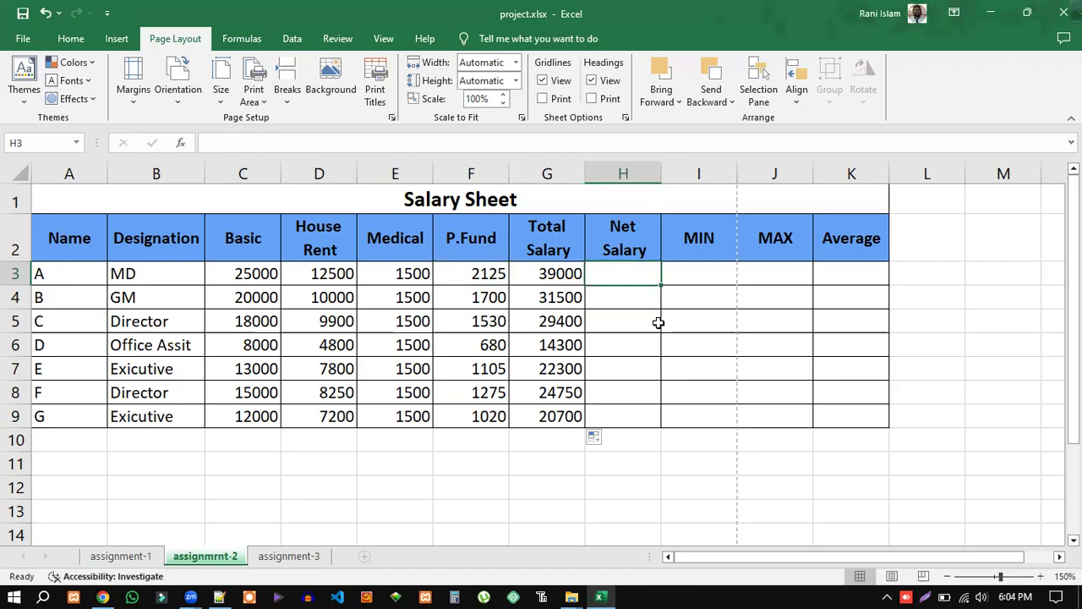
{"action": "left_click", "coordinate": [559, 276]}
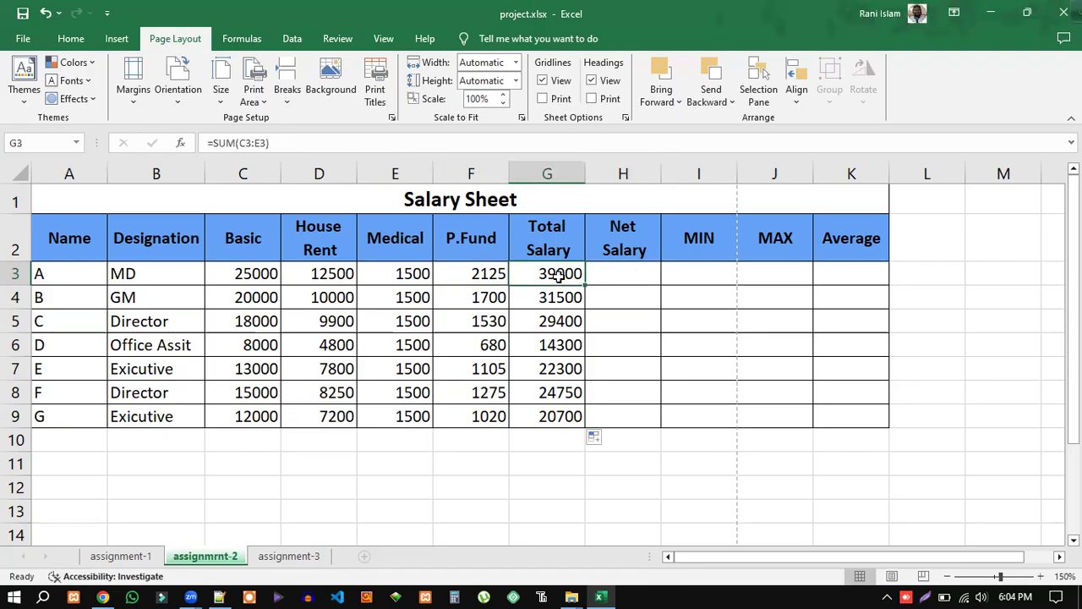
{"action": "left_click", "coordinate": [488, 275]}
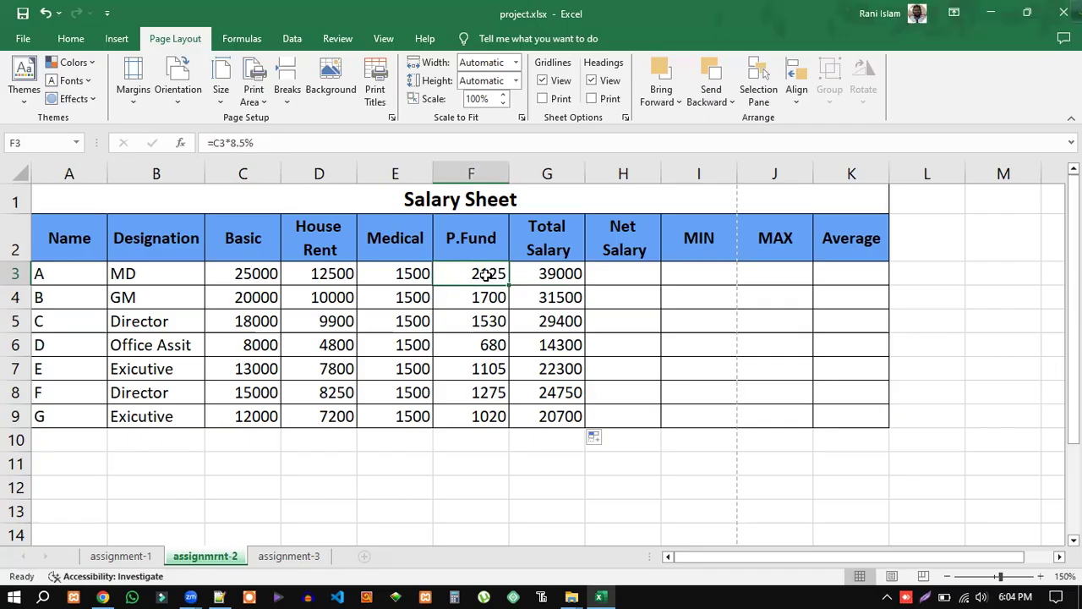
{"action": "left_click", "coordinate": [631, 273]}
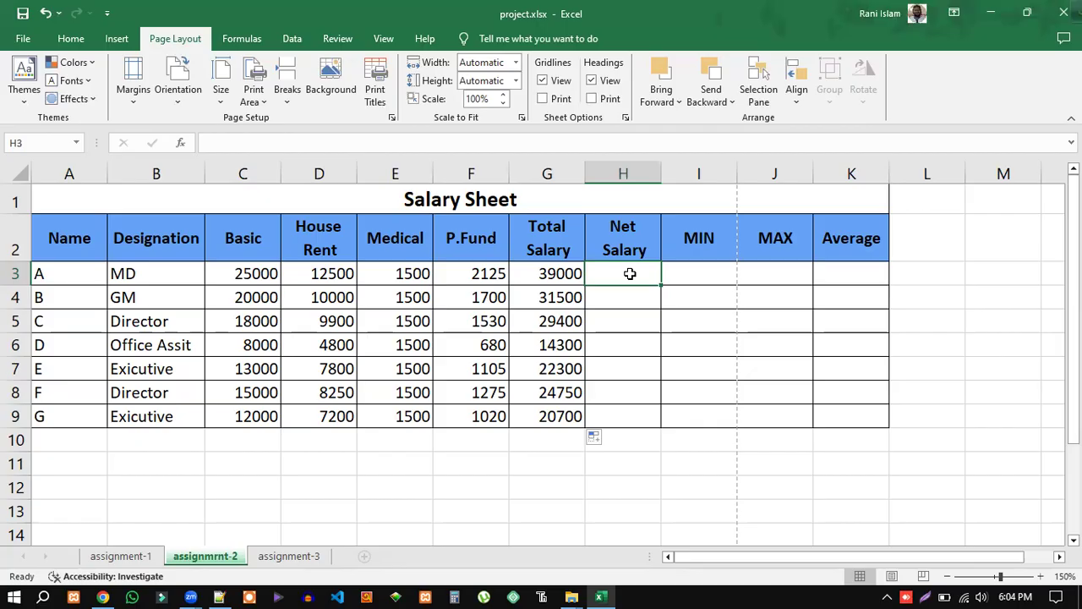
{"action": "type", "text": "="}
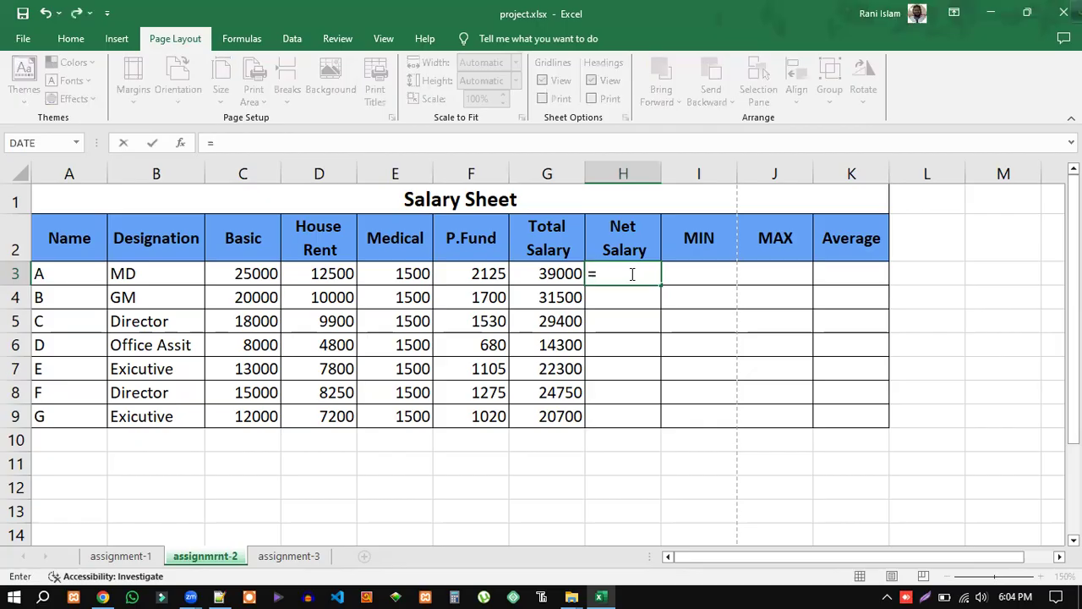
{"action": "left_click", "coordinate": [554, 274]}
{"action": "type", "text": "-"}
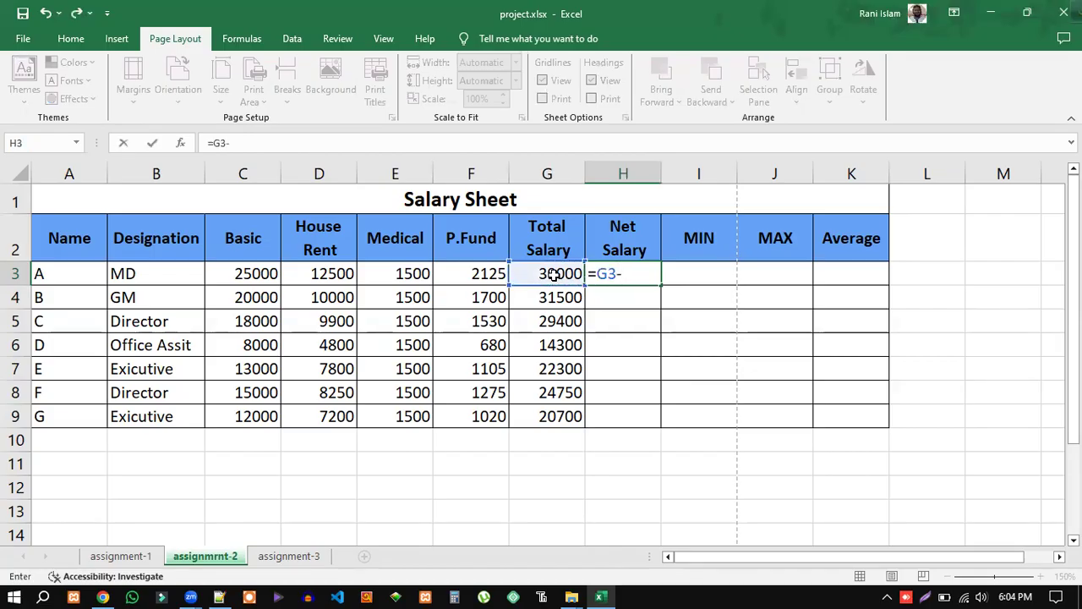
{"action": "left_click", "coordinate": [478, 274]}
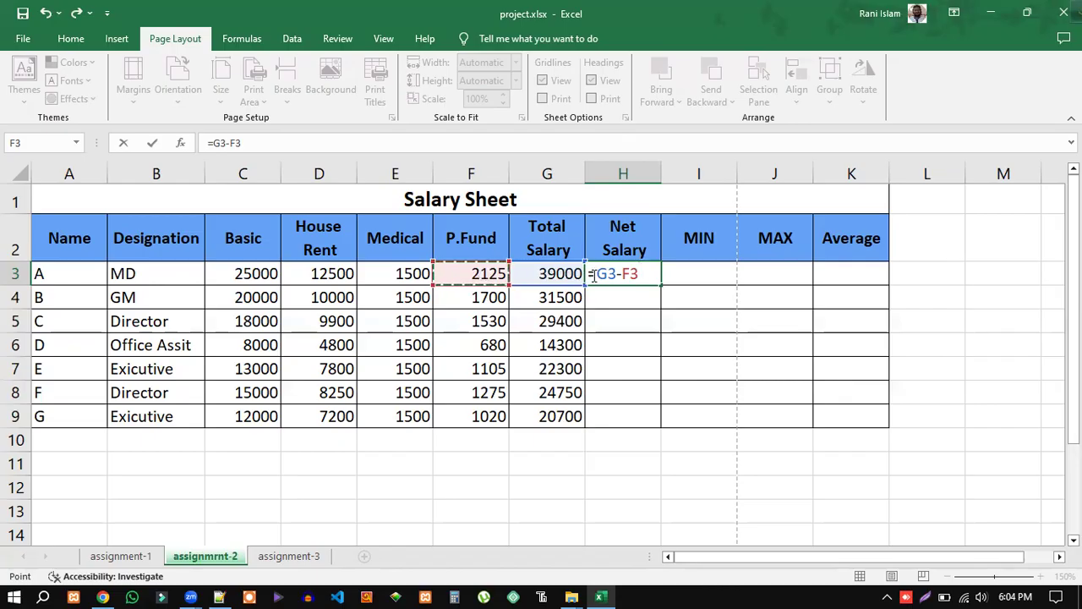
{"action": "left_click", "coordinate": [649, 273]}
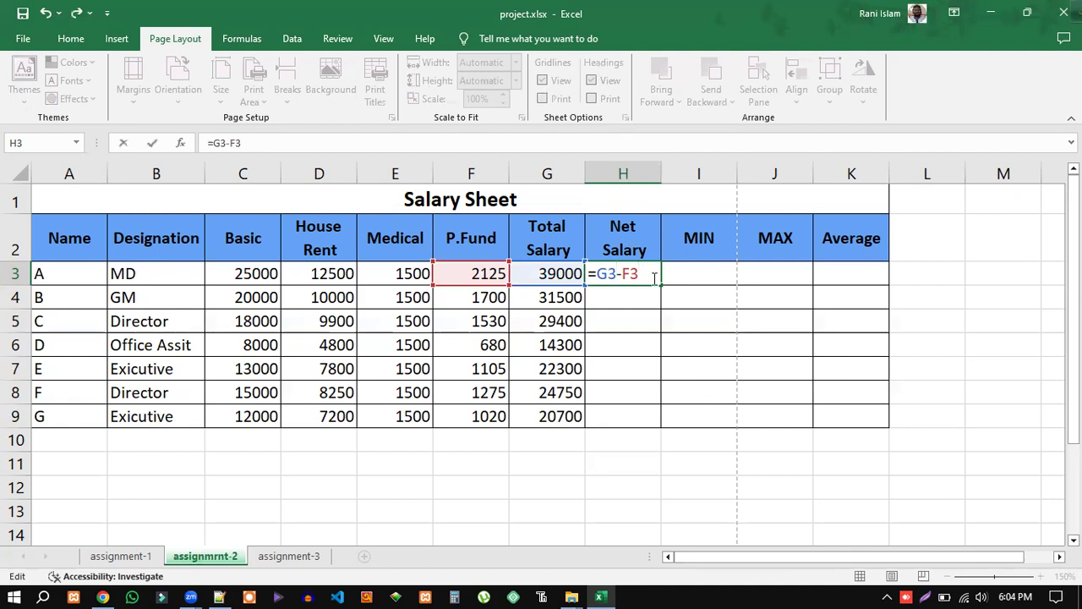
{"action": "key", "text": "Return"}
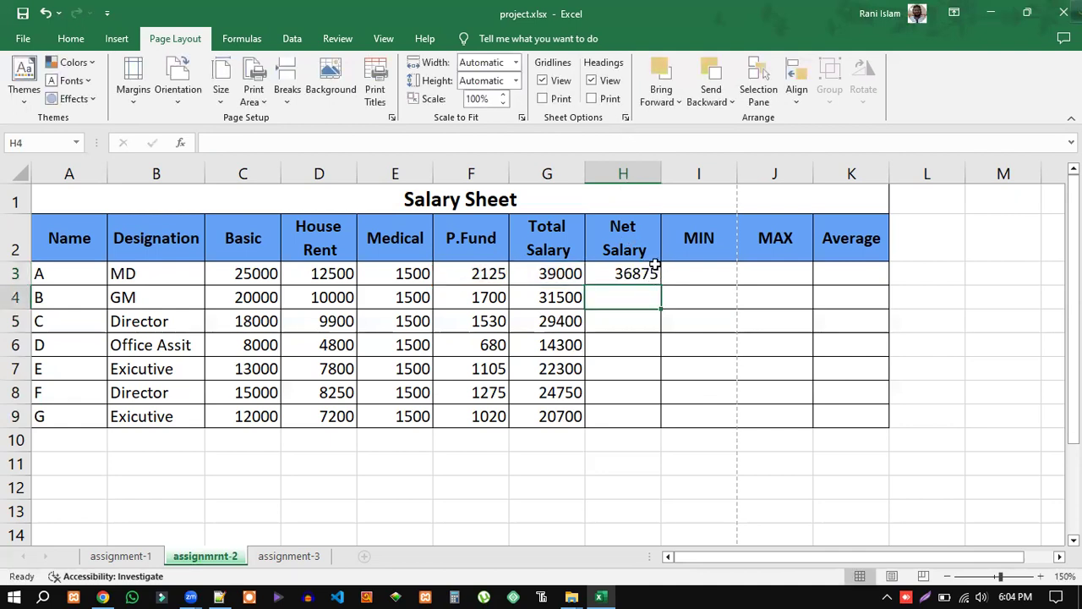
Step: Fill the Net Salary formula from H3 down through H9
{"action": "left_click", "coordinate": [641, 275]}
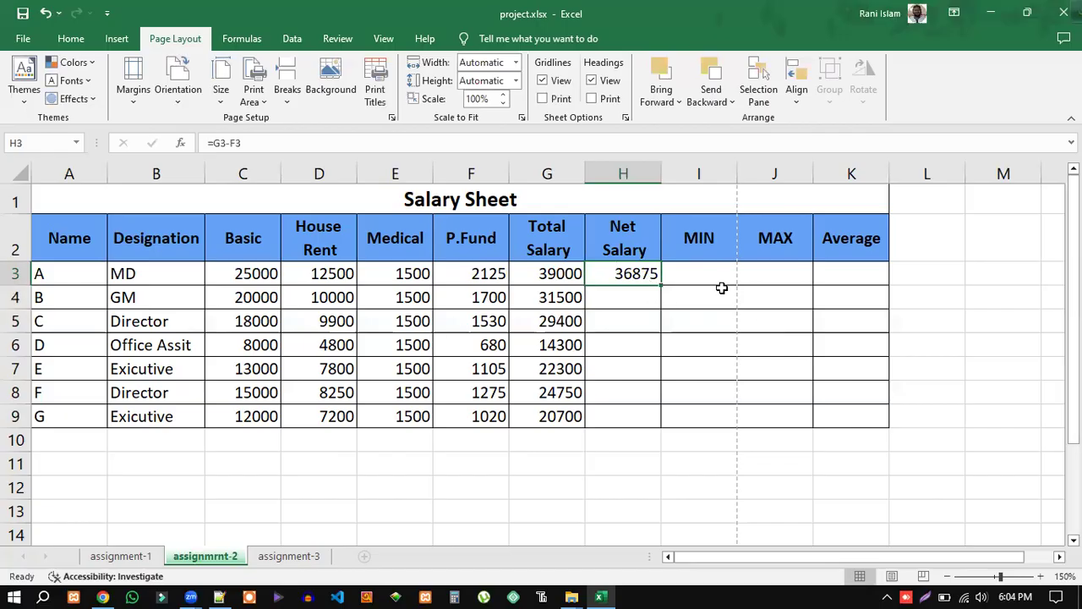
{"action": "left_click_drag", "start_coordinate": [659, 285], "coordinate": [656, 422]}
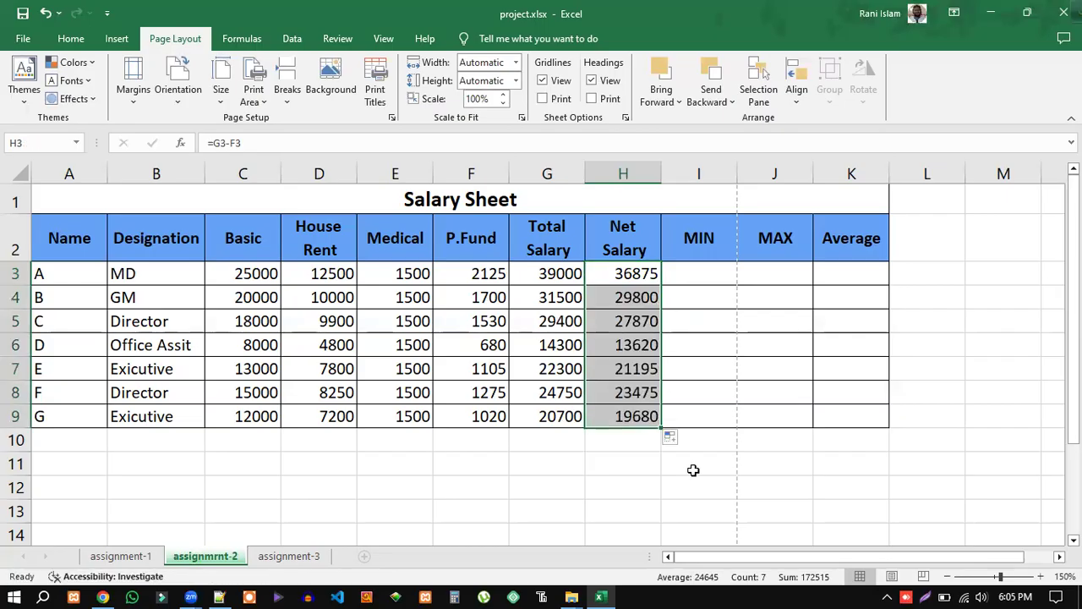
{"action": "left_click", "coordinate": [636, 484]}
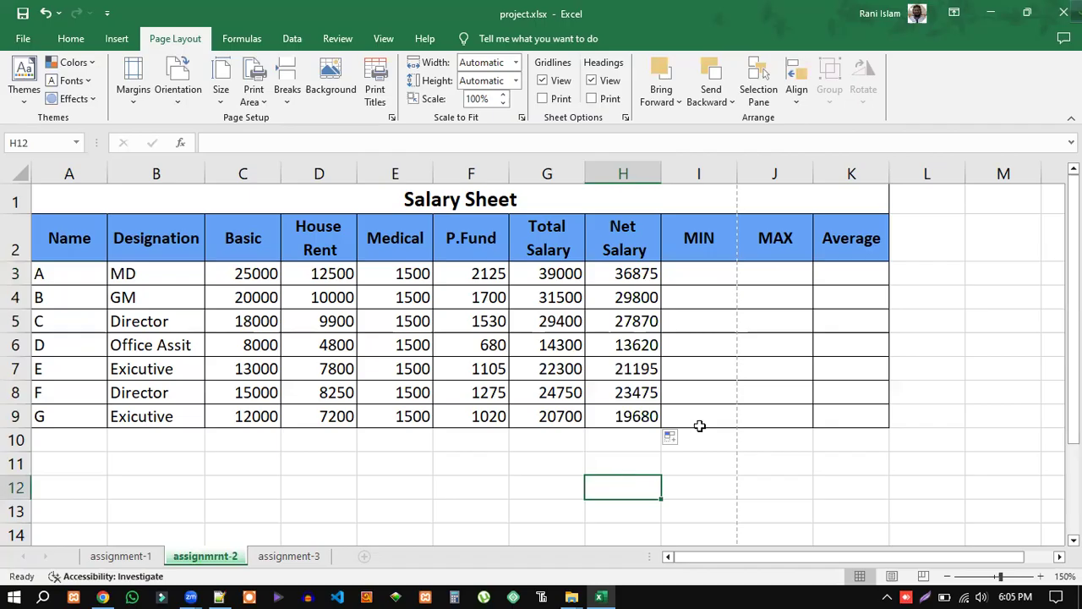
Step: Start the MIN formula in I3 as =min() with the insertion point between the empty parentheses
{"action": "left_click", "coordinate": [715, 272]}
{"action": "left_click", "coordinate": [755, 272]}
{"action": "left_click", "coordinate": [698, 275]}
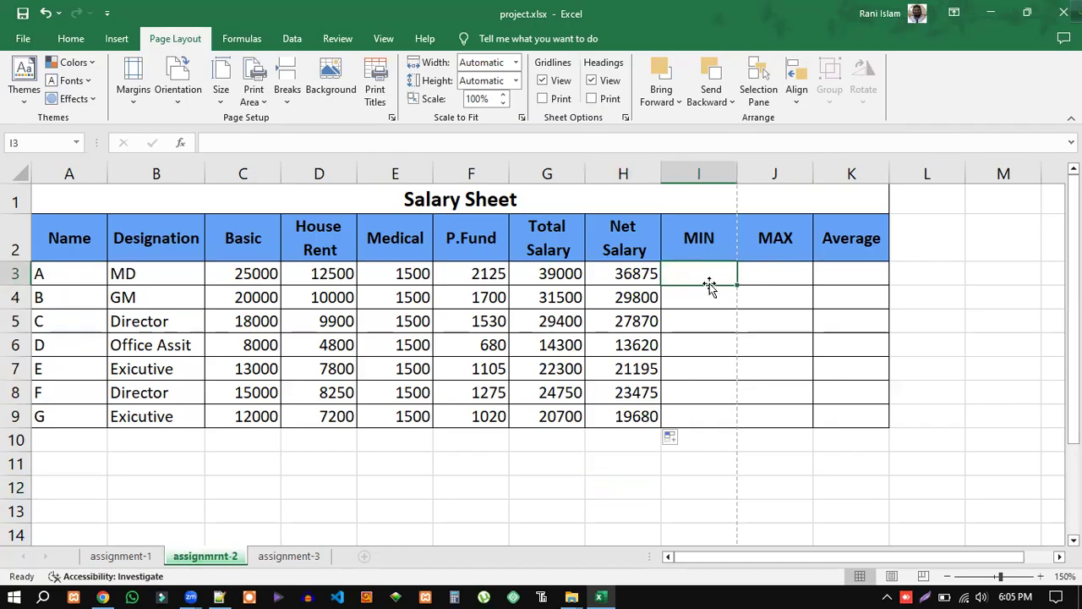
{"action": "double_click", "coordinate": [692, 276]}
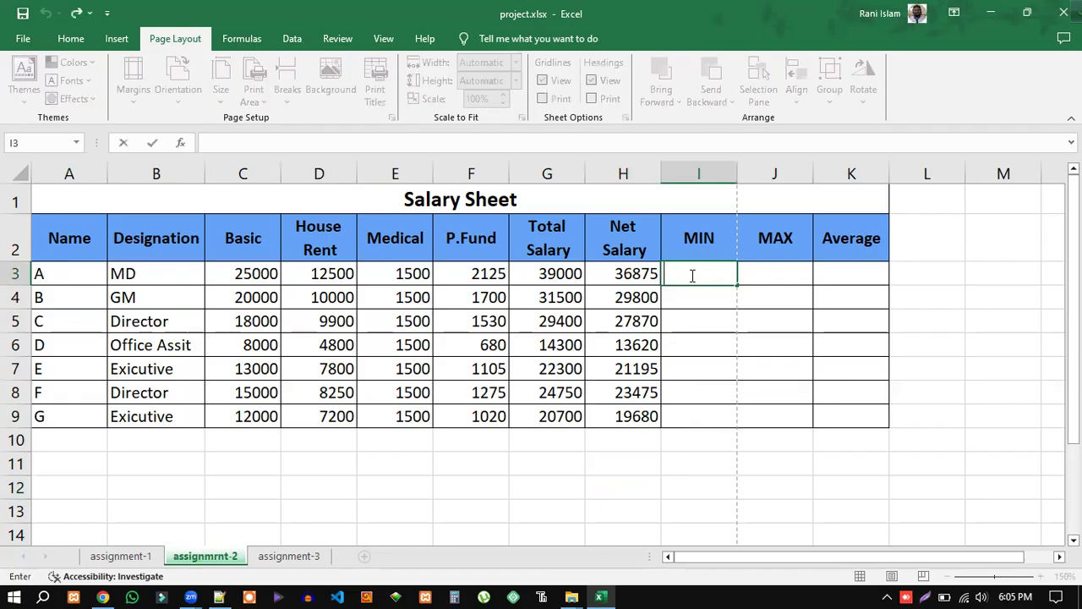
{"action": "type", "text": "=m"}
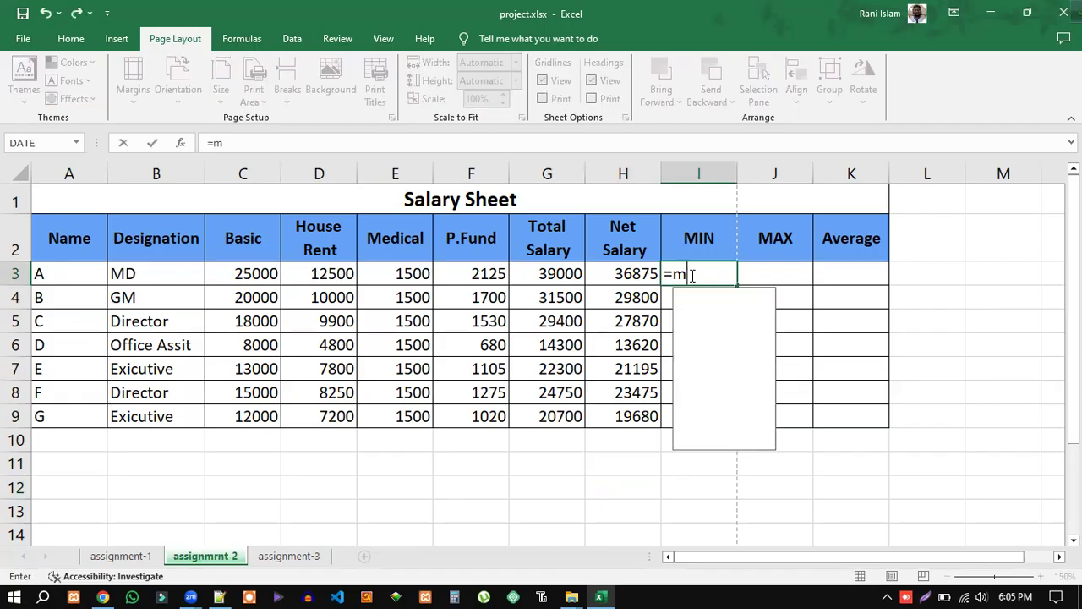
{"action": "type", "text": "in"}
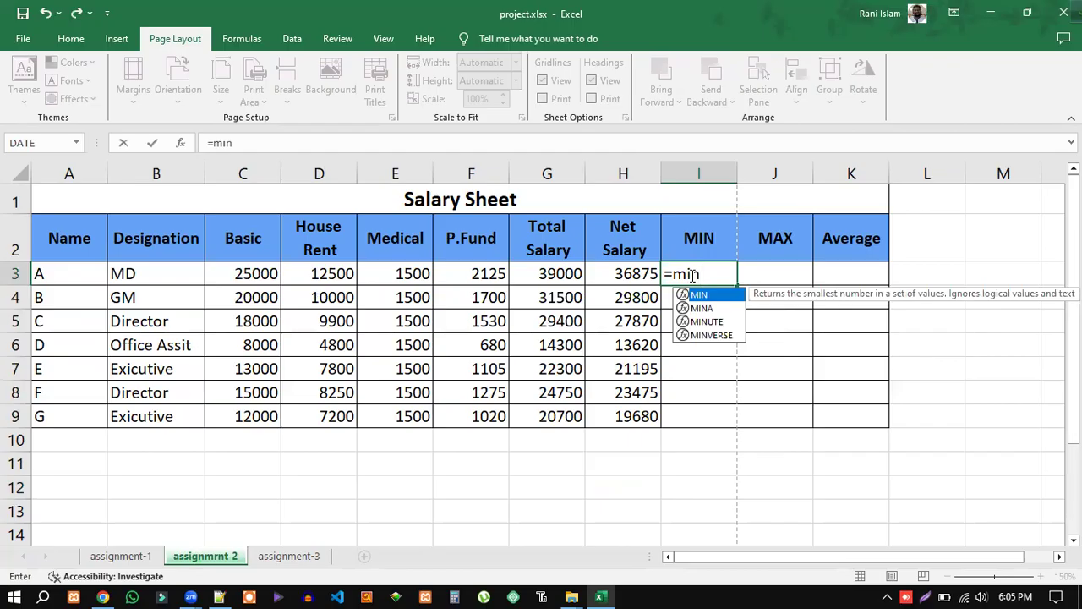
{"action": "type", "text": "()"}
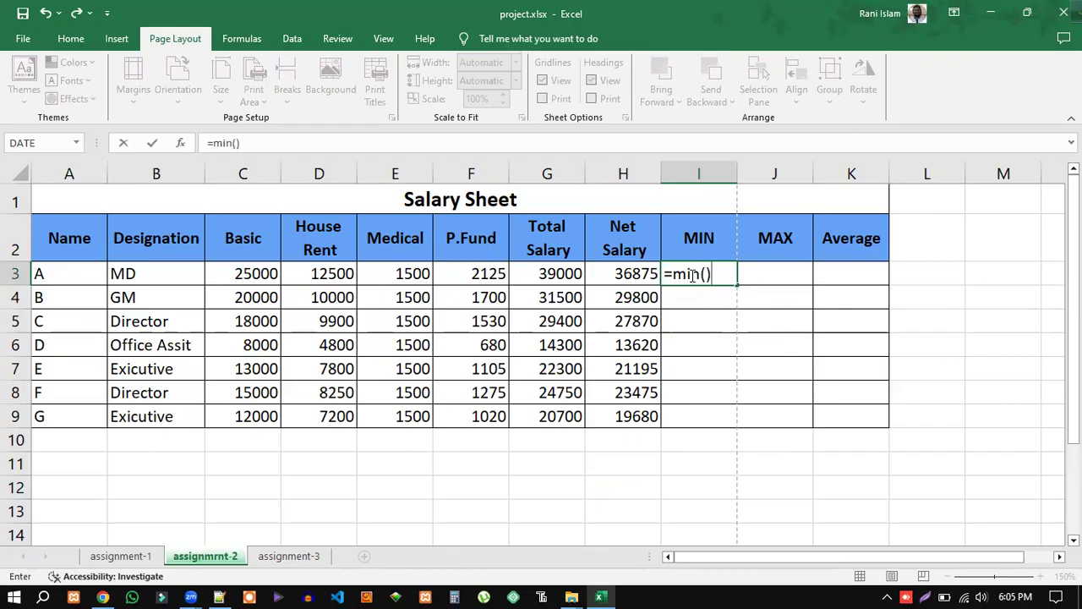
{"action": "left_click", "coordinate": [709, 275]}
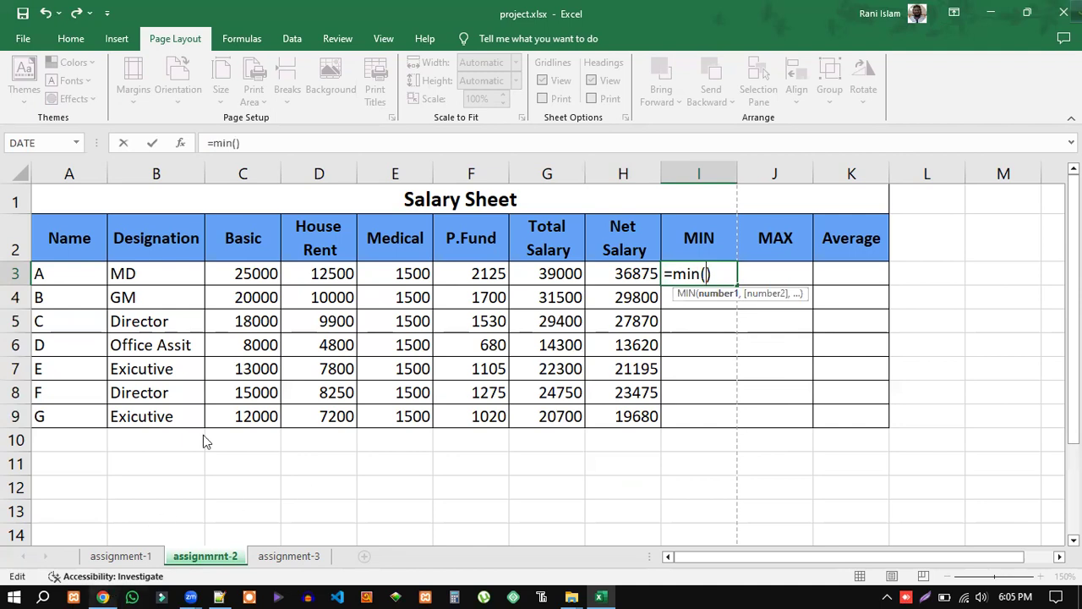
Step: Switch to the assignment PDF in Chrome, examine instruction 10 on the maximum and minimum calculation, and return to the Excel workbook
{"action": "key", "text": "alt+Tab"}
{"action": "scroll", "coordinate": [317, 378], "scroll_direction": "down", "scroll_amount": 1}
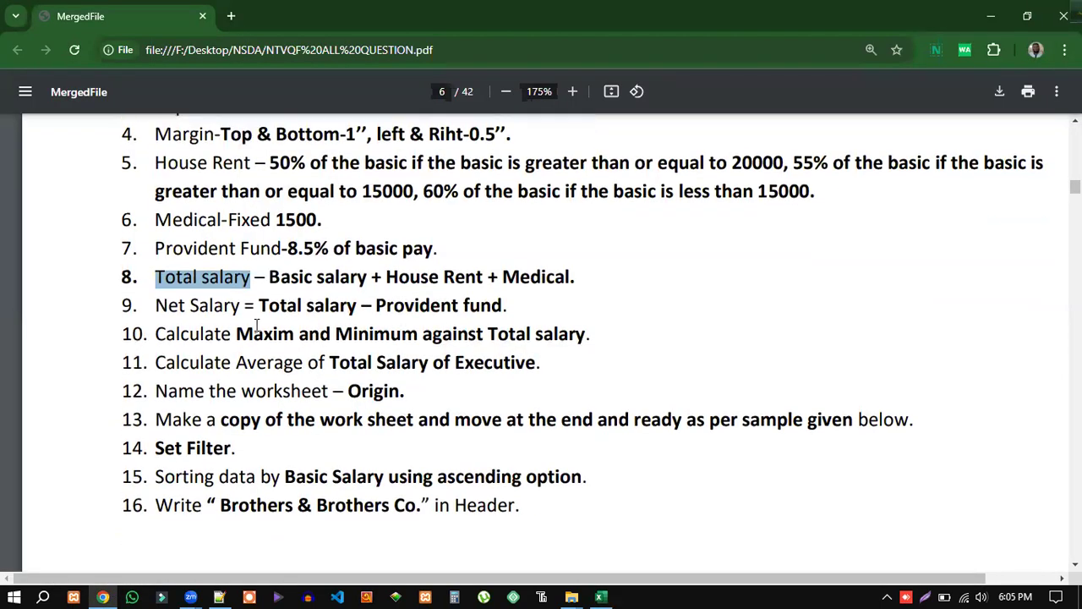
{"action": "double_click", "coordinate": [265, 333]}
{"action": "double_click", "coordinate": [377, 335]}
{"action": "double_click", "coordinate": [447, 335]}
{"action": "left_click_drag", "start_coordinate": [589, 334], "coordinate": [483, 335]}
{"action": "left_click", "coordinate": [594, 357]}
{"action": "left_click_drag", "start_coordinate": [589, 335], "coordinate": [489, 333]}
{"action": "left_click_drag", "start_coordinate": [585, 338], "coordinate": [156, 326]}
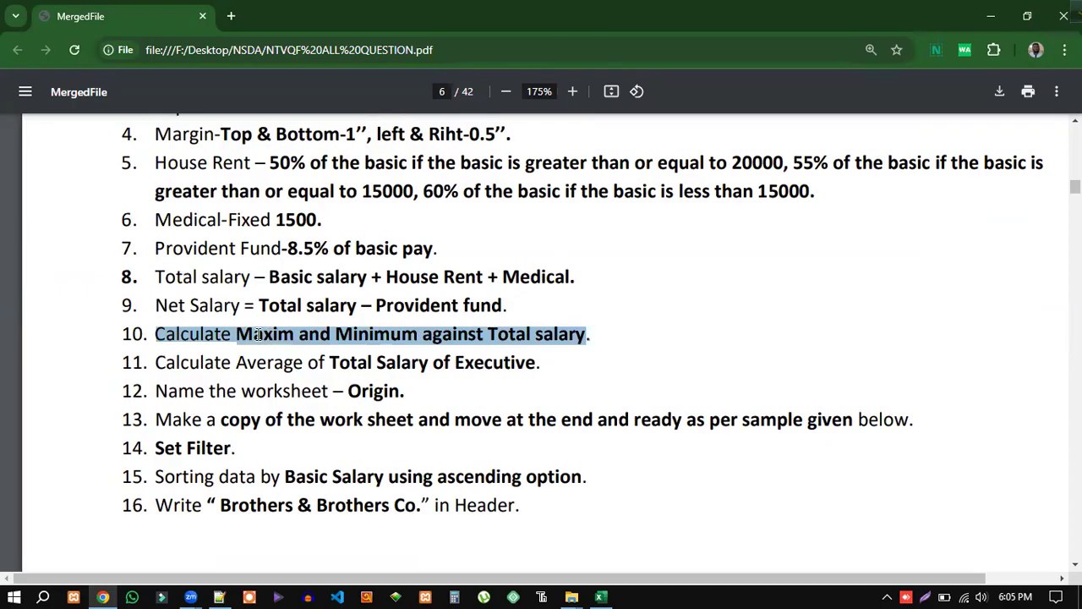
{"action": "double_click", "coordinate": [382, 336]}
{"action": "left_click_drag", "start_coordinate": [593, 341], "coordinate": [125, 331]}
{"action": "left_click", "coordinate": [602, 596]}
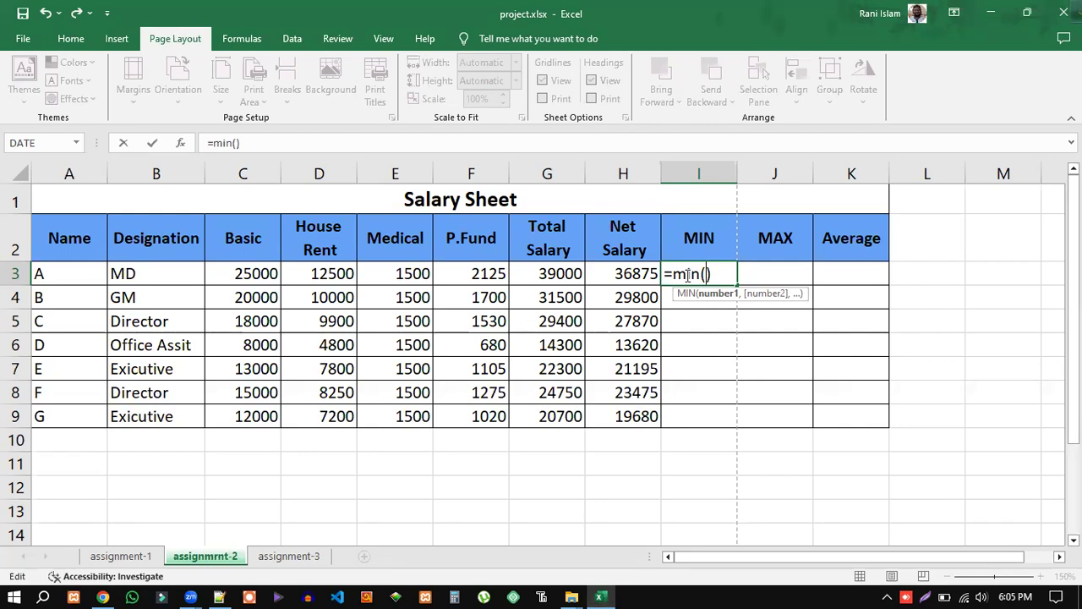
Step: Try the Total Salary range G3:G9 as the MIN argument in I3, and delete the range again
{"action": "left_click_drag", "start_coordinate": [562, 270], "coordinate": [562, 345]}
{"action": "left_click_drag", "start_coordinate": [561, 392], "coordinate": [561, 414]}
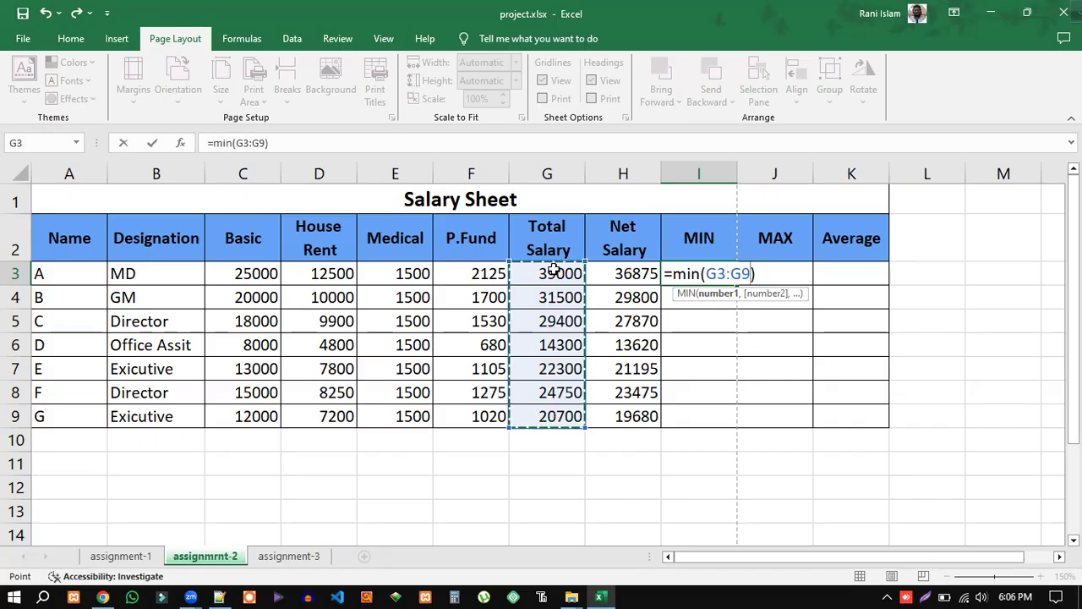
{"action": "left_click_drag", "start_coordinate": [750, 273], "coordinate": [707, 274]}
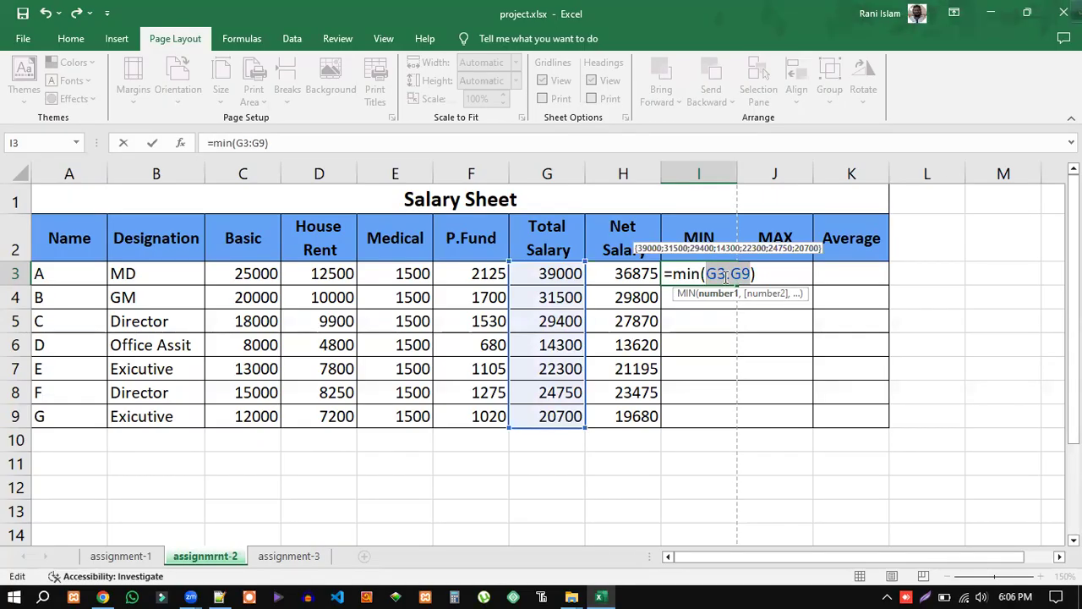
{"action": "key", "text": "BackSpace"}
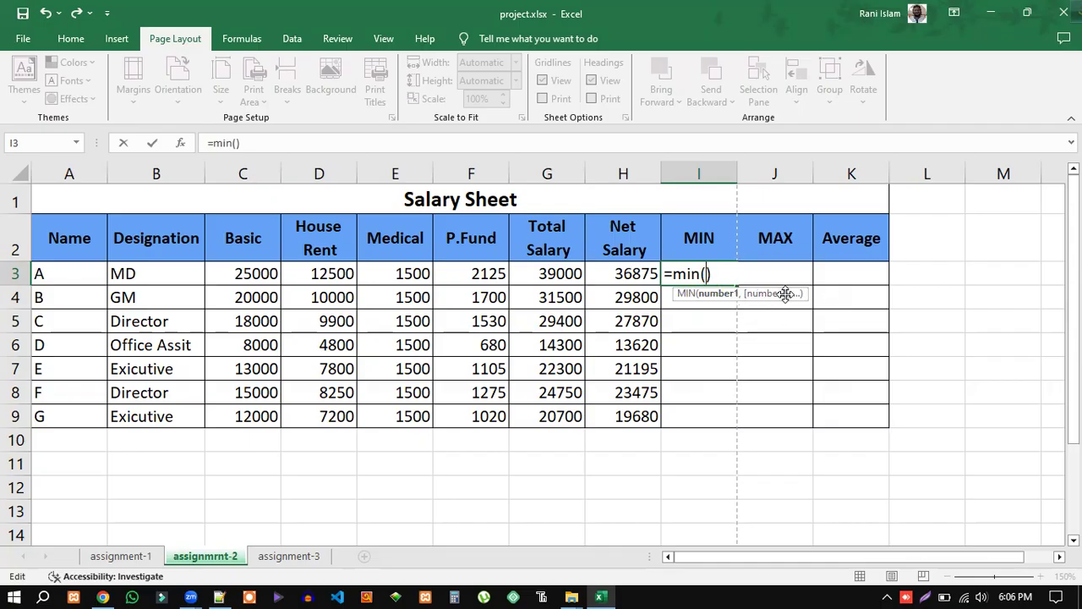
Step: Try the separate cells C3, C6, D6, F4, F8 and G6 as MIN arguments in I3, and delete them again
{"action": "left_click", "coordinate": [253, 276]}
{"action": "type", "text": ","}
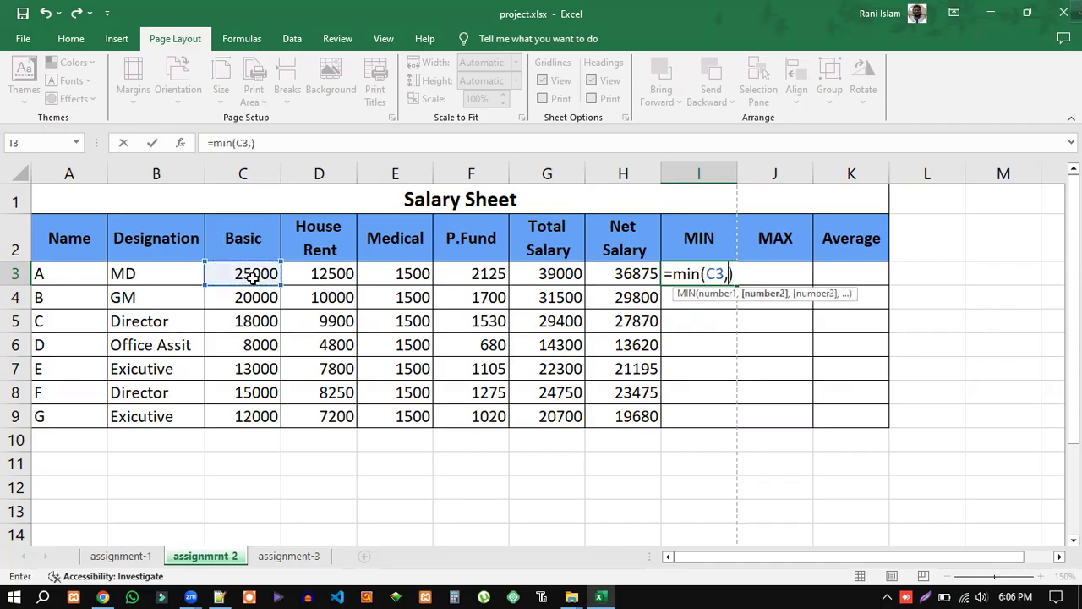
{"action": "left_click", "coordinate": [254, 348]}
{"action": "type", "text": ","}
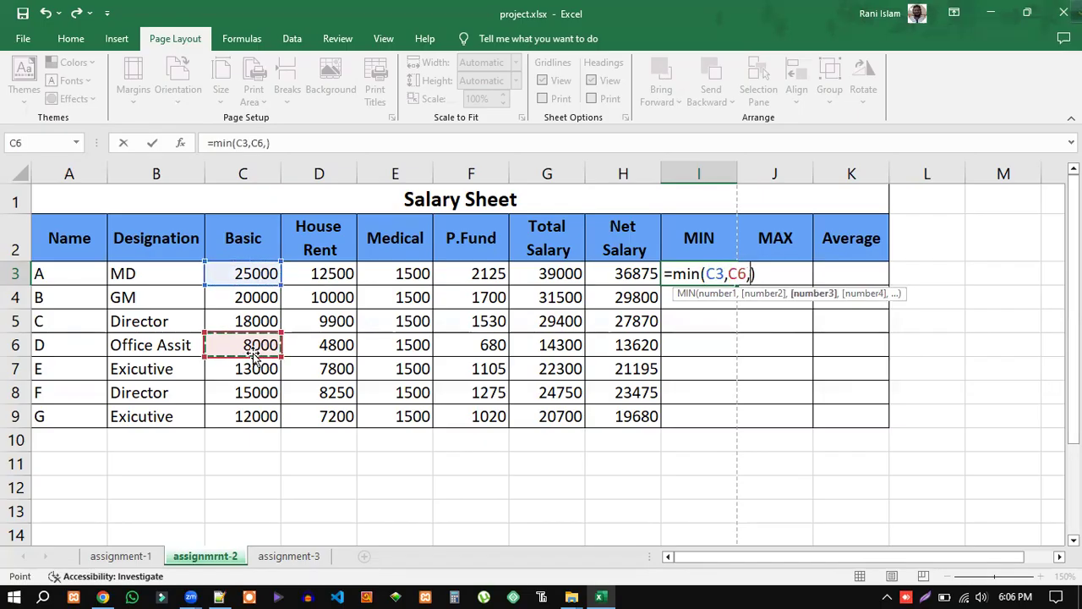
{"action": "left_click", "coordinate": [331, 342]}
{"action": "type", "text": ","}
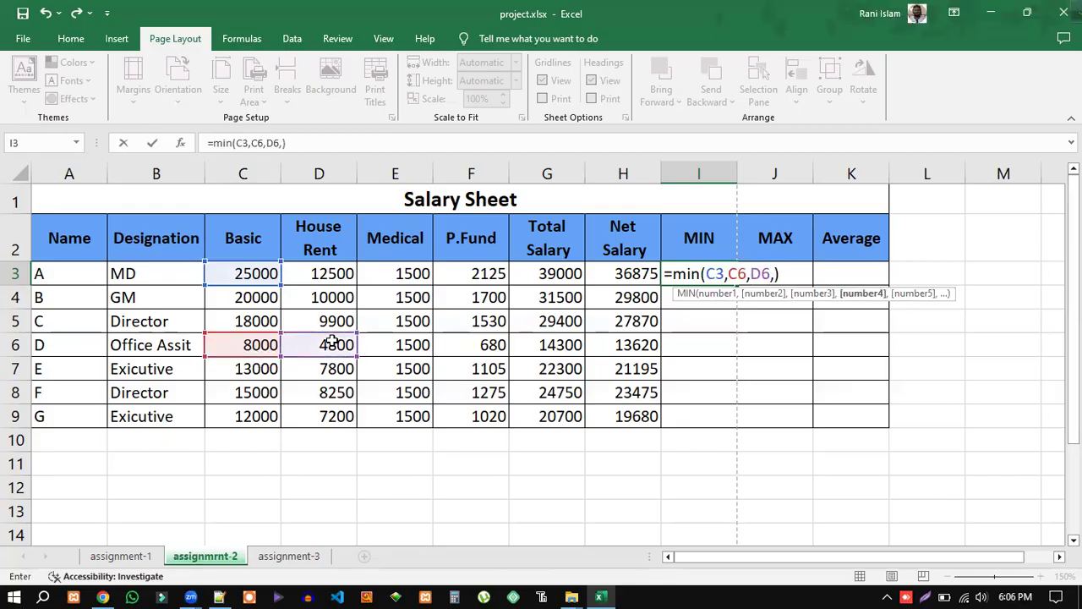
{"action": "left_click", "coordinate": [476, 298]}
{"action": "type", "text": ","}
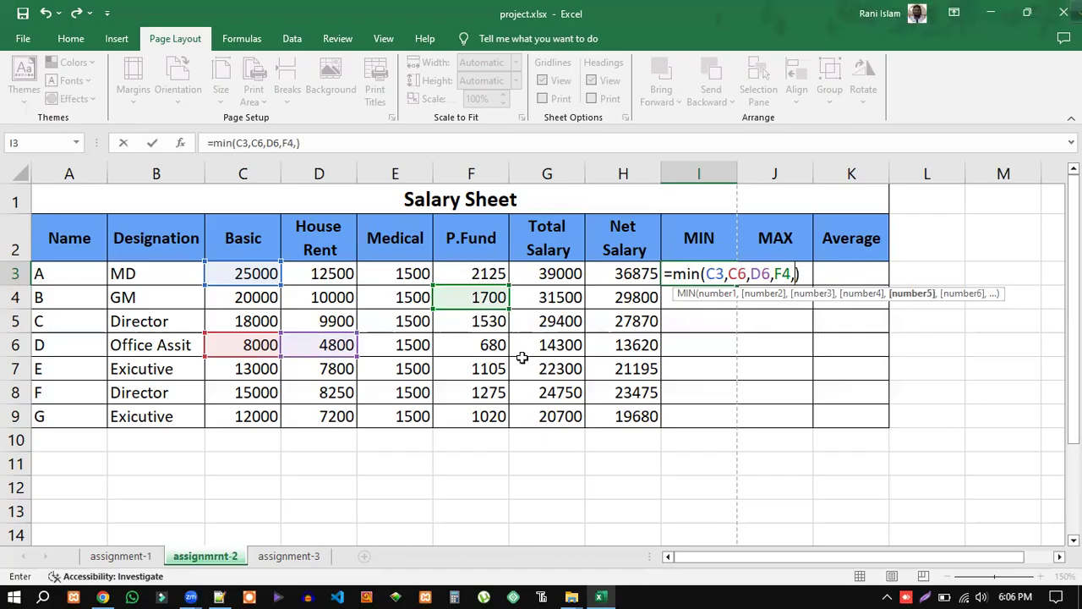
{"action": "left_click", "coordinate": [490, 392]}
{"action": "type", "text": ","}
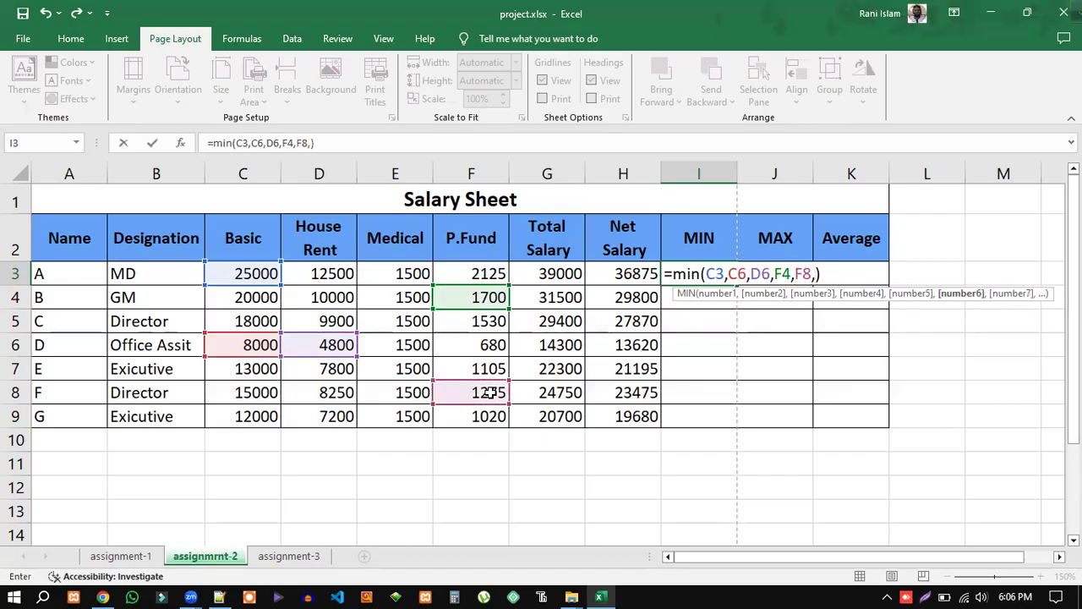
{"action": "left_click", "coordinate": [561, 345]}
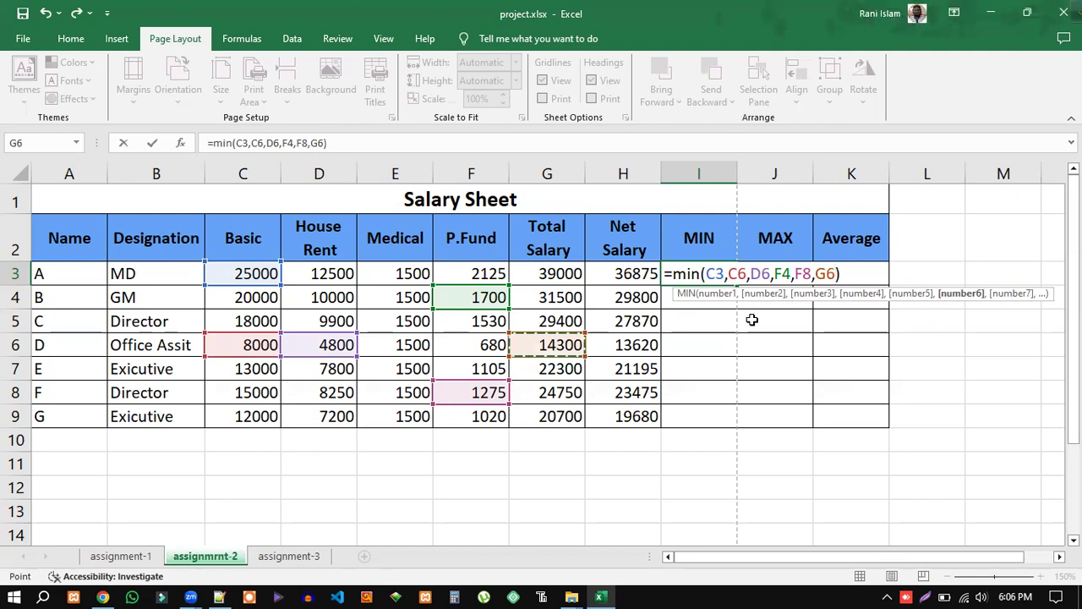
{"action": "left_click", "coordinate": [868, 276]}
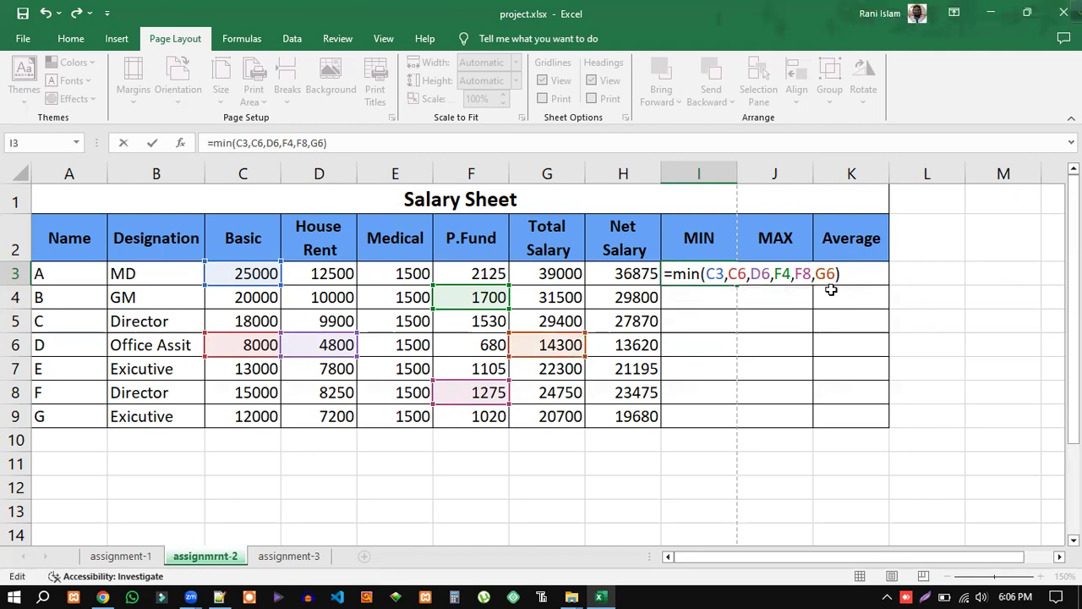
{"action": "left_click_drag", "start_coordinate": [716, 273], "coordinate": [831, 278]}
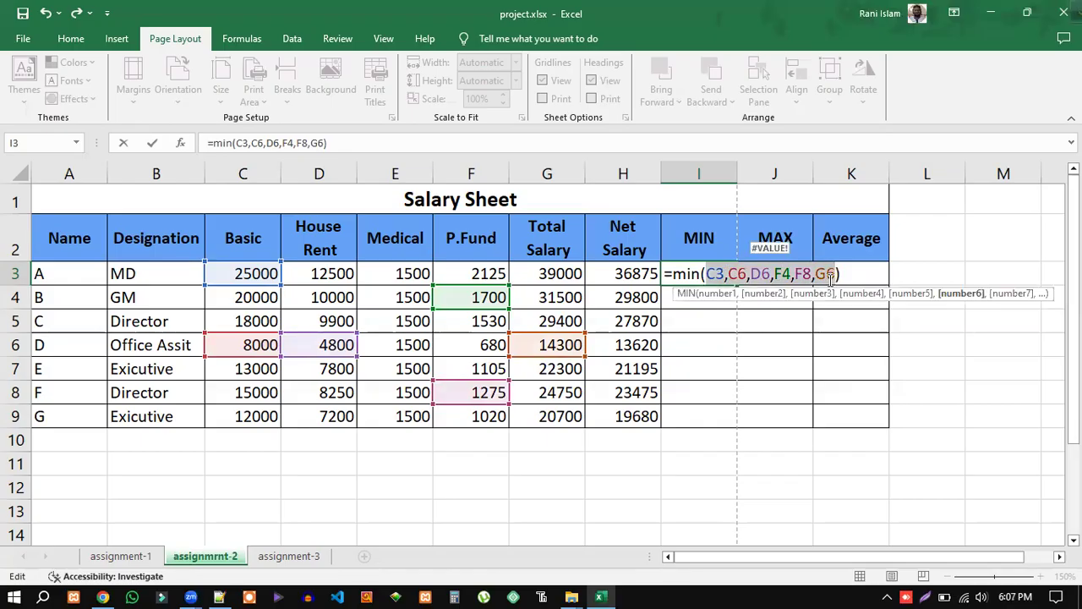
{"action": "key", "text": "BackSpace"}
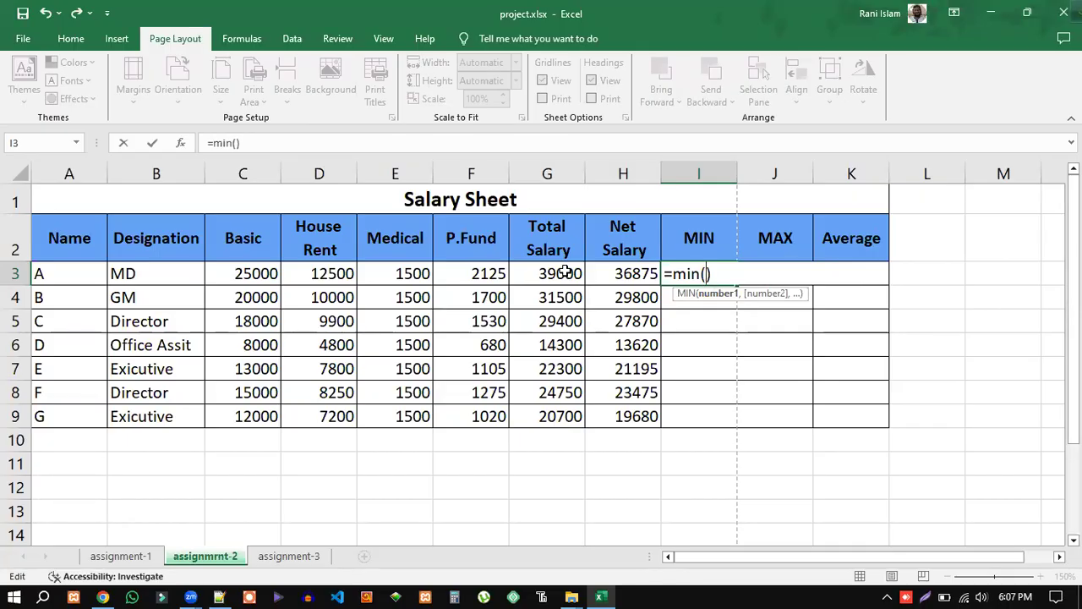
Step: Complete the MIN formula in I3 with the Total Salary range G3:G9
{"action": "left_click_drag", "start_coordinate": [567, 272], "coordinate": [547, 413]}
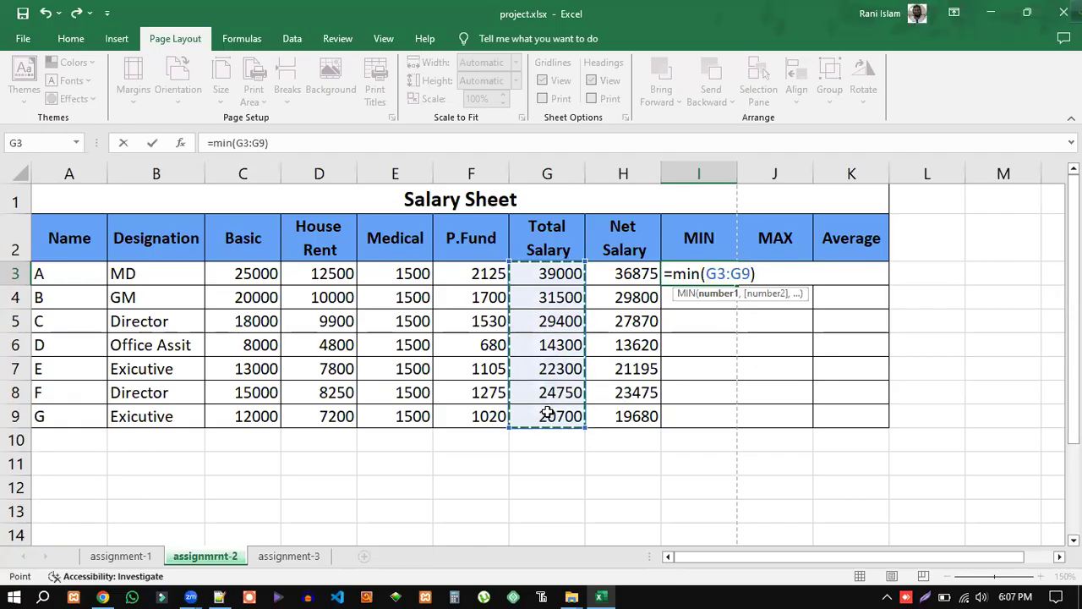
{"action": "left_click", "coordinate": [762, 279]}
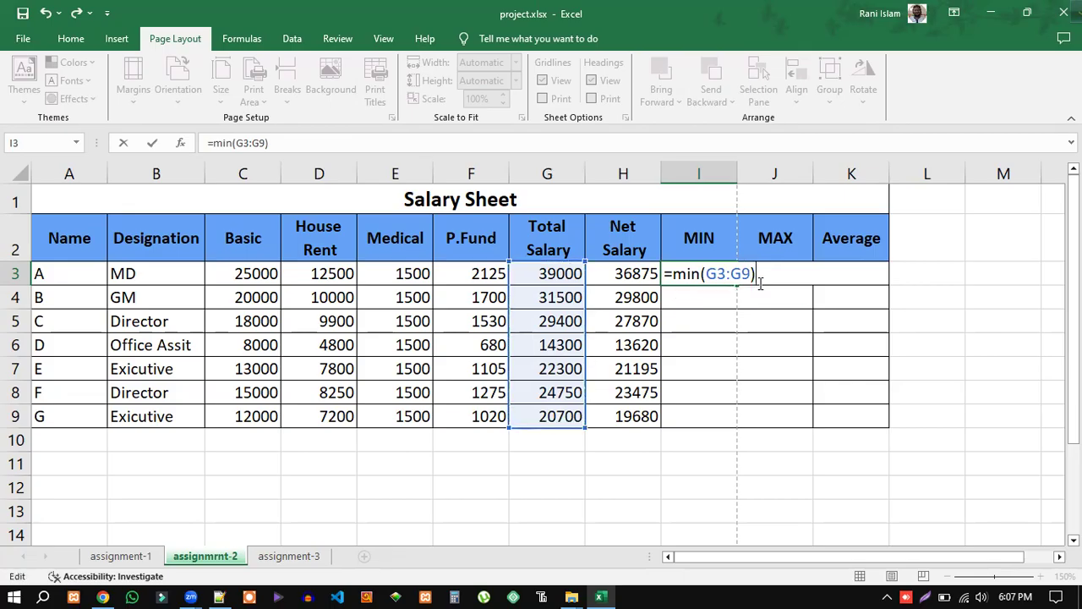
{"action": "key", "text": "Return"}
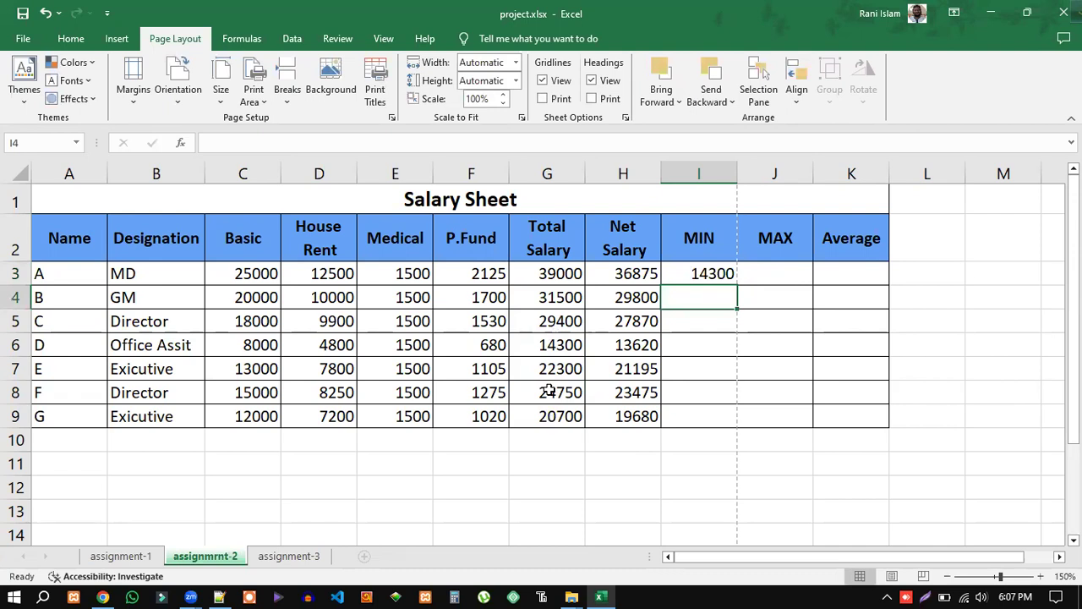
Step: Merge and center I3:I9 under the MIN header and middle-align the merged cell vertically
{"action": "left_click", "coordinate": [713, 273]}
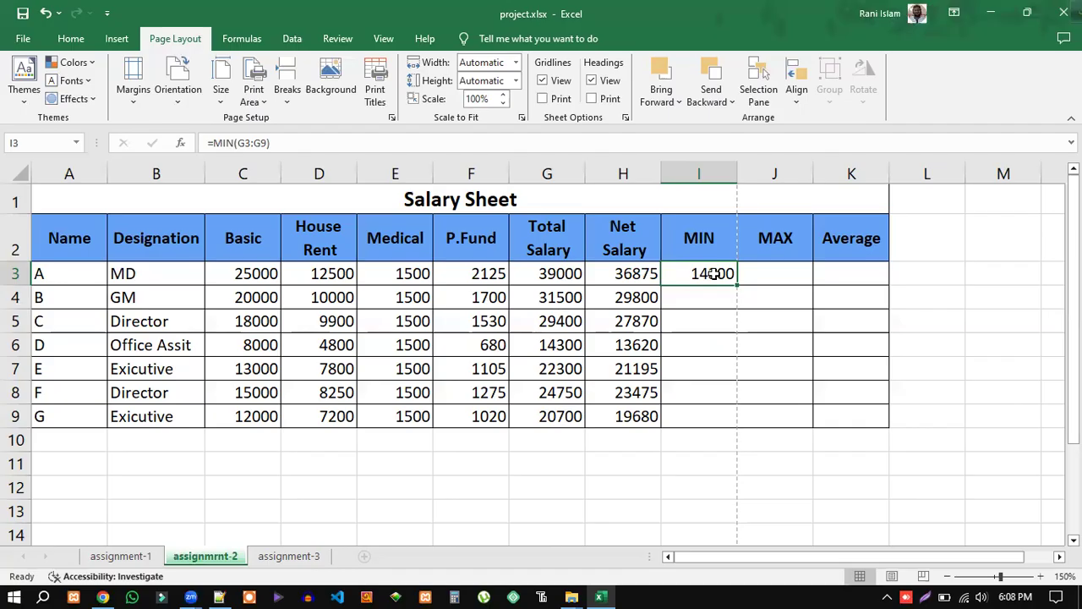
{"action": "left_click", "coordinate": [701, 338]}
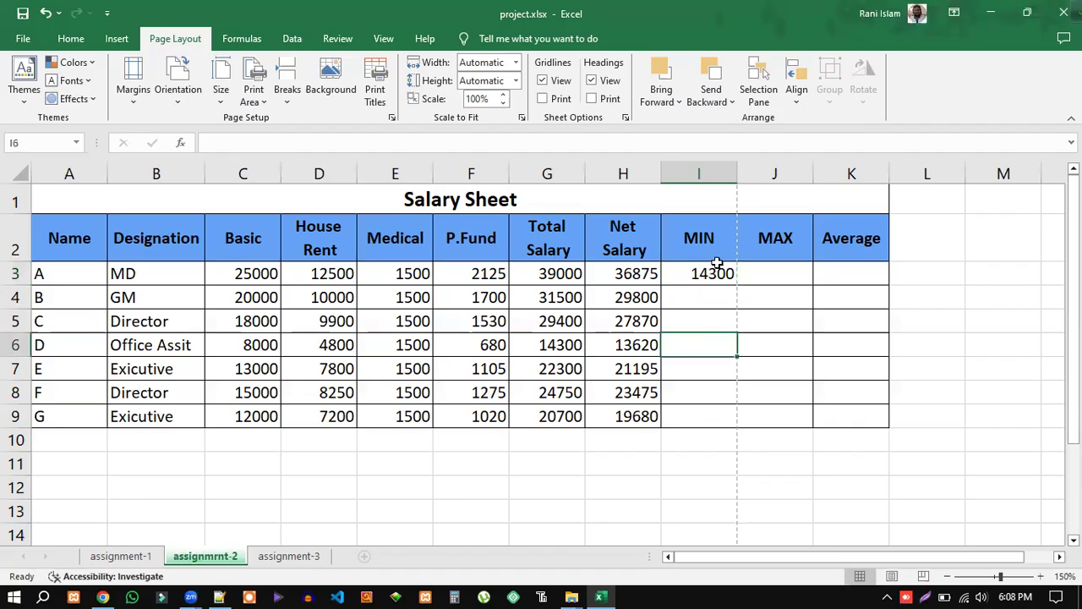
{"action": "left_click_drag", "start_coordinate": [706, 271], "coordinate": [701, 418]}
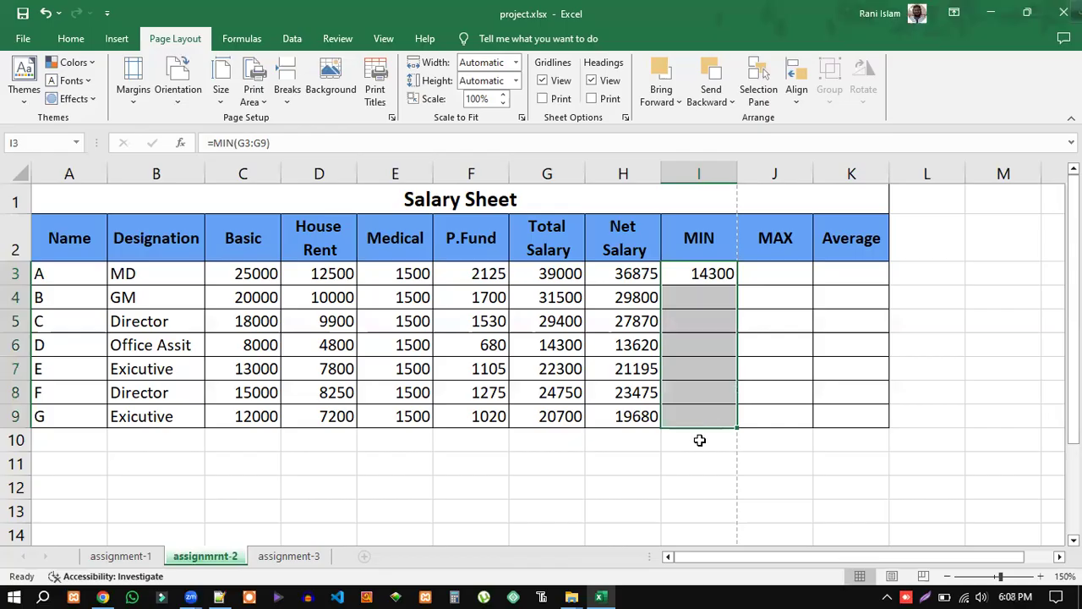
{"action": "left_click", "coordinate": [701, 440]}
{"action": "left_click_drag", "start_coordinate": [708, 270], "coordinate": [700, 410]}
{"action": "left_click", "coordinate": [76, 40]}
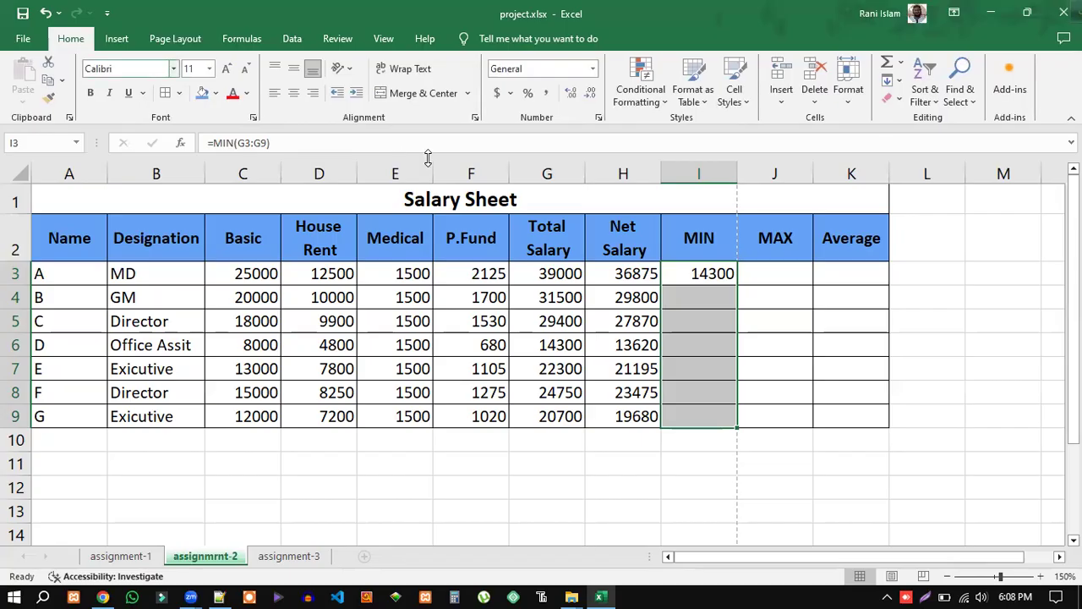
{"action": "left_click", "coordinate": [420, 93]}
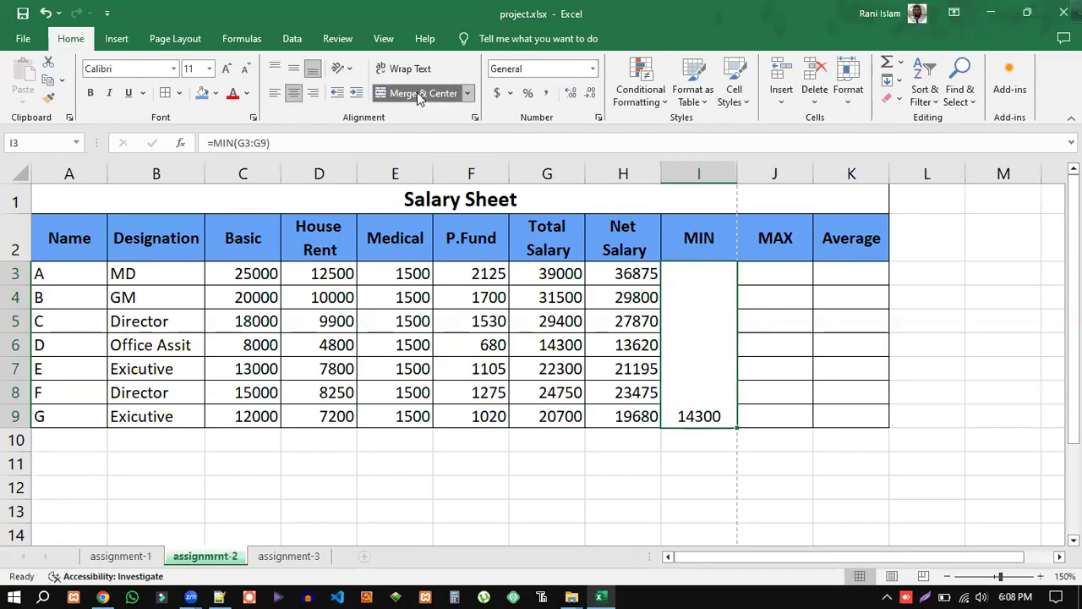
{"action": "left_click", "coordinate": [294, 71]}
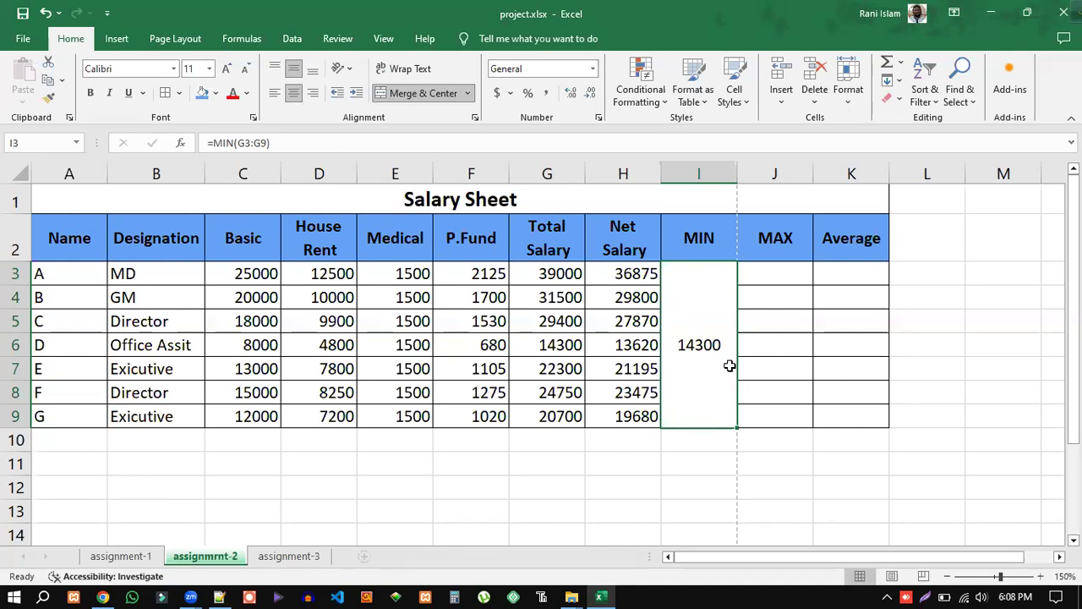
Step: Enter the formula =max(G3:G9) in J3 to calculate the maximum Total Salary
{"action": "left_click", "coordinate": [786, 277]}
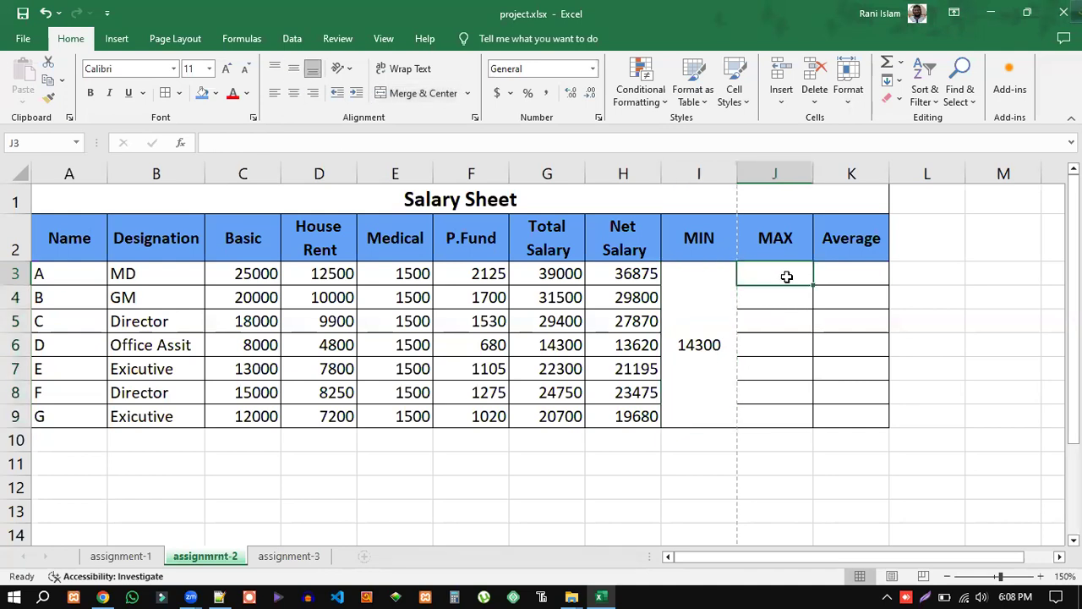
{"action": "type", "text": "=max"}
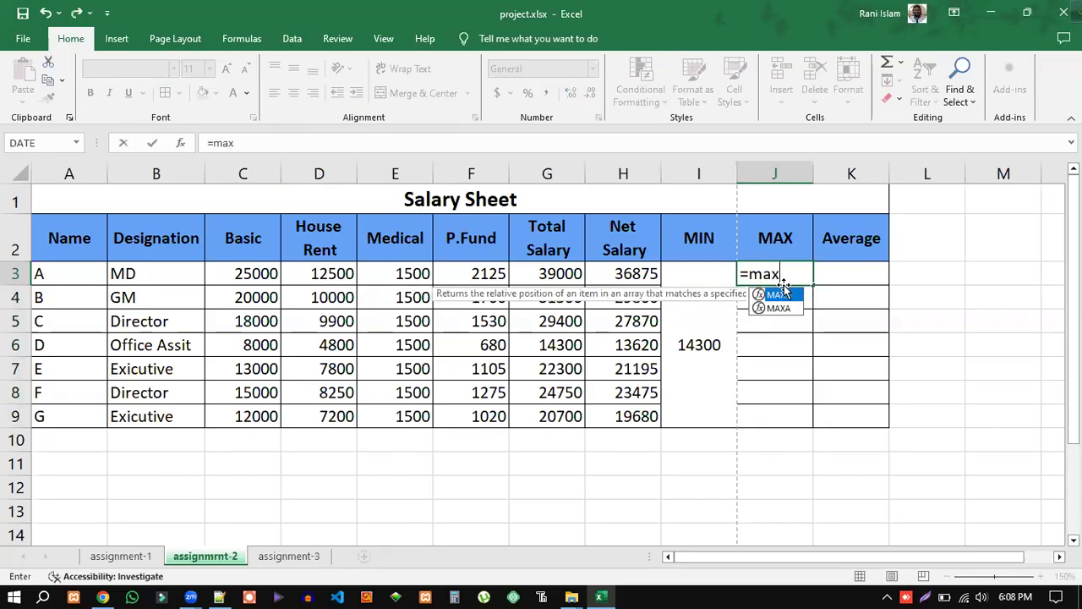
{"action": "type", "text": "()"}
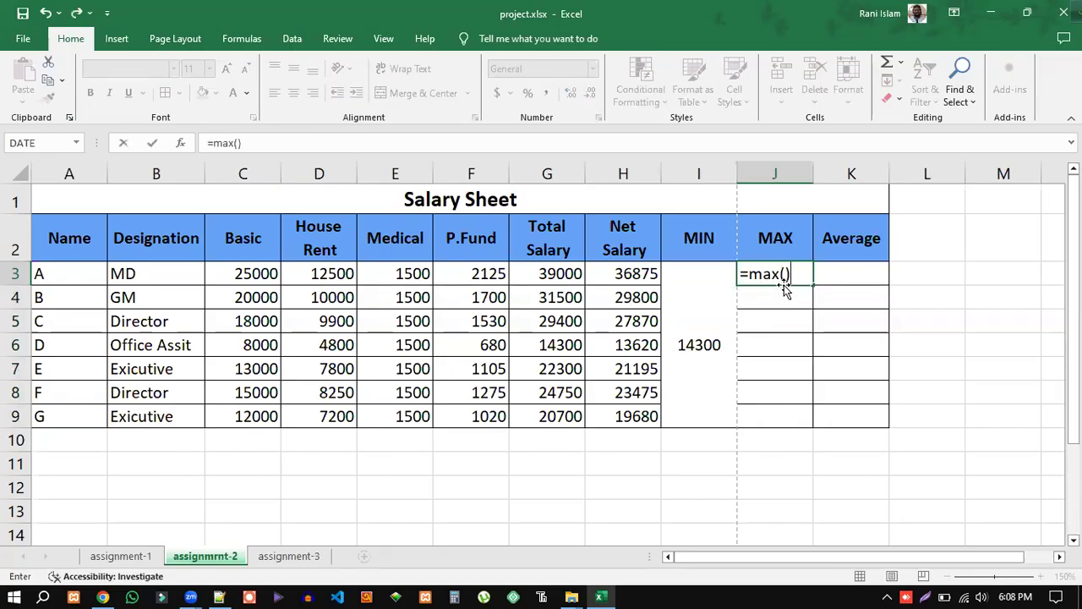
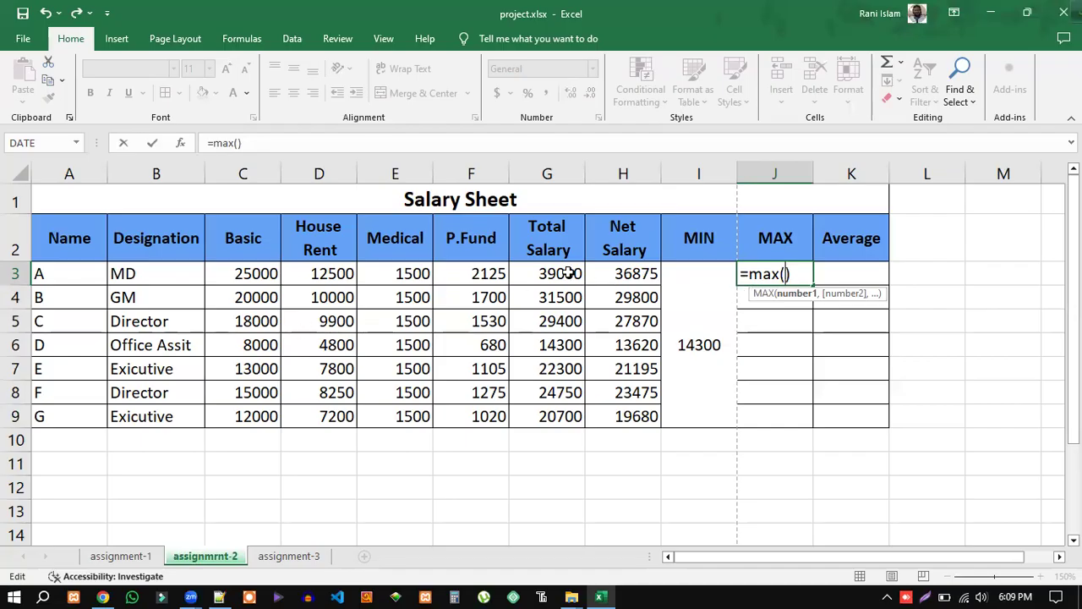
{"action": "left_click_drag", "start_coordinate": [562, 273], "coordinate": [551, 413]}
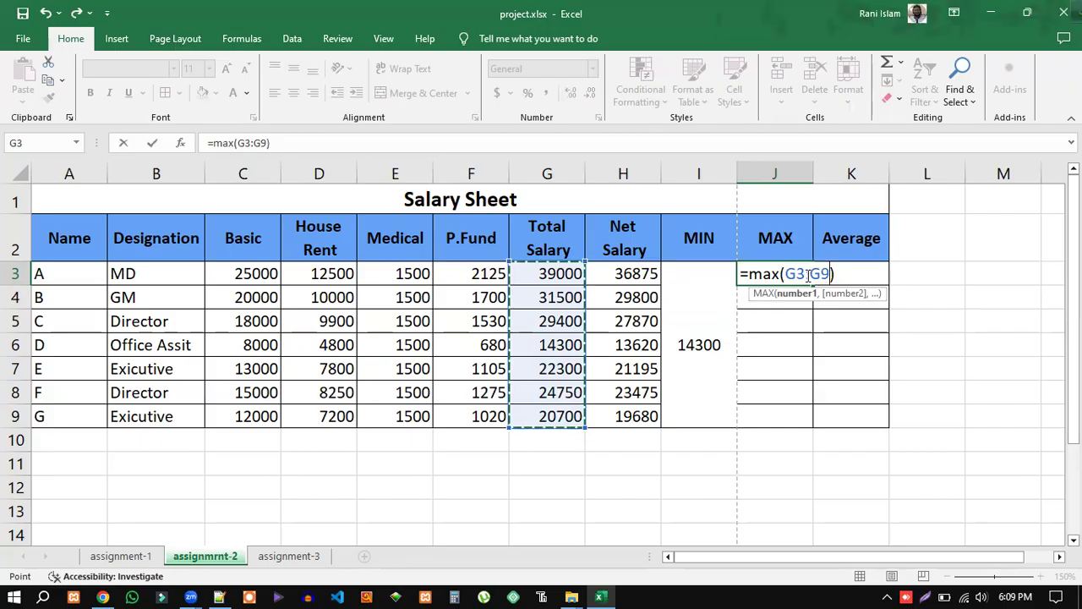
{"action": "left_click", "coordinate": [842, 275]}
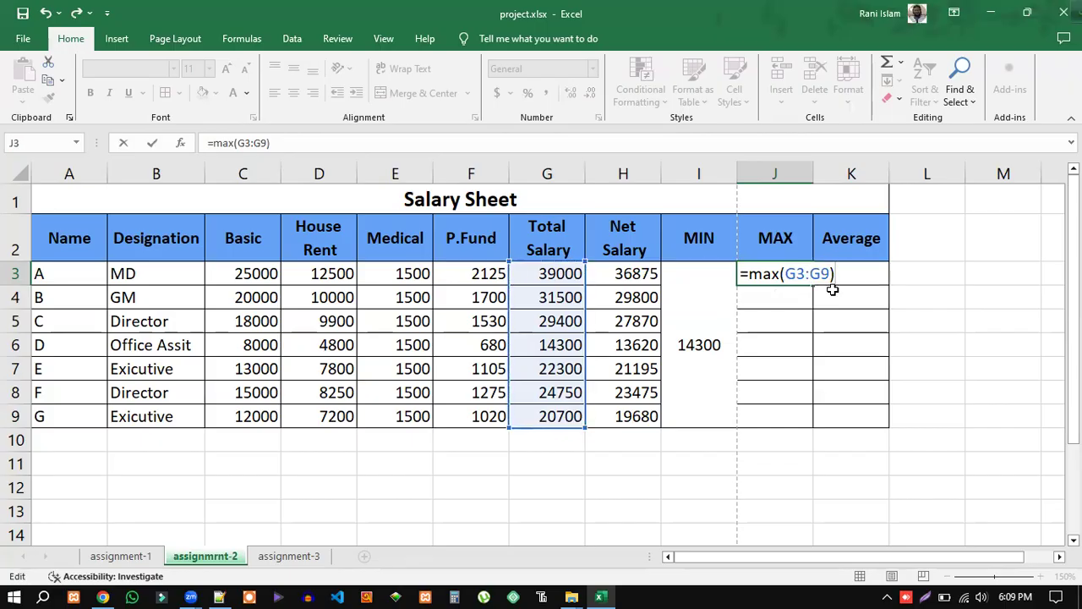
{"action": "key", "text": "Return"}
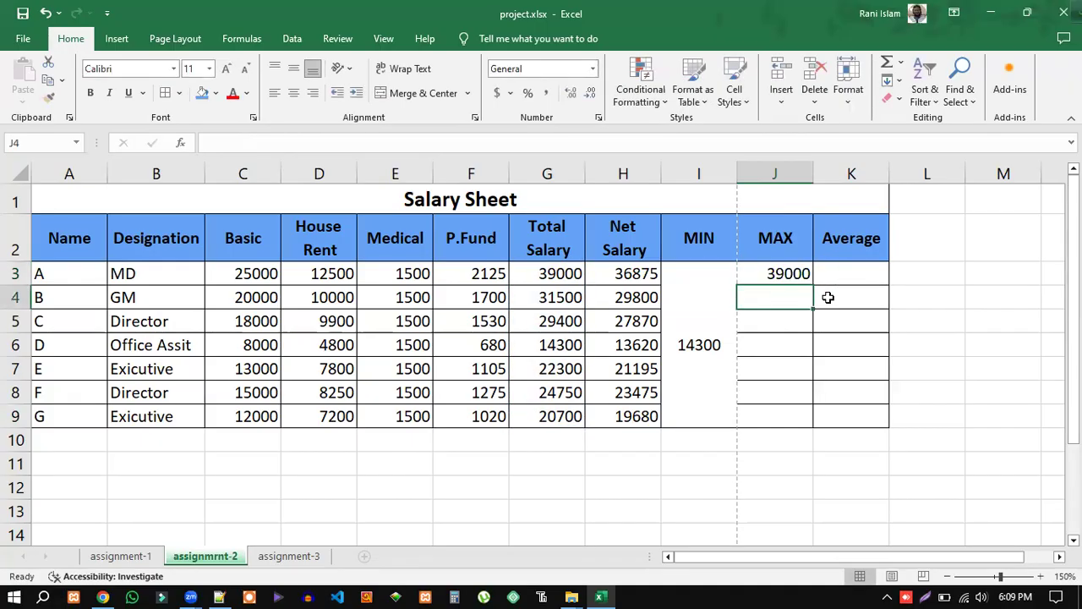
Step: Merge and center J3:J9 under the MAX header and middle-align the merged cell vertically
{"action": "left_click", "coordinate": [788, 273]}
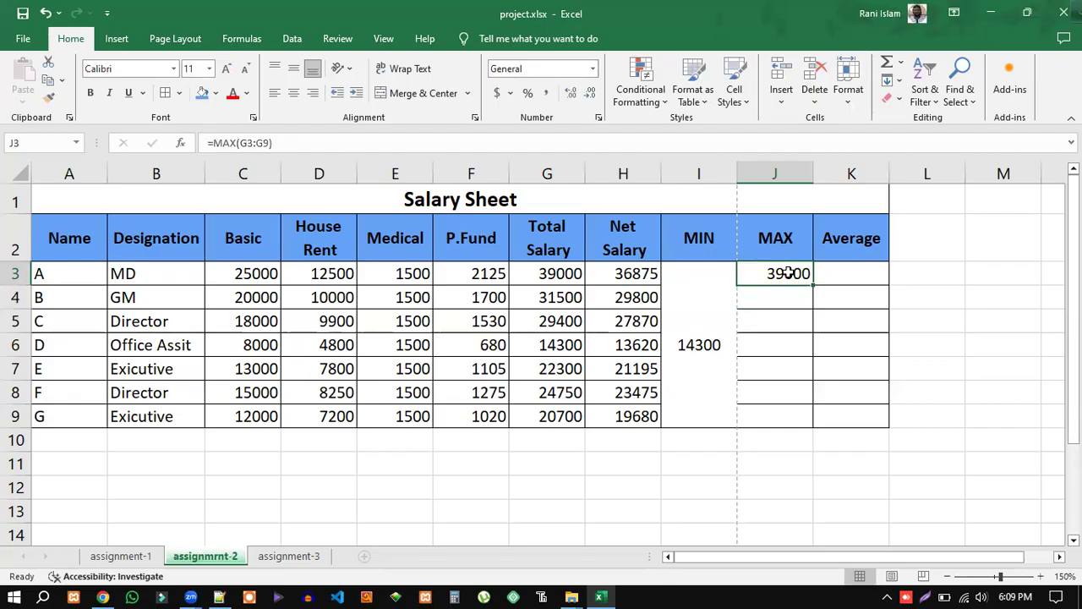
{"action": "left_click_drag", "start_coordinate": [785, 273], "coordinate": [774, 418]}
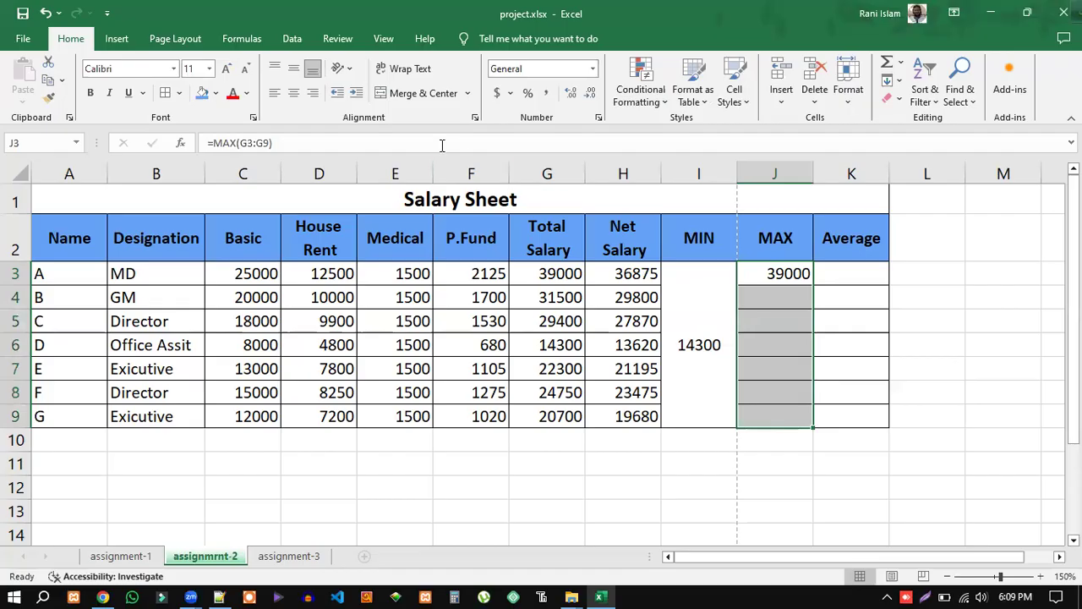
{"action": "left_click", "coordinate": [422, 93]}
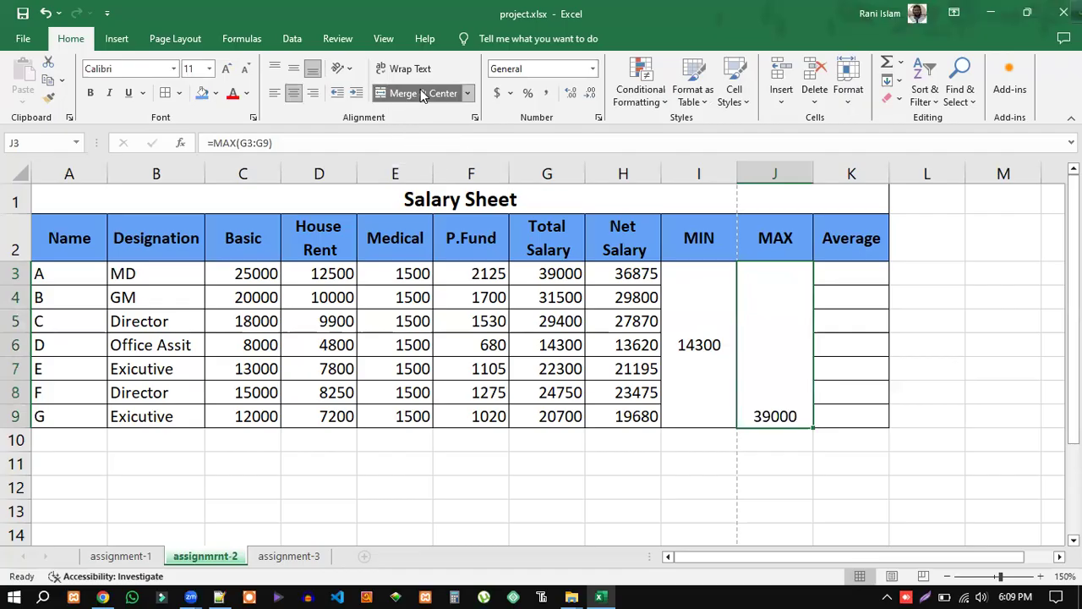
{"action": "left_click", "coordinate": [293, 69]}
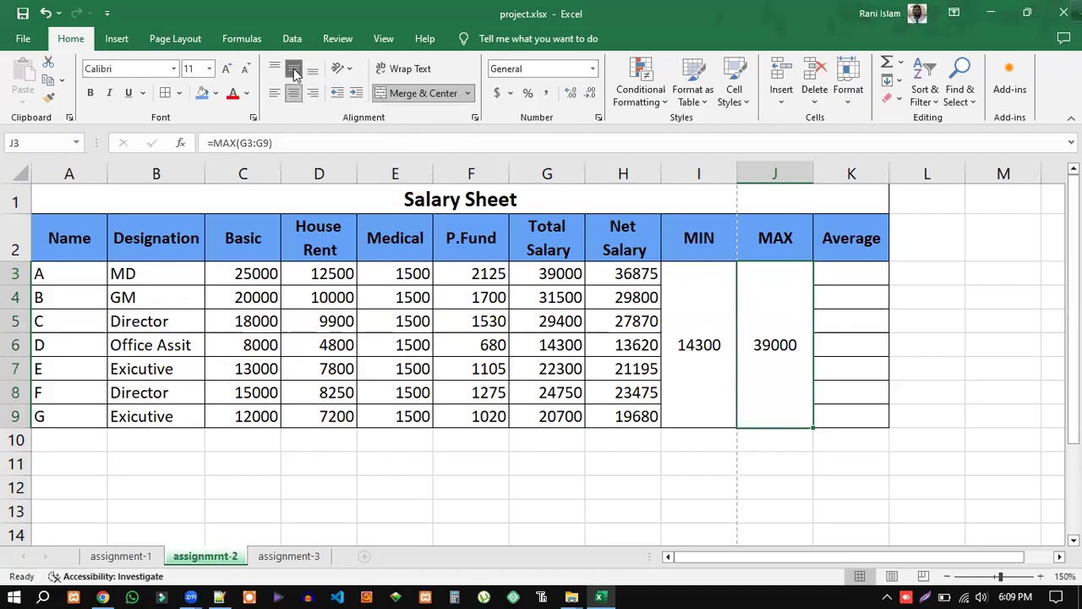
{"action": "left_click", "coordinate": [714, 338]}
{"action": "left_click", "coordinate": [785, 378]}
{"action": "left_click", "coordinate": [705, 461]}
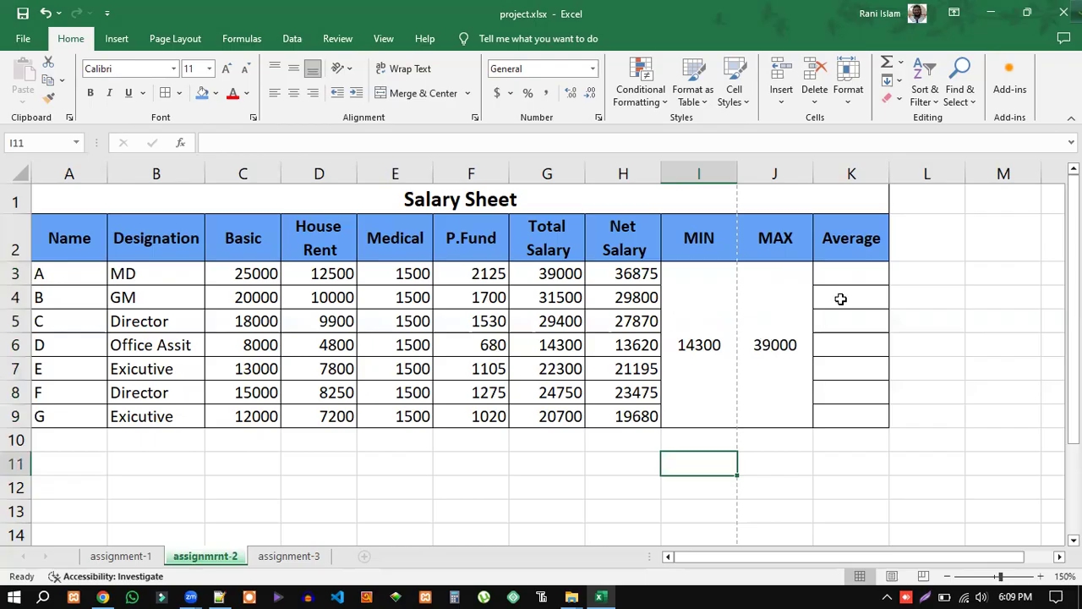
Step: Switch to the assignment PDF in Chrome to examine instruction 11 on the average, and return to Excel to locate the Exicutive rows
{"action": "left_click", "coordinate": [845, 271]}
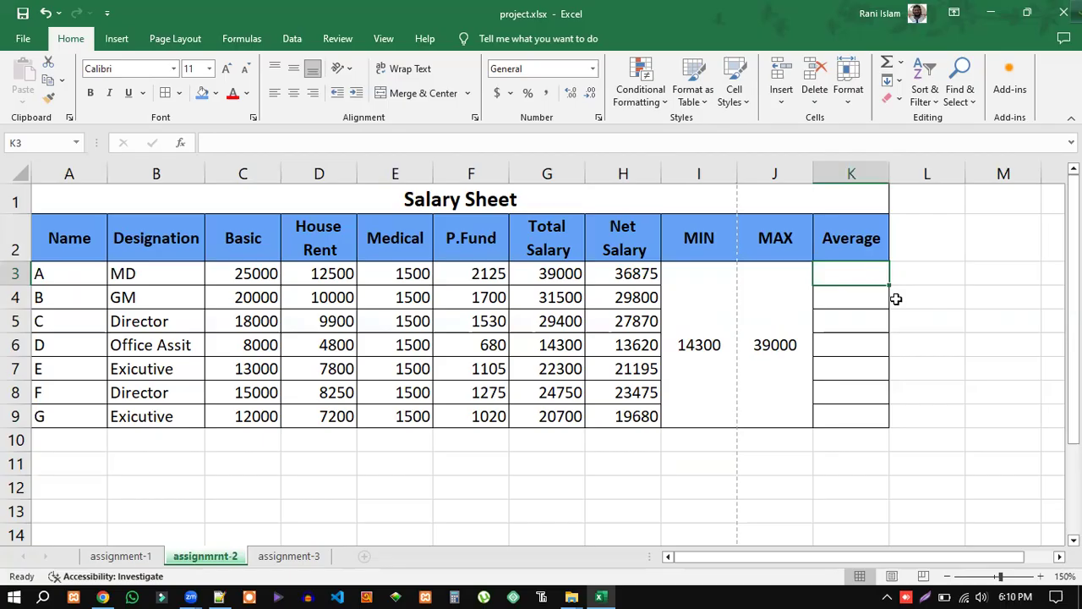
{"action": "left_click", "coordinate": [105, 595]}
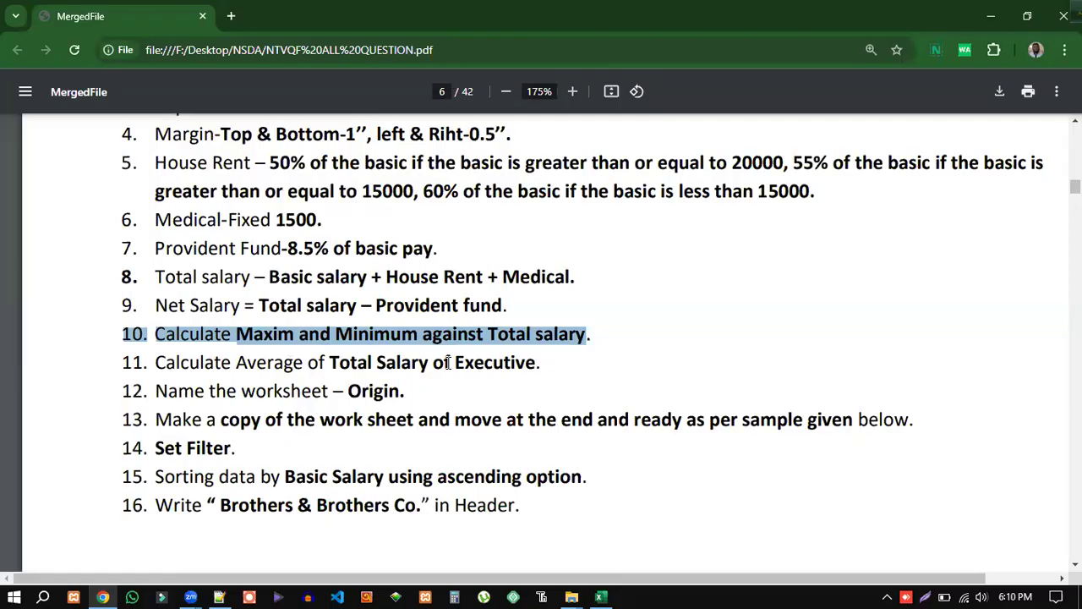
{"action": "left_click_drag", "start_coordinate": [546, 361], "coordinate": [157, 361]}
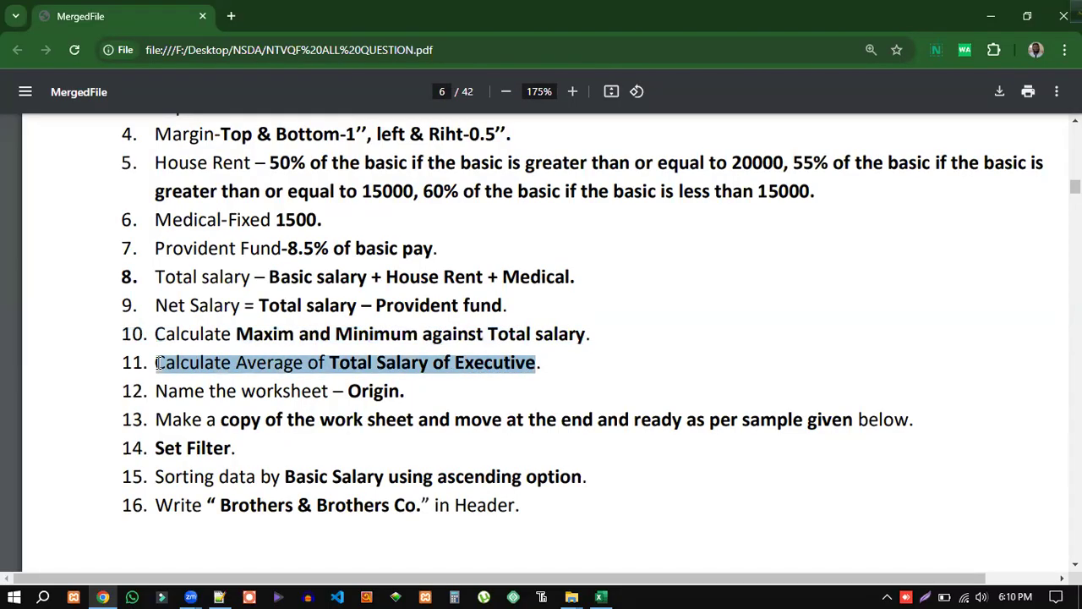
{"action": "left_click", "coordinate": [595, 592]}
{"action": "left_click", "coordinate": [157, 370]}
{"action": "left_click", "coordinate": [163, 417]}
{"action": "left_click", "coordinate": [181, 370]}
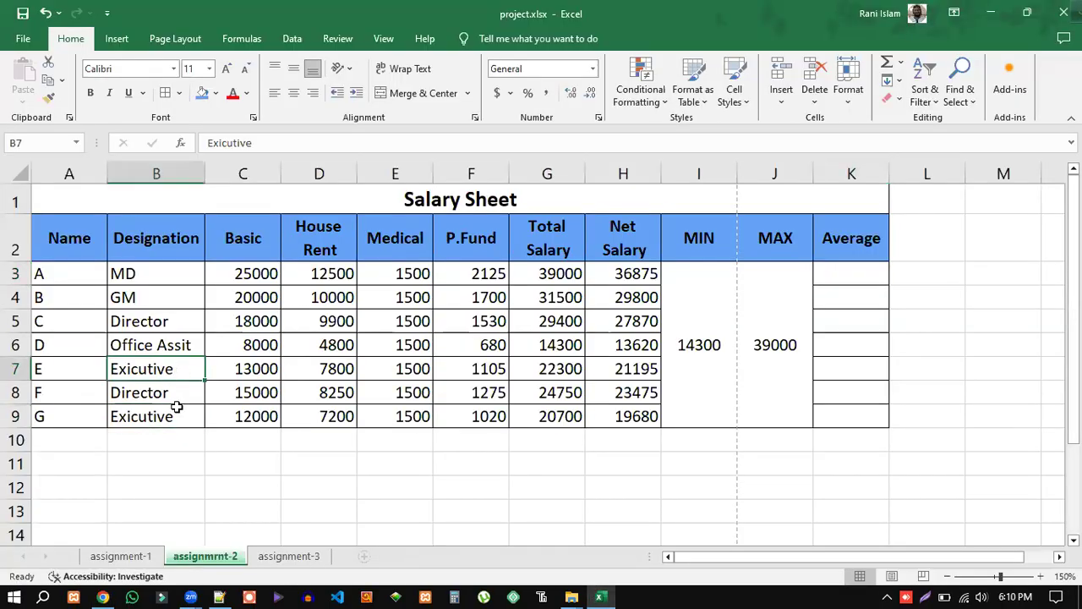
{"action": "left_click", "coordinate": [172, 418]}
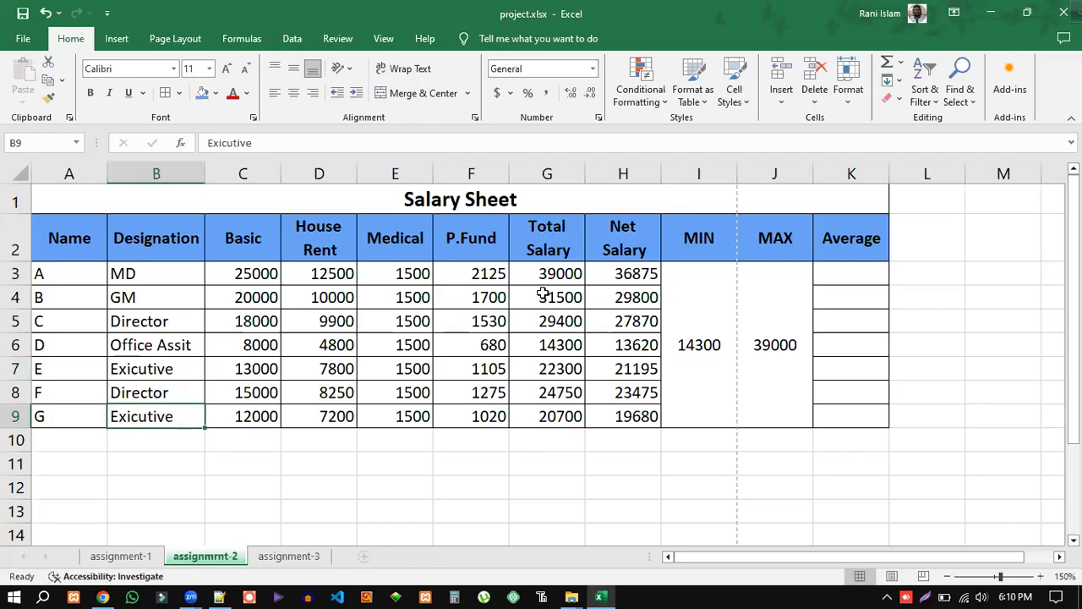
Step: Locate the Exicutive rows' Total Salary cells and start an AVERAGE formula with empty parentheses in K3
{"action": "left_click", "coordinate": [561, 370]}
{"action": "left_click", "coordinate": [560, 416]}
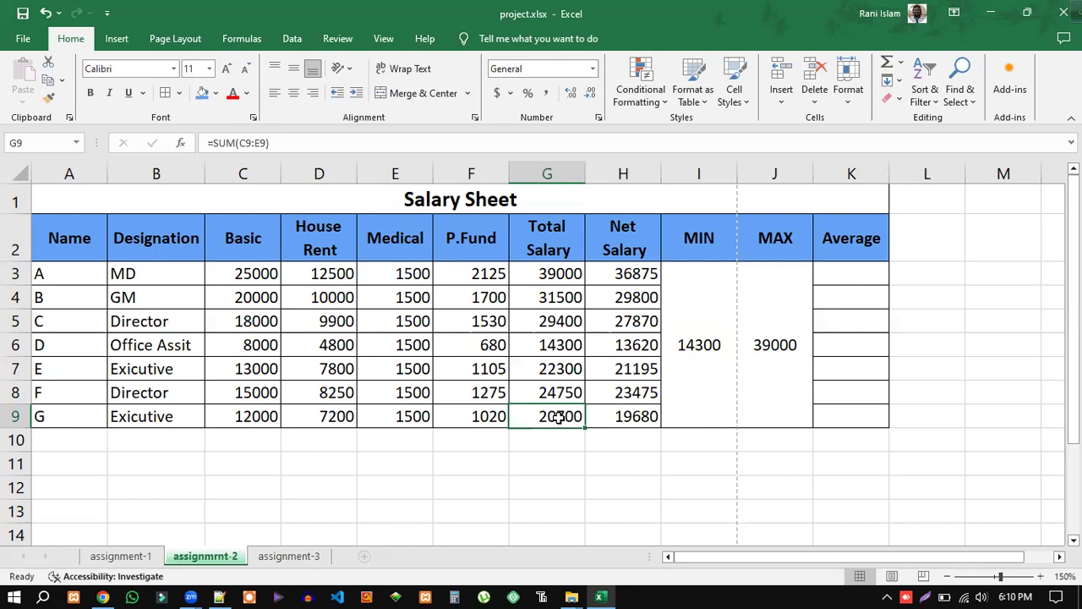
{"action": "left_click", "coordinate": [853, 275]}
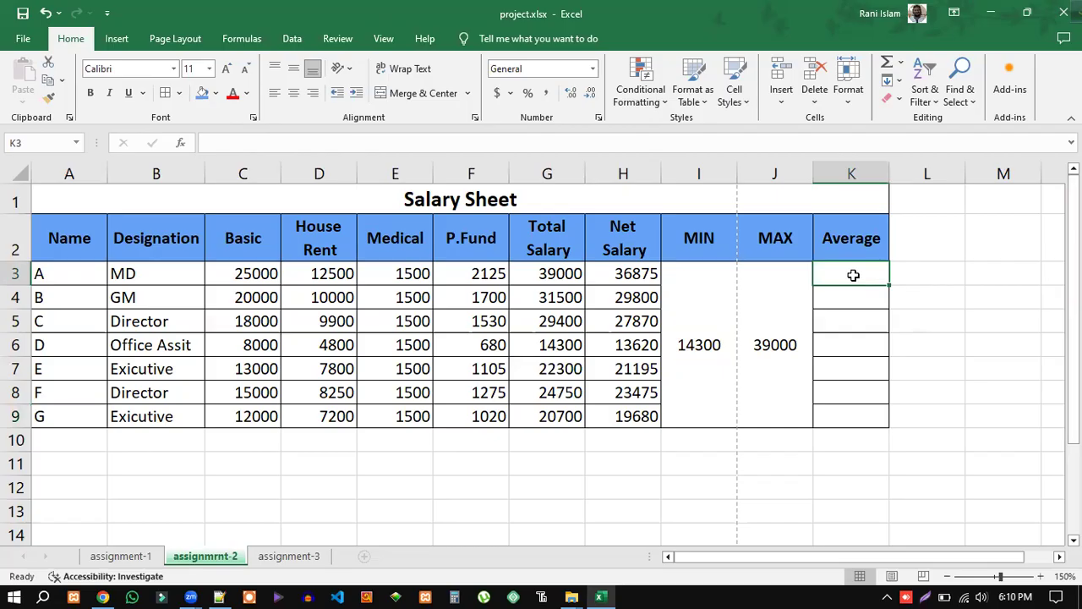
{"action": "type", "text": "="}
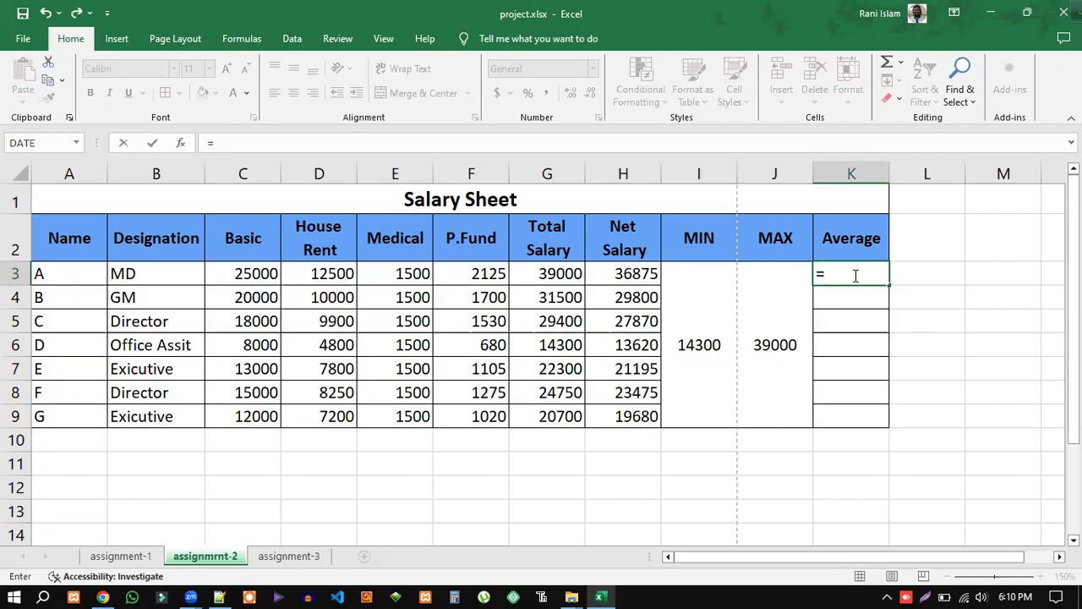
{"action": "type", "text": "aver"}
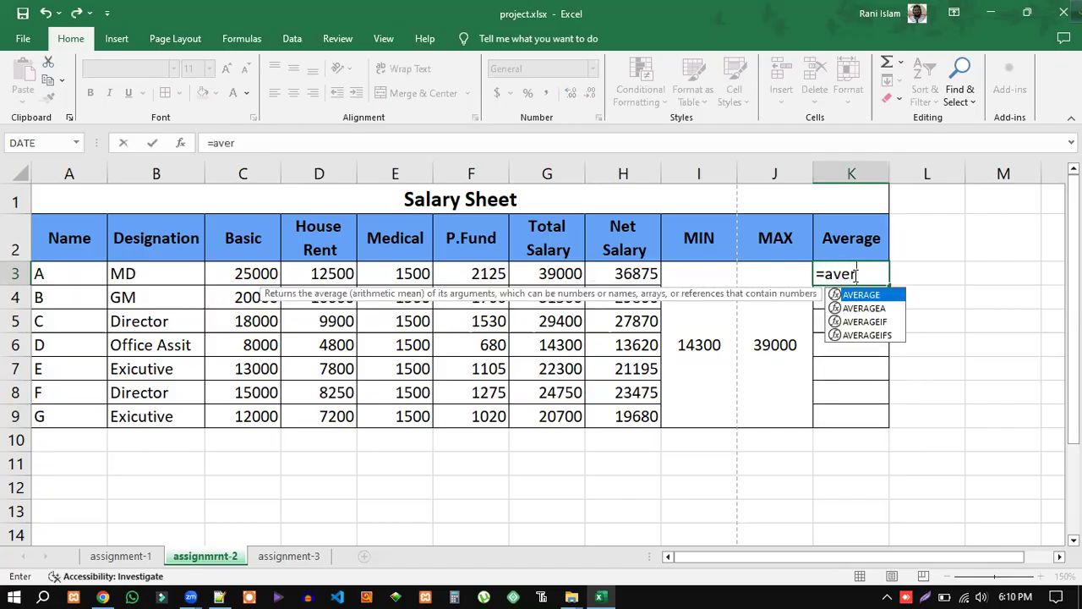
{"action": "type", "text": "age()"}
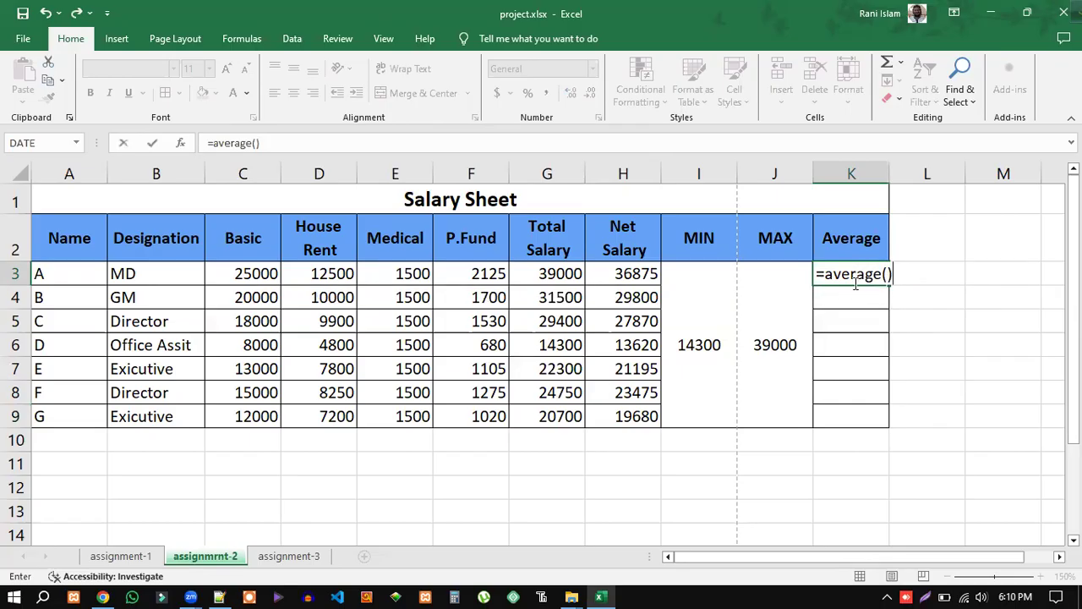
{"action": "left_click", "coordinate": [887, 274]}
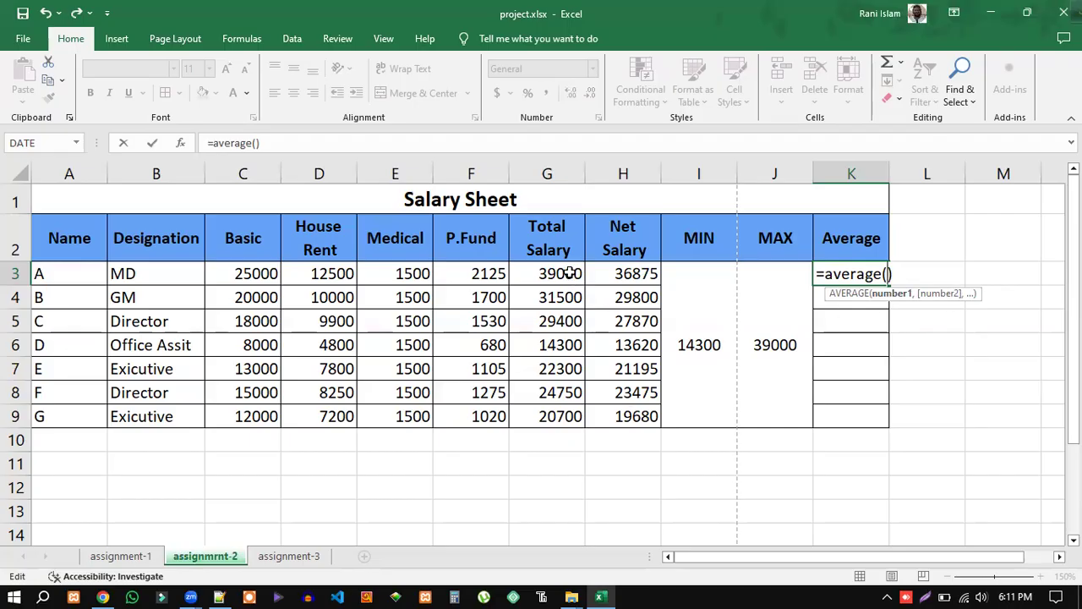
{"action": "left_click", "coordinate": [240, 272]}
{"action": "left_click_drag", "start_coordinate": [321, 284], "coordinate": [573, 308]}
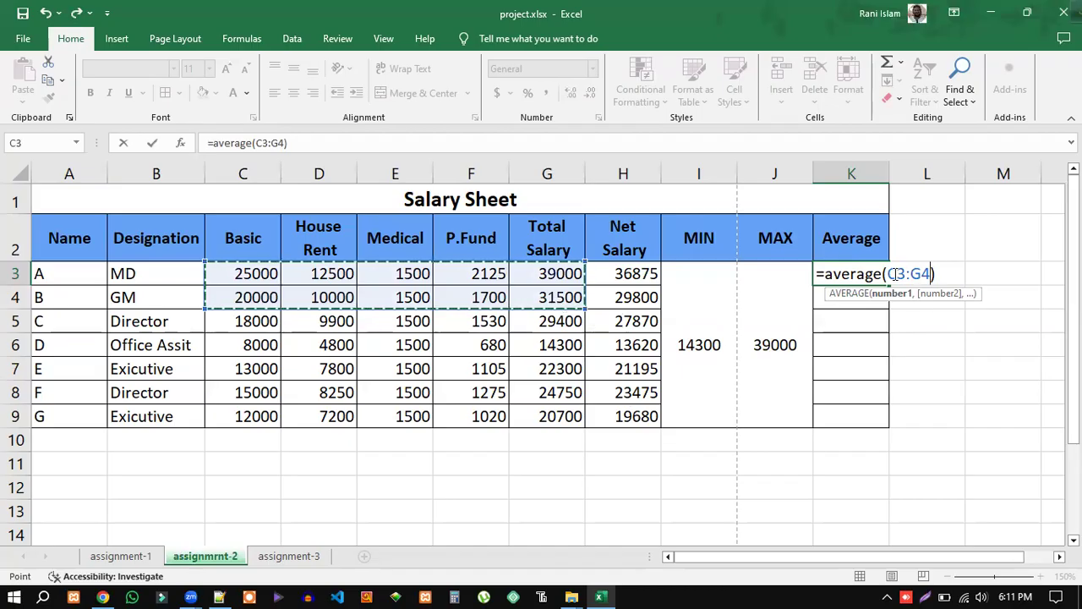
{"action": "left_click_drag", "start_coordinate": [885, 273], "coordinate": [929, 274]}
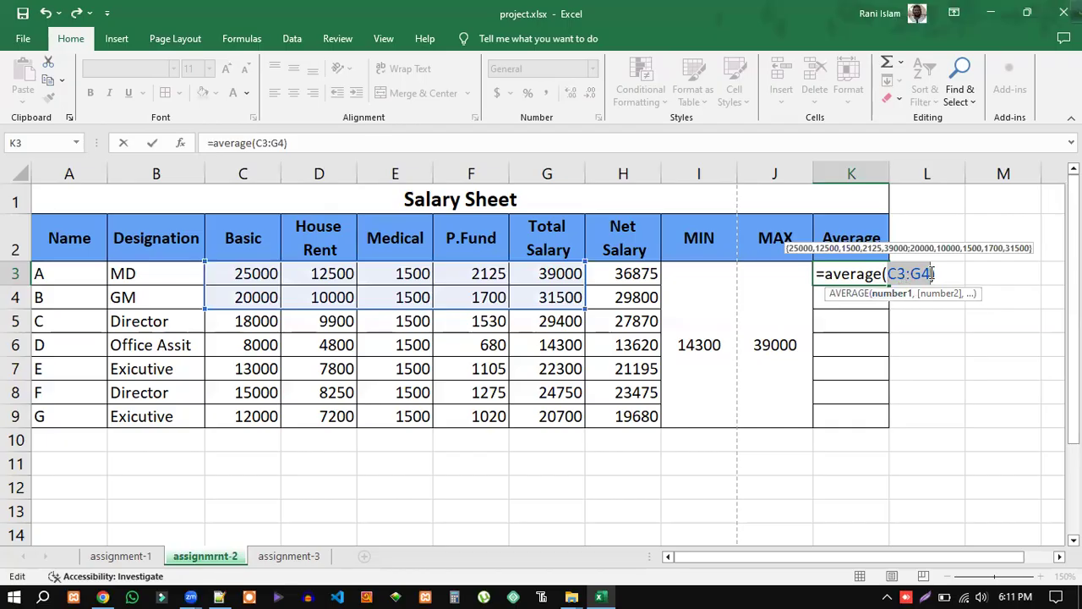
{"action": "left_click", "coordinate": [929, 273]}
{"action": "key", "text": "BackSpace"}
{"action": "key", "text": "BackSpace"}
{"action": "key", "text": "BackSpace"}
{"action": "key", "text": "BackSpace"}
{"action": "key", "text": "BackSpace"}
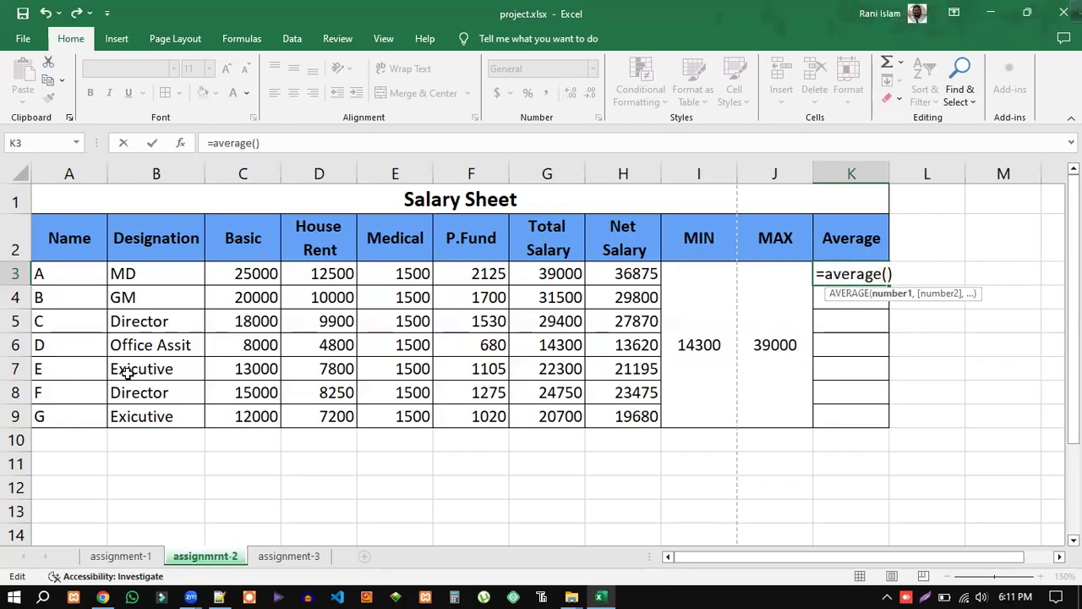
Step: Complete the K3 formula as =average(G7,G9) to average the Total Salary of the two Exicutive rows
{"action": "left_click", "coordinate": [548, 369]}
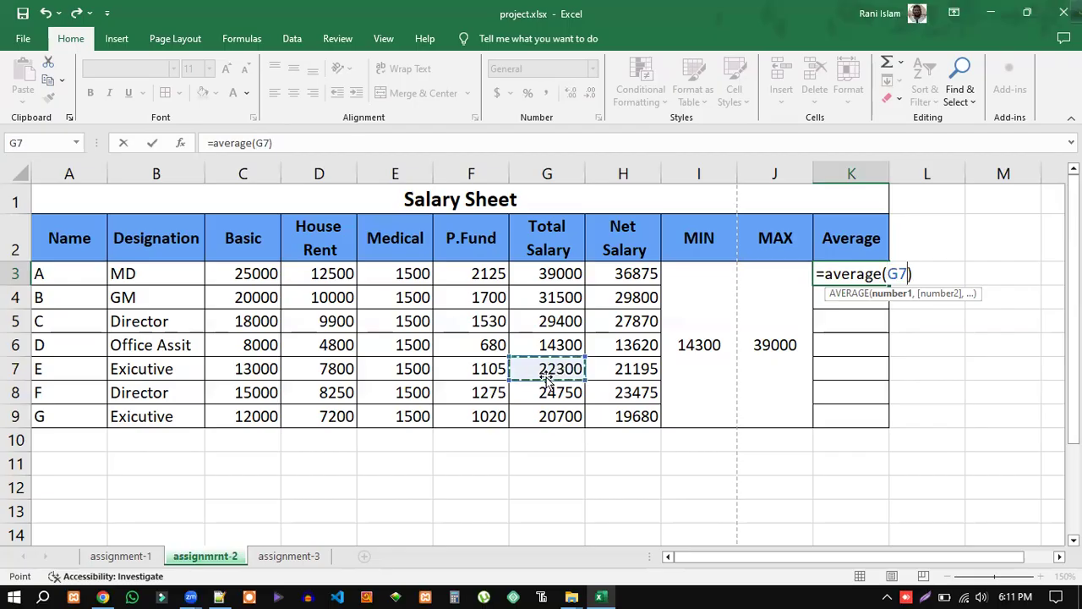
{"action": "type", "text": ","}
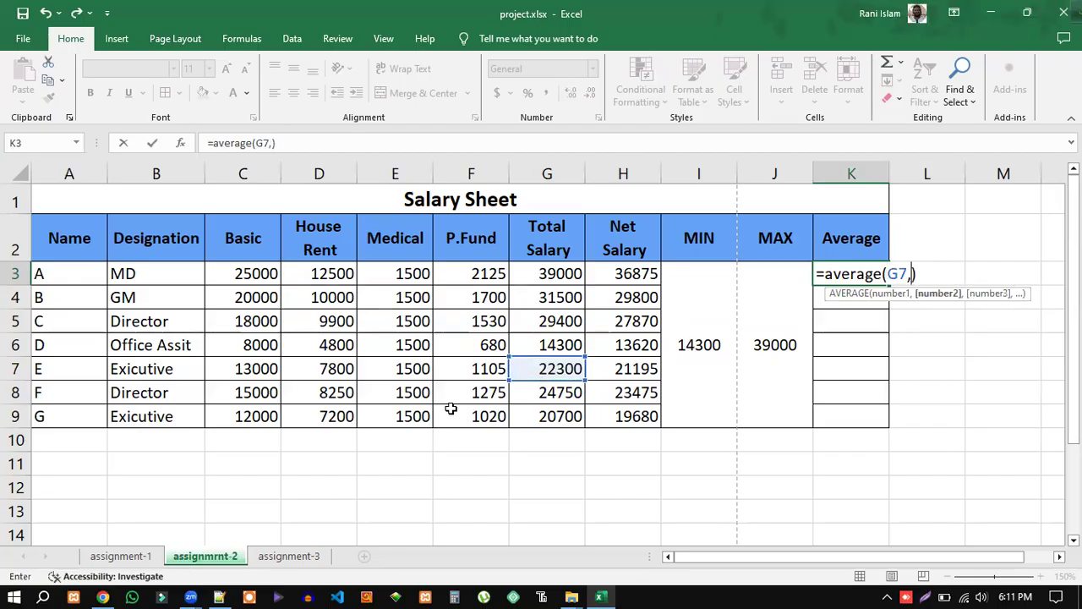
{"action": "left_click", "coordinate": [551, 416]}
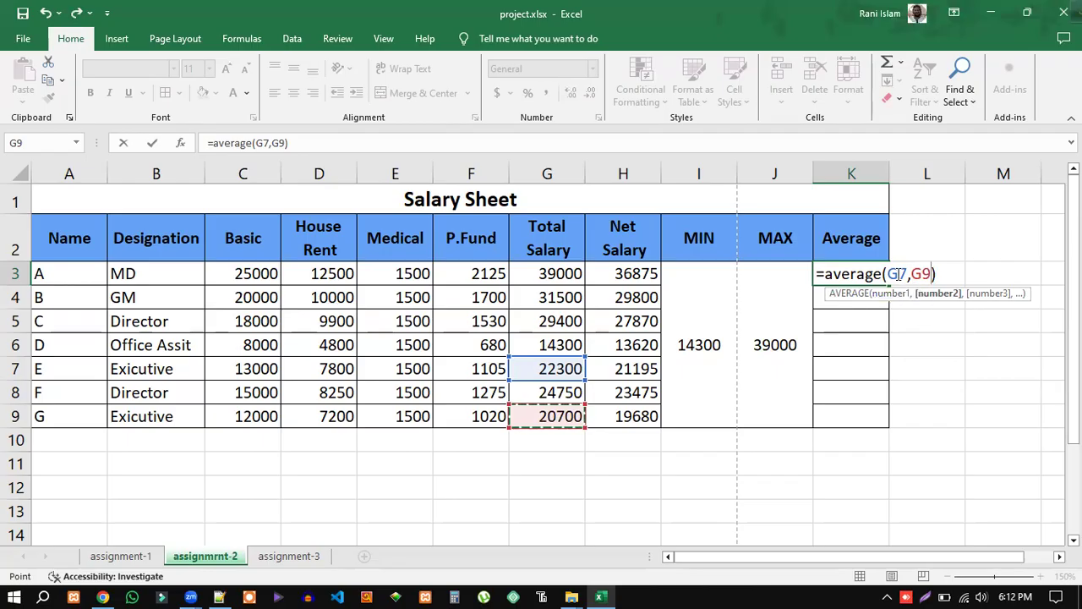
{"action": "left_click_drag", "start_coordinate": [888, 274], "coordinate": [948, 274]}
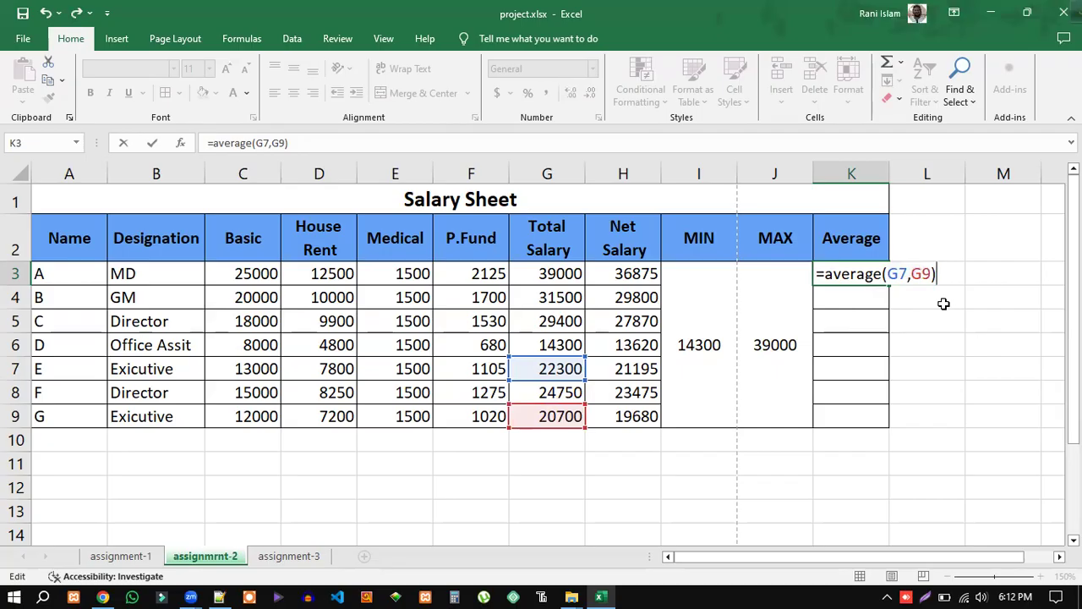
{"action": "key", "text": "Return"}
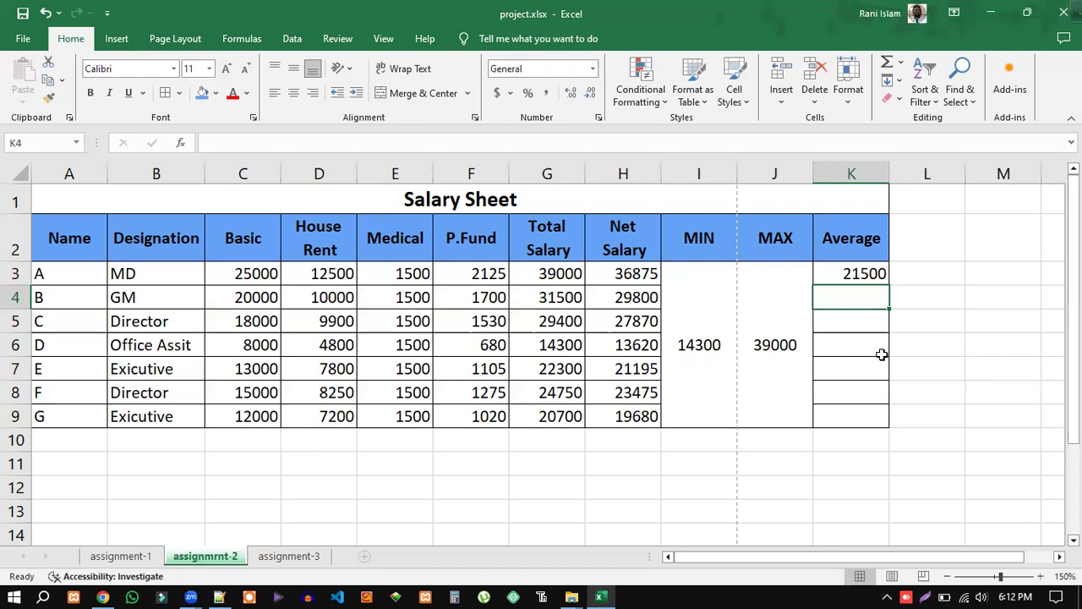
Step: Reopen the formula in K3 to review the AVERAGE function and its arguments, leaving it as entered
{"action": "double_click", "coordinate": [865, 272]}
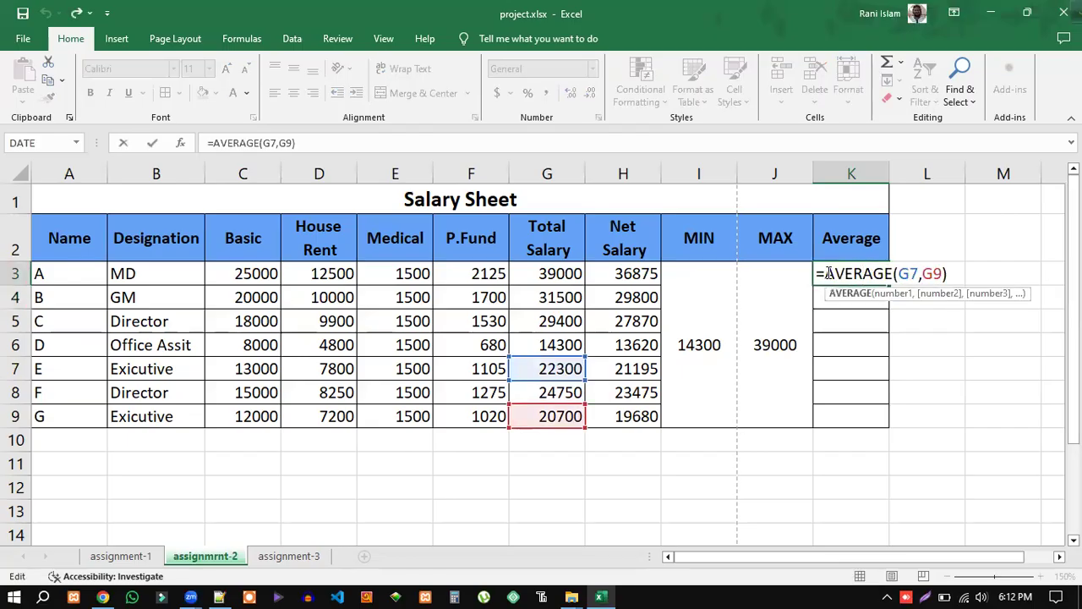
{"action": "left_click_drag", "start_coordinate": [825, 273], "coordinate": [894, 273]}
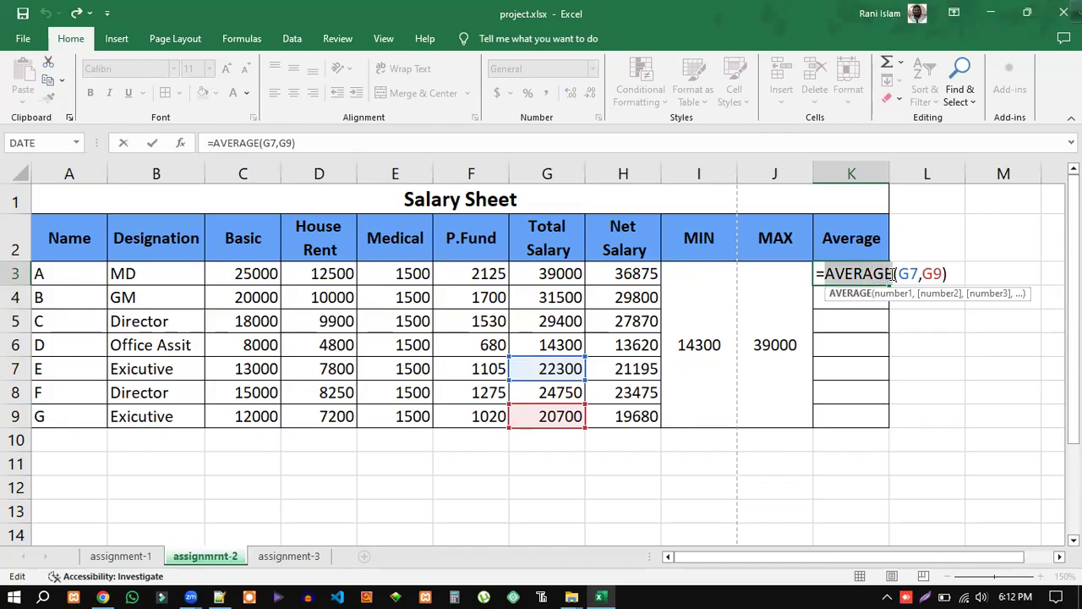
{"action": "left_click_drag", "start_coordinate": [964, 277], "coordinate": [828, 273]}
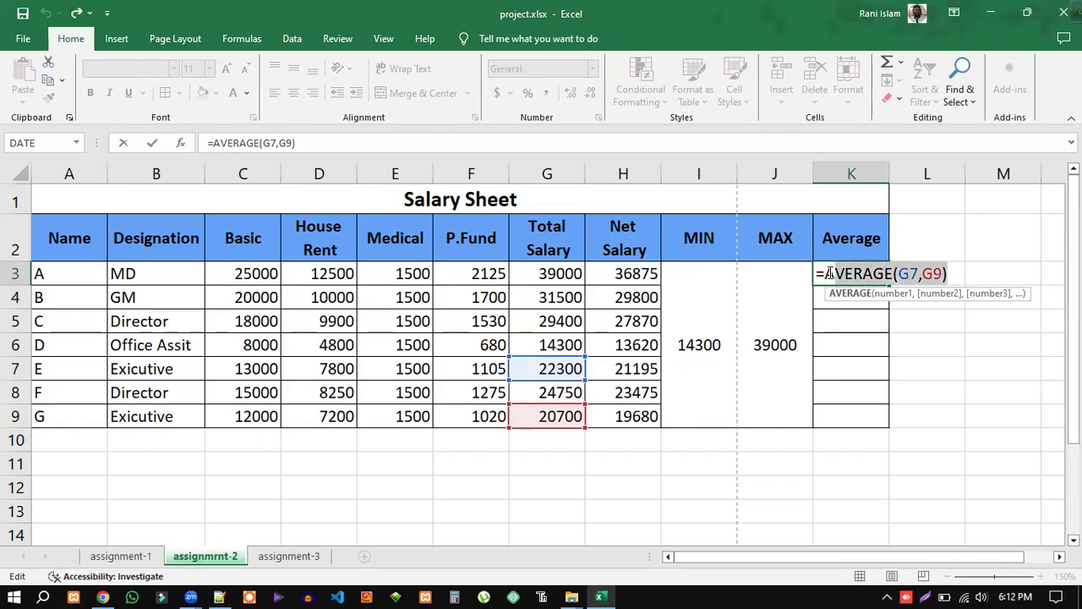
{"action": "left_click", "coordinate": [961, 283]}
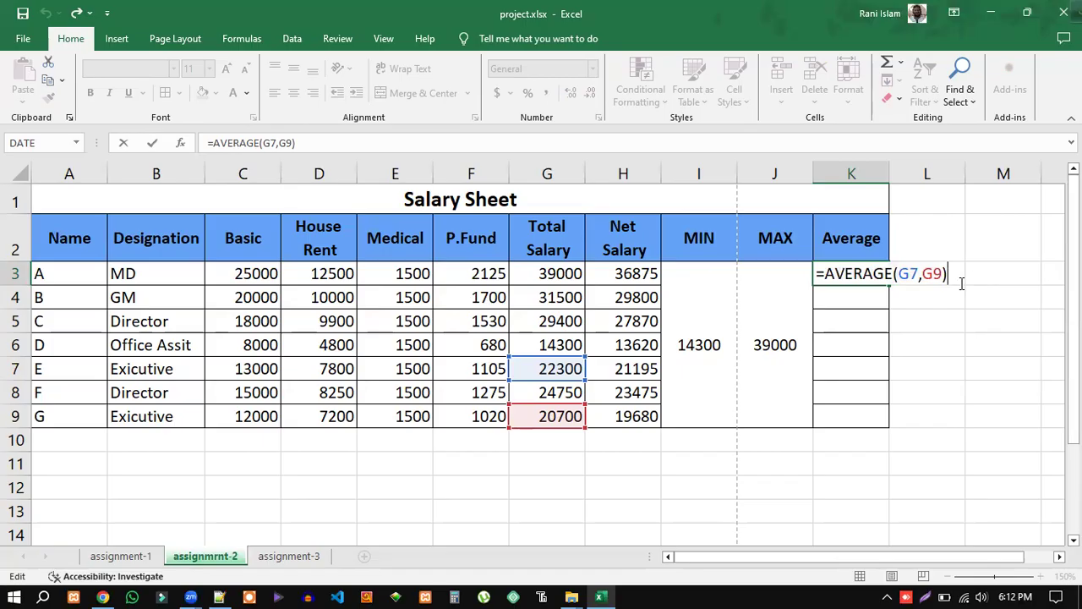
{"action": "key", "text": "Return"}
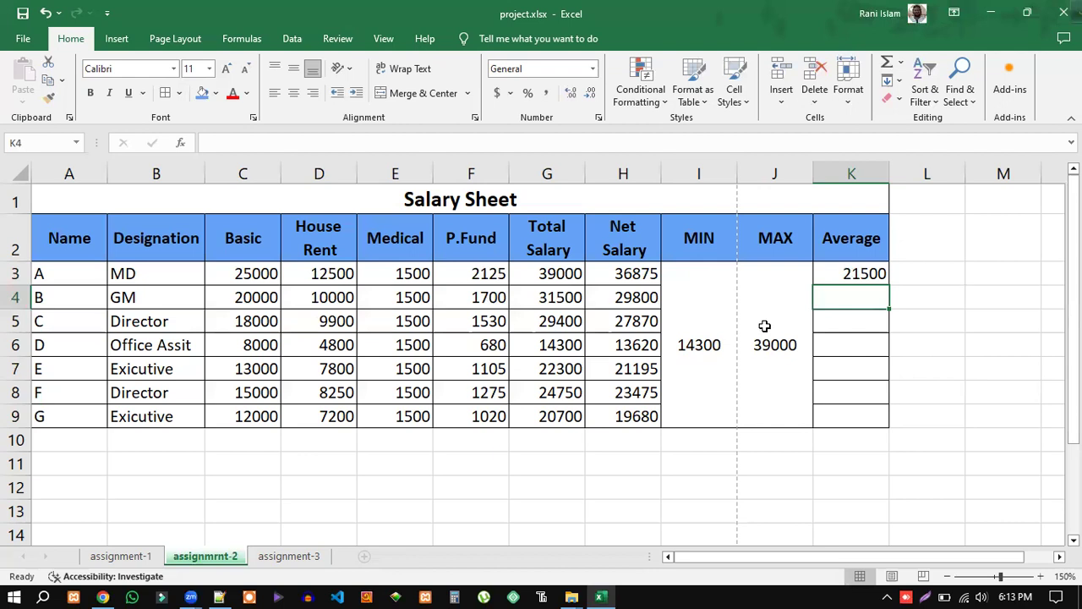
Step: Merge and center K3:K9 under the Average header and middle-align the merged cell vertically
{"action": "left_click", "coordinate": [862, 271]}
{"action": "left_click_drag", "start_coordinate": [858, 295], "coordinate": [865, 415]}
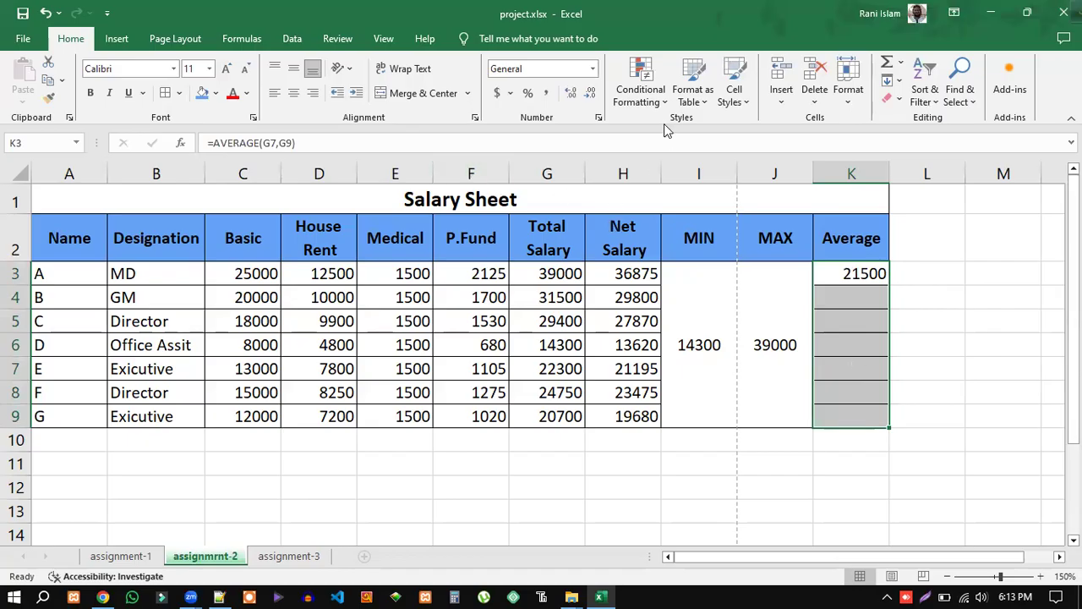
{"action": "left_click", "coordinate": [423, 94]}
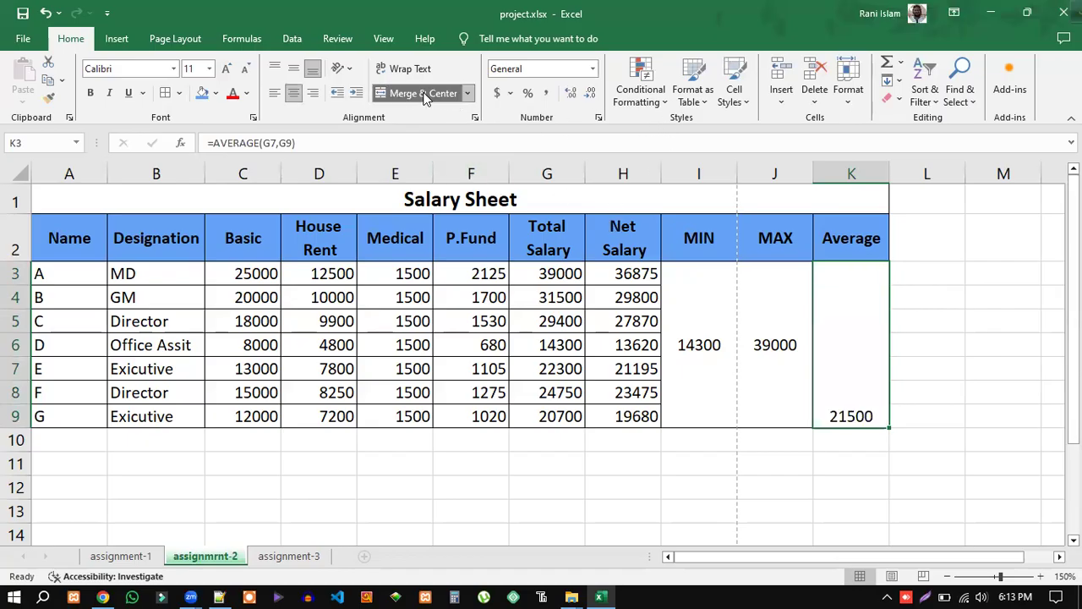
{"action": "left_click", "coordinate": [293, 70]}
{"action": "left_click", "coordinate": [937, 365]}
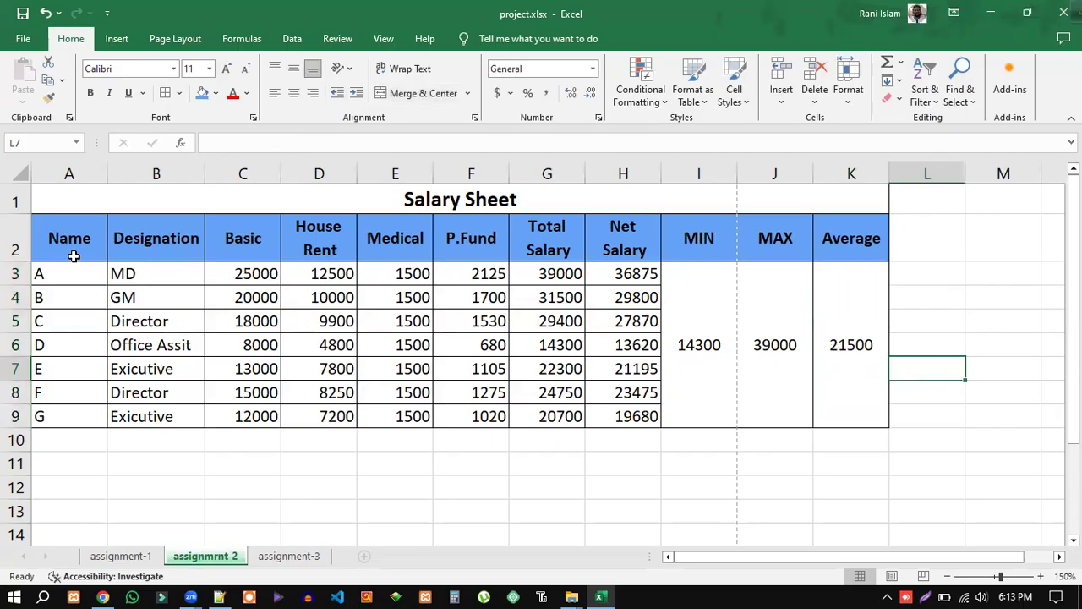
Step: Switch to the assignment PDF in Chrome to review instructions 4 to 11
{"action": "left_click", "coordinate": [102, 597]}
{"action": "left_click_drag", "start_coordinate": [551, 367], "coordinate": [127, 125]}
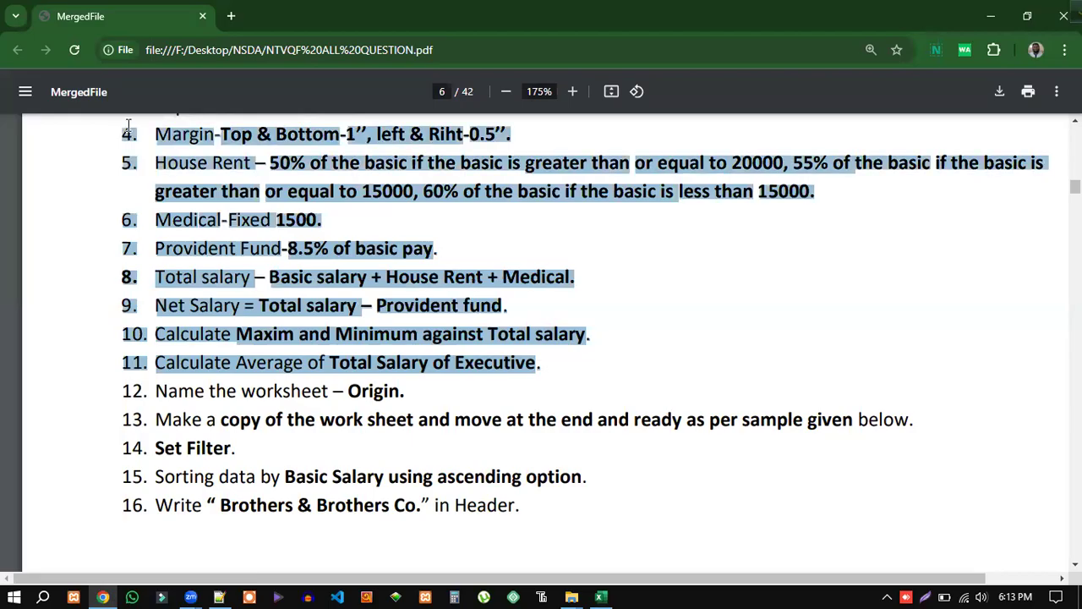
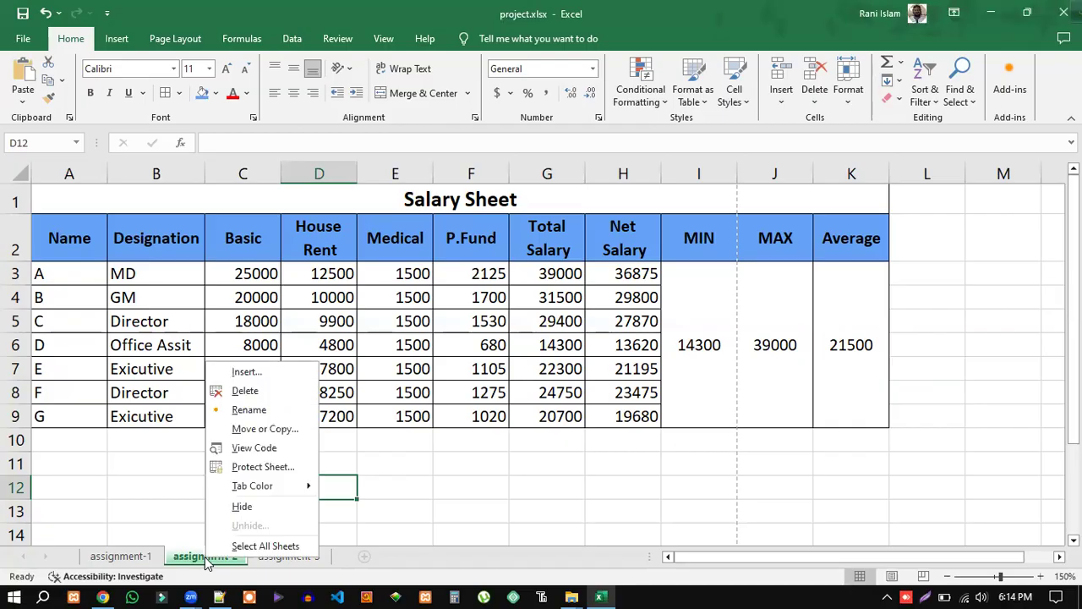
{"action": "left_click", "coordinate": [246, 409]}
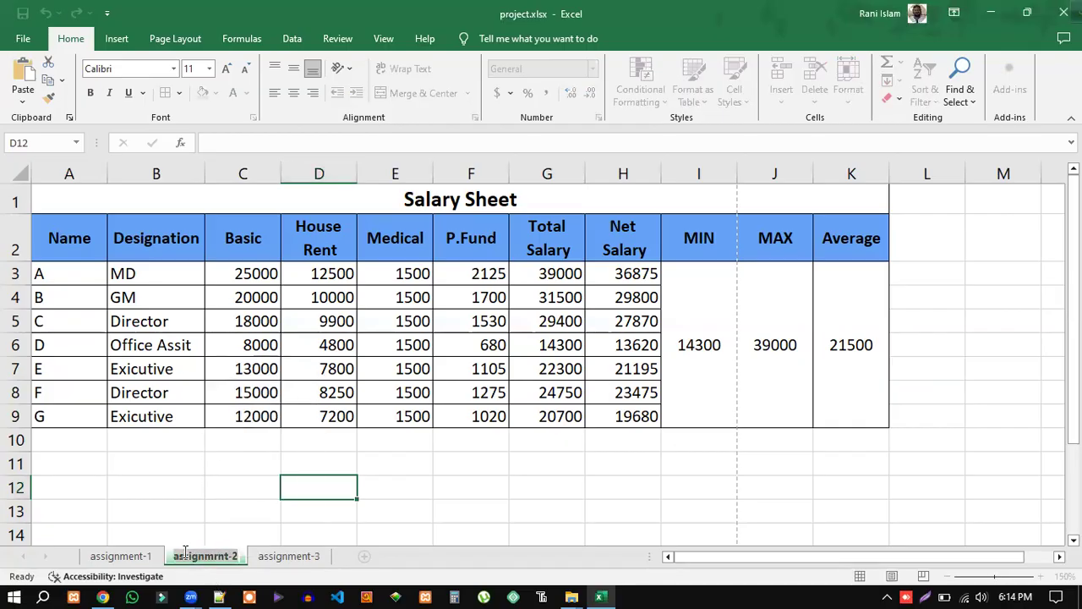
{"action": "left_click", "coordinate": [239, 555]}
{"action": "left_click_drag", "start_coordinate": [239, 556], "coordinate": [176, 555]}
{"action": "key", "text": "Return"}
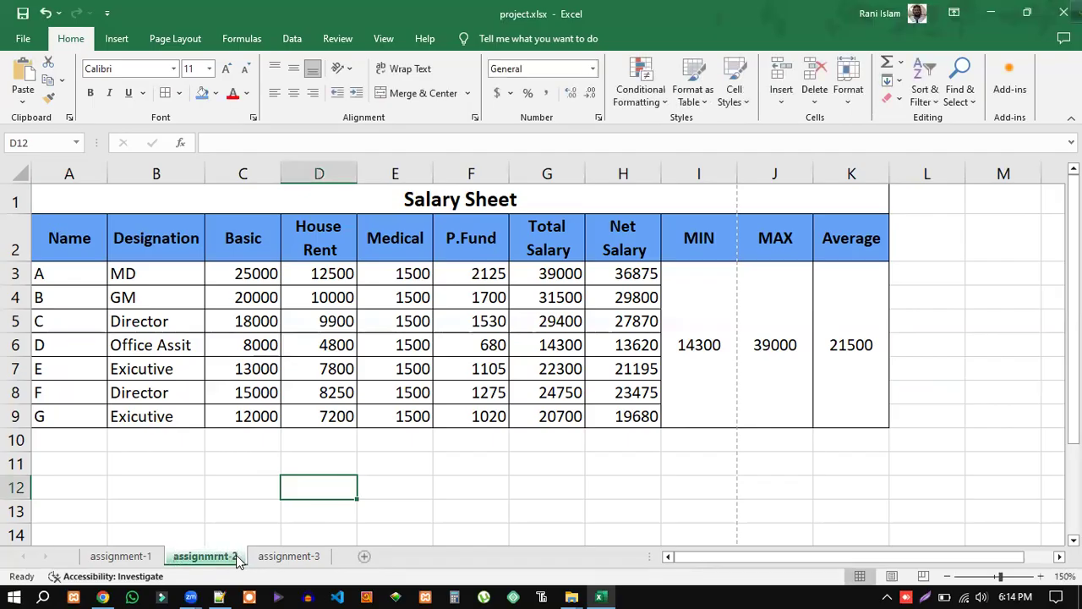
Step: Rename the assignmrnt-2 worksheet as Origin
{"action": "right_click", "coordinate": [218, 558]}
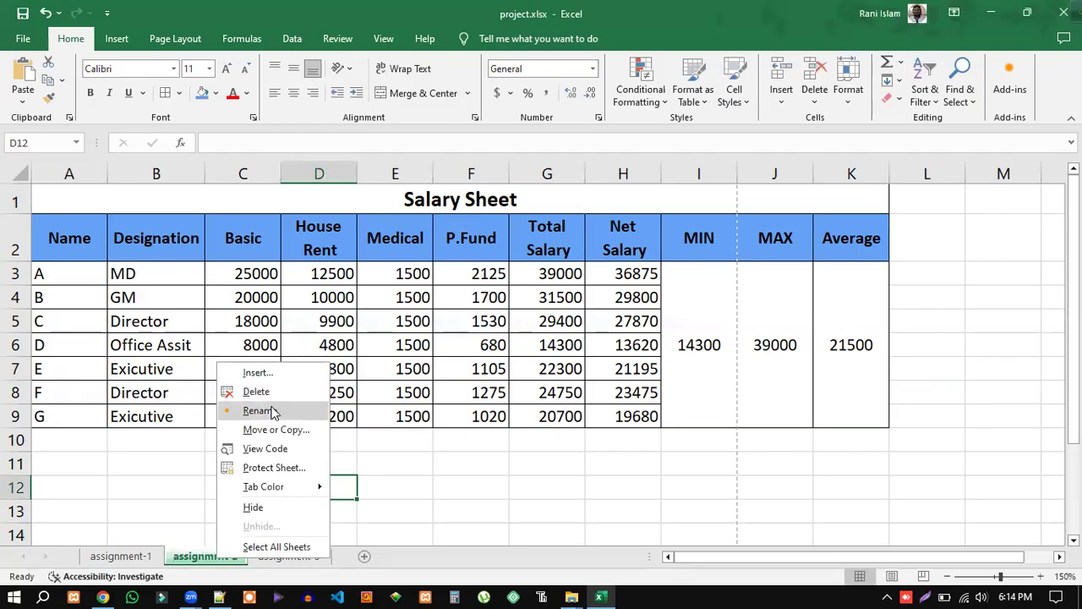
{"action": "left_click", "coordinate": [271, 411]}
{"action": "left_click", "coordinate": [238, 555]}
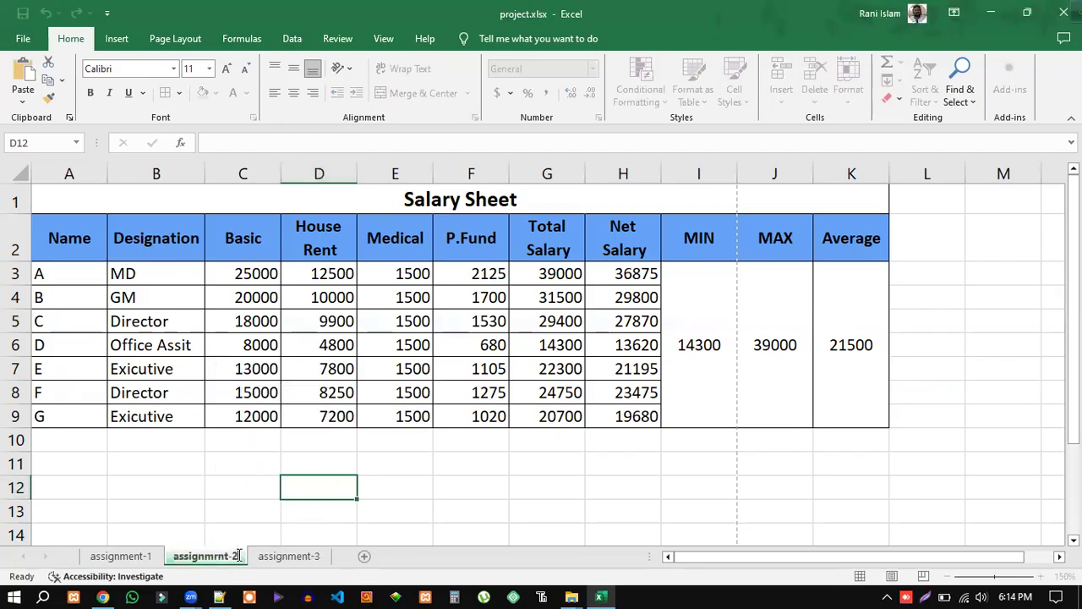
{"action": "key", "text": "BackSpace"}
{"action": "key", "text": "BackSpace"}
{"action": "key", "text": "BackSpace"}
{"action": "key", "text": "BackSpace"}
{"action": "key", "text": "BackSpace"}
{"action": "key", "text": "BackSpace"}
{"action": "key", "text": "BackSpace"}
{"action": "key", "text": "BackSpace"}
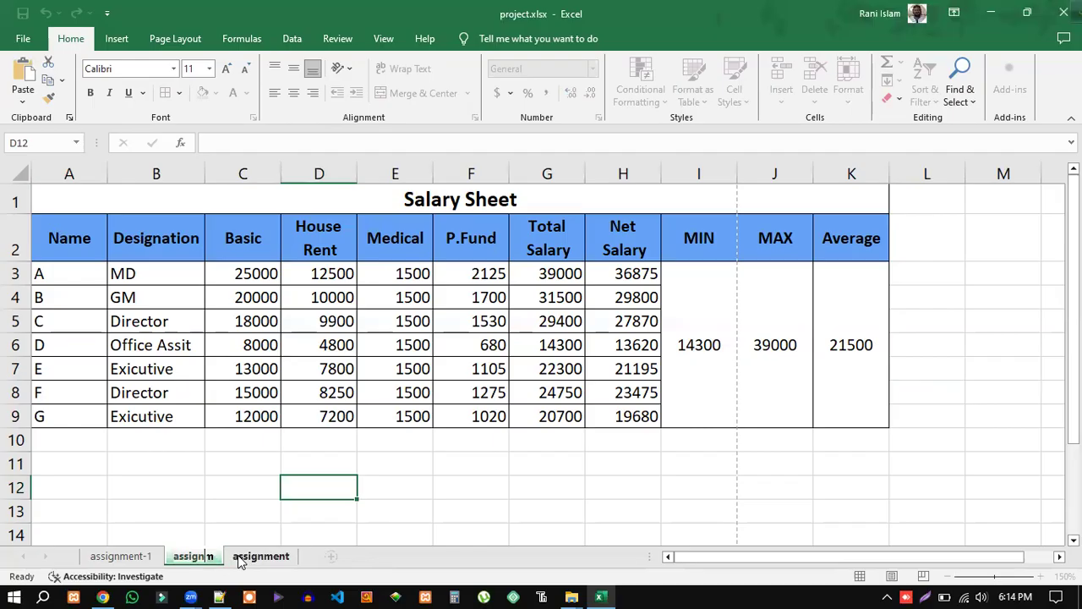
{"action": "key", "text": "BackSpace"}
{"action": "key", "text": "BackSpace"}
{"action": "key", "text": "BackSpace"}
{"action": "key", "text": "BackSpace"}
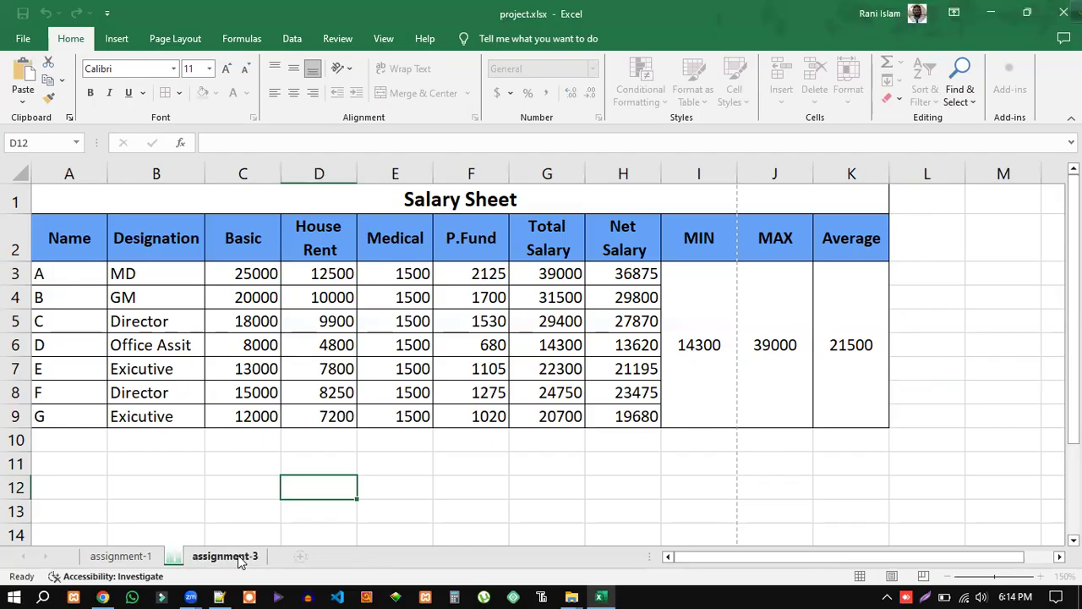
{"action": "type", "text": "Origin"}
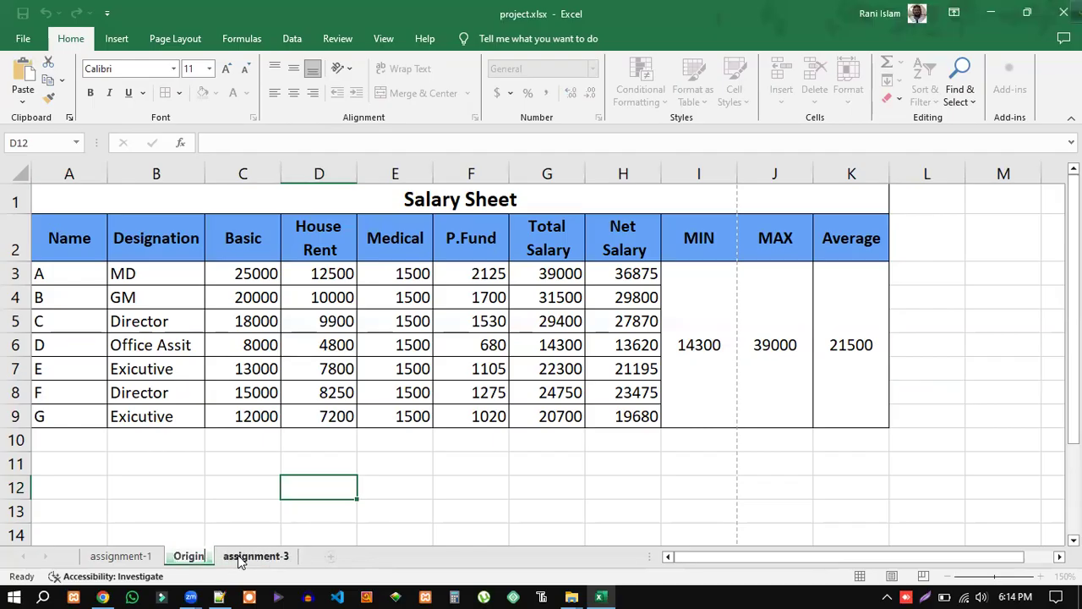
{"action": "left_click", "coordinate": [259, 512]}
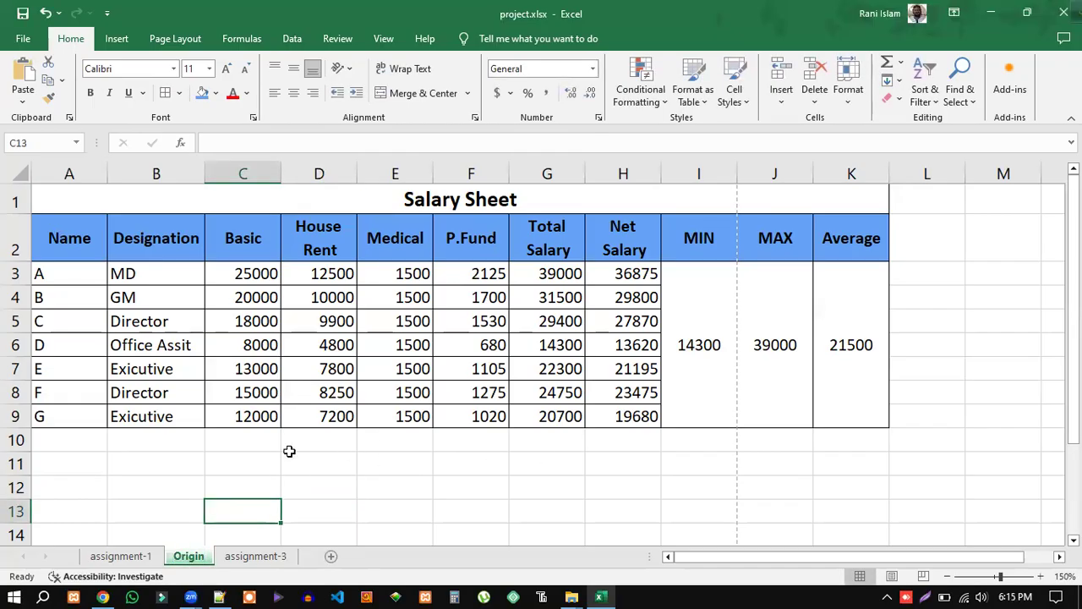
Step: Switch to the assignment PDF in Chrome to examine instruction 12 and instruction 13 on copying the worksheet
{"action": "left_click", "coordinate": [102, 597]}
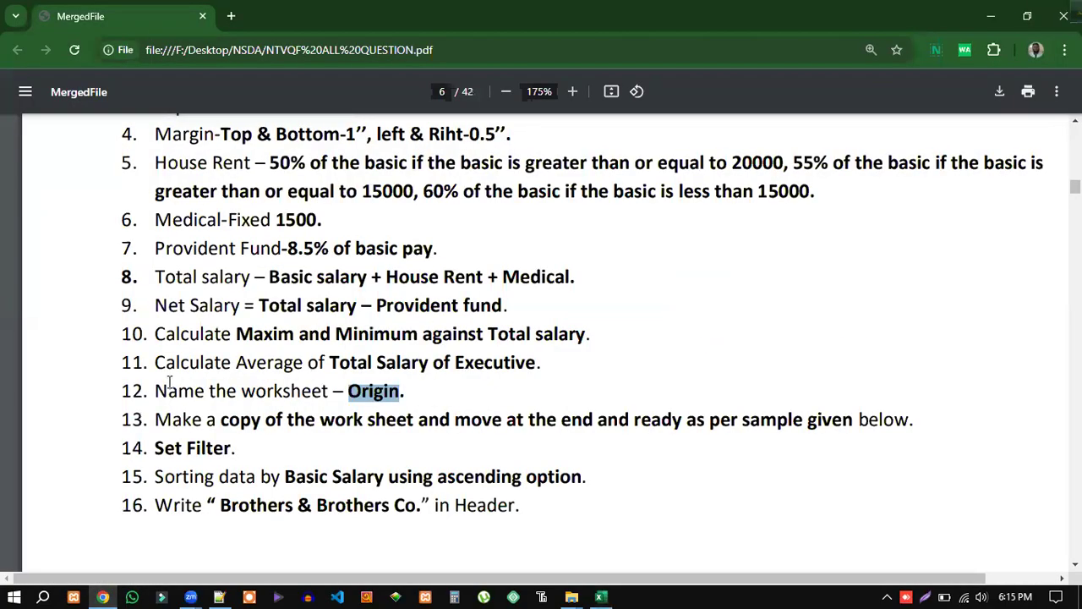
{"action": "left_click_drag", "start_coordinate": [156, 391], "coordinate": [406, 391]}
{"action": "left_click", "coordinate": [457, 399]}
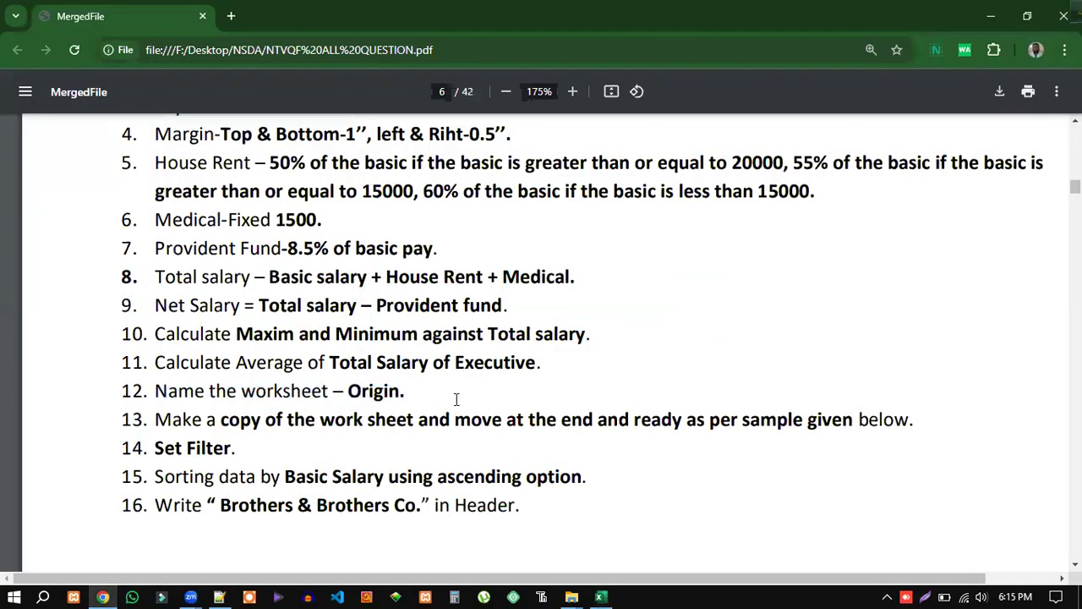
{"action": "left_click_drag", "start_coordinate": [156, 420], "coordinate": [416, 421]}
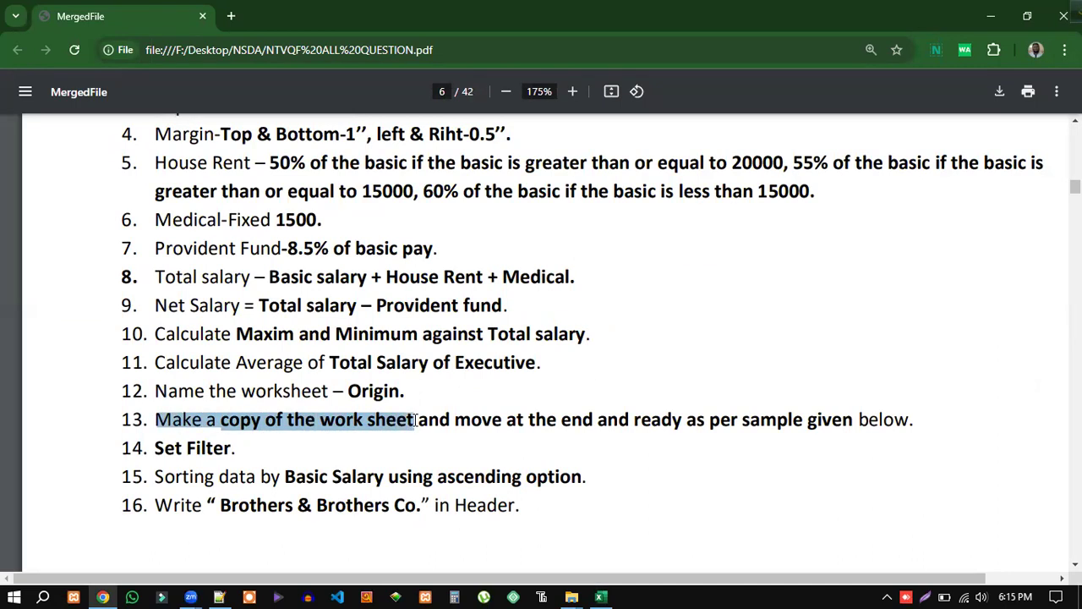
Step: Examine the "move at the end" wording of instruction 13 in the assignment PDF and check the worksheet order in project.xlsx
{"action": "left_click", "coordinate": [605, 596]}
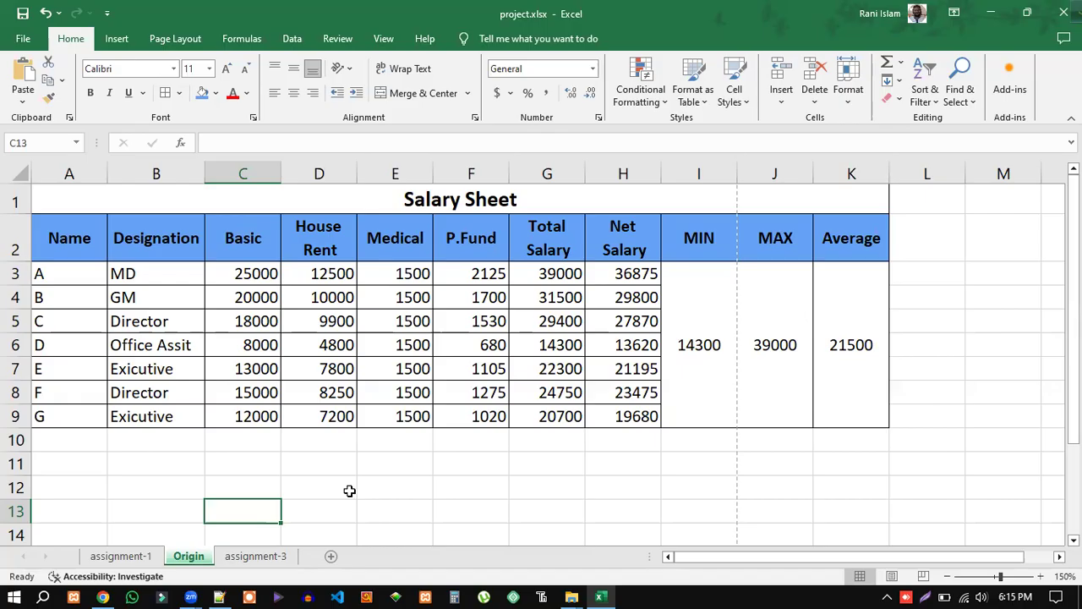
{"action": "key", "text": "alt+Tab"}
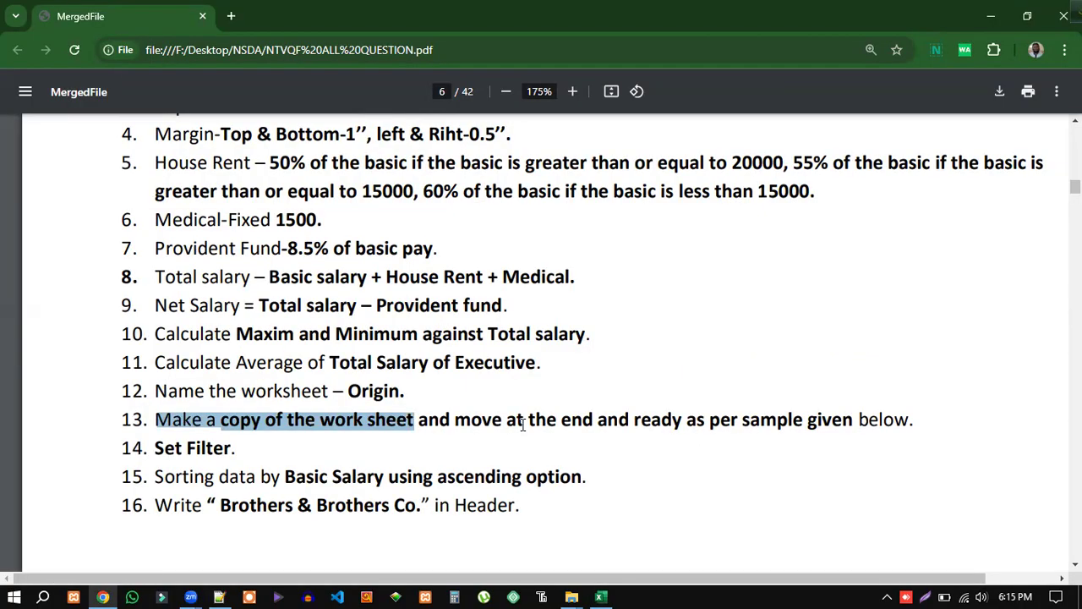
{"action": "left_click_drag", "start_coordinate": [457, 423], "coordinate": [590, 422]}
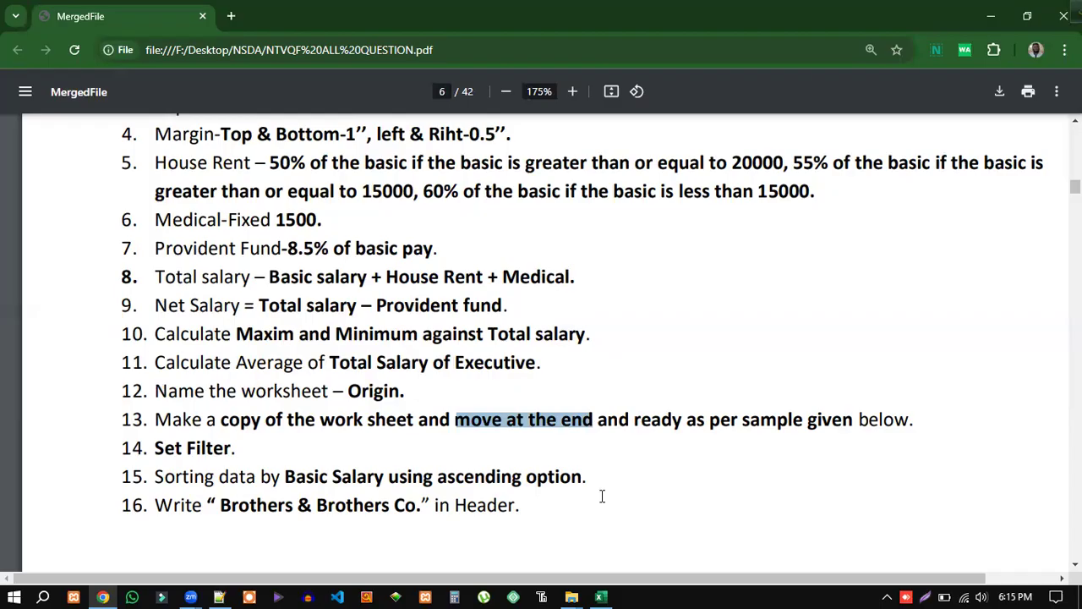
{"action": "key", "text": "alt+Tab"}
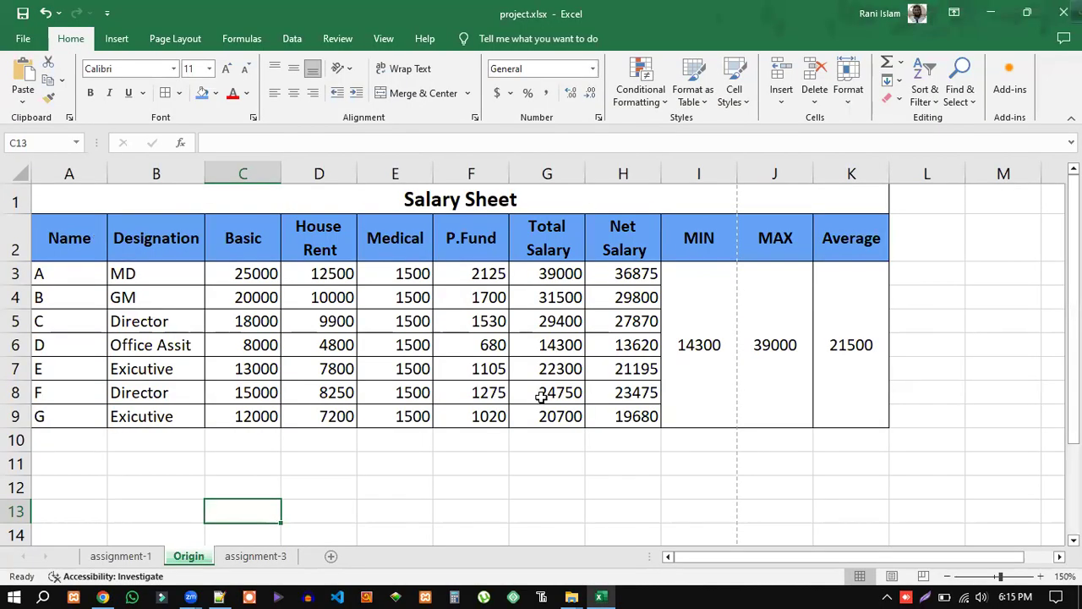
{"action": "left_click", "coordinate": [119, 556]}
{"action": "left_click", "coordinate": [186, 558]}
{"action": "left_click", "coordinate": [244, 559]}
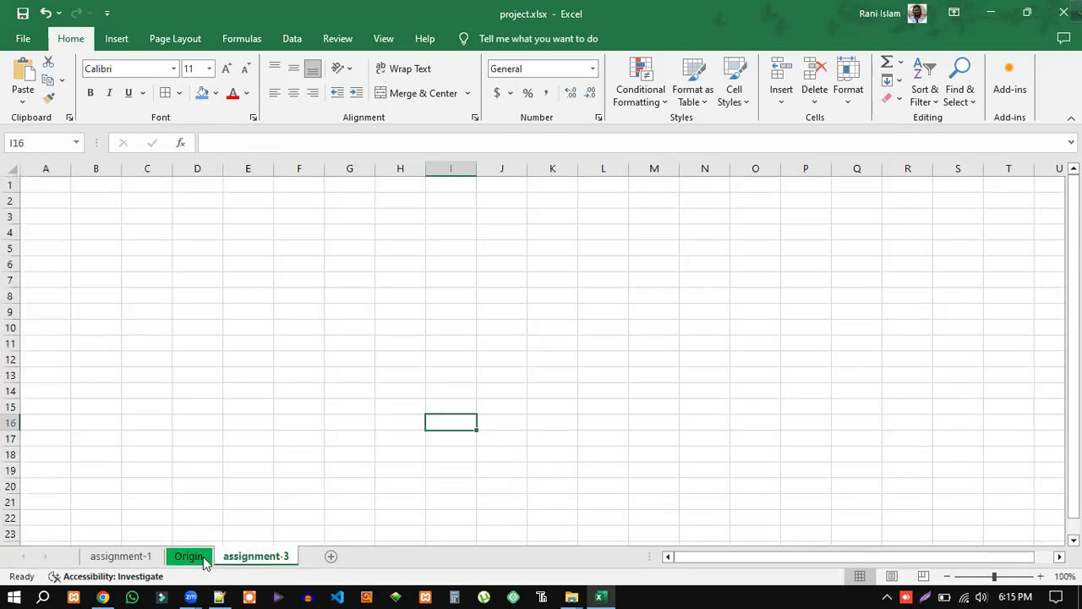
{"action": "left_click", "coordinate": [188, 560]}
{"action": "left_click", "coordinate": [244, 558]}
{"action": "left_click", "coordinate": [186, 558]}
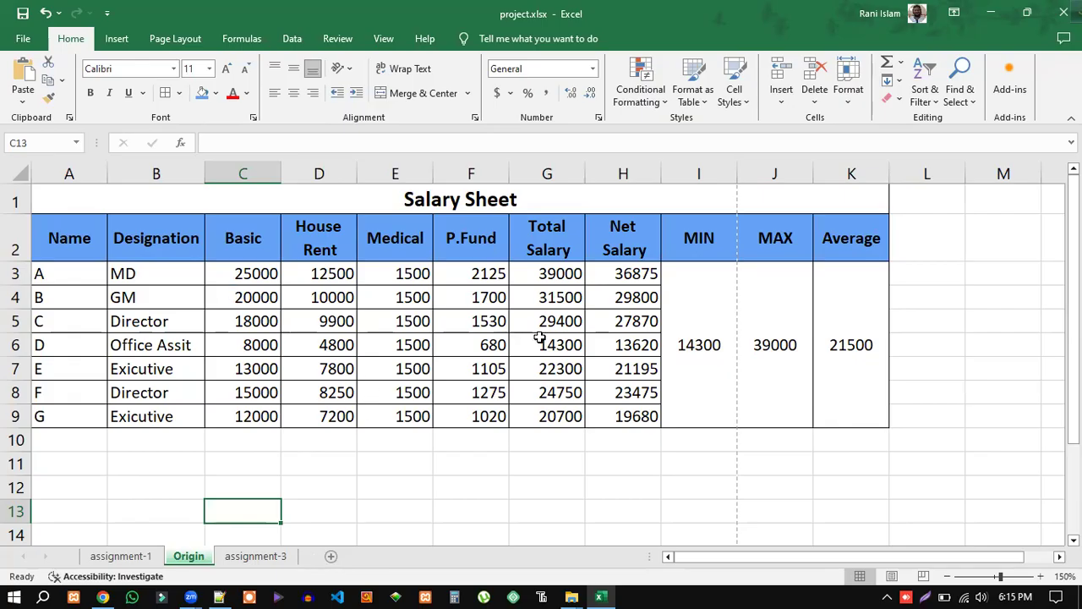
Step: Switch to the assignment PDF in Chrome and examine the two sample Salary Sheet tables on page 7
{"action": "left_click", "coordinate": [102, 597]}
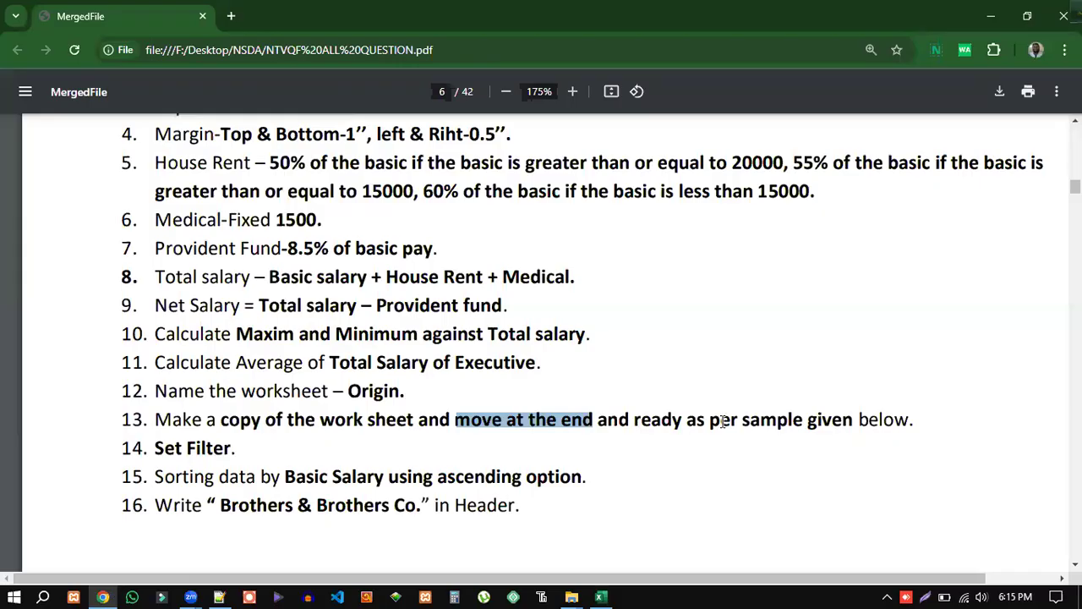
{"action": "left_click", "coordinate": [944, 427]}
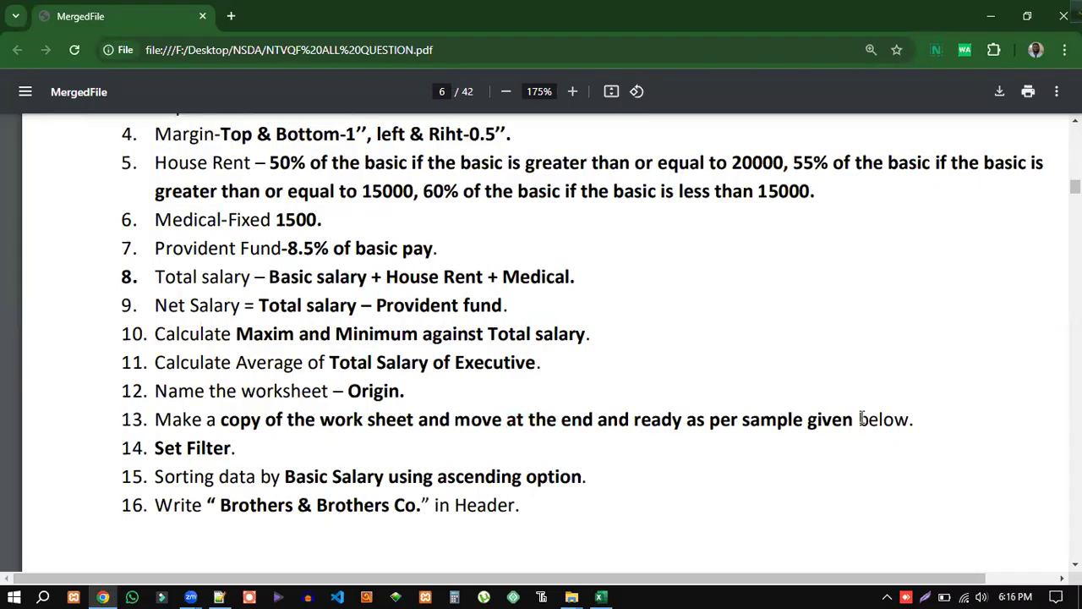
{"action": "scroll", "coordinate": [778, 427], "scroll_direction": "down", "scroll_amount": 12}
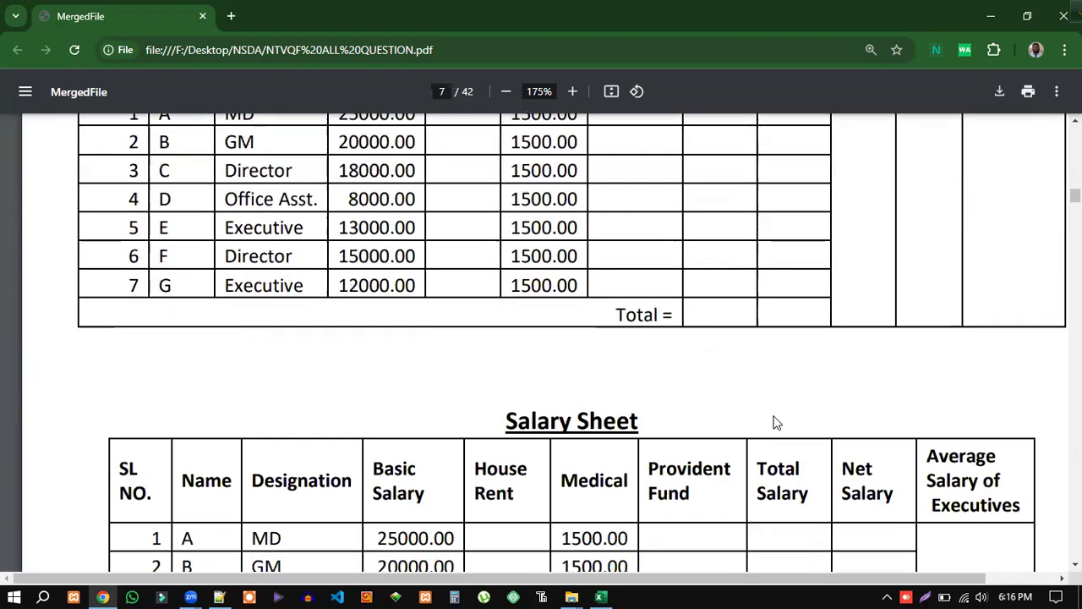
{"action": "scroll", "coordinate": [778, 422], "scroll_direction": "up", "scroll_amount": 3}
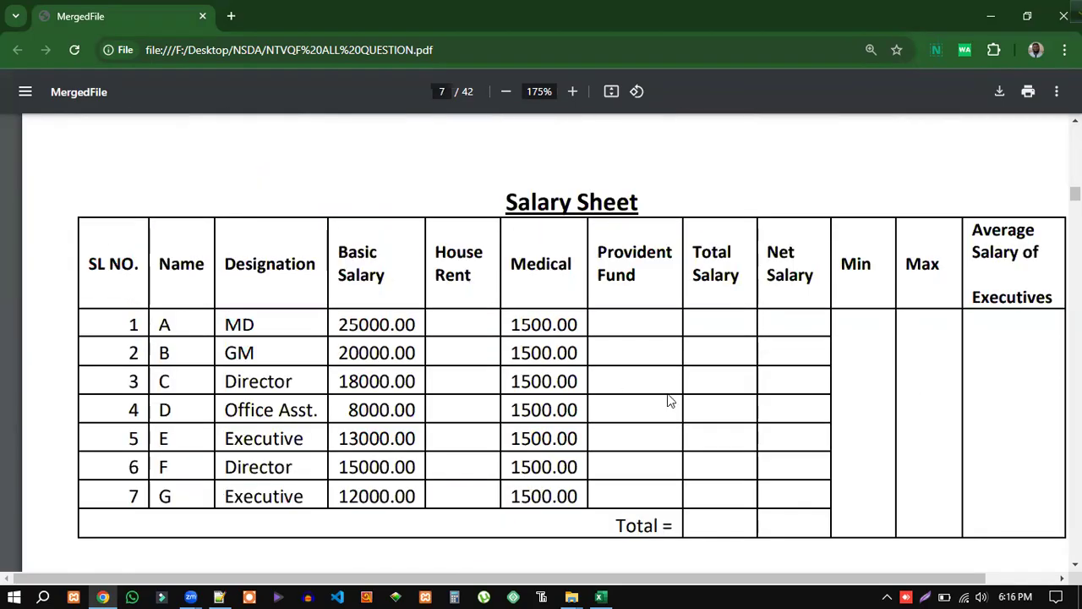
{"action": "scroll", "coordinate": [664, 306], "scroll_direction": "down", "scroll_amount": 2}
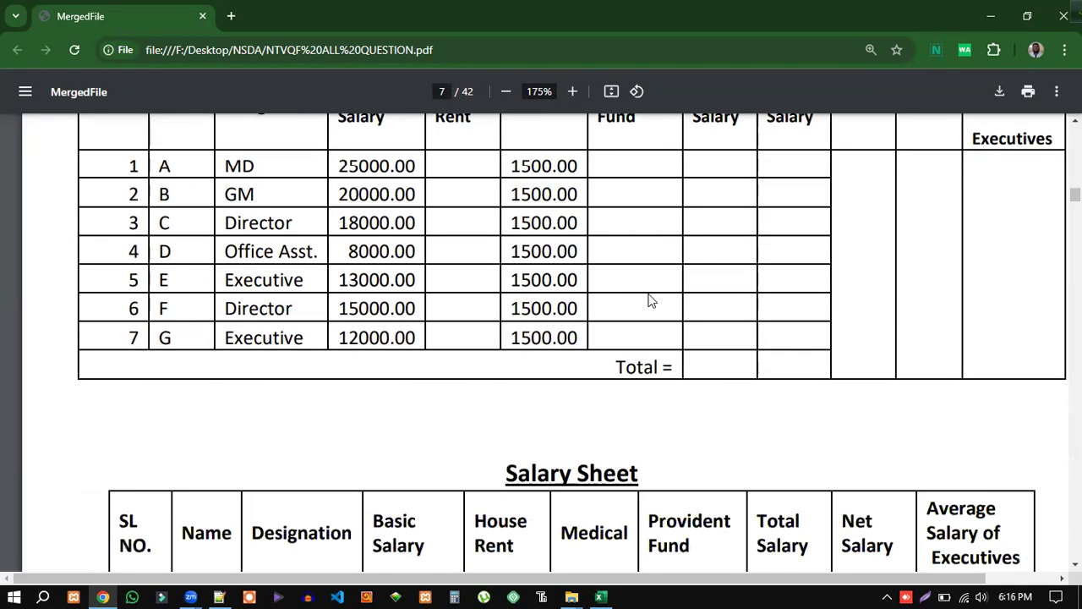
{"action": "scroll", "coordinate": [686, 285], "scroll_direction": "down", "scroll_amount": 4}
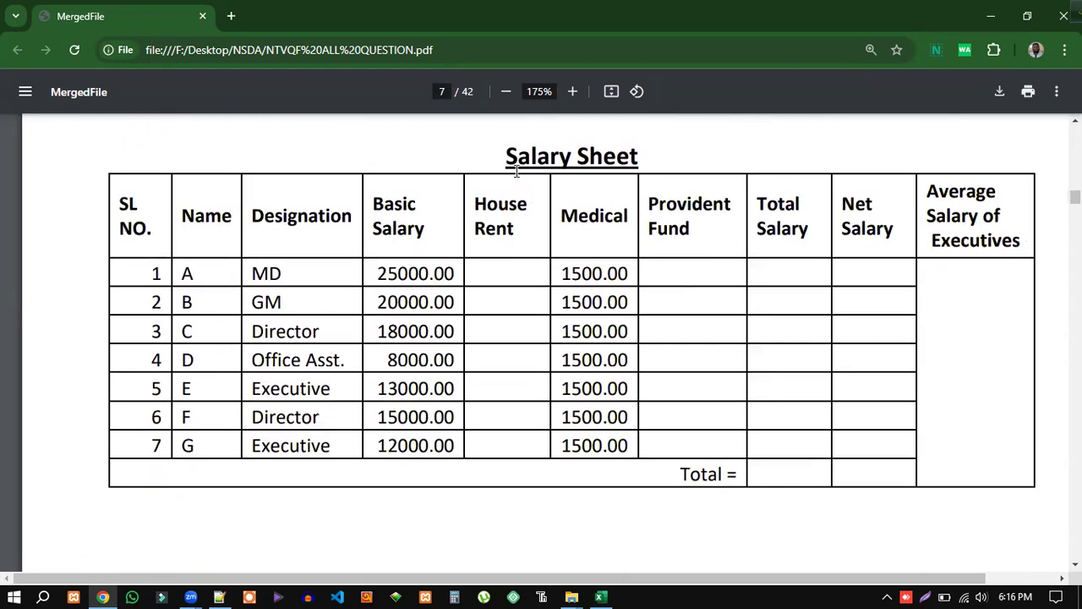
{"action": "scroll", "coordinate": [744, 406], "scroll_direction": "down", "scroll_amount": 2}
{"action": "scroll", "coordinate": [773, 285], "scroll_direction": "up", "scroll_amount": 2}
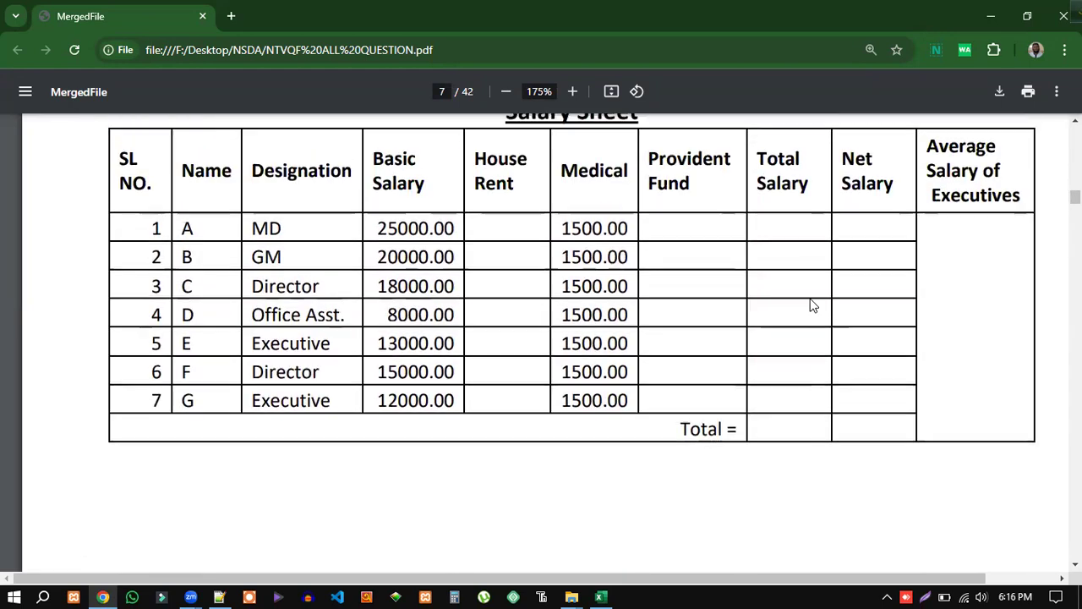
{"action": "scroll", "coordinate": [810, 305], "scroll_direction": "up", "scroll_amount": 2}
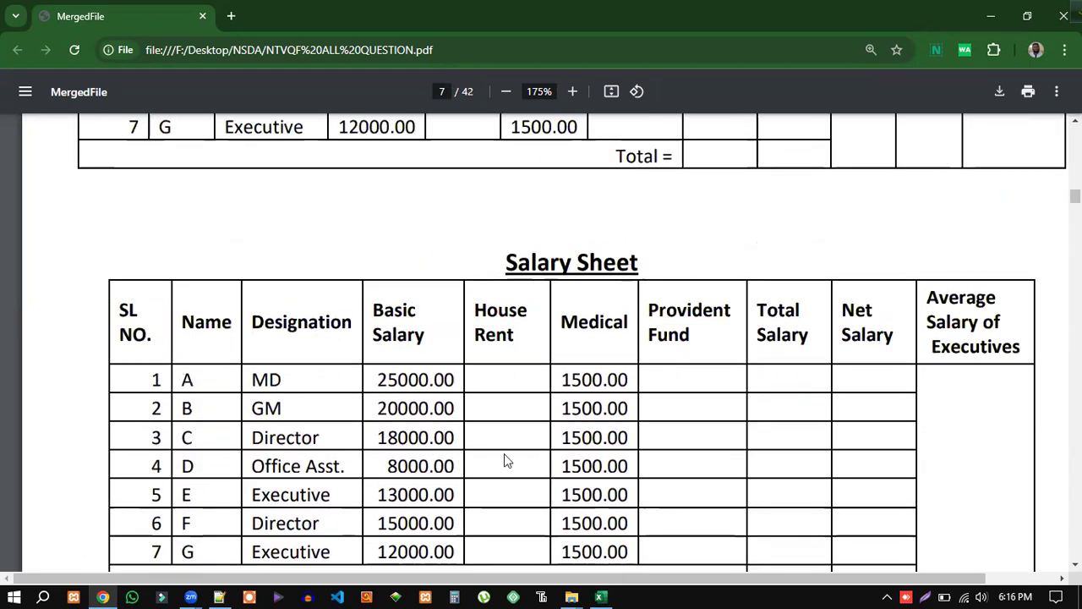
Step: Switch to the project.xlsx workbook in Excel and open the Move or Copy dialog for the Origin worksheet
{"action": "left_click", "coordinate": [601, 597]}
{"action": "scroll", "coordinate": [403, 419], "scroll_direction": "down", "scroll_amount": 1}
{"action": "scroll", "coordinate": [403, 419], "scroll_direction": "down", "scroll_amount": 1}
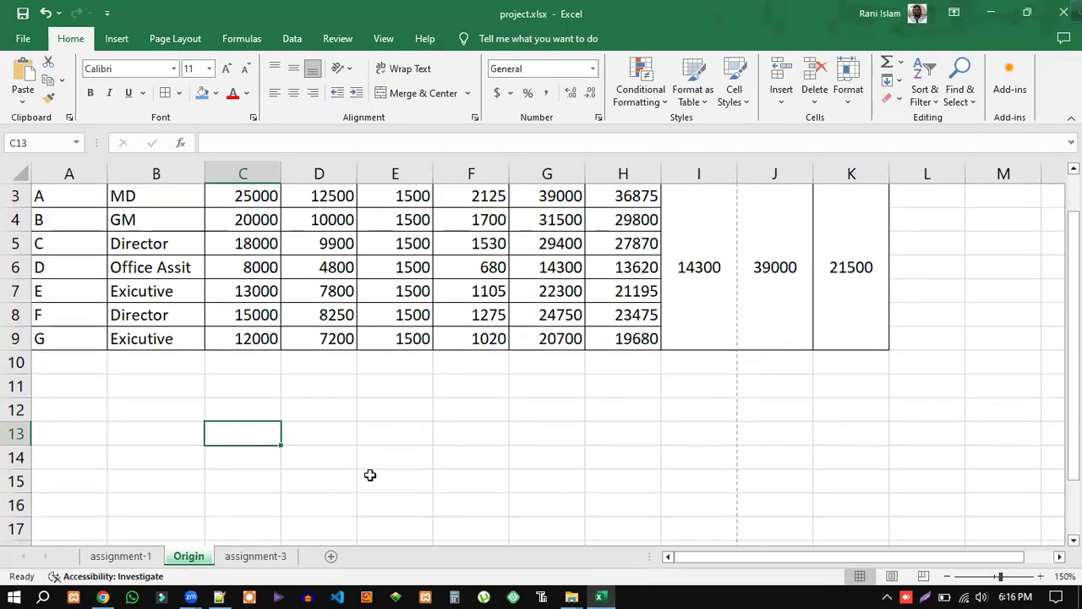
{"action": "scroll", "coordinate": [329, 421], "scroll_direction": "up", "scroll_amount": 2}
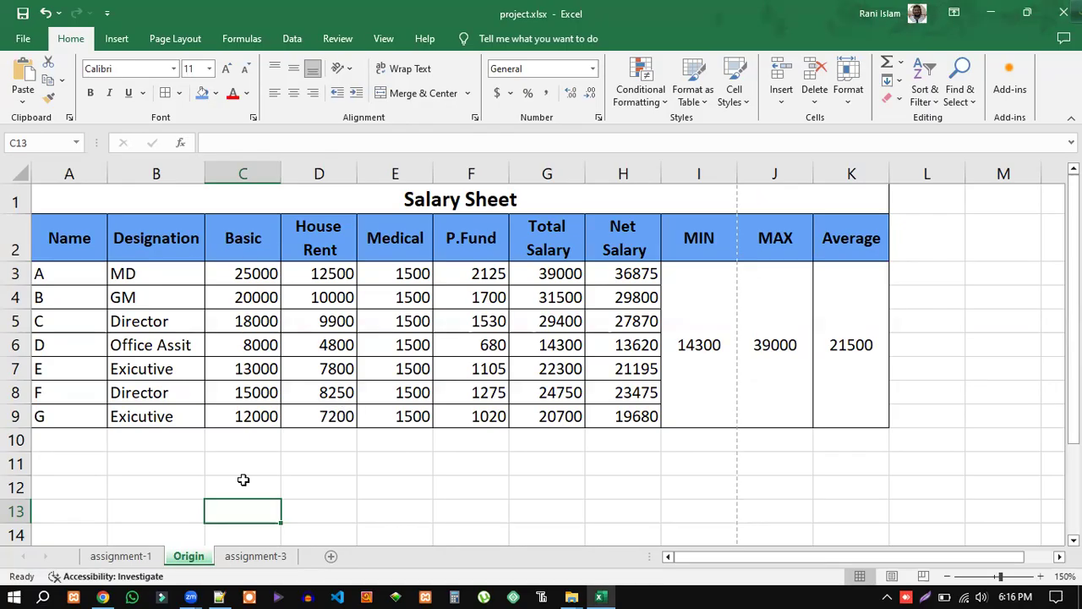
{"action": "right_click", "coordinate": [186, 563]}
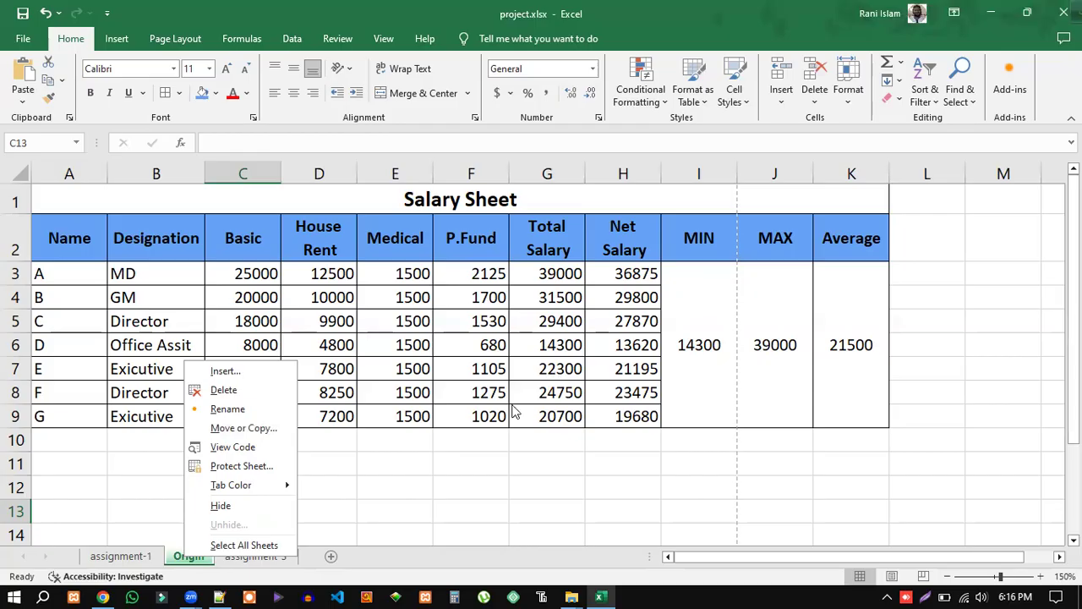
{"action": "right_click", "coordinate": [171, 564]}
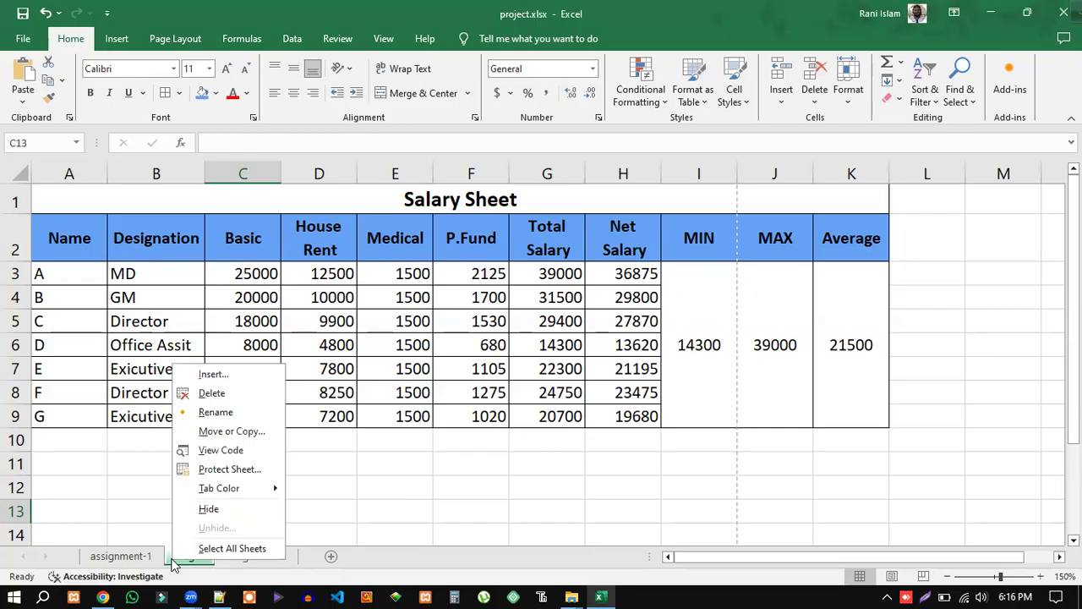
{"action": "left_click", "coordinate": [207, 435]}
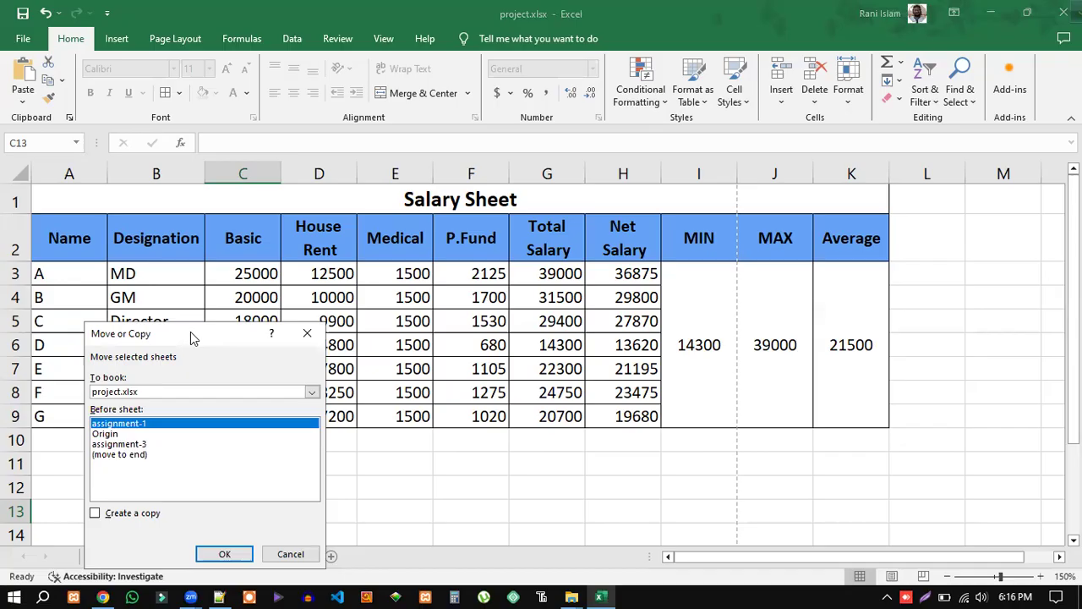
{"action": "left_click_drag", "start_coordinate": [191, 332], "coordinate": [569, 143]}
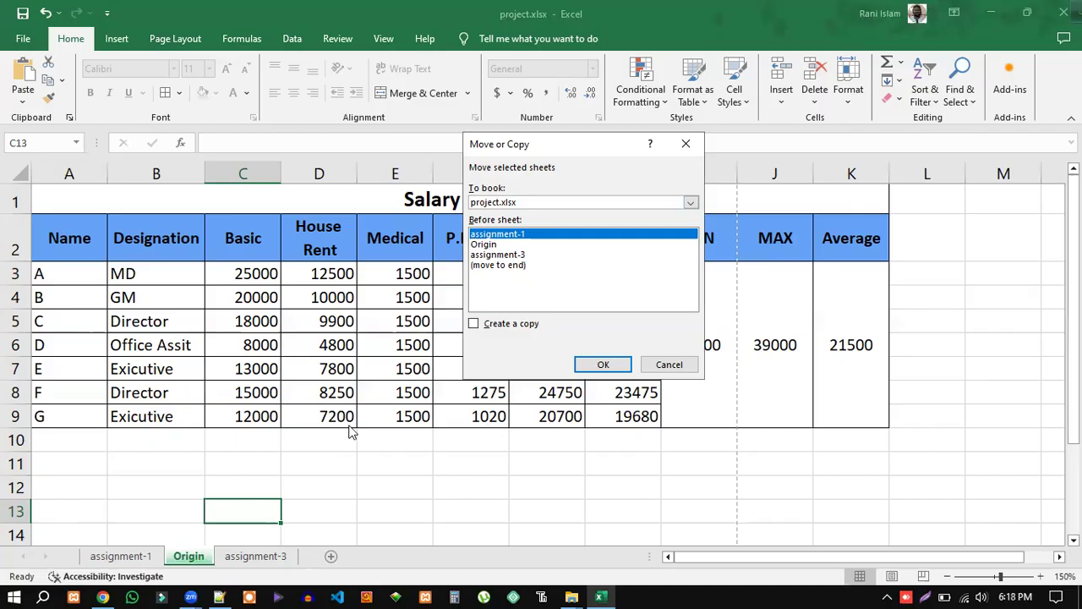
Step: Try a new book as the destination workbook for the Origin worksheet and restore project.xlsx as the destination
{"action": "left_click", "coordinate": [691, 204]}
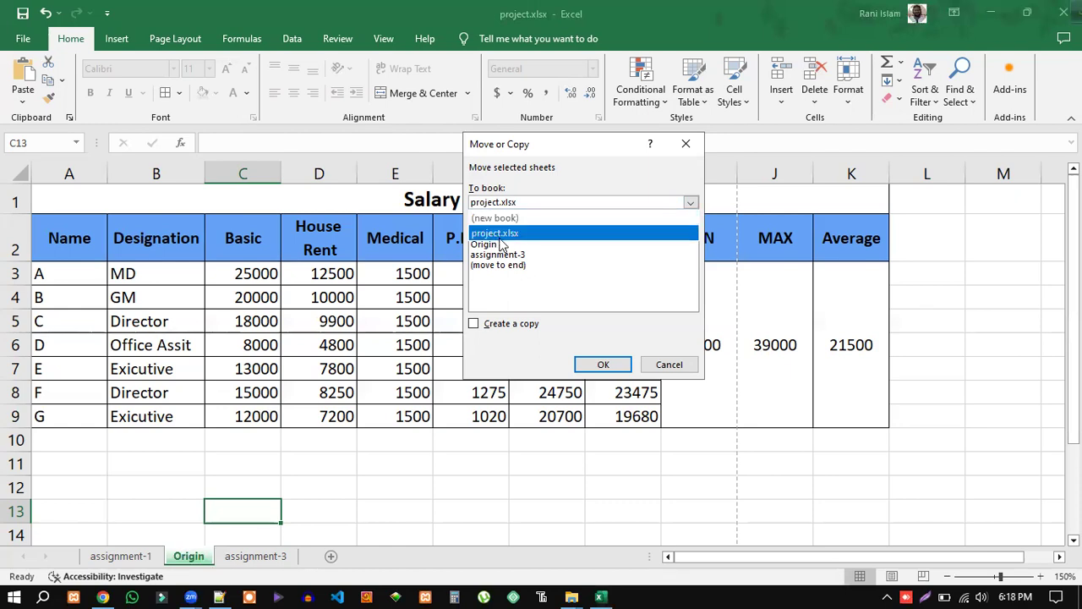
{"action": "left_click", "coordinate": [493, 218]}
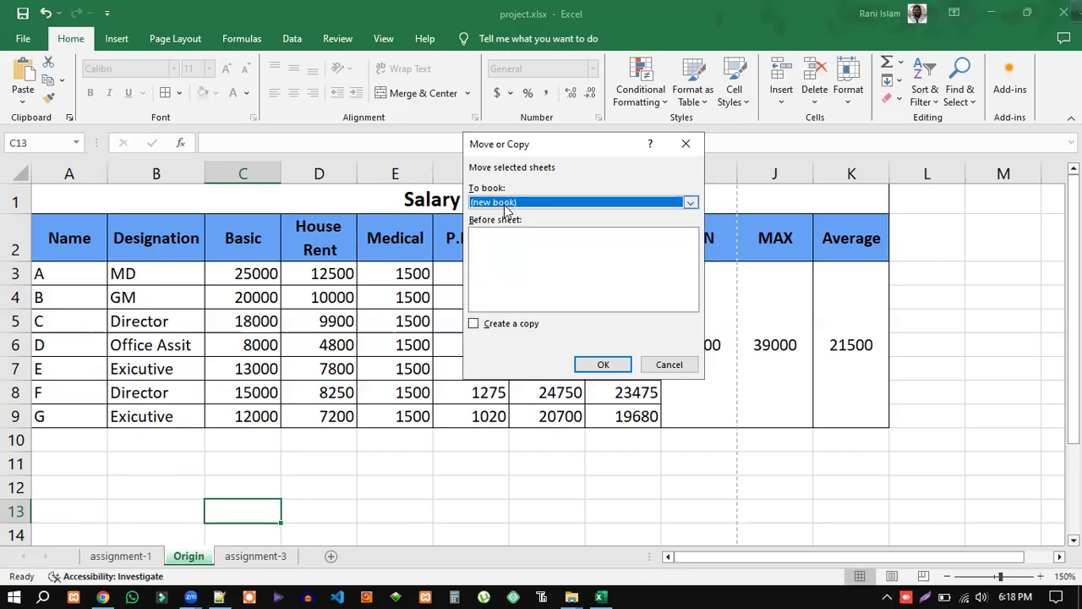
{"action": "left_click", "coordinate": [530, 203]}
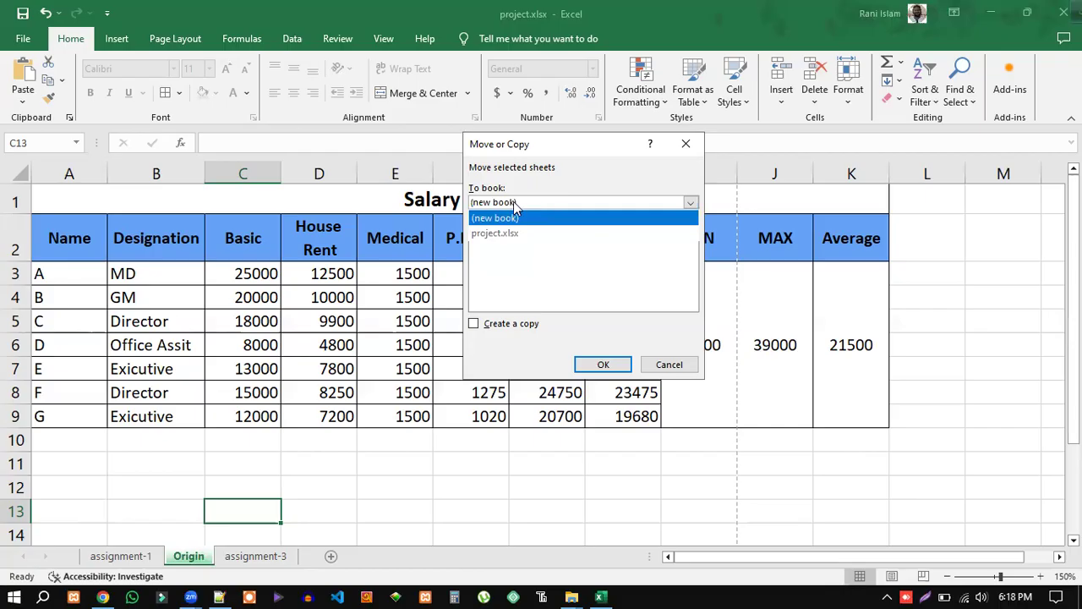
{"action": "left_click", "coordinate": [504, 219]}
{"action": "left_click", "coordinate": [525, 204]}
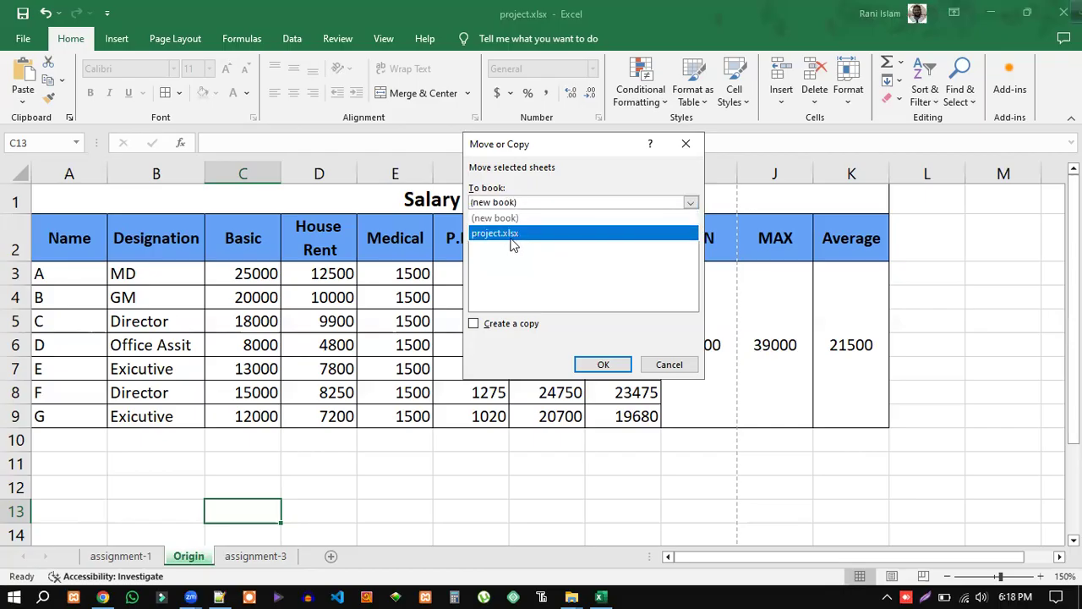
{"action": "left_click", "coordinate": [484, 236]}
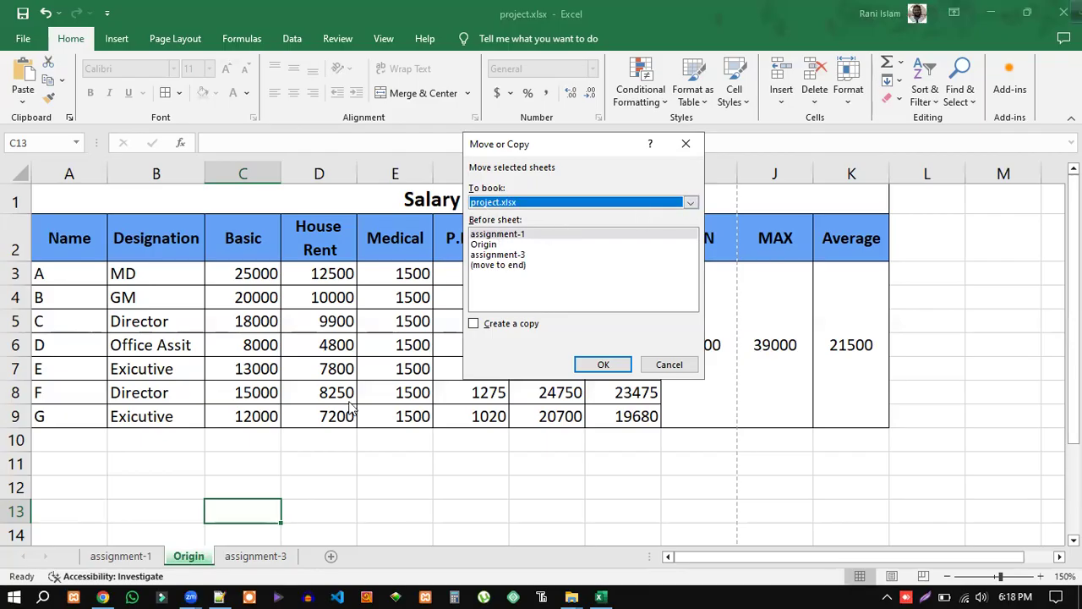
{"action": "left_click", "coordinate": [508, 204]}
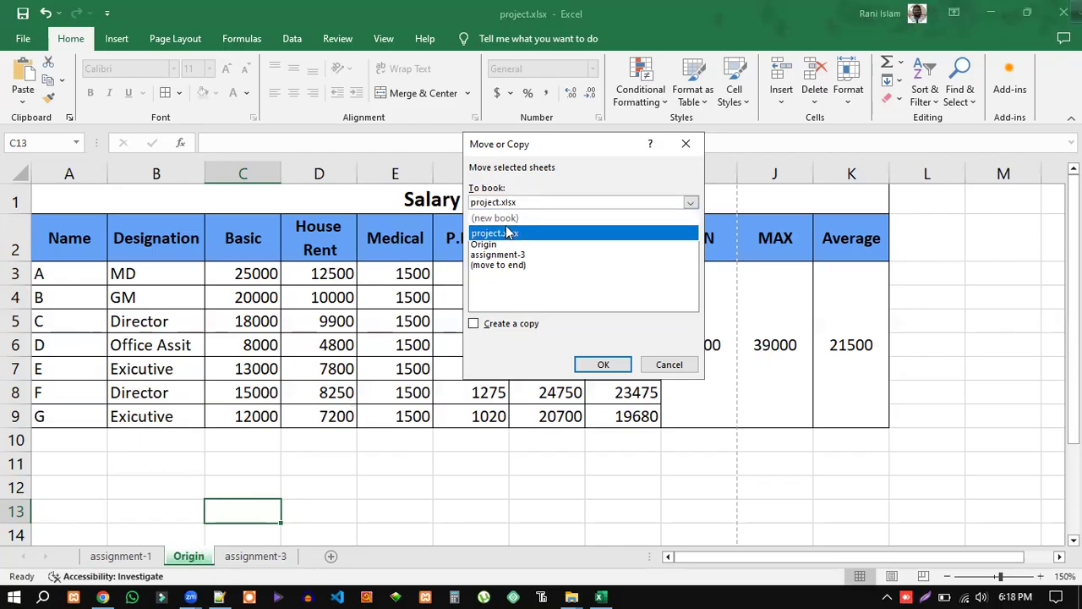
{"action": "left_click", "coordinate": [510, 300]}
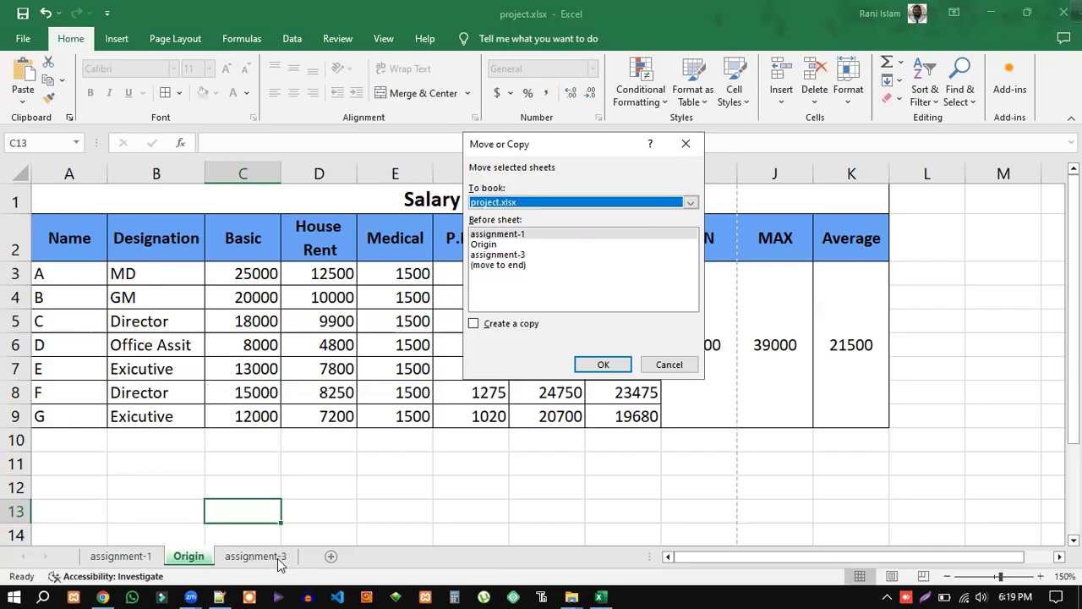
Step: Create a copy of the Origin worksheet at the end of project.xlsx
{"action": "left_click", "coordinate": [499, 254]}
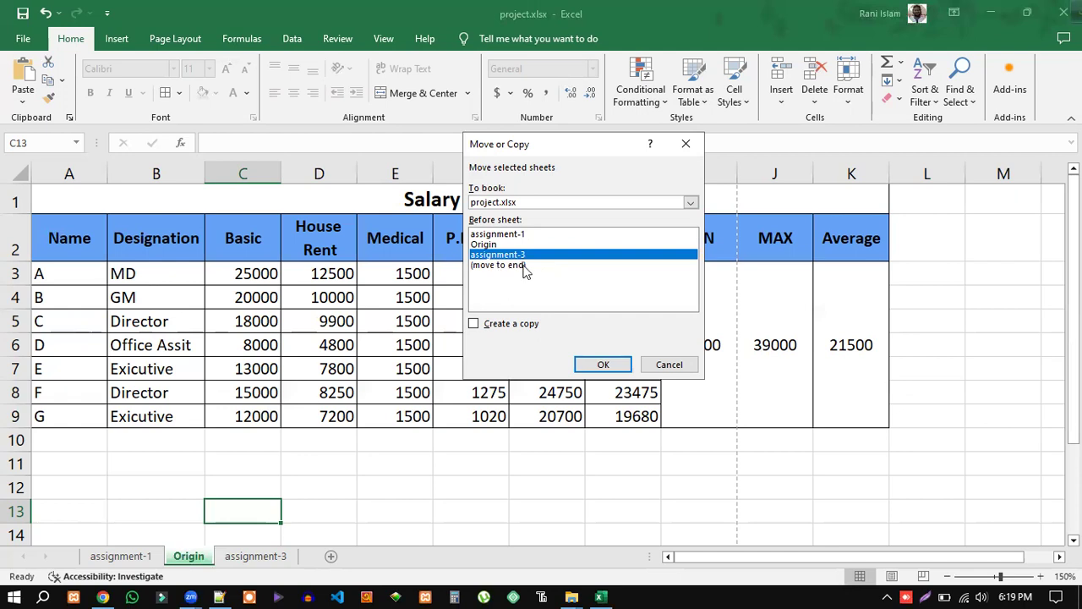
{"action": "left_click", "coordinate": [484, 267]}
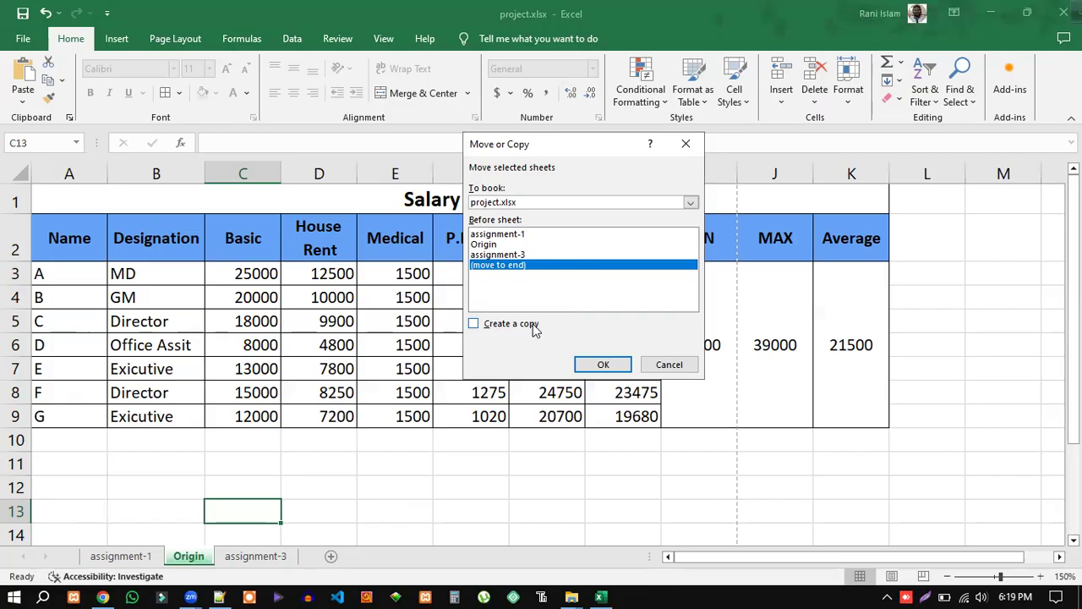
{"action": "left_click", "coordinate": [474, 325]}
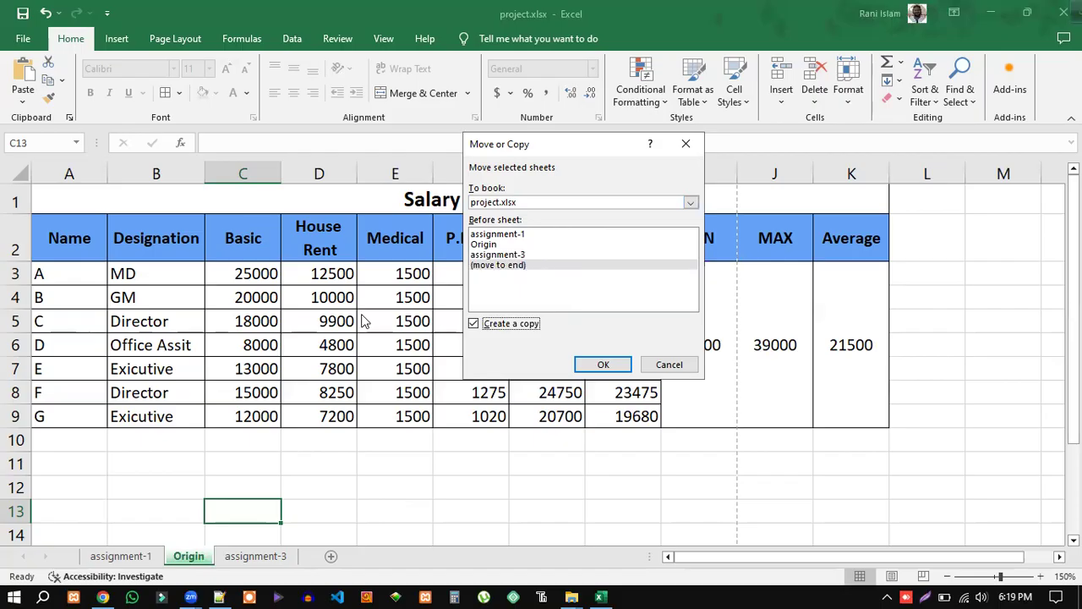
{"action": "left_click", "coordinate": [604, 367]}
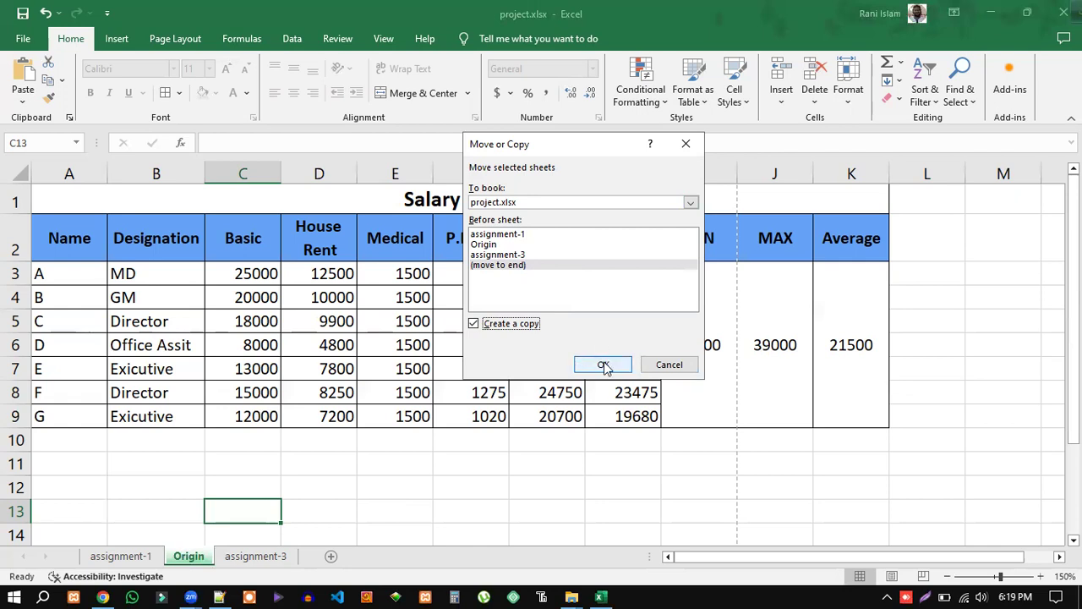
{"action": "left_click", "coordinate": [604, 367]}
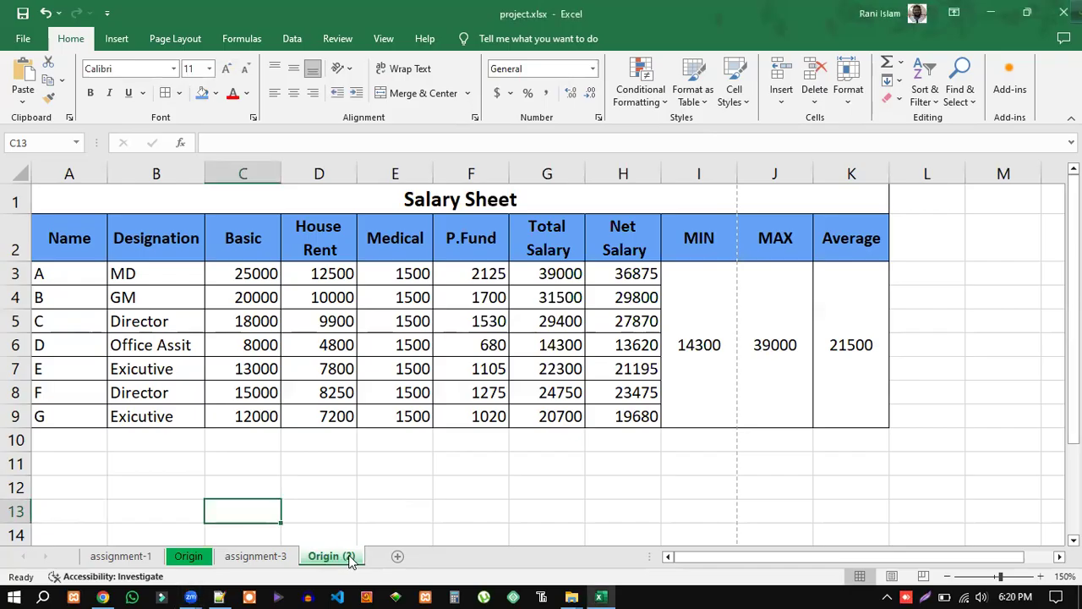
Step: Compare the Origin worksheet with its copy, and review tasks 13 and 14 in the assignment PDF in Chrome
{"action": "left_click", "coordinate": [188, 556]}
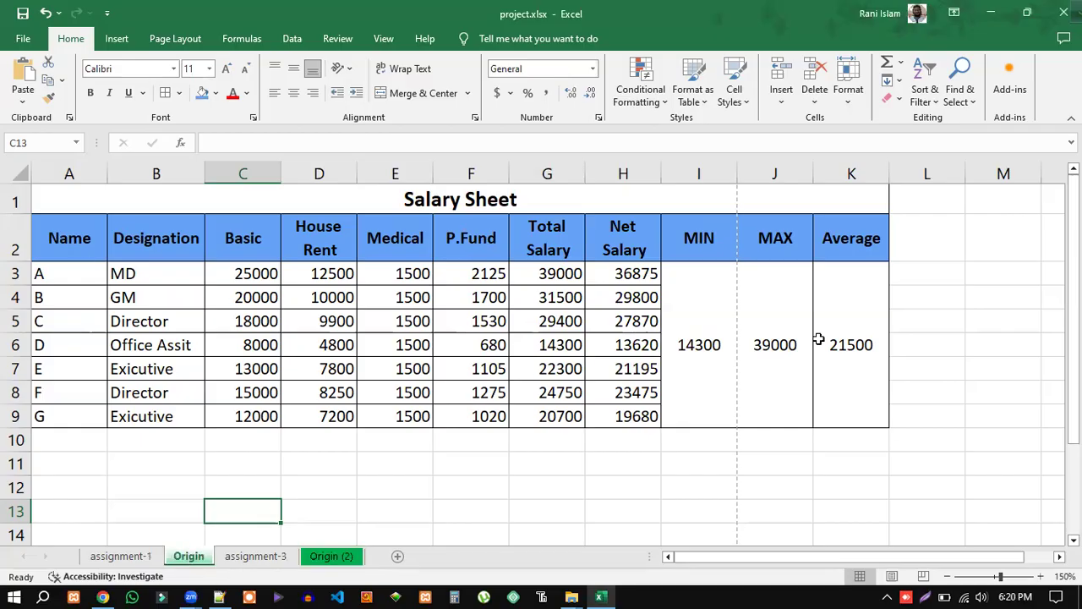
{"action": "left_click", "coordinate": [342, 555]}
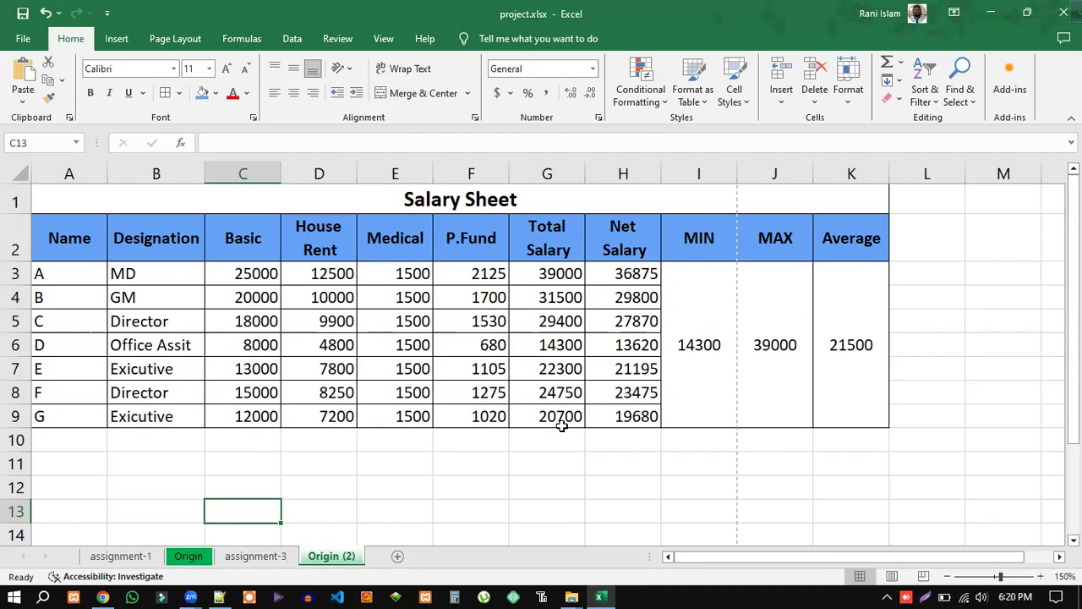
{"action": "left_click", "coordinate": [103, 597]}
{"action": "scroll", "coordinate": [300, 357], "scroll_direction": "up", "scroll_amount": 10}
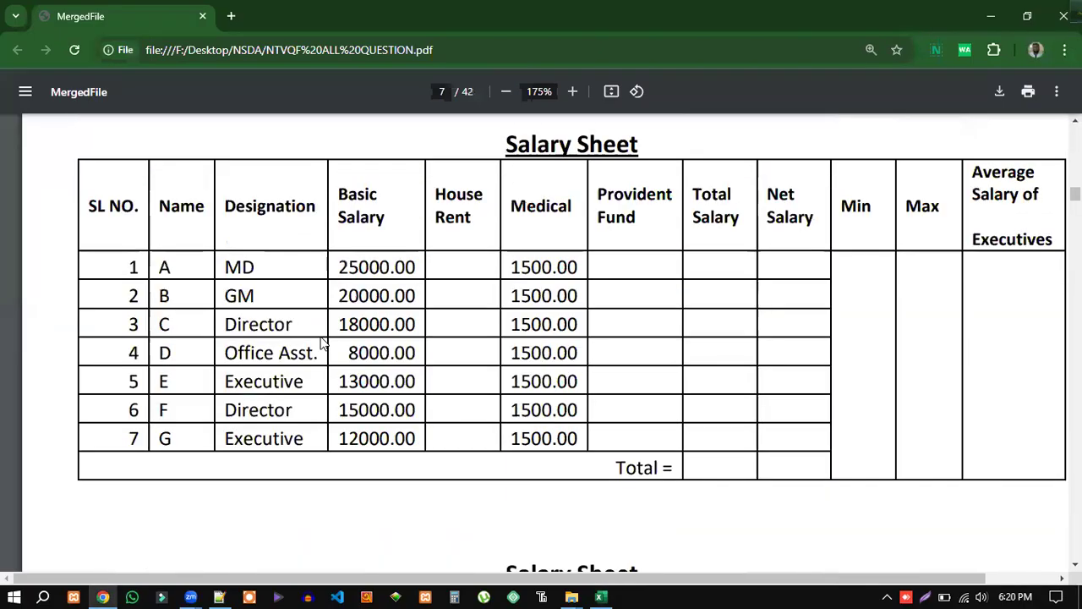
{"action": "scroll", "coordinate": [333, 379], "scroll_direction": "up", "scroll_amount": 2}
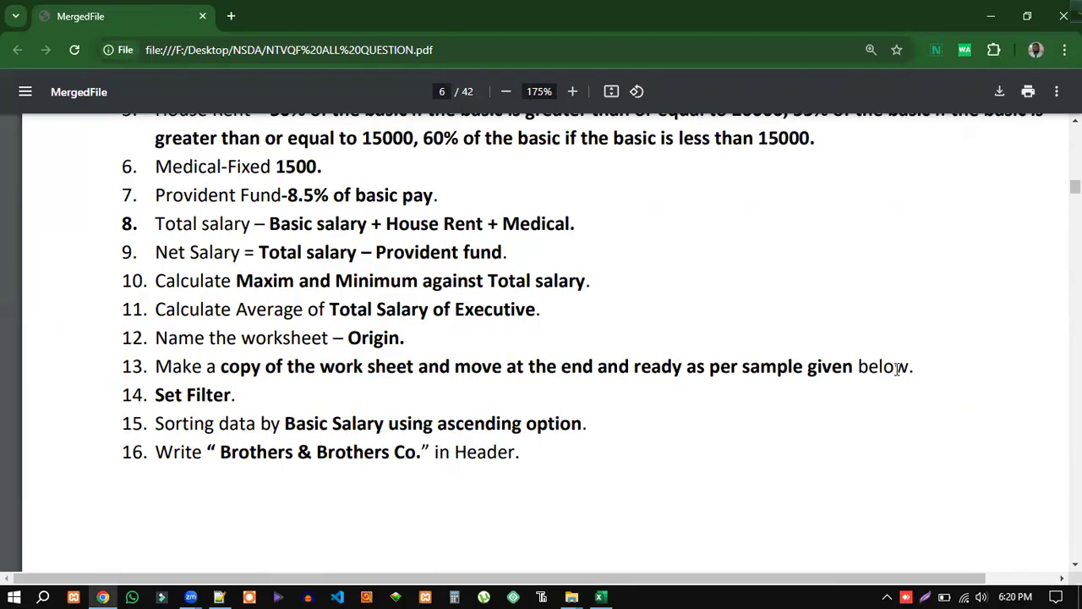
{"action": "left_click_drag", "start_coordinate": [917, 372], "coordinate": [109, 165]}
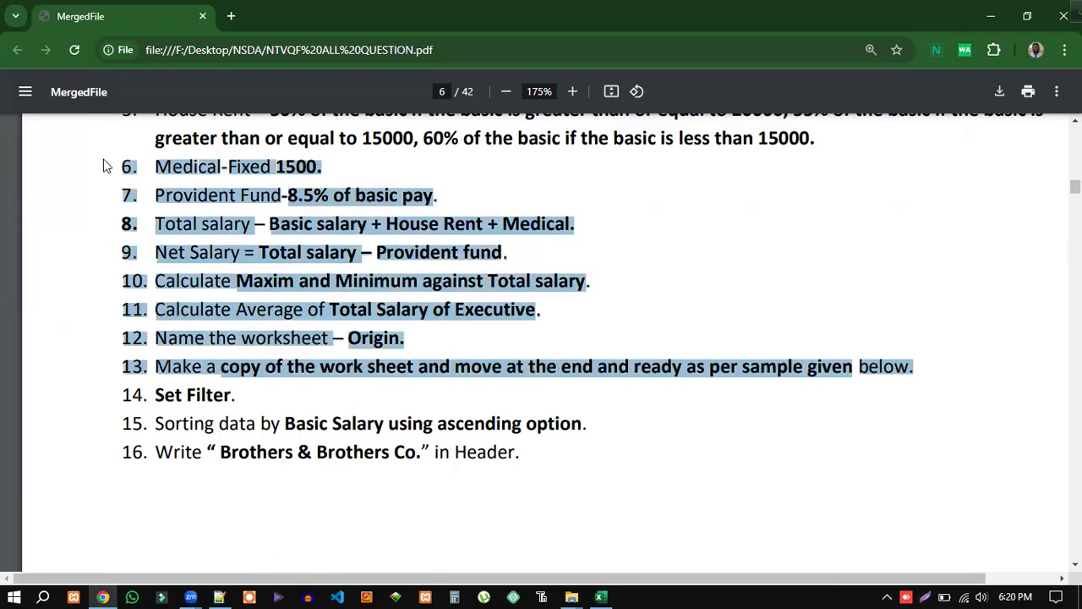
{"action": "scroll", "coordinate": [861, 297], "scroll_direction": "down", "scroll_amount": 1}
{"action": "scroll", "coordinate": [860, 298], "scroll_direction": "down", "scroll_amount": 1}
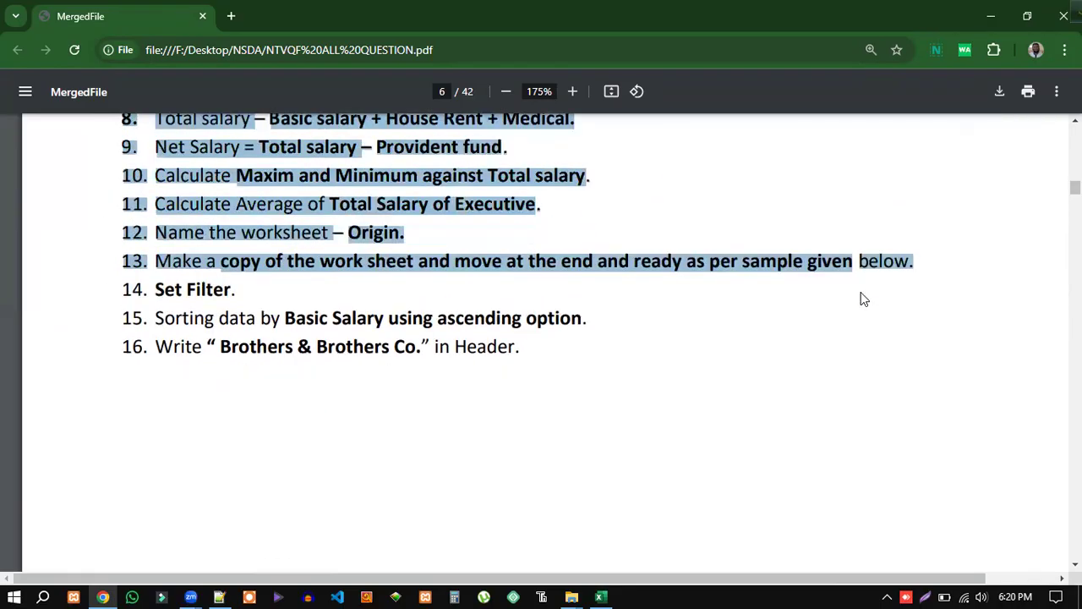
{"action": "left_click_drag", "start_coordinate": [154, 289], "coordinate": [241, 290]}
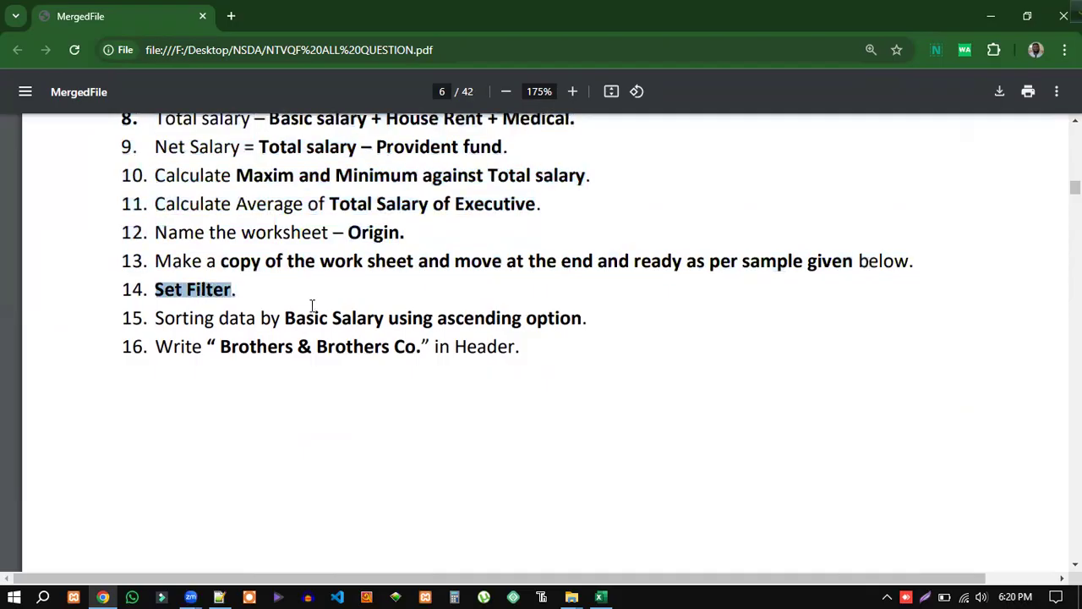
{"action": "left_click", "coordinate": [286, 295]}
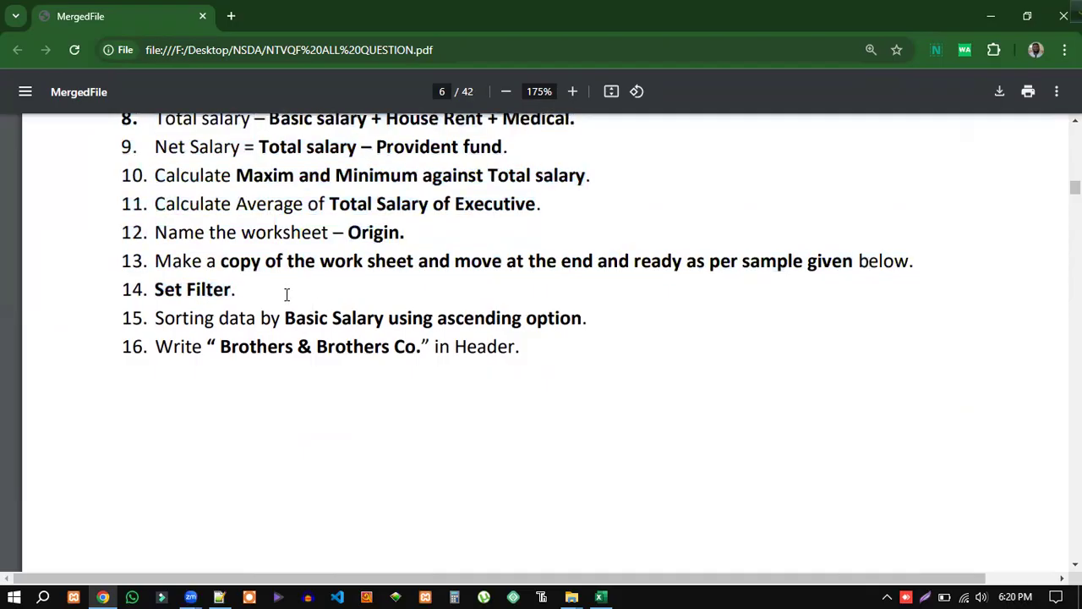
Step: Switch to project.xlsx in Excel and examine the Designation entries in B3:B9 of the Origin (2) worksheet
{"action": "left_click", "coordinate": [601, 596]}
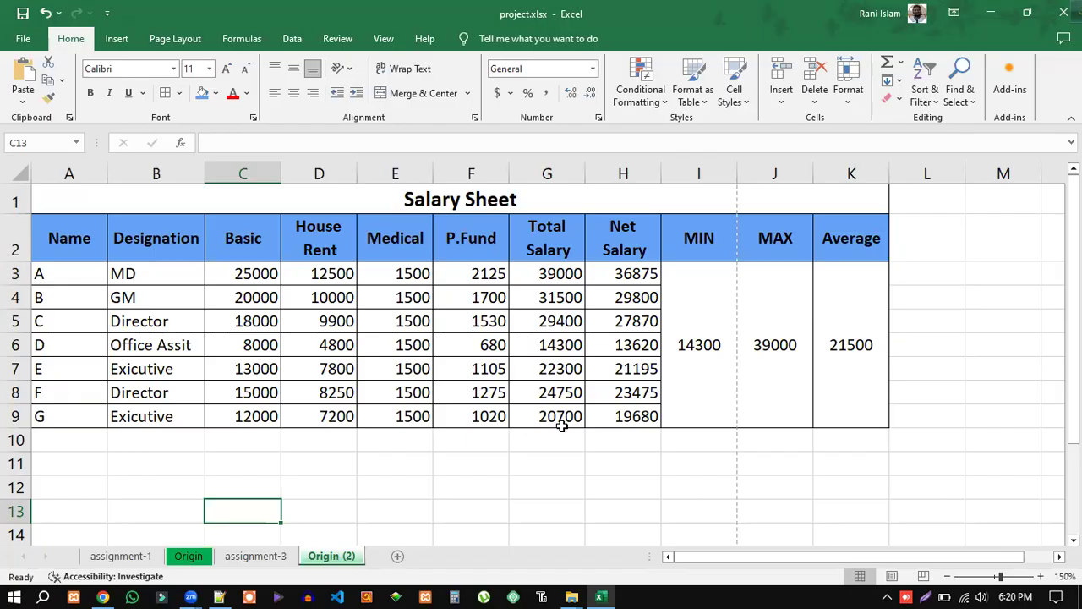
{"action": "left_click", "coordinate": [185, 242]}
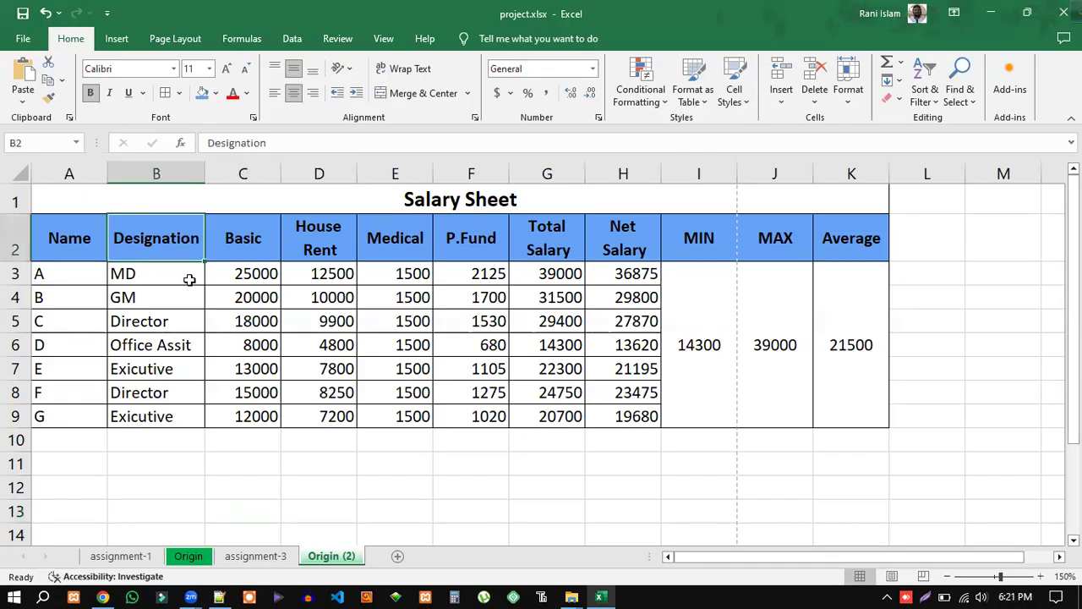
{"action": "left_click", "coordinate": [183, 283]}
{"action": "left_click", "coordinate": [175, 302]}
{"action": "left_click", "coordinate": [173, 320]}
{"action": "left_click", "coordinate": [175, 346]}
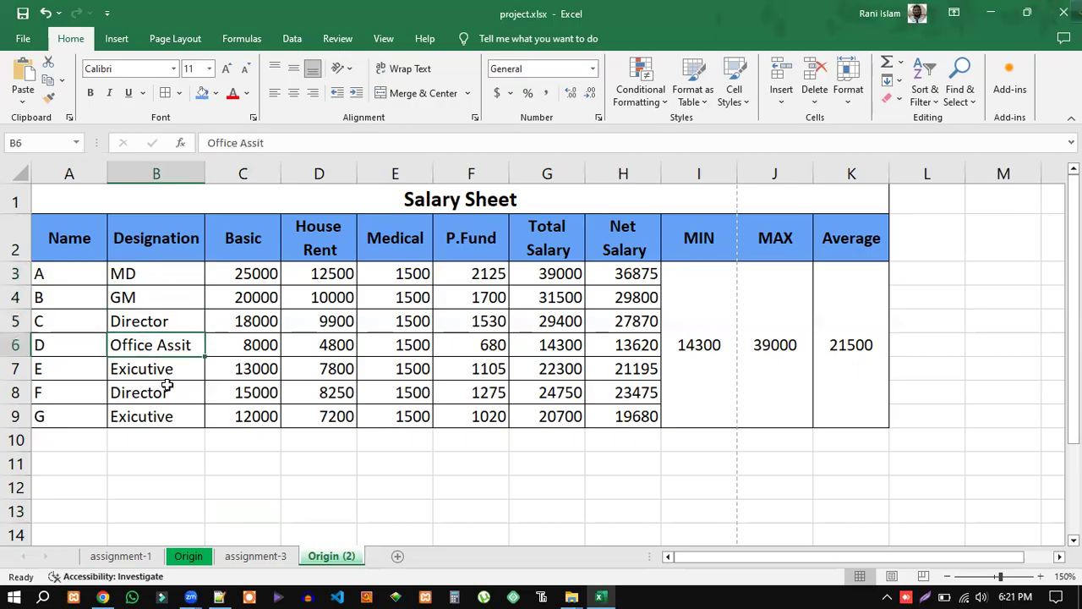
{"action": "left_click_drag", "start_coordinate": [140, 273], "coordinate": [146, 416]}
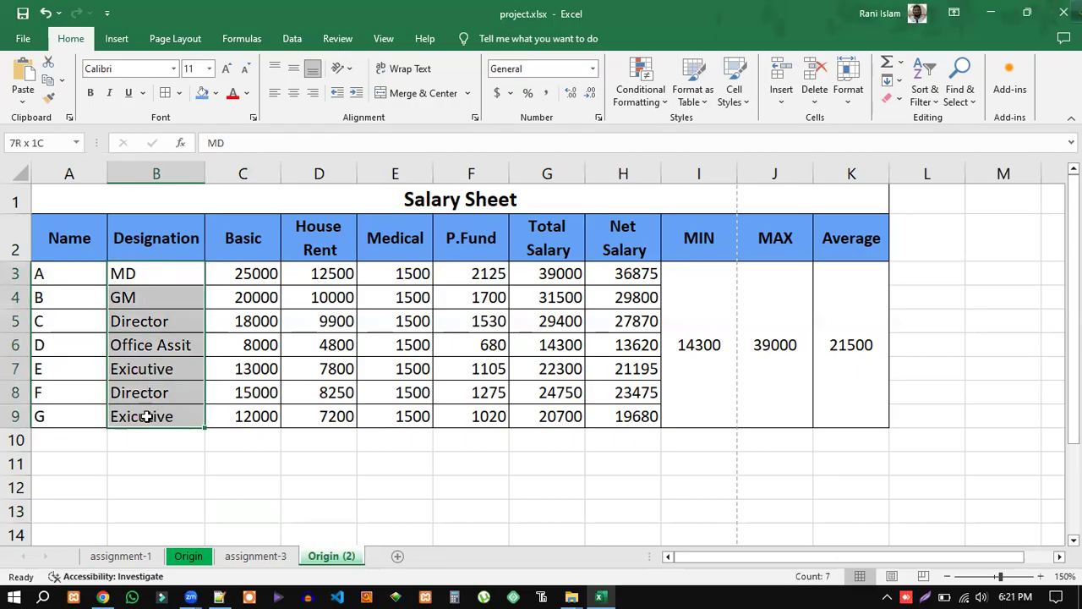
{"action": "left_click", "coordinate": [162, 462]}
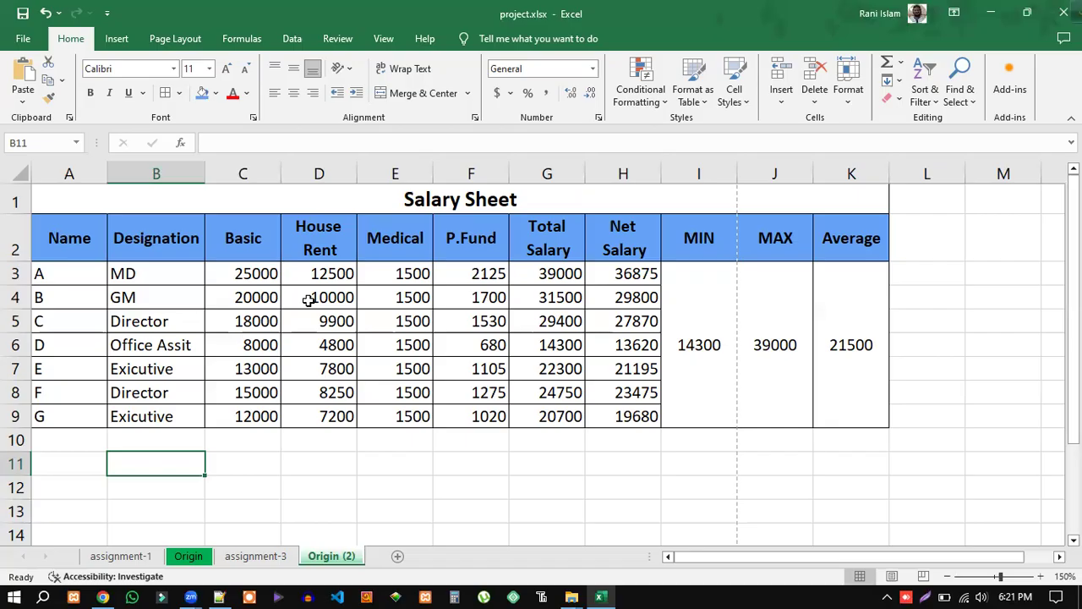
Step: Add a filter to the header row A2:K2 of the salary table on the Origin (2) worksheet
{"action": "left_click_drag", "start_coordinate": [48, 238], "coordinate": [871, 245]}
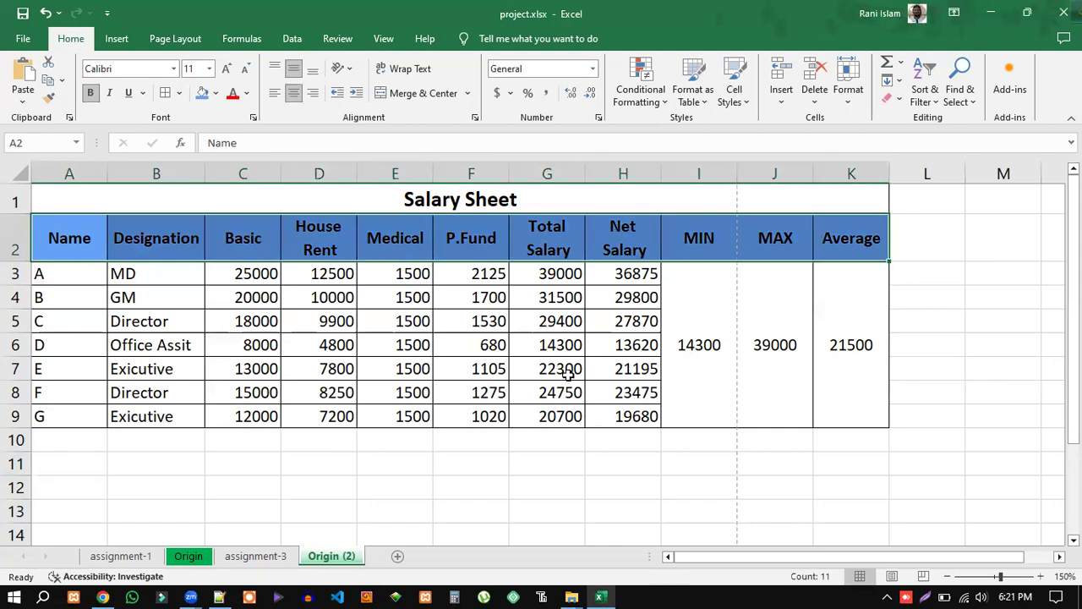
{"action": "left_click", "coordinate": [471, 463]}
{"action": "left_click", "coordinate": [44, 235]}
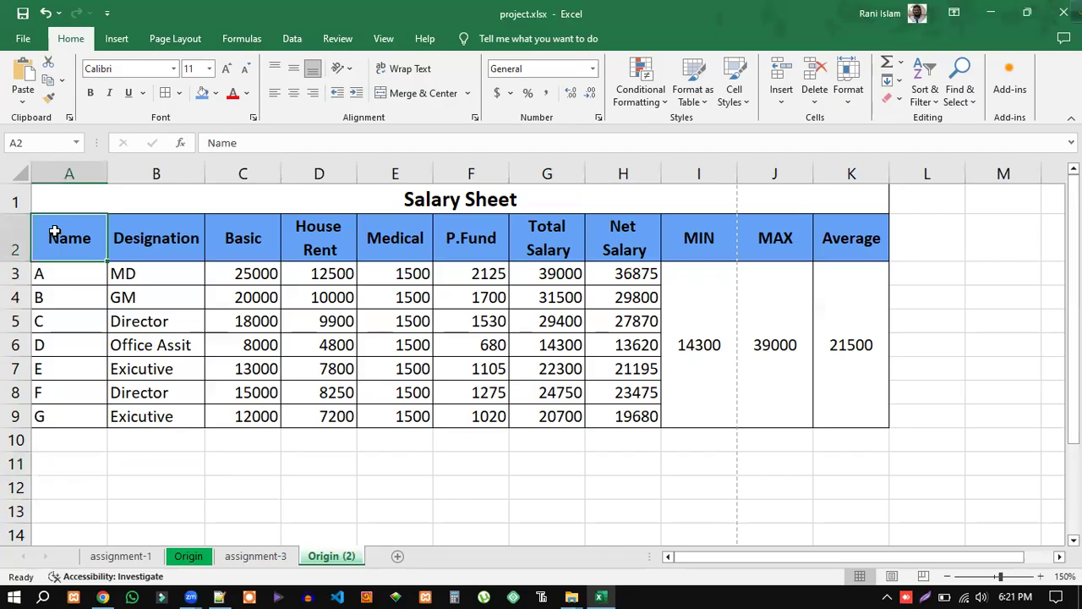
{"action": "left_click_drag", "start_coordinate": [45, 236], "coordinate": [846, 240]}
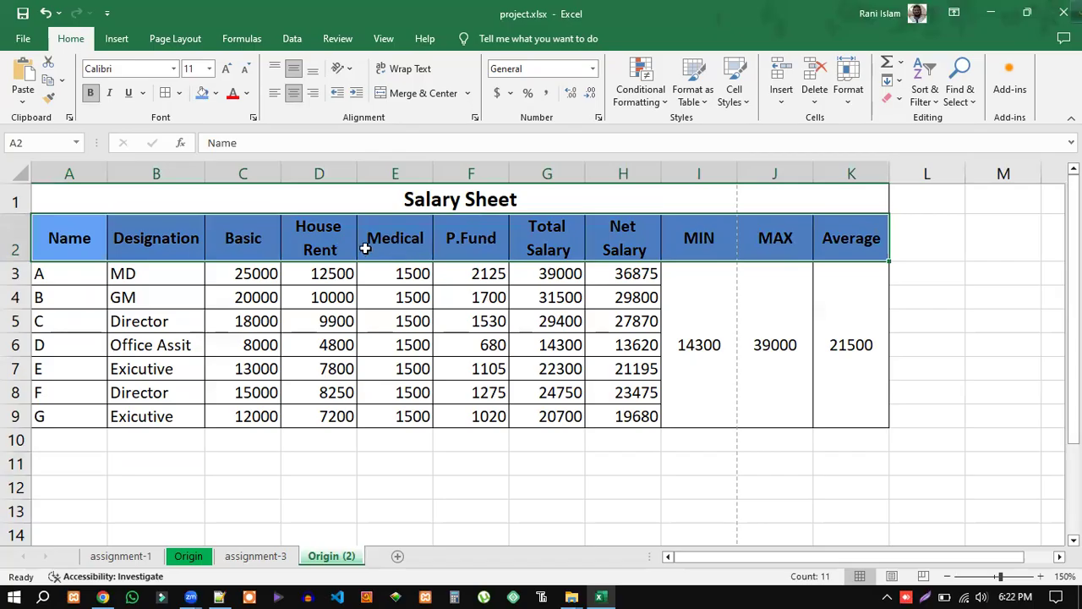
{"action": "left_click", "coordinate": [259, 492]}
{"action": "left_click_drag", "start_coordinate": [92, 223], "coordinate": [824, 241]}
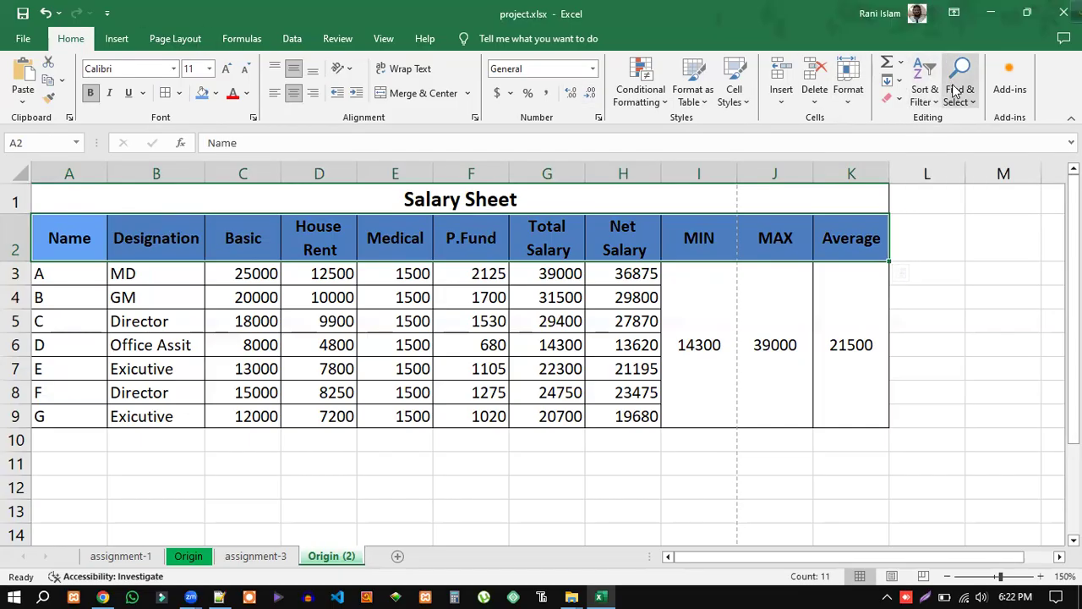
{"action": "left_click", "coordinate": [292, 39]}
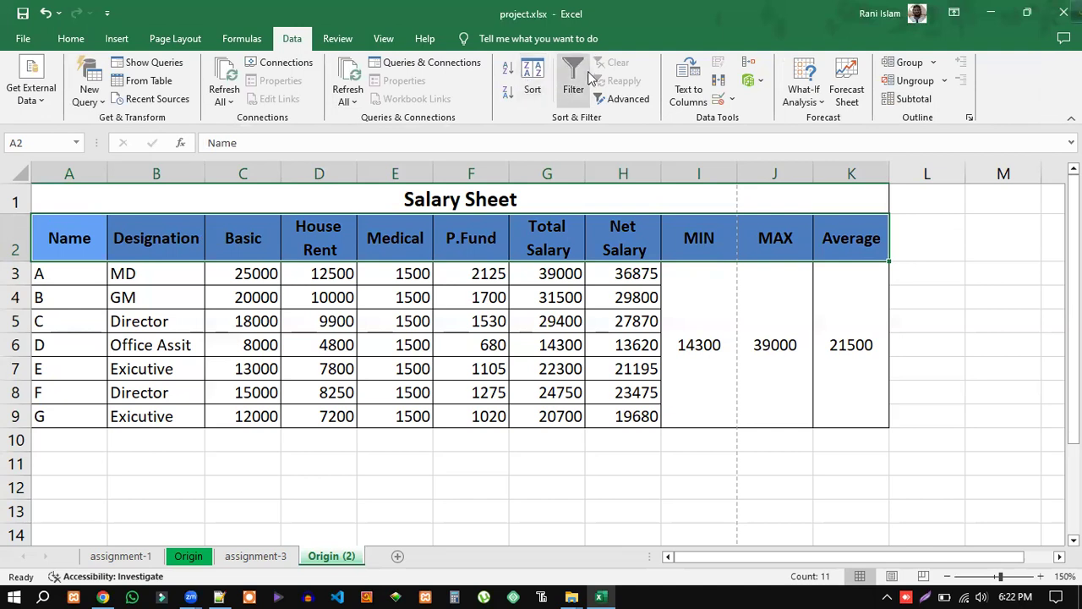
{"action": "left_click", "coordinate": [71, 39]}
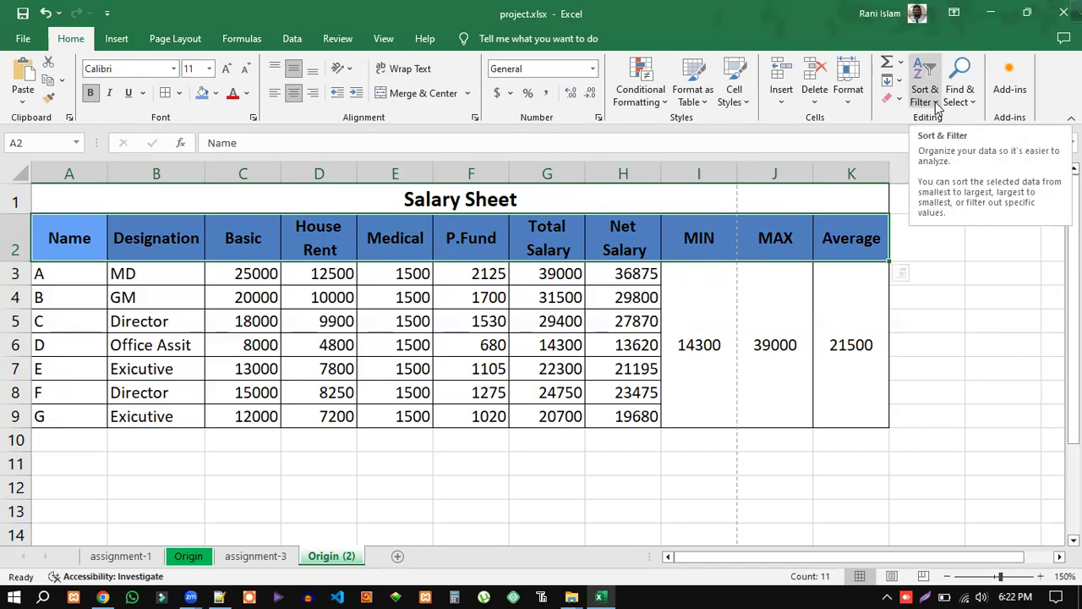
{"action": "left_click", "coordinate": [935, 103]}
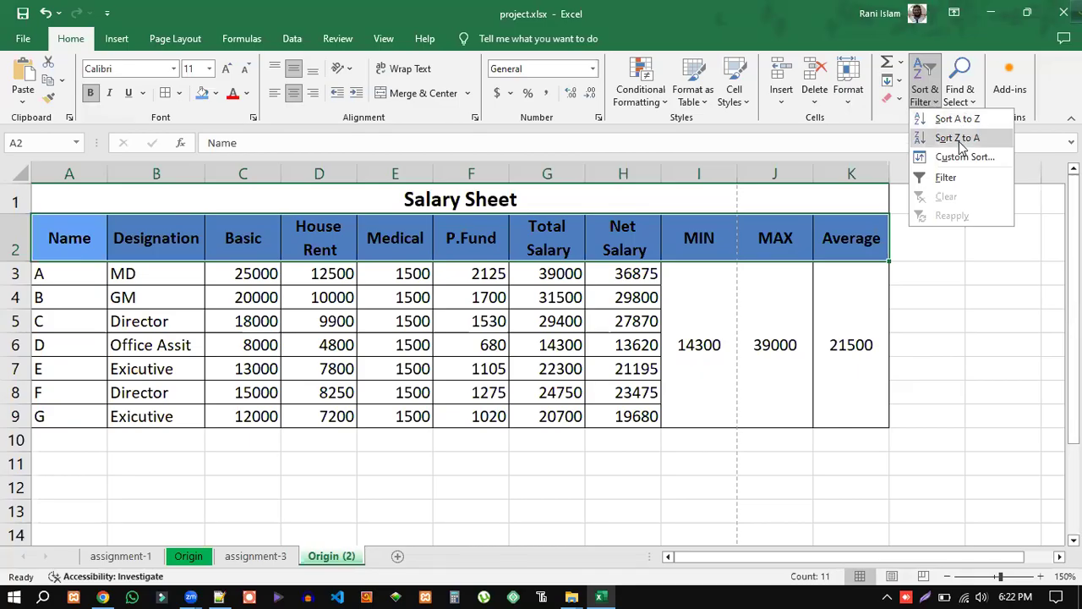
{"action": "left_click", "coordinate": [939, 179]}
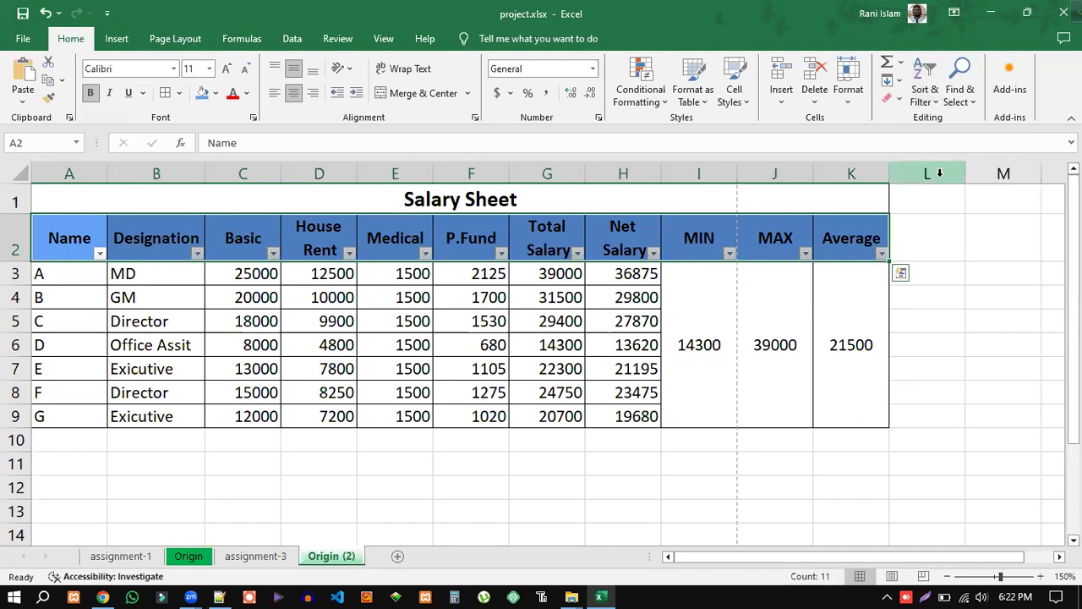
{"action": "left_click", "coordinate": [395, 462]}
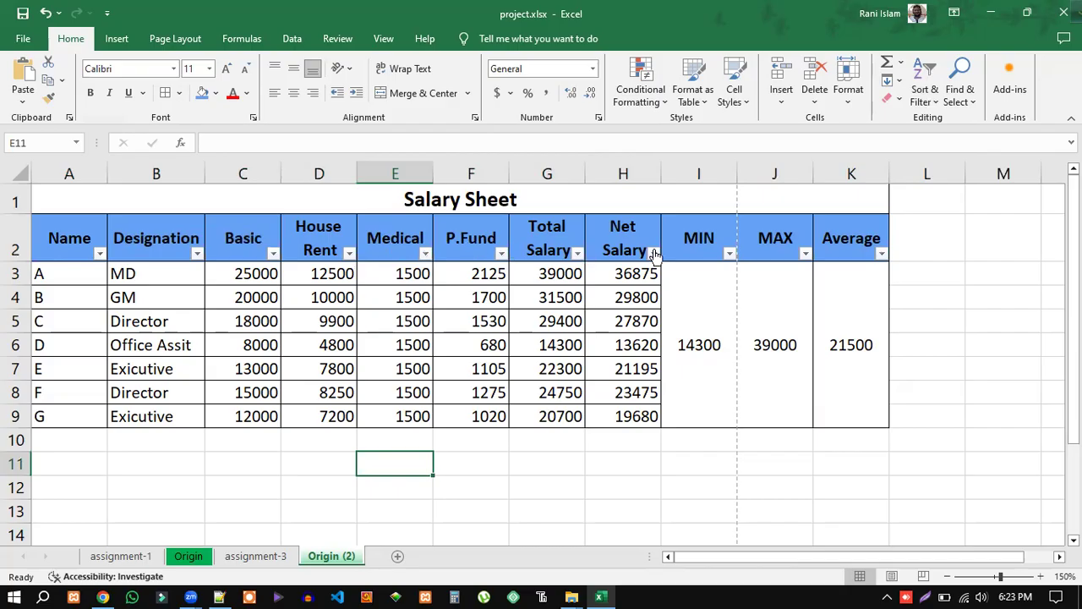
Step: Remove the filter from the header row A2:K2 and reapply it with only the Designation header cell selected
{"action": "left_click_drag", "start_coordinate": [872, 234], "coordinate": [96, 259]}
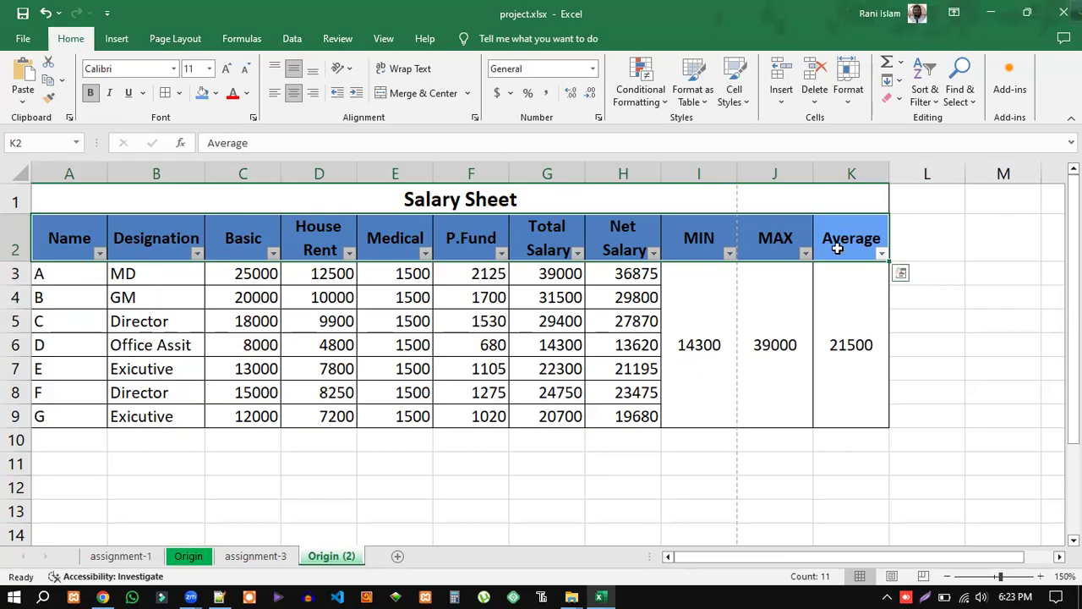
{"action": "left_click_drag", "start_coordinate": [55, 235], "coordinate": [879, 242]}
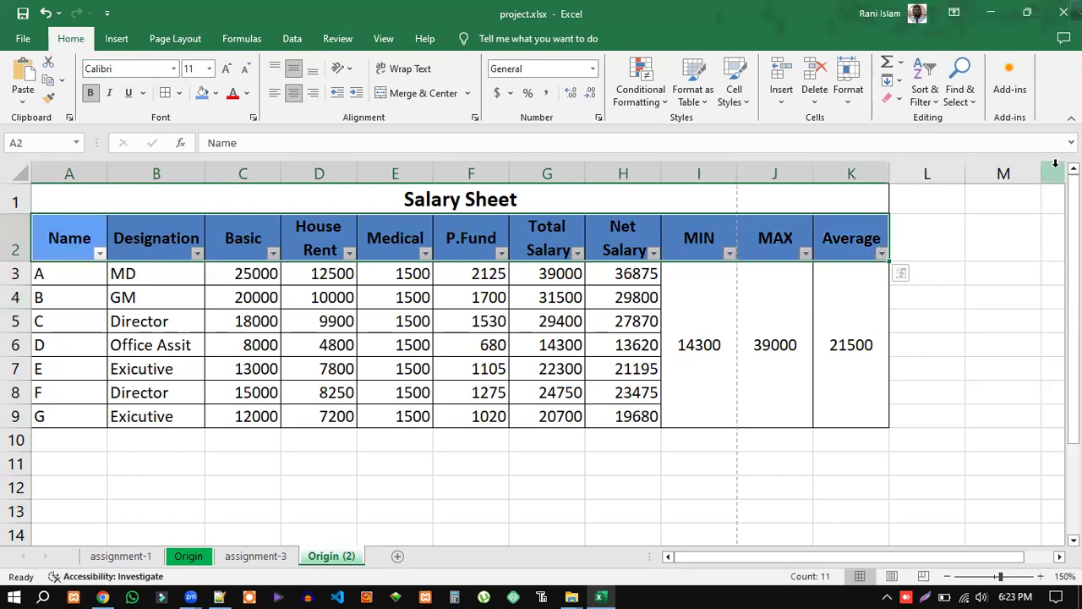
{"action": "left_click", "coordinate": [930, 99]}
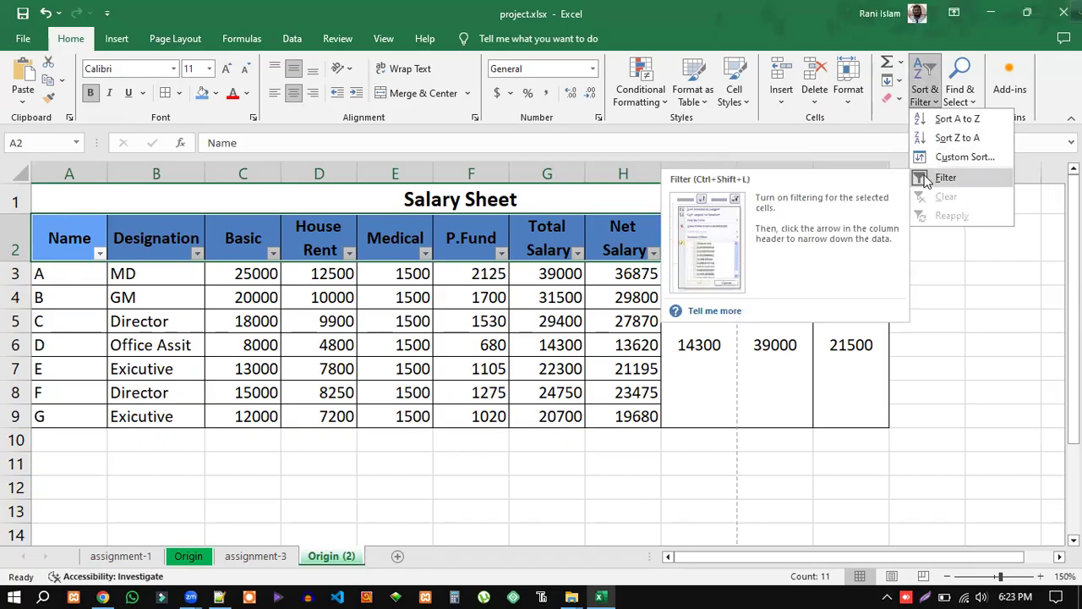
{"action": "left_click", "coordinate": [921, 182]}
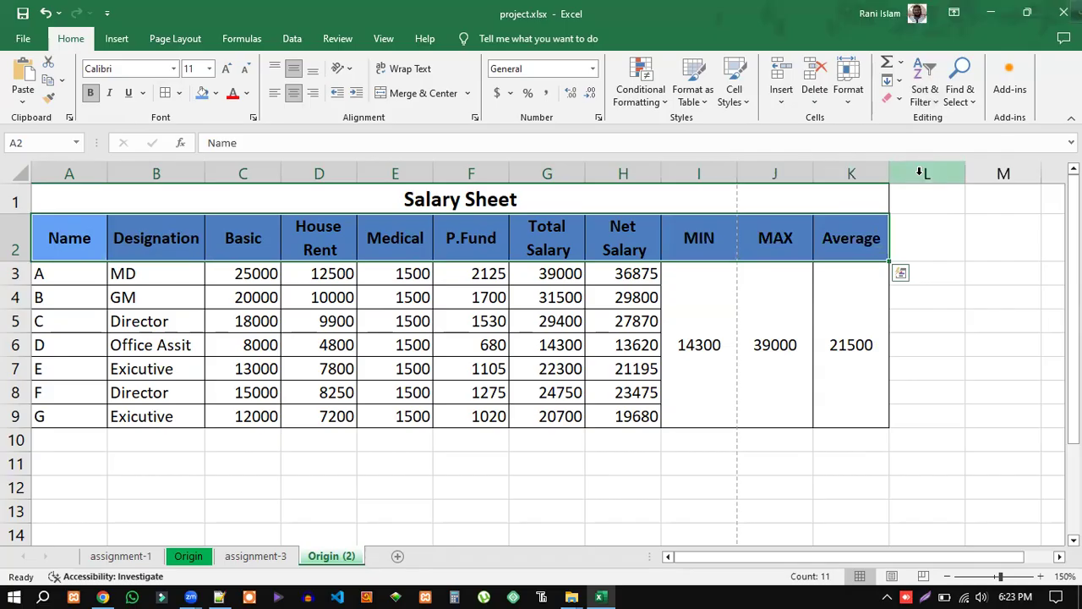
{"action": "left_click", "coordinate": [176, 239]}
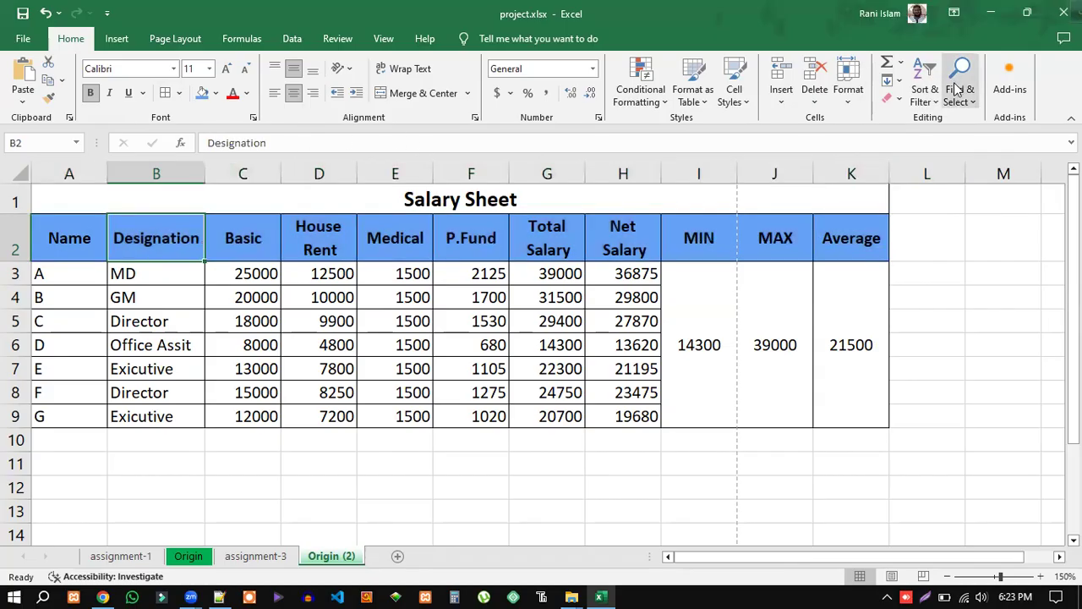
{"action": "left_click", "coordinate": [936, 103]}
{"action": "left_click", "coordinate": [941, 177]}
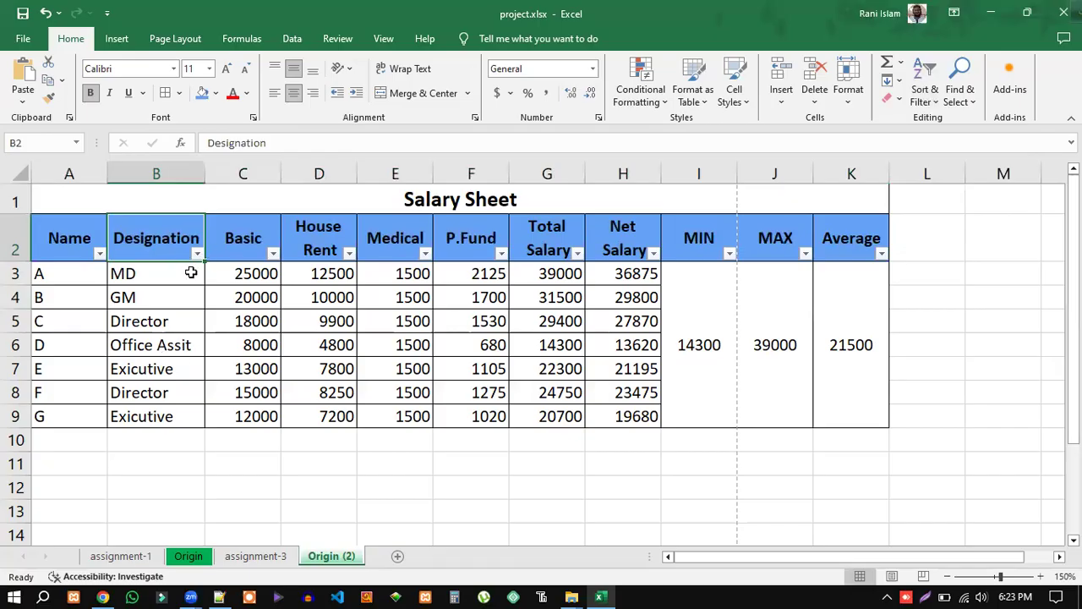
Step: Look at the Name column's filter options, and filter the Designation column to show only Director rows
{"action": "left_click", "coordinate": [100, 255]}
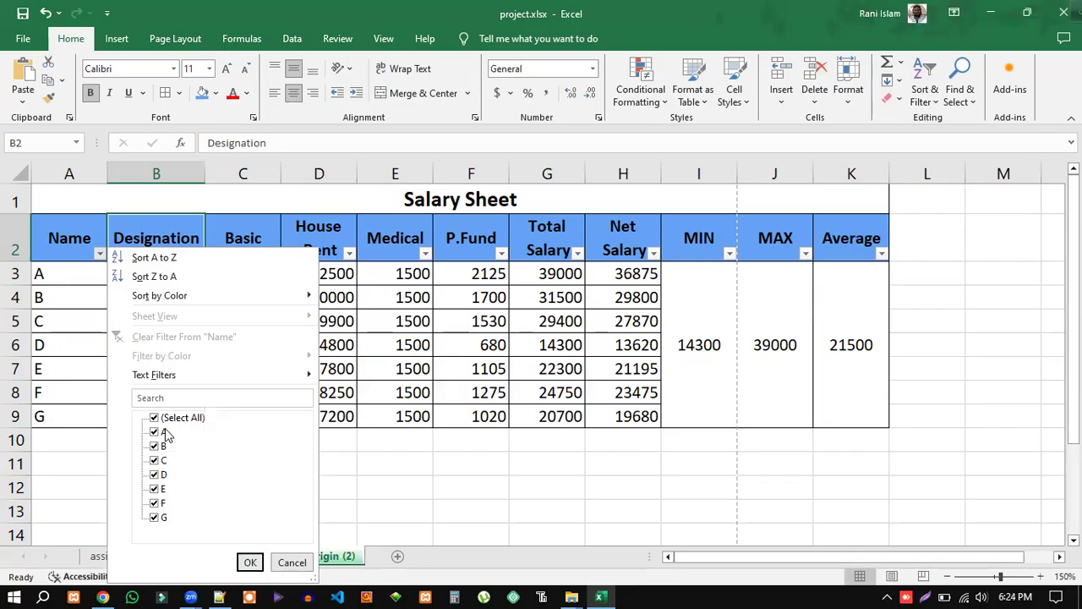
{"action": "left_click", "coordinate": [292, 563]}
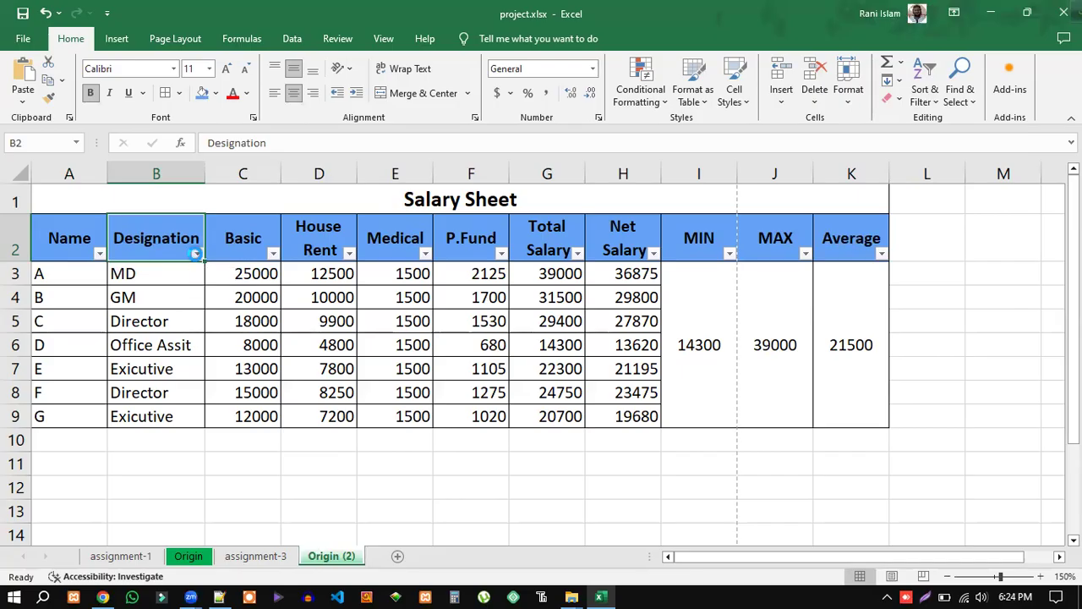
{"action": "left_click", "coordinate": [196, 255]}
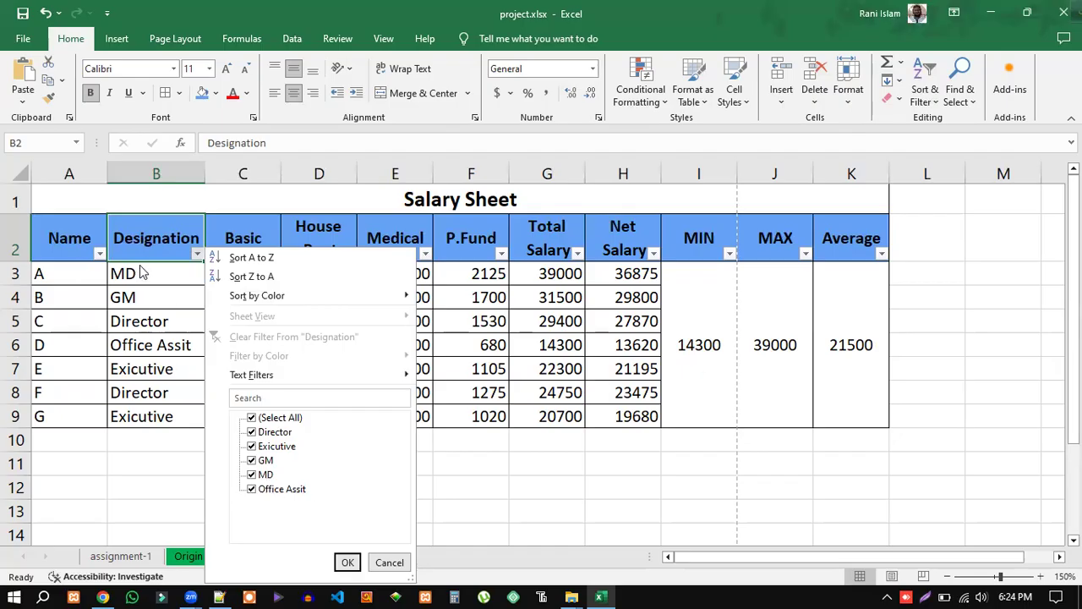
{"action": "left_click", "coordinate": [254, 418]}
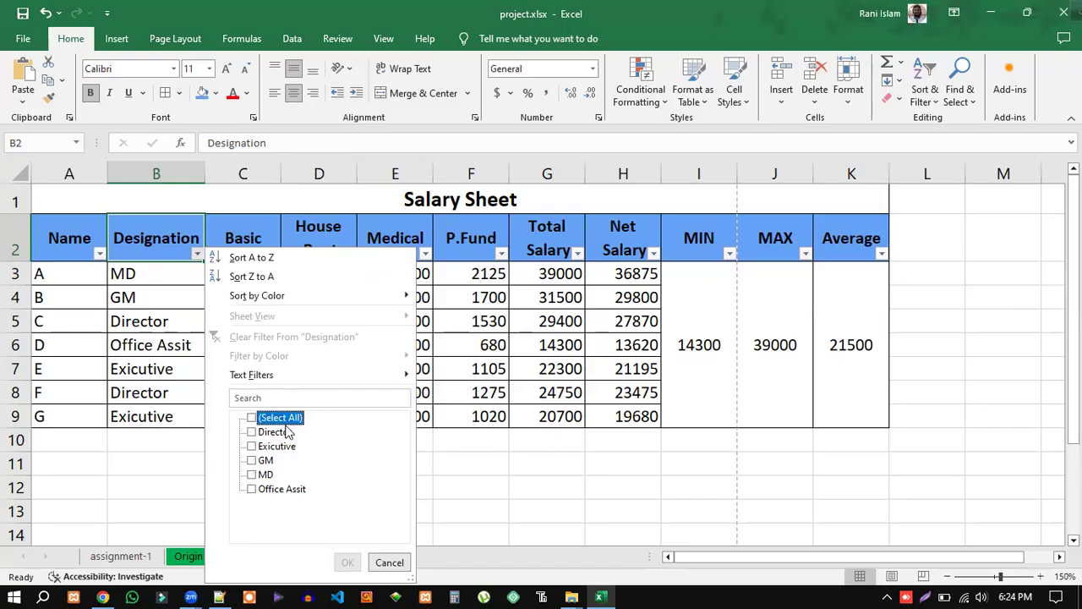
{"action": "left_click", "coordinate": [252, 432]}
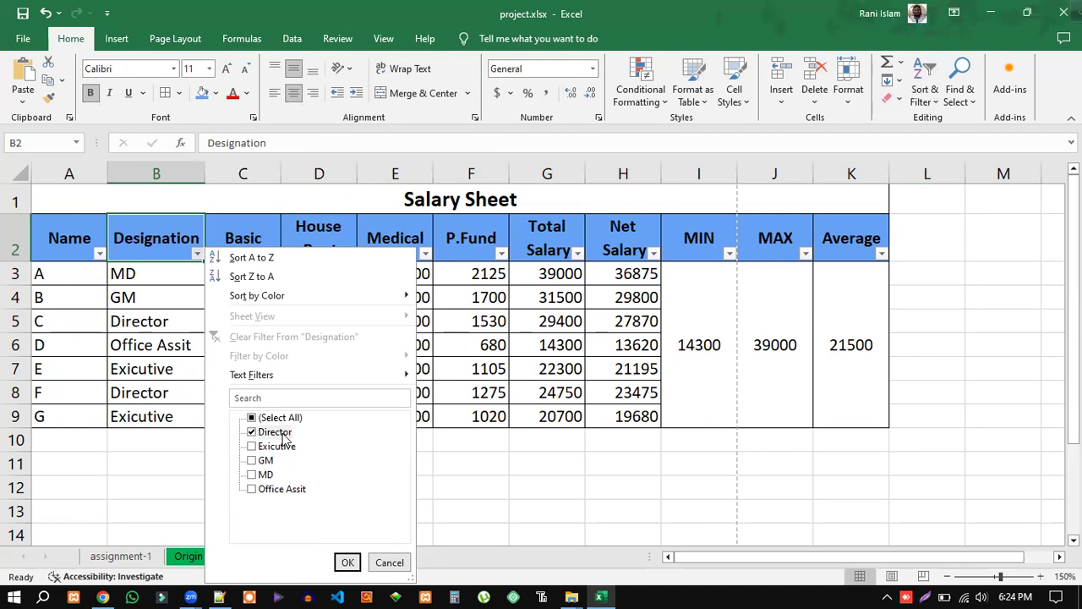
{"action": "left_click", "coordinate": [348, 562]}
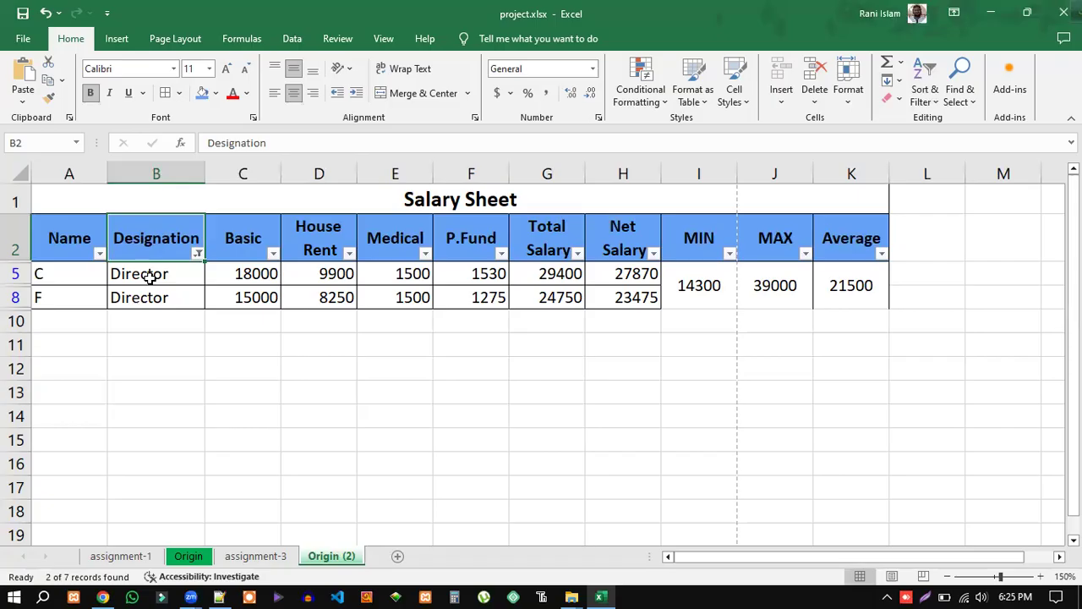
Step: Show all designations again in the Designation column's filter and remove the filter from the salary table's header row
{"action": "left_click", "coordinate": [196, 253]}
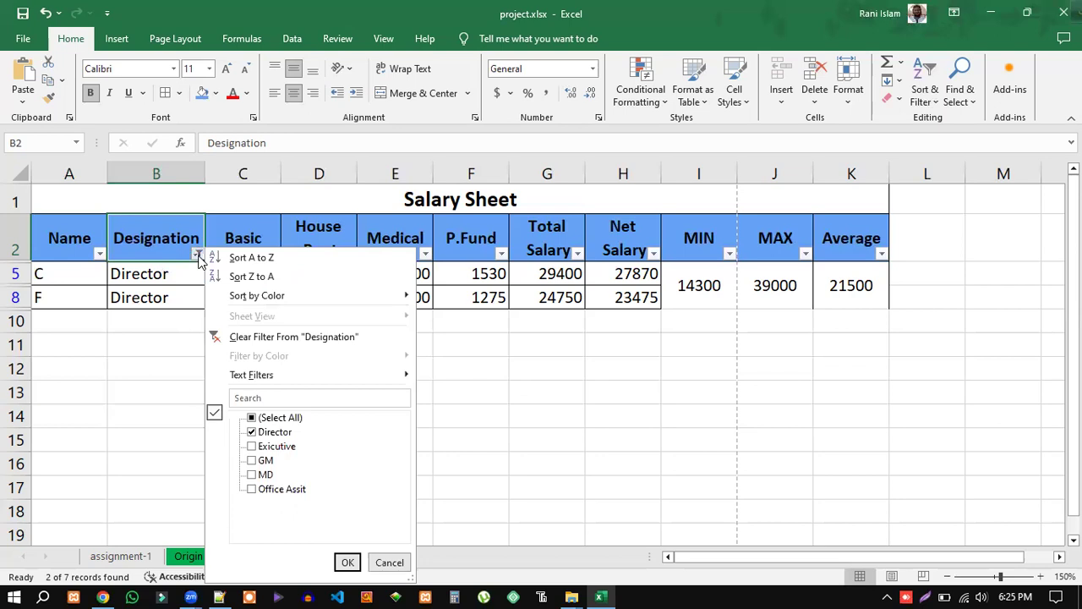
{"action": "left_click", "coordinate": [253, 417]}
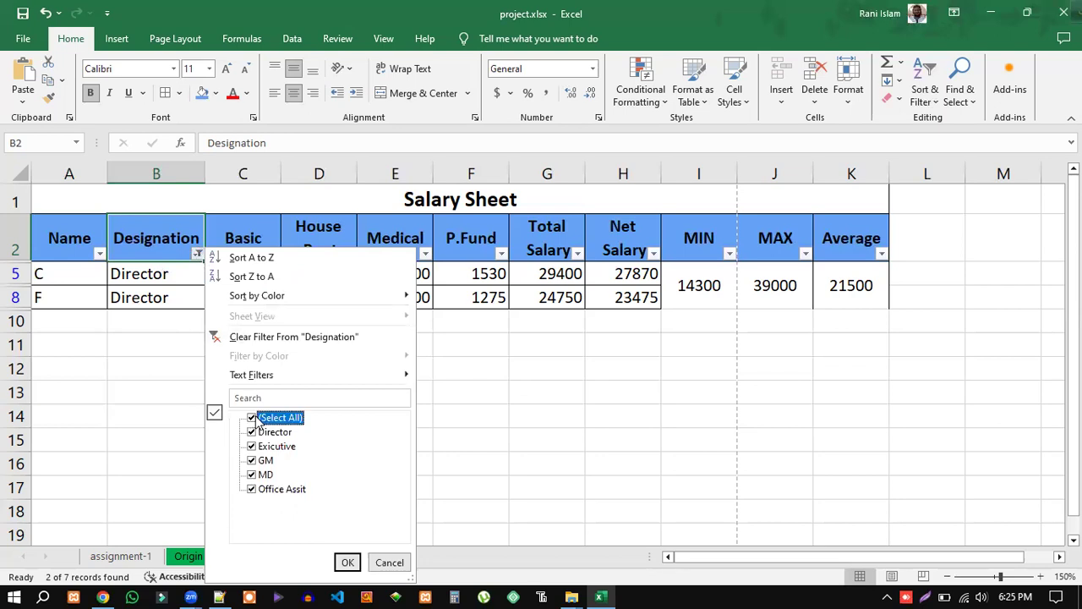
{"action": "left_click", "coordinate": [347, 562]}
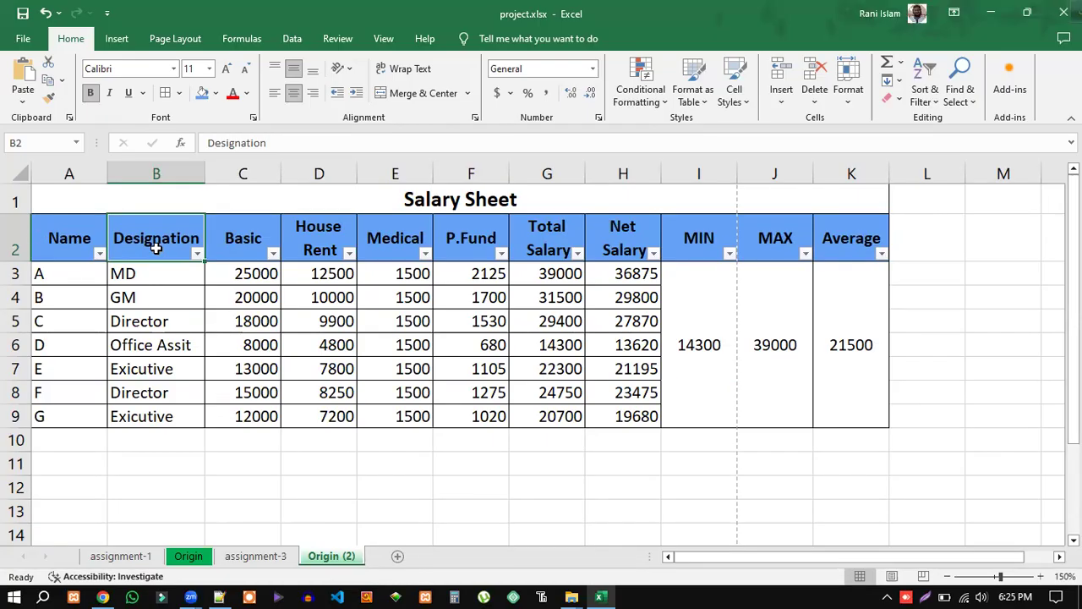
{"action": "left_click", "coordinate": [918, 106]}
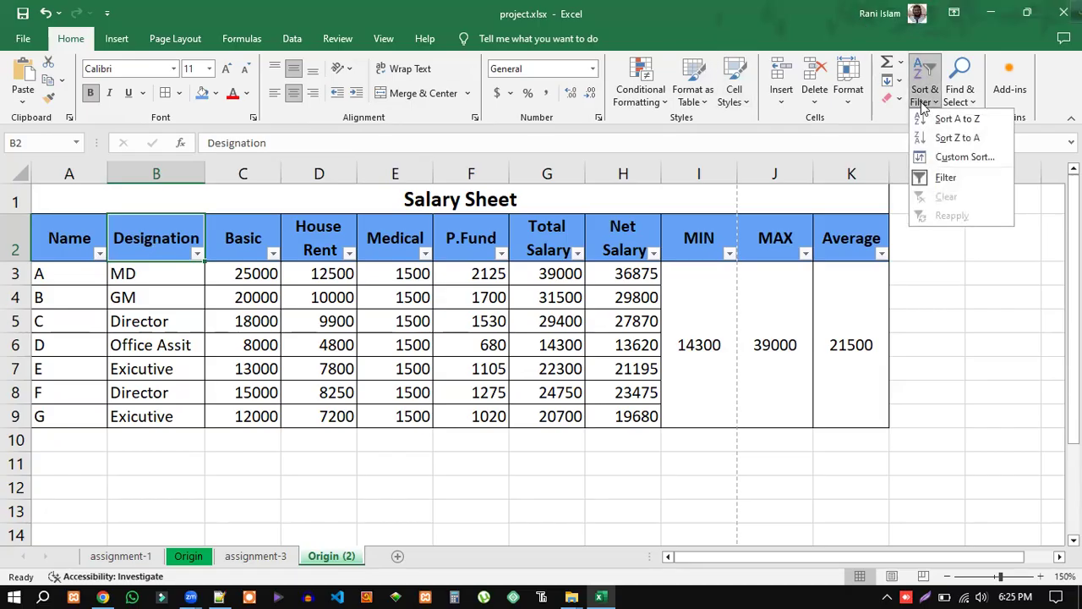
{"action": "left_click", "coordinate": [944, 178]}
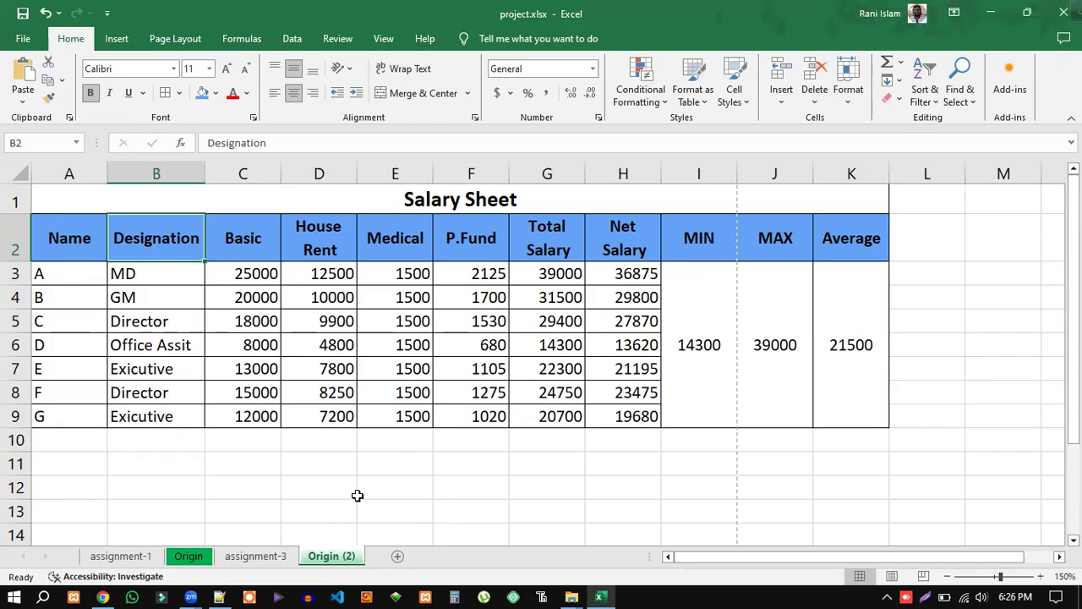
Step: Switch to the assignment PDF in Chrome and review items 13 to 15 on the worksheet copy, filter and sorting
{"action": "left_click", "coordinate": [102, 597]}
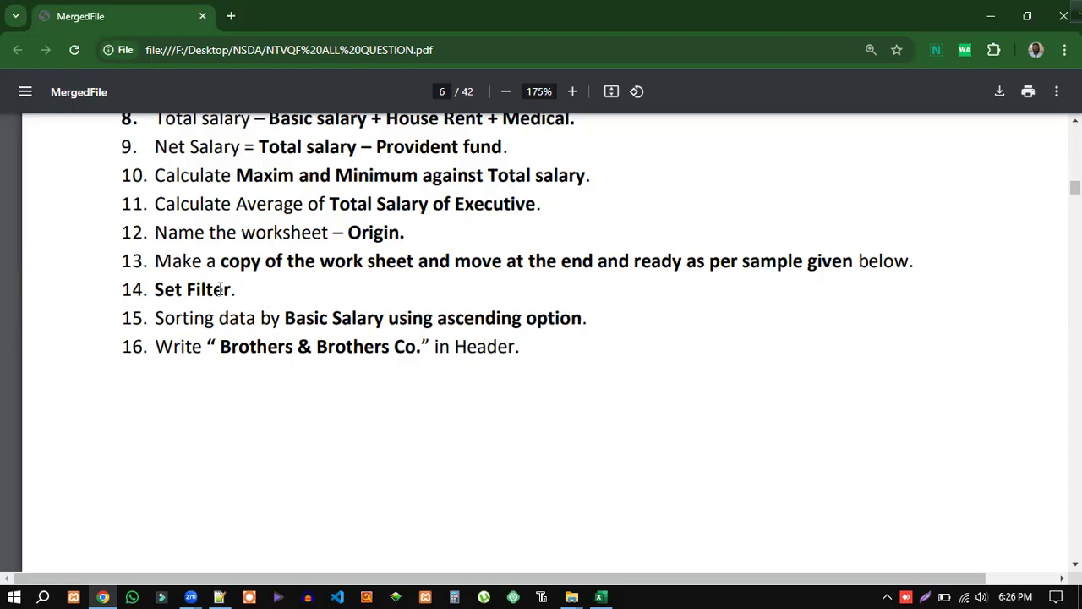
{"action": "left_click_drag", "start_coordinate": [233, 289], "coordinate": [127, 271]}
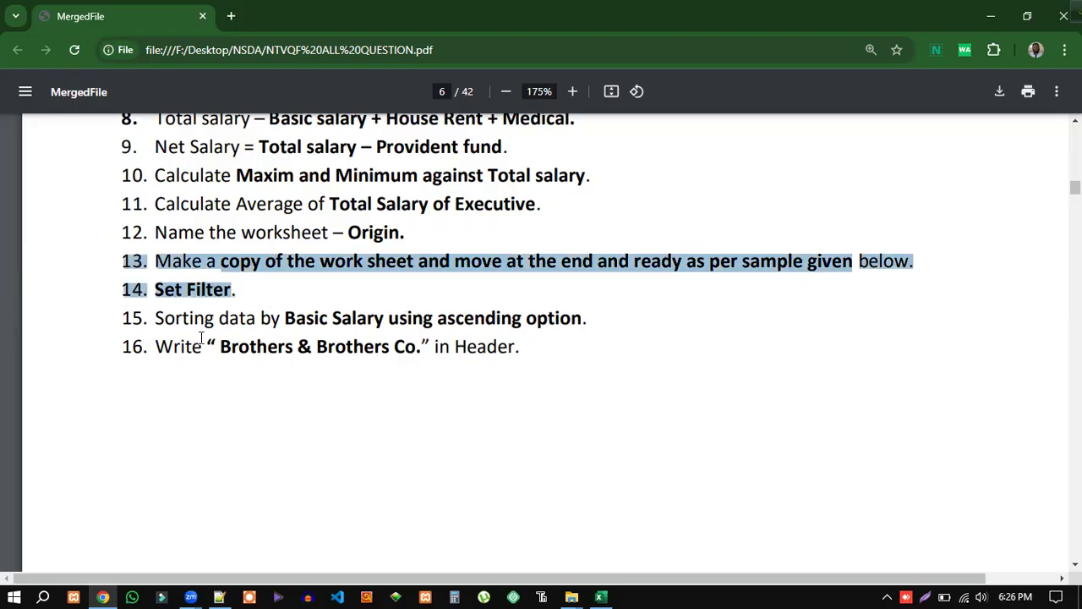
{"action": "left_click_drag", "start_coordinate": [158, 317], "coordinate": [341, 315]}
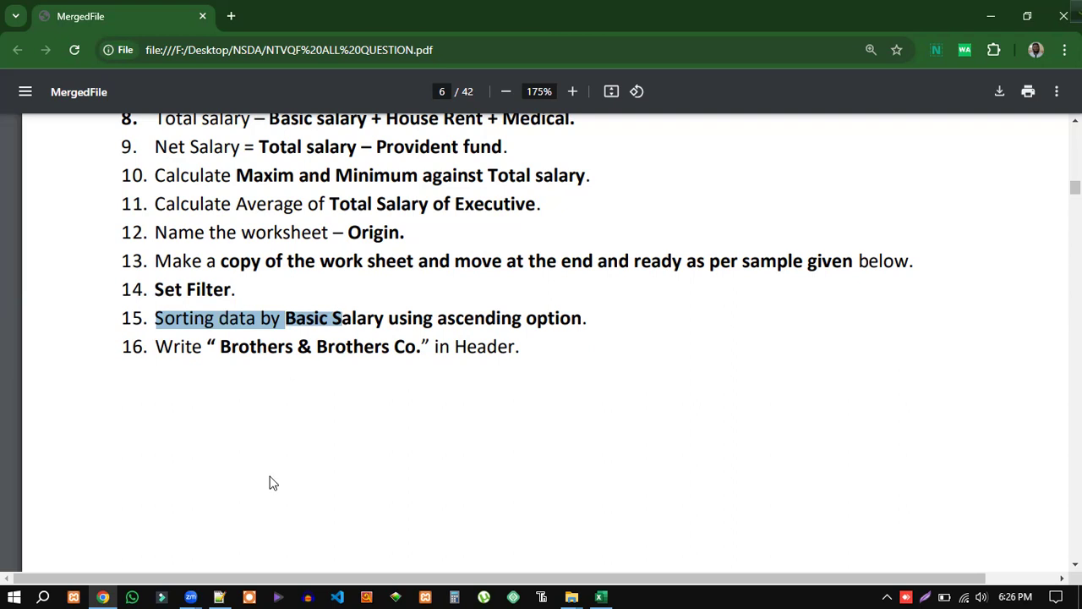
Step: Switch back to project.xlsx in Excel and examine the Basic salary values in C3:C9 on the Origin (2) worksheet
{"action": "left_click", "coordinate": [601, 597]}
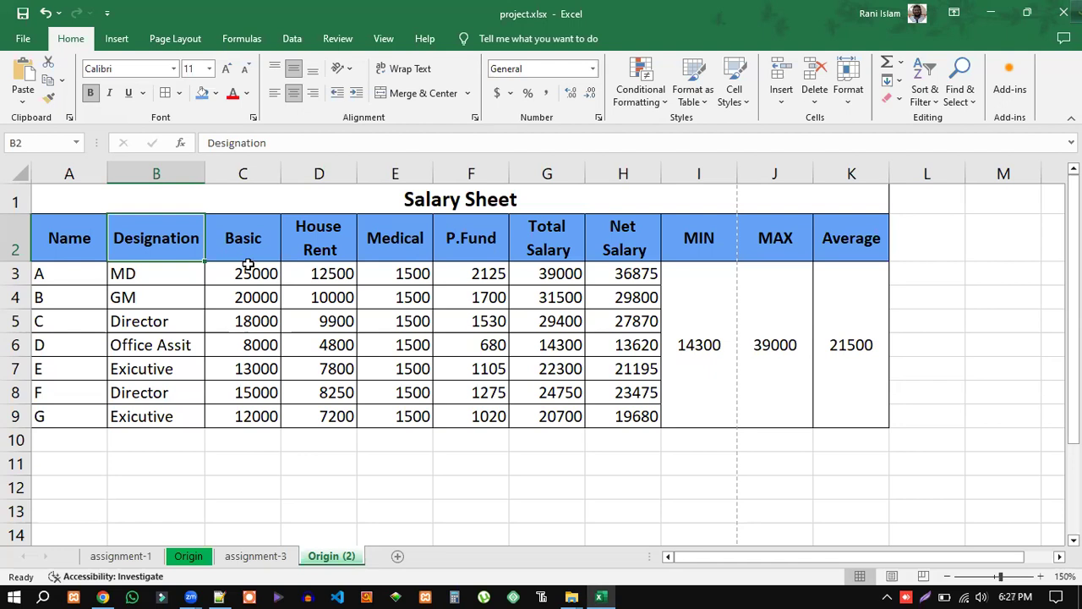
{"action": "left_click_drag", "start_coordinate": [257, 275], "coordinate": [290, 394]}
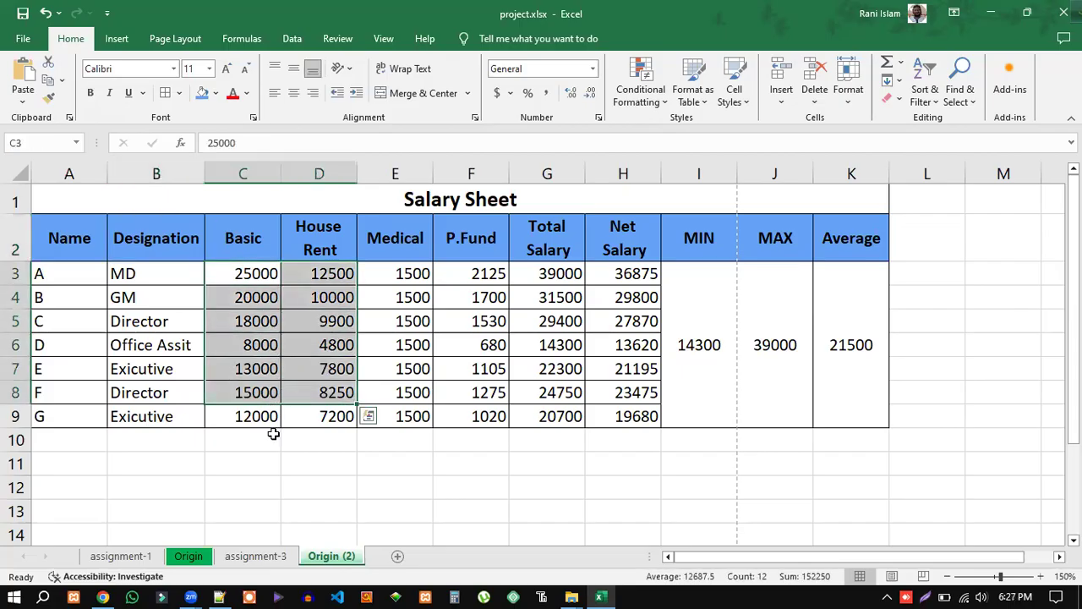
{"action": "left_click", "coordinate": [273, 437]}
{"action": "left_click_drag", "start_coordinate": [261, 417], "coordinate": [259, 292]}
{"action": "left_click", "coordinate": [251, 437]}
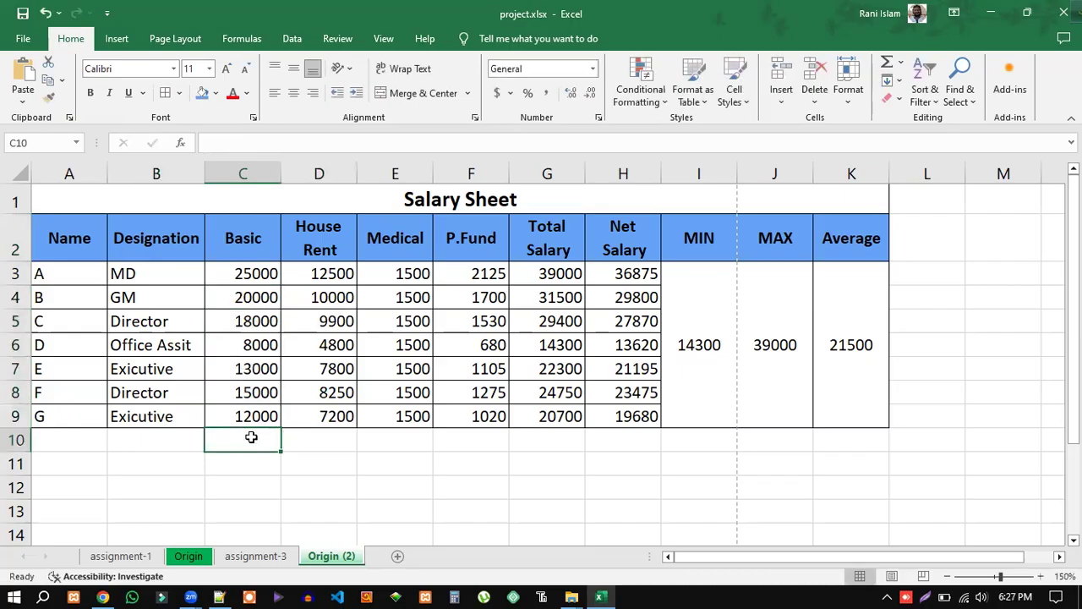
{"action": "left_click_drag", "start_coordinate": [261, 415], "coordinate": [251, 279]}
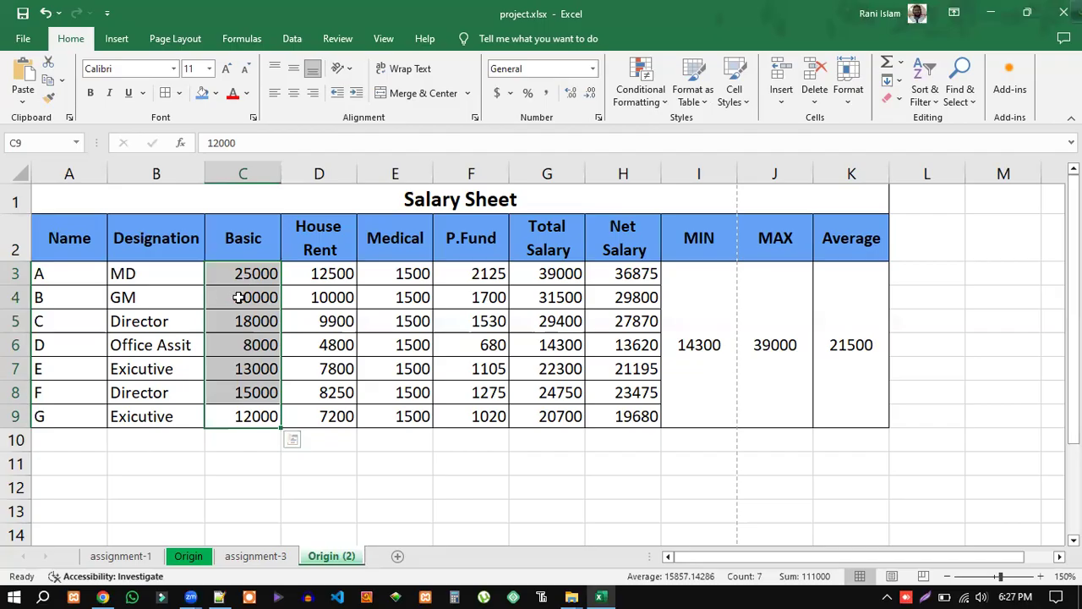
{"action": "left_click", "coordinate": [244, 291]}
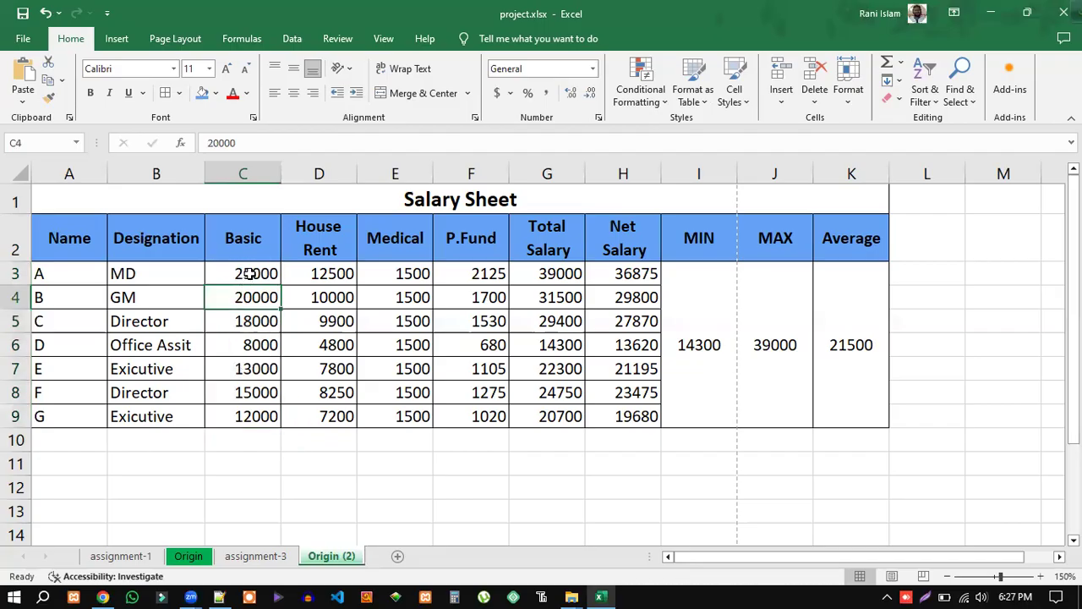
Step: Try to sort the Basic values in C3:C9 from smallest to largest, expanding the selection to the neighbouring columns
{"action": "left_click_drag", "start_coordinate": [252, 270], "coordinate": [259, 417]}
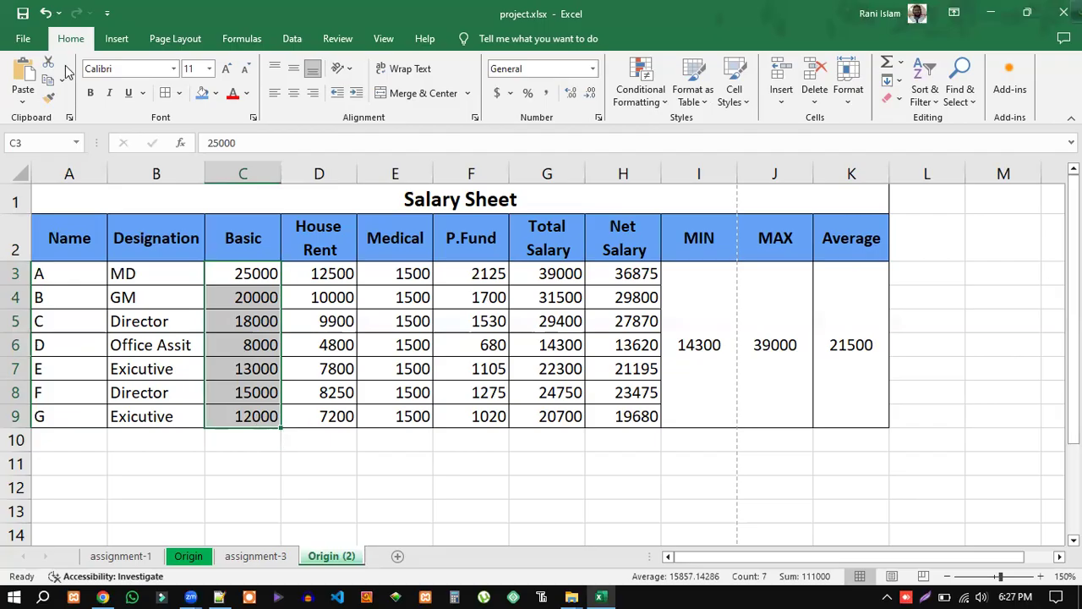
{"action": "left_click", "coordinate": [930, 104]}
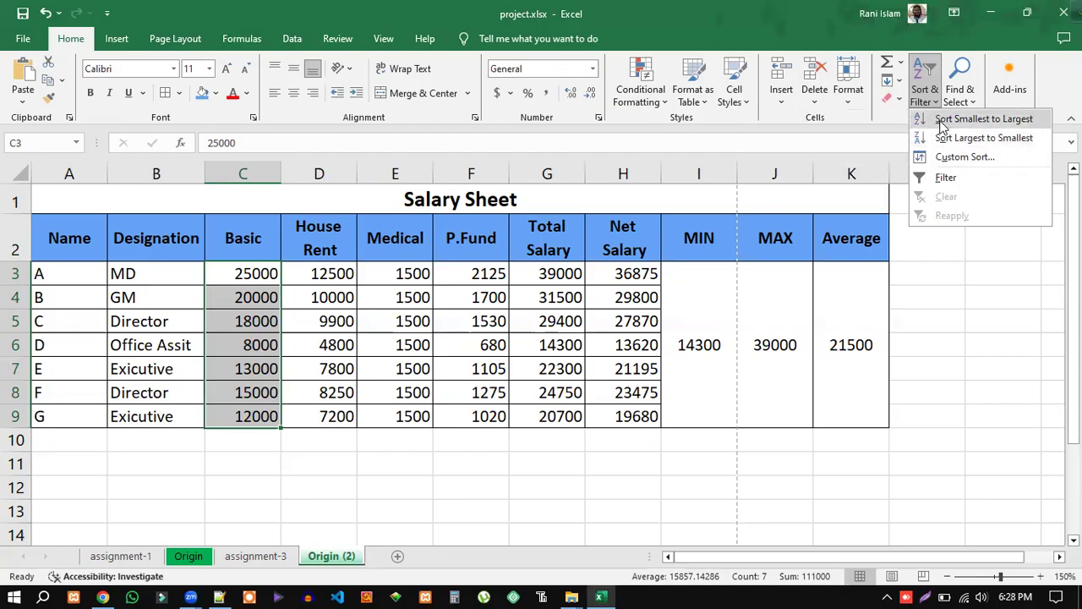
{"action": "left_click", "coordinate": [991, 121]}
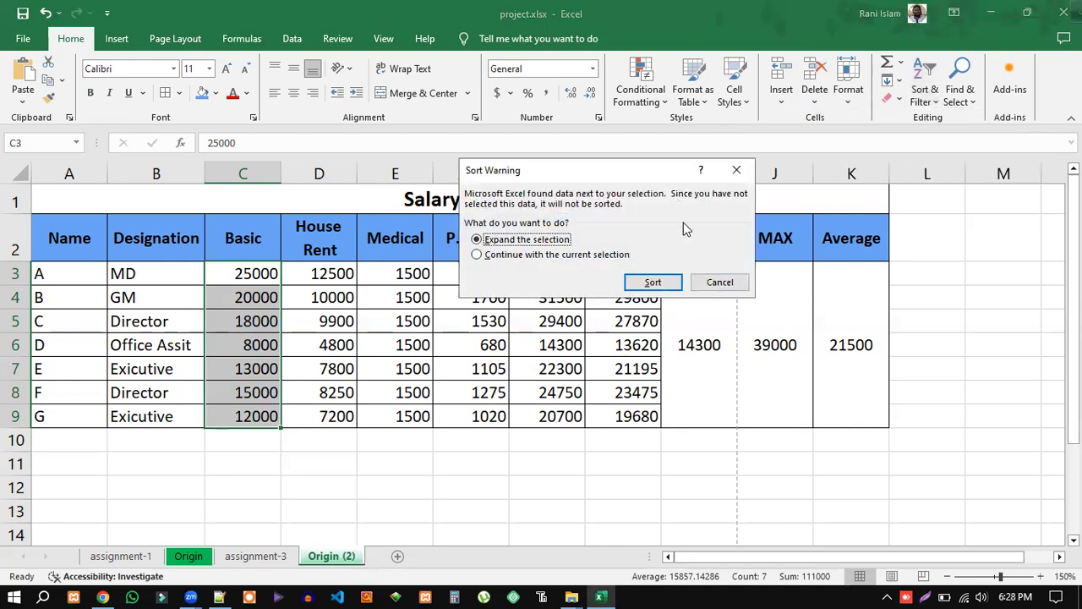
{"action": "left_click", "coordinate": [652, 285]}
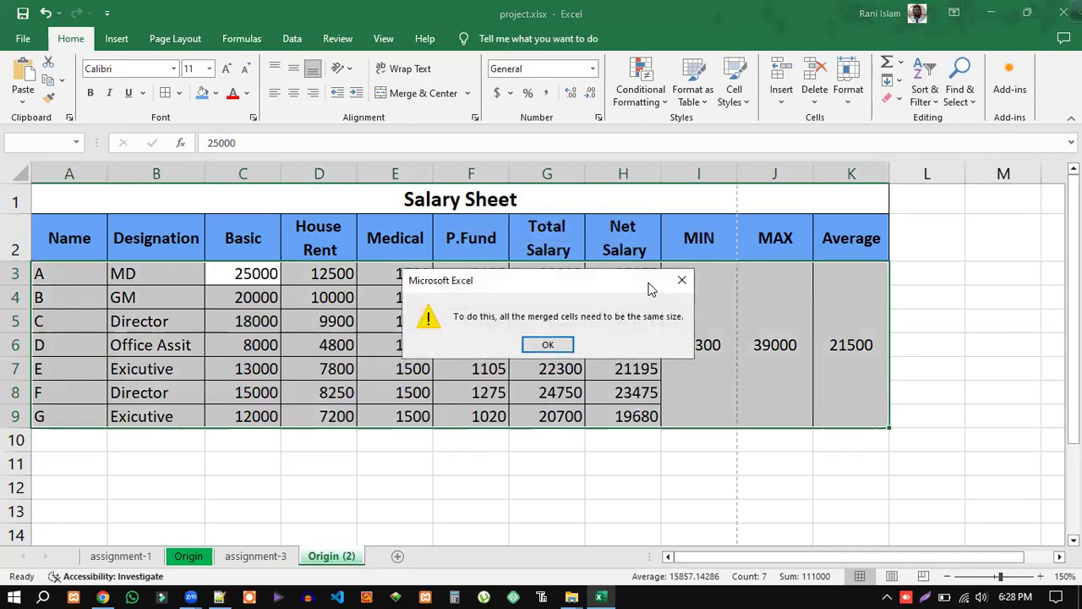
{"action": "left_click", "coordinate": [547, 346]}
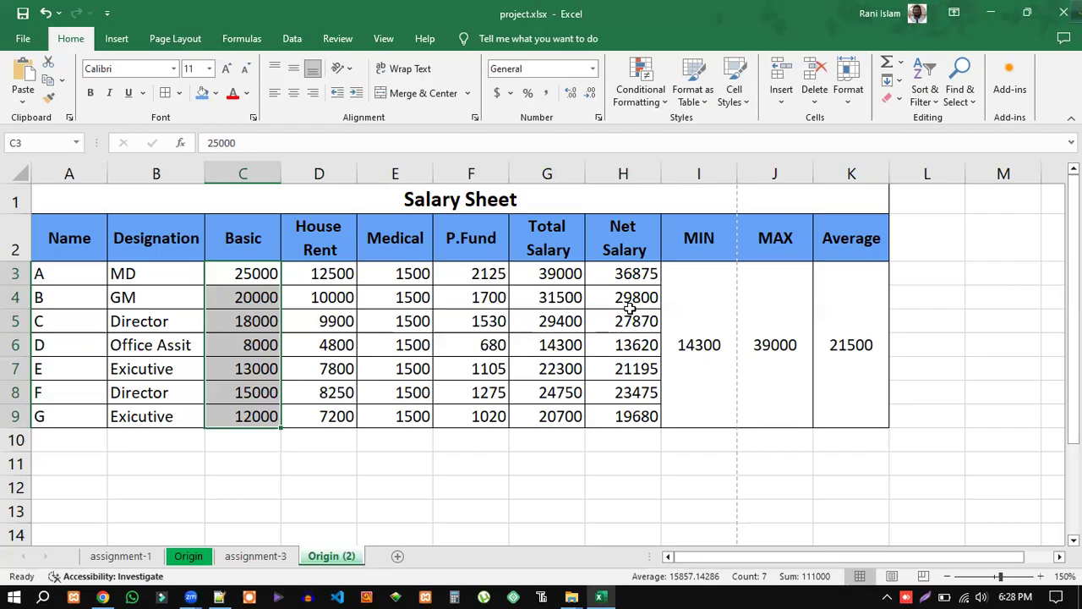
Step: Examine the merged cells beneath the MIN, MAX and Average headers in I3:K9
{"action": "left_click", "coordinate": [721, 305]}
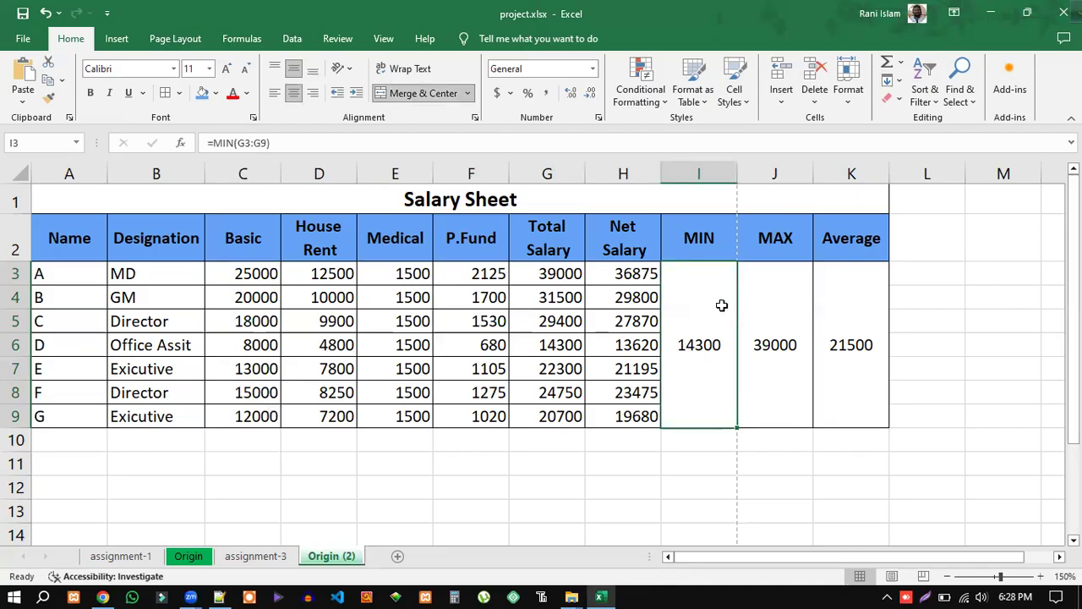
{"action": "left_click", "coordinate": [763, 288]}
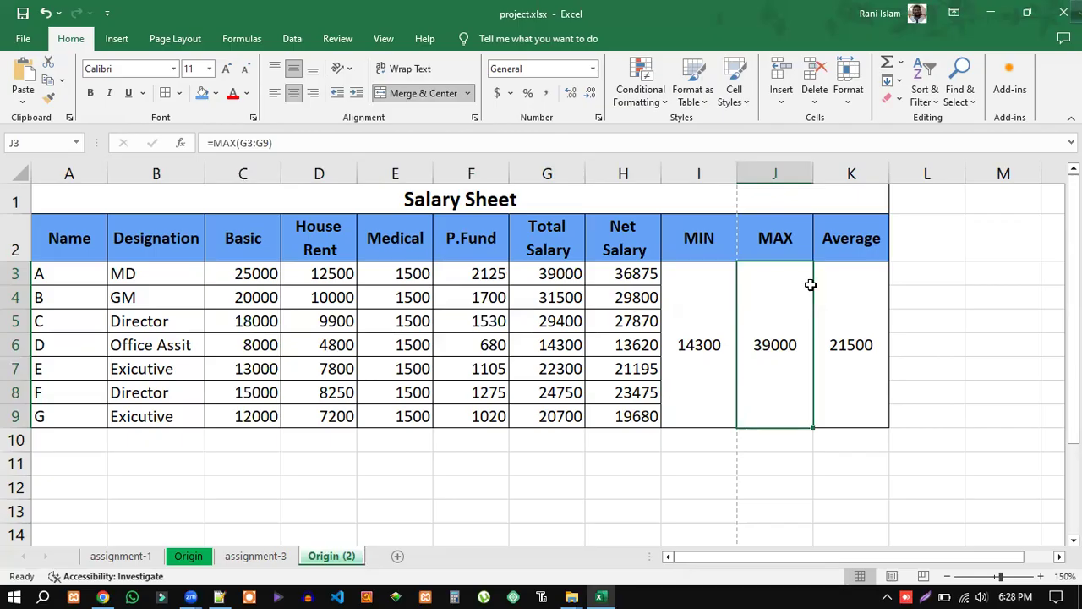
{"action": "left_click_drag", "start_coordinate": [810, 285], "coordinate": [861, 286]}
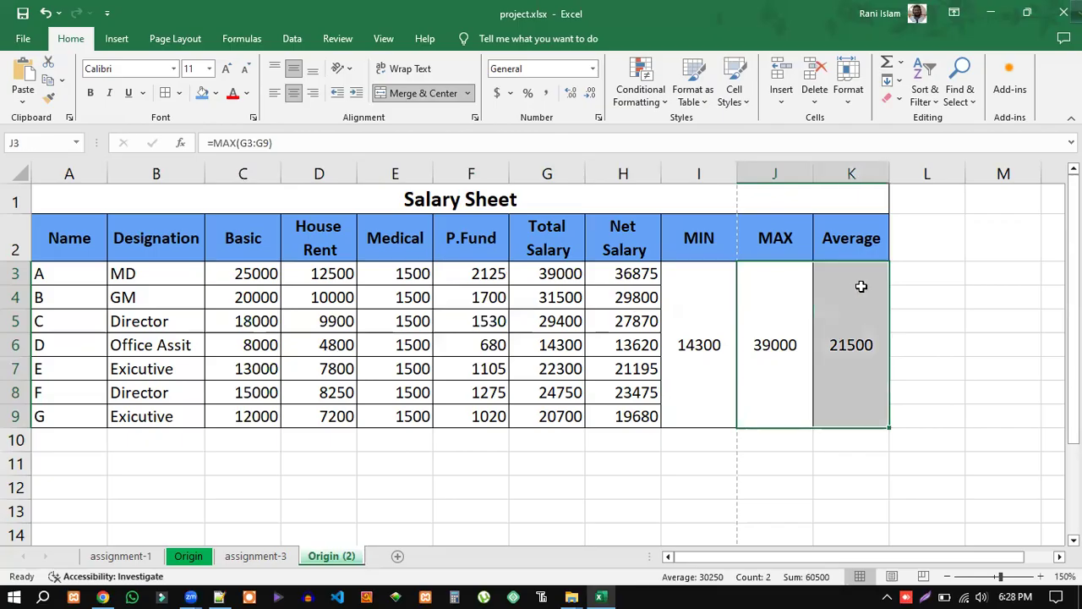
{"action": "left_click", "coordinate": [717, 345]}
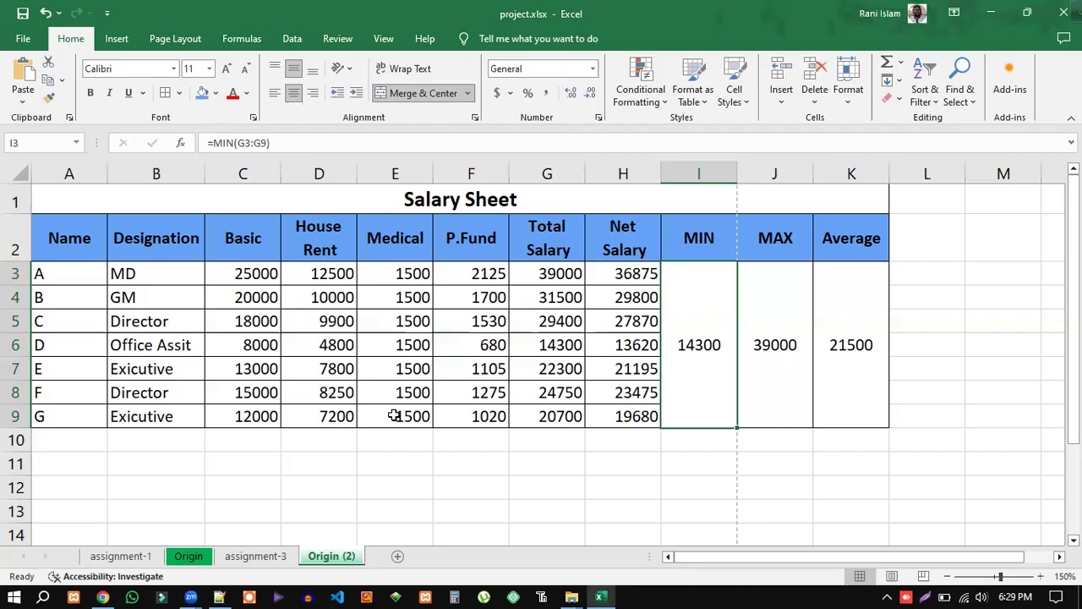
Step: Try editing the MIN formula in merged cell I3 to =K10=MIN(G3:G9)
{"action": "double_click", "coordinate": [693, 322]}
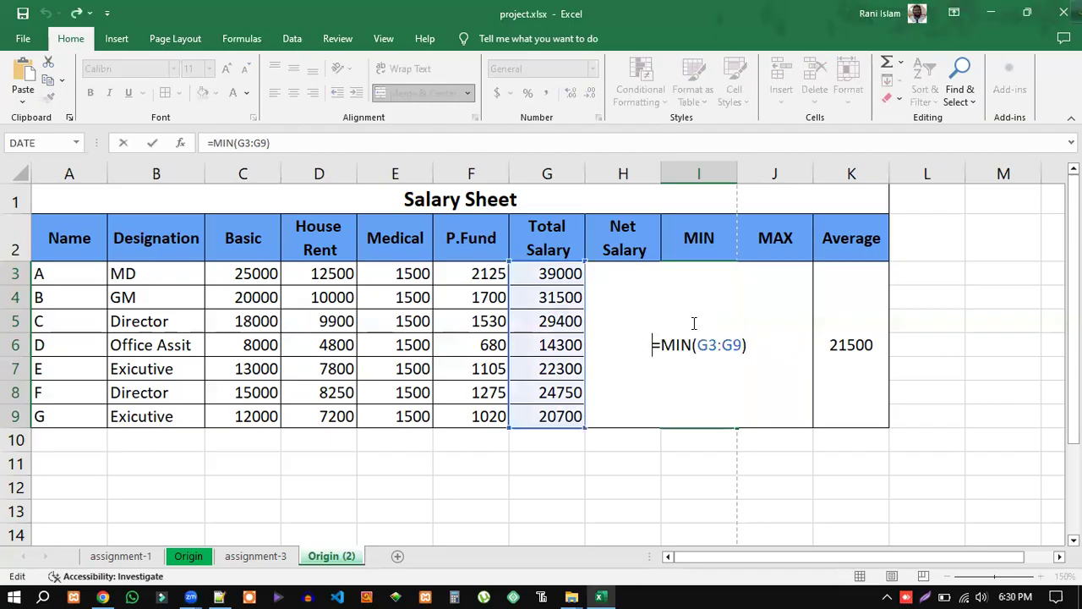
{"action": "left_click", "coordinate": [871, 432]}
{"action": "key", "text": "F2"}
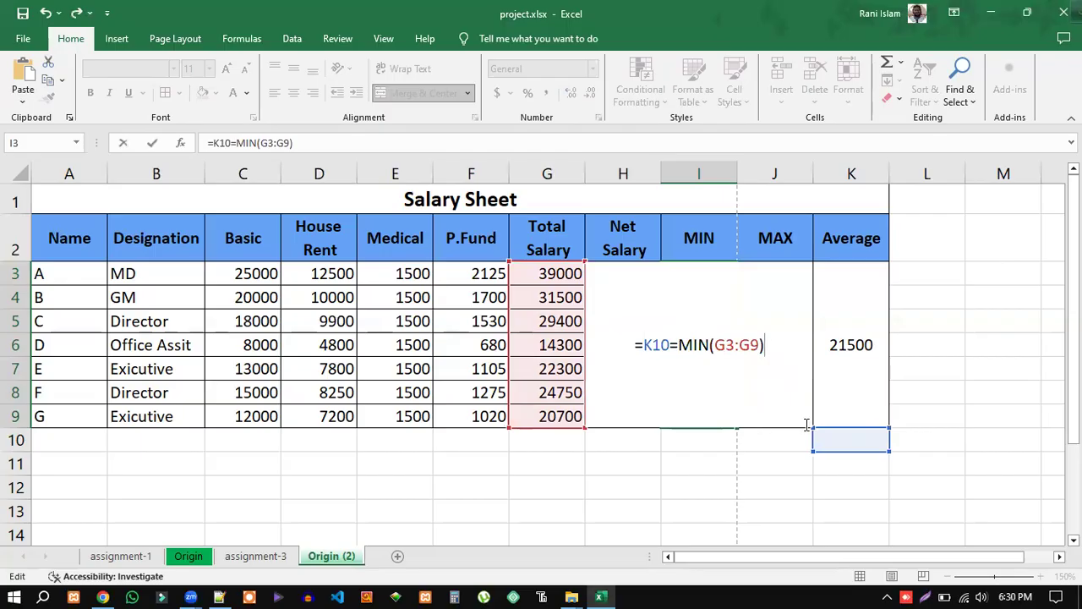
{"action": "left_click", "coordinate": [844, 446]}
{"action": "key", "text": "Return"}
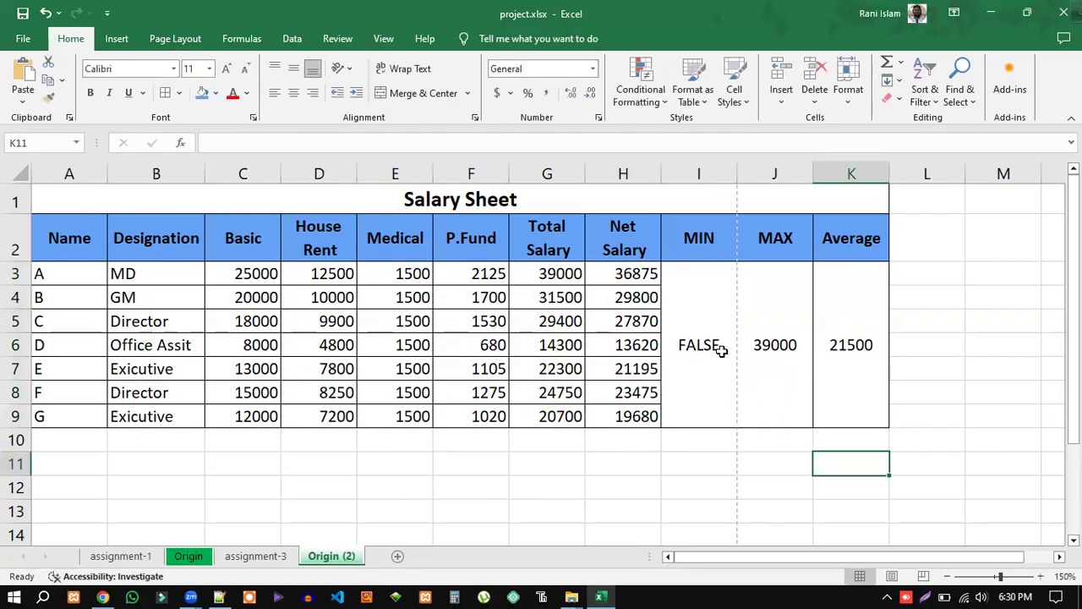
Step: Unmerge the cells J3:J9 beneath the MAX header
{"action": "left_click", "coordinate": [765, 337]}
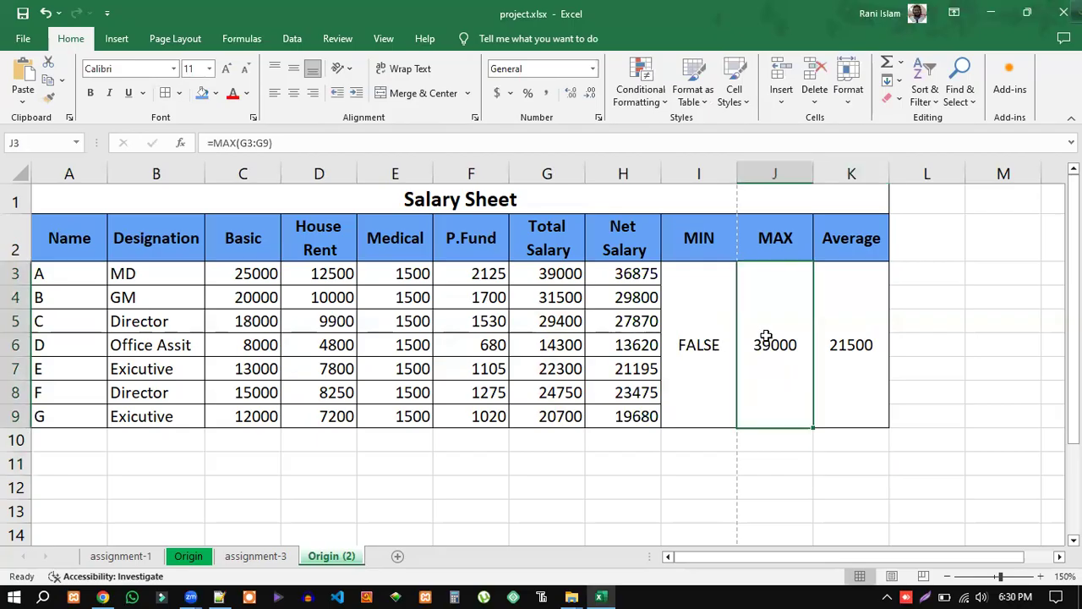
{"action": "left_click", "coordinate": [468, 94]}
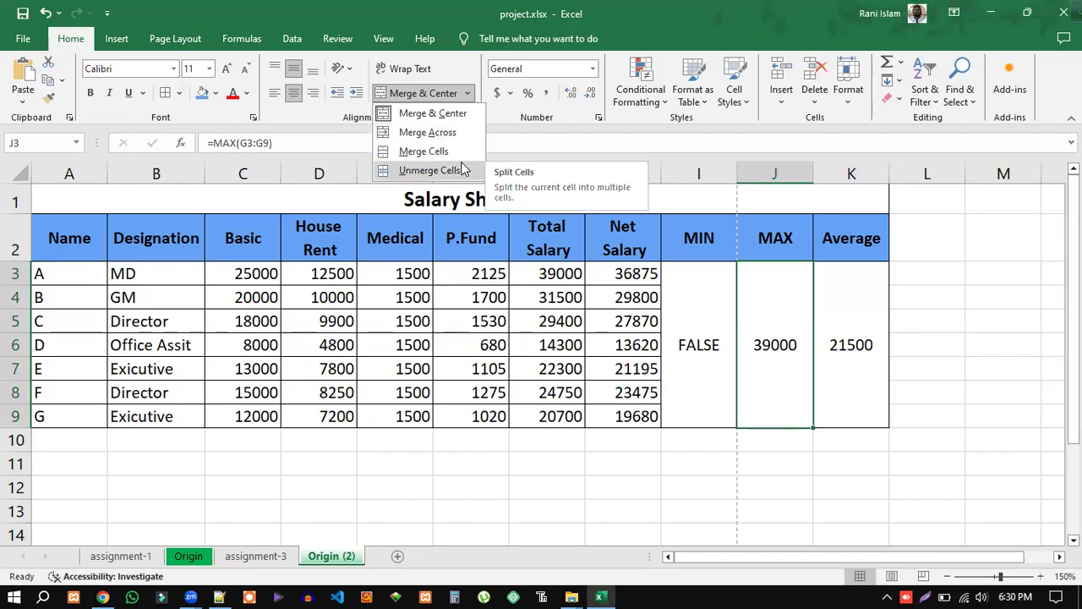
{"action": "left_click", "coordinate": [429, 170]}
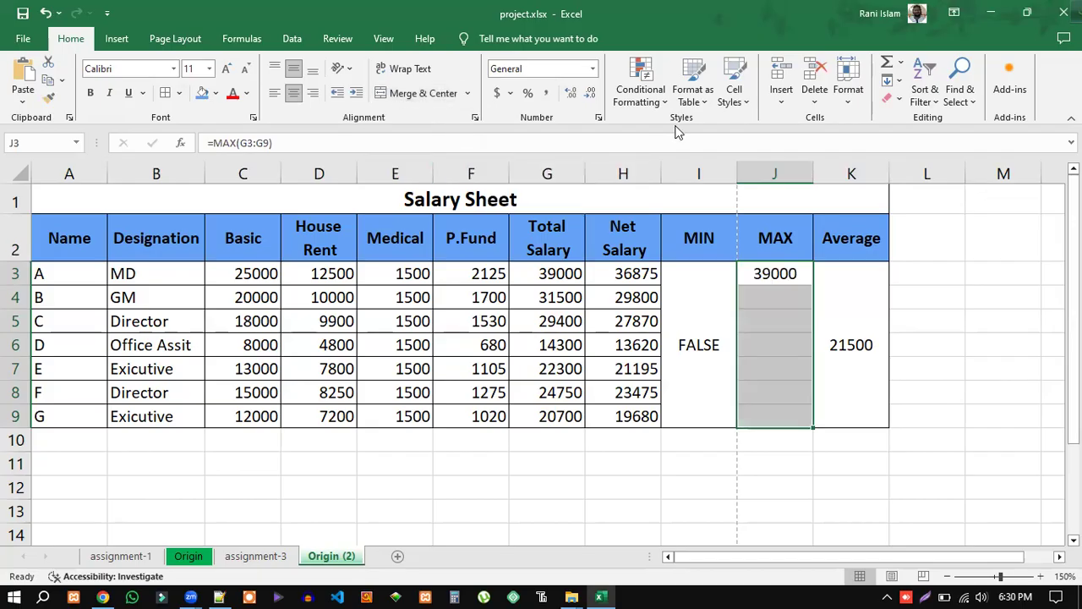
Step: Correct the formula in merged cell I3 beneath the MIN header to =MIN(G3:G9), removing the stray cell references
{"action": "left_click", "coordinate": [706, 316]}
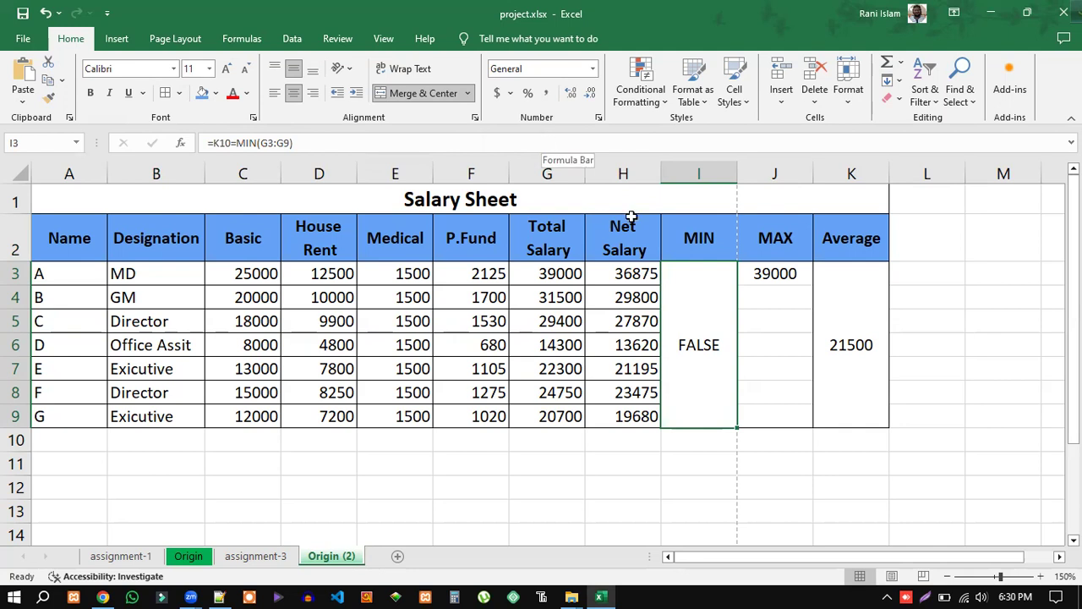
{"action": "double_click", "coordinate": [726, 326]}
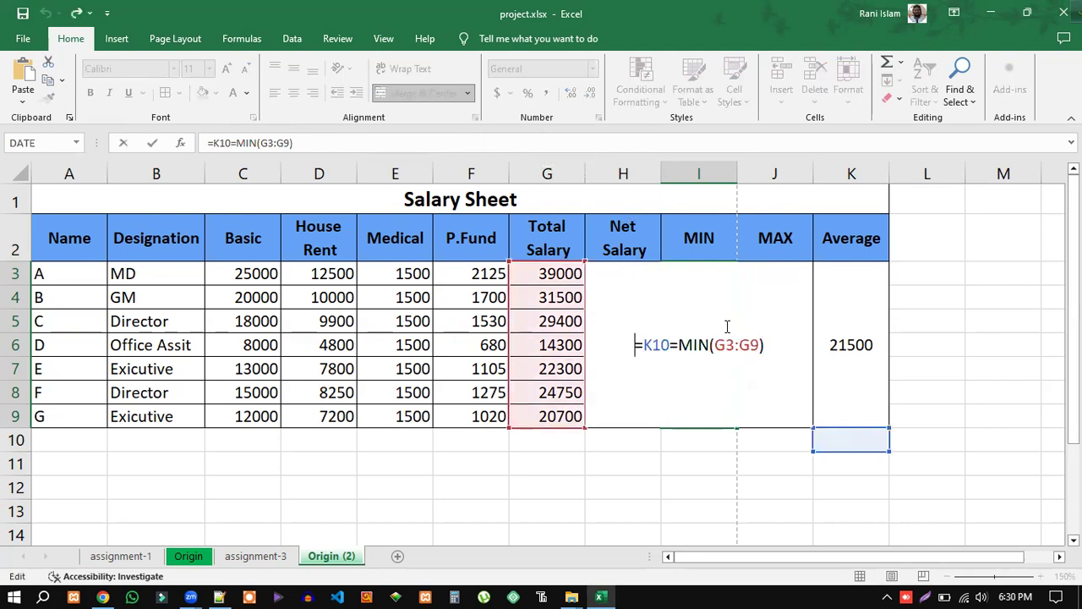
{"action": "key", "text": "Home"}
{"action": "type", "text": "="}
{"action": "left_click", "coordinate": [903, 289]}
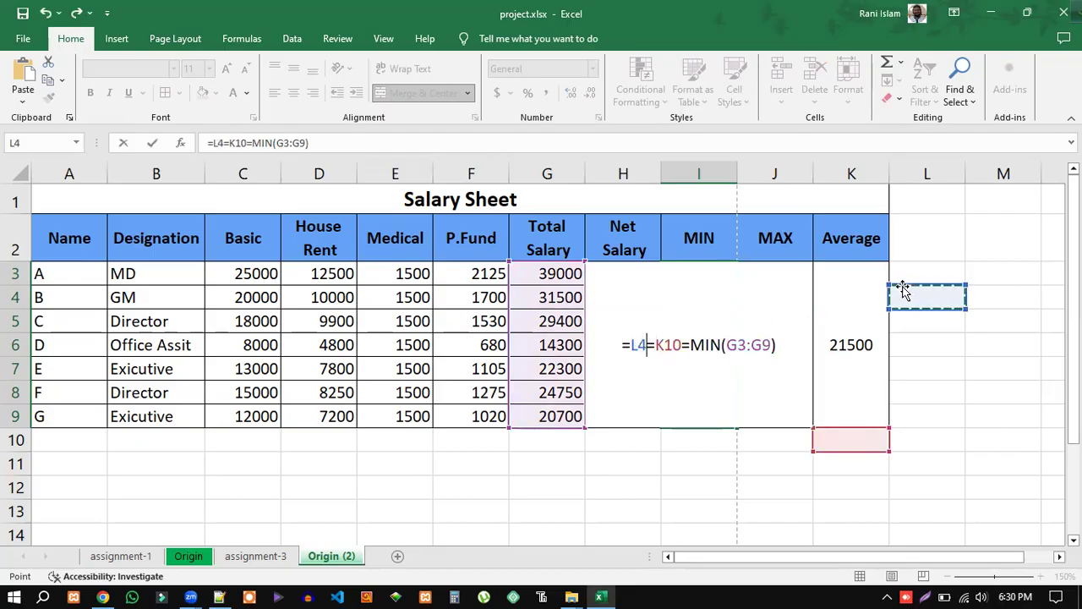
{"action": "left_click", "coordinate": [695, 378]}
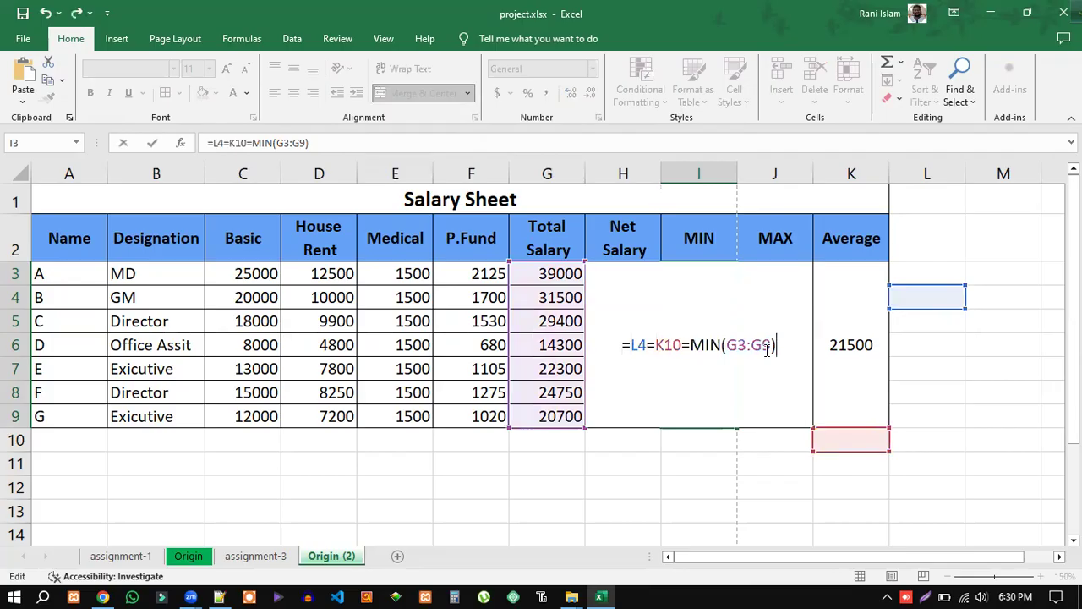
{"action": "left_click", "coordinate": [690, 345]}
{"action": "key", "text": "BackSpace"}
{"action": "key", "text": "BackSpace"}
{"action": "key", "text": "BackSpace"}
{"action": "key", "text": "BackSpace"}
{"action": "key", "text": "BackSpace"}
{"action": "key", "text": "BackSpace"}
{"action": "key", "text": "BackSpace"}
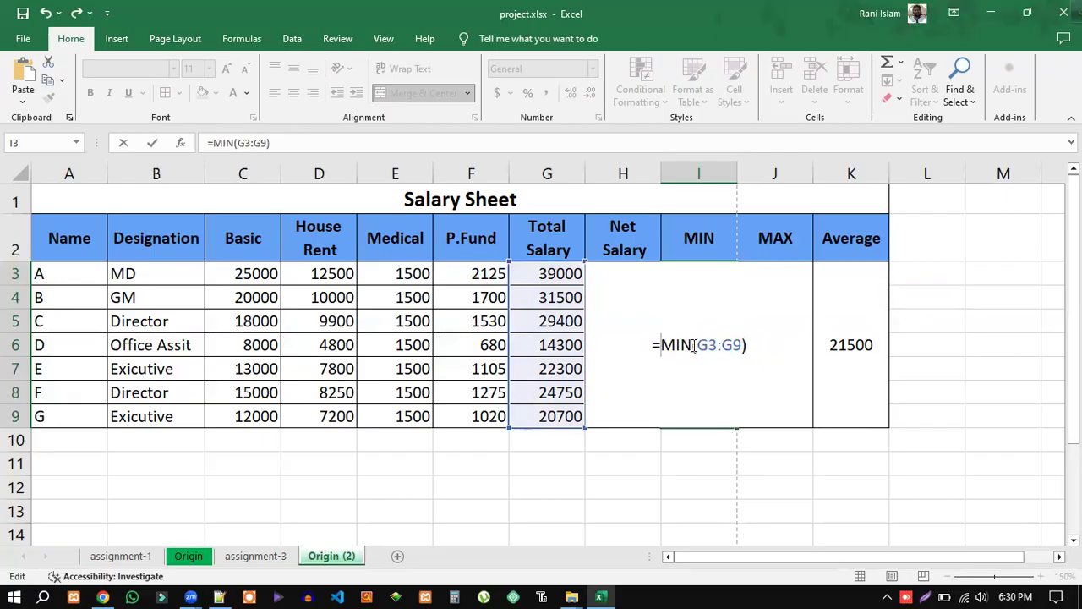
{"action": "key", "text": "BackSpace"}
{"action": "type", "text": "="}
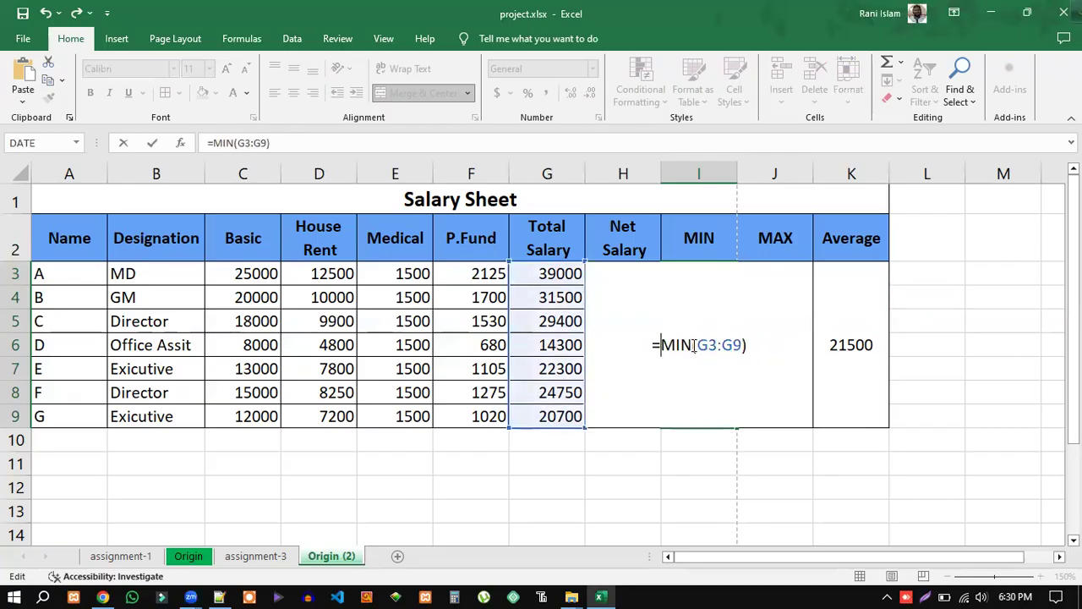
{"action": "left_click", "coordinate": [767, 339]}
{"action": "key", "text": "Return"}
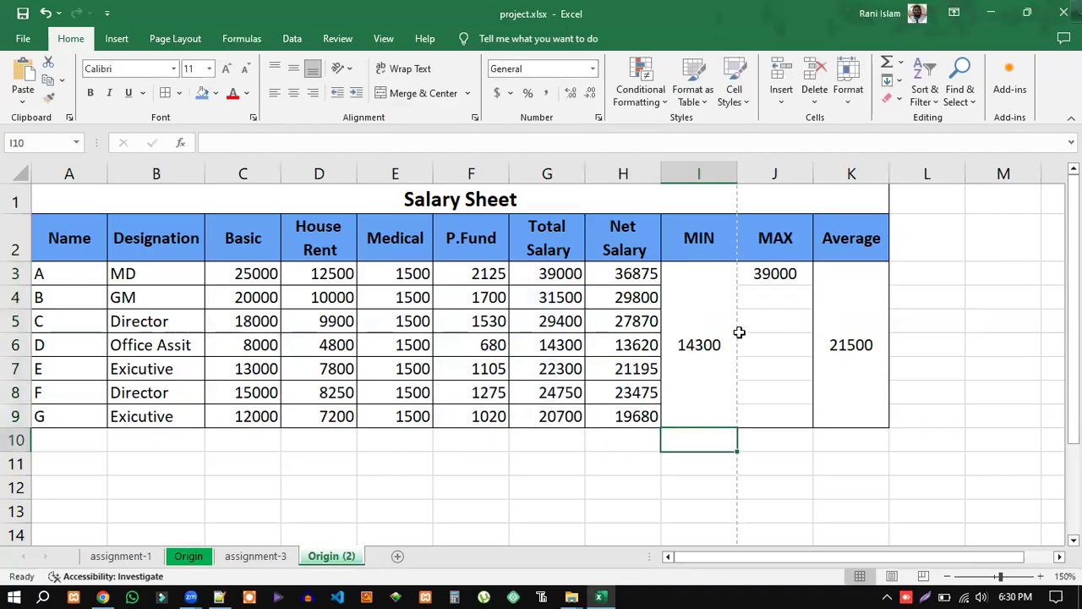
Step: Unmerge the cells I3:I9 beneath the MIN header and K3:K9 beneath the Average header
{"action": "left_click", "coordinate": [693, 343]}
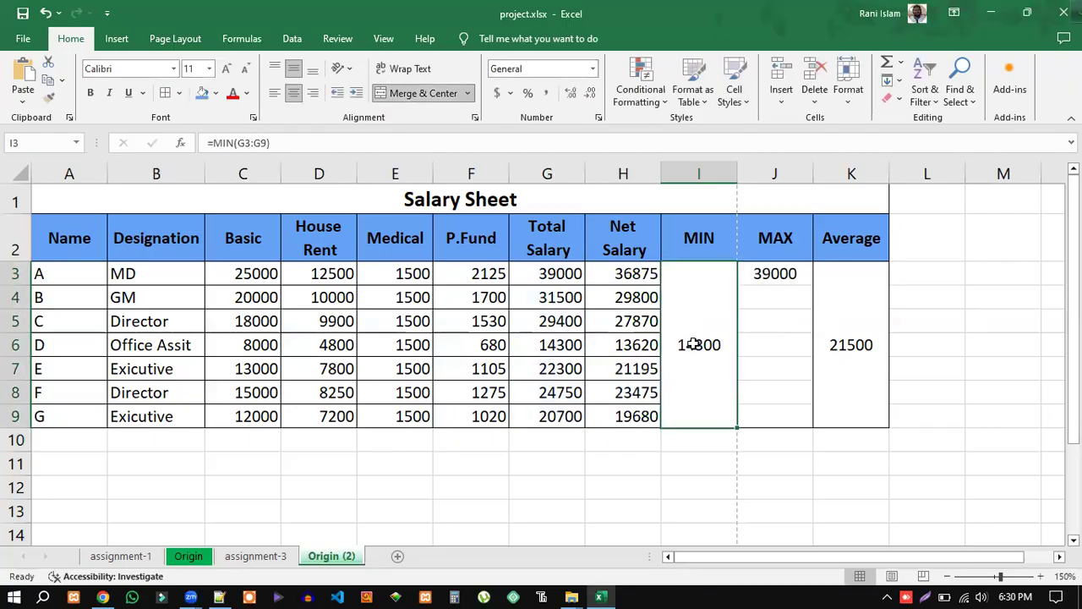
{"action": "left_click", "coordinate": [423, 93]}
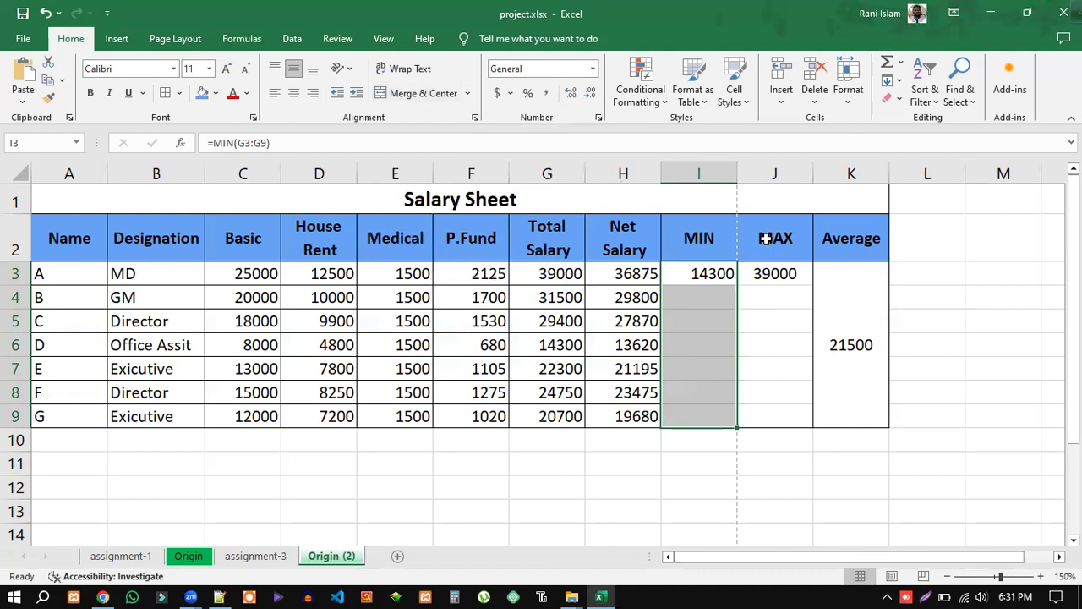
{"action": "left_click", "coordinate": [763, 329]}
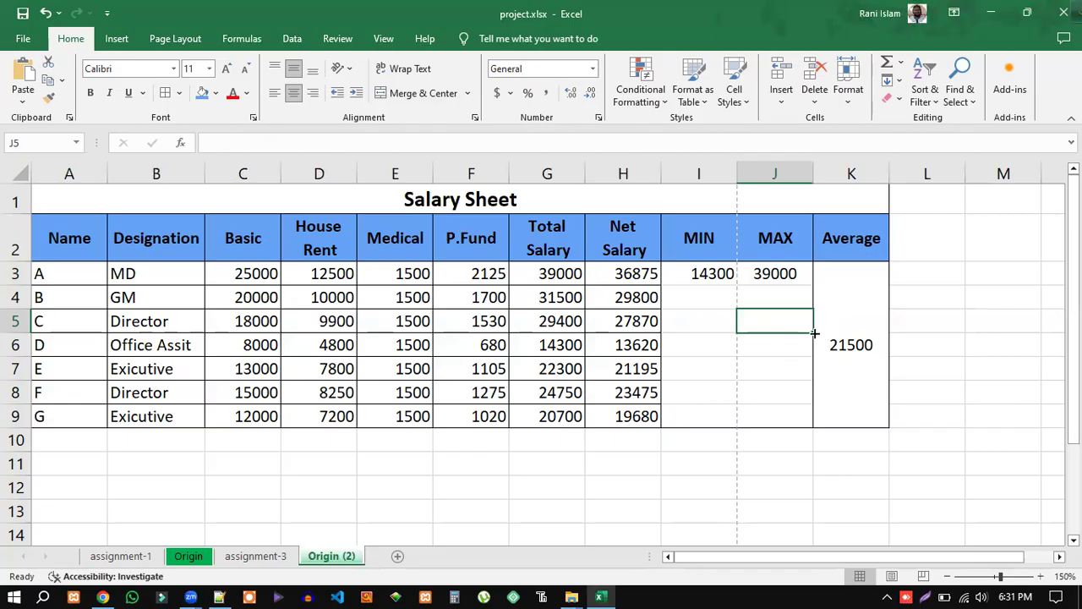
{"action": "left_click", "coordinate": [842, 332]}
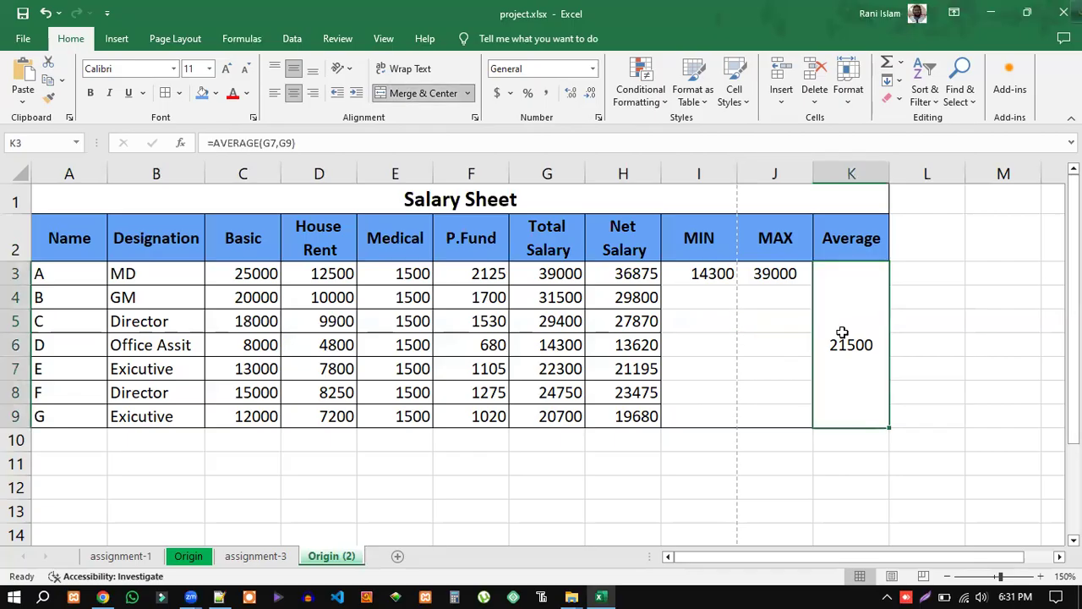
{"action": "left_click", "coordinate": [414, 94]}
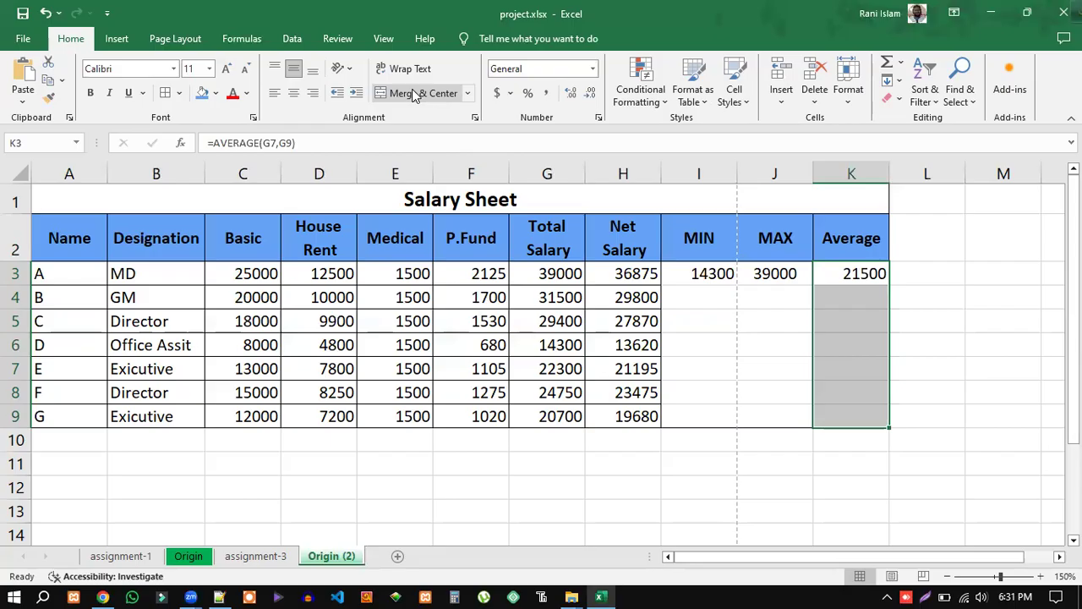
Step: Sort the salary rows from smallest to largest by the Basic values in C3:C9, expanding the selection to the neighbouring columns
{"action": "left_click_drag", "start_coordinate": [251, 270], "coordinate": [273, 432]}
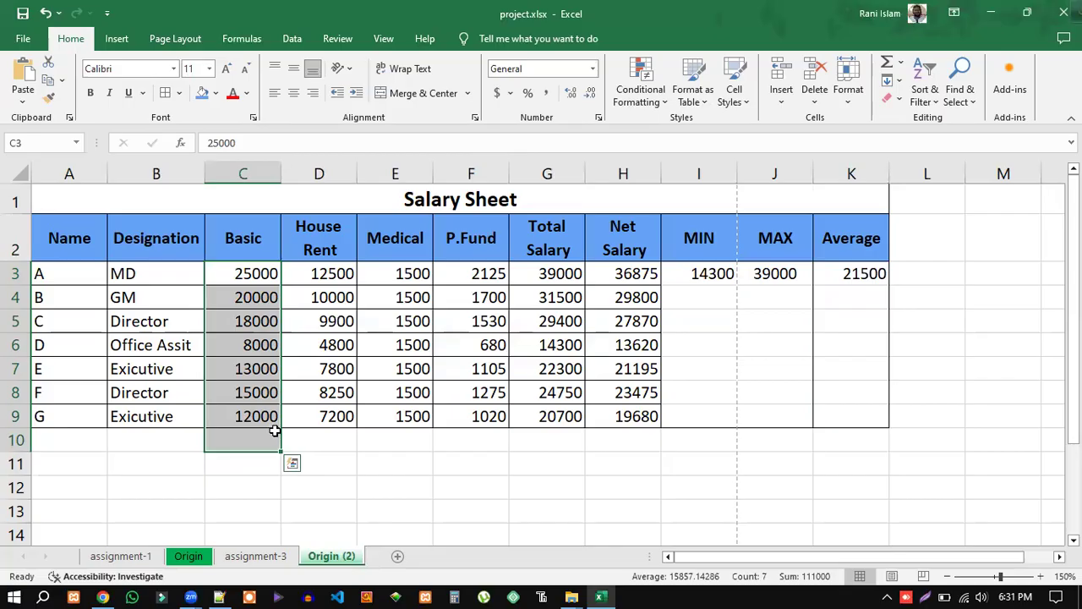
{"action": "left_click", "coordinate": [357, 480]}
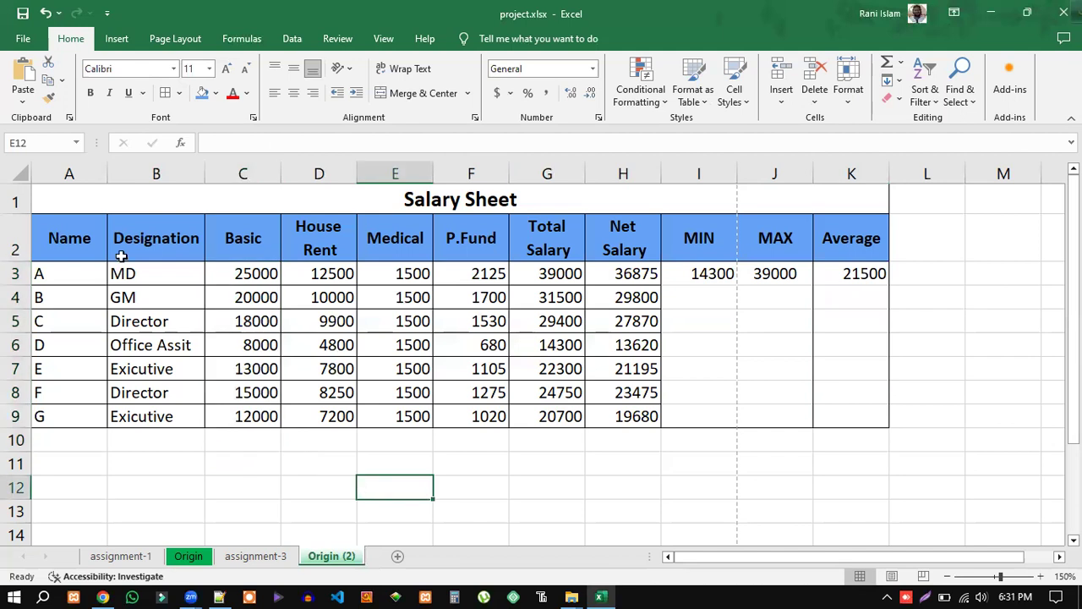
{"action": "left_click", "coordinate": [245, 275]}
{"action": "left_click_drag", "start_coordinate": [247, 293], "coordinate": [272, 419]}
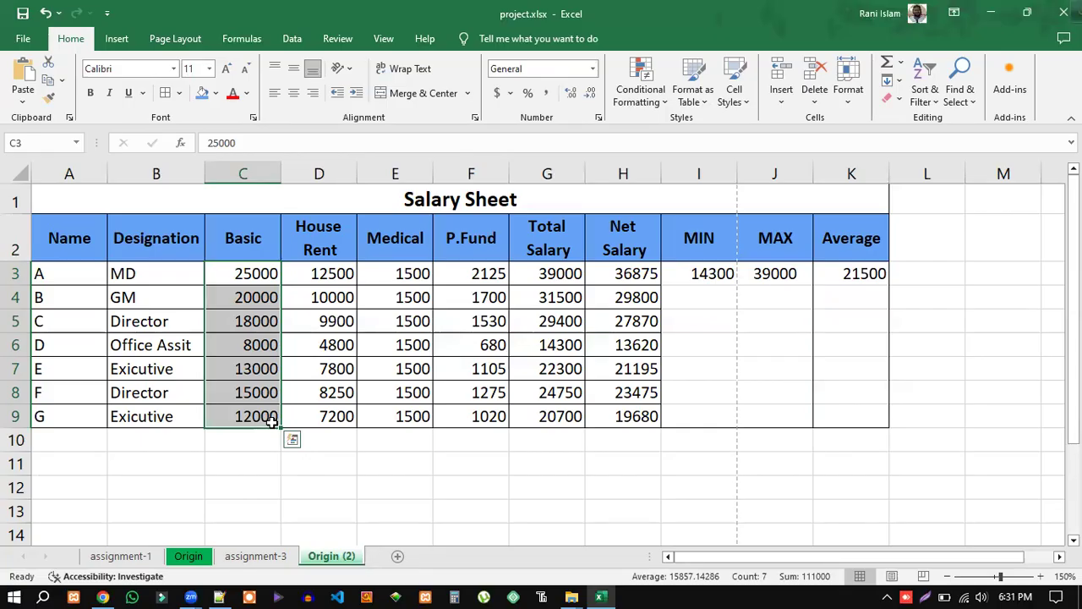
{"action": "left_click", "coordinate": [630, 319]}
{"action": "left_click_drag", "start_coordinate": [266, 273], "coordinate": [249, 415]}
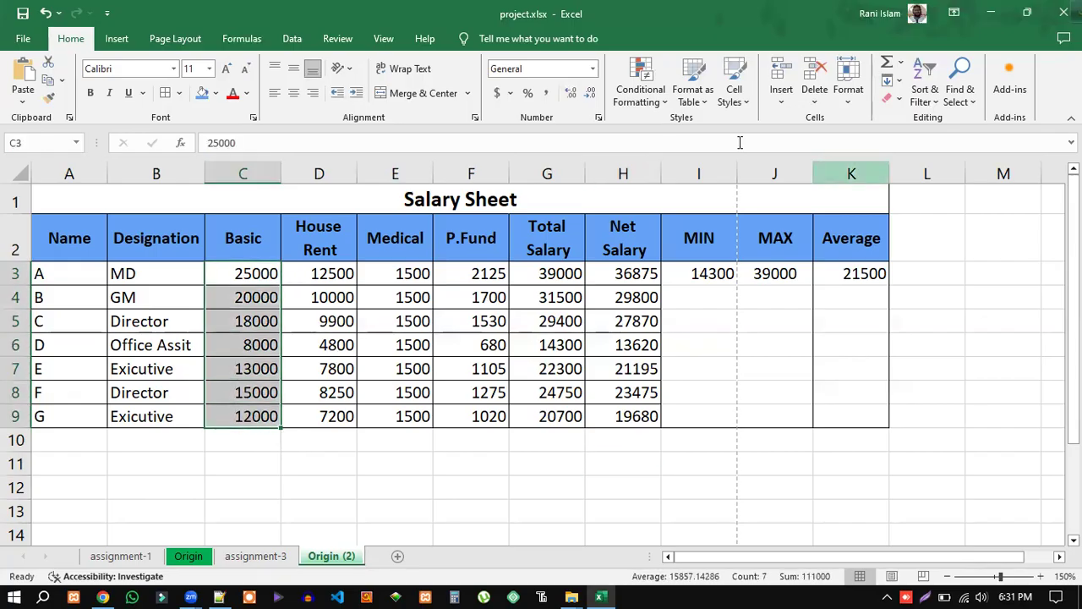
{"action": "left_click", "coordinate": [936, 108]}
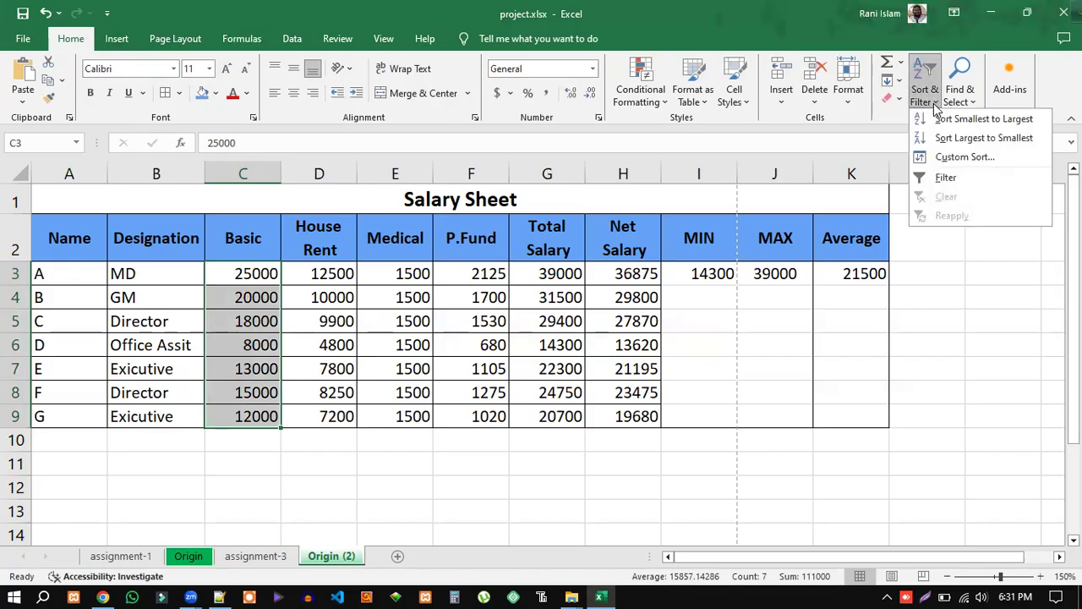
{"action": "left_click", "coordinate": [984, 119]}
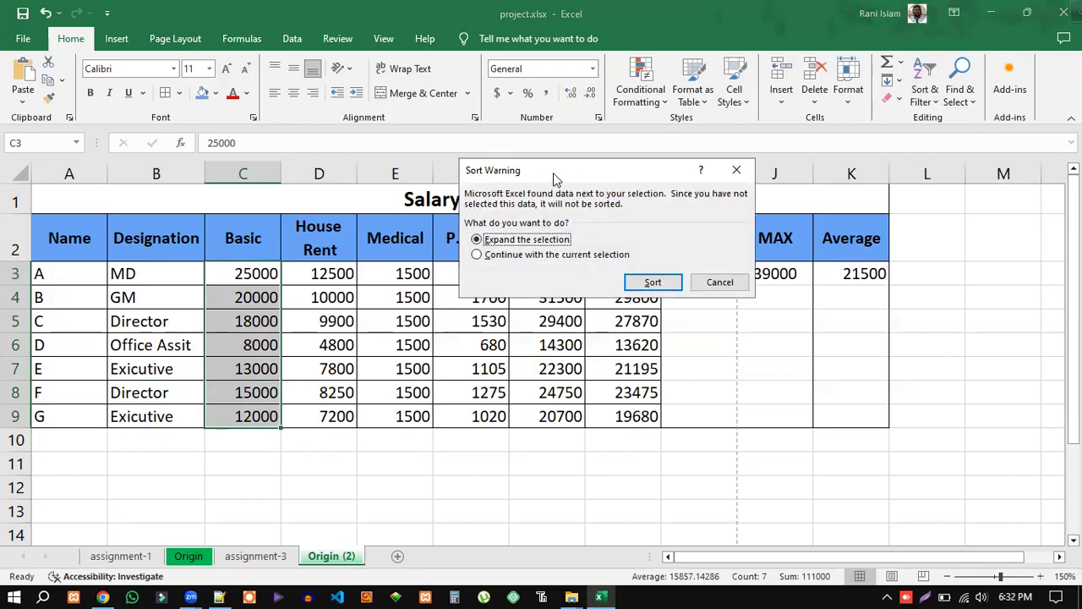
{"action": "left_click_drag", "start_coordinate": [553, 172], "coordinate": [599, 168]}
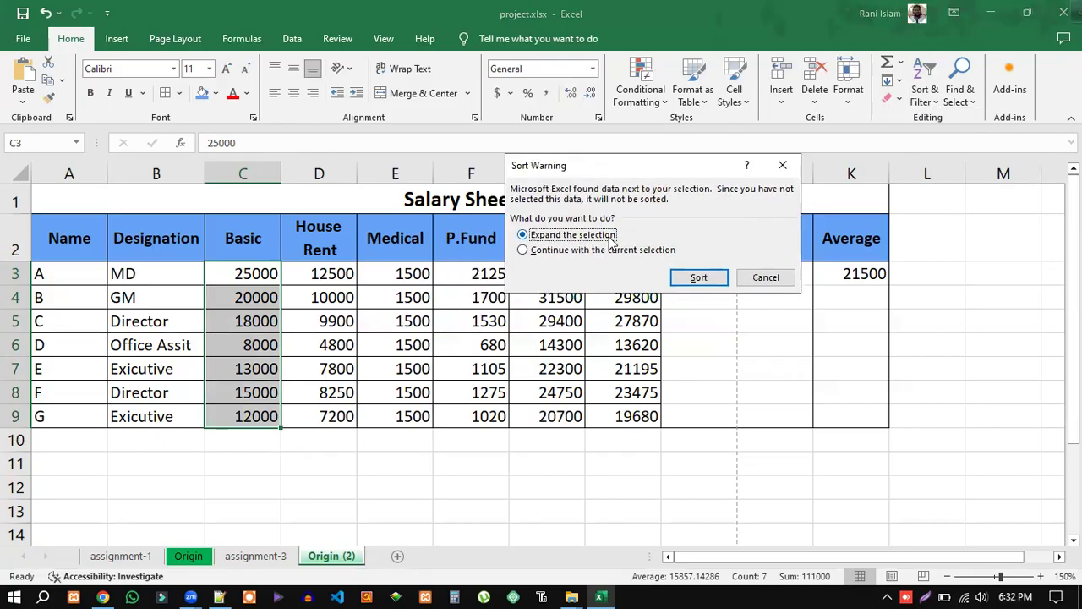
{"action": "left_click", "coordinate": [697, 276]}
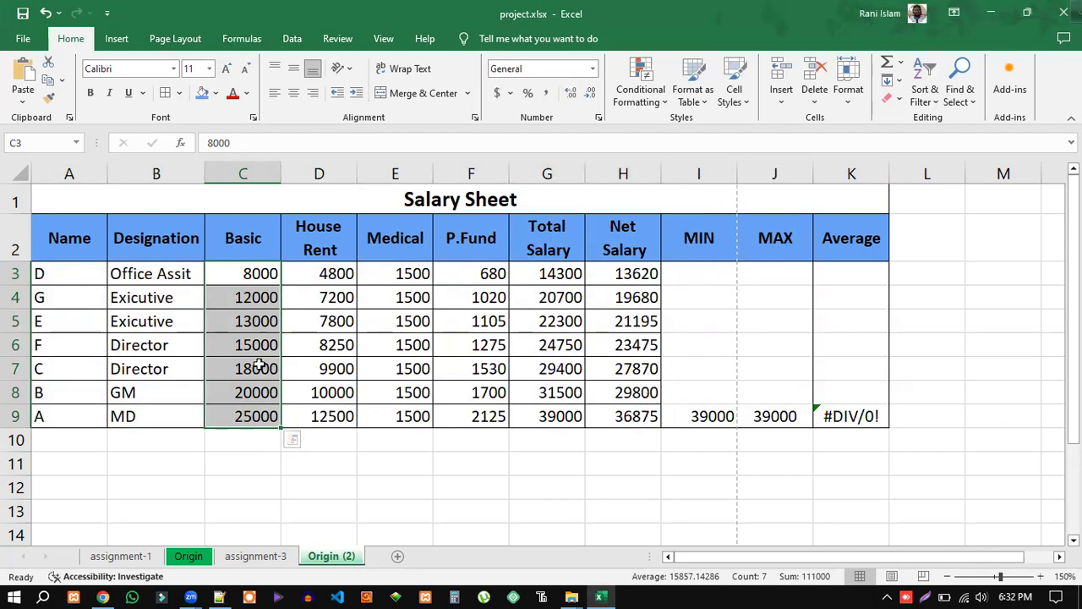
{"action": "left_click", "coordinate": [241, 463]}
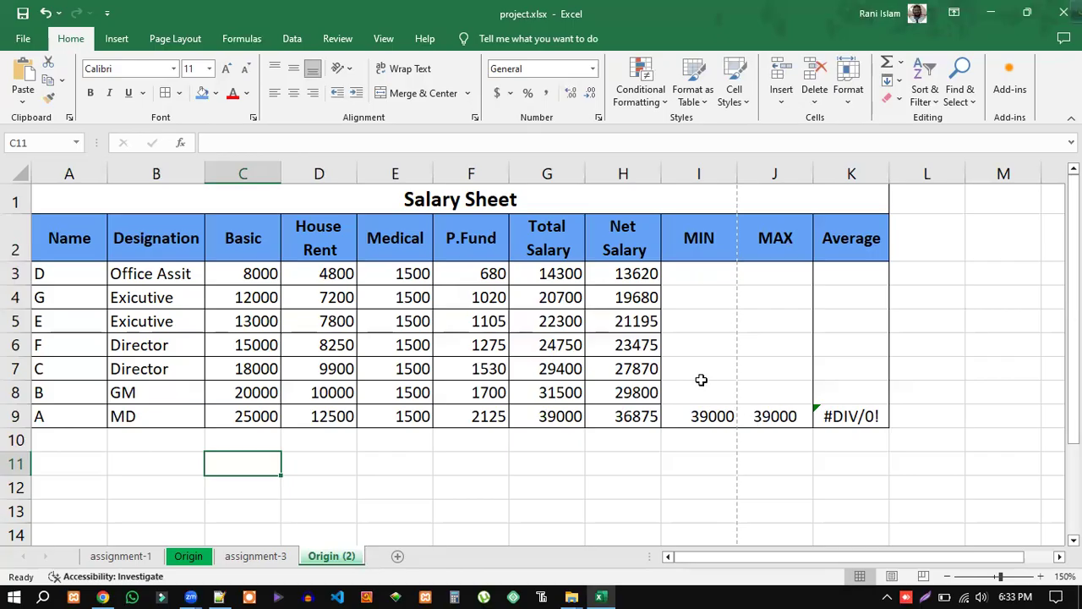
Step: Open the MIN formula in cell I9 and examine which Total Salary cells it references
{"action": "double_click", "coordinate": [709, 417]}
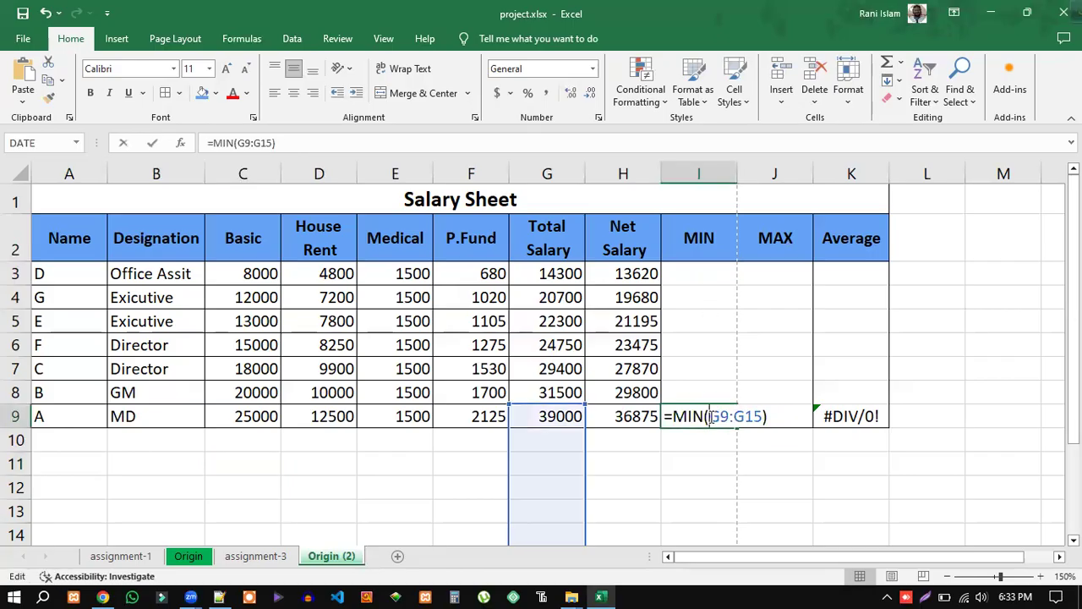
{"action": "scroll", "coordinate": [810, 385], "scroll_direction": "down", "scroll_amount": 2}
{"action": "scroll", "coordinate": [694, 440], "scroll_direction": "up", "scroll_amount": 2}
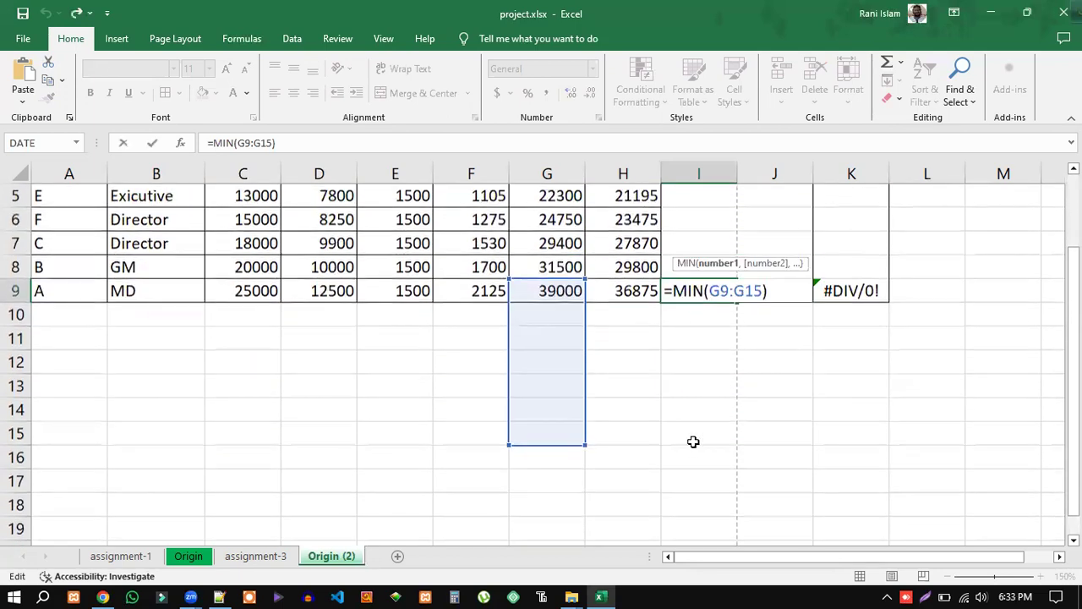
{"action": "scroll", "coordinate": [563, 451], "scroll_direction": "up", "scroll_amount": 1}
{"action": "scroll", "coordinate": [563, 451], "scroll_direction": "up", "scroll_amount": 1}
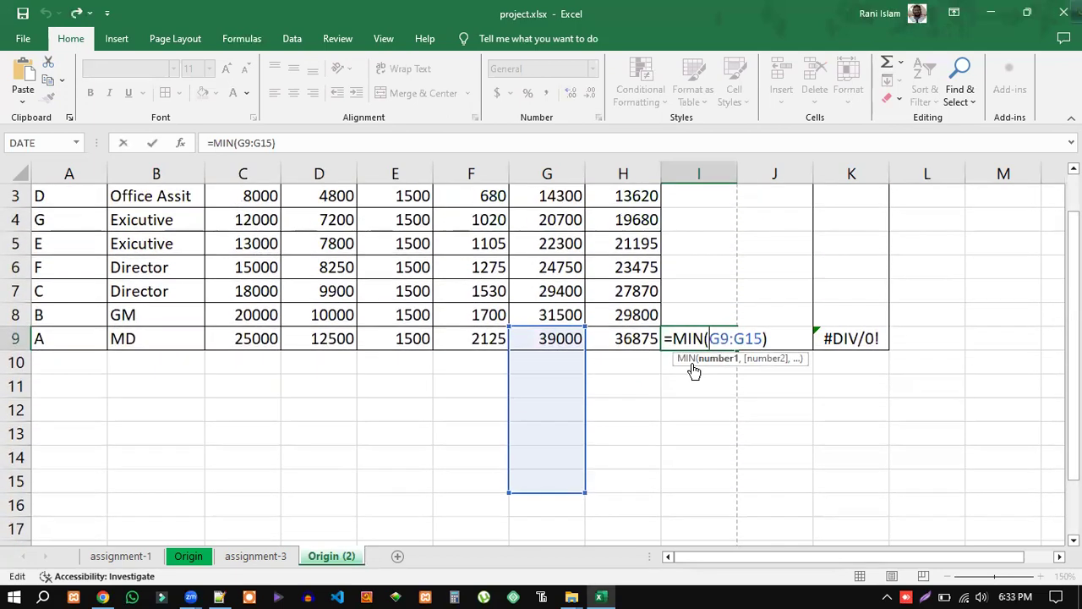
{"action": "scroll", "coordinate": [700, 434], "scroll_direction": "up", "scroll_amount": 2}
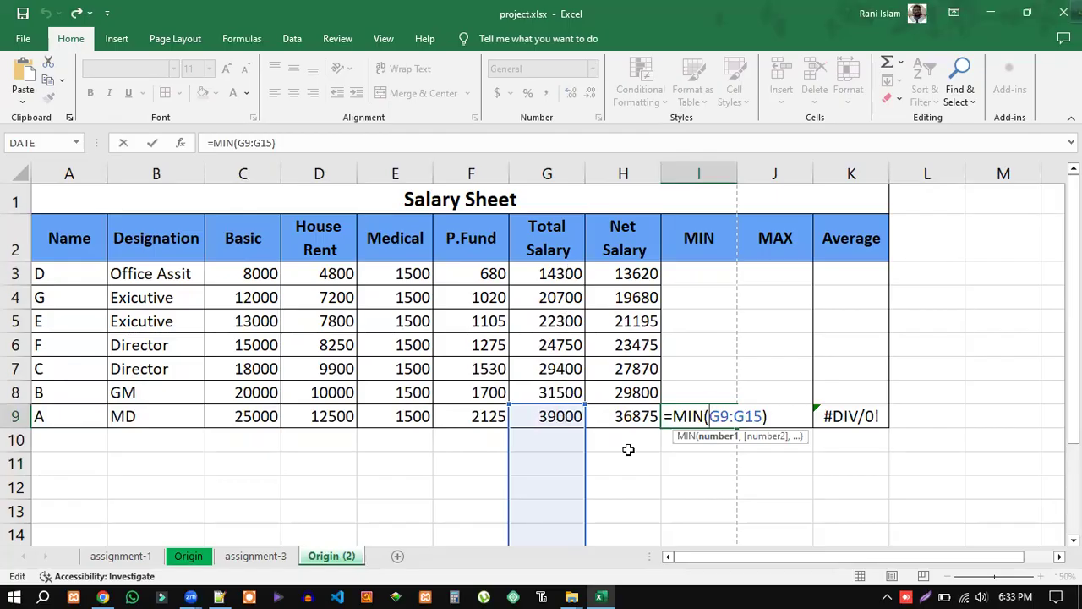
{"action": "scroll", "coordinate": [329, 288], "scroll_direction": "down", "scroll_amount": 2}
{"action": "scroll", "coordinate": [305, 355], "scroll_direction": "up", "scroll_amount": 2}
{"action": "scroll", "coordinate": [640, 428], "scroll_direction": "down", "scroll_amount": 1}
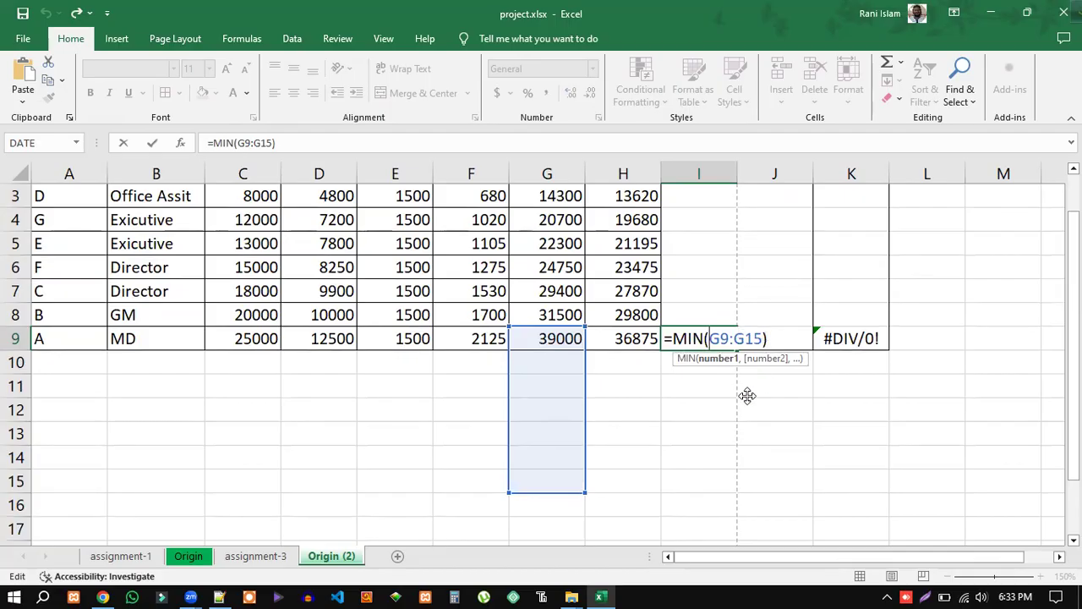
{"action": "scroll", "coordinate": [730, 438], "scroll_direction": "up", "scroll_amount": 1}
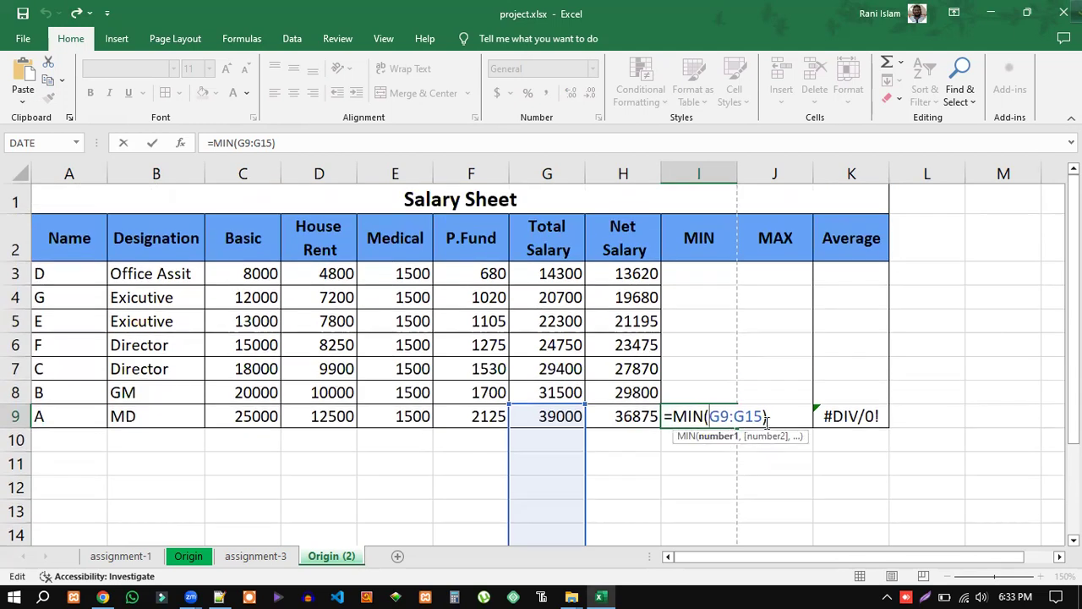
{"action": "left_click_drag", "start_coordinate": [770, 417], "coordinate": [663, 416]}
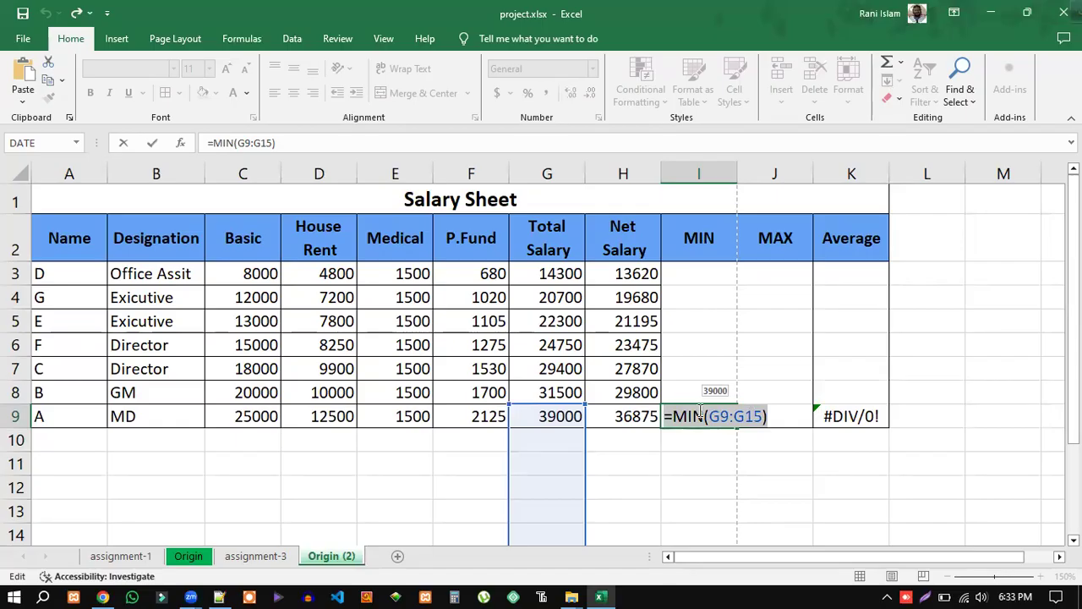
{"action": "left_click", "coordinate": [776, 418]}
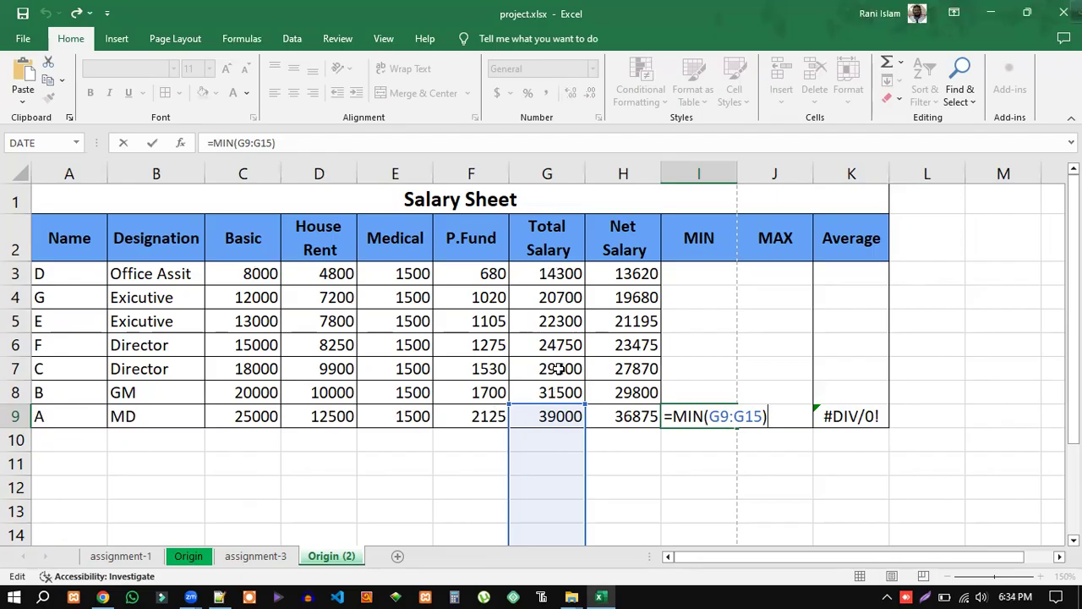
Step: Replace the range in the MIN formula of cell I9 with the Total Salary cells G3:G9
{"action": "left_click_drag", "start_coordinate": [763, 414], "coordinate": [709, 416]}
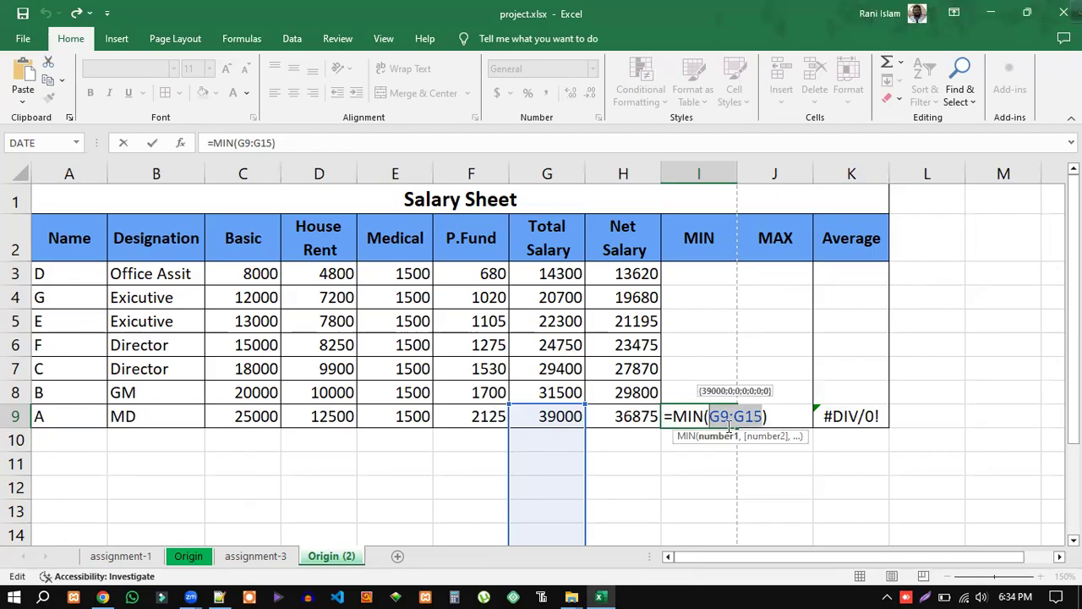
{"action": "key", "text": "BackSpace"}
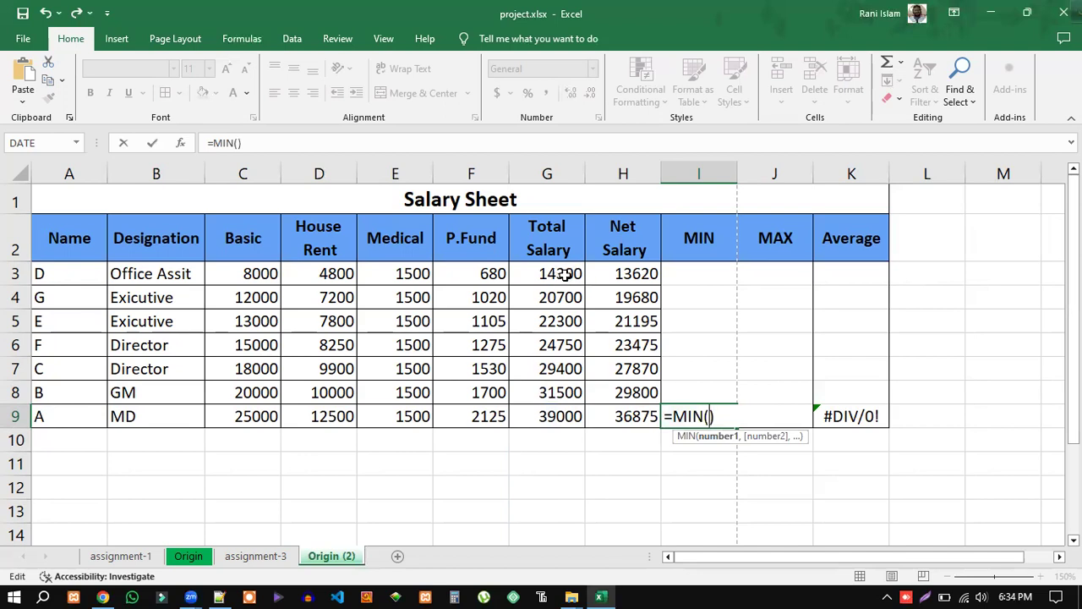
{"action": "left_click_drag", "start_coordinate": [558, 270], "coordinate": [560, 412]}
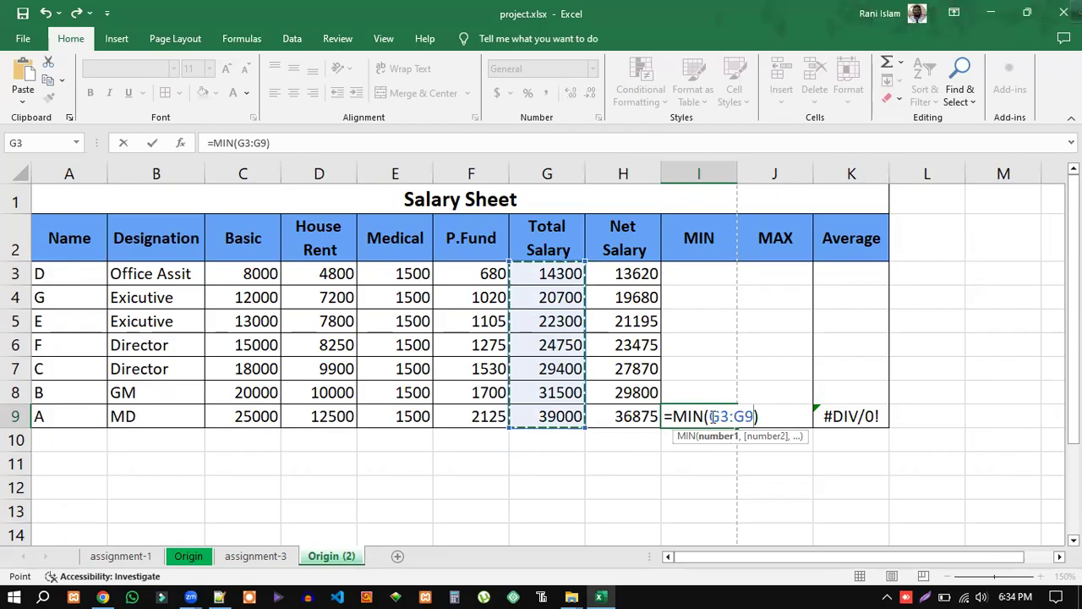
Step: Make the range in cell I9's MIN formula absolute so it reads =MIN($G$3:$G$9), and enter the formula
{"action": "left_click_drag", "start_coordinate": [708, 416], "coordinate": [757, 416]}
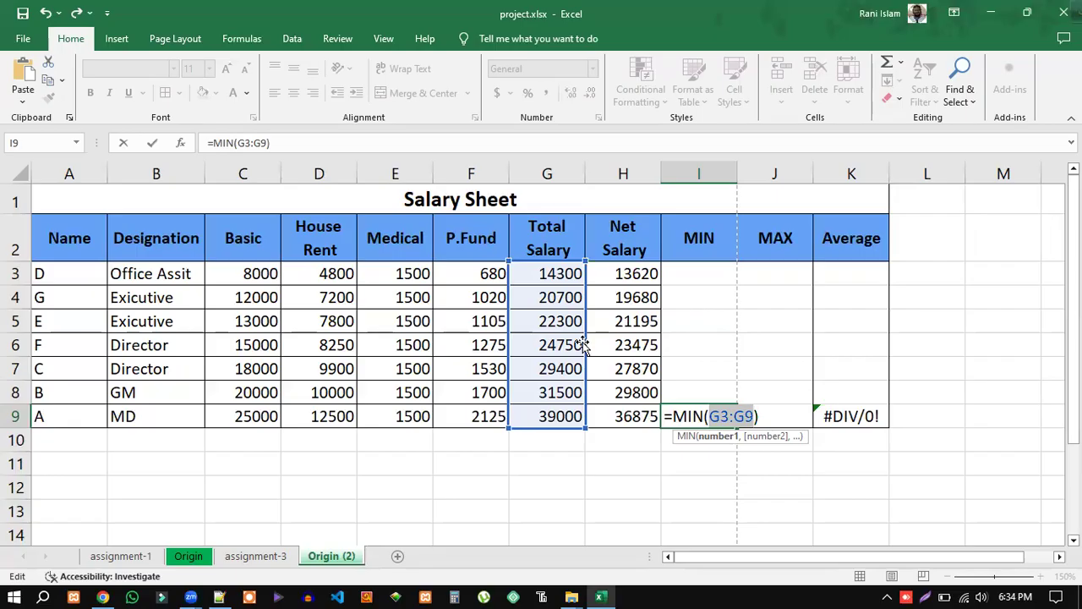
{"action": "left_click", "coordinate": [719, 417]}
{"action": "left_click_drag", "start_coordinate": [709, 416], "coordinate": [741, 416]}
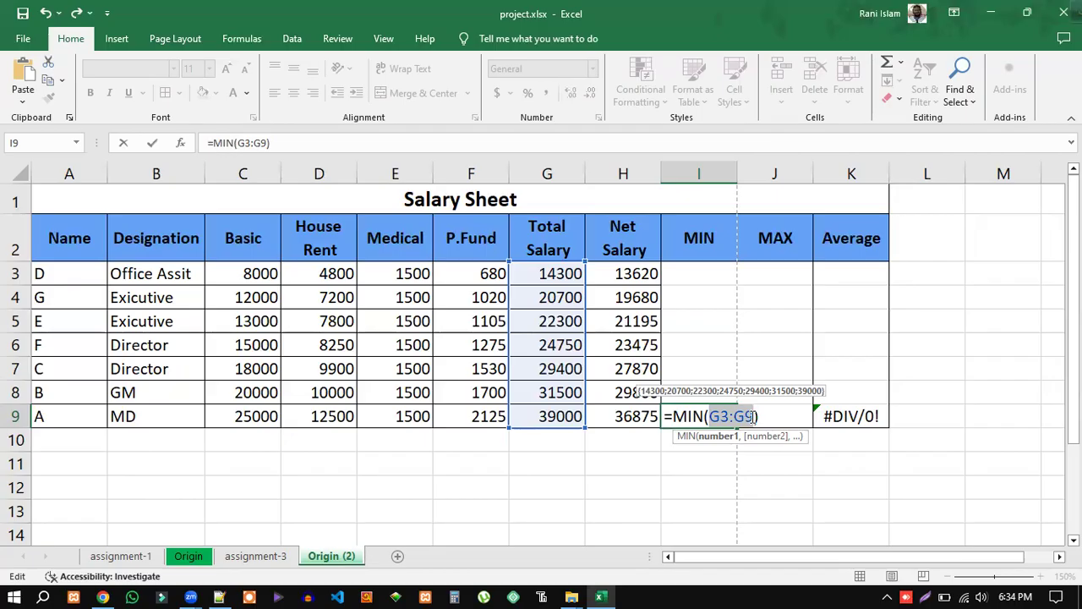
{"action": "left_click", "coordinate": [754, 416]}
{"action": "left_click_drag", "start_coordinate": [749, 416], "coordinate": [713, 416]}
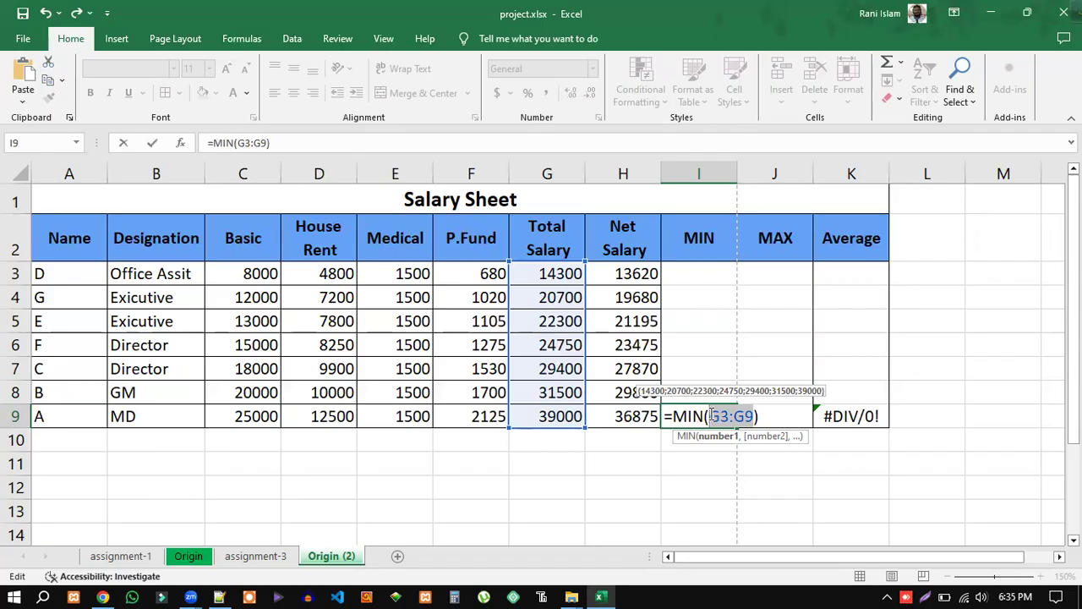
{"action": "key", "text": "F4"}
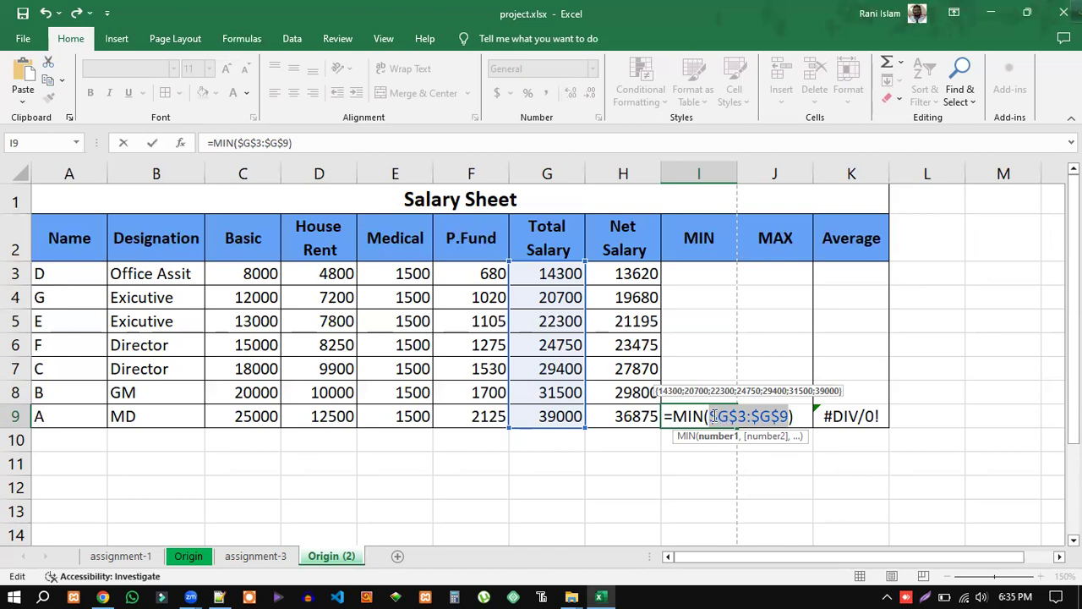
{"action": "left_click", "coordinate": [804, 415]}
{"action": "key", "text": "Return"}
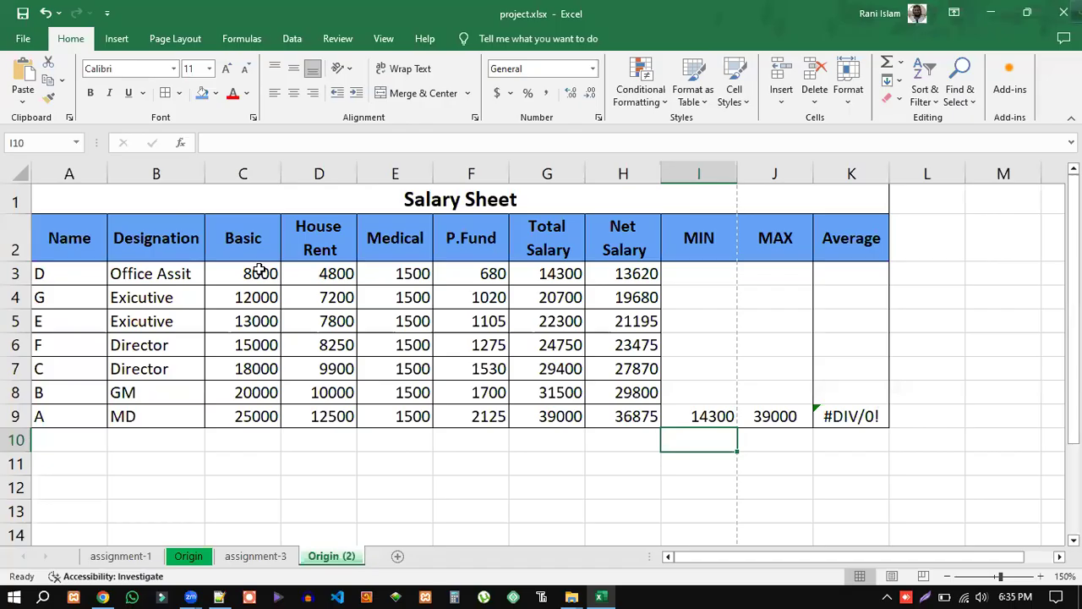
Step: Sort the salary rows from largest to smallest by the Basic values in C3:C9, expanding the selection to the neighbouring columns
{"action": "left_click_drag", "start_coordinate": [260, 273], "coordinate": [252, 415]}
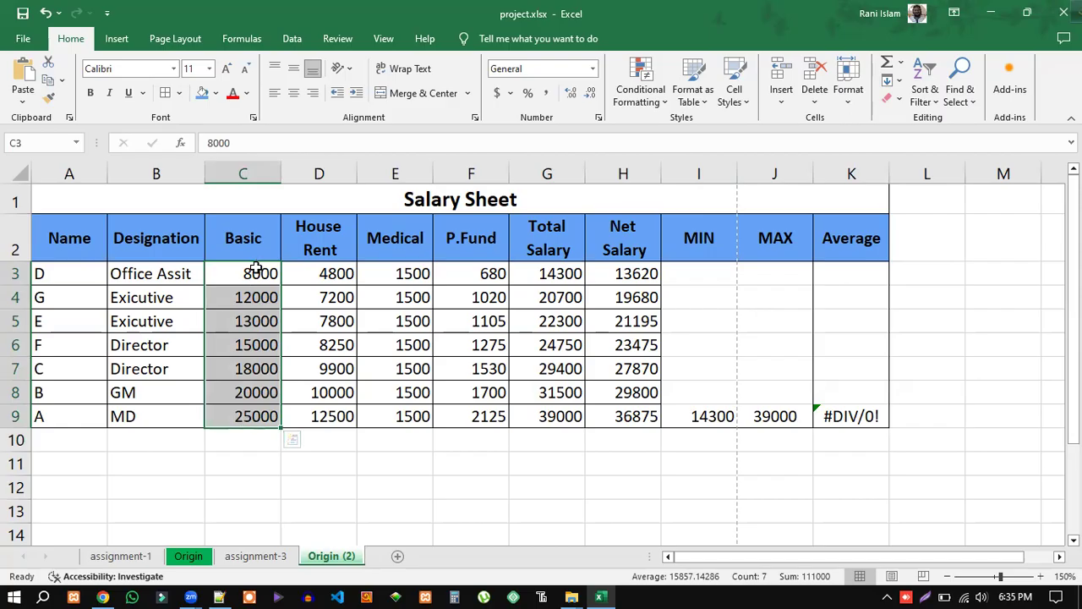
{"action": "left_click_drag", "start_coordinate": [255, 270], "coordinate": [255, 416]}
{"action": "left_click", "coordinate": [930, 94]}
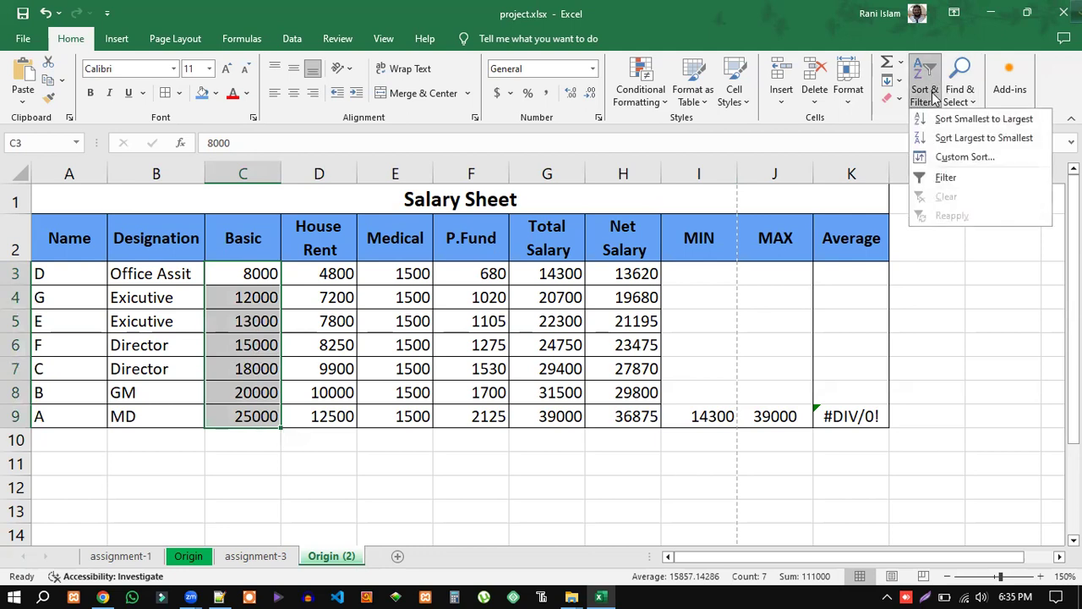
{"action": "left_click", "coordinate": [975, 141]}
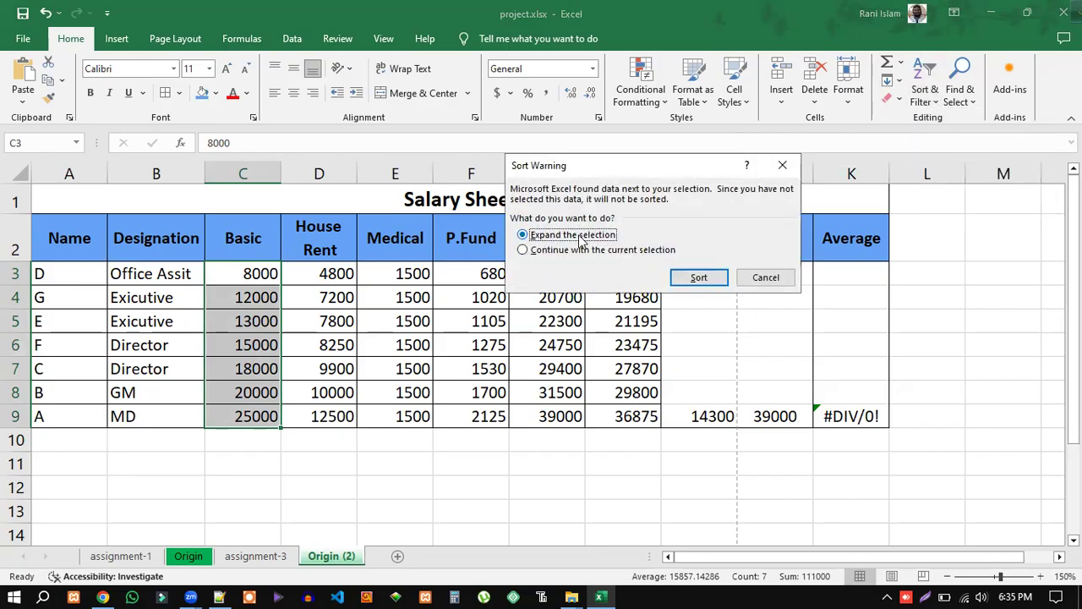
{"action": "left_click", "coordinate": [703, 277]}
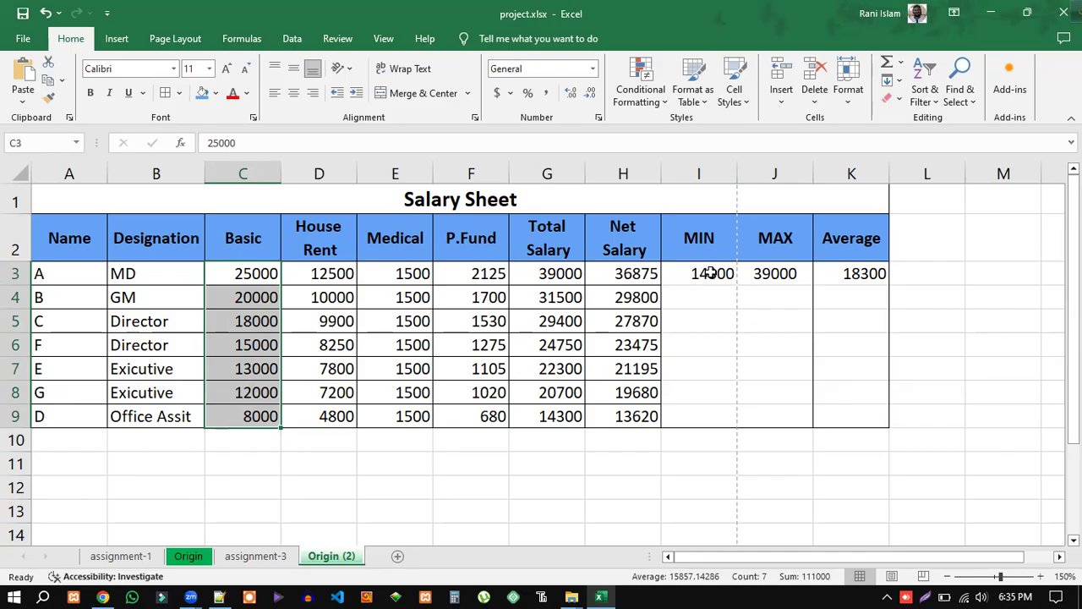
Step: Examine which Total Salary cells the MIN formula in I3 and the MAX formula in J3 reference
{"action": "double_click", "coordinate": [710, 273]}
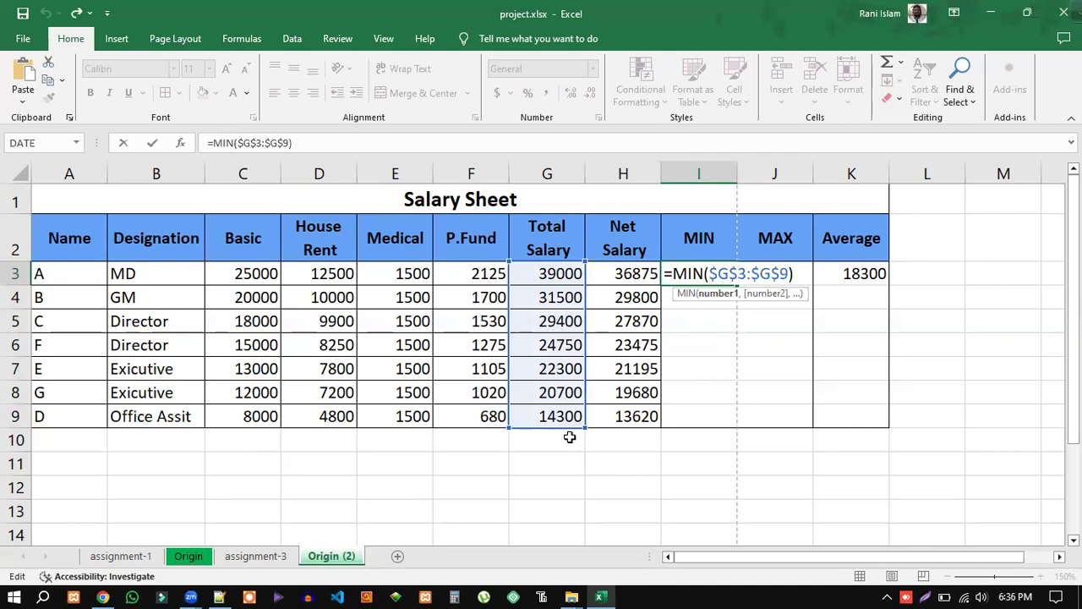
{"action": "left_click", "coordinate": [798, 278]}
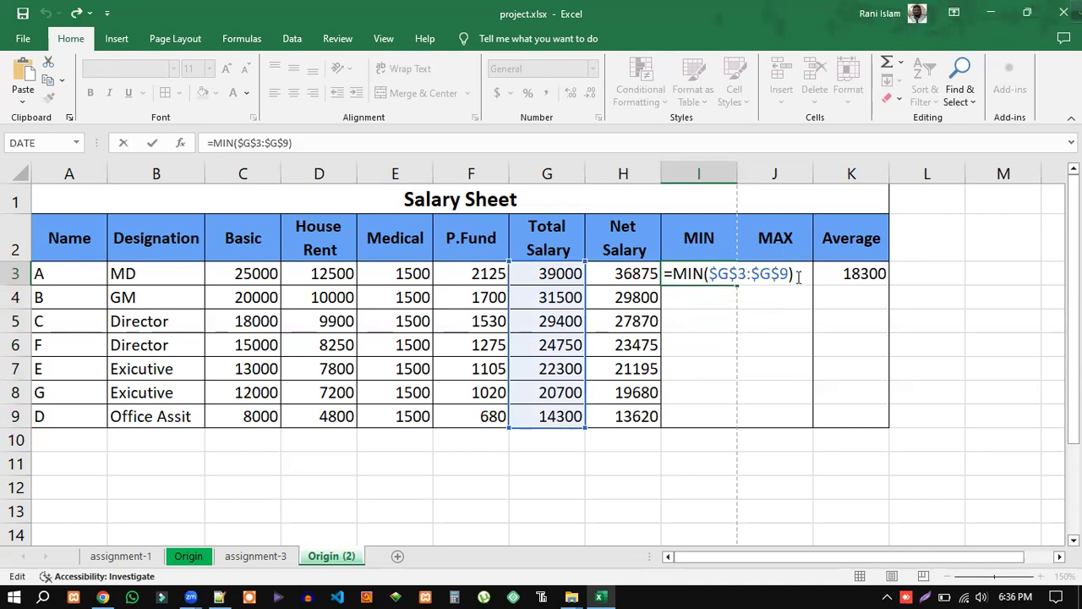
{"action": "key", "text": "Return"}
{"action": "double_click", "coordinate": [798, 276]}
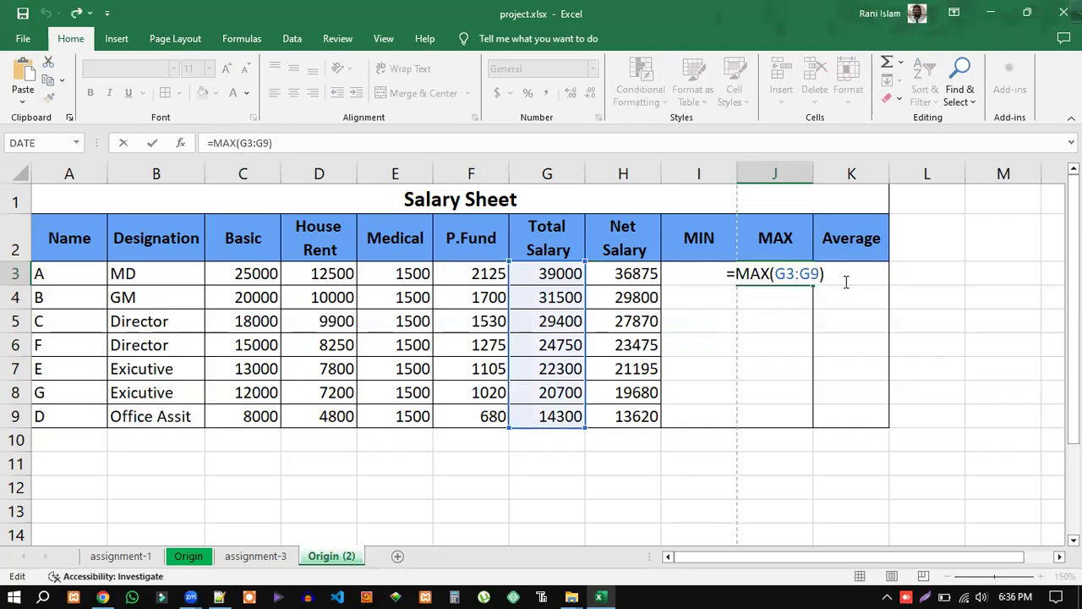
{"action": "key", "text": "Return"}
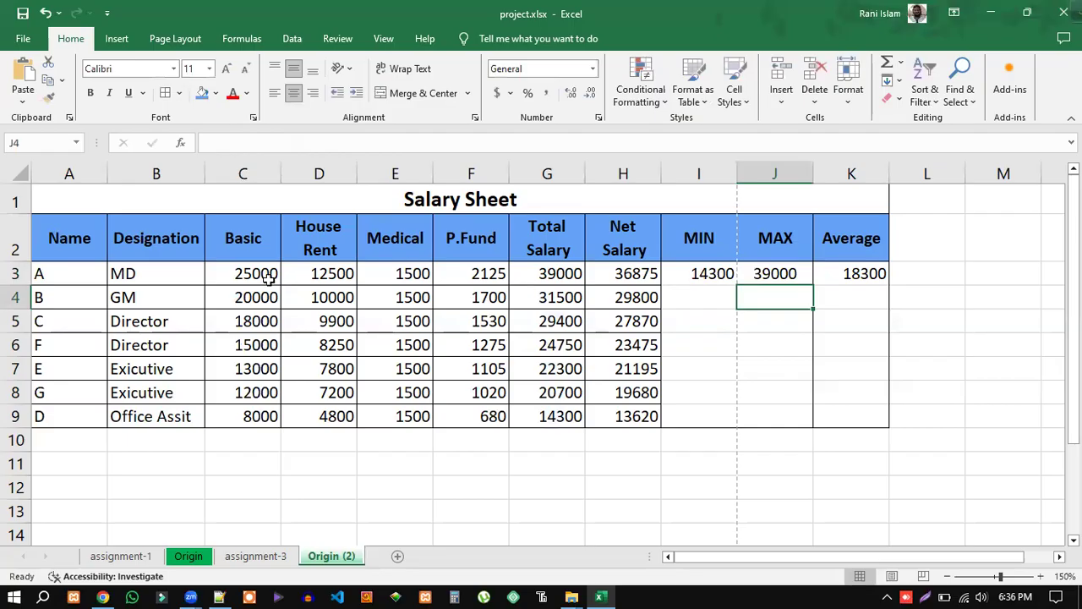
Step: Sort the salary rows from smallest to largest by the Basic values in C3:C9, expanding the selection to the neighbouring columns
{"action": "left_click_drag", "start_coordinate": [260, 271], "coordinate": [264, 415]}
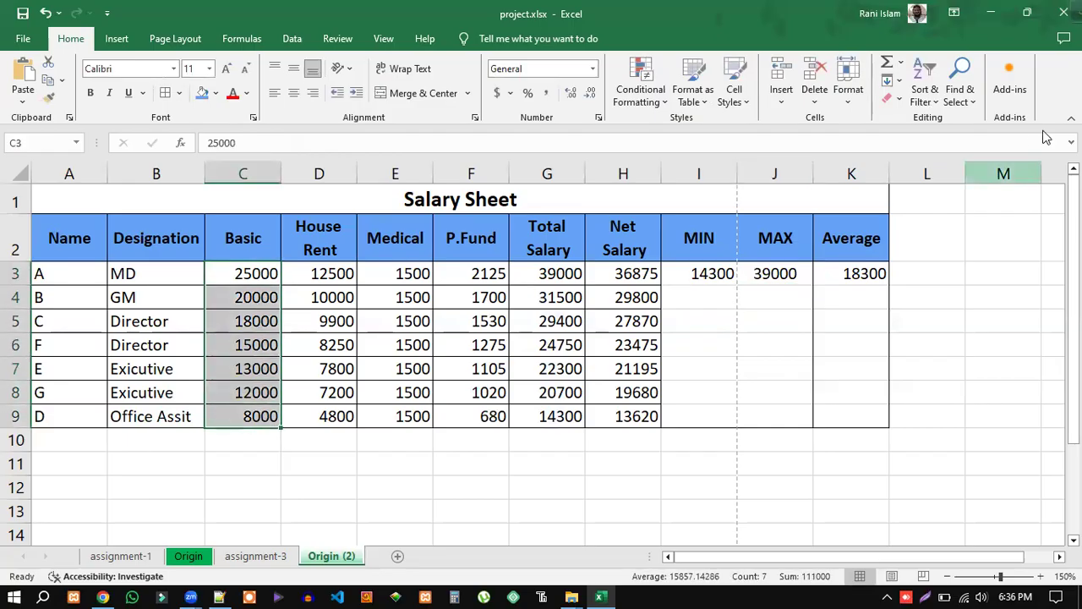
{"action": "left_click", "coordinate": [925, 93]}
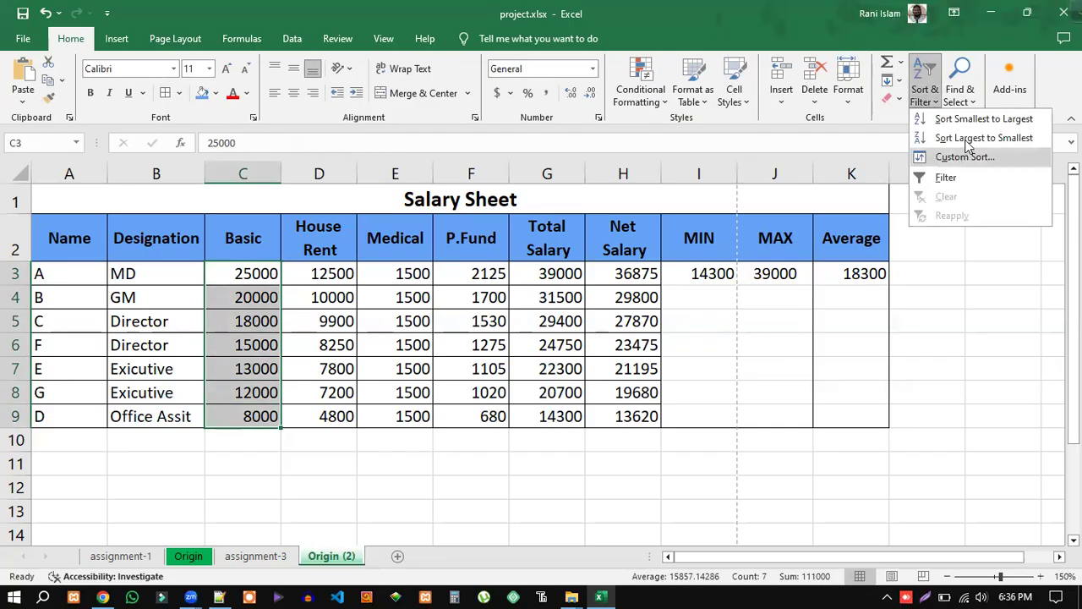
{"action": "left_click", "coordinate": [972, 119]}
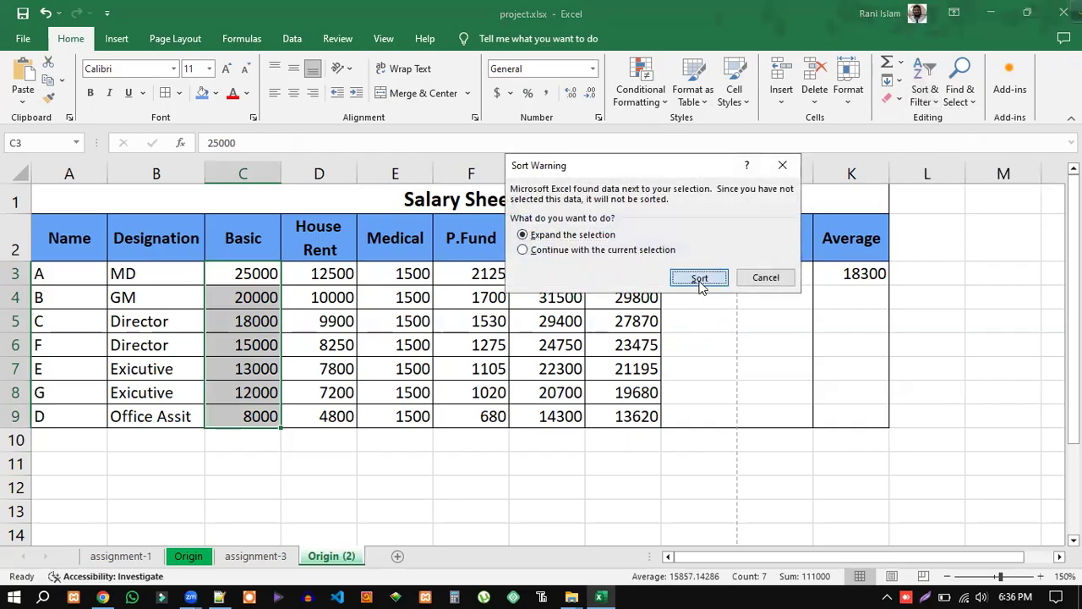
{"action": "left_click", "coordinate": [698, 276]}
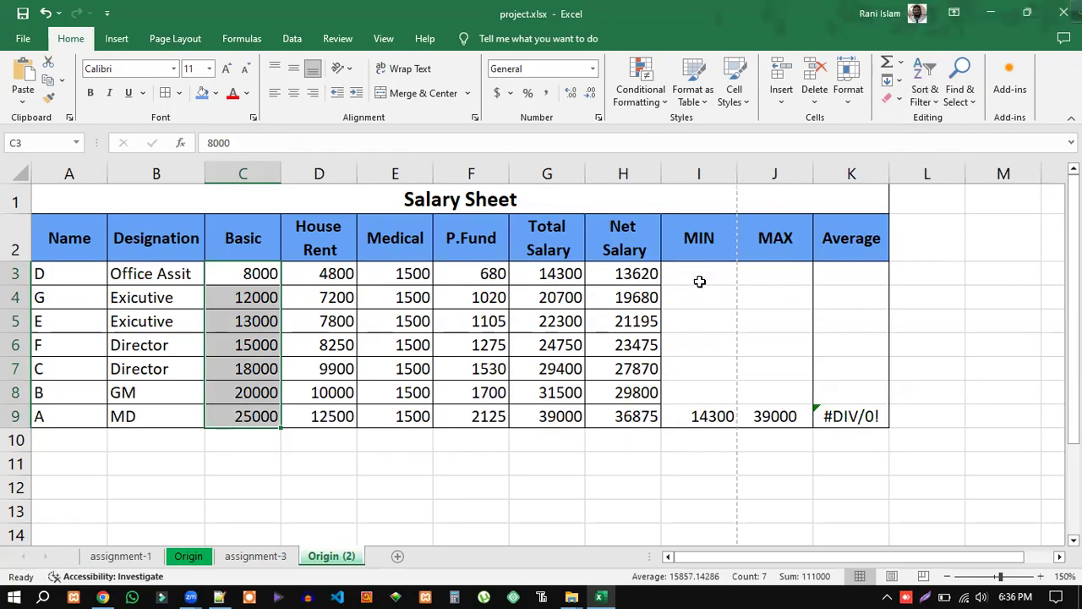
Step: Open the AVERAGE formula in cell K9 and examine which cells it references
{"action": "double_click", "coordinate": [854, 416]}
{"action": "scroll", "coordinate": [921, 444], "scroll_direction": "down", "scroll_amount": 2}
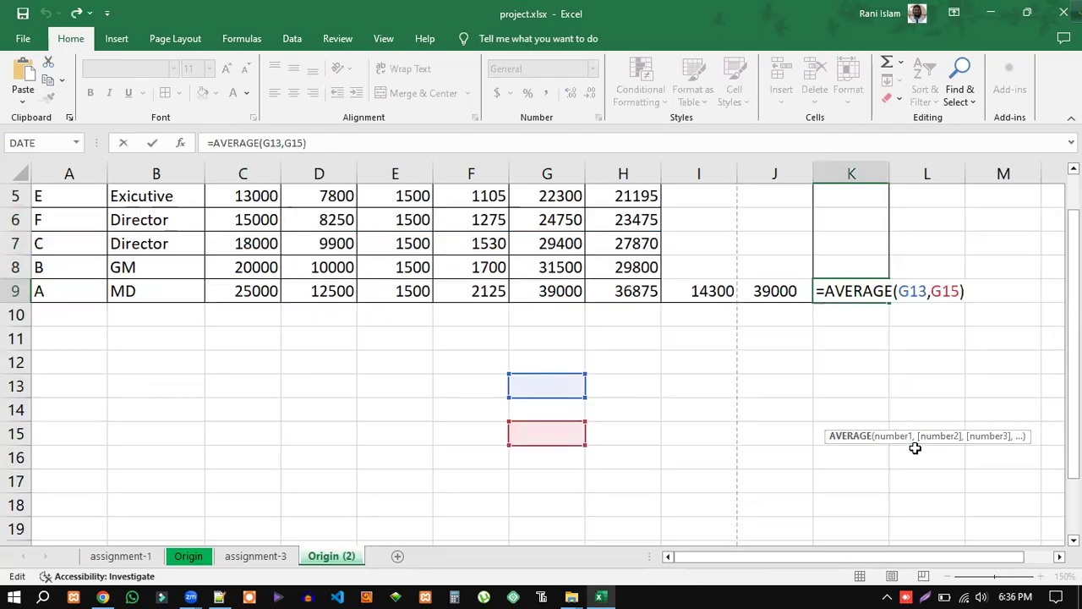
{"action": "scroll", "coordinate": [550, 356], "scroll_direction": "up", "scroll_amount": 1}
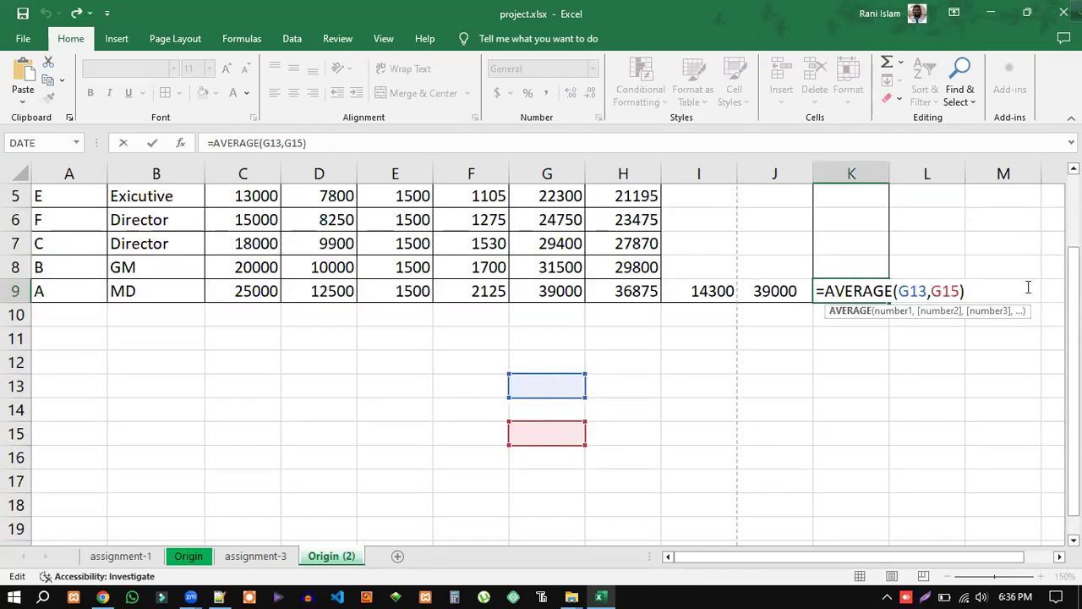
{"action": "left_click", "coordinate": [974, 291]}
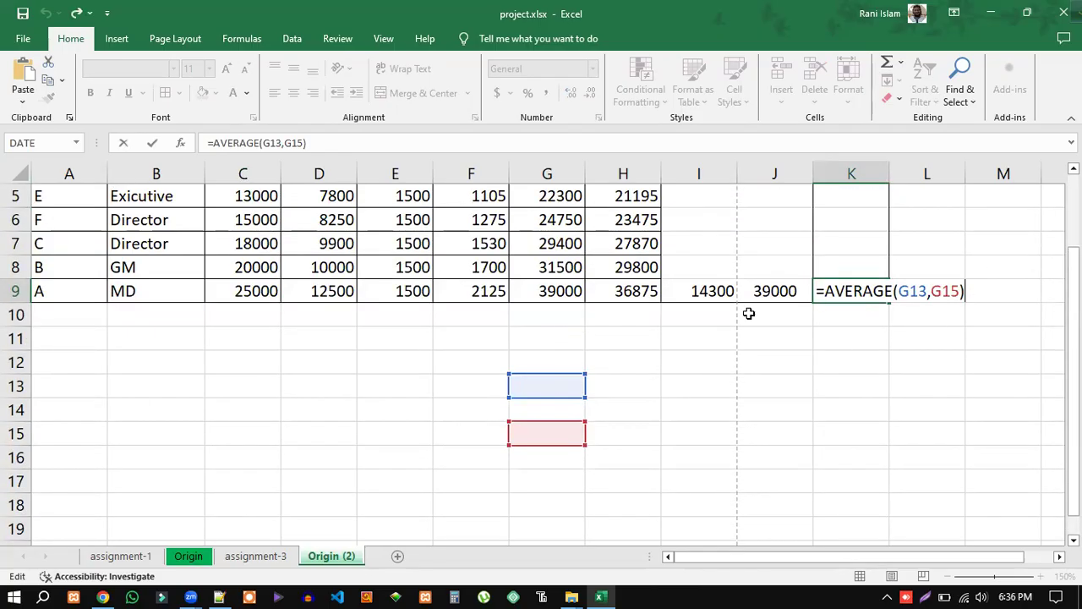
{"action": "left_click", "coordinate": [538, 385]}
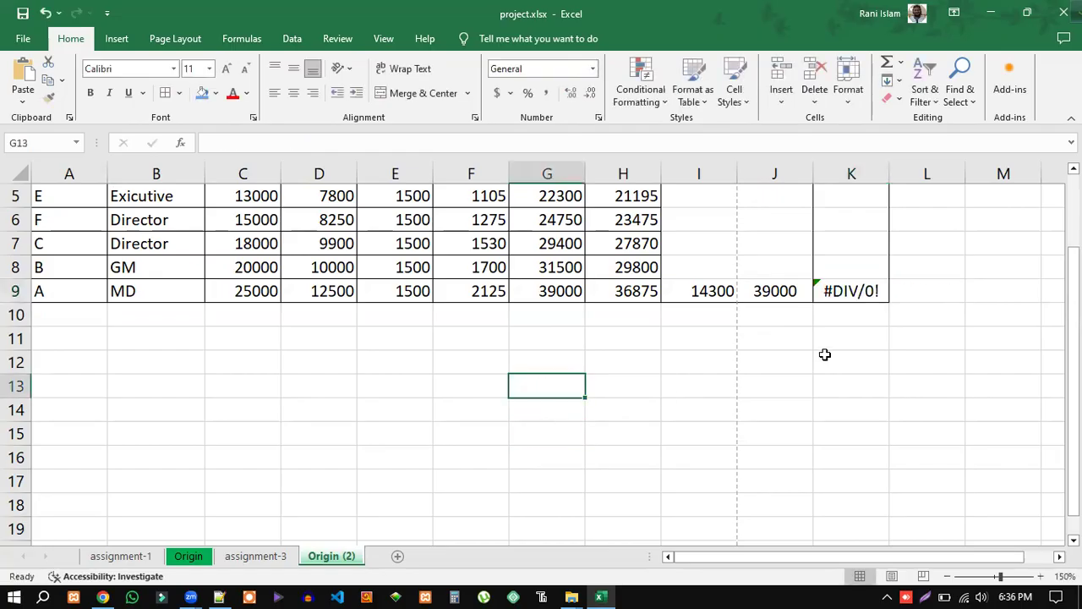
{"action": "double_click", "coordinate": [873, 296]}
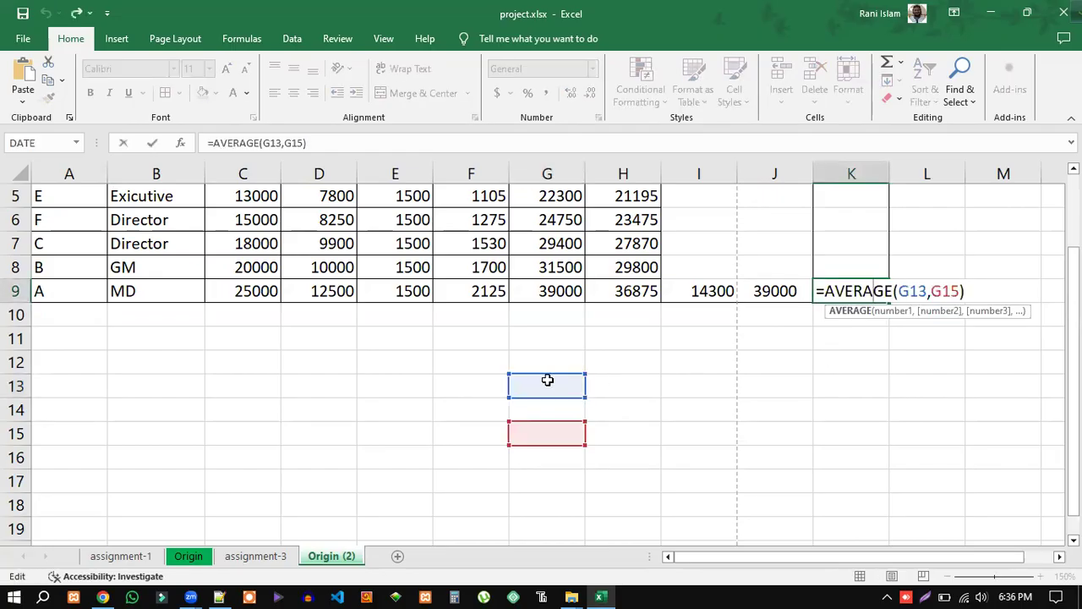
{"action": "scroll", "coordinate": [671, 398], "scroll_direction": "up", "scroll_amount": 1}
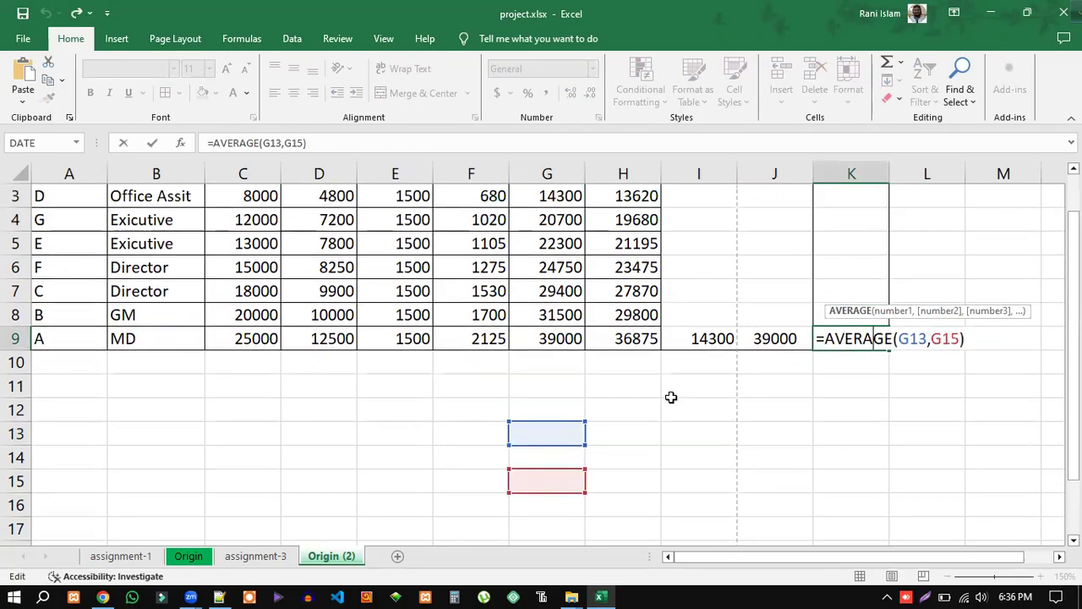
Step: Replace the range in the MAX formula of cell J9 with the Total Salary cells G3:G9
{"action": "double_click", "coordinate": [788, 342]}
{"action": "scroll", "coordinate": [551, 348], "scroll_direction": "down", "scroll_amount": 1}
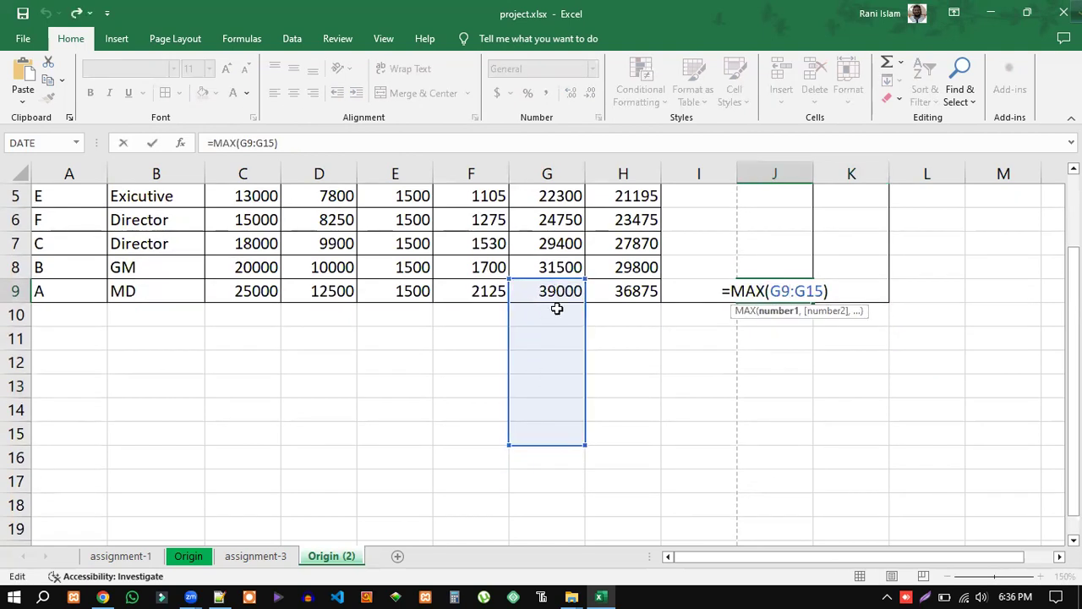
{"action": "scroll", "coordinate": [685, 437], "scroll_direction": "up", "scroll_amount": 2}
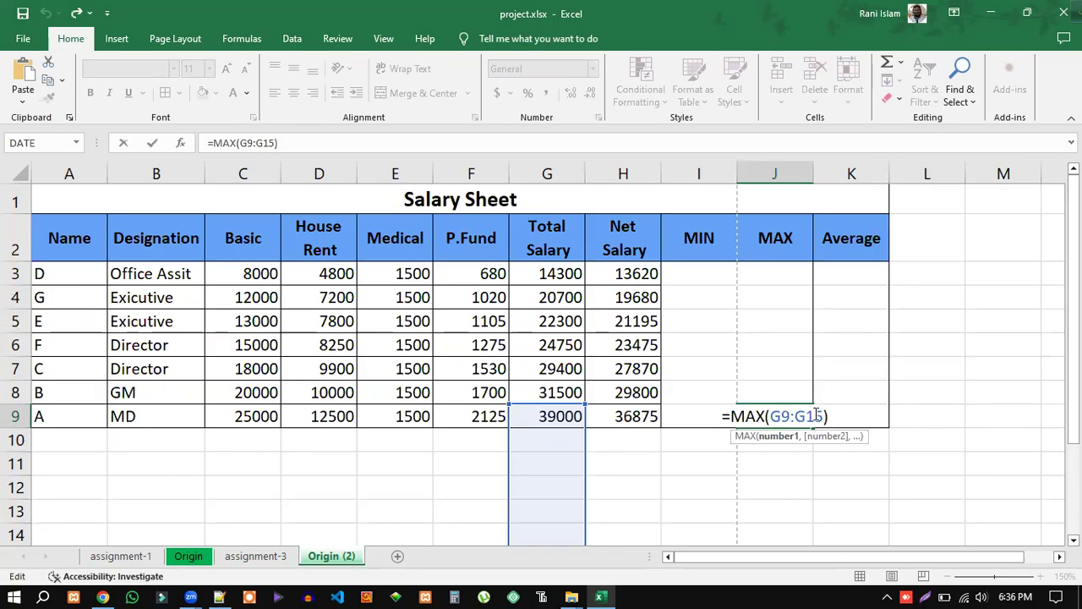
{"action": "left_click_drag", "start_coordinate": [823, 415], "coordinate": [776, 414]}
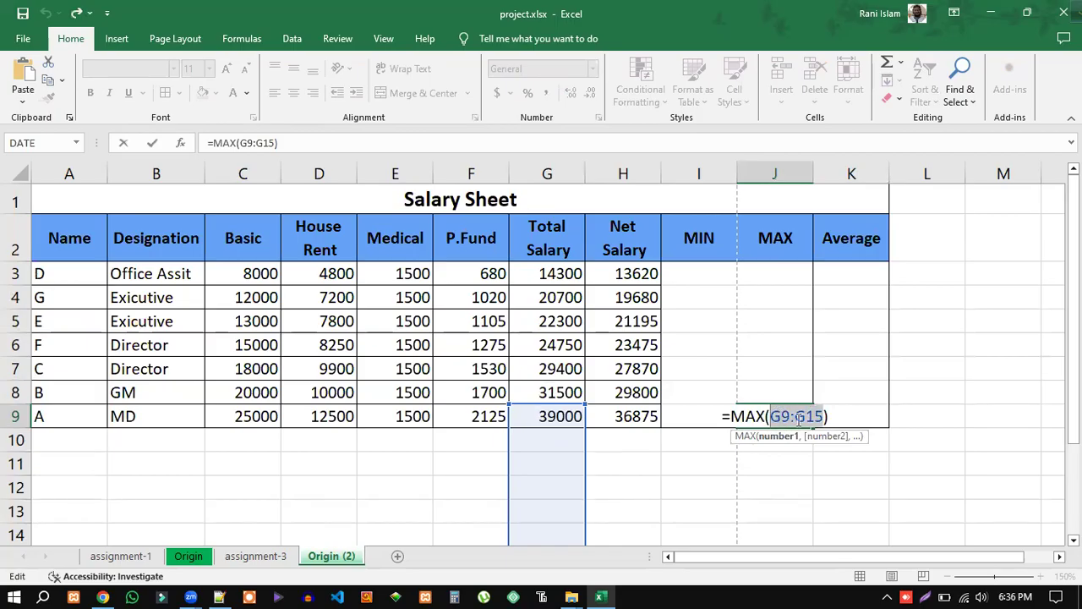
{"action": "left_click_drag", "start_coordinate": [575, 273], "coordinate": [580, 418]}
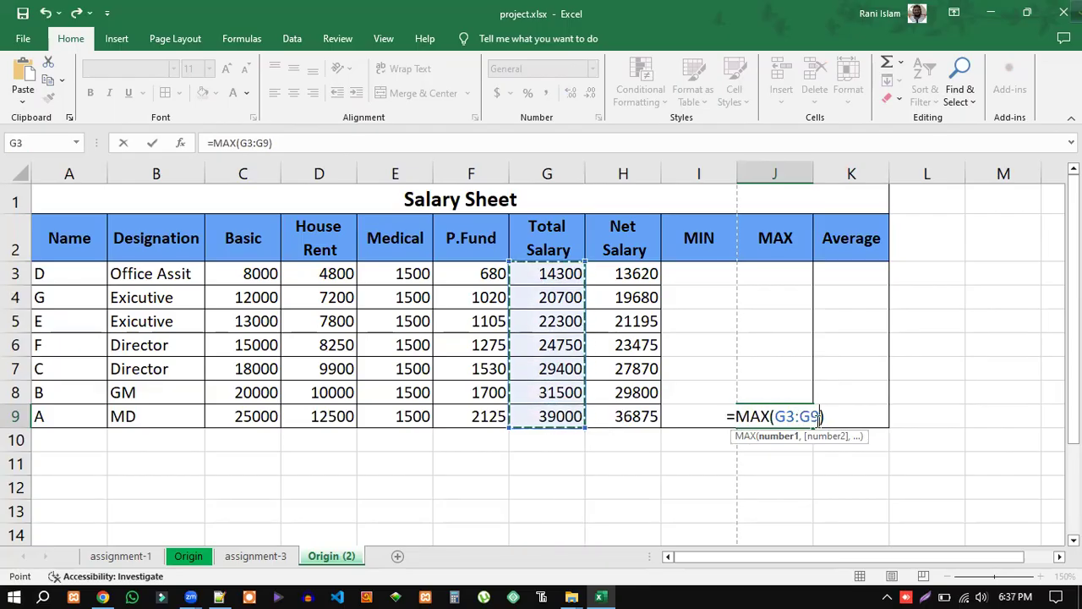
Step: Make the range in cell J9's MAX formula absolute so it reads =MAX($G$3:$G$9), and enter the formula
{"action": "left_click_drag", "start_coordinate": [819, 416], "coordinate": [773, 416]}
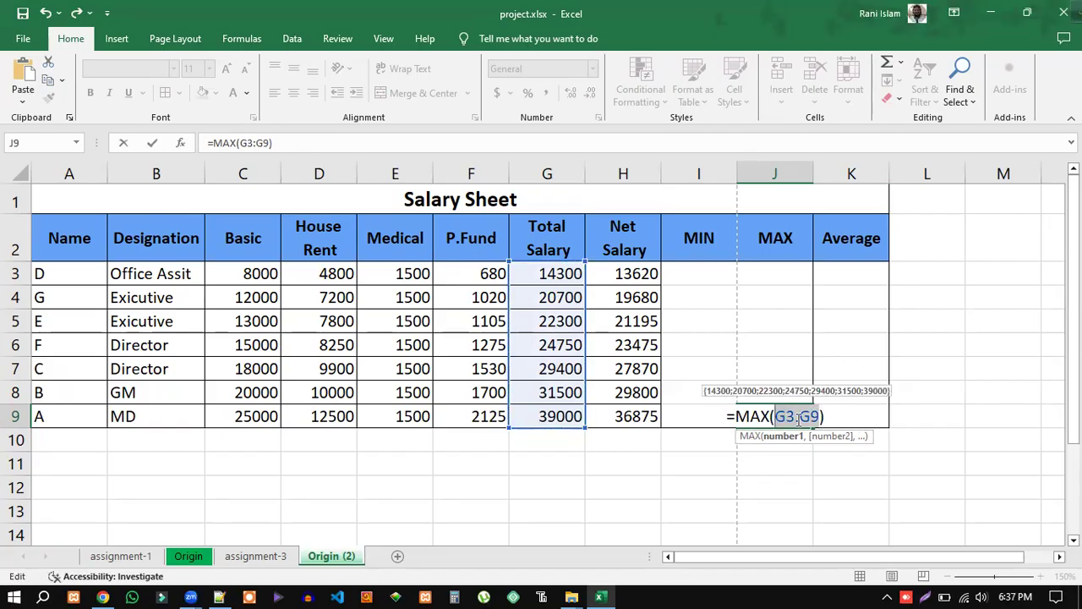
{"action": "key", "text": "F4"}
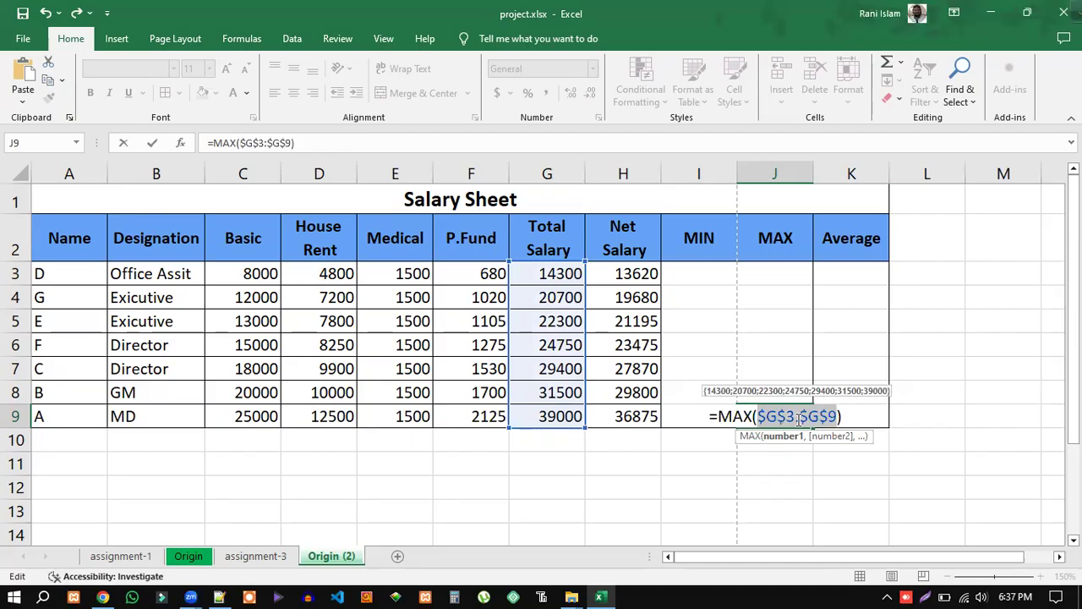
{"action": "left_click", "coordinate": [854, 415]}
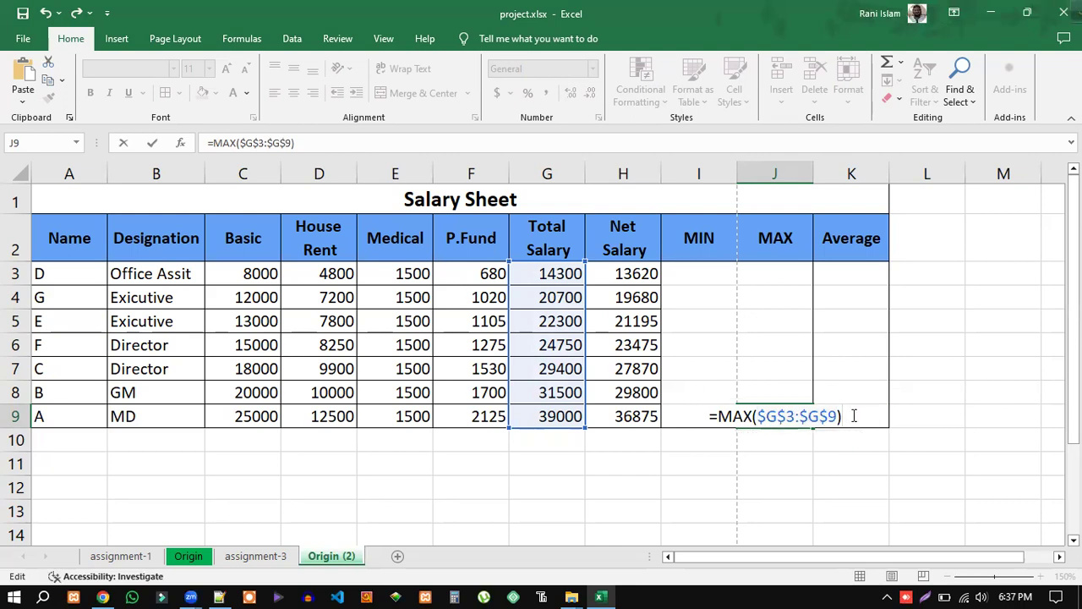
{"action": "key", "text": "Return"}
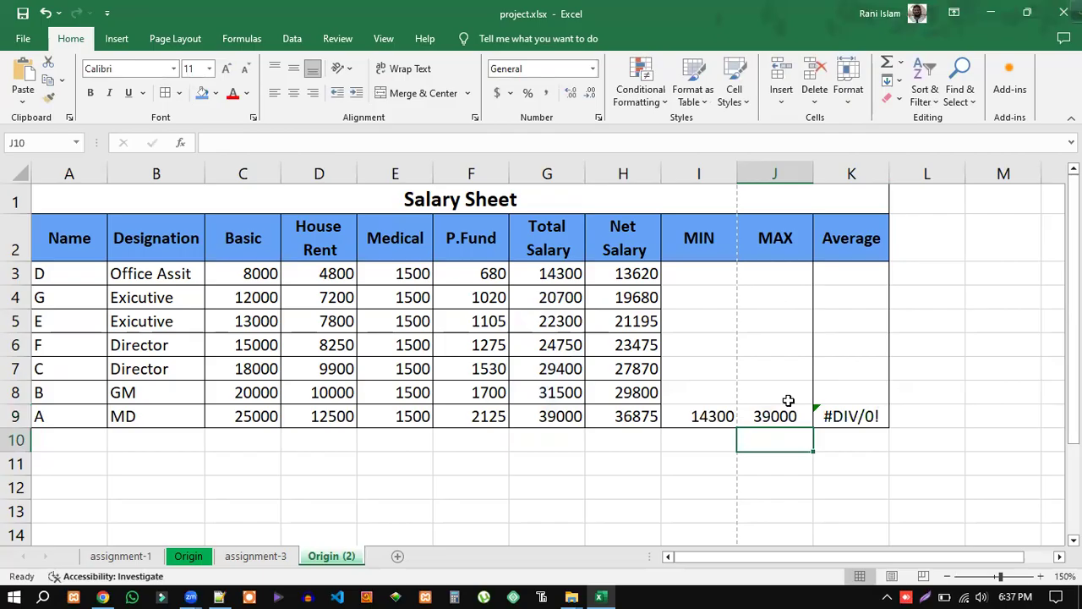
Step: Reopen the MAX formula in cell J9 to check its referenced range, and close it without changes
{"action": "double_click", "coordinate": [793, 415]}
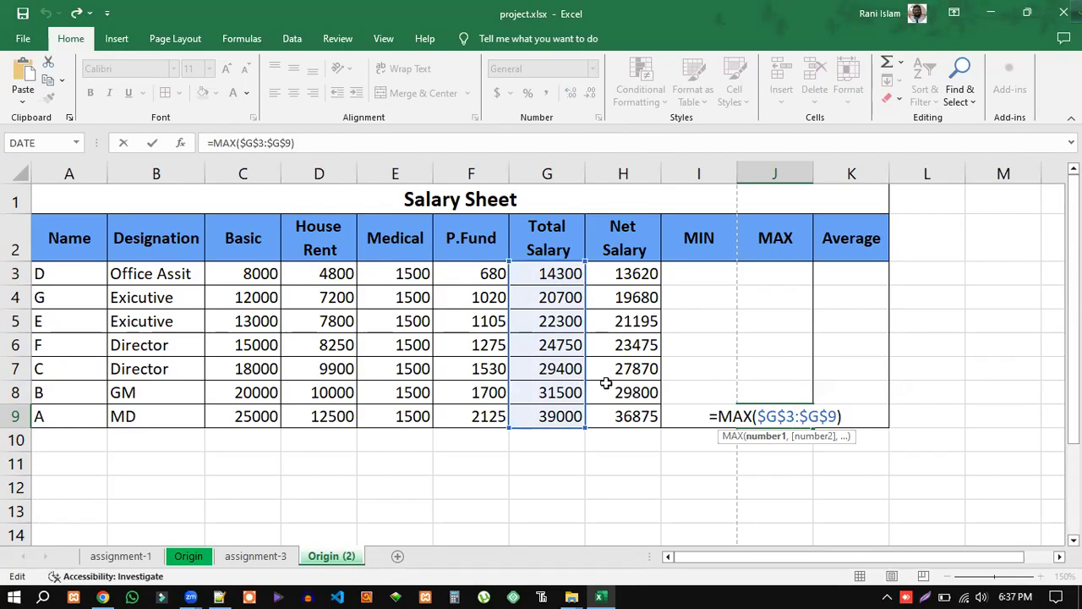
{"action": "left_click", "coordinate": [852, 412]}
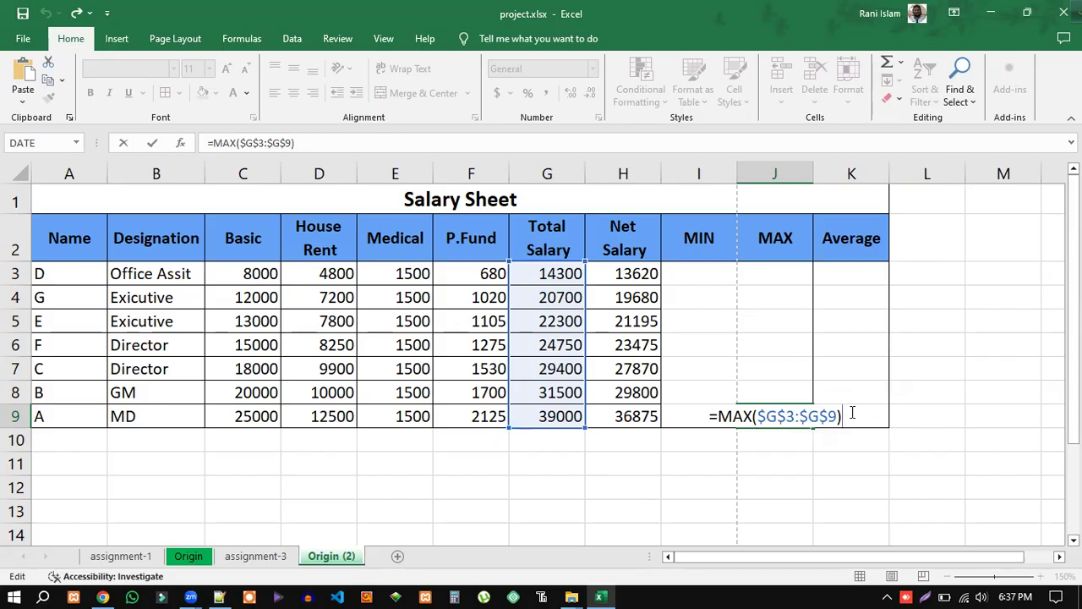
{"action": "key", "text": "Return"}
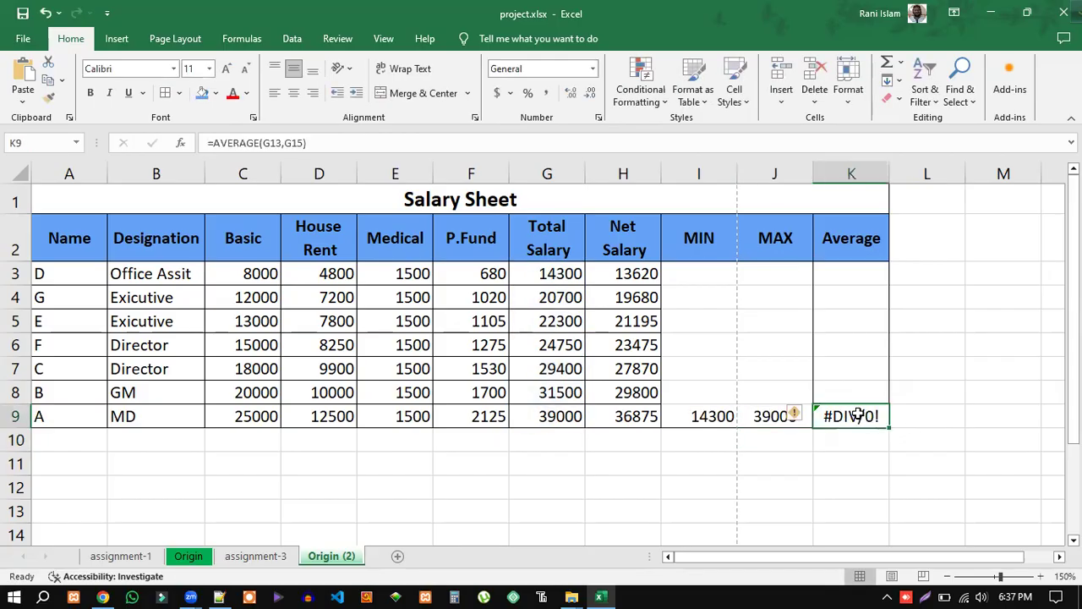
Step: Replace the arguments of the AVERAGE formula in cell K9 with the two Exicutive Total Salary cells, G4 and G5
{"action": "double_click", "coordinate": [857, 415]}
{"action": "left_click_drag", "start_coordinate": [962, 416], "coordinate": [902, 415]}
{"action": "key", "text": "BackSpace"}
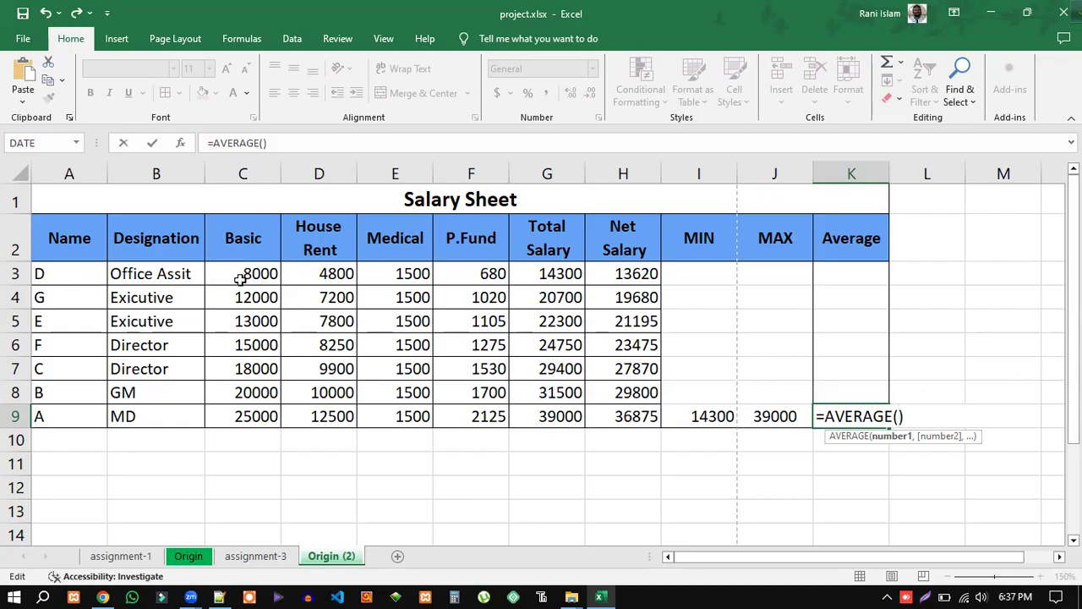
{"action": "left_click", "coordinate": [565, 297]}
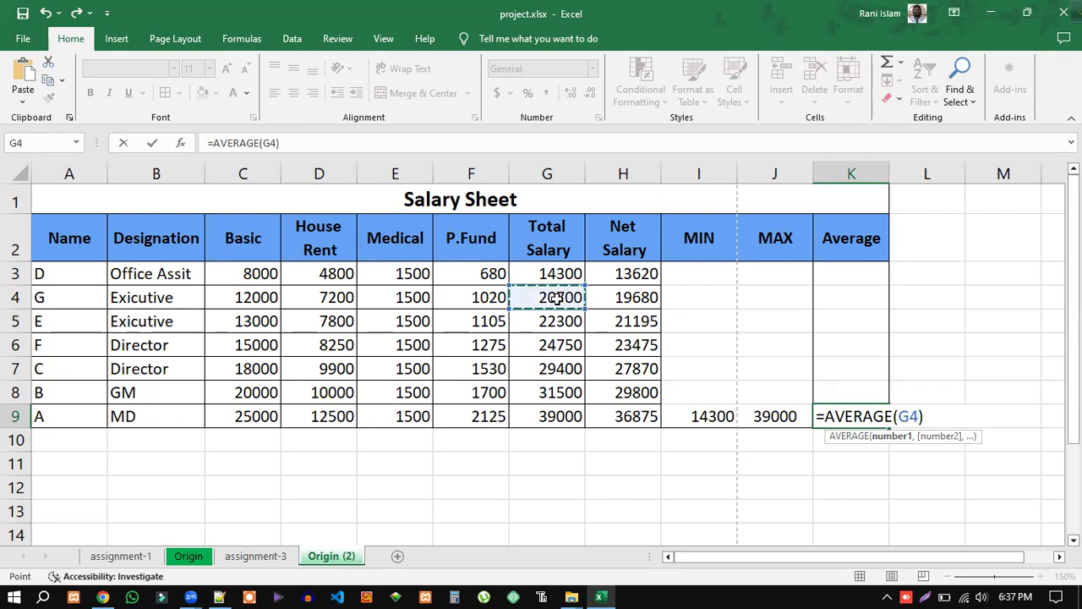
{"action": "type", "text": ","}
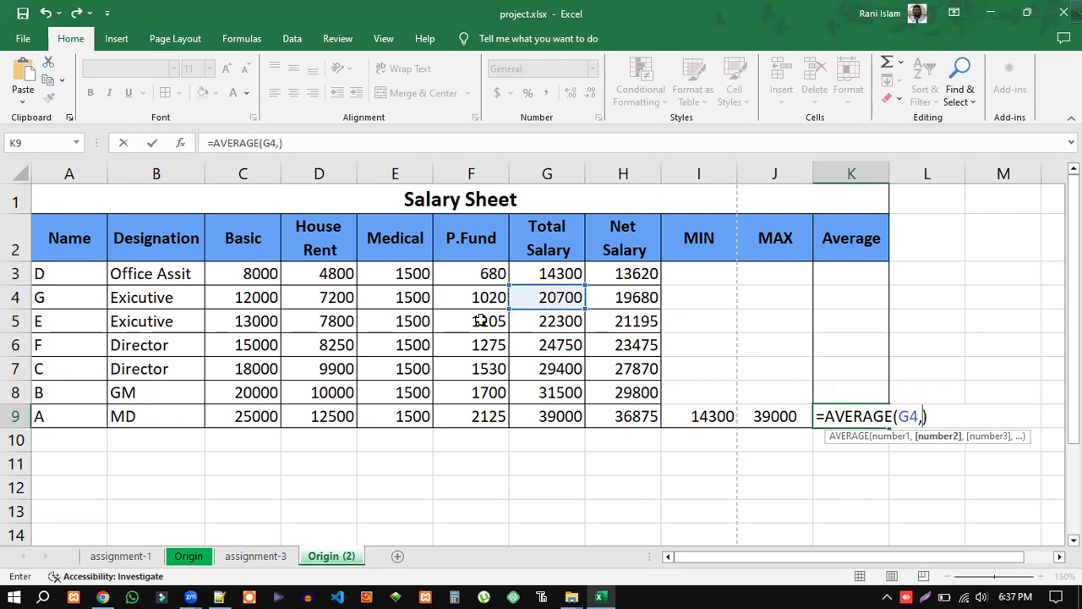
{"action": "left_click", "coordinate": [555, 322]}
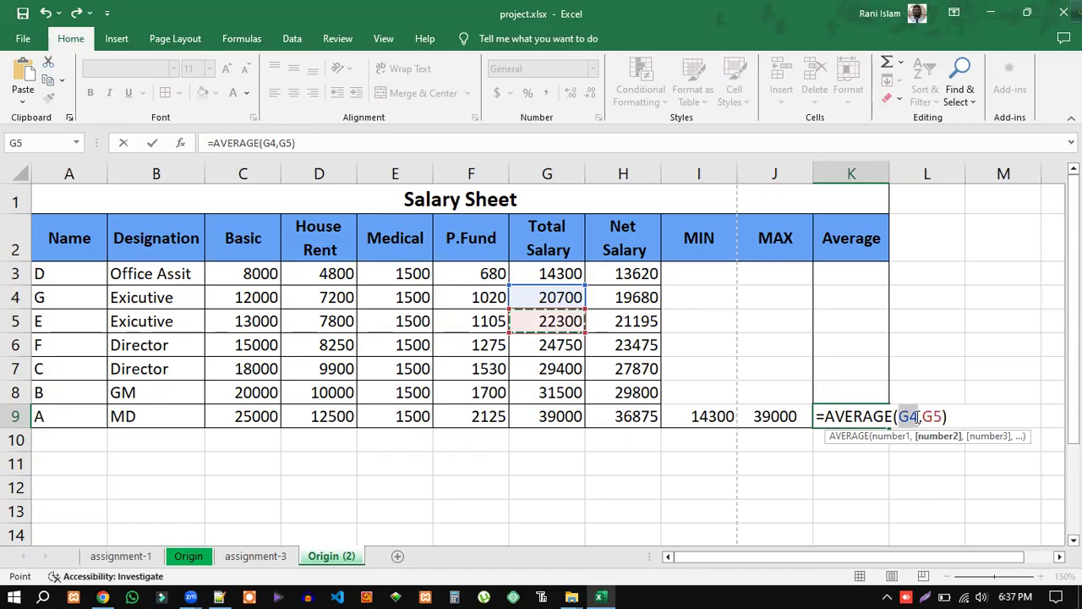
Step: Make both references in cell K9 absolute so the formula reads =AVERAGE($G$4,$G$5), and enter it
{"action": "left_click_drag", "start_coordinate": [917, 416], "coordinate": [902, 415]}
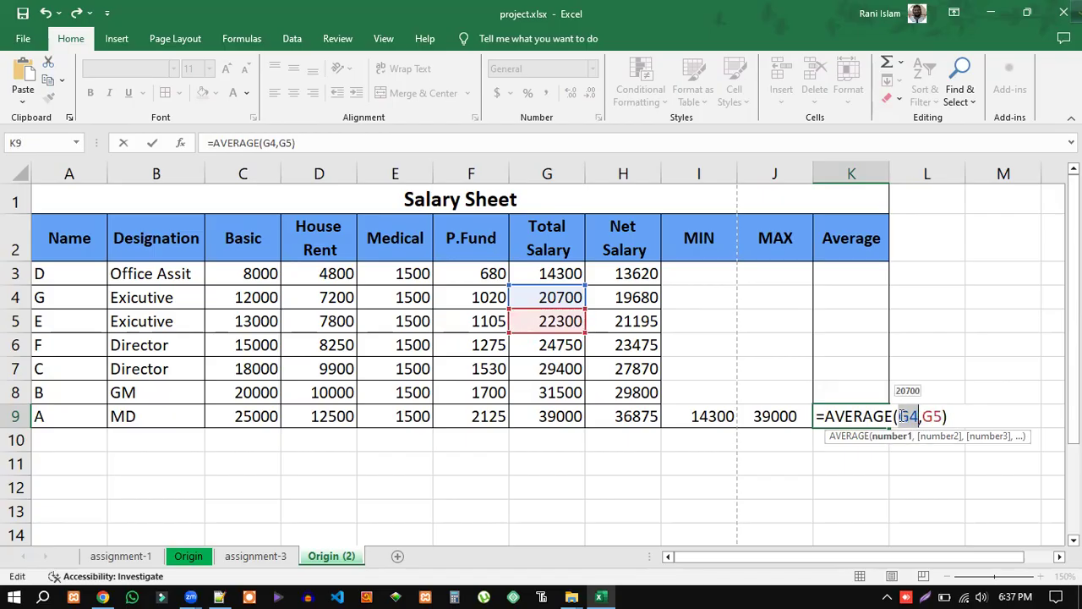
{"action": "key", "text": "F4"}
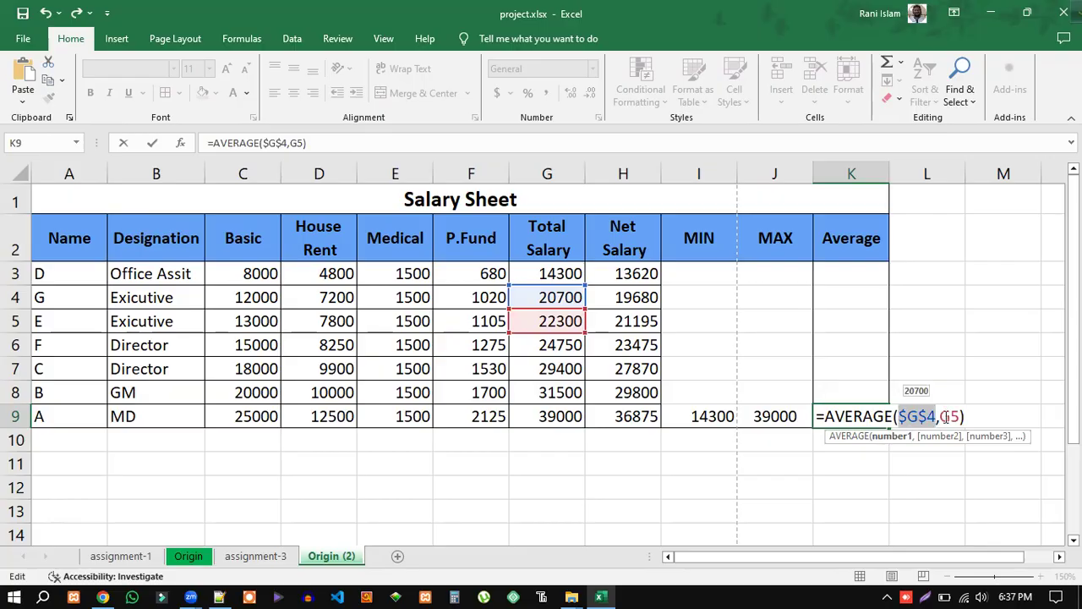
{"action": "left_click_drag", "start_coordinate": [944, 416], "coordinate": [951, 416]}
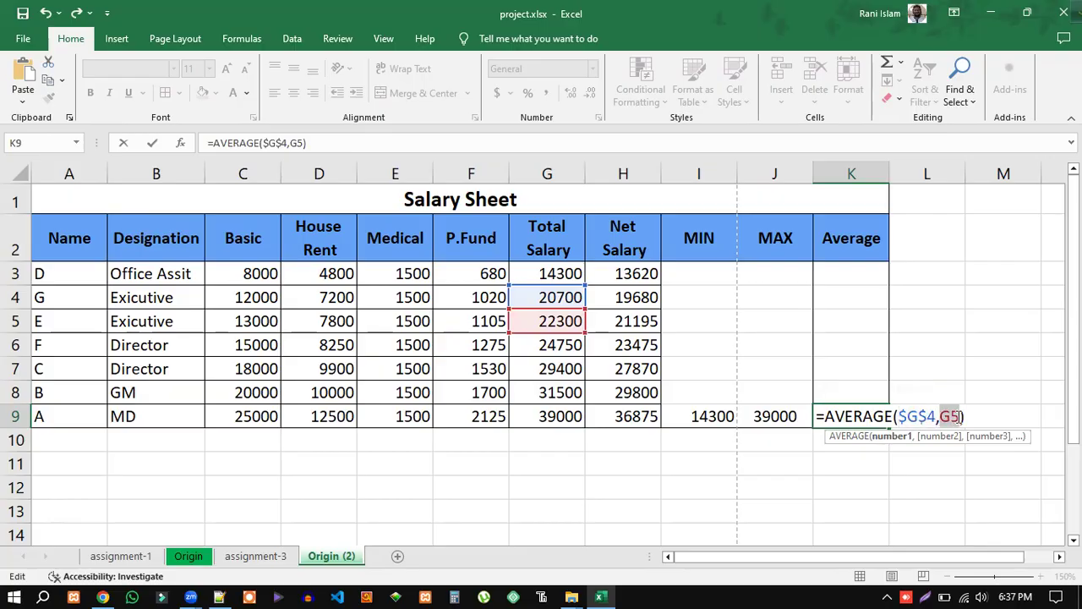
{"action": "key", "text": "F4"}
{"action": "left_click", "coordinate": [995, 418]}
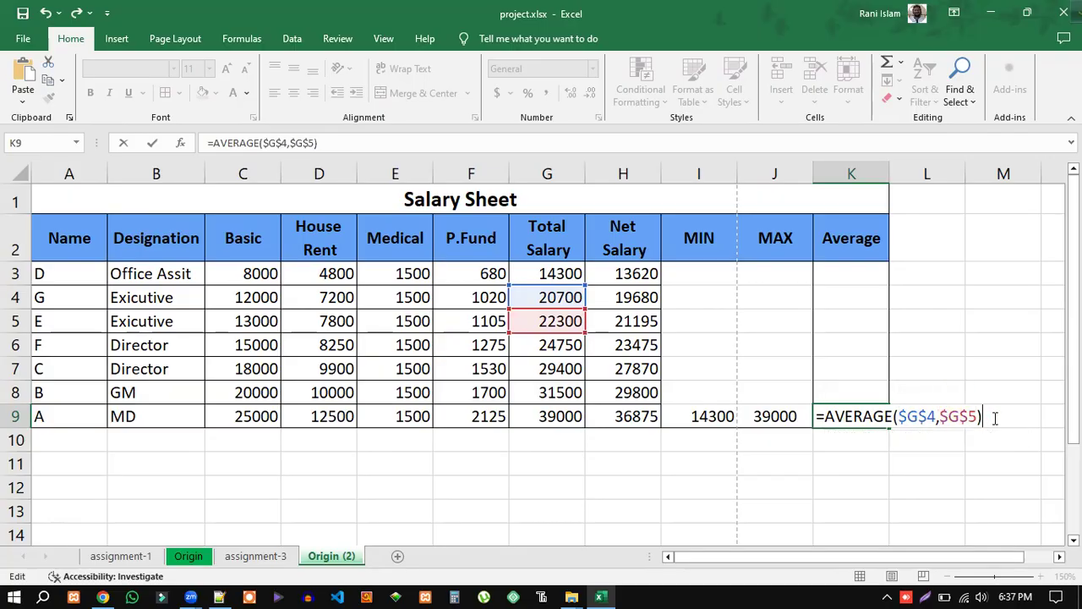
{"action": "key", "text": "Return"}
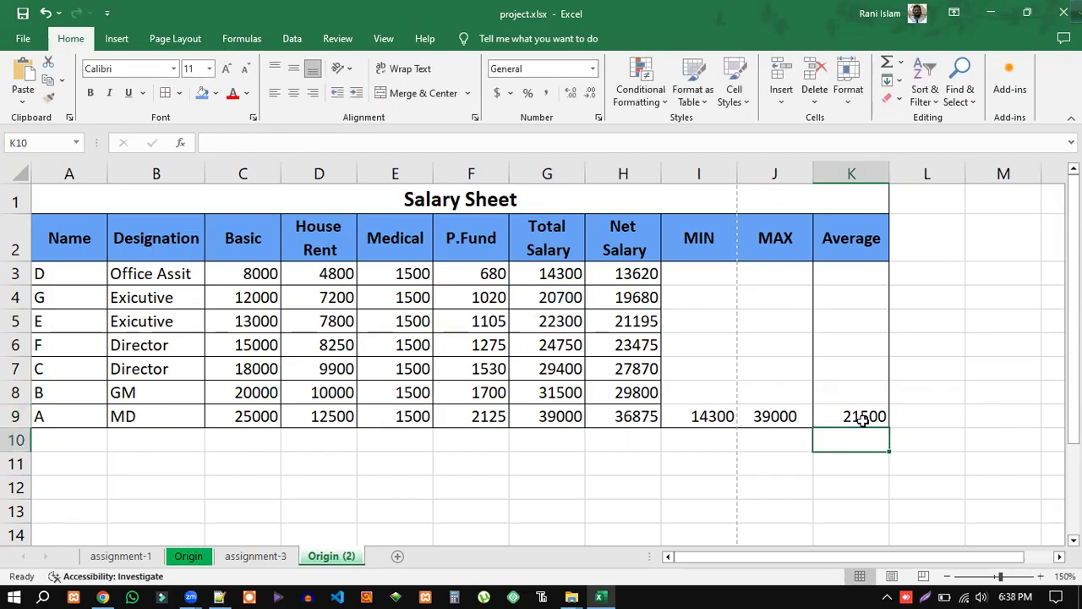
Step: Merge and center the MIN column cells I3:I9
{"action": "left_click_drag", "start_coordinate": [710, 269], "coordinate": [707, 418]}
{"action": "left_click", "coordinate": [420, 93]}
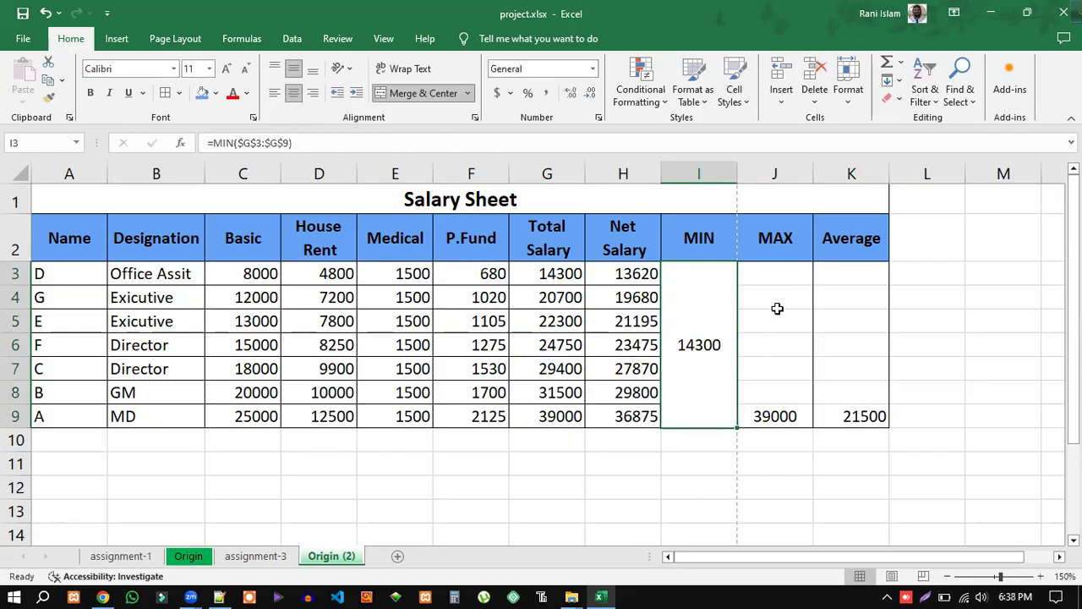
Step: Merge and center the MAX column cells J3:J9, and do the same for the Average column cells K3:K9
{"action": "left_click_drag", "start_coordinate": [785, 273], "coordinate": [788, 415]}
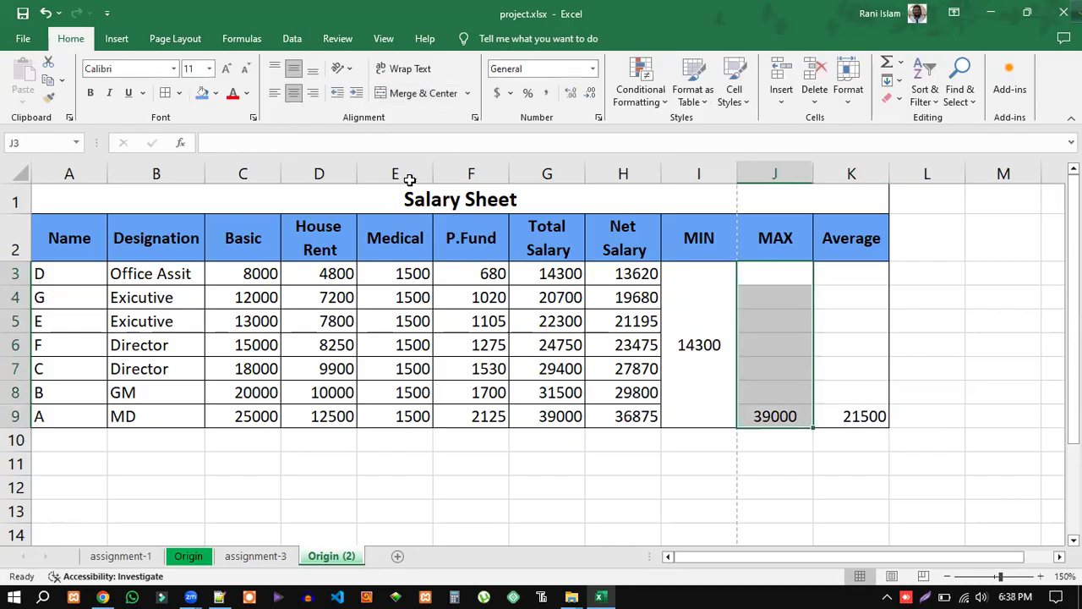
{"action": "left_click", "coordinate": [420, 93]}
{"action": "left_click_drag", "start_coordinate": [862, 273], "coordinate": [864, 423]}
{"action": "left_click", "coordinate": [423, 93]}
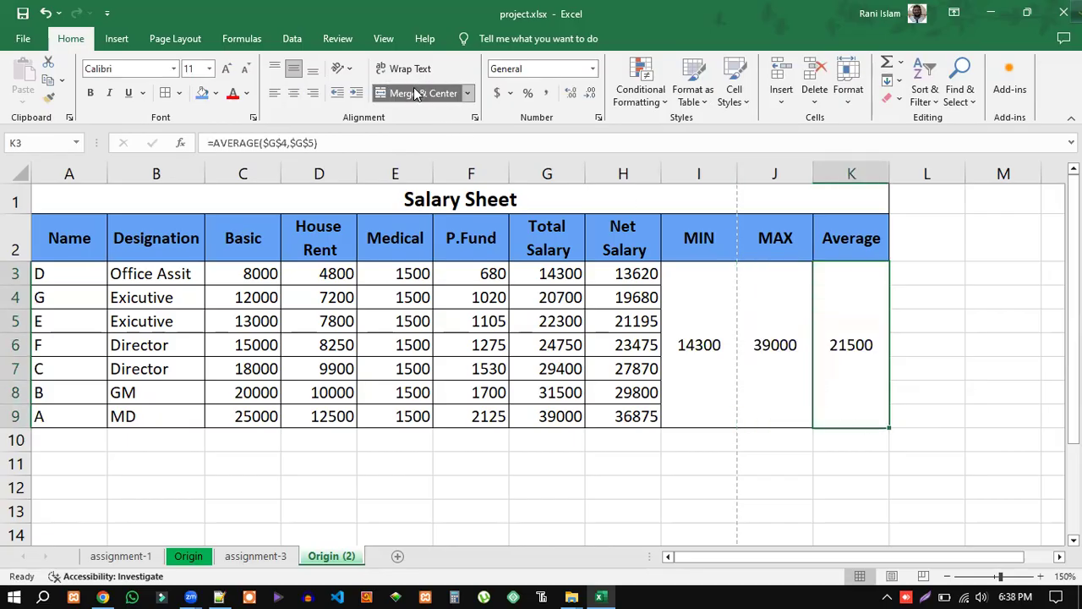
{"action": "left_click", "coordinate": [925, 336]}
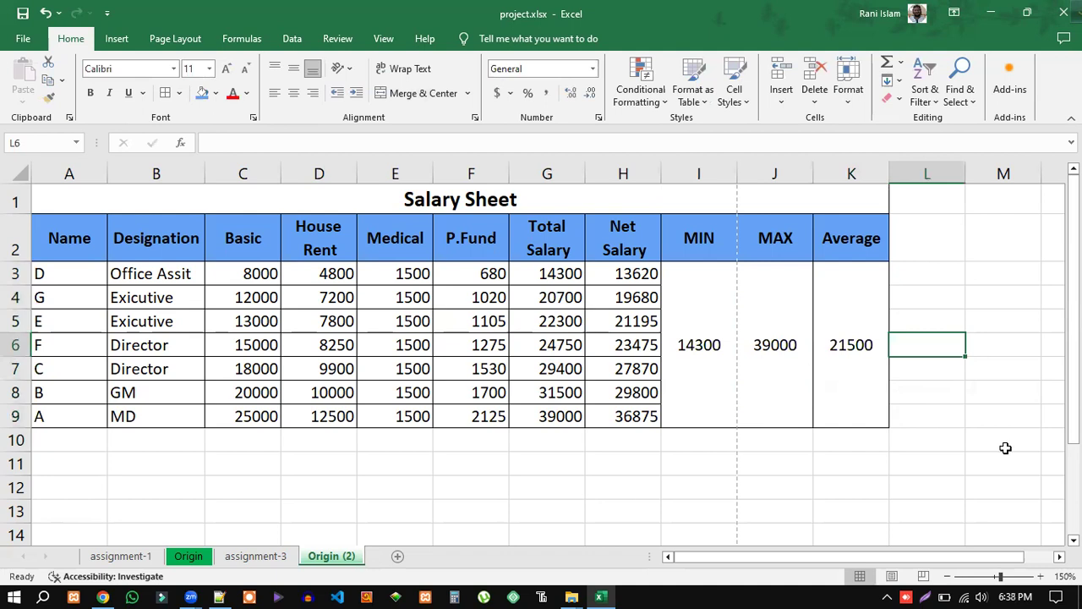
Step: Switch to the assignment PDF in Chrome, read instruction 16 about the header text, and return to the Excel workbook
{"action": "left_click", "coordinate": [103, 596]}
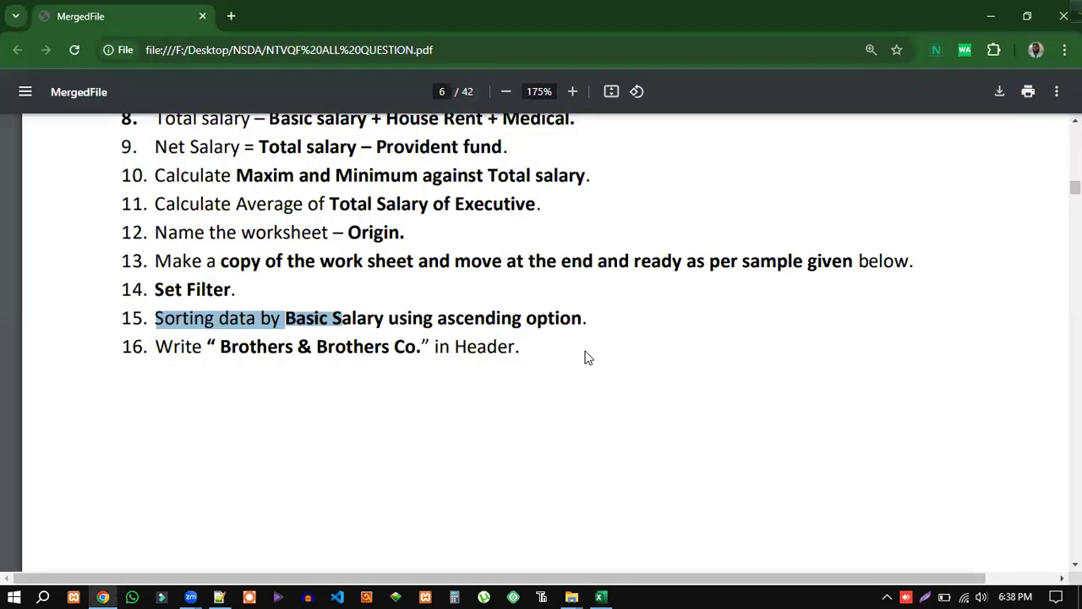
{"action": "left_click_drag", "start_coordinate": [595, 321], "coordinate": [117, 147]}
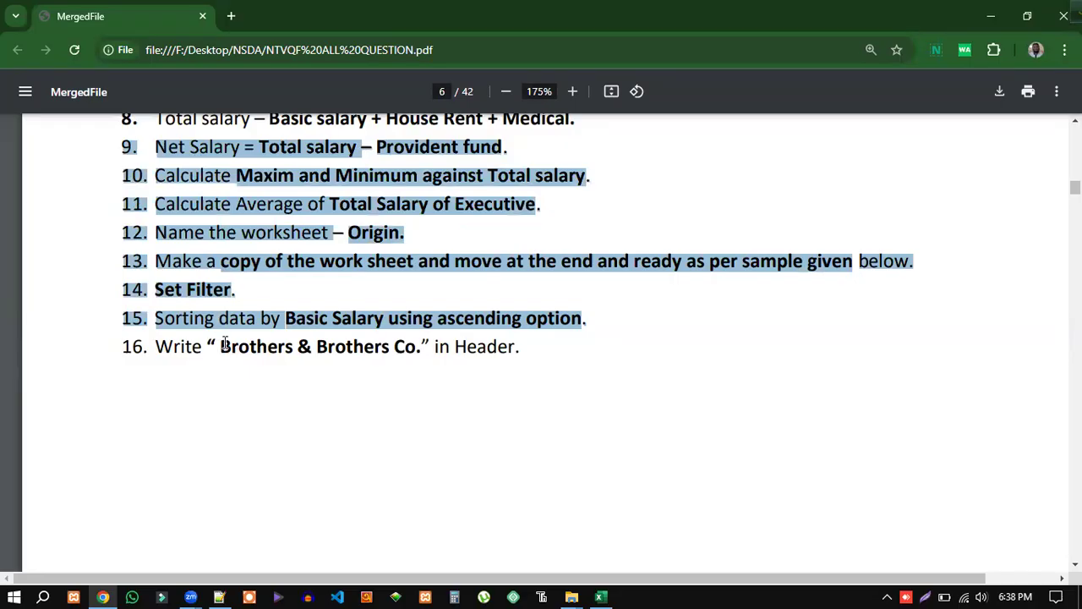
{"action": "left_click_drag", "start_coordinate": [209, 347], "coordinate": [417, 347]}
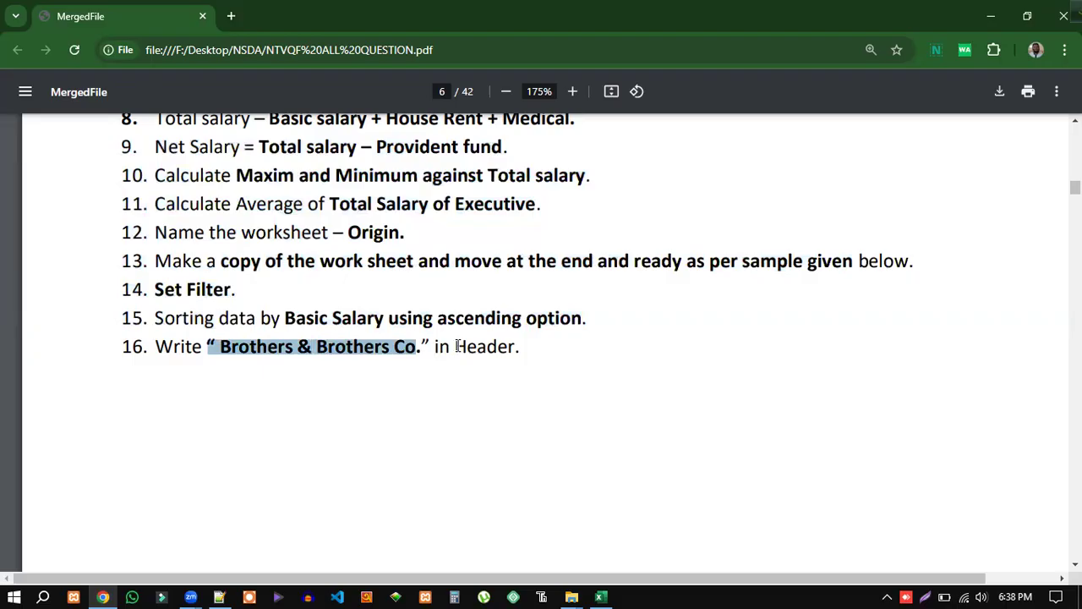
{"action": "left_click_drag", "start_coordinate": [534, 352], "coordinate": [134, 350]}
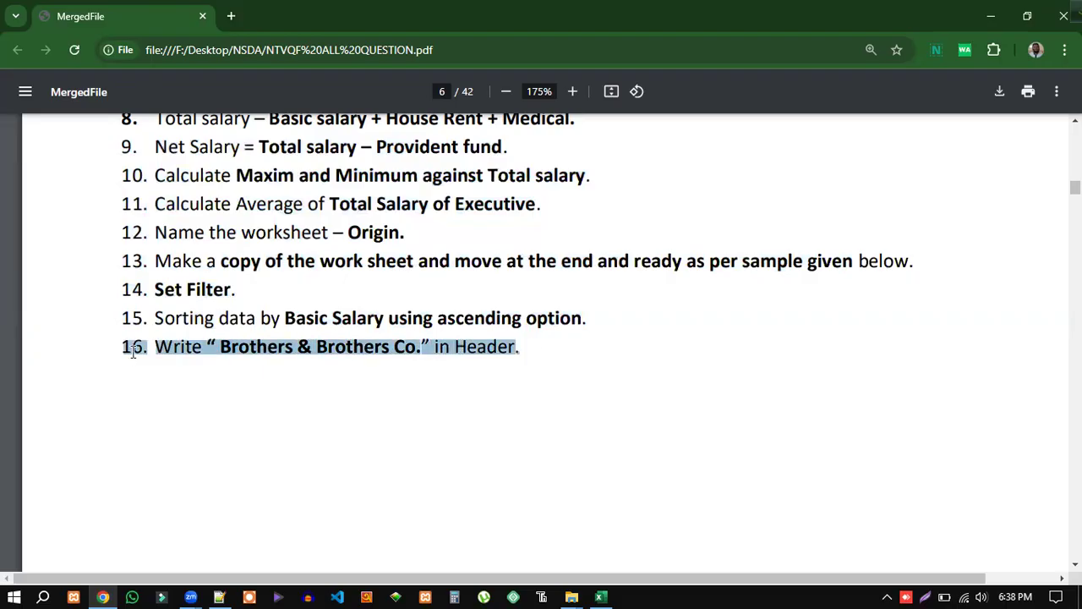
{"action": "left_click", "coordinate": [367, 393]}
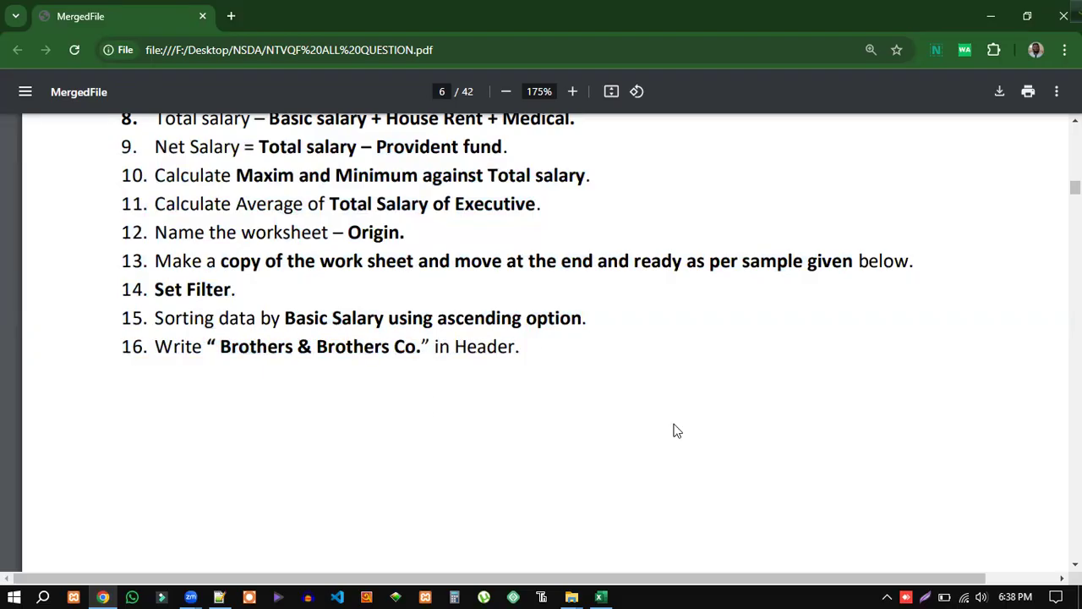
{"action": "key", "text": "alt+Tab"}
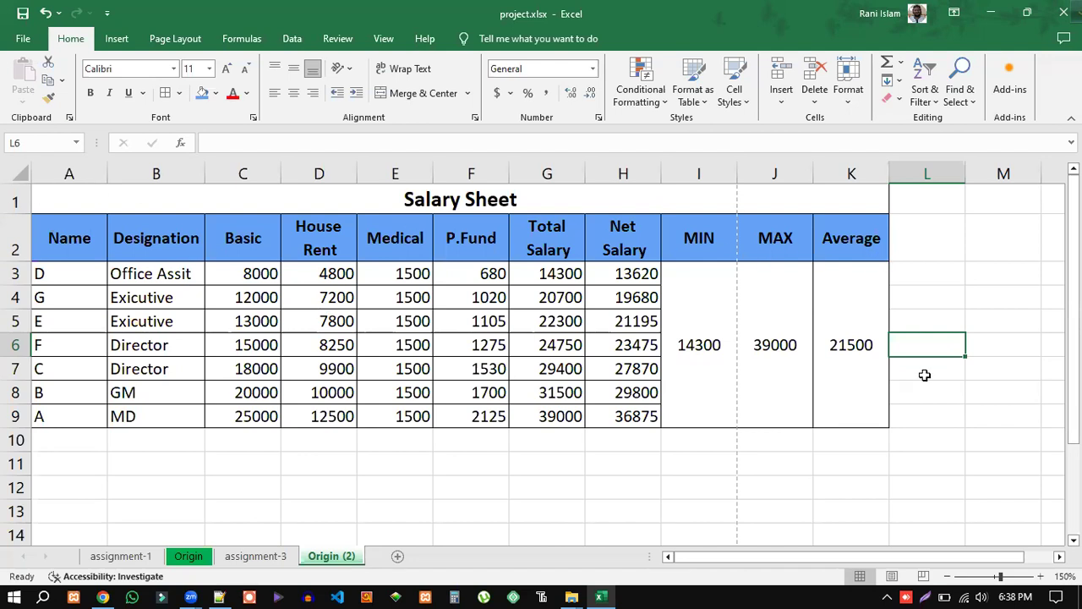
Step: Check the print preview of the Origin (2) sheet and return to the worksheet
{"action": "left_click", "coordinate": [24, 42]}
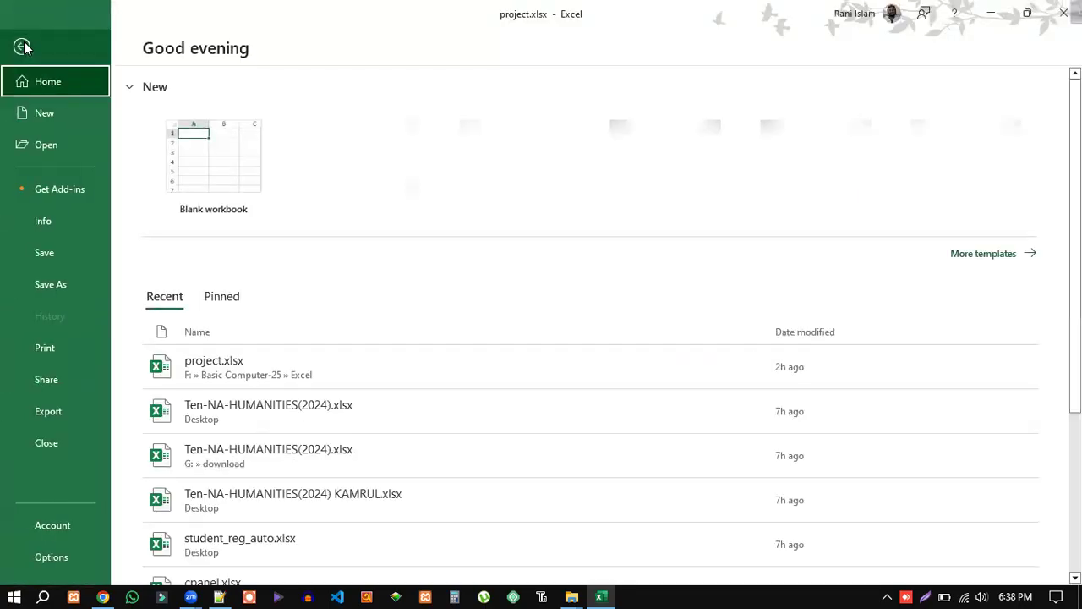
{"action": "left_click", "coordinate": [57, 348]}
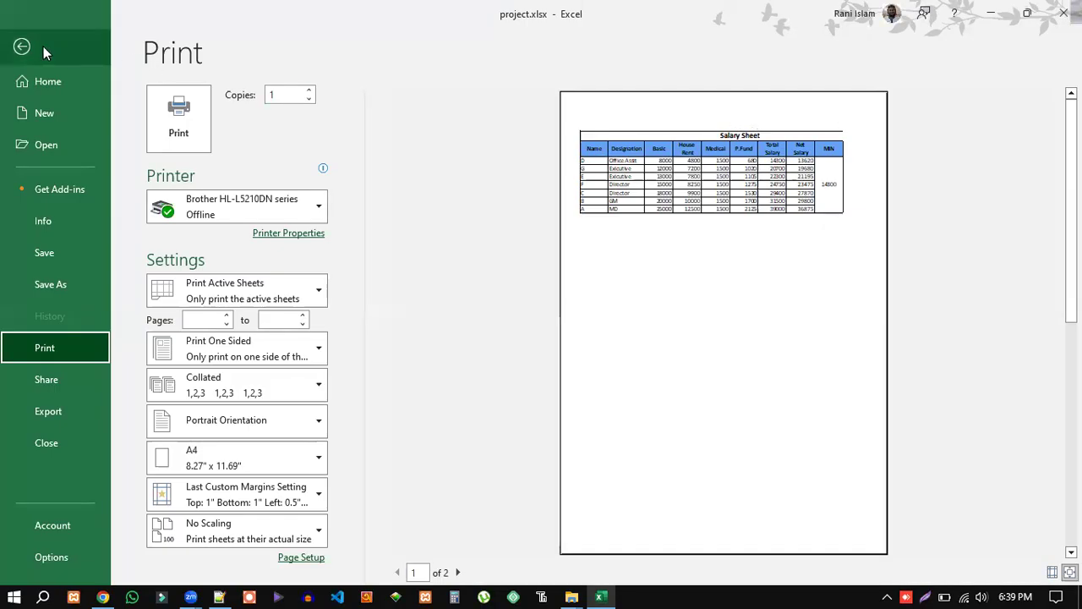
{"action": "left_click", "coordinate": [21, 46]}
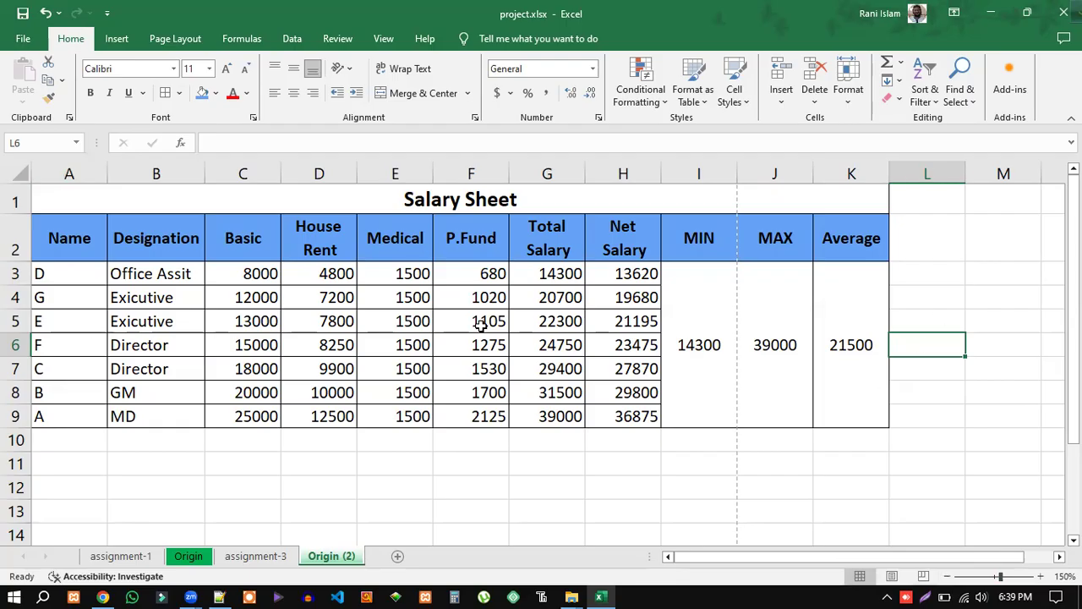
Step: Show the sheet in Page Layout view and enter "Brothers & Brothers co" in the center header section of the first page
{"action": "left_click", "coordinate": [892, 576]}
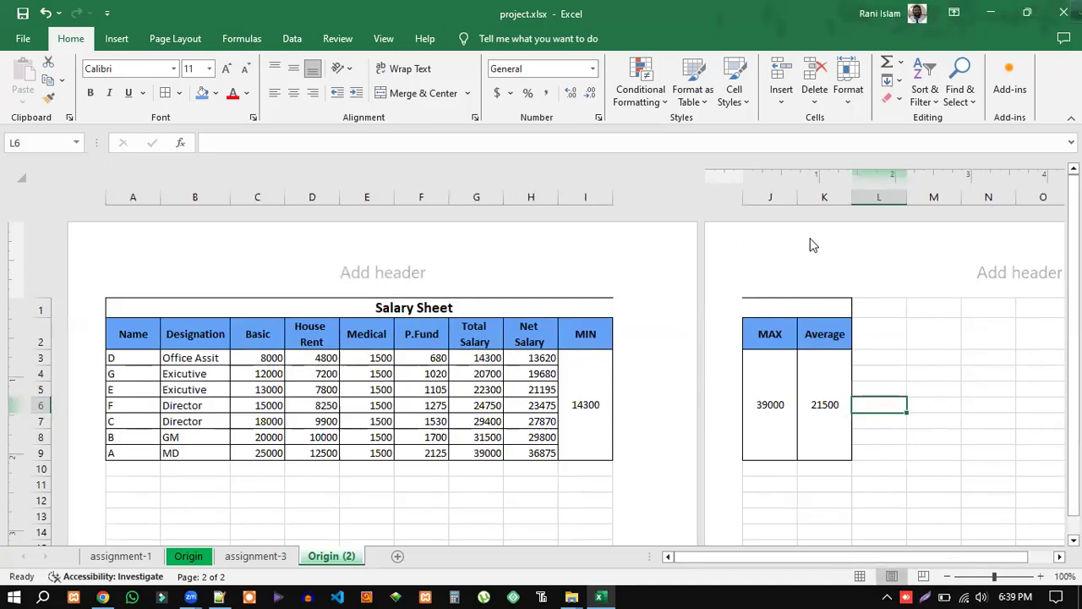
{"action": "scroll", "coordinate": [682, 345], "scroll_direction": "down", "scroll_amount": 3}
{"action": "scroll", "coordinate": [682, 345], "scroll_direction": "down", "scroll_amount": 3}
{"action": "scroll", "coordinate": [682, 345], "scroll_direction": "up", "scroll_amount": 5}
{"action": "left_click", "coordinate": [372, 271]}
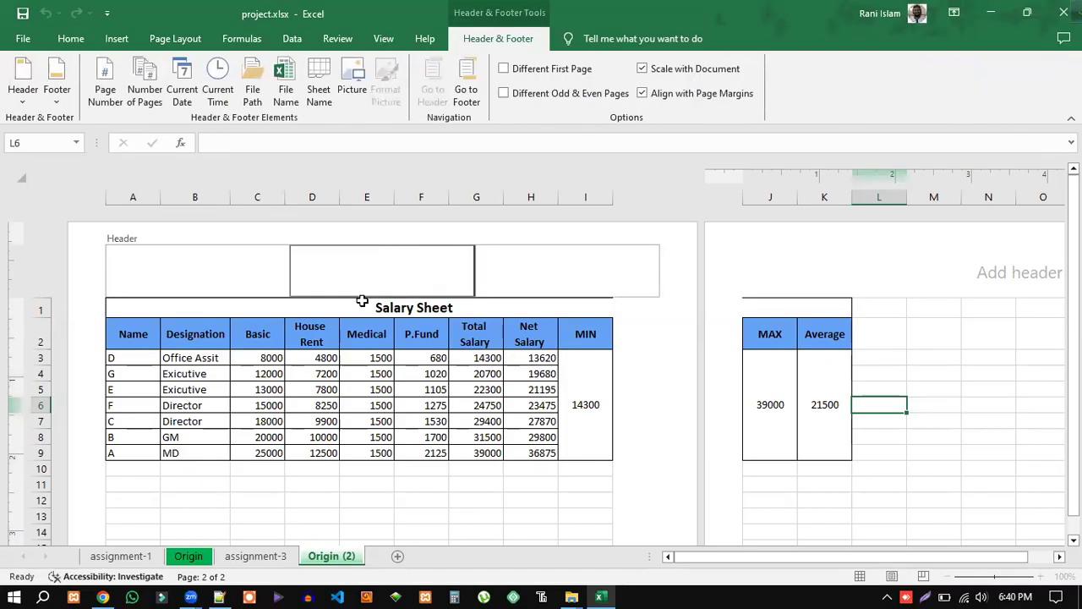
{"action": "type", "text": "Brothers & Brothers co"}
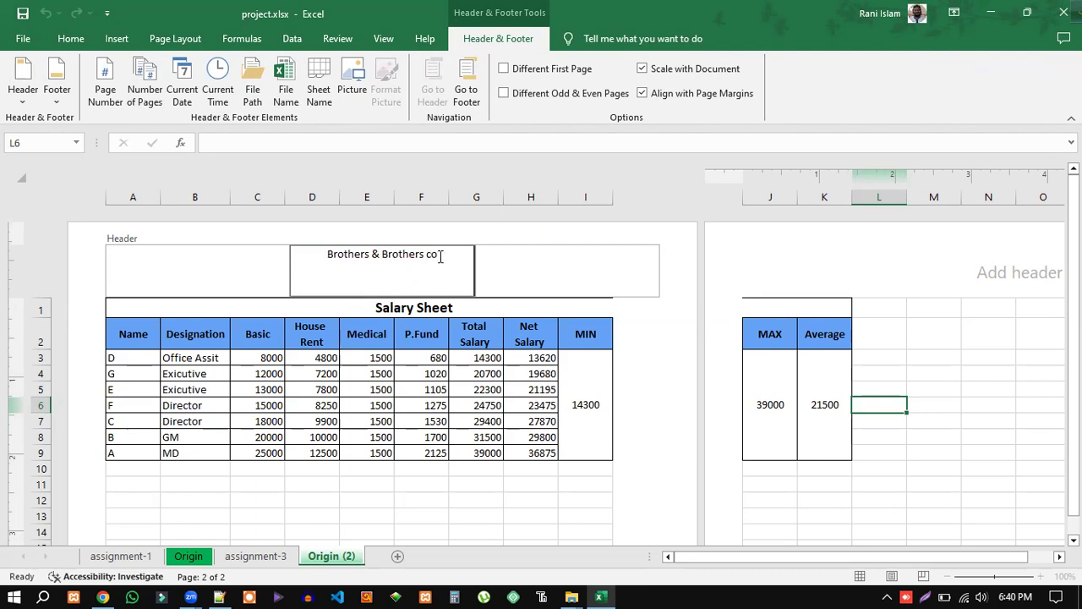
Step: Make the center header text bold at font size 16, and leave header editing
{"action": "left_click_drag", "start_coordinate": [439, 256], "coordinate": [296, 254]}
{"action": "left_click", "coordinate": [71, 39]}
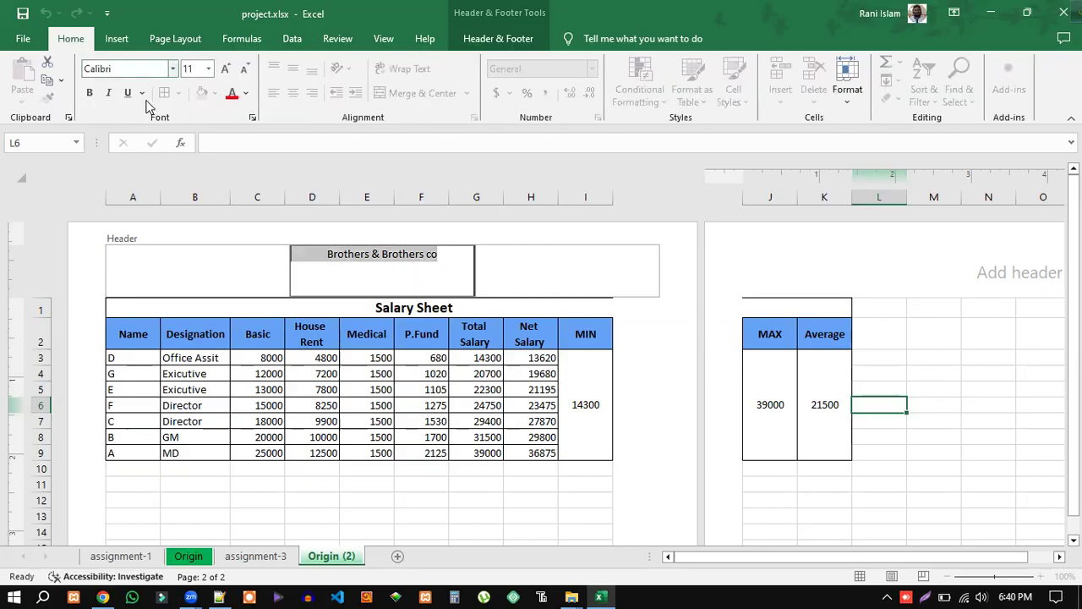
{"action": "left_click", "coordinate": [90, 93]}
{"action": "left_click", "coordinate": [225, 70]}
{"action": "left_click", "coordinate": [226, 70]}
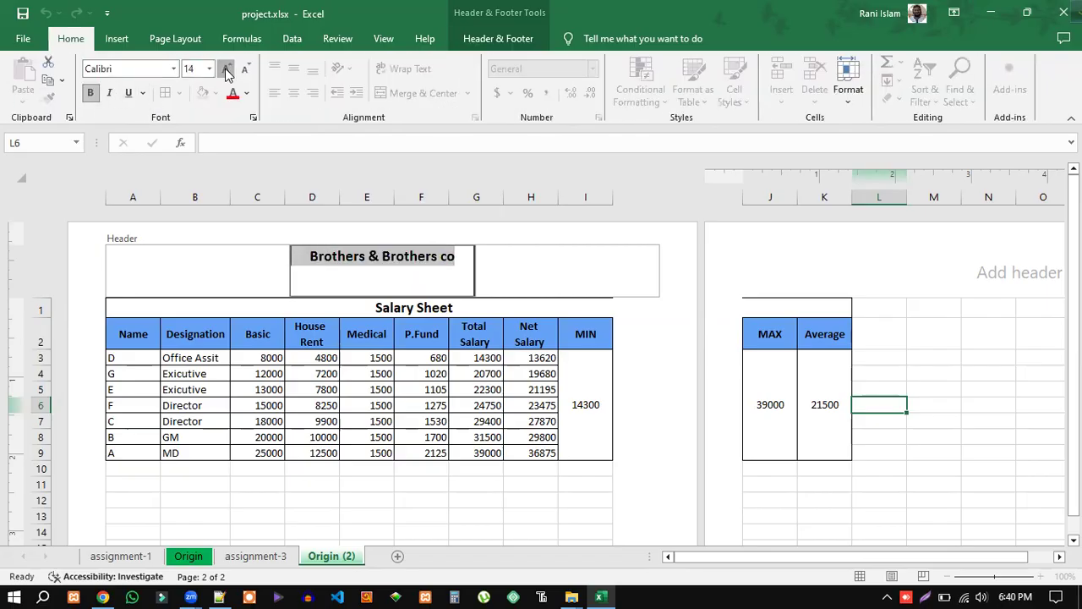
{"action": "left_click", "coordinate": [226, 69]}
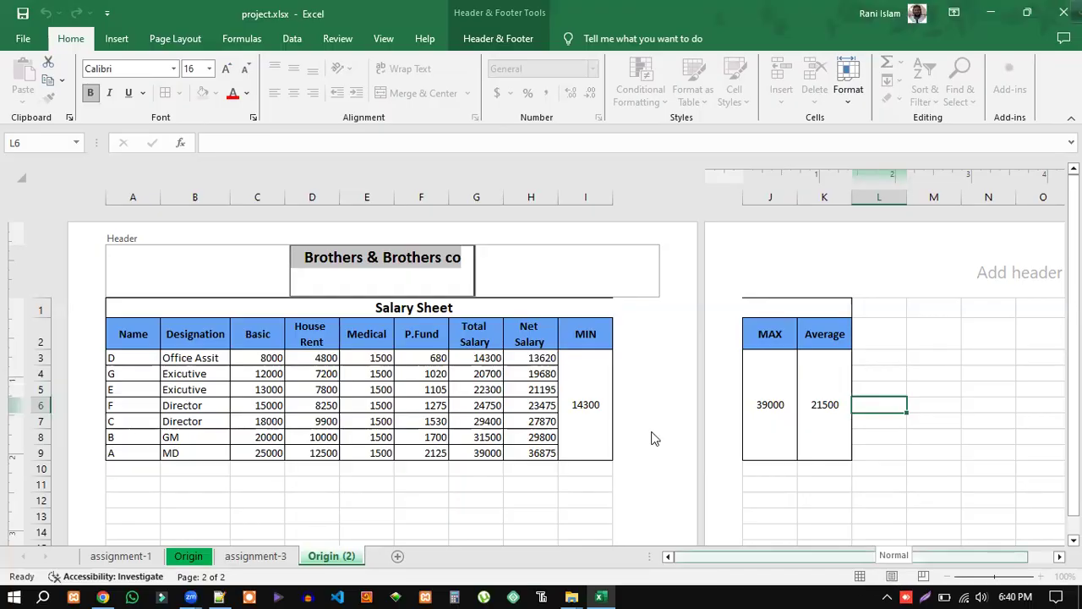
{"action": "left_click", "coordinate": [419, 284]}
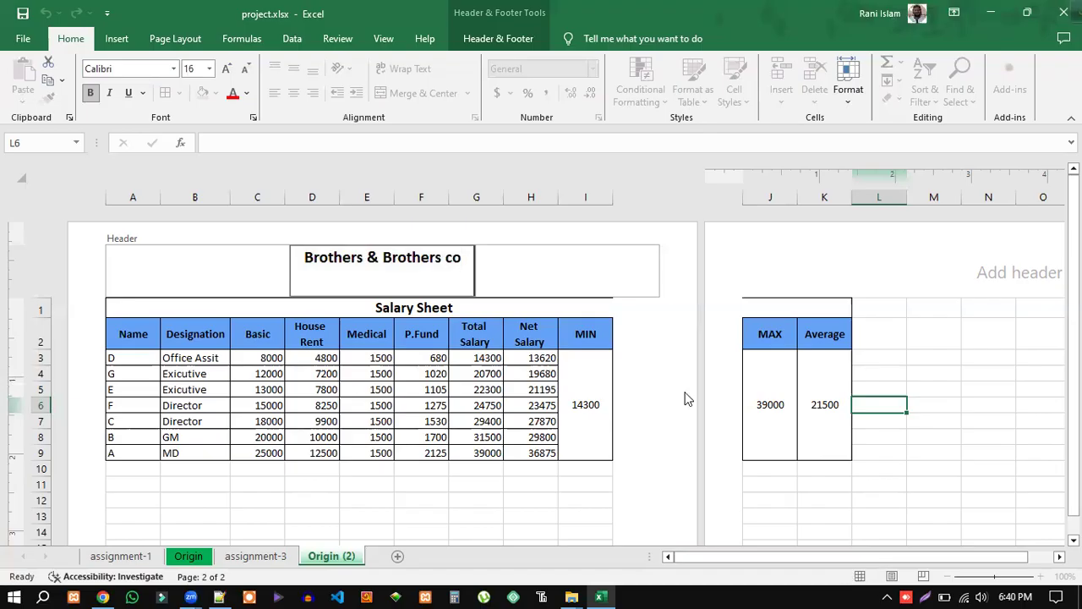
{"action": "left_click", "coordinate": [892, 575]}
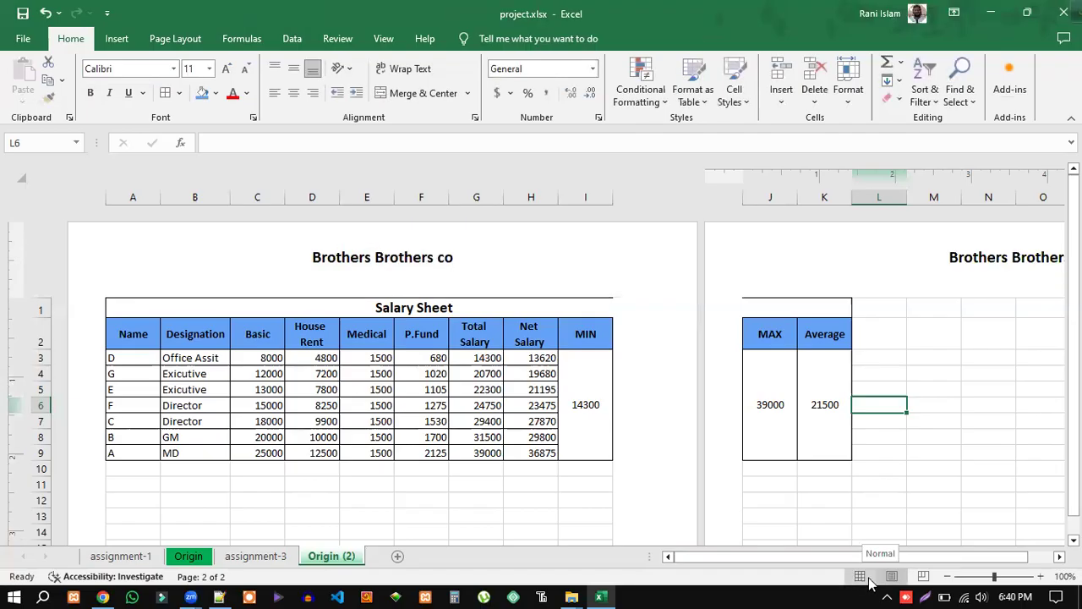
Step: Inspect the header on both pages of the sheet, and return the worksheet to Normal view
{"action": "scroll", "coordinate": [445, 381], "scroll_direction": "down", "scroll_amount": 13}
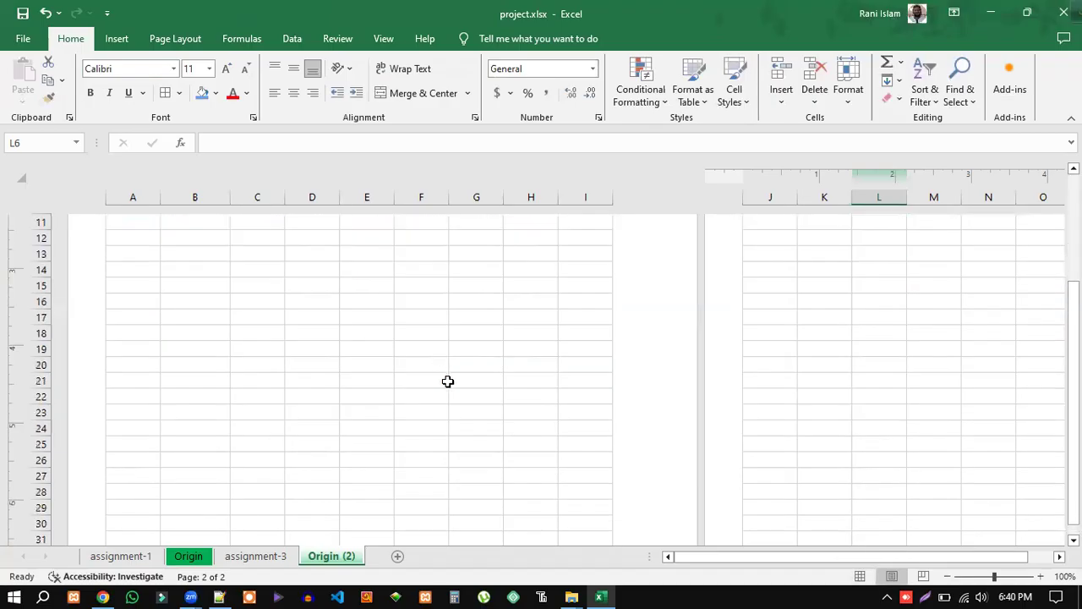
{"action": "scroll", "coordinate": [473, 365], "scroll_direction": "up", "scroll_amount": 13}
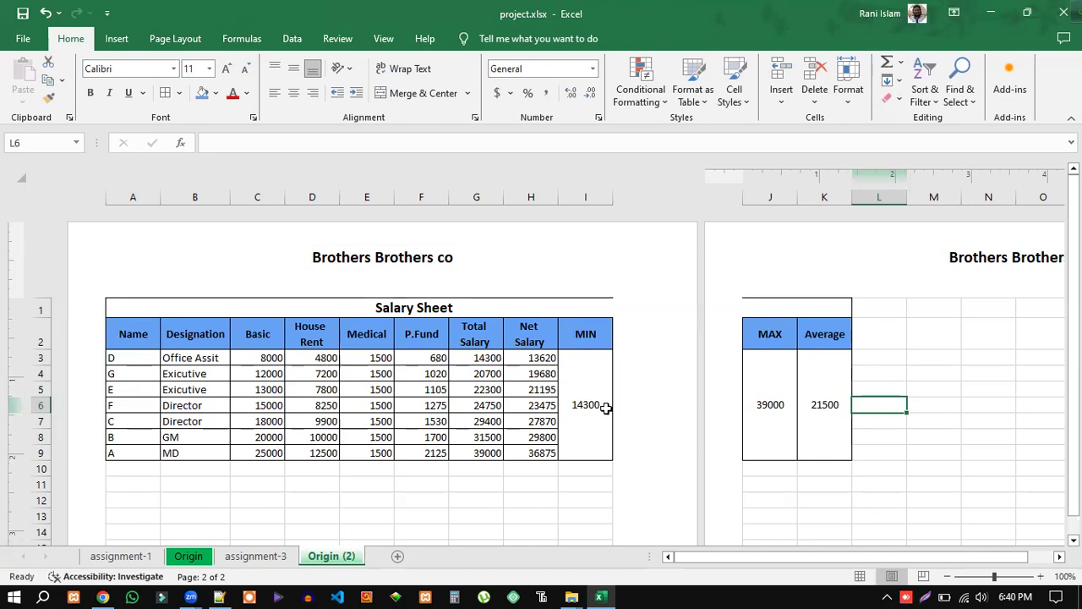
{"action": "scroll", "coordinate": [606, 407], "scroll_direction": "right", "scroll_amount": 1}
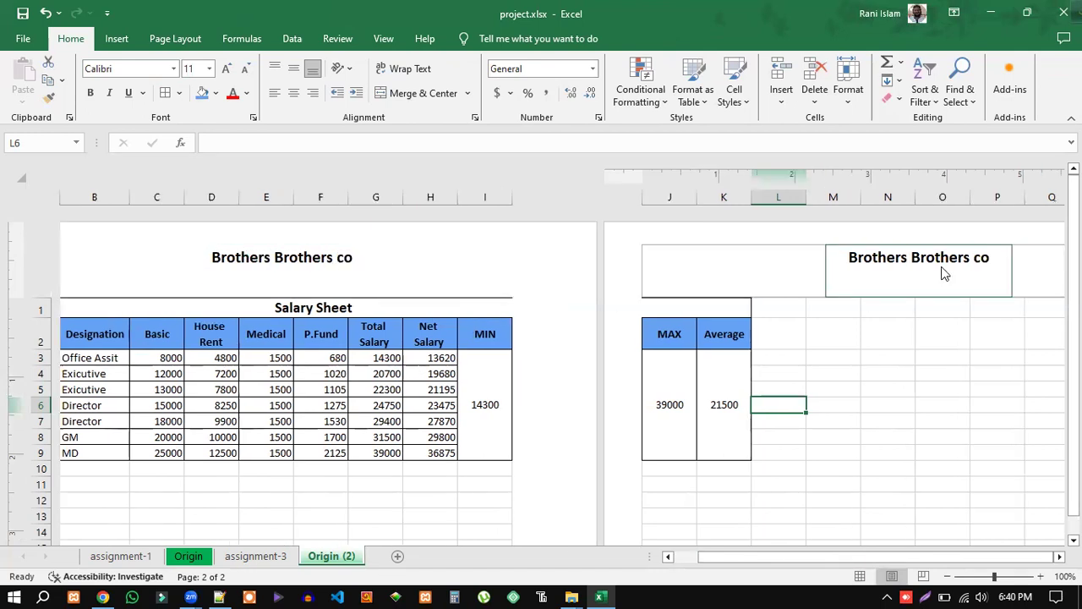
{"action": "left_click_drag", "start_coordinate": [817, 558], "coordinate": [761, 558]}
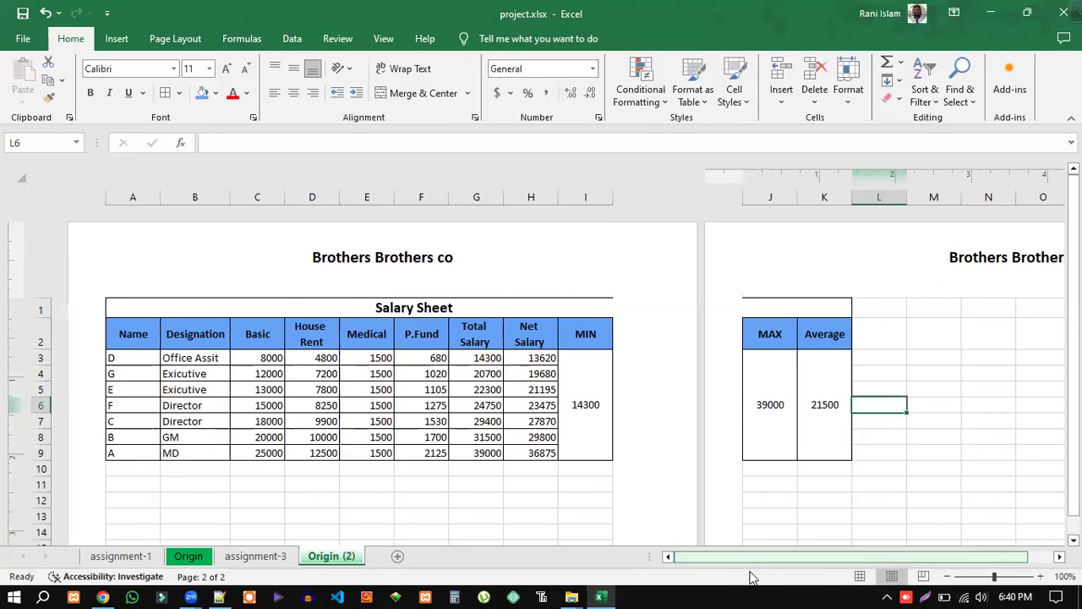
{"action": "left_click", "coordinate": [860, 577]}
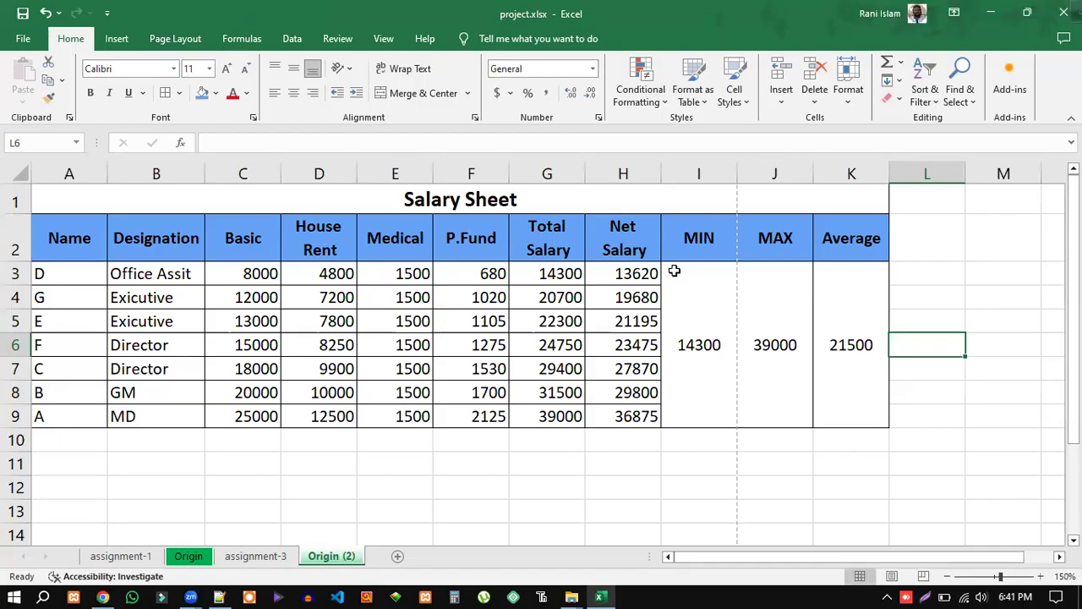
Step: Review the header and table in the sheet's print preview twice, returning to the worksheet each time
{"action": "left_click", "coordinate": [23, 40]}
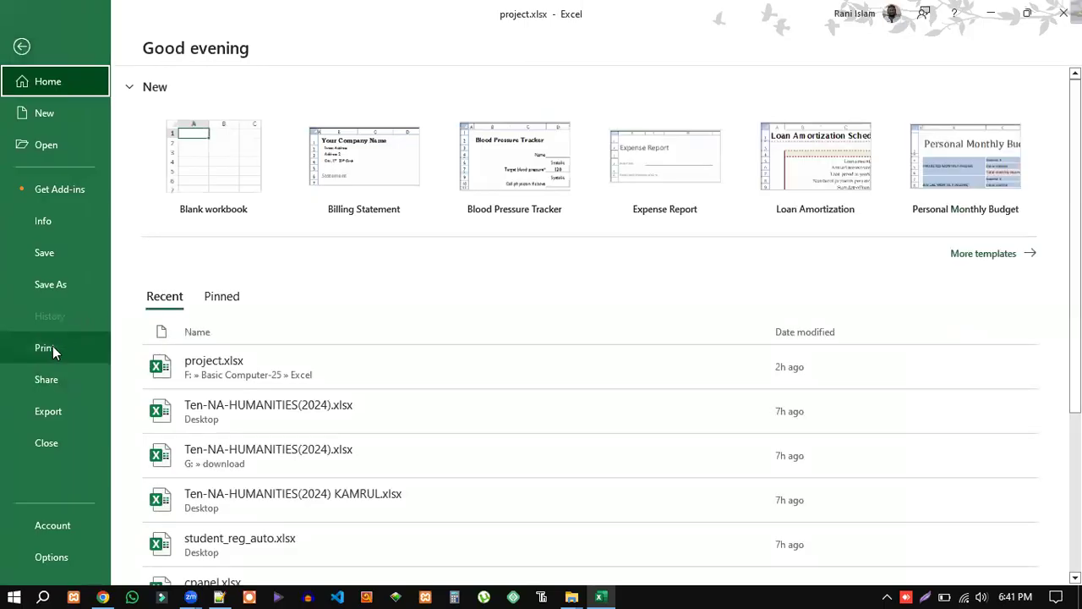
{"action": "left_click", "coordinate": [52, 345]}
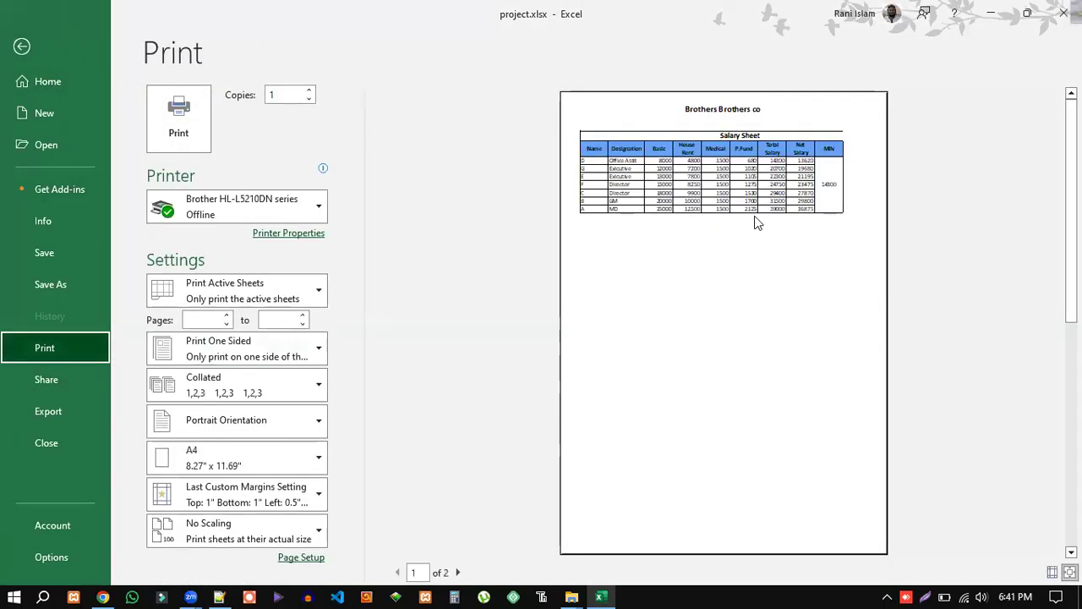
{"action": "left_click", "coordinate": [701, 112]}
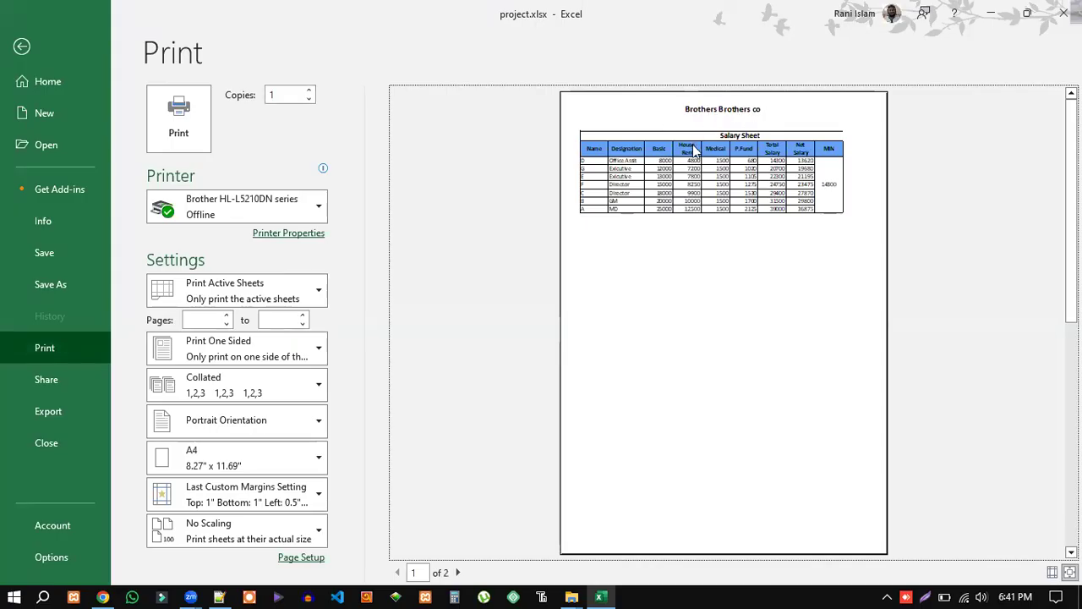
{"action": "left_click", "coordinate": [22, 47]}
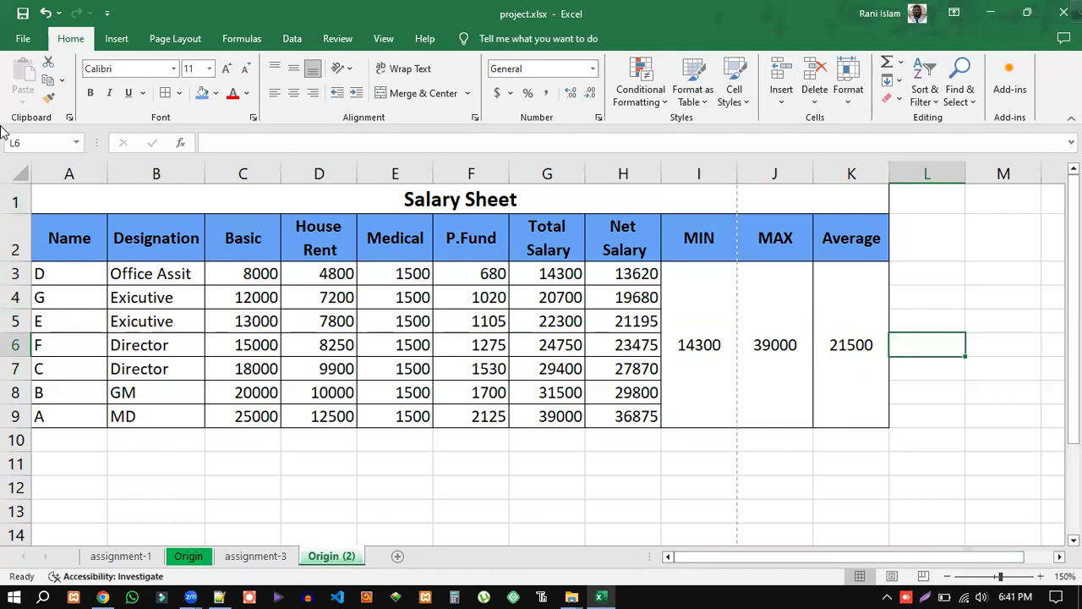
{"action": "left_click", "coordinate": [29, 39]}
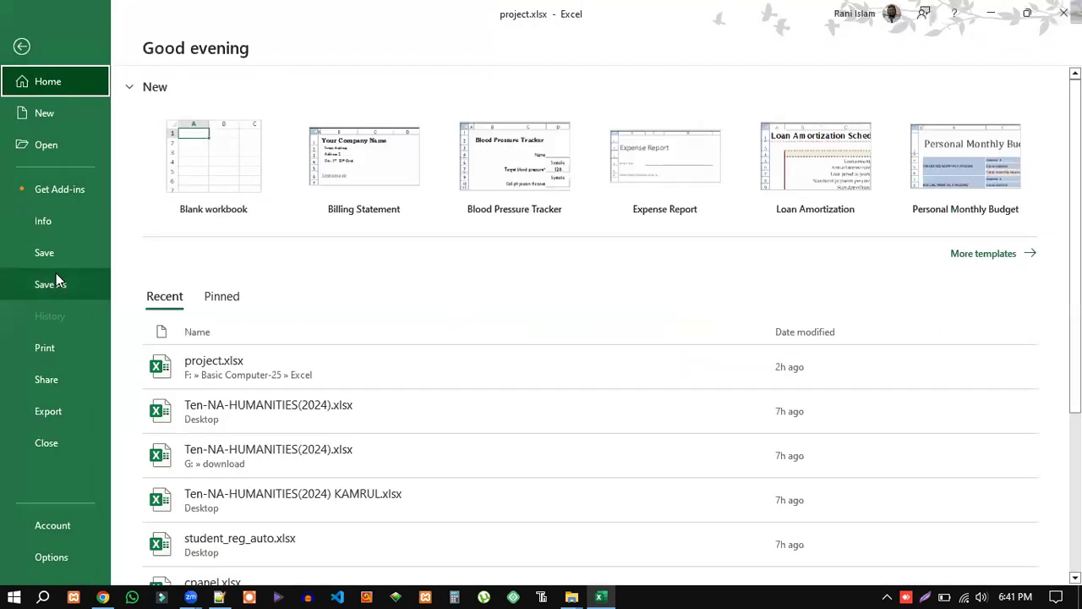
{"action": "left_click", "coordinate": [51, 348]}
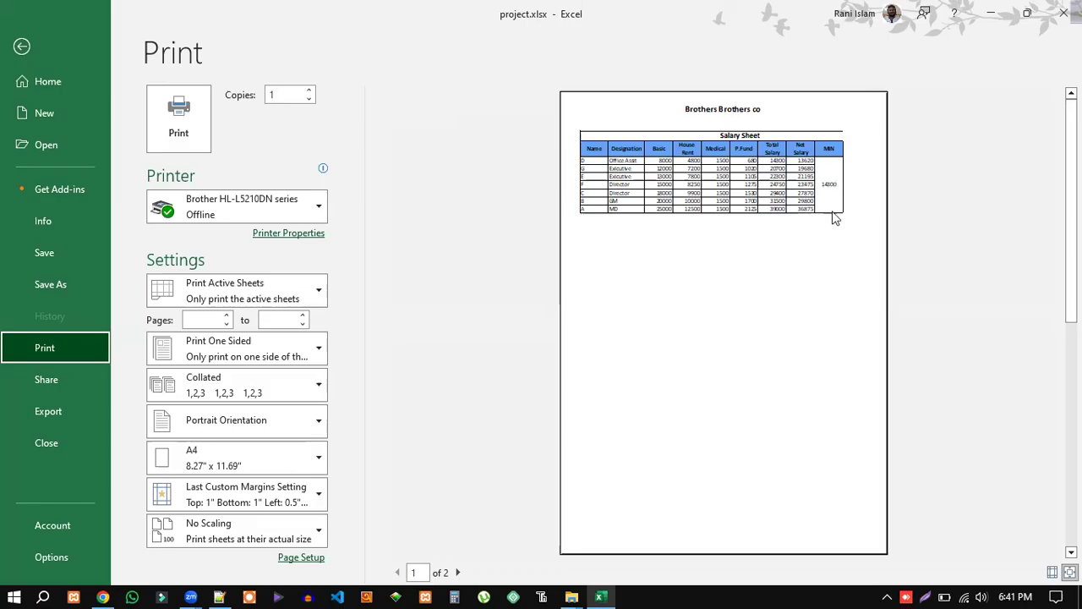
{"action": "left_click", "coordinate": [22, 51]}
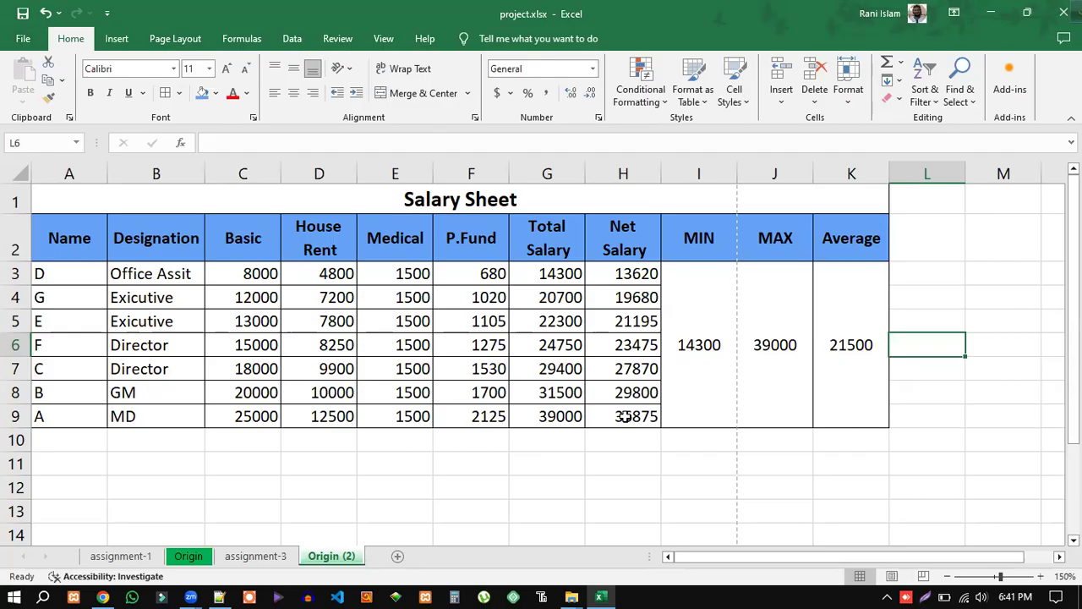
Step: Switch to the assignment PDF in Chrome and review instructions 3 to 16 against the finished work
{"action": "left_click", "coordinate": [103, 597]}
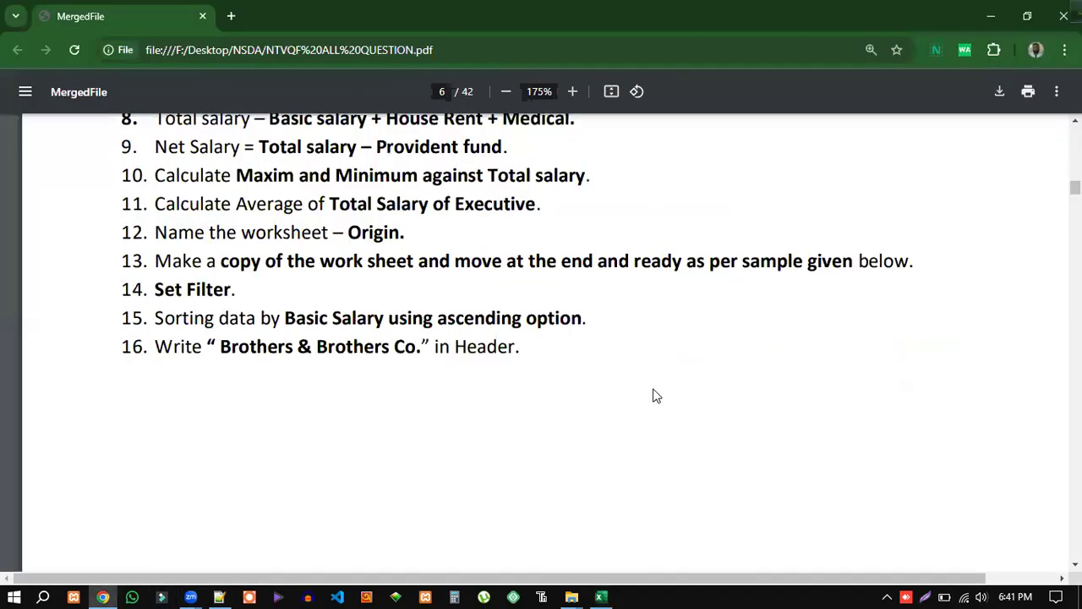
{"action": "scroll", "coordinate": [683, 385], "scroll_direction": "up", "scroll_amount": 3}
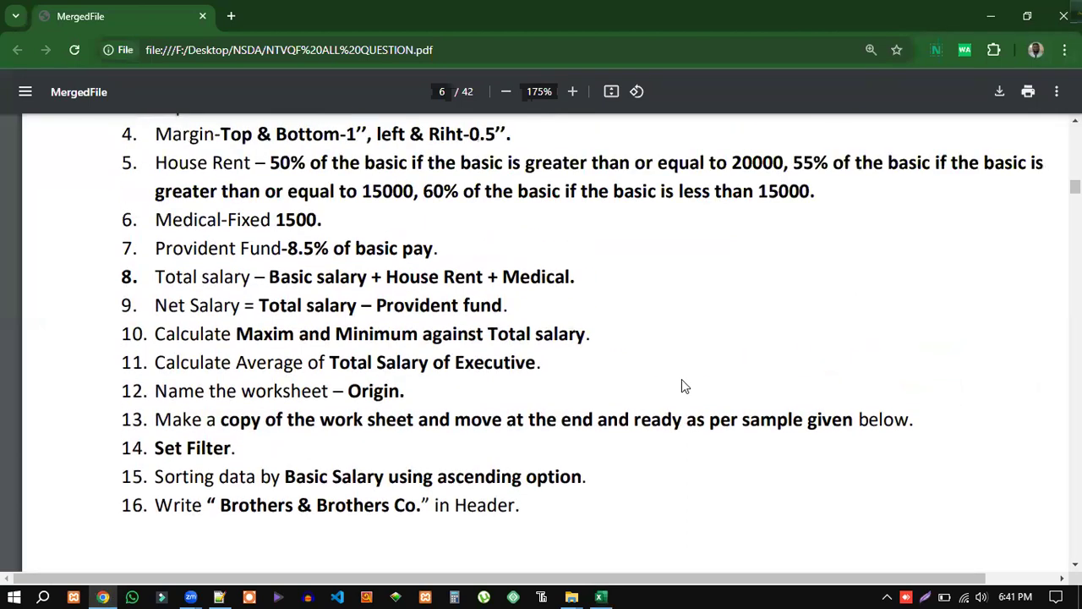
{"action": "scroll", "coordinate": [685, 386], "scroll_direction": "up", "scroll_amount": 1}
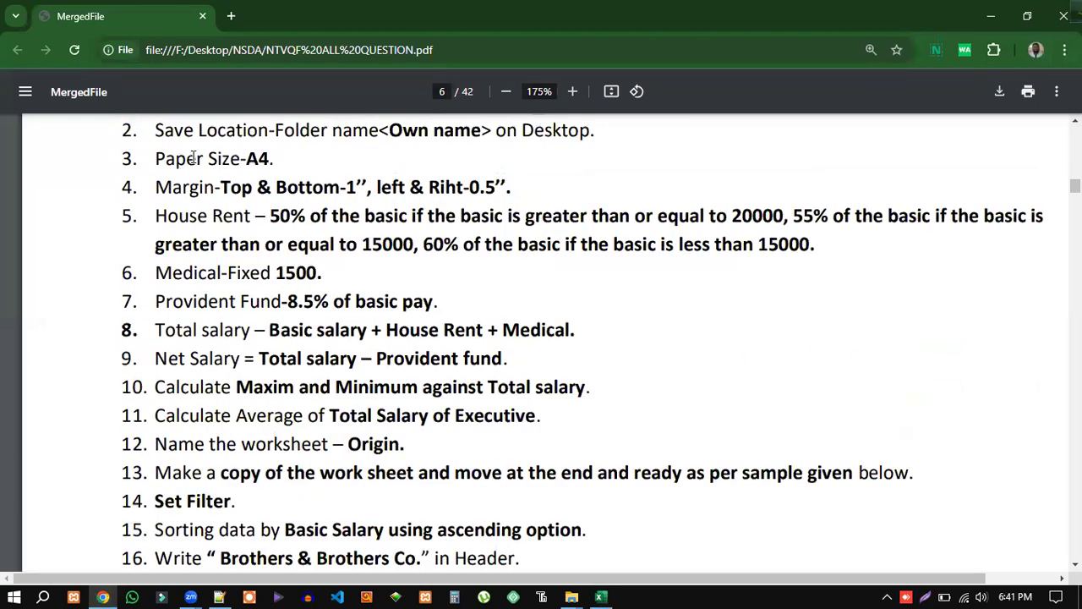
{"action": "mouse_move", "coordinate": [156, 158]}
{"action": "left_mouse_down"}
{"action": "mouse_move", "coordinate": [440, 334]}
{"action": "mouse_move", "coordinate": [459, 446]}
{"action": "mouse_move", "coordinate": [528, 559]}
{"action": "mouse_move", "coordinate": [360, 429]}
{"action": "mouse_move", "coordinate": [193, 272]}
{"action": "mouse_move", "coordinate": [151, 157]}
{"action": "left_mouse_up"}
{"action": "left_click", "coordinate": [575, 563]}
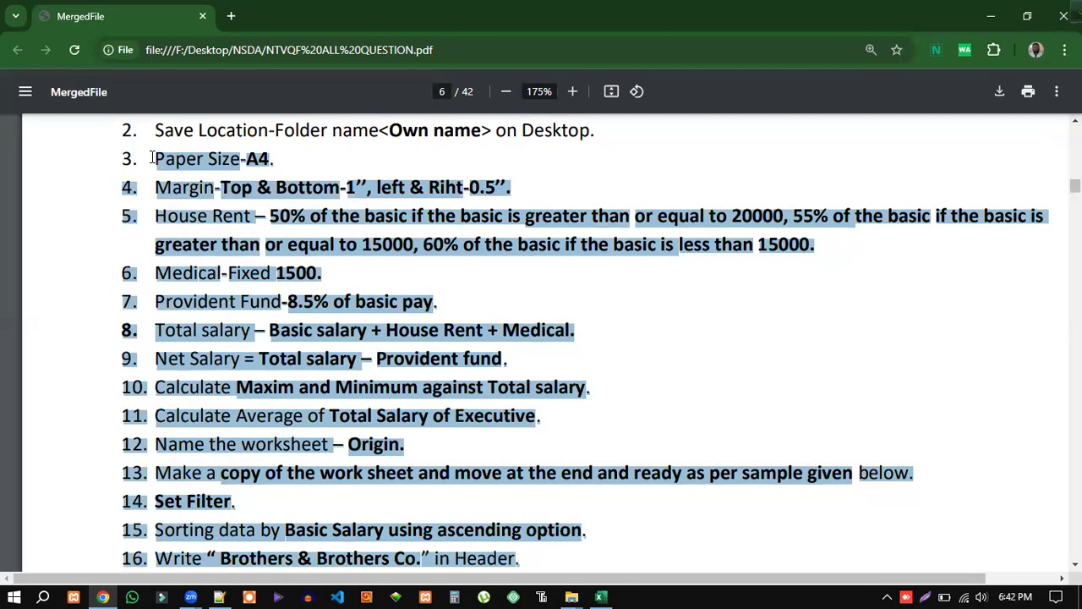
{"action": "left_click", "coordinate": [710, 441]}
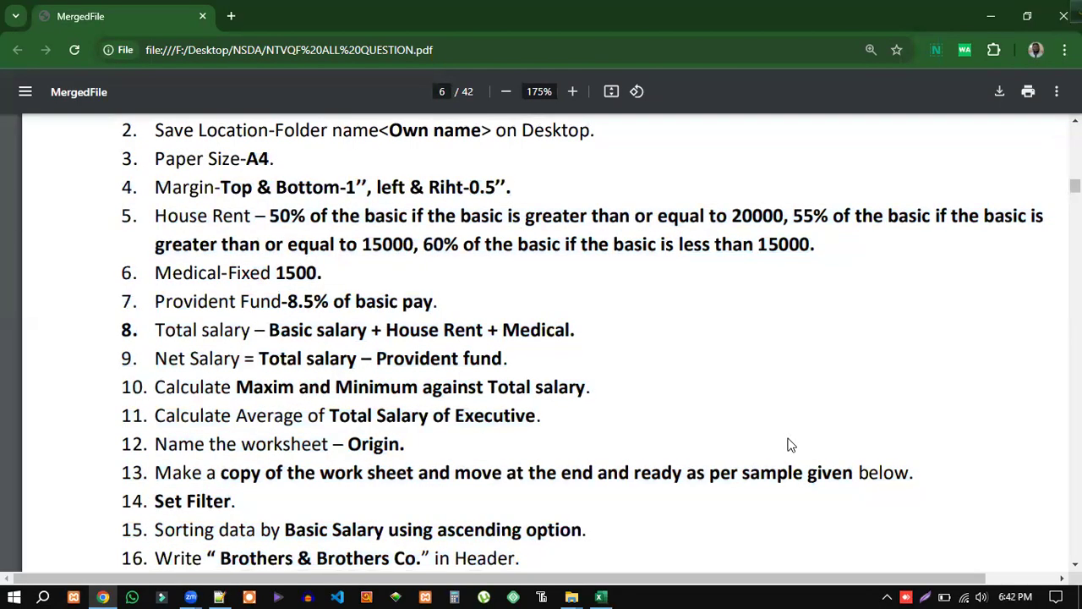